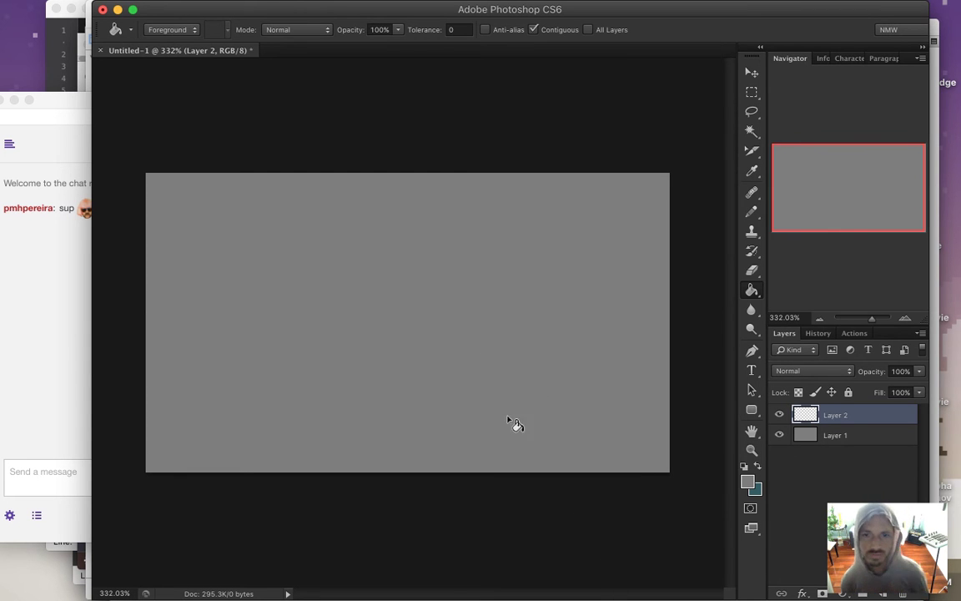
Read the new messages in the Twitch chat window, then return to the Photoshop canvas.
{"action": "left_click", "coordinate": [36, 293]}
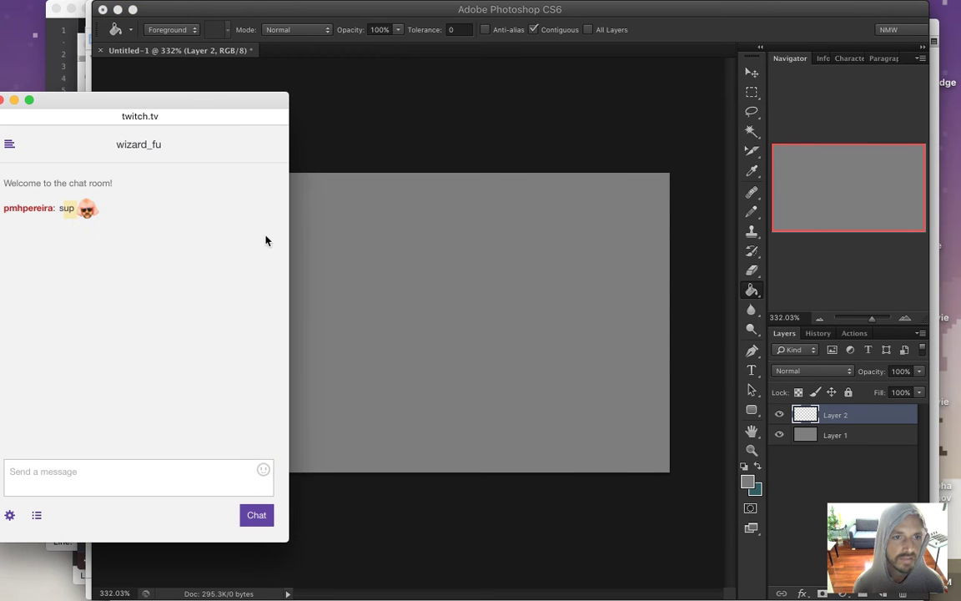
{"action": "left_click", "coordinate": [584, 175]}
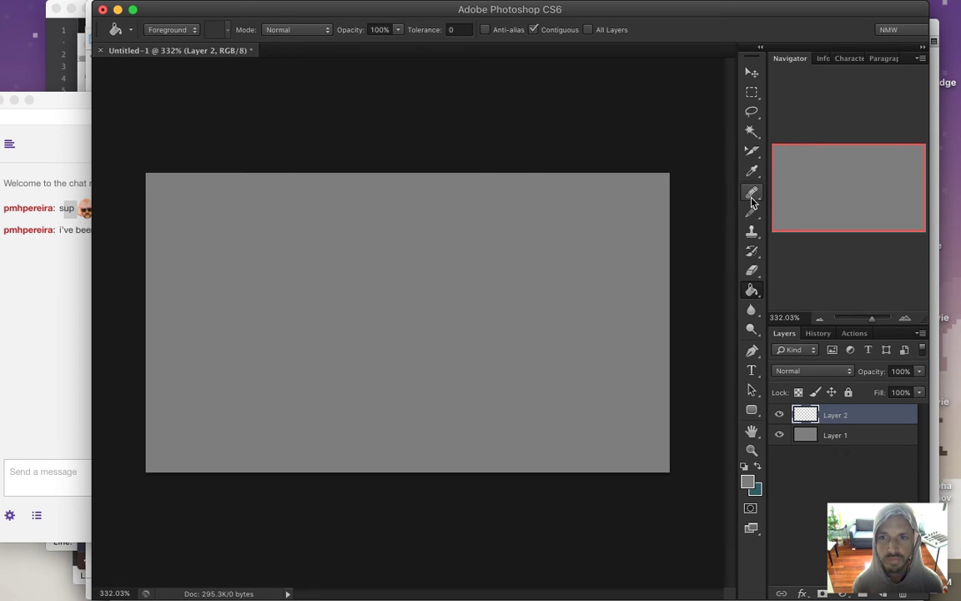
{"action": "left_click", "coordinate": [38, 274]}
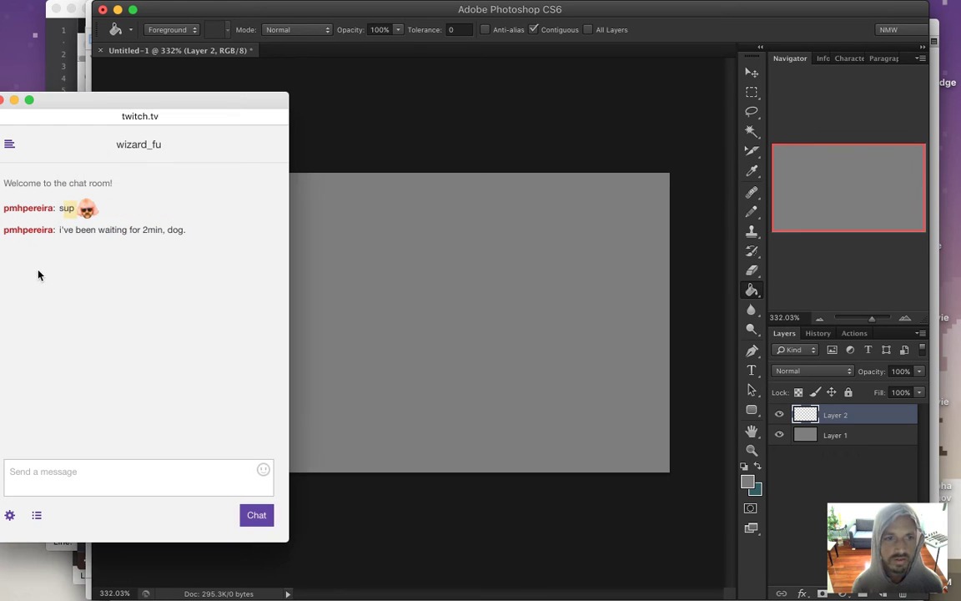
{"action": "left_click_drag", "start_coordinate": [86, 231], "coordinate": [161, 242]}
{"action": "left_click", "coordinate": [638, 152]}
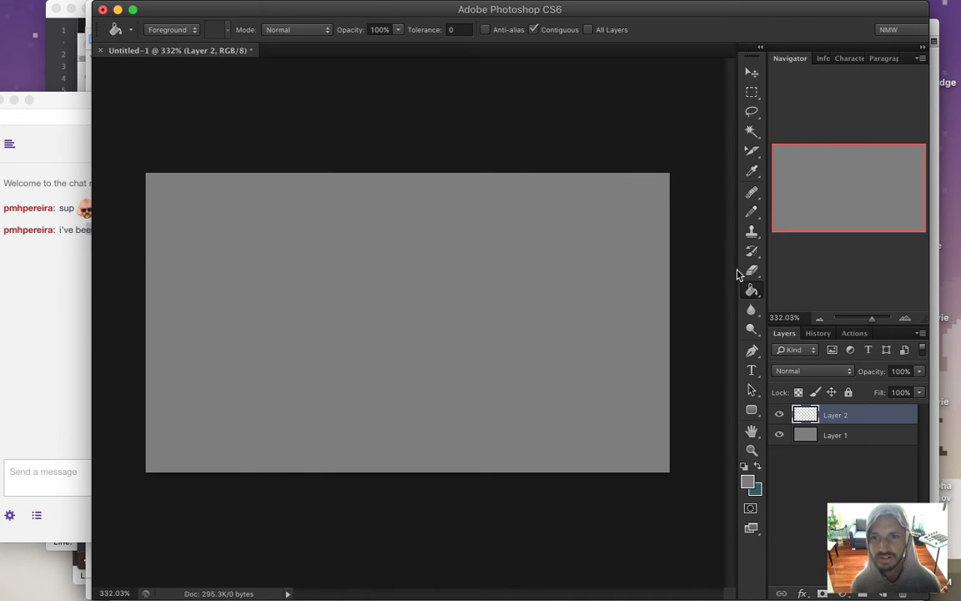
Activate the Pencil tool and reduce its tip size to 1 pixel.
{"action": "key", "text": "b"}
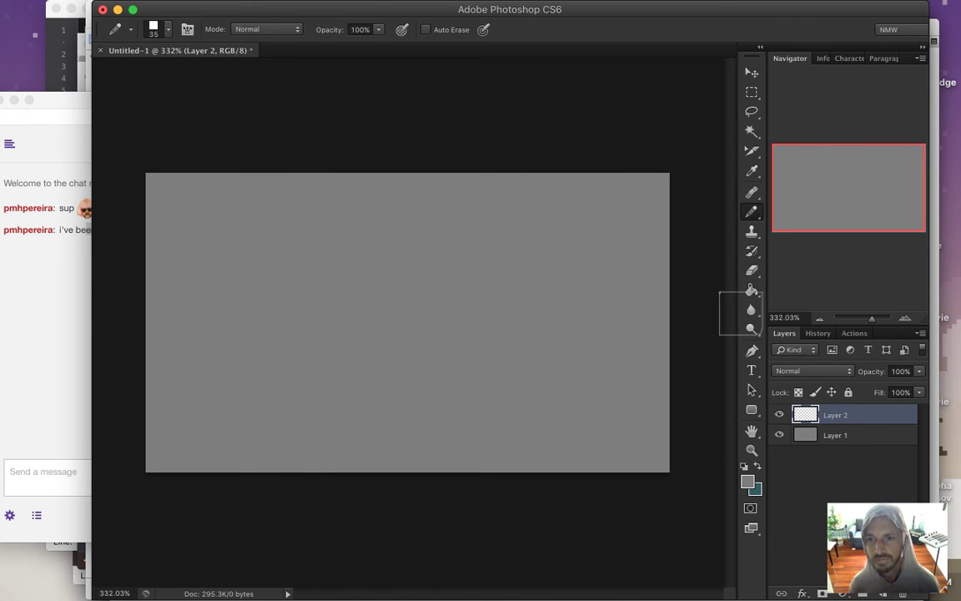
{"action": "key", "text": "bracketleft"}
{"action": "key", "text": "bracketleft"}
{"action": "key", "text": "bracketleft"}
{"action": "key", "text": "bracketleft"}
{"action": "key", "text": "bracketleft"}
{"action": "key", "text": "bracketleft"}
{"action": "key", "text": "bracketleft"}
{"action": "key", "text": "bracketleft"}
{"action": "key", "text": "bracketleft"}
{"action": "key", "text": "bracketleft"}
{"action": "key", "text": "bracketleft"}
{"action": "key", "text": "bracketleft"}
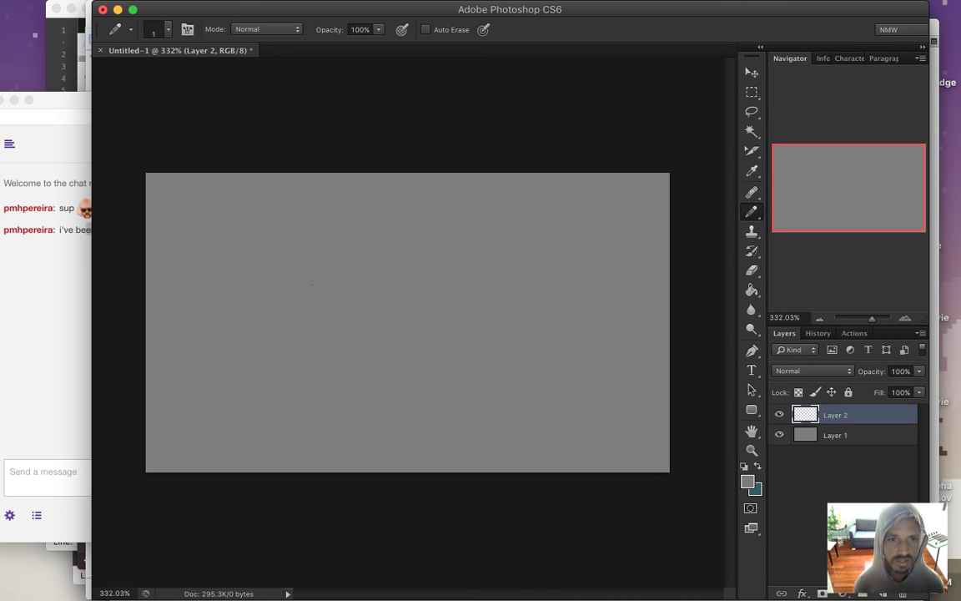
Set the foreground colour to a dark grey.
{"action": "left_click", "coordinate": [748, 487]}
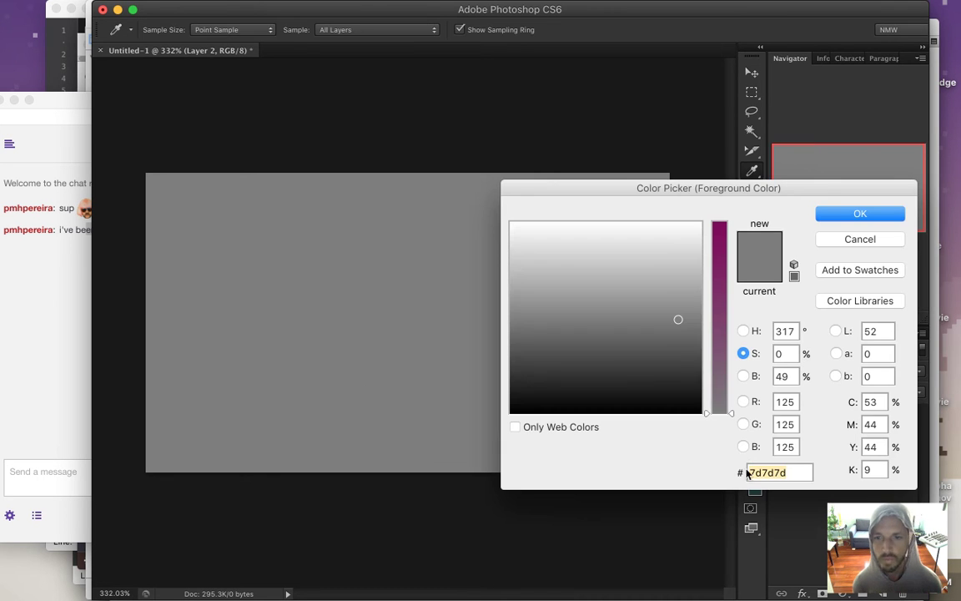
{"action": "left_click", "coordinate": [680, 371]}
{"action": "left_click_drag", "start_coordinate": [680, 371], "coordinate": [681, 371]}
{"action": "left_click", "coordinate": [850, 239]}
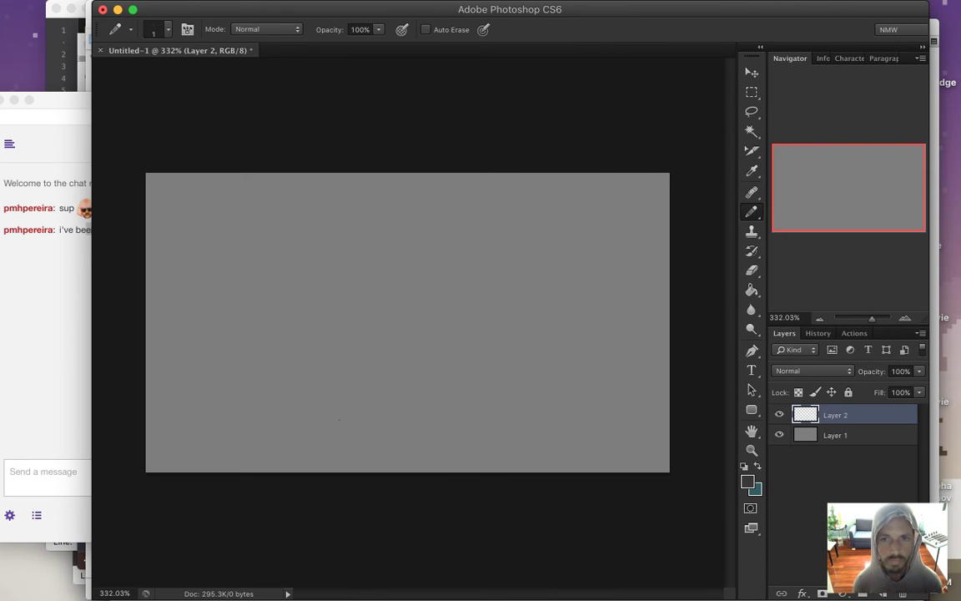
Hide all interface panels and enlarge the canvas view to about 477%, with the Pencil tool active.
{"action": "key", "text": "Tab"}
{"action": "key", "text": "z"}
{"action": "left_click_drag", "start_coordinate": [414, 346], "coordinate": [498, 423]}
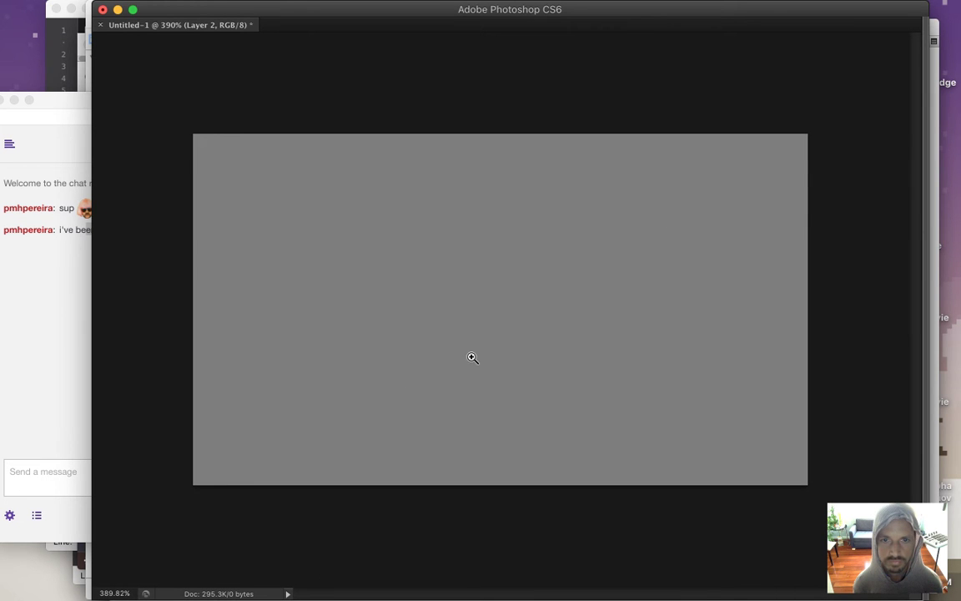
{"action": "left_click_drag", "start_coordinate": [472, 354], "coordinate": [481, 388]}
{"action": "left_click_drag", "start_coordinate": [467, 333], "coordinate": [480, 397]}
{"action": "key", "text": "b"}
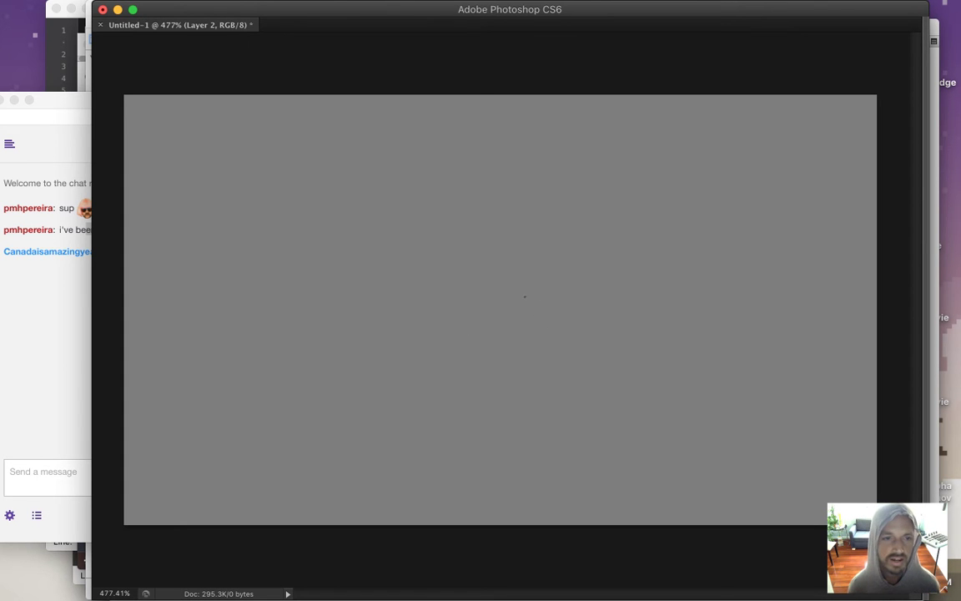
Check the Twitch chat, minimize the wizardfu.com browser window and return to the Photoshop canvas.
{"action": "key", "text": "super+Tab"}
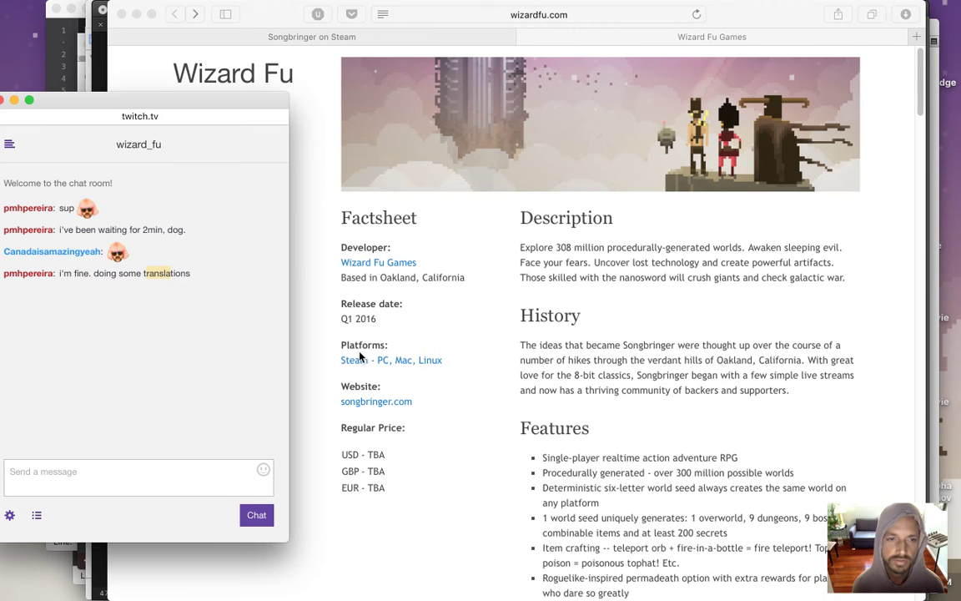
{"action": "left_click", "coordinate": [513, 288]}
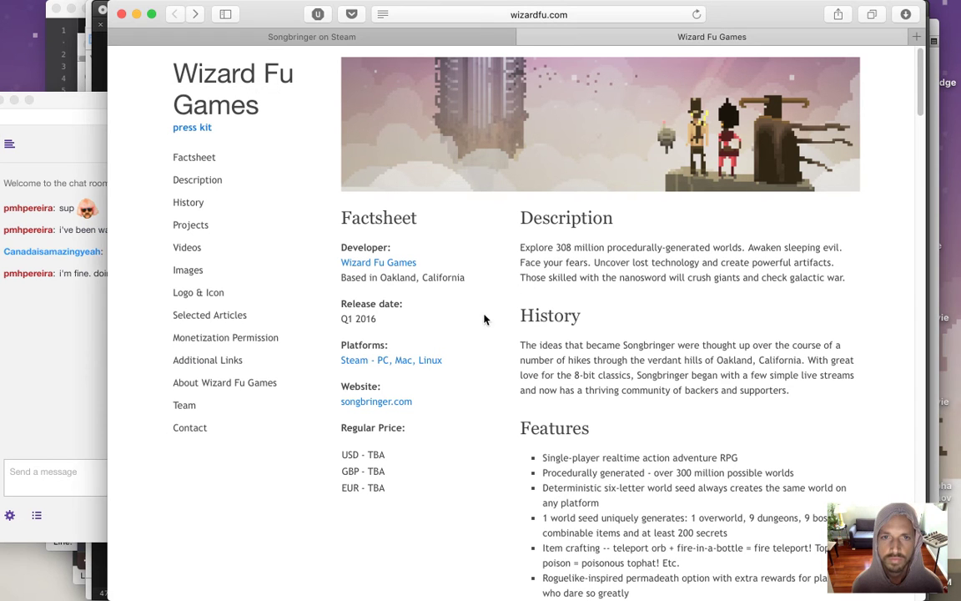
{"action": "left_click", "coordinate": [136, 14]}
{"action": "left_click", "coordinate": [344, 152]}
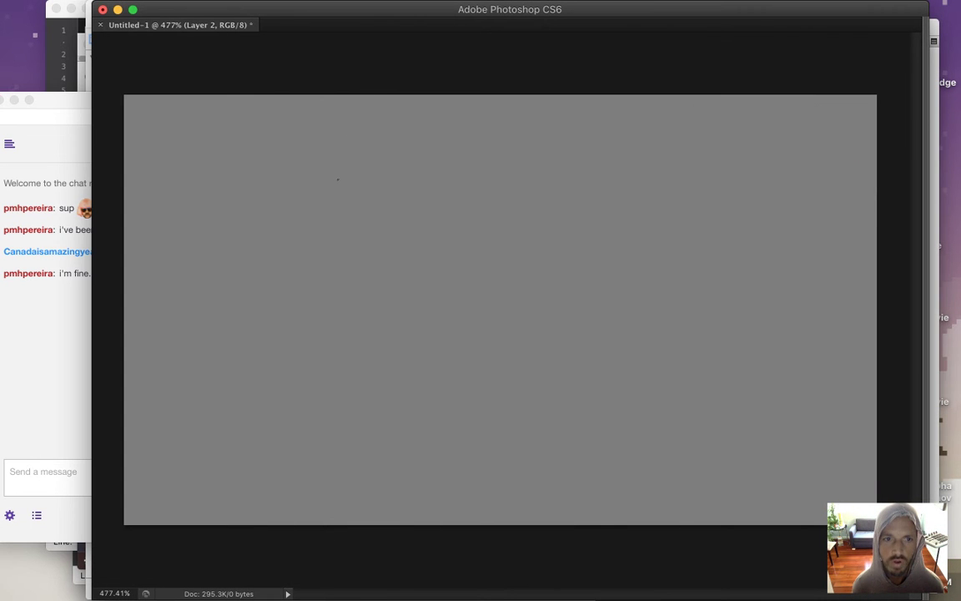
{"action": "mouse_move", "coordinate": [518, 337]}
{"action": "left_mouse_down"}
{"action": "mouse_move", "coordinate": [512, 364]}
{"action": "mouse_move", "coordinate": [535, 340]}
{"action": "mouse_move", "coordinate": [596, 418]}
{"action": "mouse_move", "coordinate": [634, 441]}
{"action": "mouse_move", "coordinate": [664, 436]}
{"action": "left_mouse_up"}
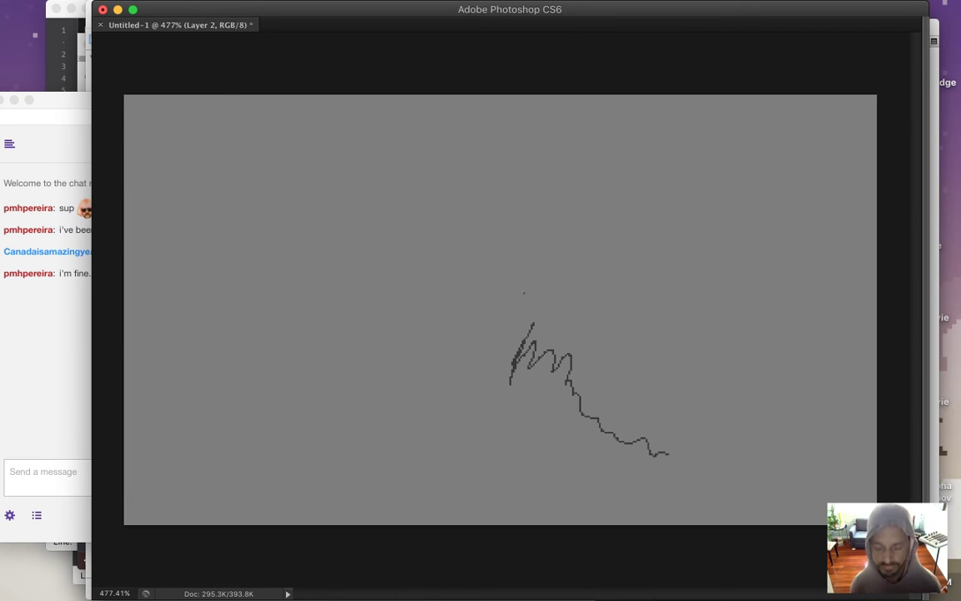
{"action": "key", "text": "e"}
{"action": "mouse_move", "coordinate": [529, 311]}
{"action": "left_mouse_down"}
{"action": "mouse_move", "coordinate": [500, 366]}
{"action": "mouse_move", "coordinate": [556, 328]}
{"action": "mouse_move", "coordinate": [548, 384]}
{"action": "mouse_move", "coordinate": [538, 313]}
{"action": "mouse_move", "coordinate": [516, 373]}
{"action": "mouse_move", "coordinate": [528, 390]}
{"action": "mouse_move", "coordinate": [562, 385]}
{"action": "mouse_move", "coordinate": [661, 464]}
{"action": "left_mouse_up"}
{"action": "mouse_move", "coordinate": [543, 381]}
{"action": "left_mouse_down"}
{"action": "mouse_move", "coordinate": [516, 315]}
{"action": "mouse_move", "coordinate": [499, 356]}
{"action": "mouse_move", "coordinate": [512, 369]}
{"action": "mouse_move", "coordinate": [552, 368]}
{"action": "mouse_move", "coordinate": [601, 430]}
{"action": "mouse_move", "coordinate": [645, 447]}
{"action": "left_mouse_up"}
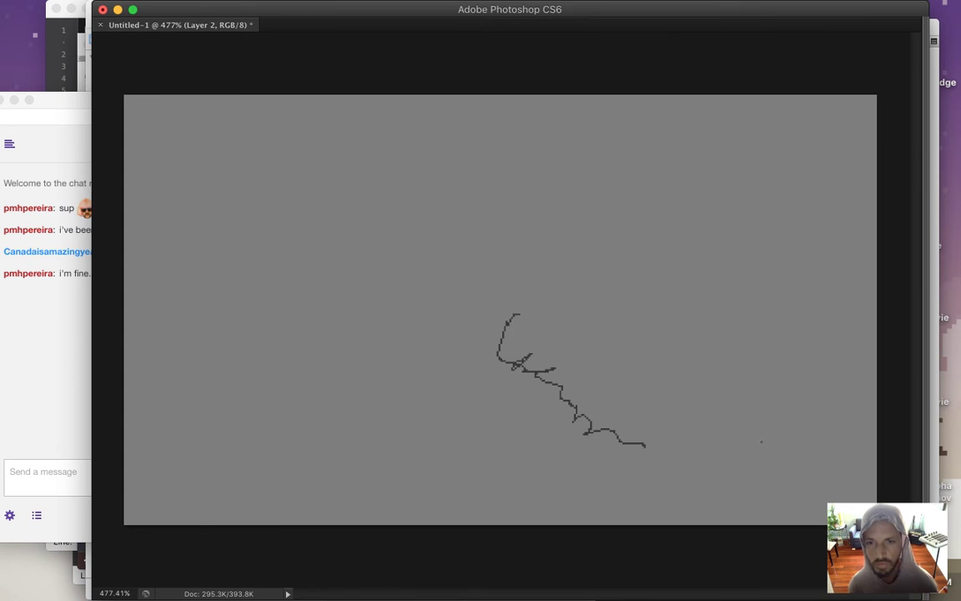
{"action": "key", "text": "super+z"}
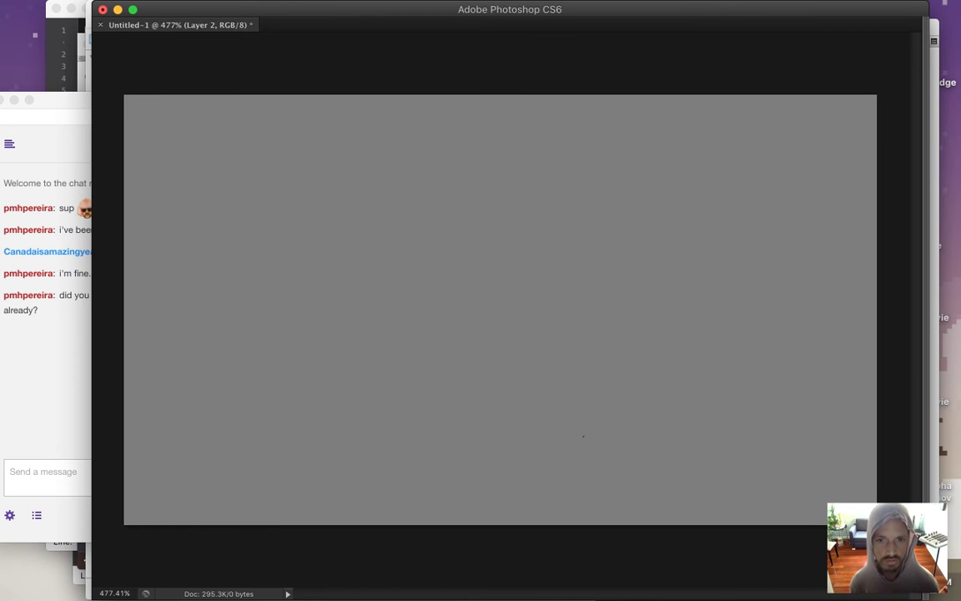
{"action": "left_click_drag", "start_coordinate": [605, 274], "coordinate": [572, 313]}
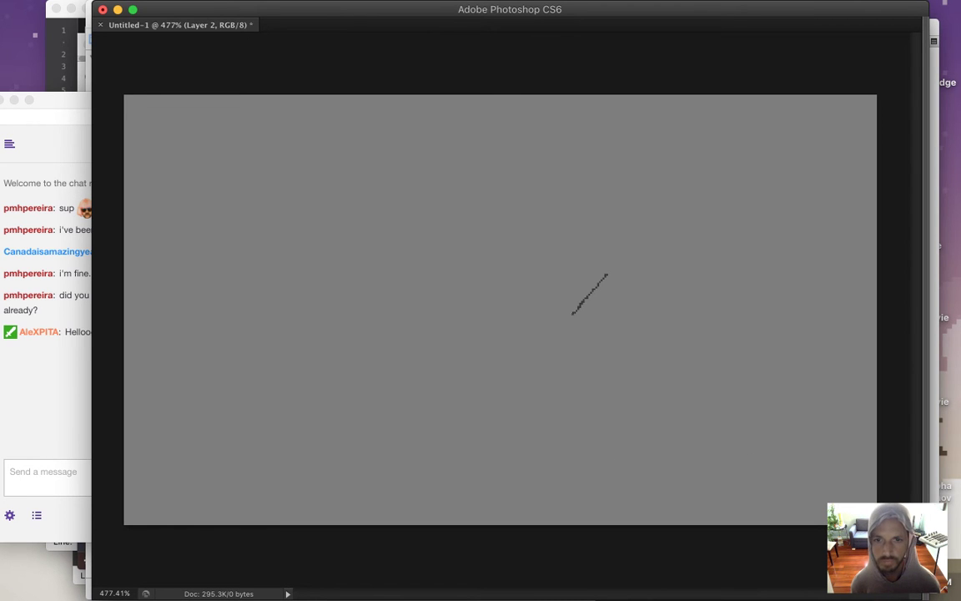
{"action": "key", "text": "super+z"}
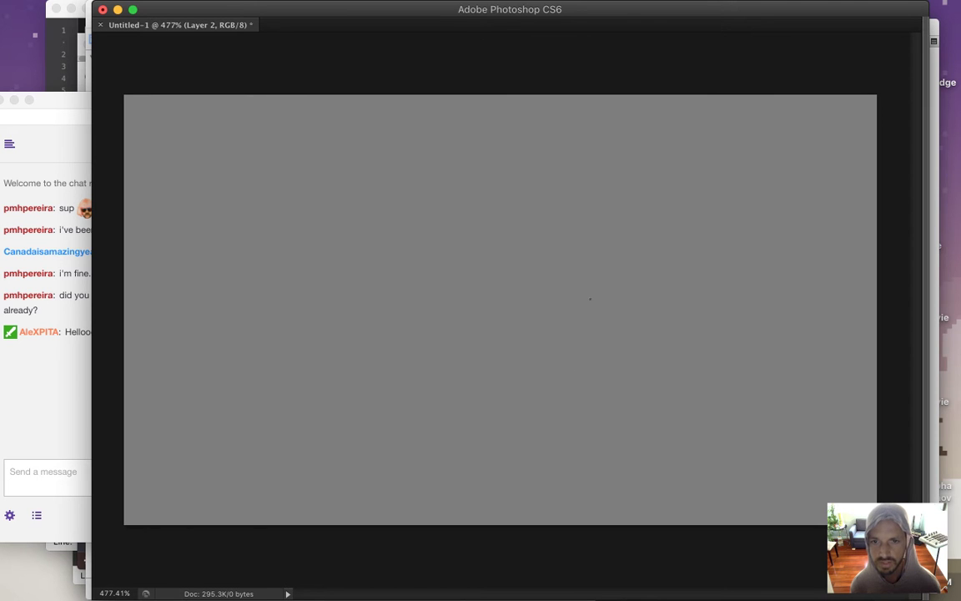
Read the viewers' messages about the game translation in the Twitch chat and return to Photoshop.
{"action": "left_click", "coordinate": [24, 396]}
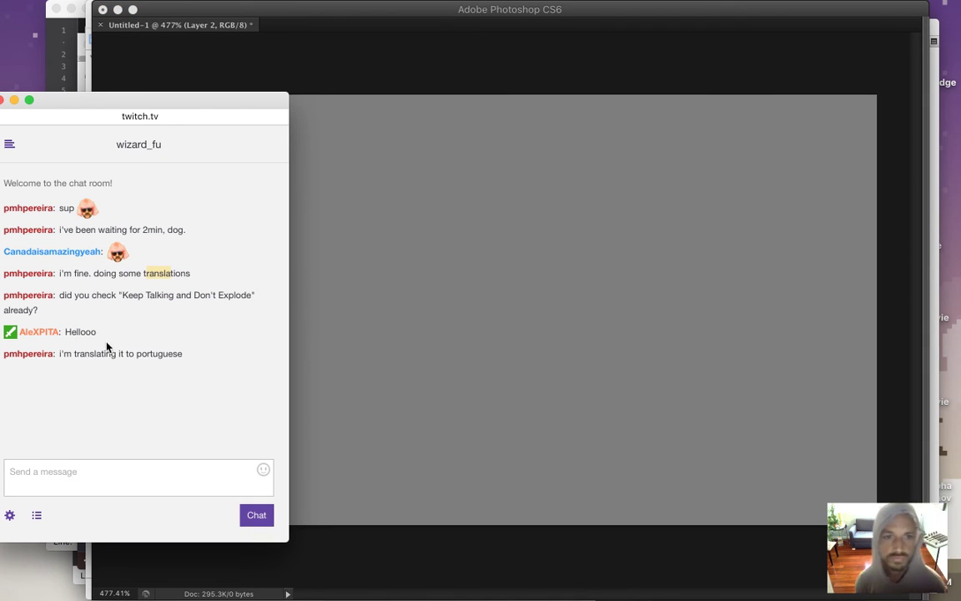
{"action": "left_click", "coordinate": [97, 294]}
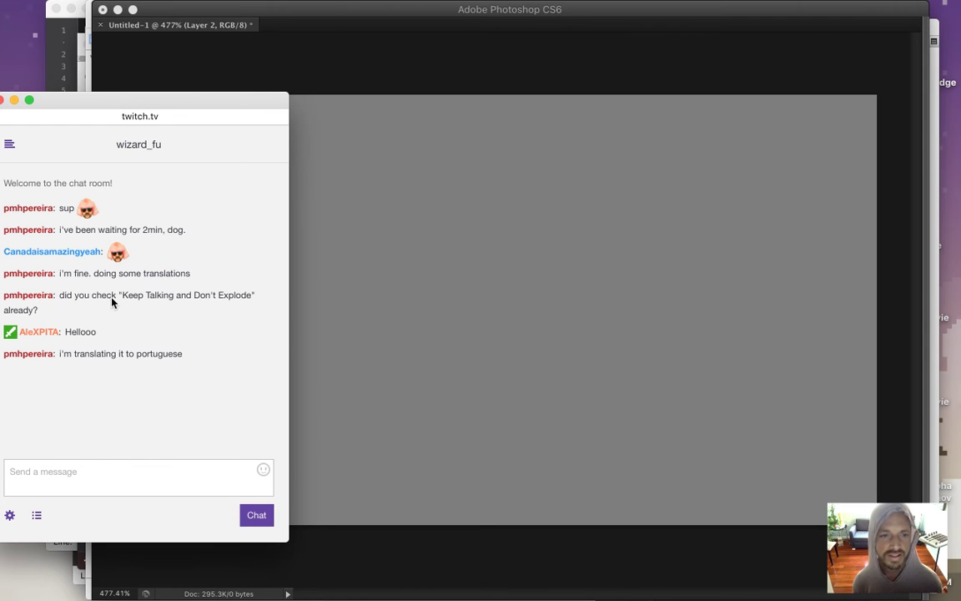
{"action": "left_click_drag", "start_coordinate": [140, 303], "coordinate": [138, 404]}
{"action": "left_click", "coordinate": [79, 331]}
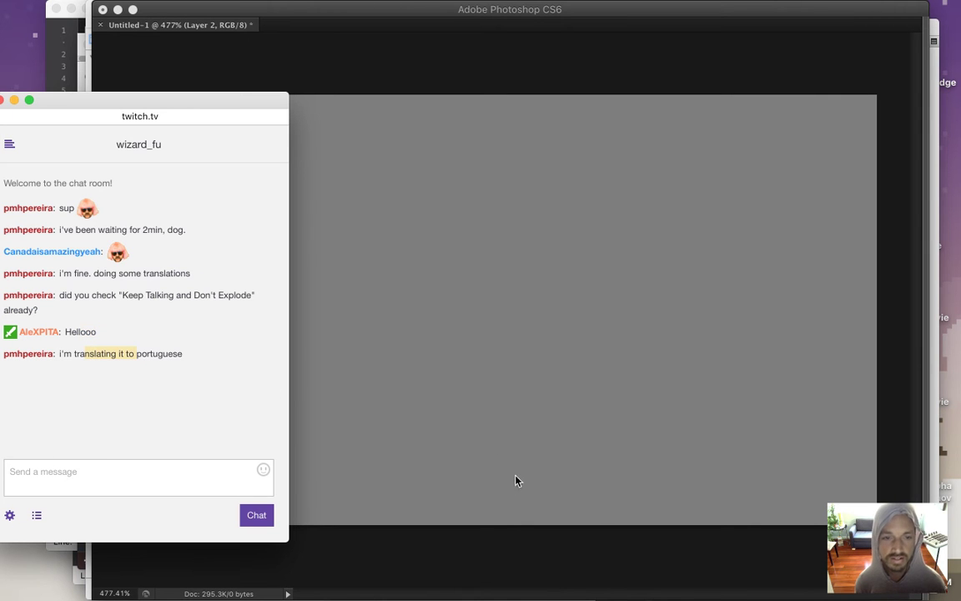
{"action": "left_click", "coordinate": [498, 535]}
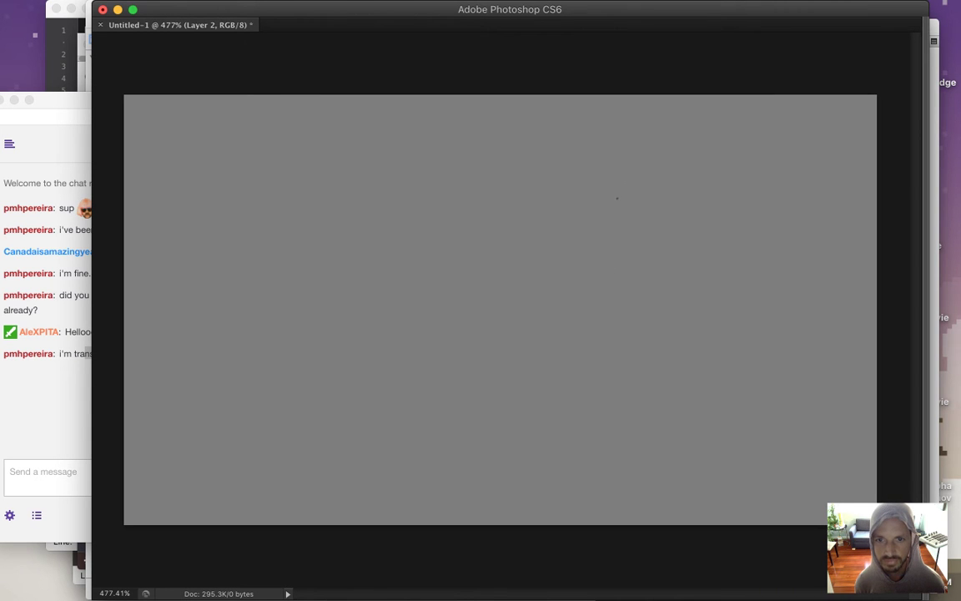
Sketch a slanted wedge on Layer 2 above the canvas centre, with two long diverging sides and a curved end.
{"action": "left_click_drag", "start_coordinate": [622, 208], "coordinate": [578, 289]}
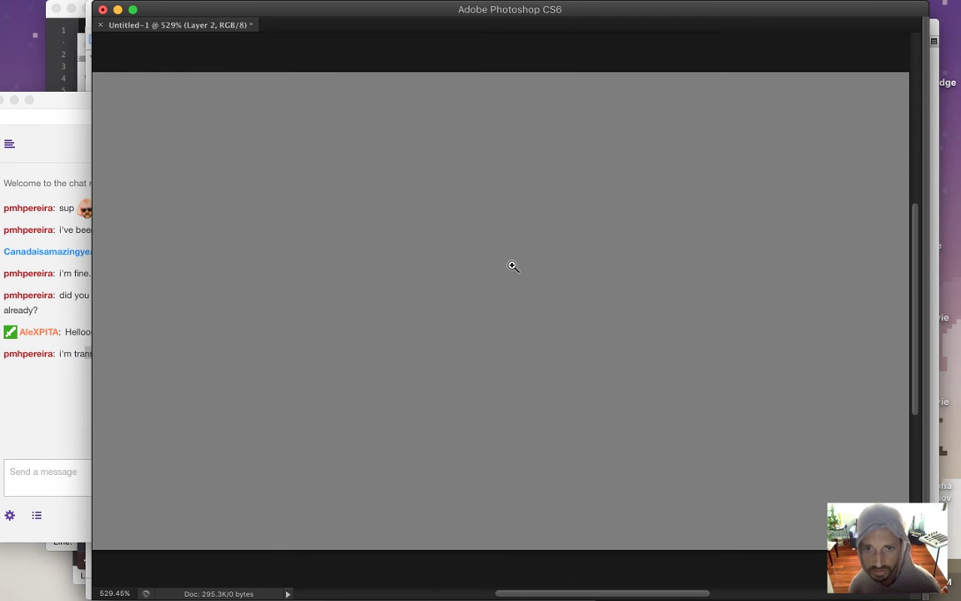
{"action": "scroll", "coordinate": [535, 263], "scroll_direction": "up", "scroll_amount": 1}
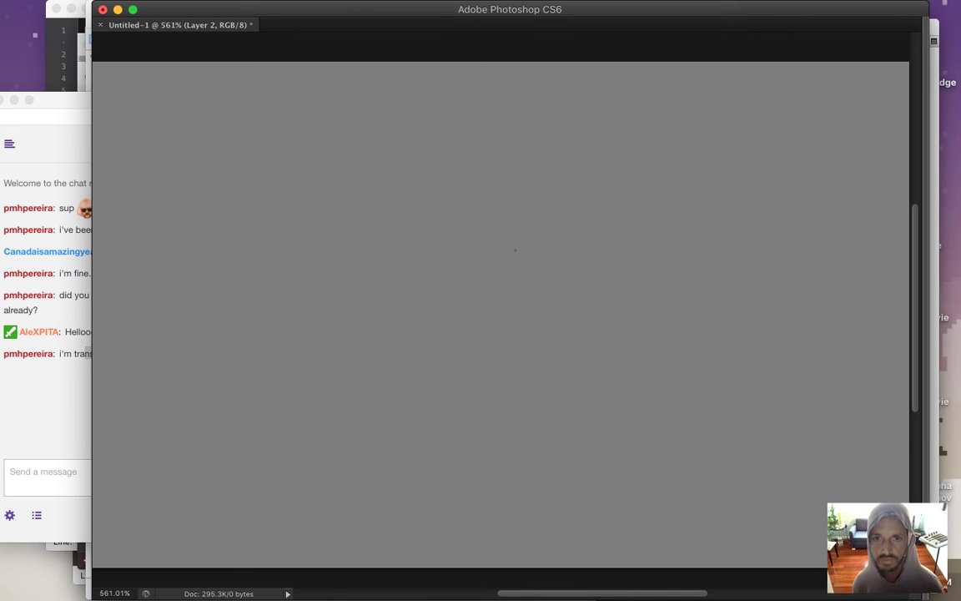
{"action": "left_click_drag", "start_coordinate": [507, 181], "coordinate": [641, 236]}
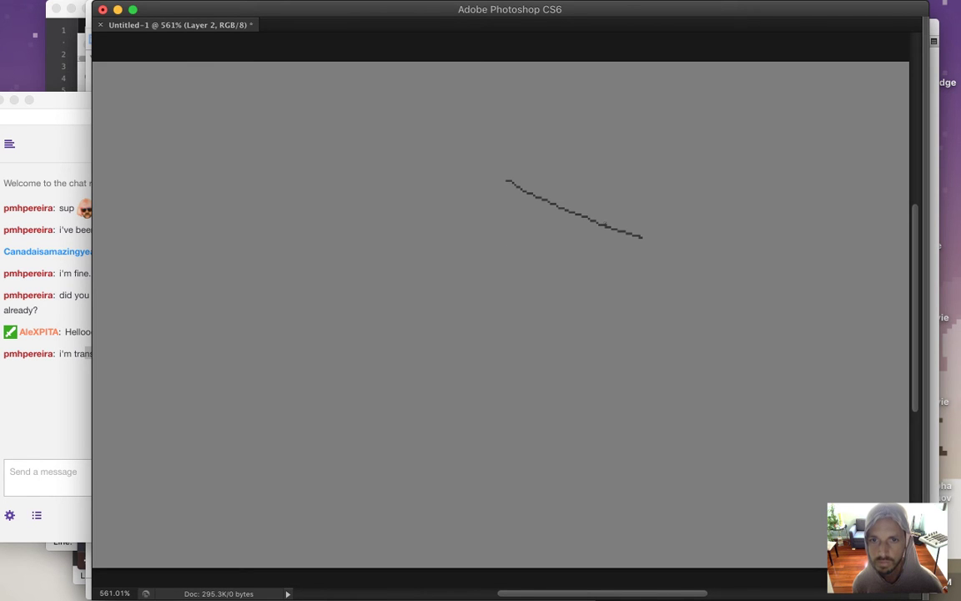
{"action": "mouse_move", "coordinate": [502, 184]}
{"action": "left_mouse_down"}
{"action": "mouse_move", "coordinate": [539, 239]}
{"action": "mouse_move", "coordinate": [607, 301]}
{"action": "left_mouse_up"}
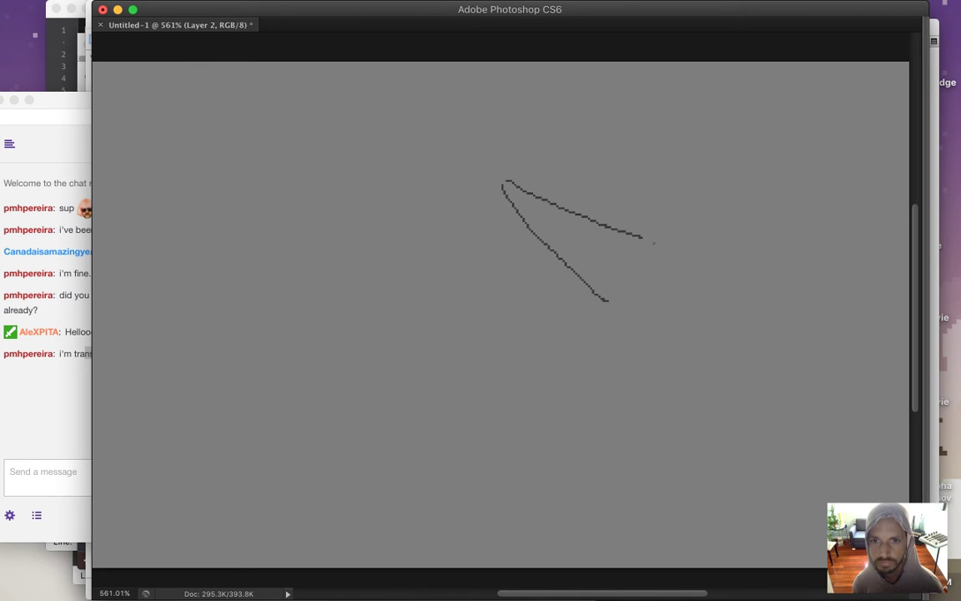
{"action": "left_click_drag", "start_coordinate": [645, 244], "coordinate": [610, 313]}
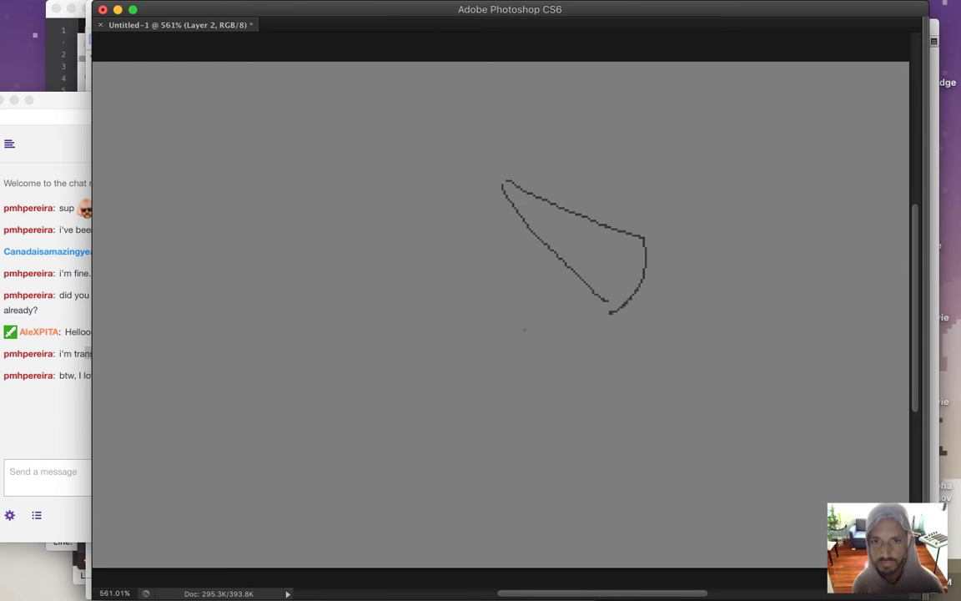
Sketch the angled outline beside the wedge, the small curved lines beneath it and the long body lines running down the canvas.
{"action": "scroll", "coordinate": [511, 334], "scroll_direction": "down", "scroll_amount": 3}
{"action": "mouse_move", "coordinate": [505, 228]}
{"action": "left_mouse_down"}
{"action": "mouse_move", "coordinate": [475, 279]}
{"action": "mouse_move", "coordinate": [506, 332]}
{"action": "left_mouse_up"}
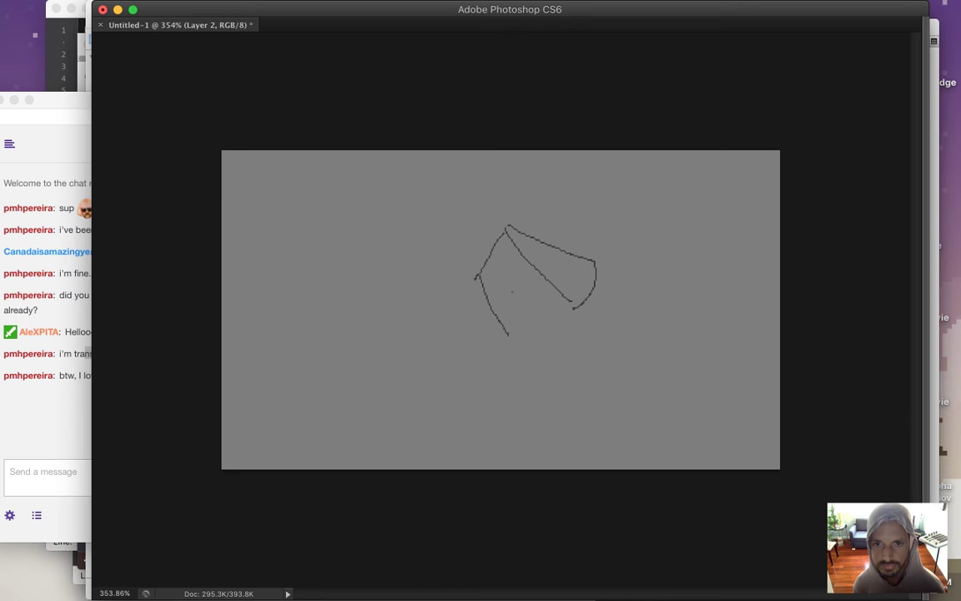
{"action": "left_click_drag", "start_coordinate": [525, 290], "coordinate": [505, 312]}
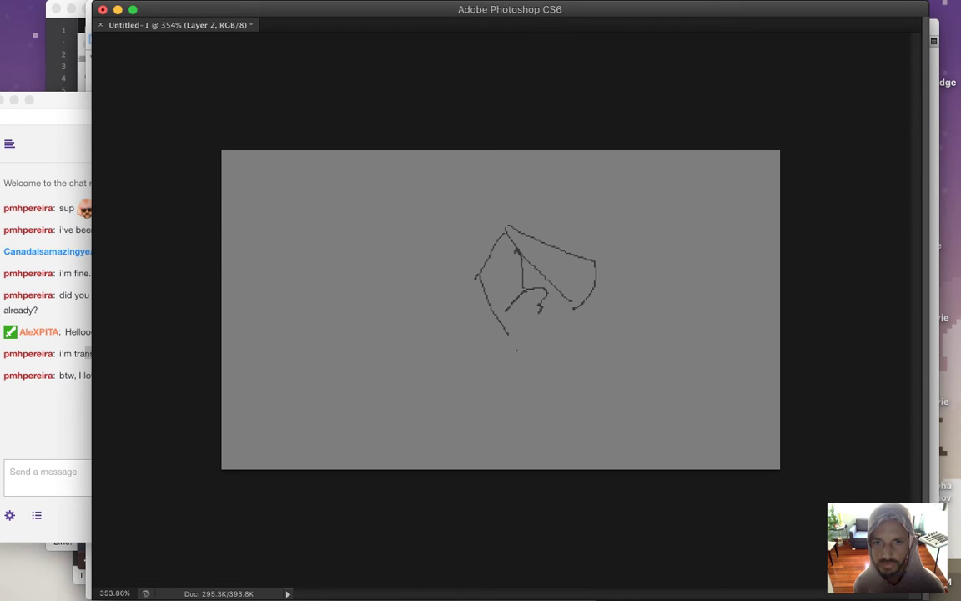
{"action": "mouse_move", "coordinate": [508, 333]}
{"action": "left_mouse_down"}
{"action": "mouse_move", "coordinate": [504, 372]}
{"action": "mouse_move", "coordinate": [518, 368]}
{"action": "mouse_move", "coordinate": [492, 369]}
{"action": "mouse_move", "coordinate": [522, 374]}
{"action": "left_mouse_up"}
{"action": "key", "text": "e"}
{"action": "mouse_move", "coordinate": [545, 334]}
{"action": "left_mouse_down"}
{"action": "mouse_move", "coordinate": [543, 379]}
{"action": "mouse_move", "coordinate": [514, 381]}
{"action": "mouse_move", "coordinate": [488, 340]}
{"action": "mouse_move", "coordinate": [478, 352]}
{"action": "mouse_move", "coordinate": [512, 428]}
{"action": "left_mouse_up"}
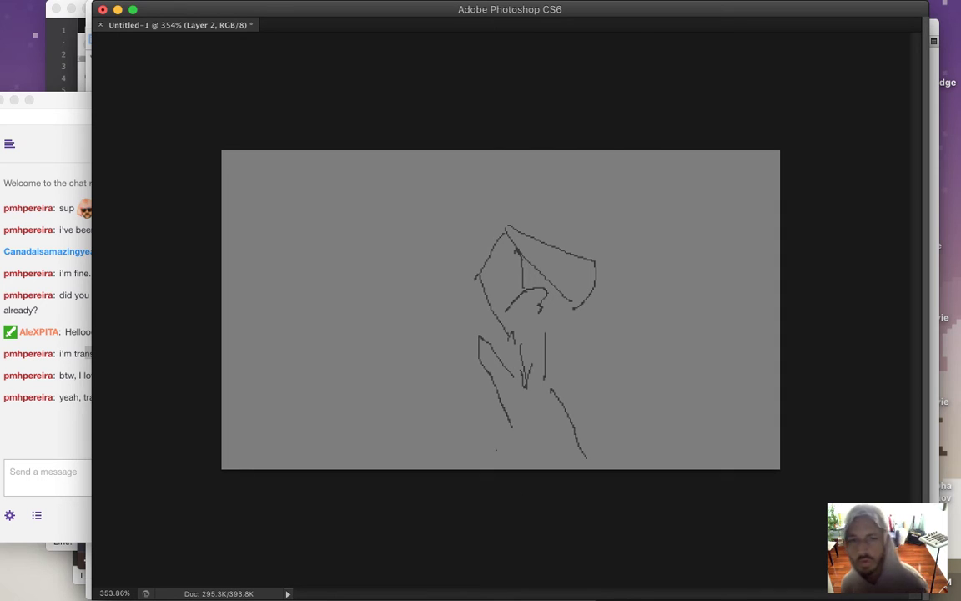
Read the latest Twitch chat messages about the backstory and the manual translation, then return to the Photoshop sketch.
{"action": "left_click", "coordinate": [60, 480]}
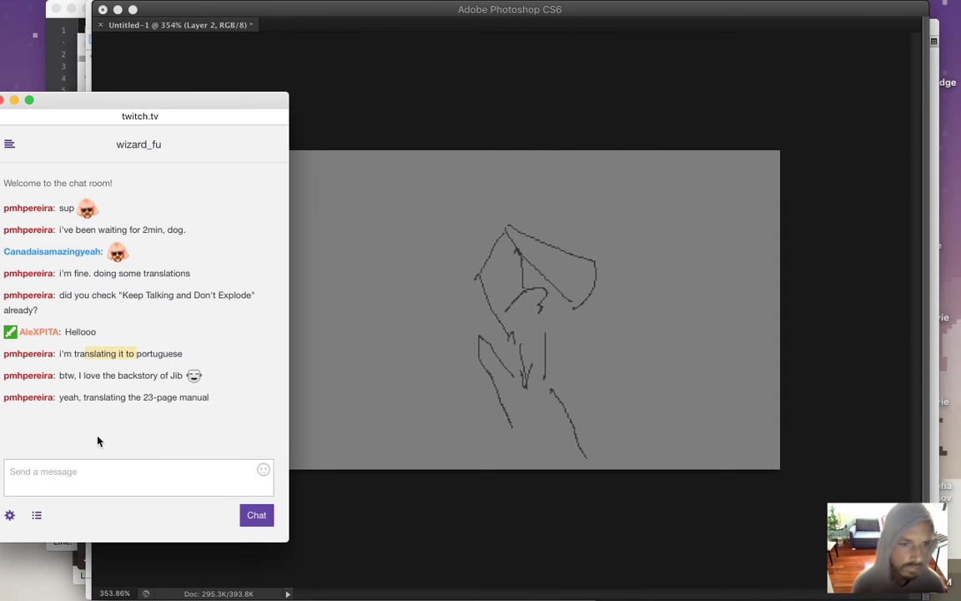
{"action": "left_click_drag", "start_coordinate": [84, 375], "coordinate": [182, 376]}
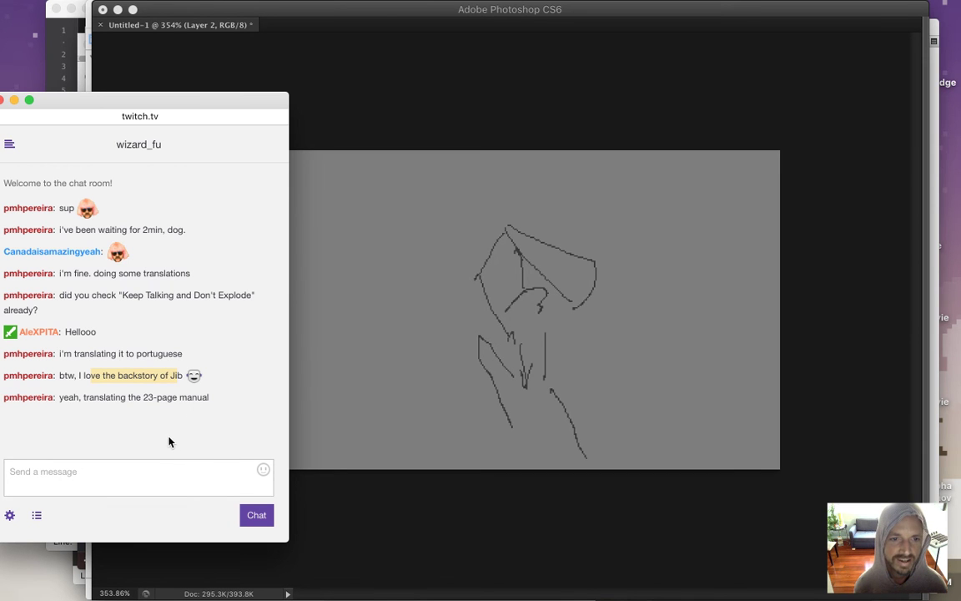
{"action": "left_click_drag", "start_coordinate": [105, 398], "coordinate": [154, 401]}
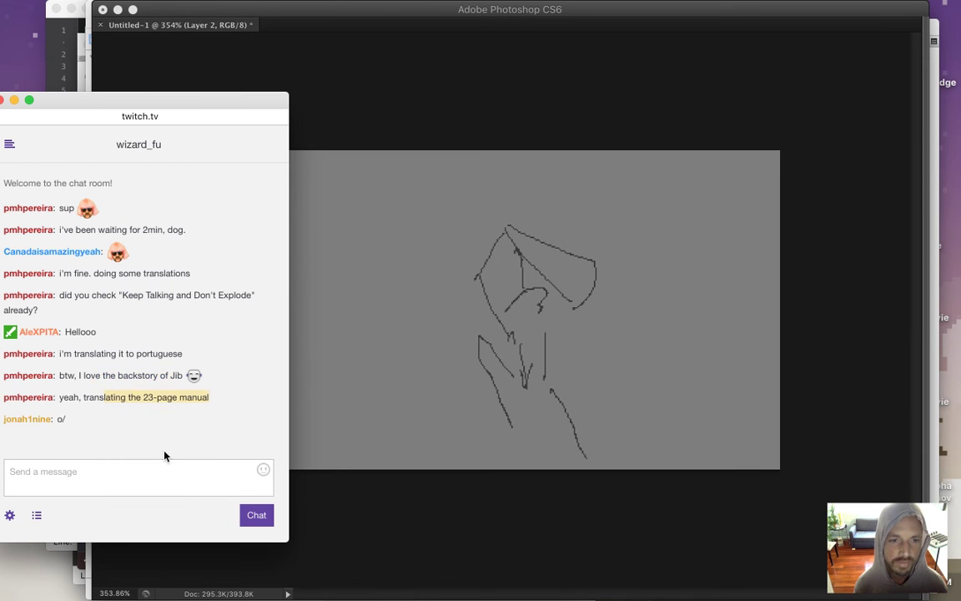
{"action": "left_click", "coordinate": [60, 421]}
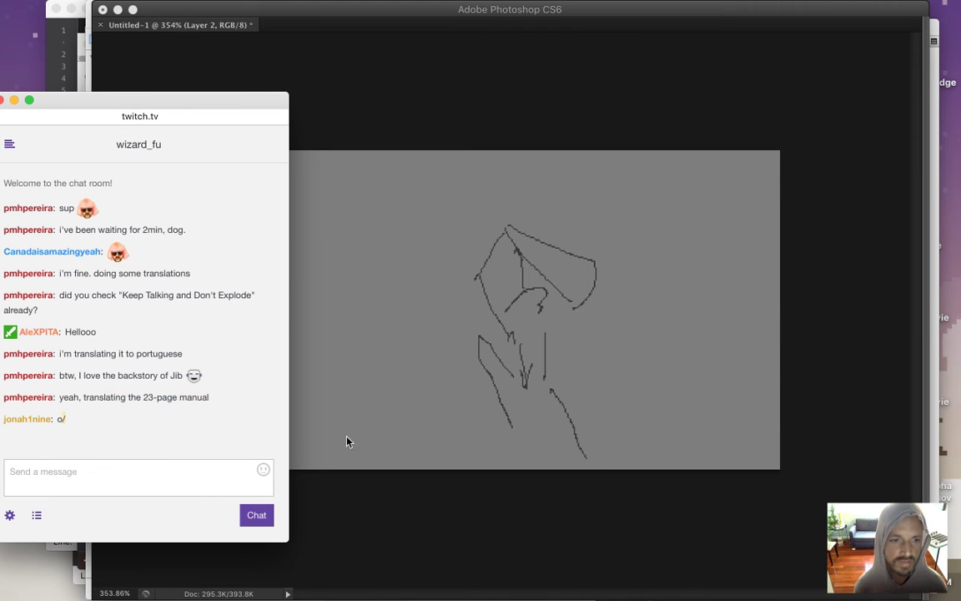
{"action": "left_click", "coordinate": [591, 501]}
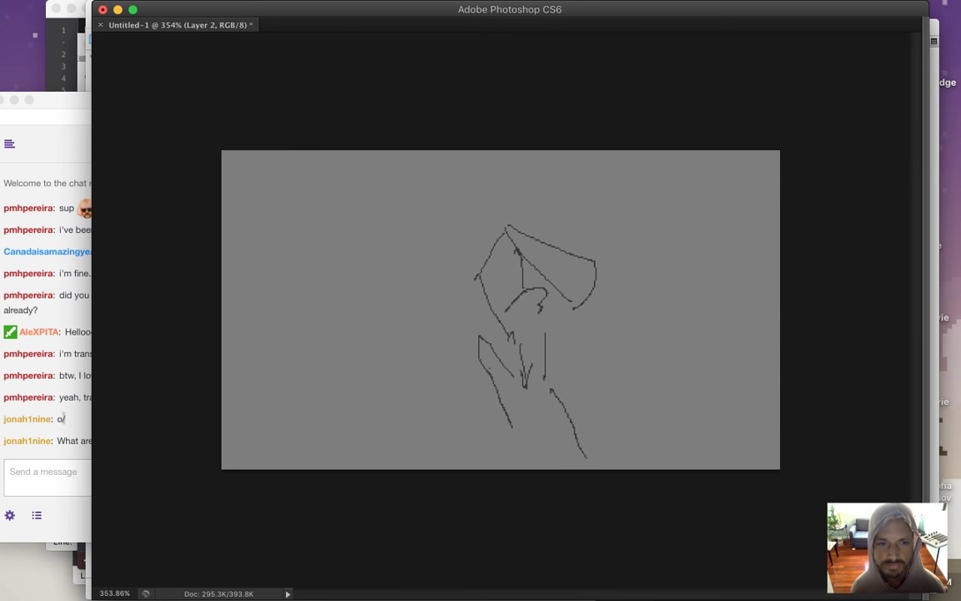
Read the viewer's question about today's activity in the Twitch chat and return to Photoshop.
{"action": "left_click", "coordinate": [73, 466]}
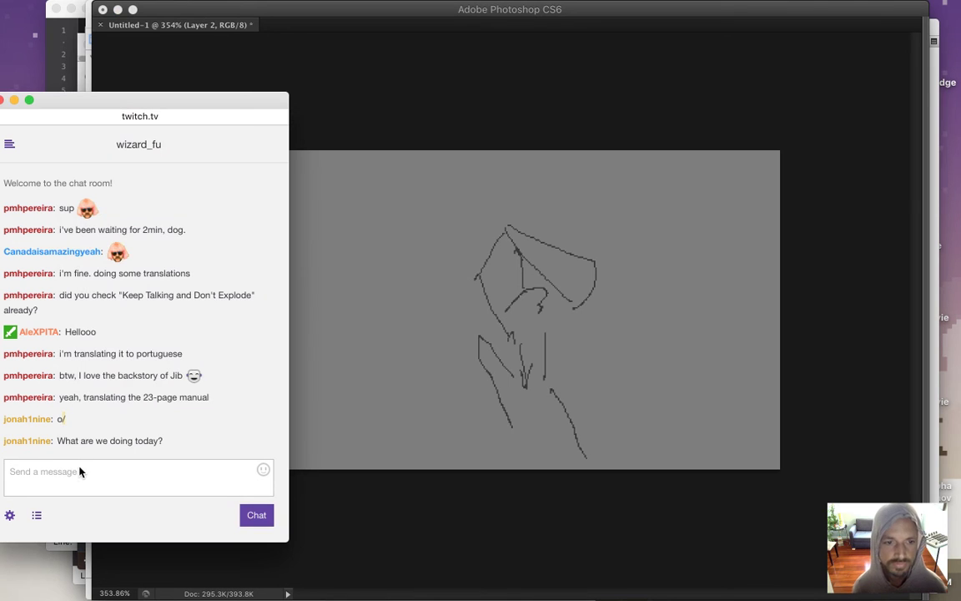
{"action": "left_click_drag", "start_coordinate": [73, 440], "coordinate": [171, 442]}
{"action": "left_click", "coordinate": [485, 453]}
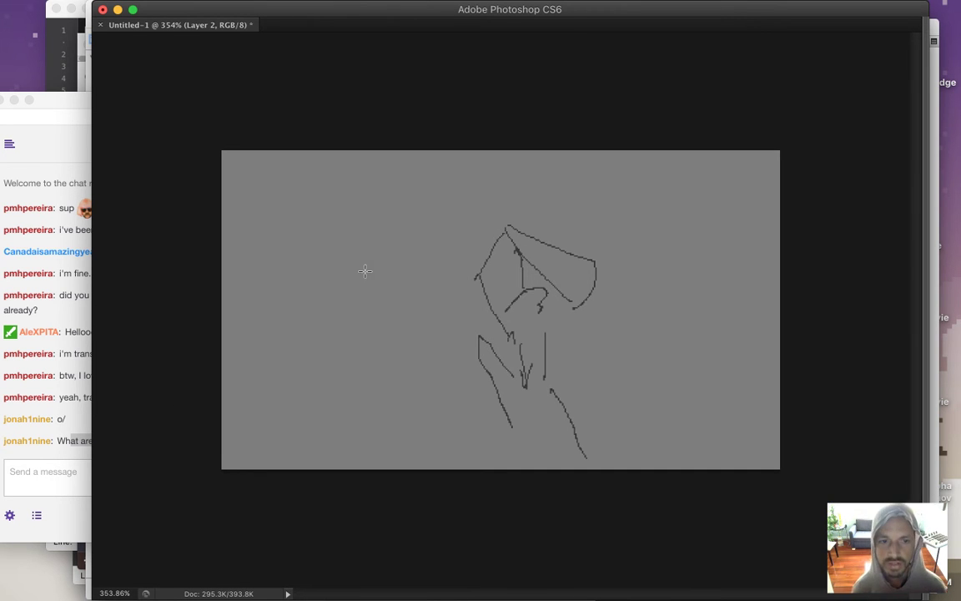
Select the Layer 2 sketch, move it toward the right side of the canvas and scale it to about 84%.
{"action": "left_click_drag", "start_coordinate": [440, 198], "coordinate": [650, 480]}
{"action": "key", "text": "v"}
{"action": "mouse_move", "coordinate": [561, 314]}
{"action": "left_mouse_down"}
{"action": "mouse_move", "coordinate": [645, 312]}
{"action": "mouse_move", "coordinate": [617, 305]}
{"action": "left_mouse_up"}
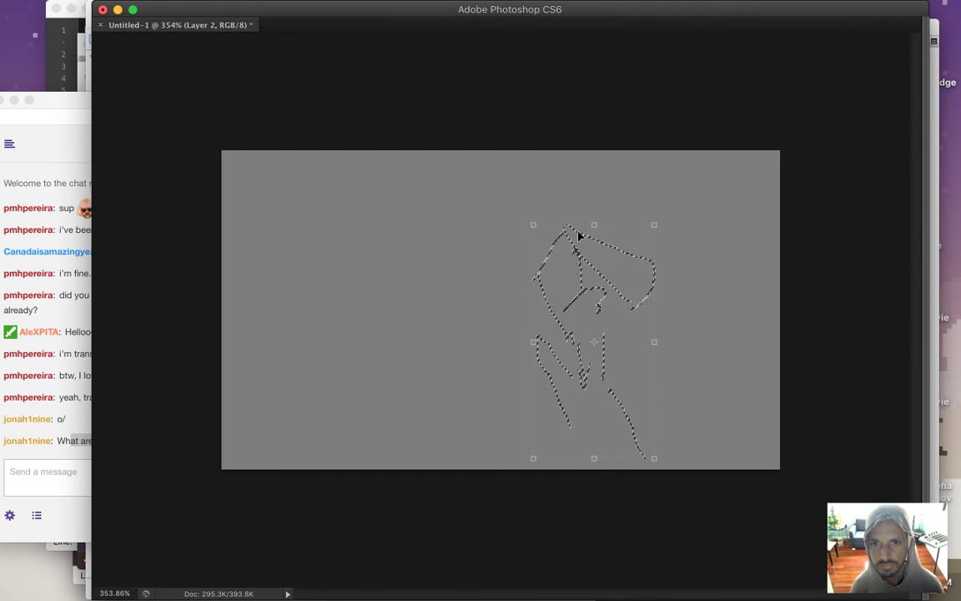
{"action": "left_click_drag", "start_coordinate": [530, 227], "coordinate": [553, 263]}
{"action": "mouse_move", "coordinate": [578, 331]}
{"action": "left_mouse_down"}
{"action": "mouse_move", "coordinate": [562, 282]}
{"action": "mouse_move", "coordinate": [558, 300]}
{"action": "mouse_move", "coordinate": [552, 291]}
{"action": "left_mouse_up"}
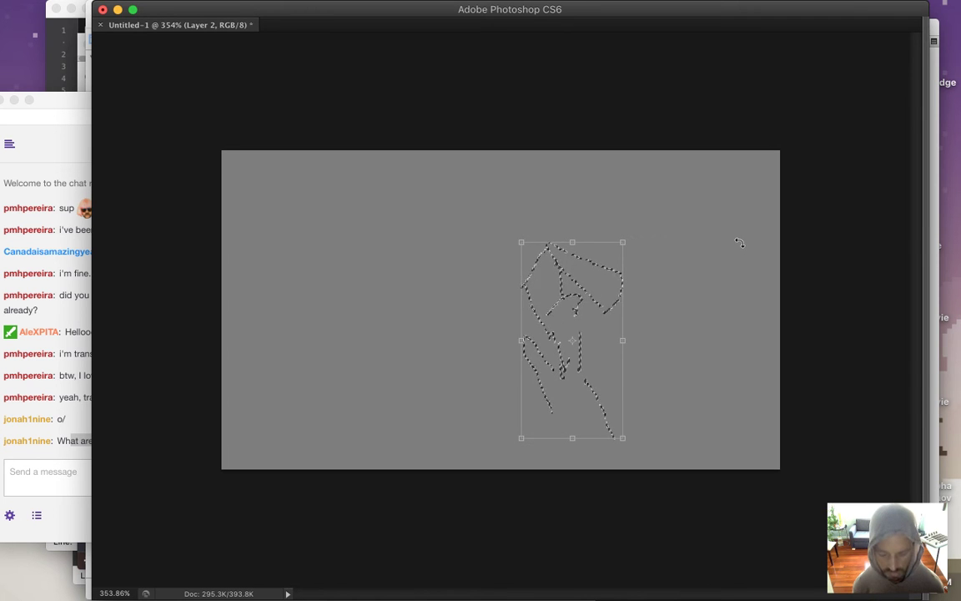
{"action": "key", "text": "Tab"}
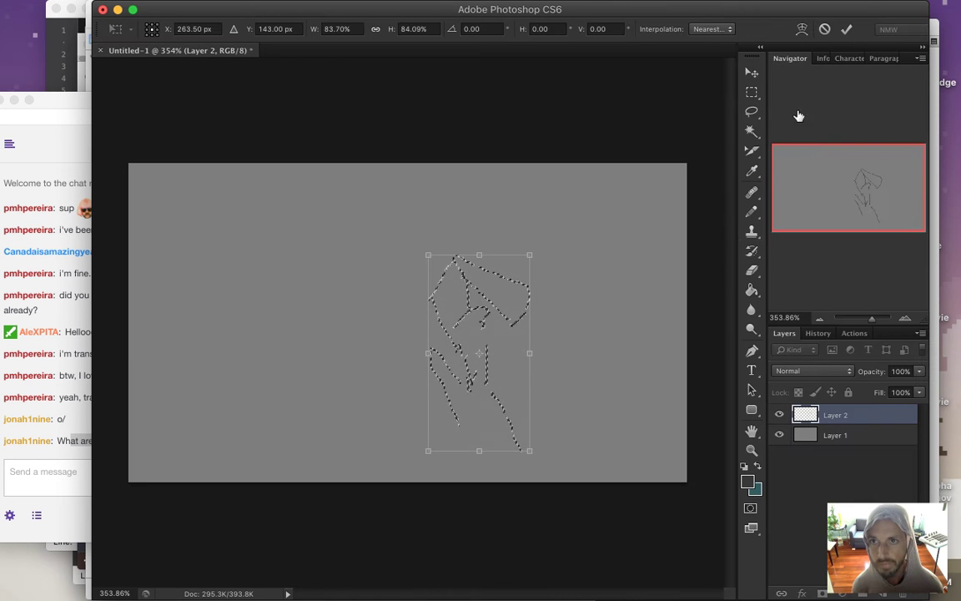
{"action": "left_click", "coordinate": [846, 28]}
{"action": "key", "text": "Tab"}
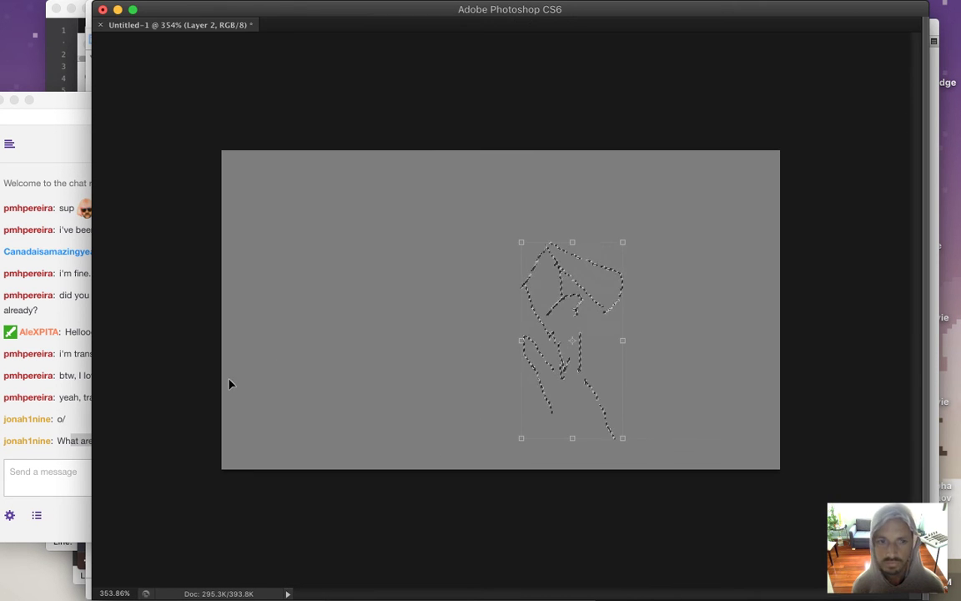
Check the Twitch chat, then return to Photoshop and deselect the resized sketch.
{"action": "left_click", "coordinate": [109, 443]}
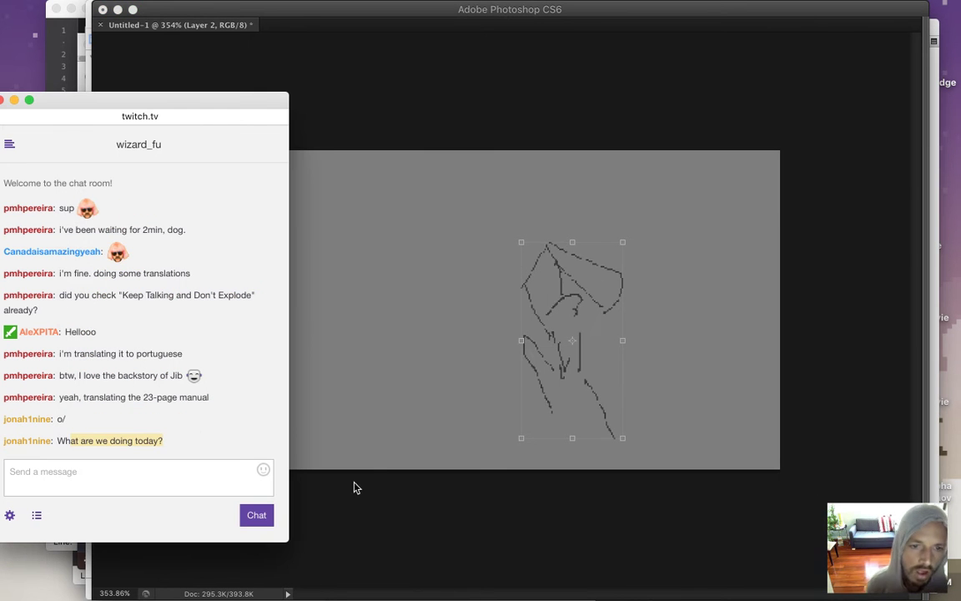
{"action": "left_click", "coordinate": [364, 524]}
{"action": "key", "text": "m"}
{"action": "key", "text": "ctrl+d"}
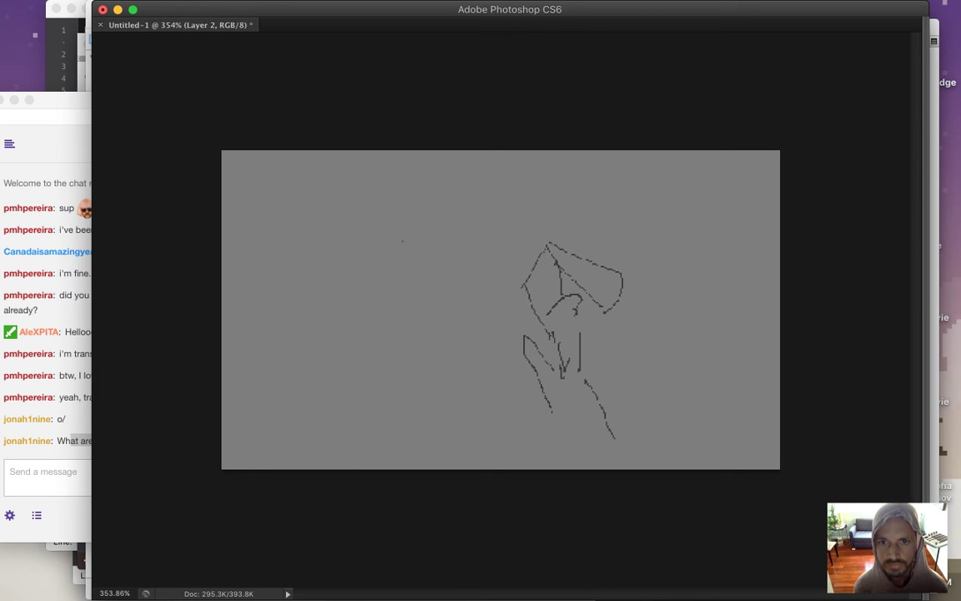
Lower Layer 2's opacity to 58% and add a new empty layer above it.
{"action": "key", "text": "Tab"}
{"action": "left_click", "coordinate": [918, 371]}
{"action": "left_click", "coordinate": [890, 386]}
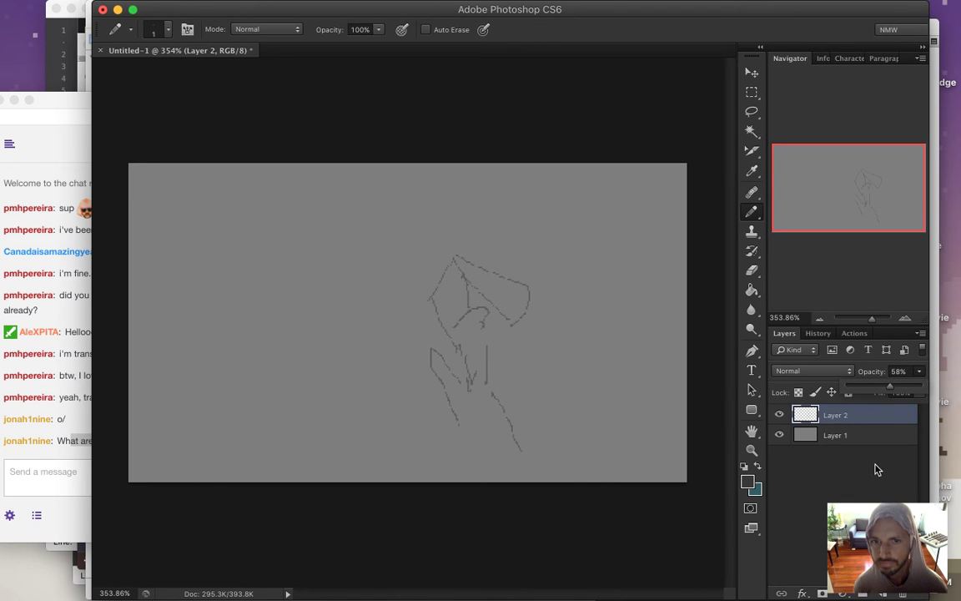
{"action": "key", "text": "super+alt+shift+n"}
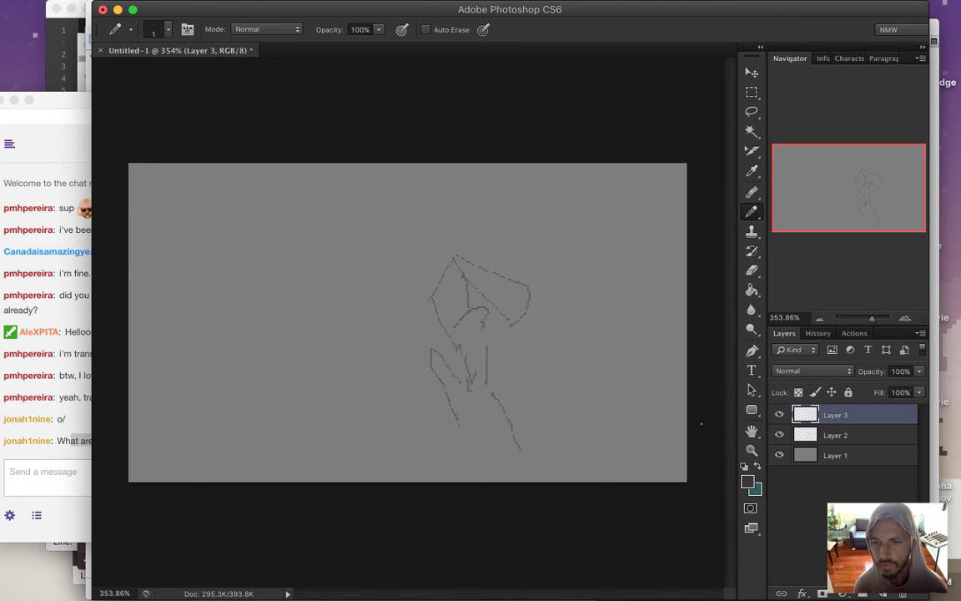
{"action": "key", "text": "Tab"}
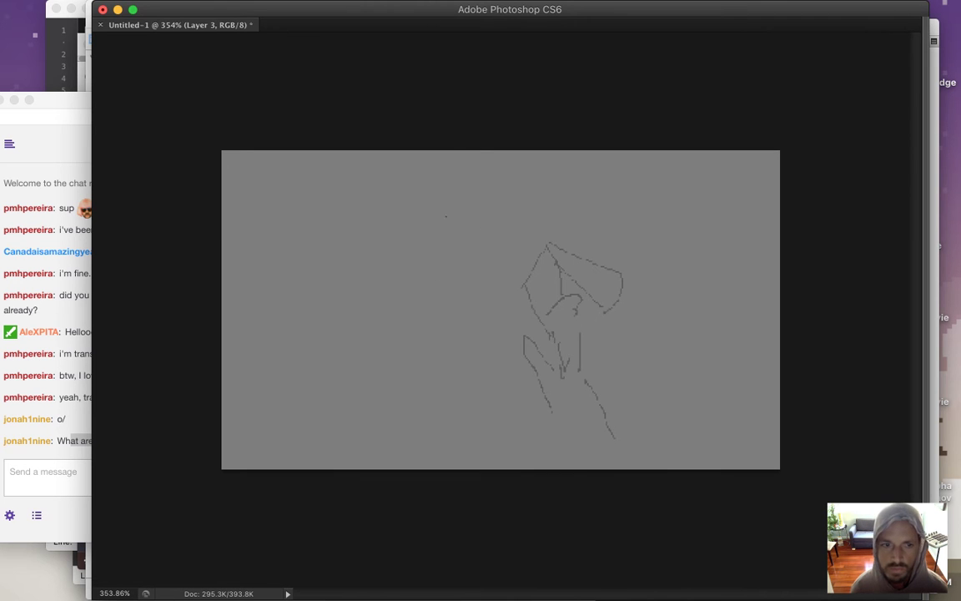
Sketch a pointed peak with curved side lines, sloping shoulders and a dark vertical mark on Layer 3, left of the faded sketch.
{"action": "key", "text": "z"}
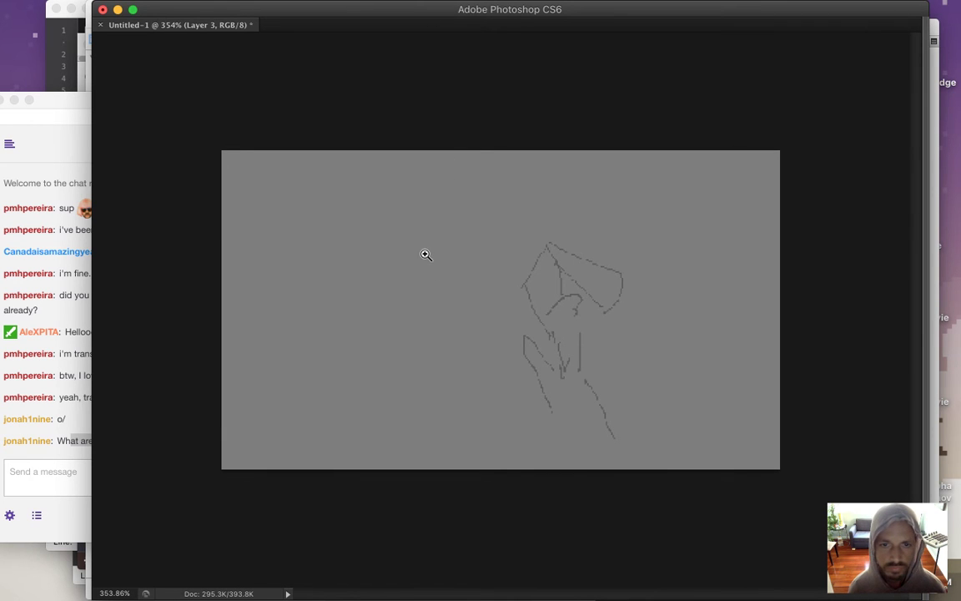
{"action": "left_click_drag", "start_coordinate": [426, 254], "coordinate": [457, 279]}
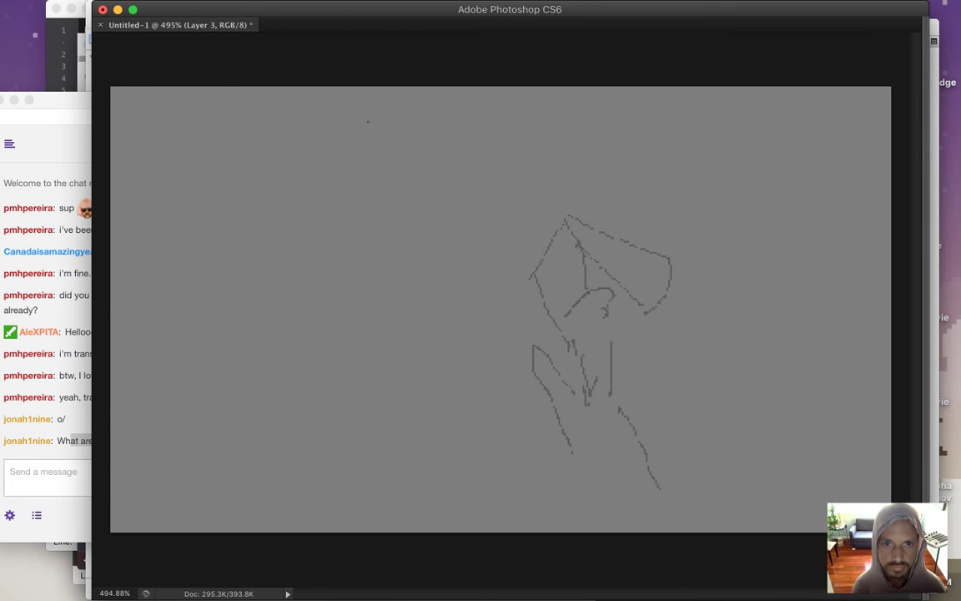
{"action": "left_click_drag", "start_coordinate": [377, 111], "coordinate": [362, 155]}
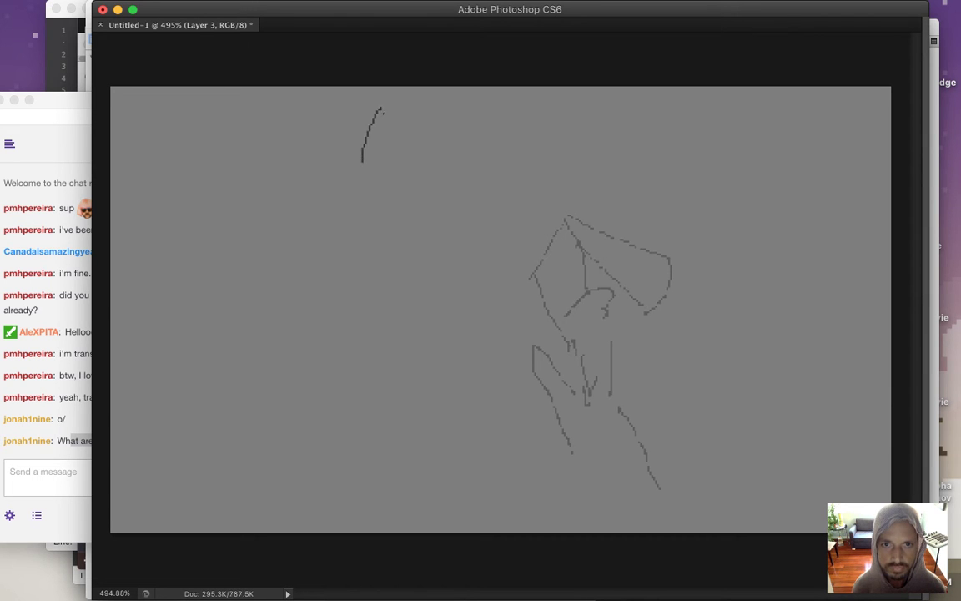
{"action": "mouse_move", "coordinate": [380, 109]}
{"action": "left_mouse_down"}
{"action": "mouse_move", "coordinate": [397, 180]}
{"action": "mouse_move", "coordinate": [356, 161]}
{"action": "mouse_move", "coordinate": [292, 202]}
{"action": "left_mouse_up"}
{"action": "left_click_drag", "start_coordinate": [399, 166], "coordinate": [481, 196]}
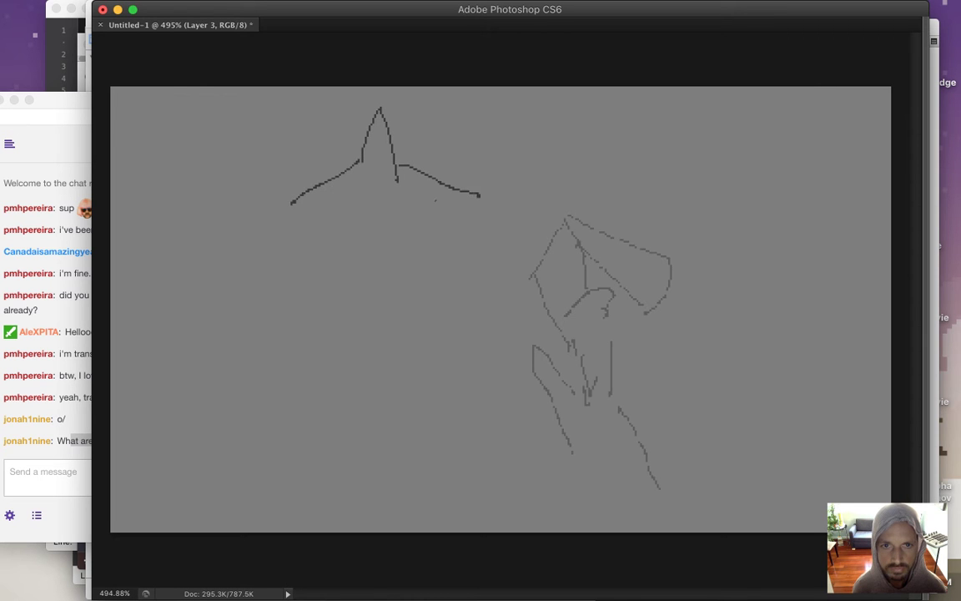
{"action": "left_click_drag", "start_coordinate": [365, 131], "coordinate": [349, 164]}
{"action": "left_click_drag", "start_coordinate": [386, 131], "coordinate": [418, 167]}
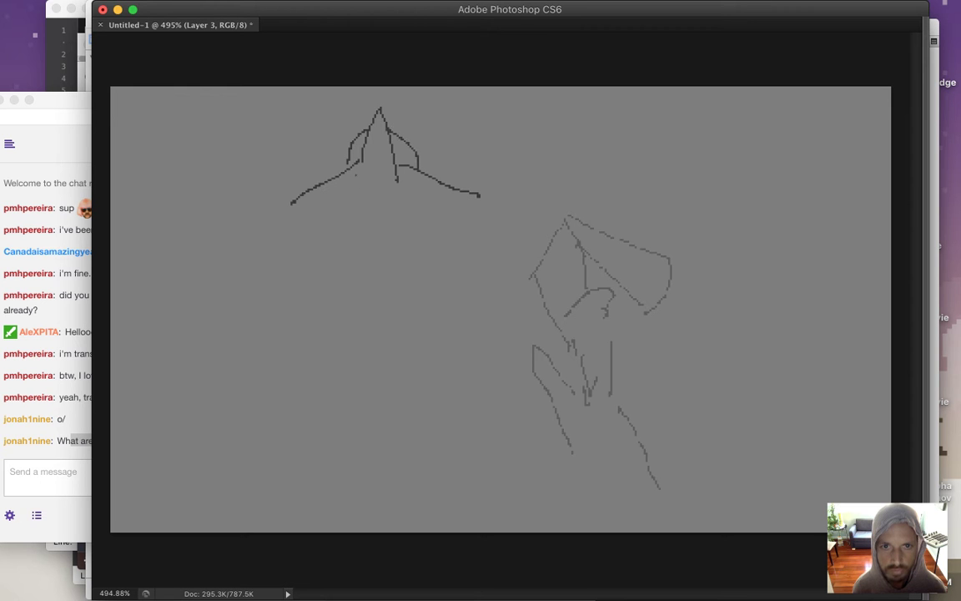
{"action": "left_click_drag", "start_coordinate": [378, 172], "coordinate": [380, 197]}
{"action": "left_click_drag", "start_coordinate": [378, 165], "coordinate": [380, 181]}
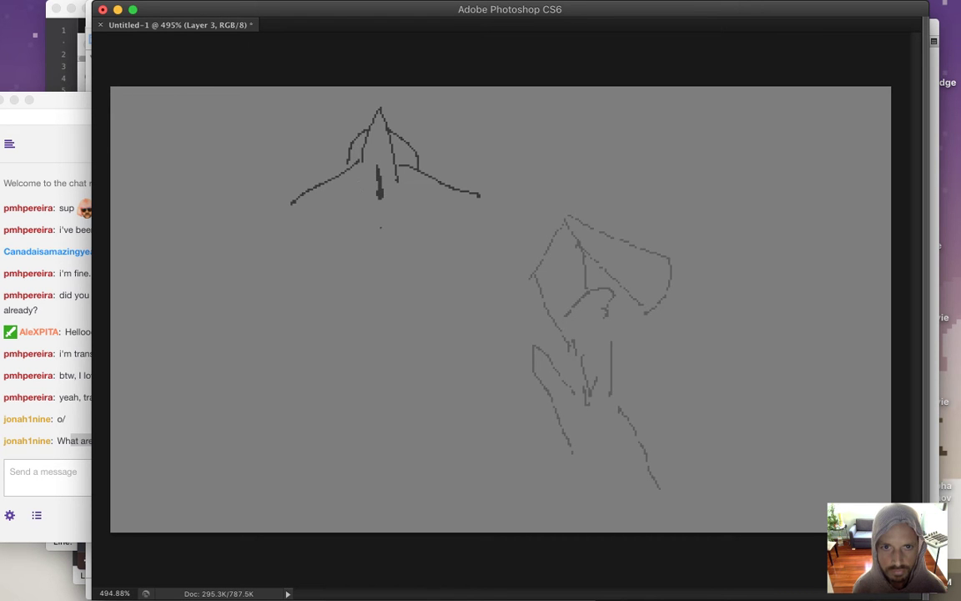
Draw a long vertical centre line beneath the peak and a small hand with rounded fingers beside it.
{"action": "left_click_drag", "start_coordinate": [381, 215], "coordinate": [377, 344]}
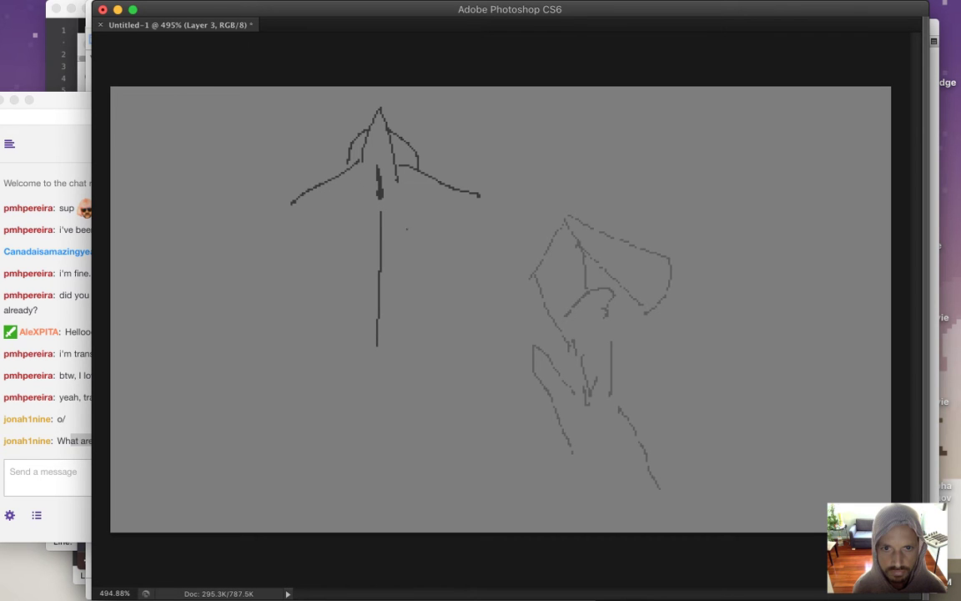
{"action": "mouse_move", "coordinate": [382, 238]}
{"action": "left_mouse_down"}
{"action": "mouse_move", "coordinate": [401, 274]}
{"action": "mouse_move", "coordinate": [466, 262]}
{"action": "mouse_move", "coordinate": [429, 252]}
{"action": "mouse_move", "coordinate": [459, 262]}
{"action": "mouse_move", "coordinate": [422, 256]}
{"action": "mouse_move", "coordinate": [413, 276]}
{"action": "mouse_move", "coordinate": [429, 272]}
{"action": "mouse_move", "coordinate": [411, 256]}
{"action": "mouse_move", "coordinate": [414, 280]}
{"action": "mouse_move", "coordinate": [422, 251]}
{"action": "mouse_move", "coordinate": [430, 266]}
{"action": "mouse_move", "coordinate": [438, 250]}
{"action": "mouse_move", "coordinate": [446, 277]}
{"action": "mouse_move", "coordinate": [452, 253]}
{"action": "mouse_move", "coordinate": [456, 268]}
{"action": "mouse_move", "coordinate": [477, 279]}
{"action": "left_mouse_up"}
{"action": "key", "text": "e"}
{"action": "key", "text": "b"}
{"action": "key", "text": "e"}
{"action": "key", "text": "b"}
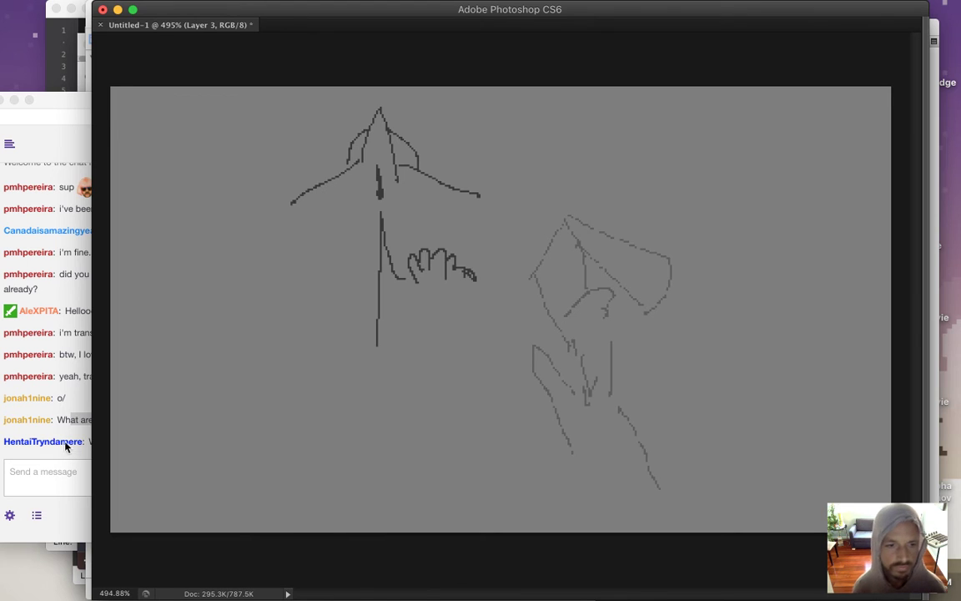
Read the viewer's question about what is being created in the Twitch chat and return to Photoshop.
{"action": "left_click", "coordinate": [73, 462]}
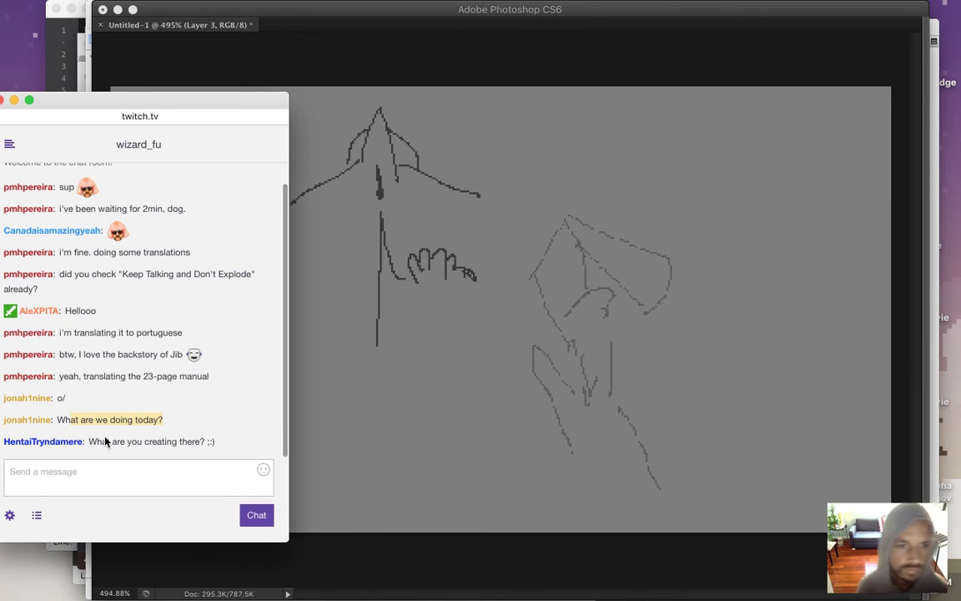
{"action": "left_click_drag", "start_coordinate": [94, 440], "coordinate": [188, 435]}
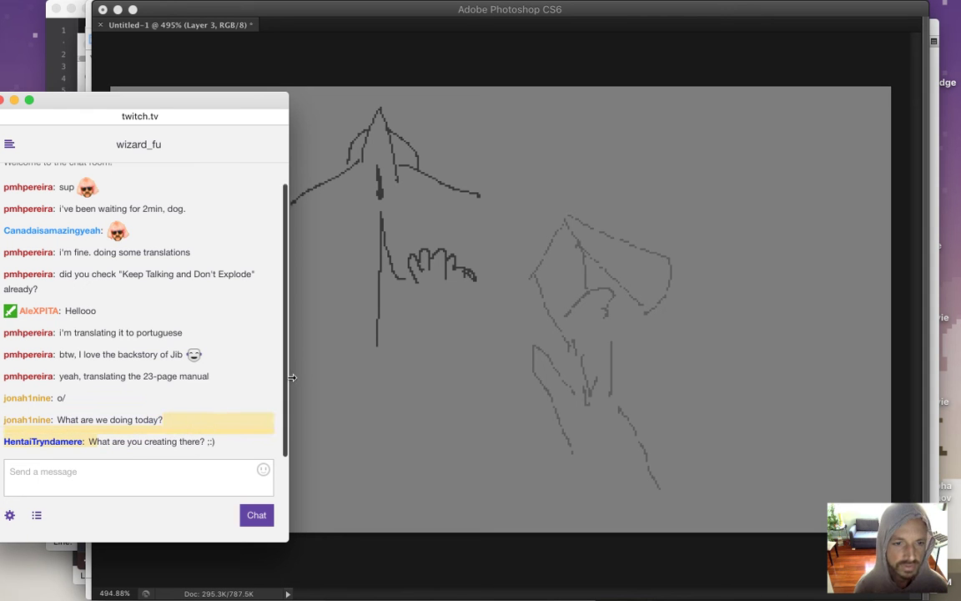
{"action": "left_click", "coordinate": [141, 422]}
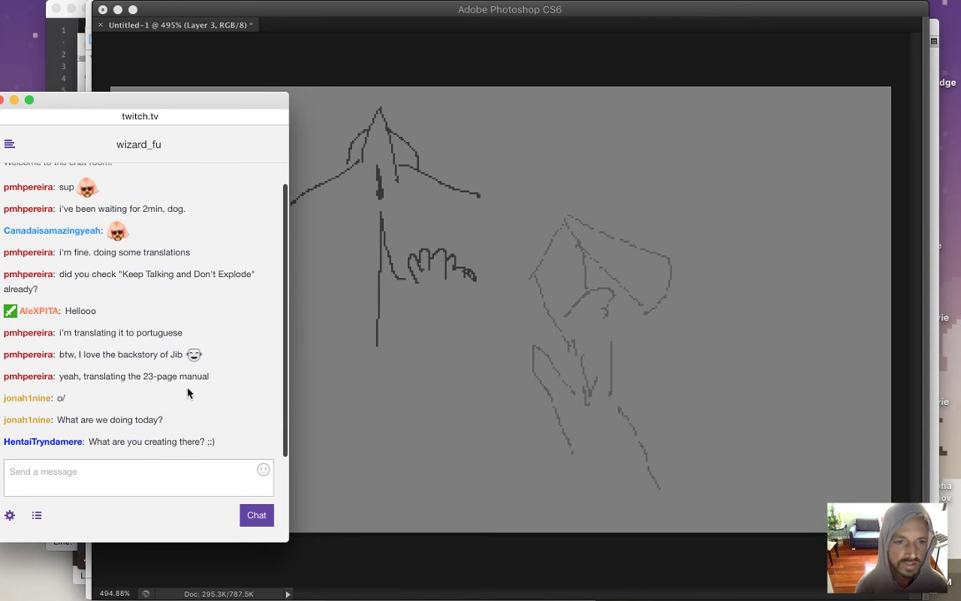
{"action": "left_click", "coordinate": [601, 79]}
Draw the figure's two long sides, curved lower hem and extended, thickened centre line, checking the chat message about Steam reviews in between.
{"action": "left_click_drag", "start_coordinate": [481, 196], "coordinate": [491, 388]}
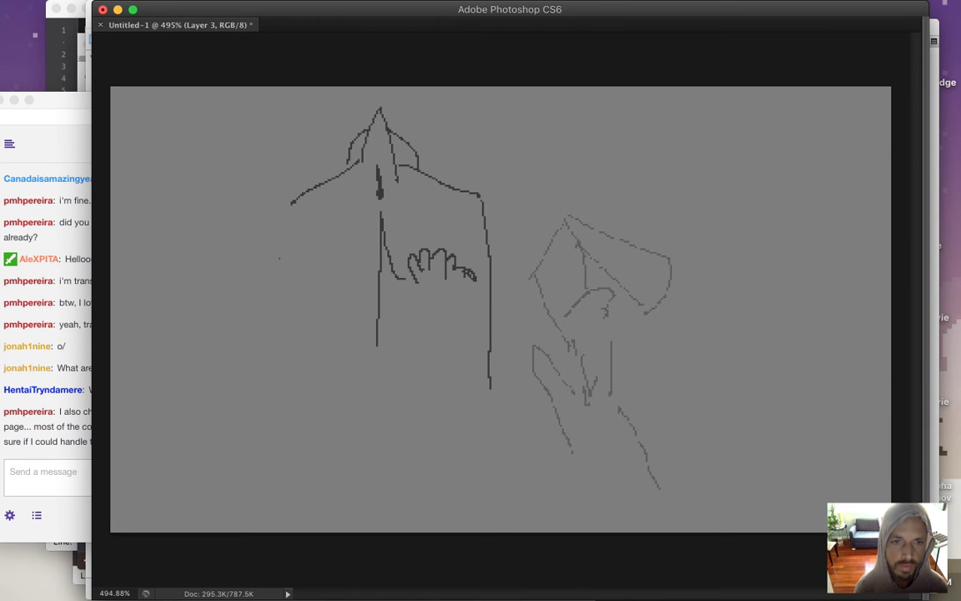
{"action": "left_click", "coordinate": [50, 440]}
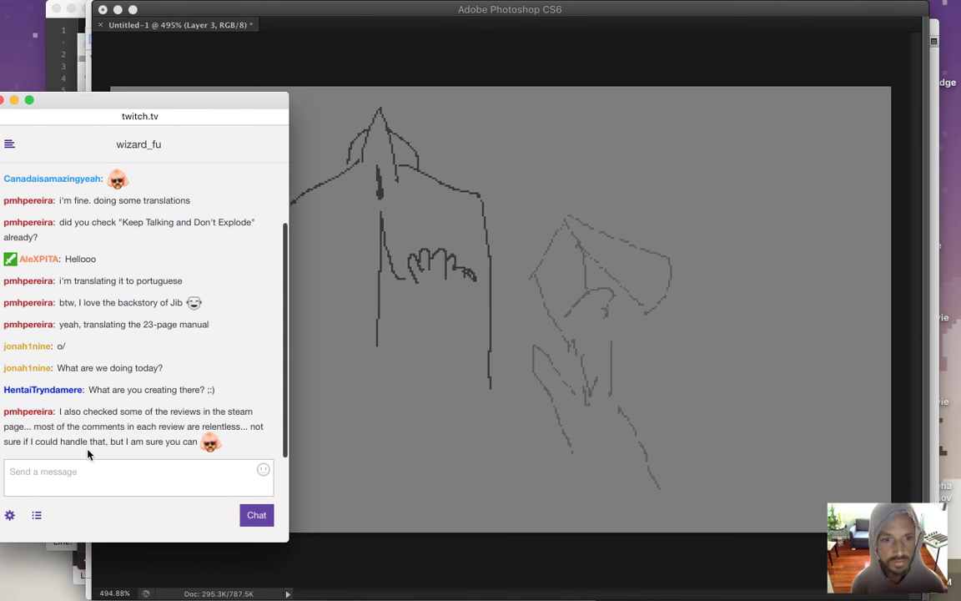
{"action": "left_click_drag", "start_coordinate": [83, 412], "coordinate": [109, 427]}
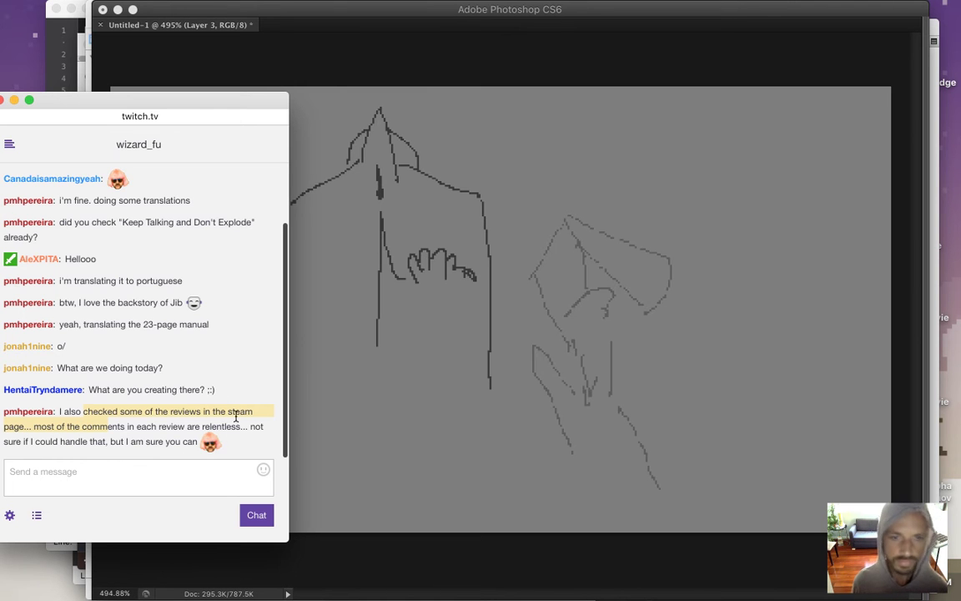
{"action": "left_click", "coordinate": [577, 54]}
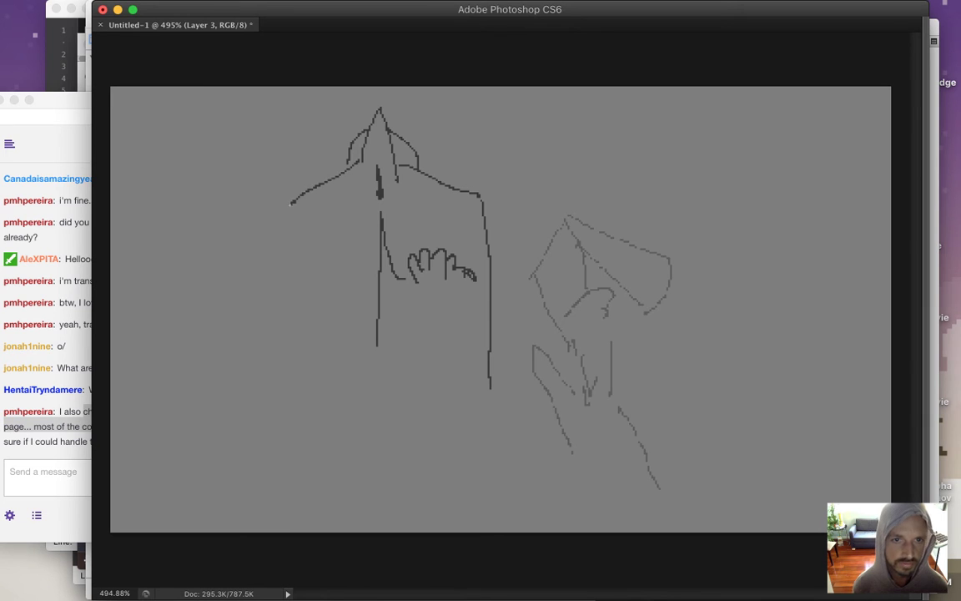
{"action": "mouse_move", "coordinate": [291, 204]}
{"action": "left_mouse_down"}
{"action": "mouse_move", "coordinate": [280, 430]}
{"action": "mouse_move", "coordinate": [284, 413]}
{"action": "mouse_move", "coordinate": [372, 448]}
{"action": "left_mouse_up"}
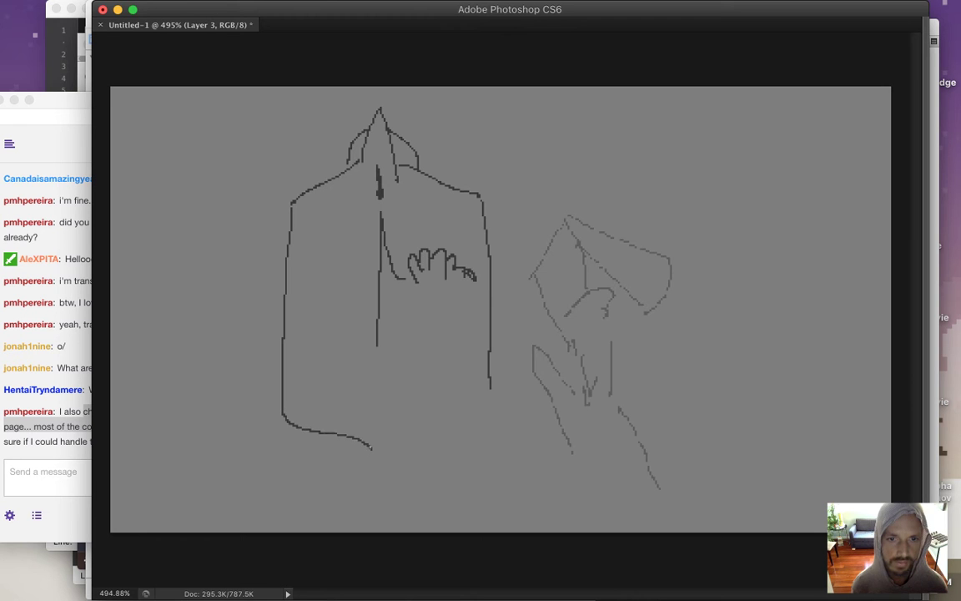
{"action": "left_click_drag", "start_coordinate": [378, 349], "coordinate": [372, 447]}
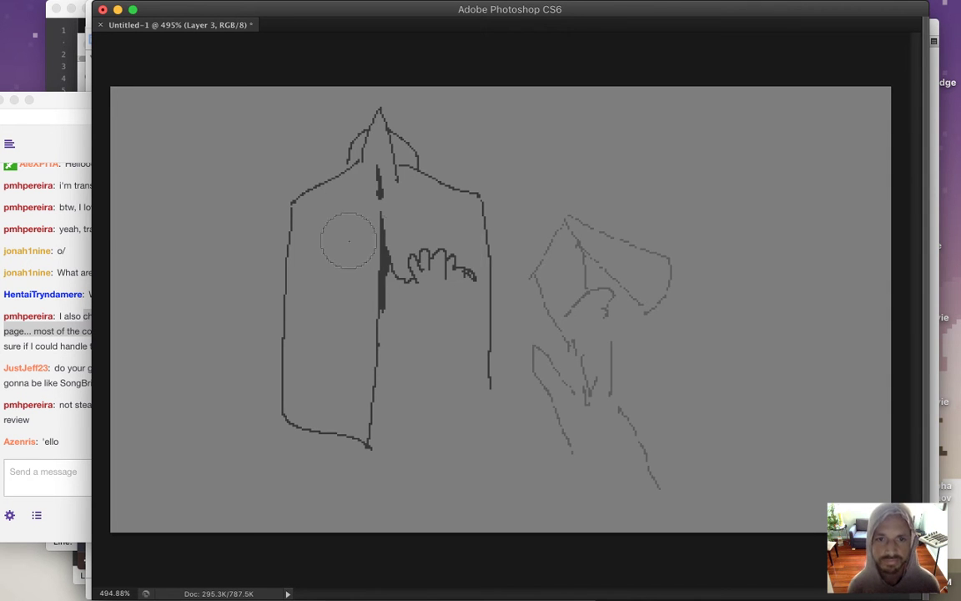
Erase the entire shouldered figure from Layer 3, leaving the faded Layer 2 sketch in place.
{"action": "mouse_move", "coordinate": [297, 359]}
{"action": "left_mouse_down"}
{"action": "mouse_move", "coordinate": [301, 407]}
{"action": "mouse_move", "coordinate": [377, 391]}
{"action": "mouse_move", "coordinate": [382, 152]}
{"action": "mouse_move", "coordinate": [341, 147]}
{"action": "mouse_move", "coordinate": [302, 208]}
{"action": "mouse_move", "coordinate": [288, 373]}
{"action": "mouse_move", "coordinate": [416, 219]}
{"action": "mouse_move", "coordinate": [465, 184]}
{"action": "mouse_move", "coordinate": [463, 269]}
{"action": "mouse_move", "coordinate": [447, 279]}
{"action": "mouse_move", "coordinate": [473, 312]}
{"action": "mouse_move", "coordinate": [477, 428]}
{"action": "left_mouse_up"}
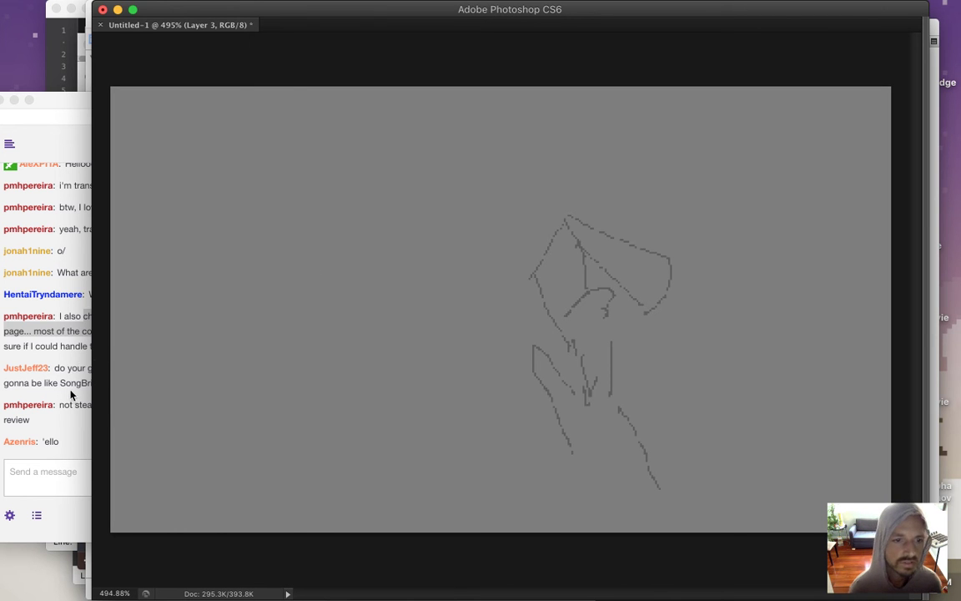
Read the latest Twitch chat messages about the SongBringer comparison, the review-page comments and the new viewer's greeting.
{"action": "left_click", "coordinate": [75, 352]}
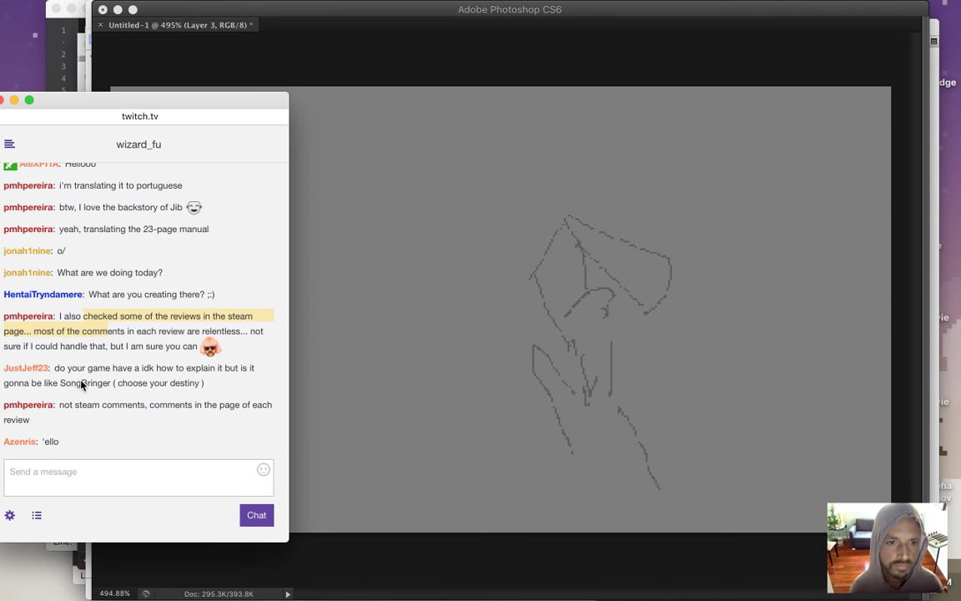
{"action": "left_click_drag", "start_coordinate": [66, 368], "coordinate": [118, 383]}
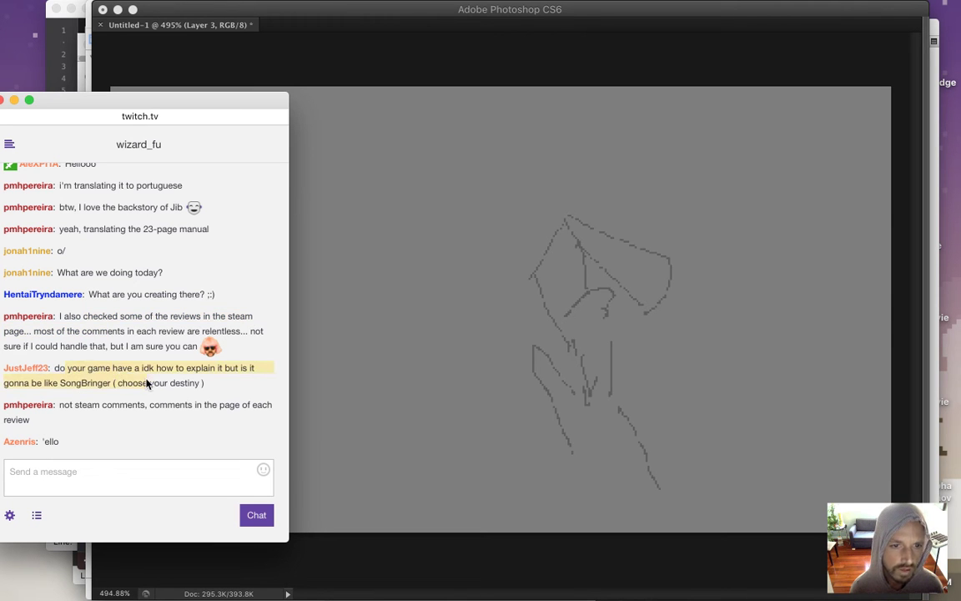
{"action": "left_click", "coordinate": [172, 400]}
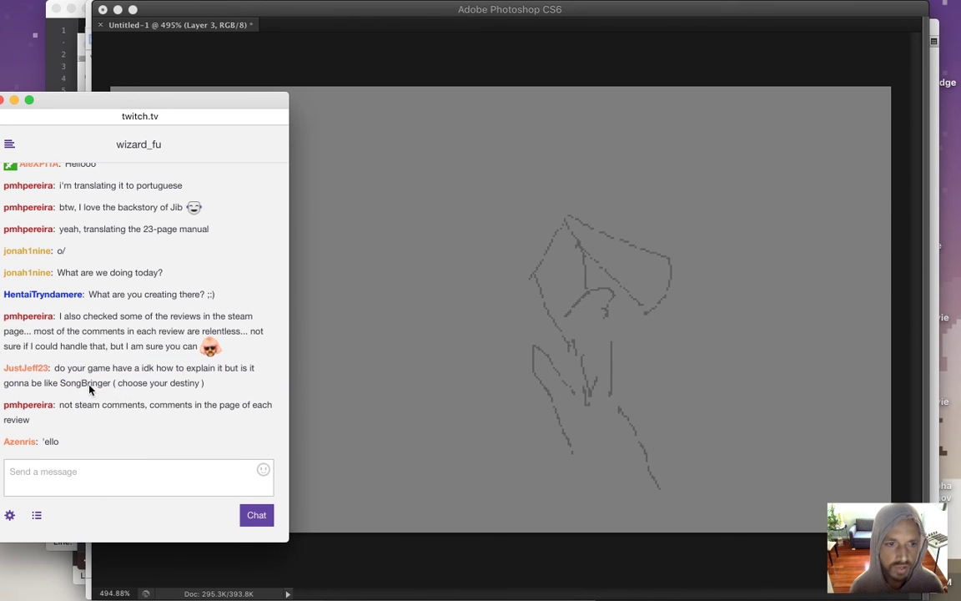
{"action": "left_click_drag", "start_coordinate": [85, 370], "coordinate": [109, 384]}
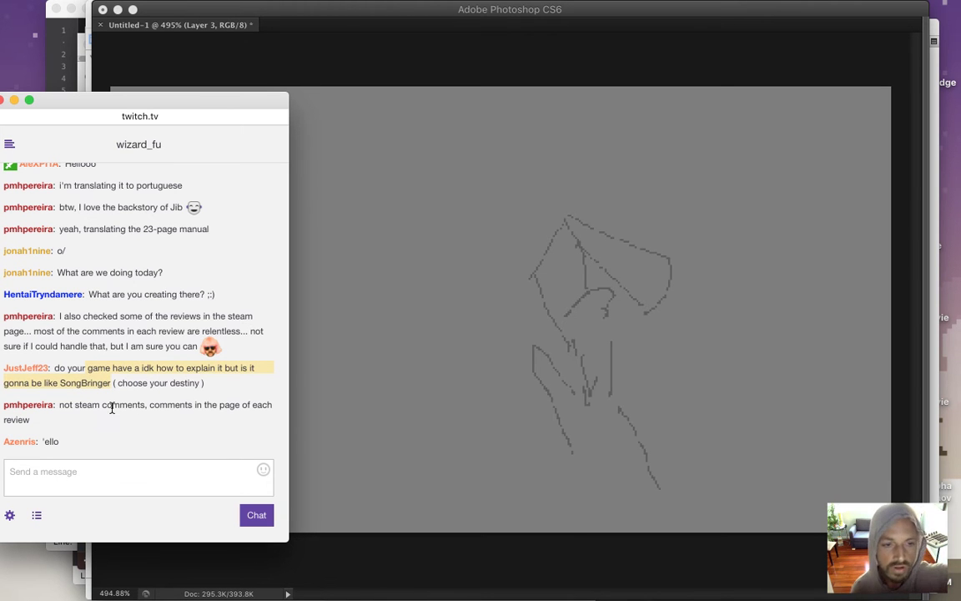
{"action": "left_click", "coordinate": [94, 406]}
{"action": "left_click_drag", "start_coordinate": [141, 410], "coordinate": [158, 420]}
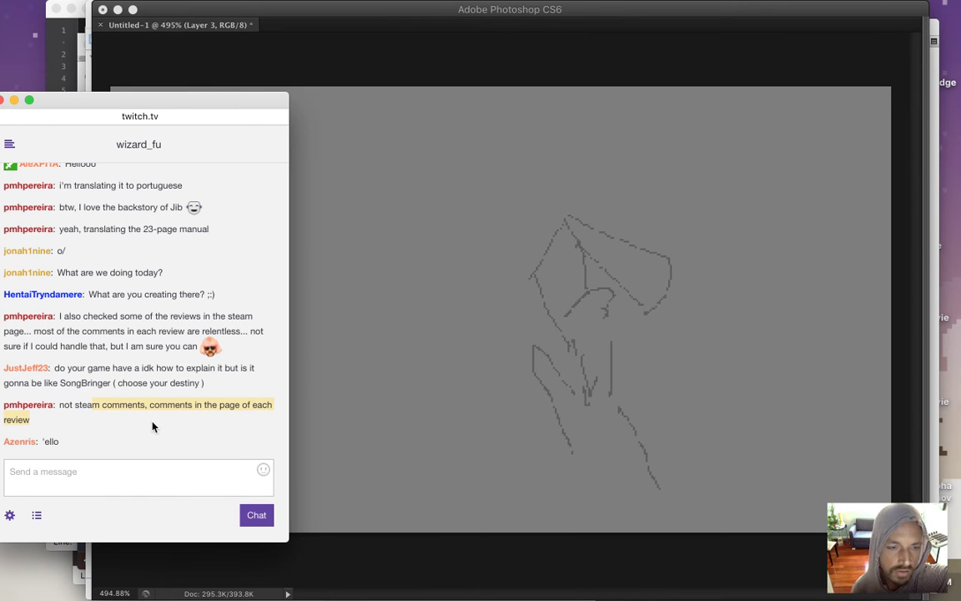
{"action": "left_click", "coordinate": [49, 444]}
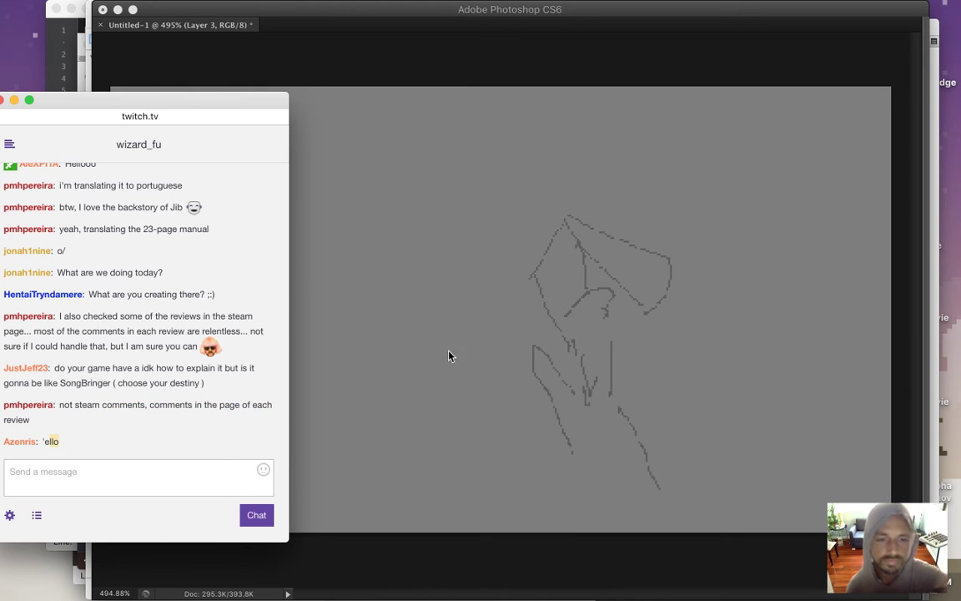
Return to Photoshop, open AkyuIdle.psd from the Heroes folder inside Sprites, and enlarge the robed character sprite for viewing.
{"action": "left_click", "coordinate": [453, 70]}
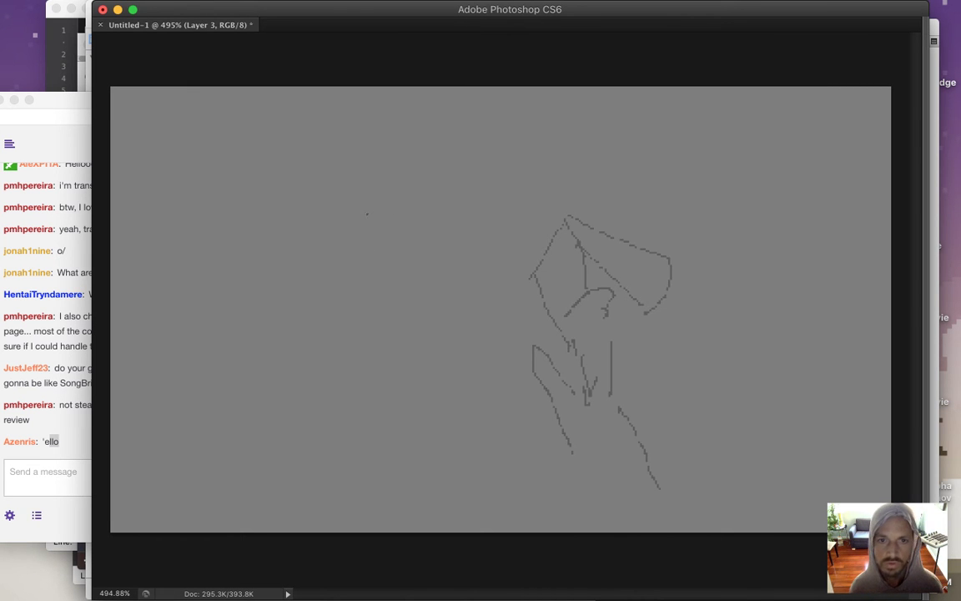
{"action": "left_click_drag", "start_coordinate": [382, 222], "coordinate": [390, 309]}
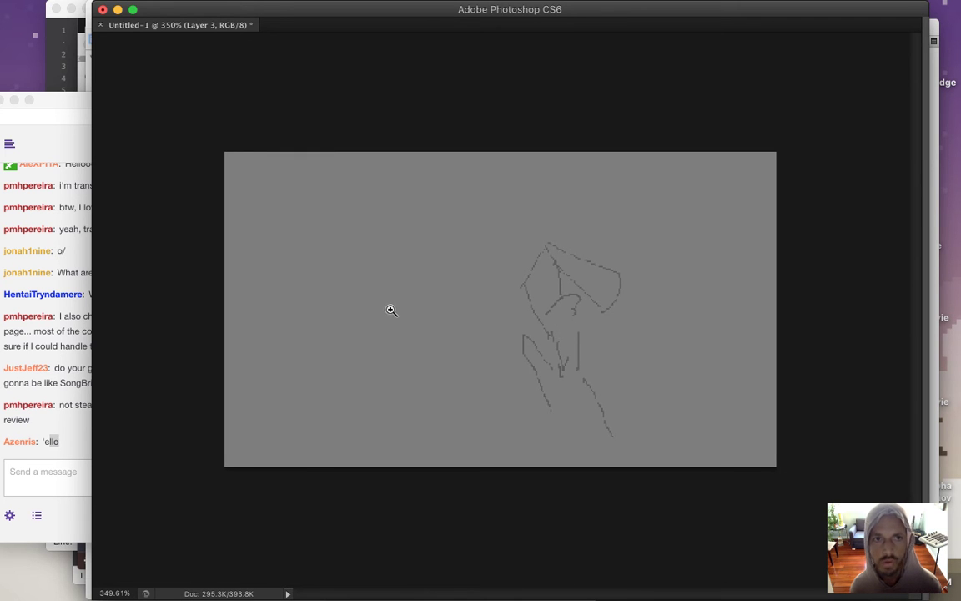
{"action": "mouse_move", "coordinate": [150, 7]}
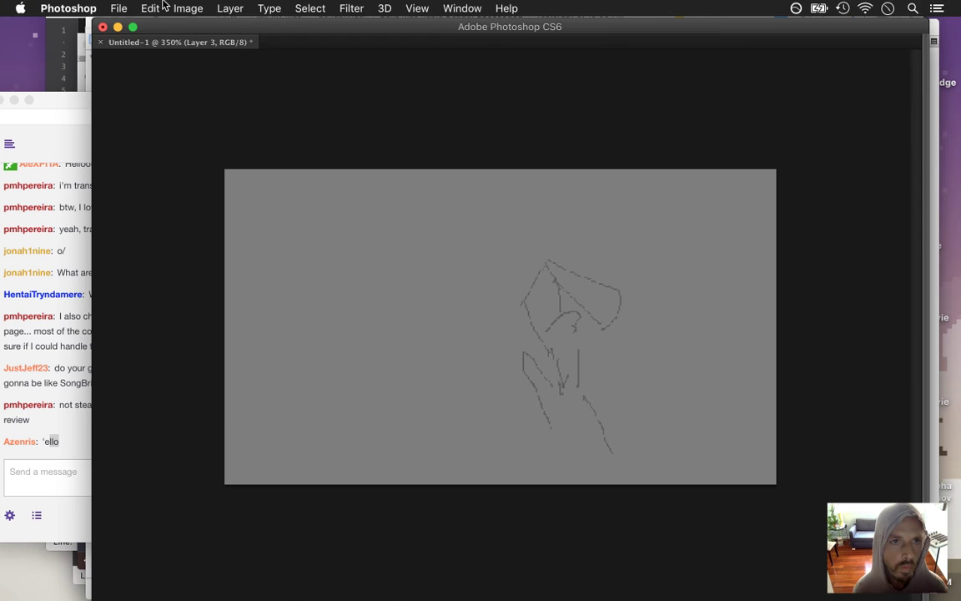
{"action": "left_click", "coordinate": [118, 9]}
{"action": "left_click", "coordinate": [136, 41]}
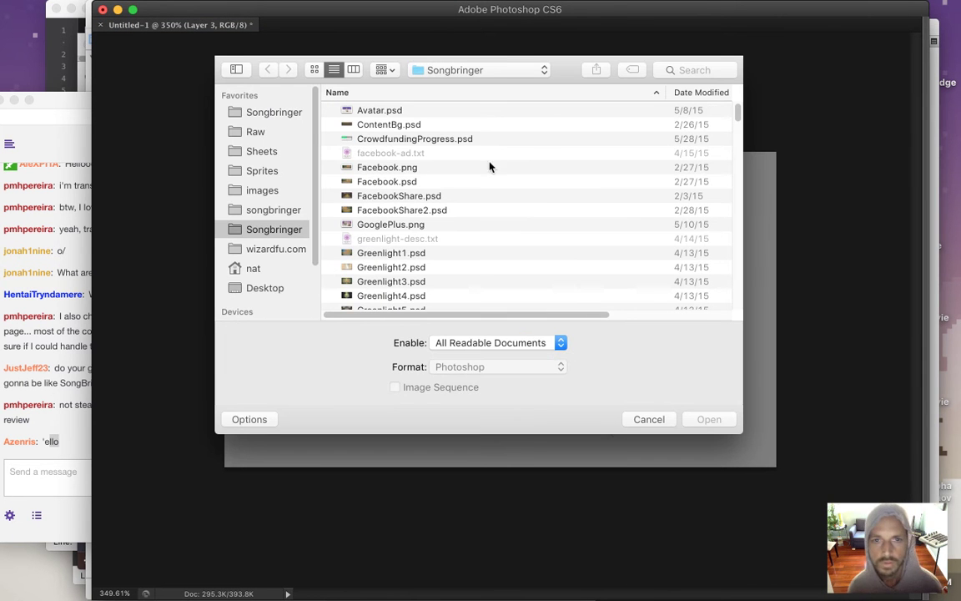
{"action": "left_click", "coordinate": [277, 113]}
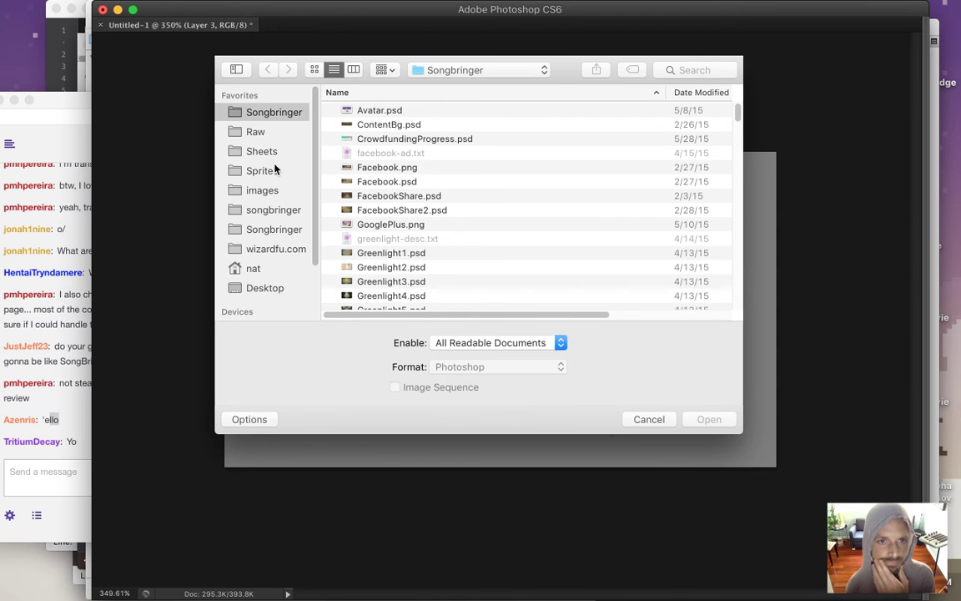
{"action": "left_click", "coordinate": [279, 171]}
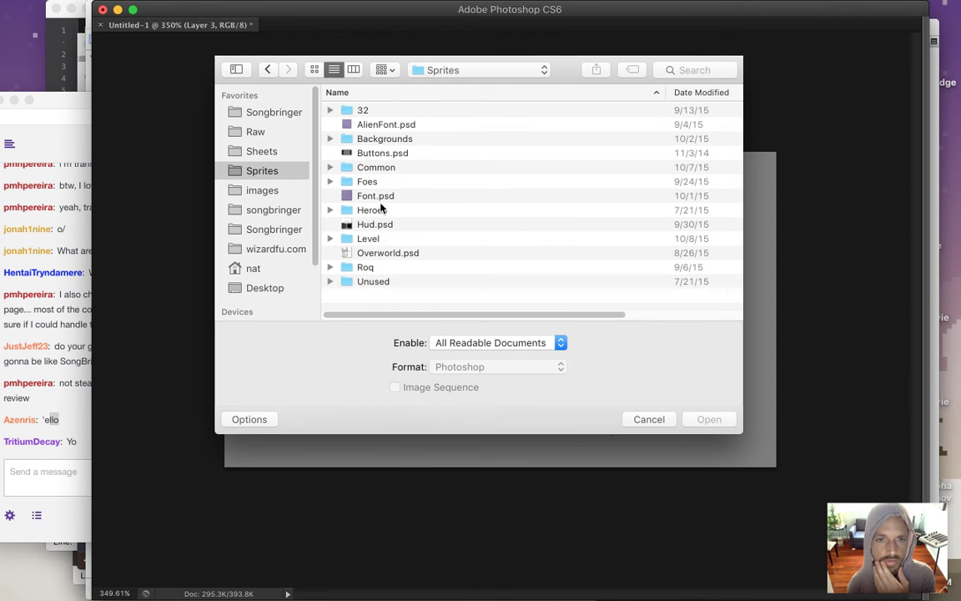
{"action": "double_click", "coordinate": [378, 210]}
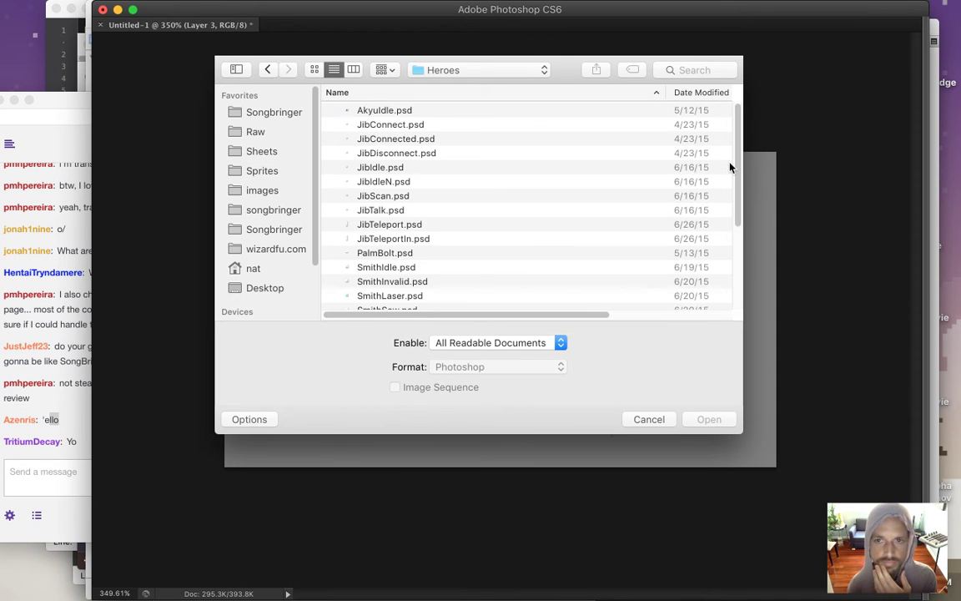
{"action": "left_click_drag", "start_coordinate": [738, 151], "coordinate": [714, 135]}
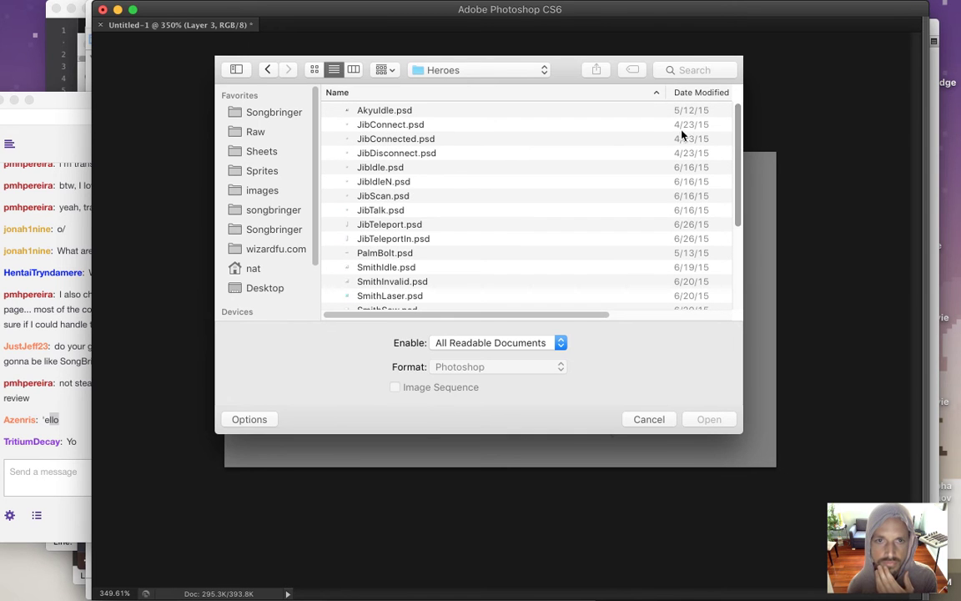
{"action": "double_click", "coordinate": [385, 111]}
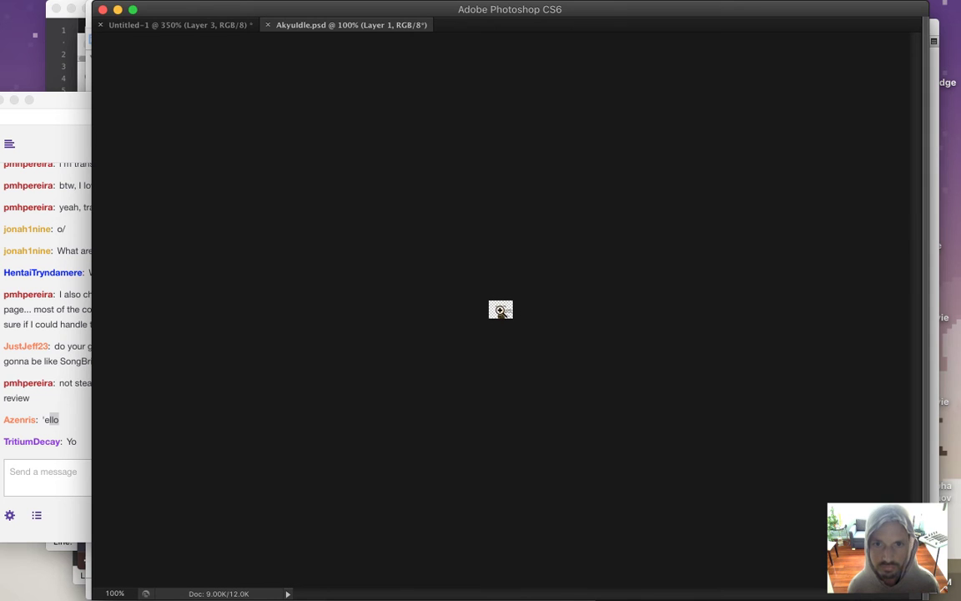
{"action": "left_click_drag", "start_coordinate": [500, 298], "coordinate": [608, 336]}
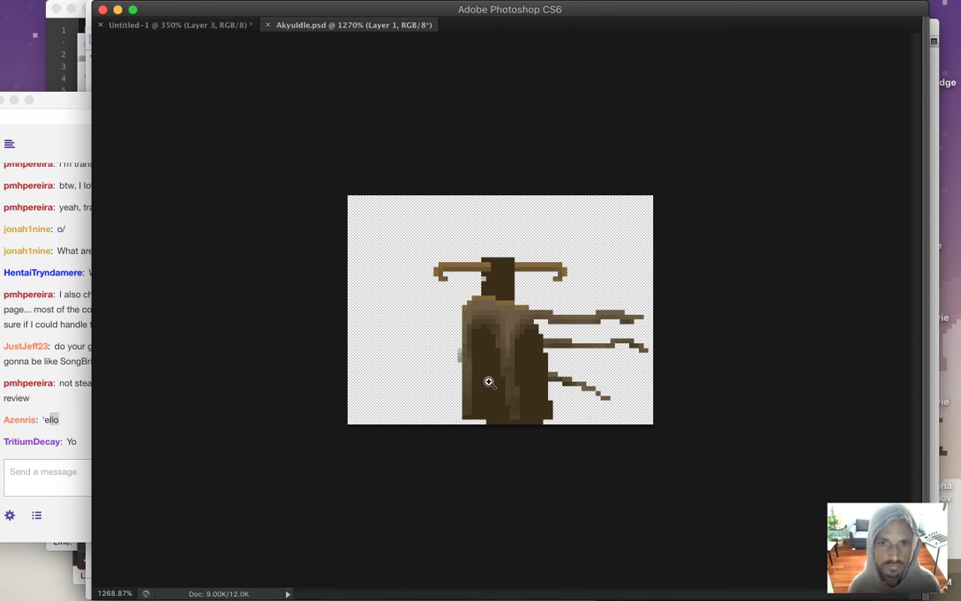
Read the newest viewer greeting in the Twitch chat and return to the AkyuIdle.psd sprite in Photoshop.
{"action": "left_click", "coordinate": [59, 451]}
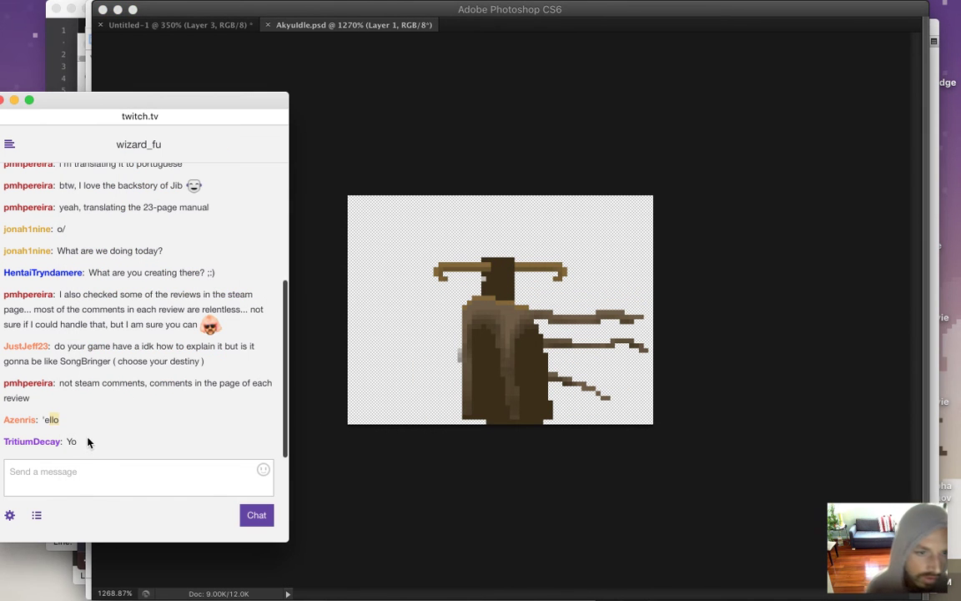
{"action": "double_click", "coordinate": [71, 442]}
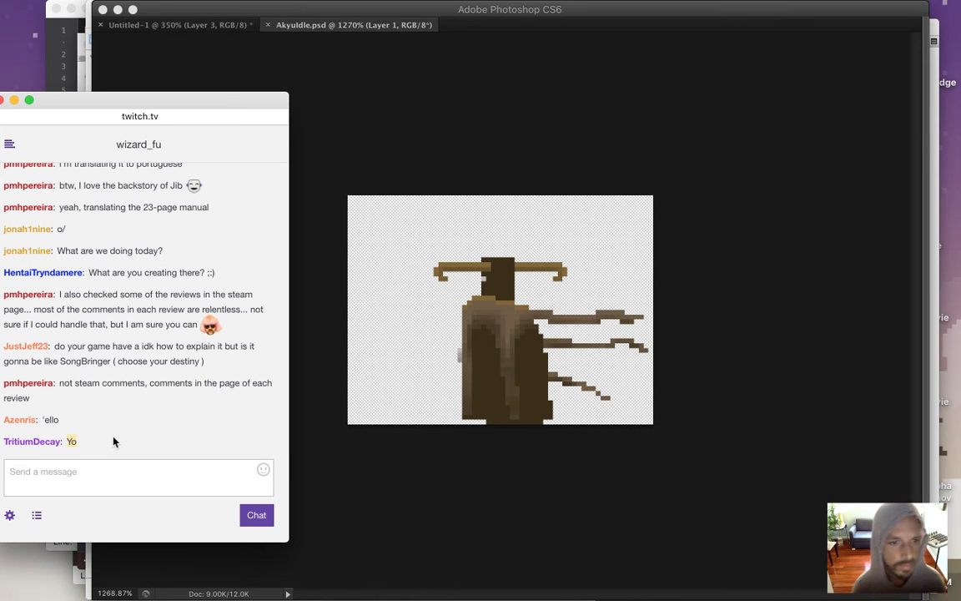
{"action": "left_click", "coordinate": [458, 465]}
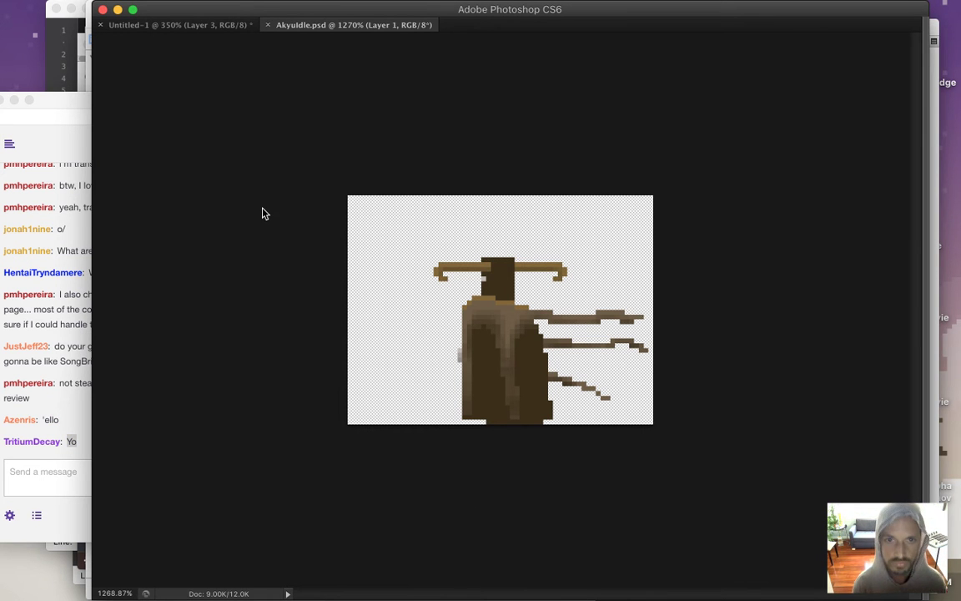
{"action": "key", "text": "super+o"}
{"action": "left_click", "coordinate": [446, 70]}
{"action": "left_click", "coordinate": [455, 86]}
{"action": "double_click", "coordinate": [390, 256]}
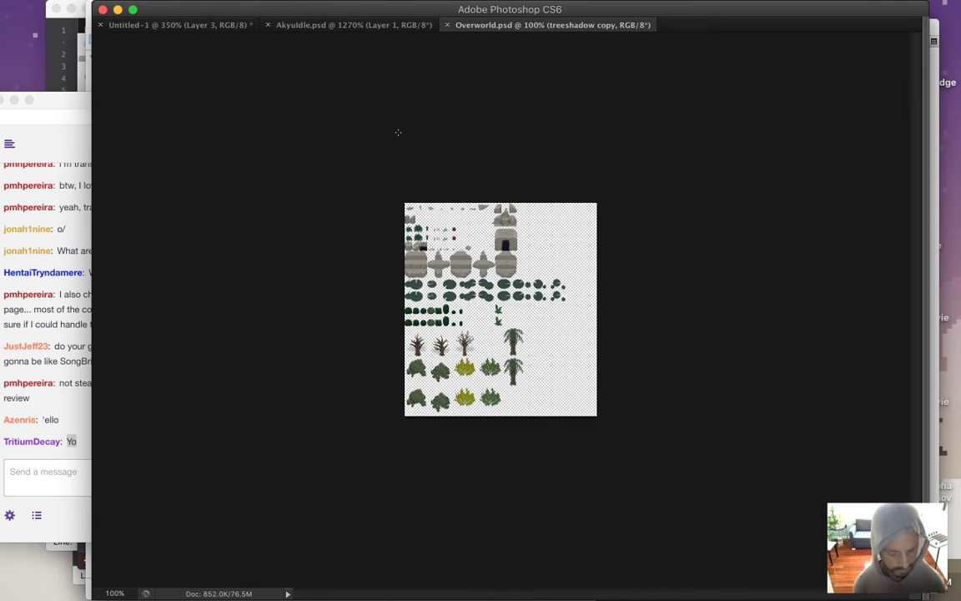
{"action": "key", "text": "super+w"}
Open RoqSword0E.psd and RoqSword1E.psd together from the Roq folder inside Sprites.
{"action": "key", "text": "super+o"}
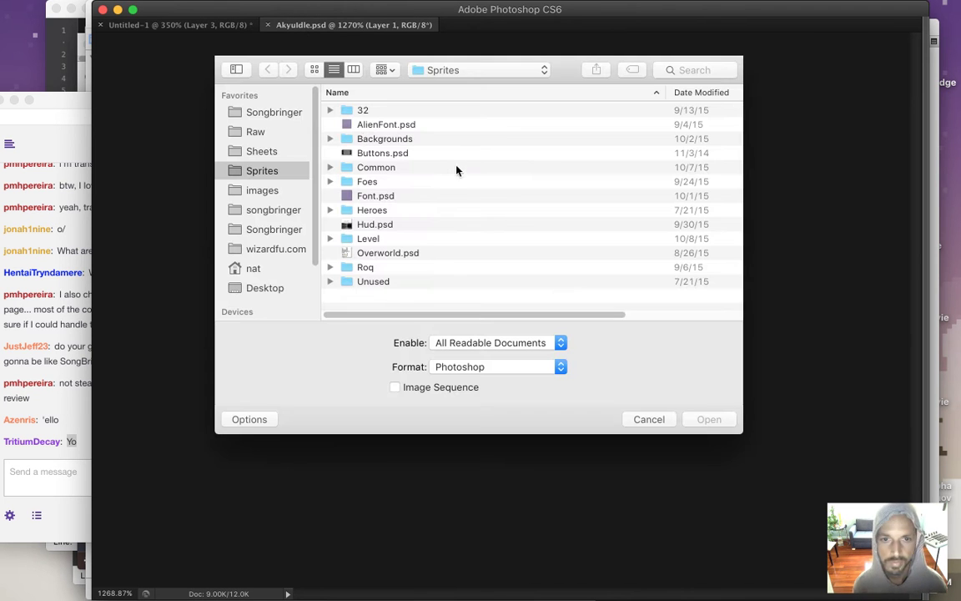
{"action": "left_click", "coordinate": [365, 267]}
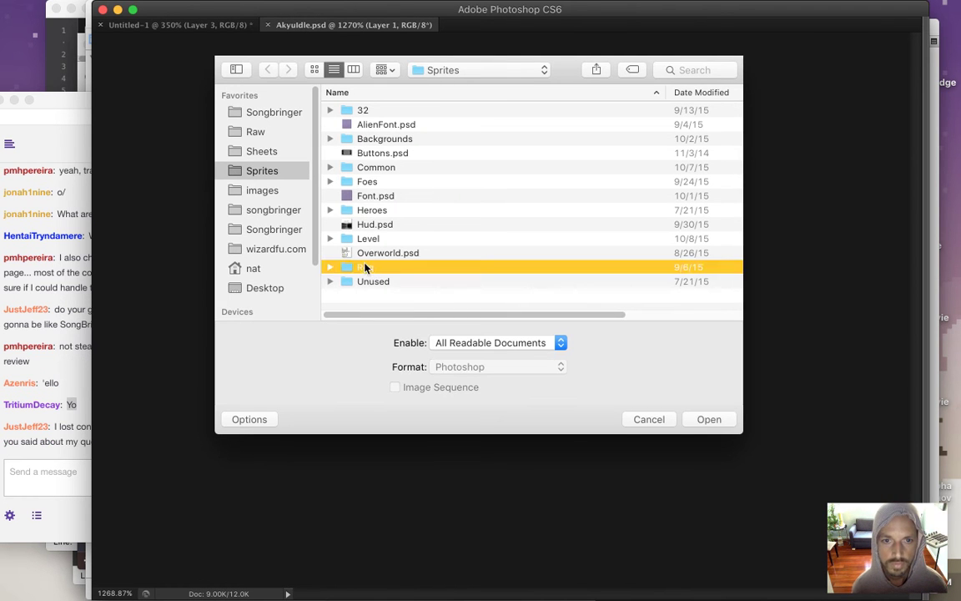
{"action": "double_click", "coordinate": [365, 268]}
{"action": "left_click_drag", "start_coordinate": [739, 166], "coordinate": [732, 267]}
{"action": "scroll", "coordinate": [733, 267], "scroll_direction": "down", "scroll_amount": 2}
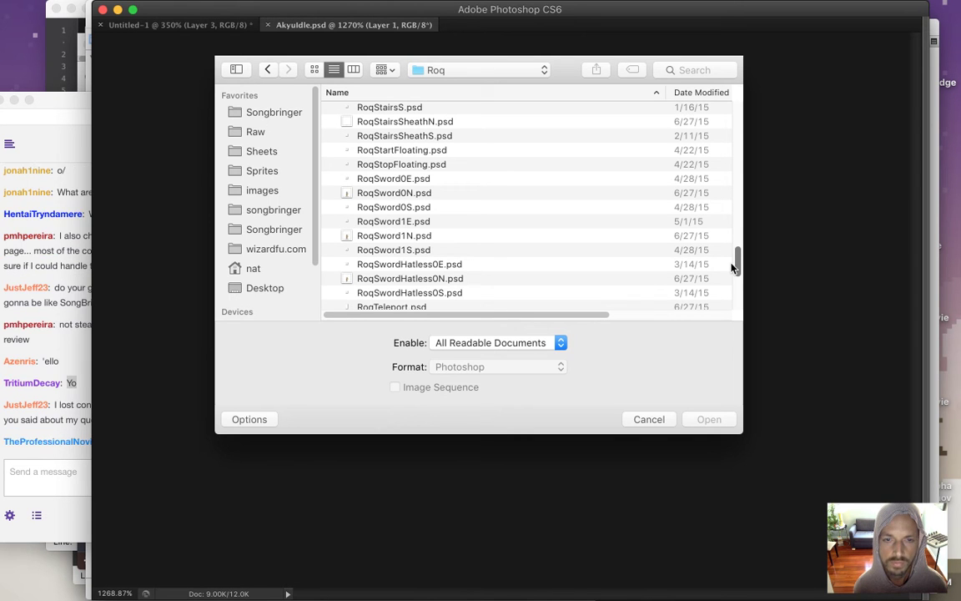
{"action": "scroll", "coordinate": [732, 267], "scroll_direction": "down", "scroll_amount": 1}
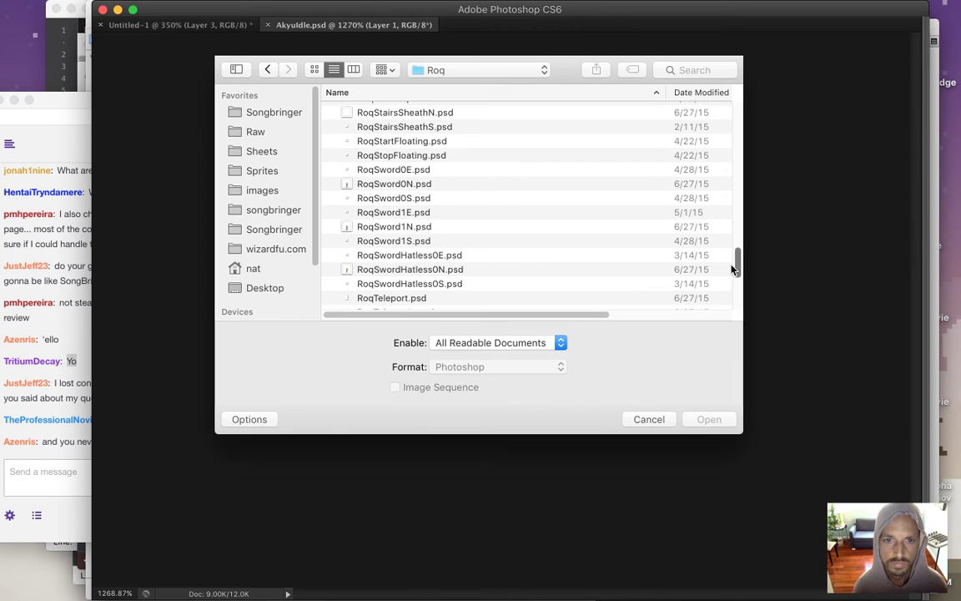
{"action": "scroll", "coordinate": [732, 267], "scroll_direction": "down", "scroll_amount": 5}
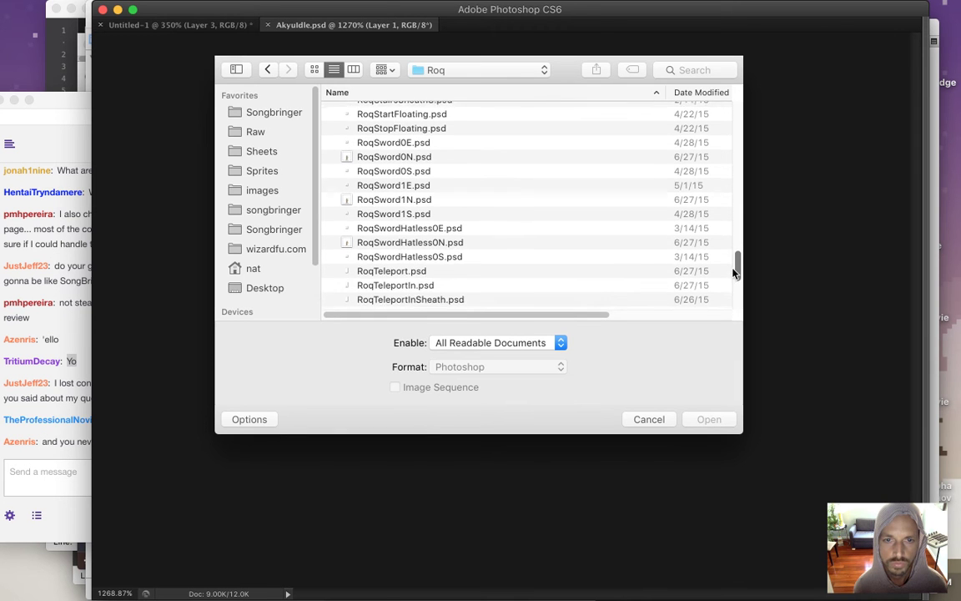
{"action": "scroll", "coordinate": [735, 265], "scroll_direction": "up", "scroll_amount": 7}
{"action": "scroll", "coordinate": [735, 265], "scroll_direction": "up", "scroll_amount": 2}
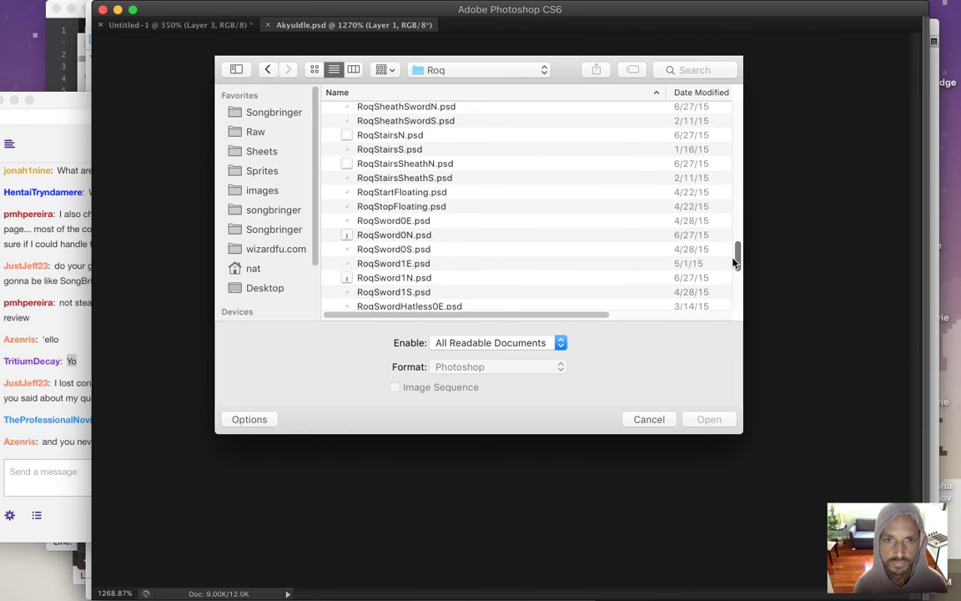
{"action": "left_click", "coordinate": [467, 225]}
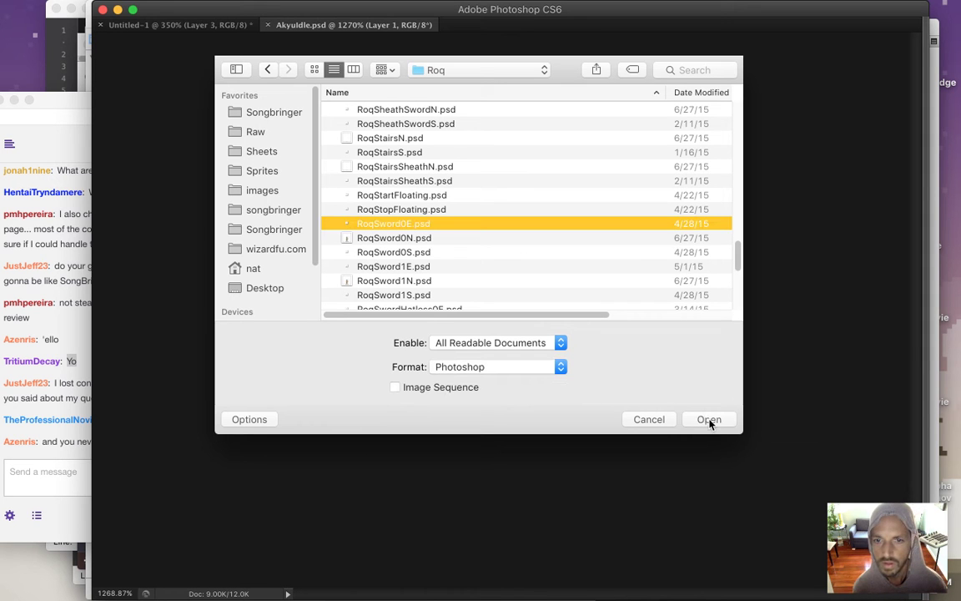
{"action": "left_click", "coordinate": [435, 267], "text": "super"}
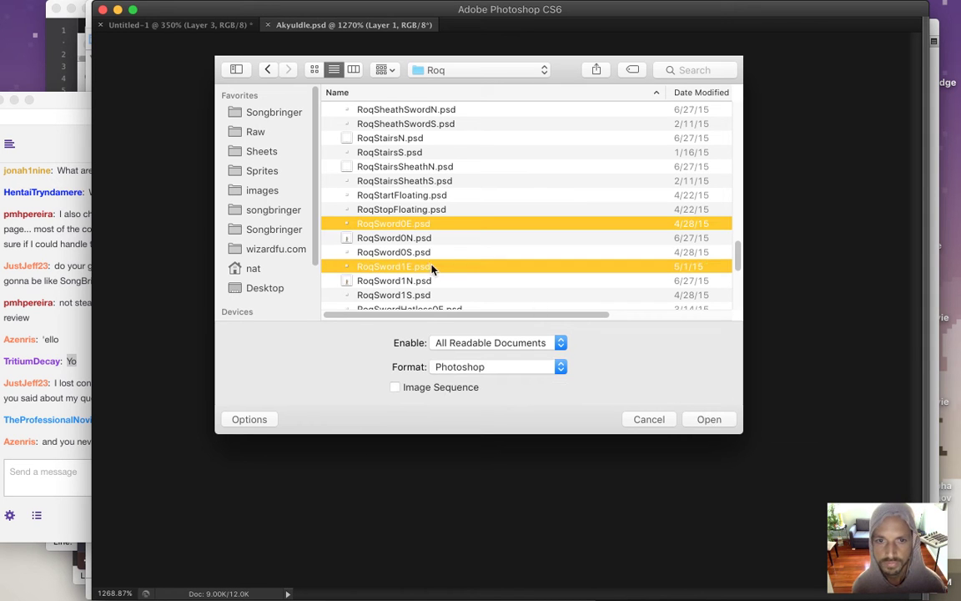
{"action": "left_click", "coordinate": [706, 419]}
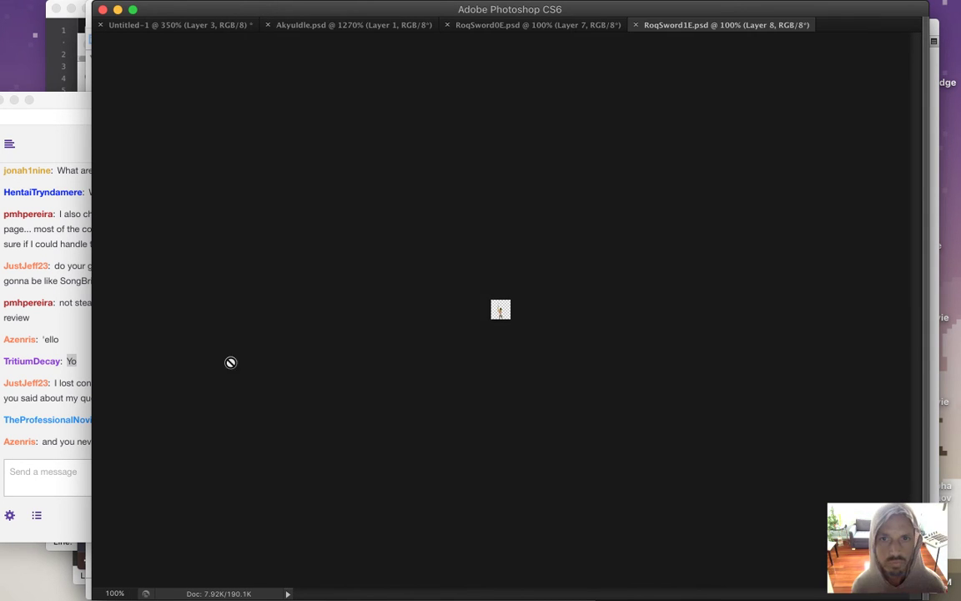
Examine the sword-swinging sprites in RoqSword1E.psd and RoqSword0E.psd at high magnification.
{"action": "left_click", "coordinate": [518, 315]}
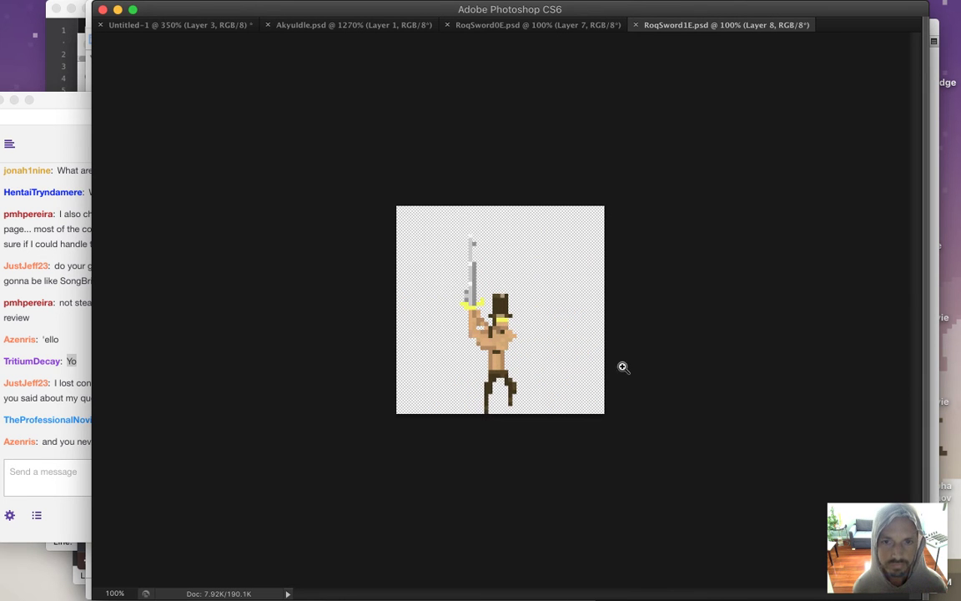
{"action": "left_click", "coordinate": [596, 339]}
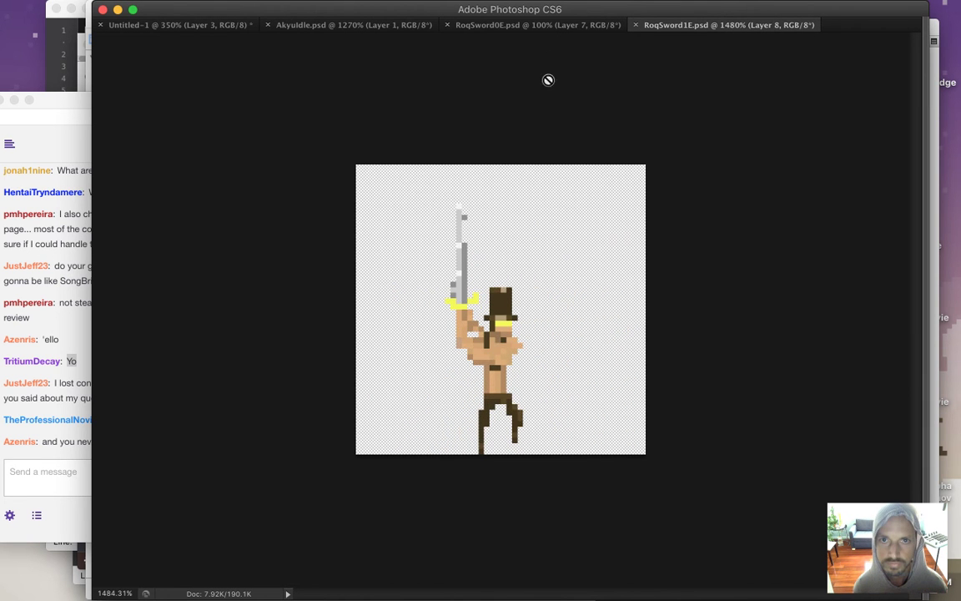
{"action": "left_click", "coordinate": [545, 26]}
{"action": "left_click_drag", "start_coordinate": [501, 311], "coordinate": [571, 348]}
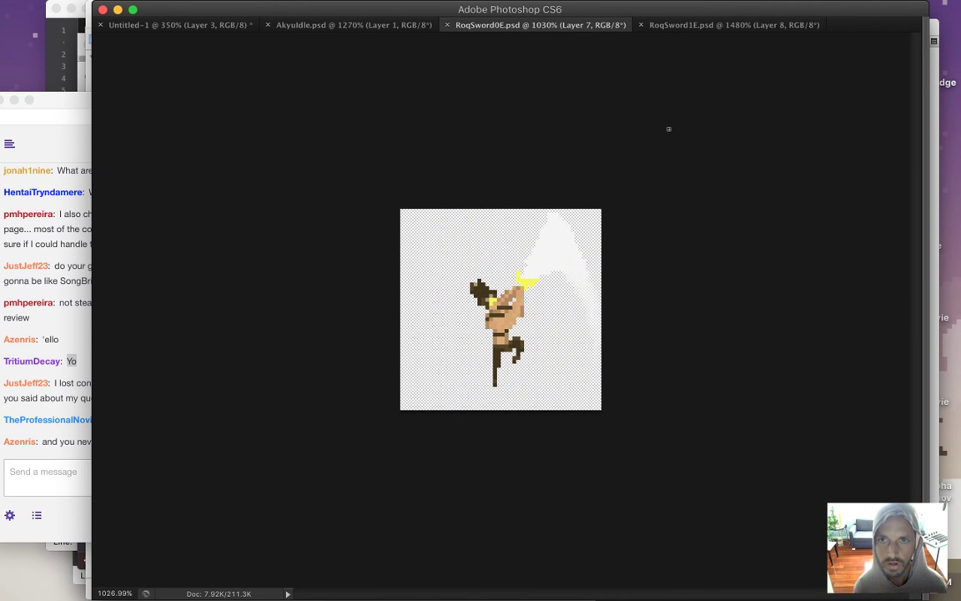
Show the animation timeline for RoqSword1E.psd and look through frames 6 back to 2, finishing on frame 3.
{"action": "left_click", "coordinate": [702, 26]}
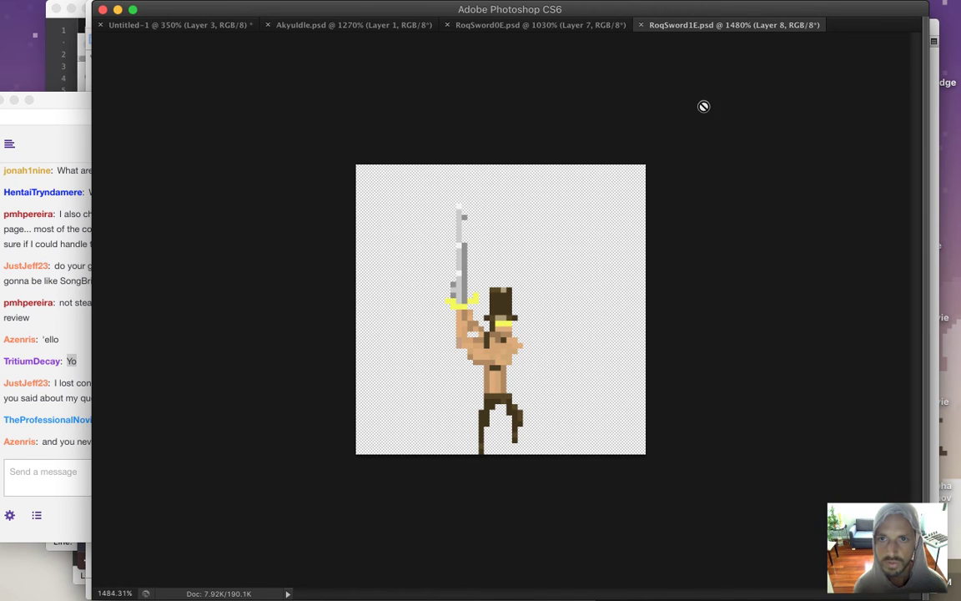
{"action": "mouse_move", "coordinate": [640, 3]}
{"action": "left_click", "coordinate": [464, 8]}
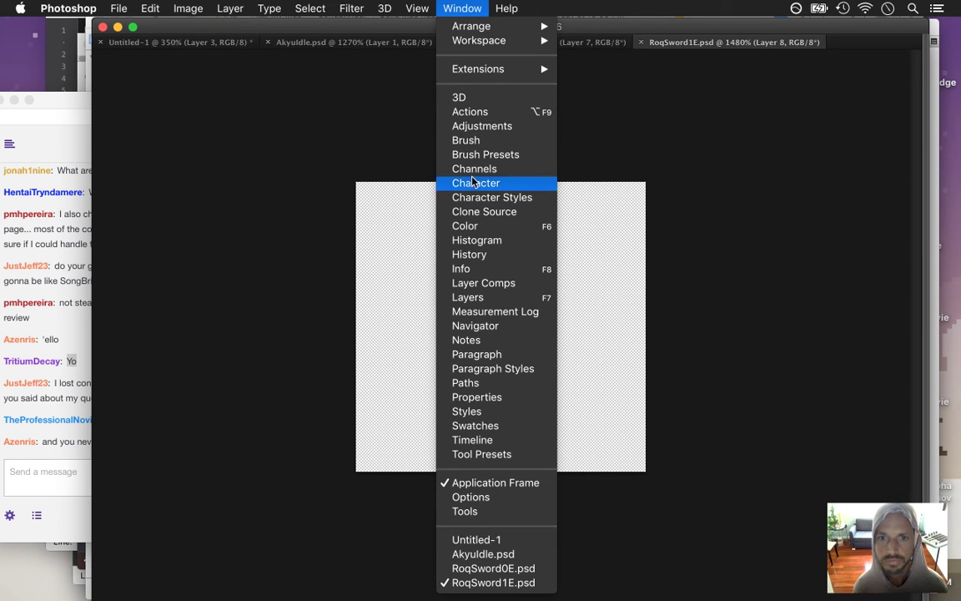
{"action": "left_click", "coordinate": [486, 437]}
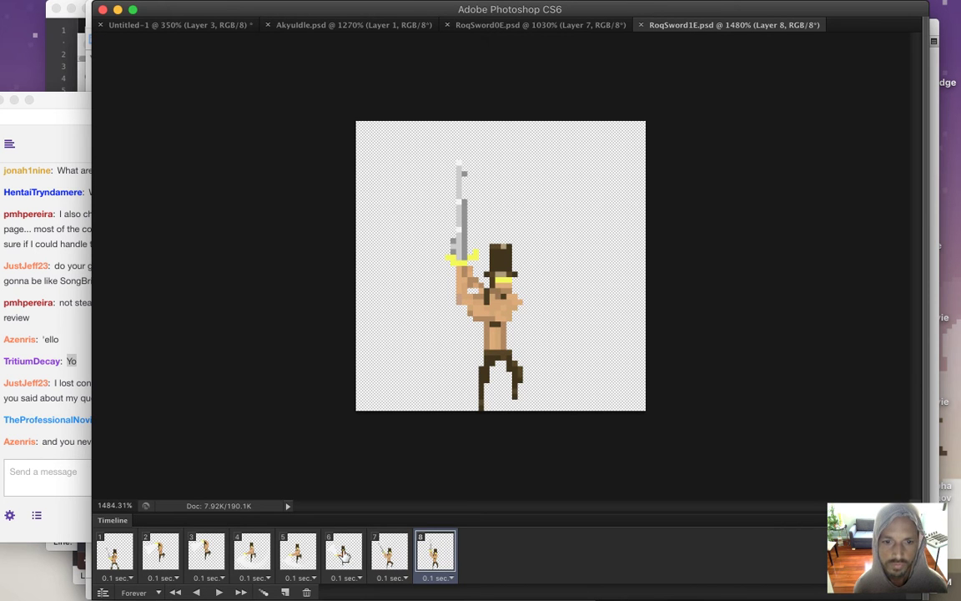
{"action": "left_click", "coordinate": [338, 552]}
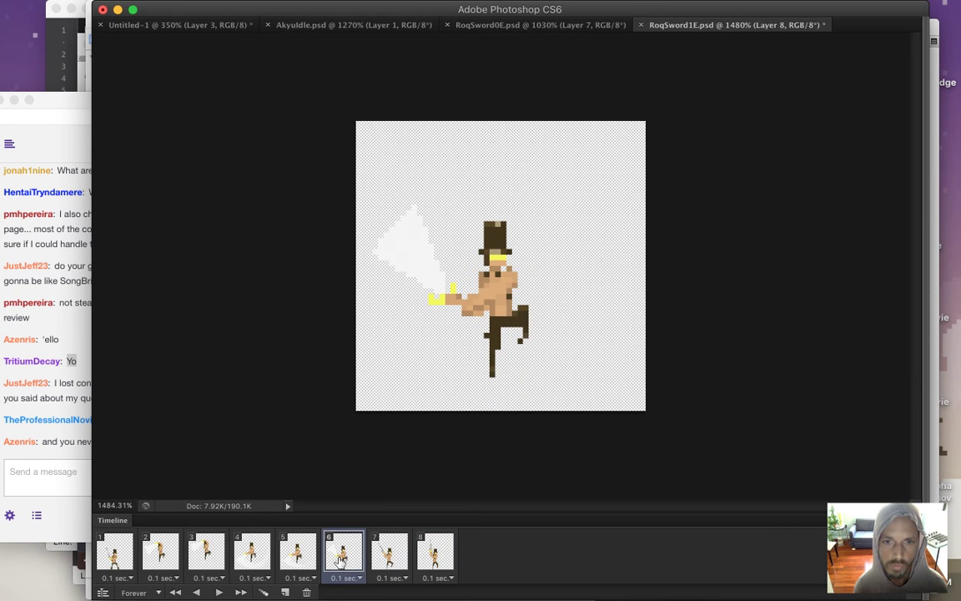
{"action": "left_click", "coordinate": [294, 551]}
{"action": "left_click", "coordinate": [249, 549]}
{"action": "left_click", "coordinate": [207, 551]}
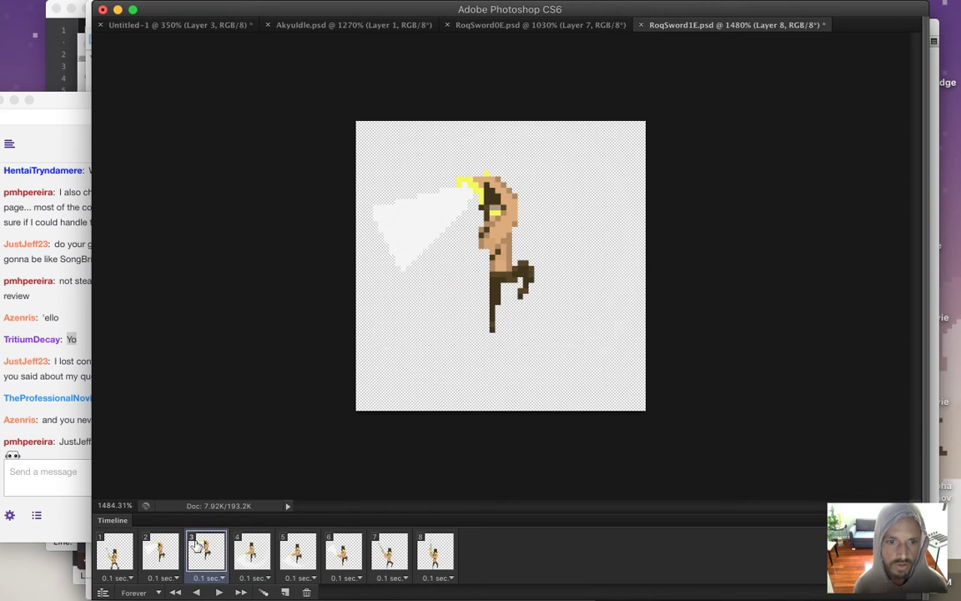
{"action": "left_click", "coordinate": [157, 553]}
{"action": "left_click", "coordinate": [211, 557]}
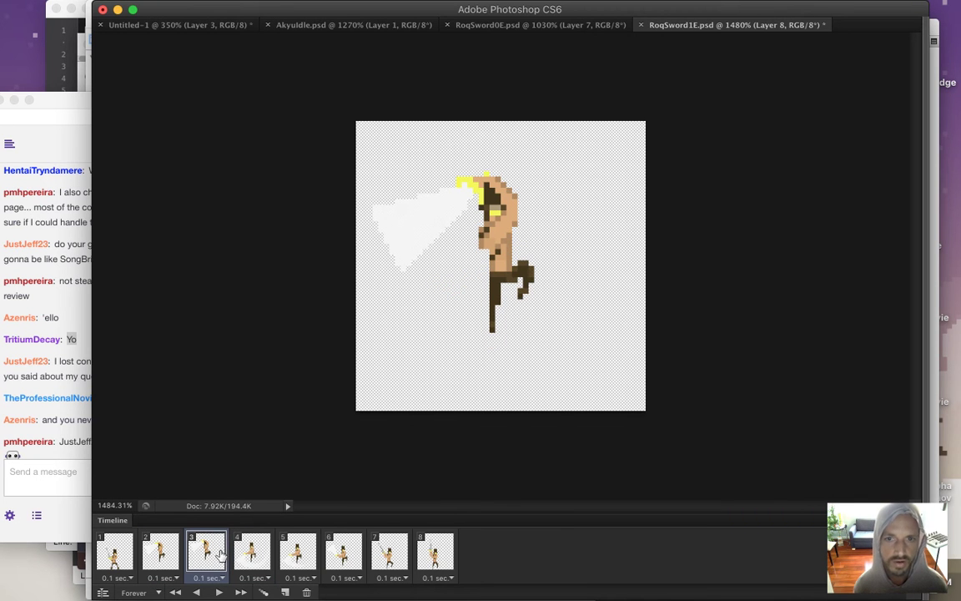
Read the chat message about the lost connection and the same viewer's earlier question comparing the game to SongBringer.
{"action": "left_click", "coordinate": [68, 451]}
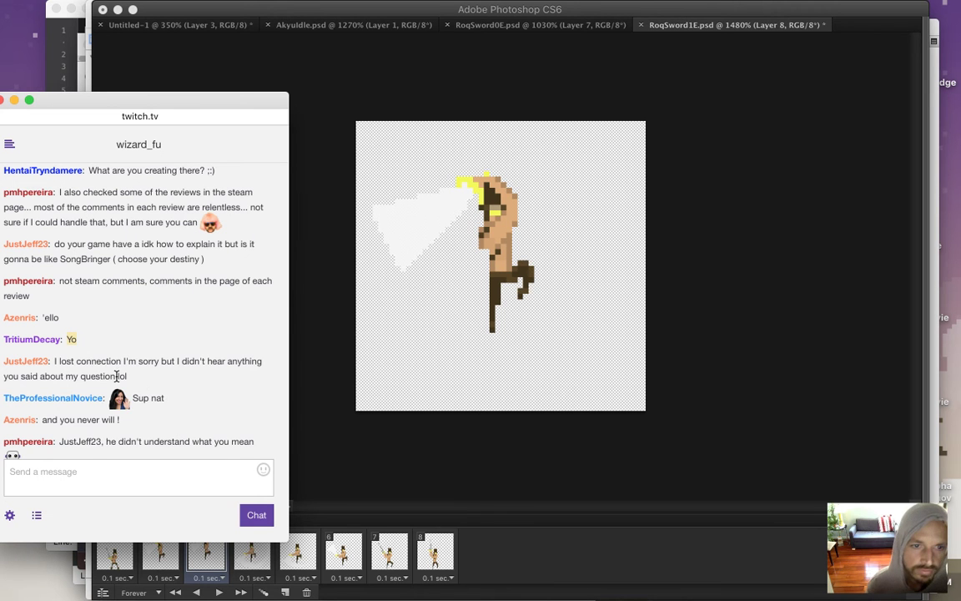
{"action": "left_click_drag", "start_coordinate": [86, 362], "coordinate": [99, 371]}
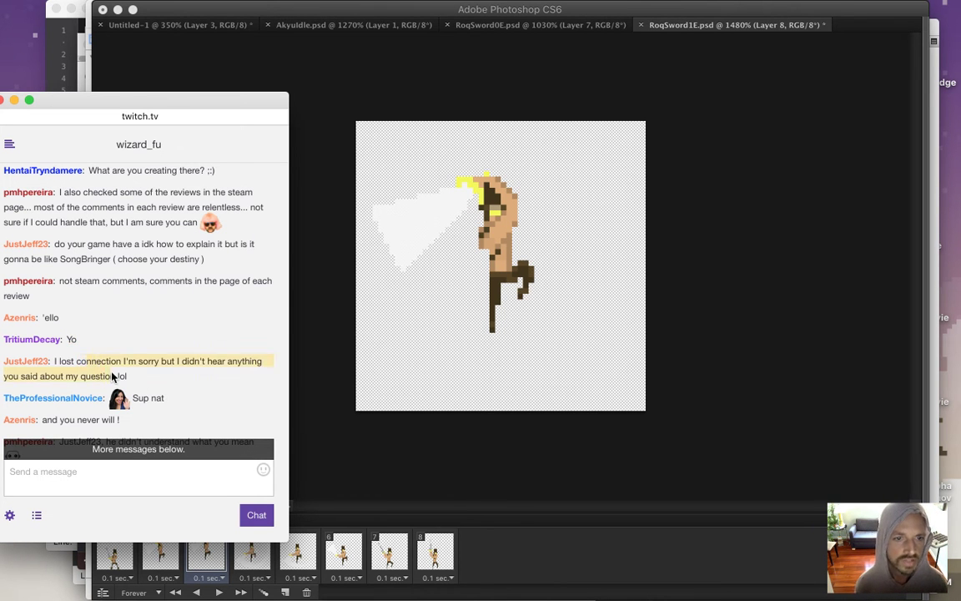
{"action": "left_click", "coordinate": [86, 242]}
{"action": "left_click_drag", "start_coordinate": [87, 242], "coordinate": [107, 256]}
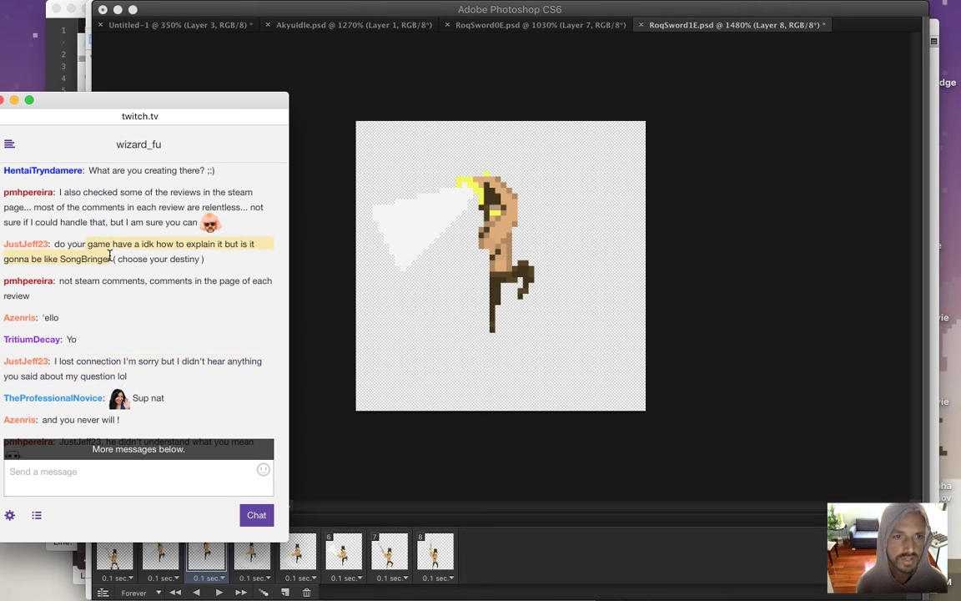
Read the newest Twitch chat replies to the viewer's question, then return to the RoqSword1E.psd artwork.
{"action": "left_click", "coordinate": [97, 348]}
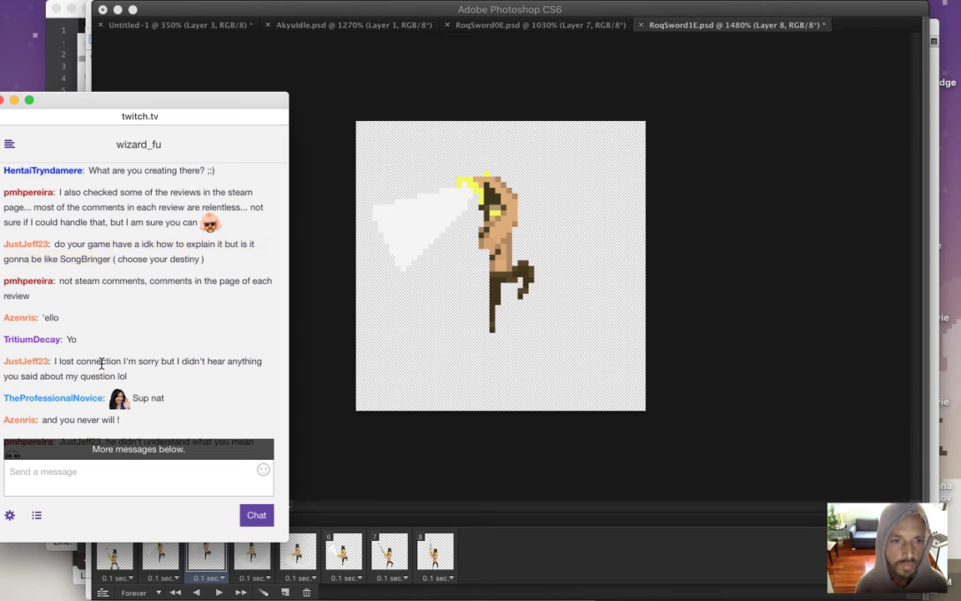
{"action": "left_click", "coordinate": [118, 450]}
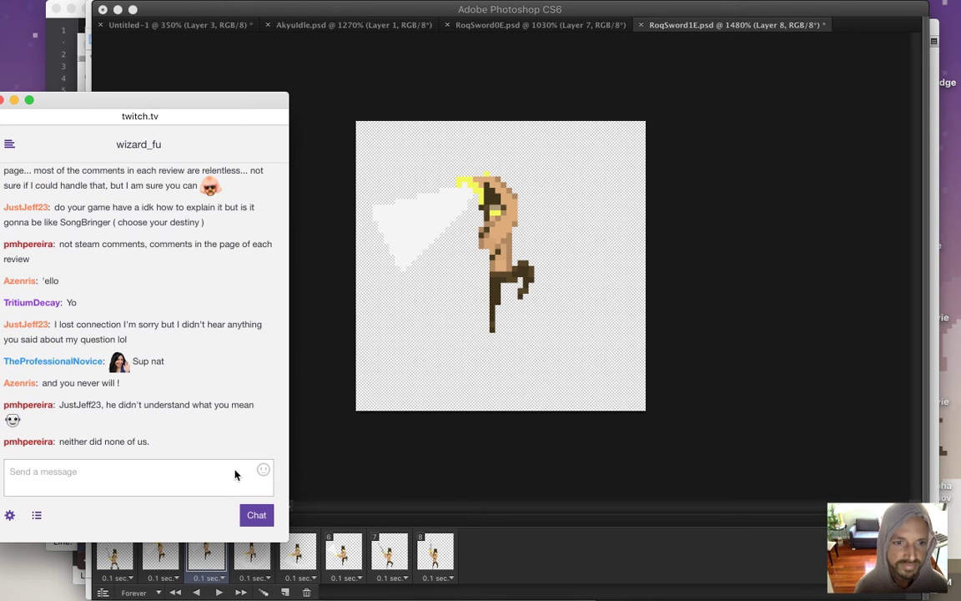
{"action": "left_click", "coordinate": [408, 443]}
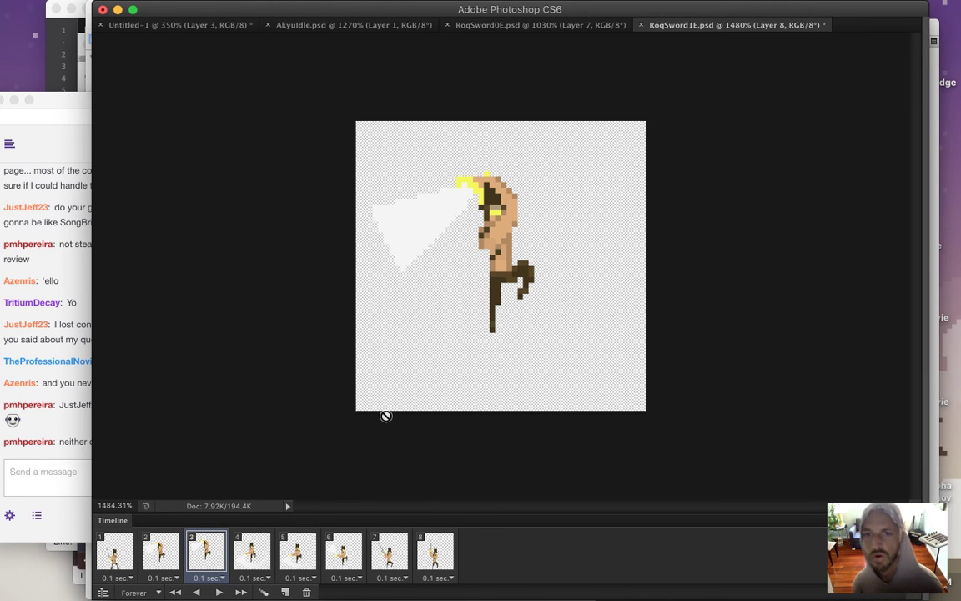
Copy the entire frame 3 sprite from RoqSword1E.psd and paste it into the Untitled-1 sketch document.
{"action": "key", "text": "super+a"}
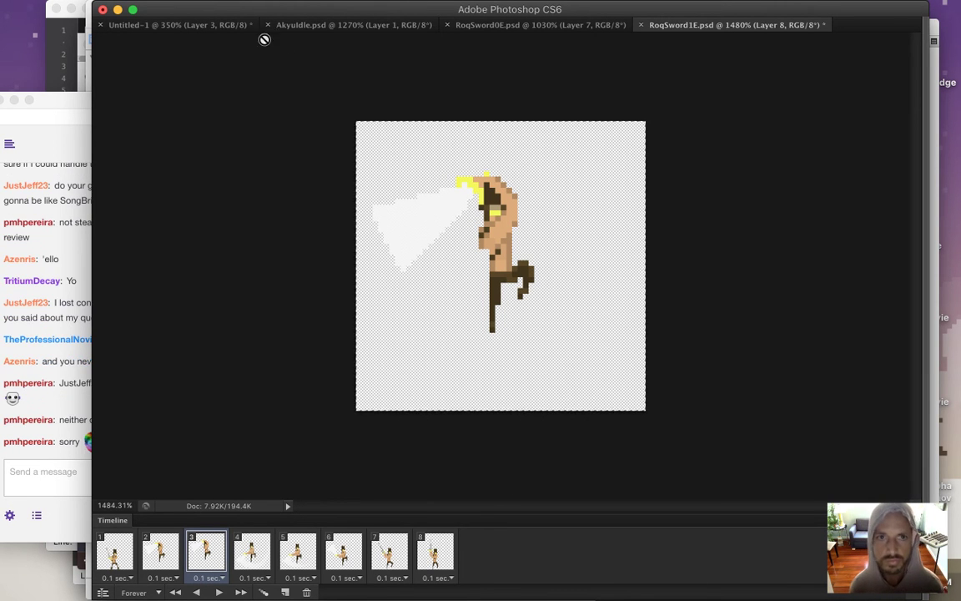
{"action": "left_click", "coordinate": [210, 26]}
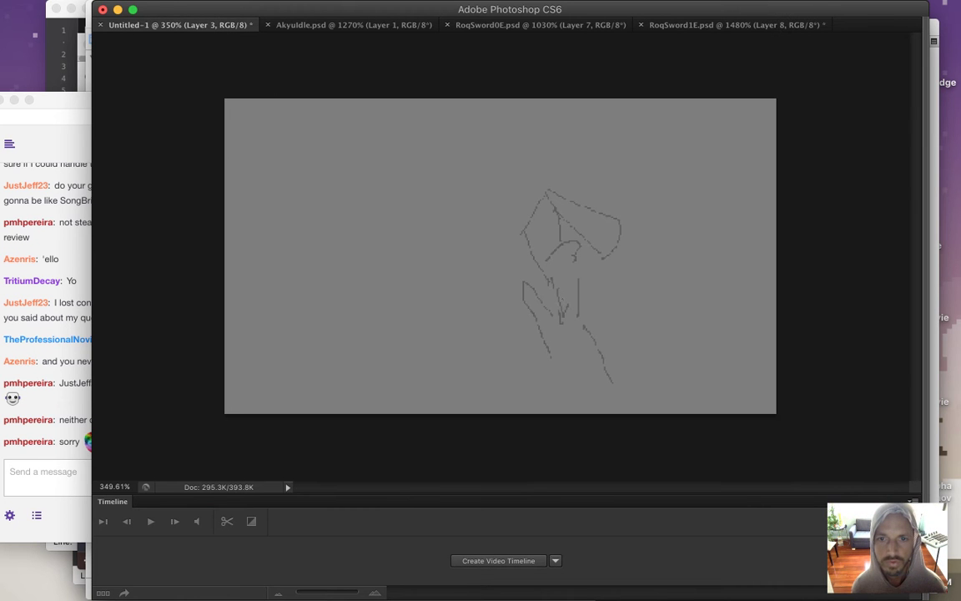
{"action": "left_click", "coordinate": [685, 26]}
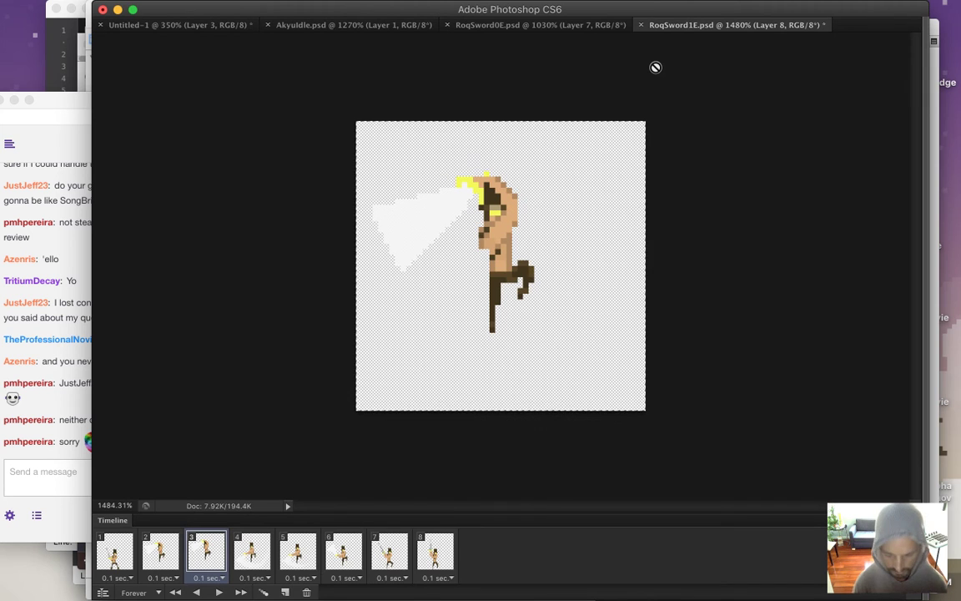
{"action": "left_click", "coordinate": [188, 25]}
{"action": "key", "text": "ctrl+v"}
Flip the pasted sword sprite horizontally and move it onto the chest of the sketched figure.
{"action": "key", "text": "ctrl+t"}
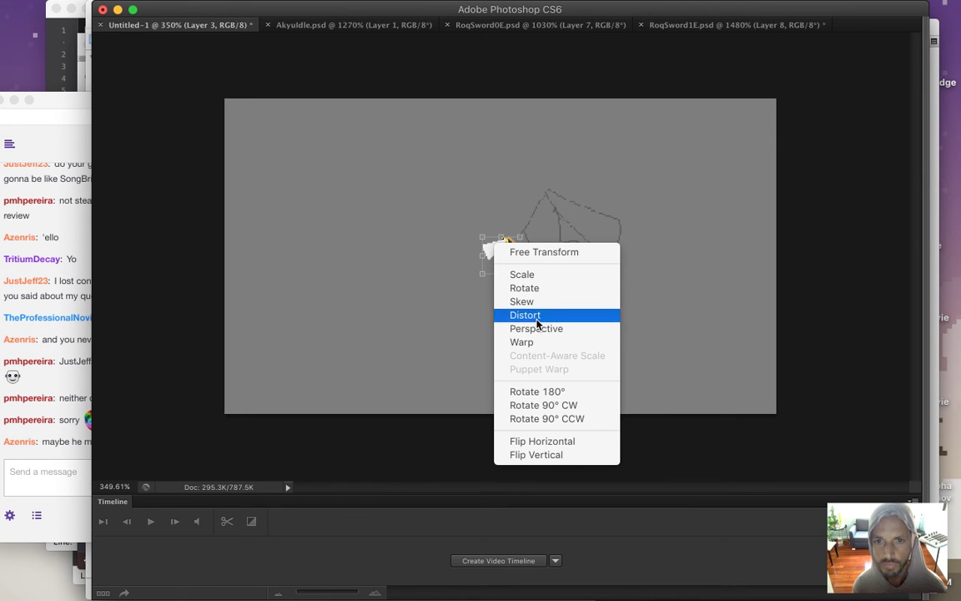
{"action": "left_click", "coordinate": [543, 441]}
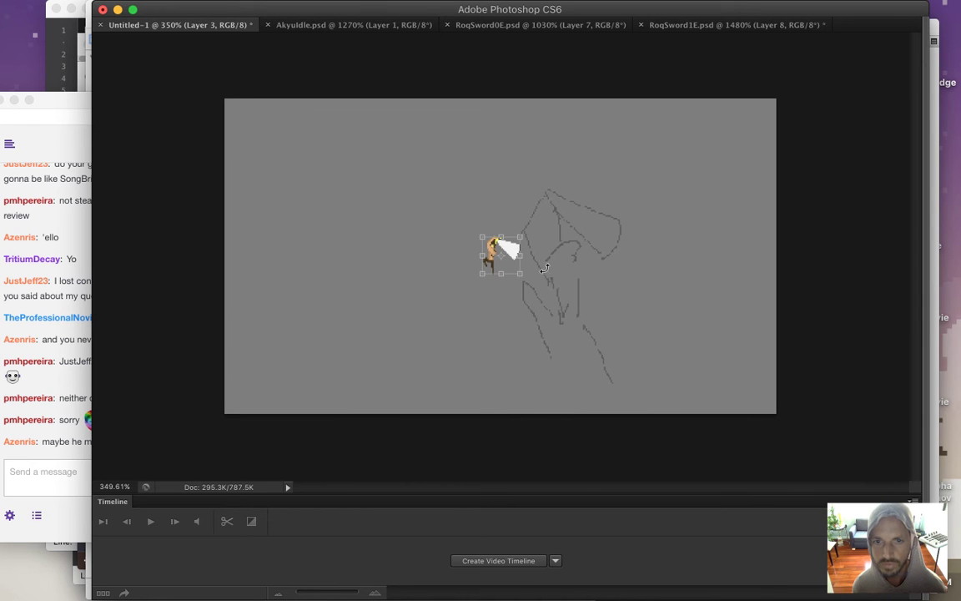
{"action": "left_click_drag", "start_coordinate": [509, 248], "coordinate": [563, 269]}
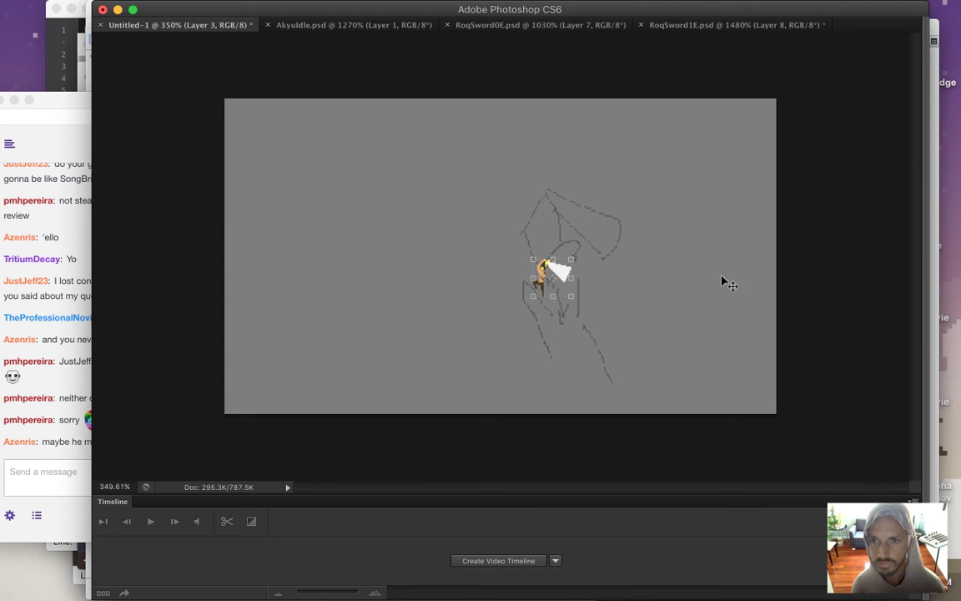
Bring back the hidden panels and toggle the visibility of Layer 1 and Layer 2 to check what each contains.
{"action": "key", "text": "Tab"}
{"action": "left_click", "coordinate": [781, 455]}
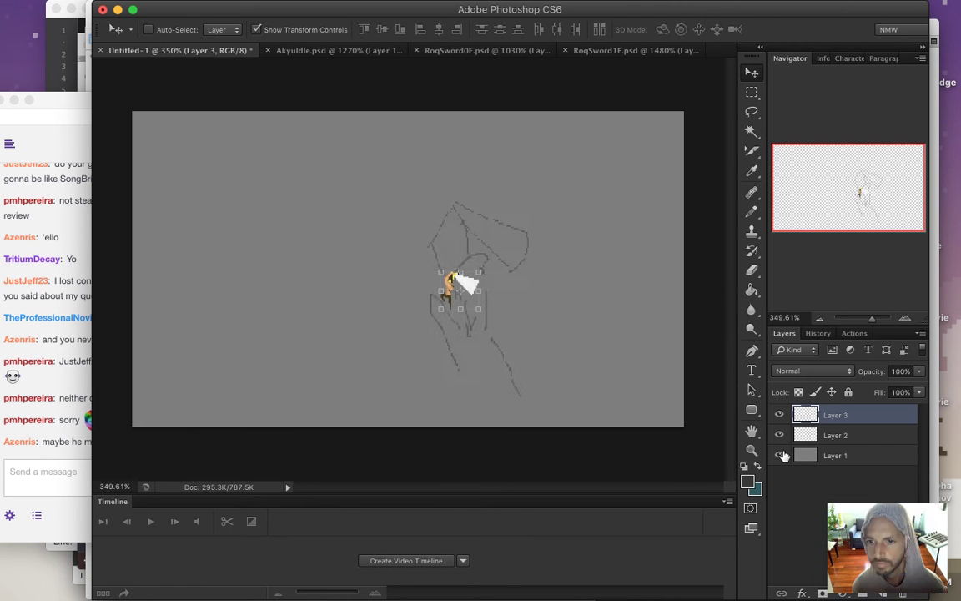
{"action": "left_click", "coordinate": [780, 455]}
{"action": "left_click", "coordinate": [780, 435]}
{"action": "left_click", "coordinate": [781, 435]}
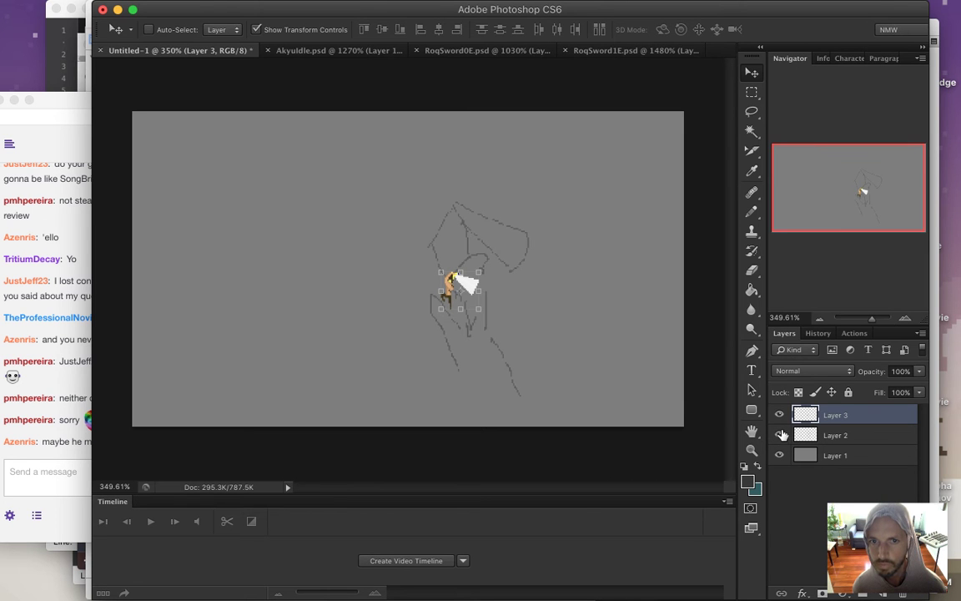
{"action": "key", "text": "m"}
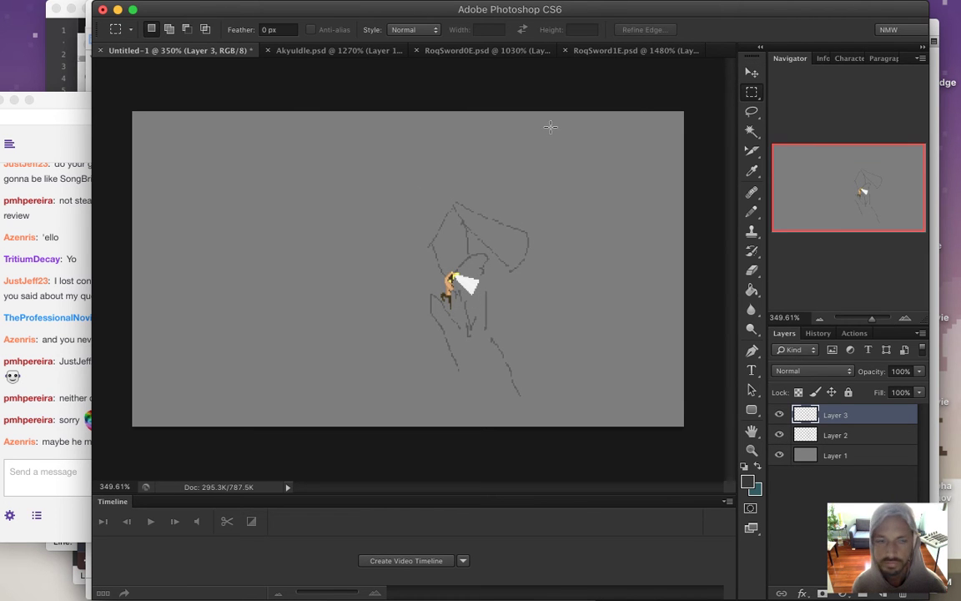
Reread the chat question comparing the game to SongBringer with its "choose your destiny" remark, then return to the sketch.
{"action": "left_click", "coordinate": [71, 381]}
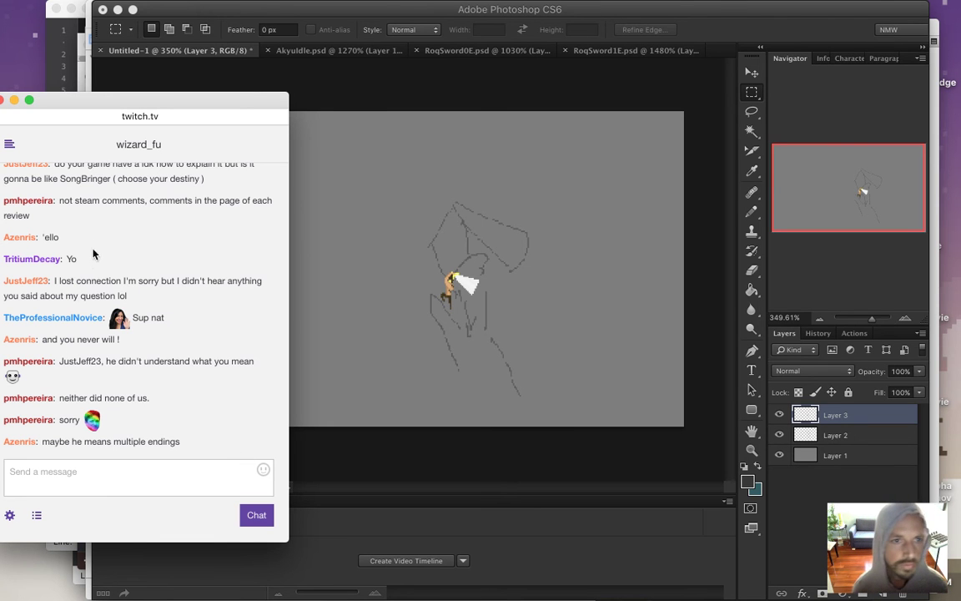
{"action": "left_click_drag", "start_coordinate": [98, 175], "coordinate": [177, 179]}
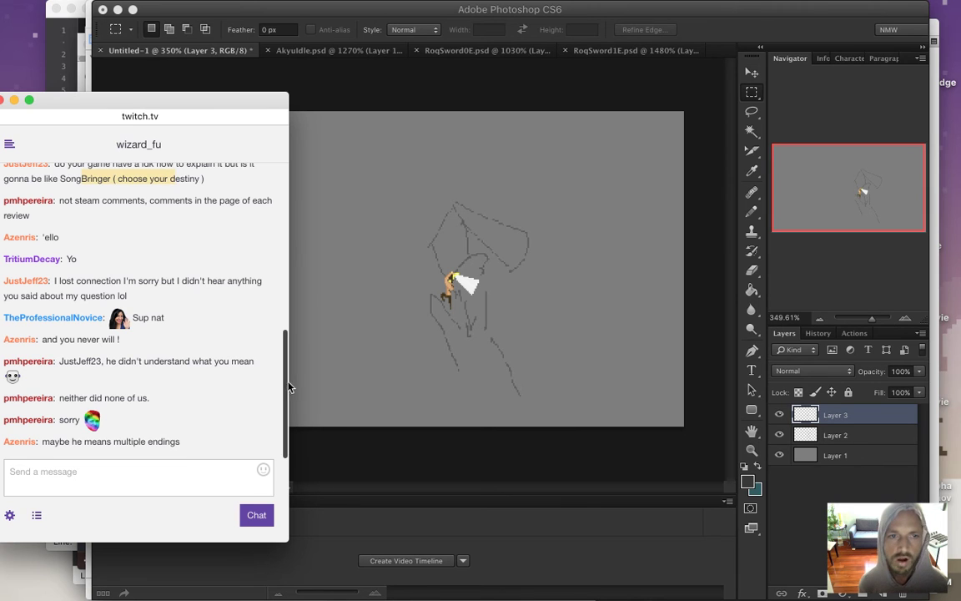
{"action": "left_click_drag", "start_coordinate": [285, 383], "coordinate": [285, 367]}
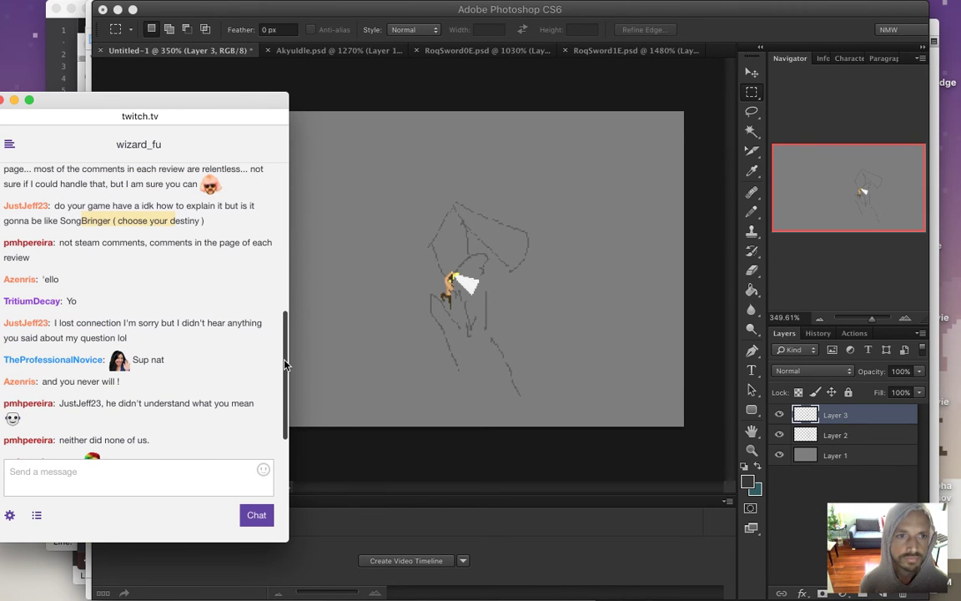
{"action": "left_click", "coordinate": [346, 453]}
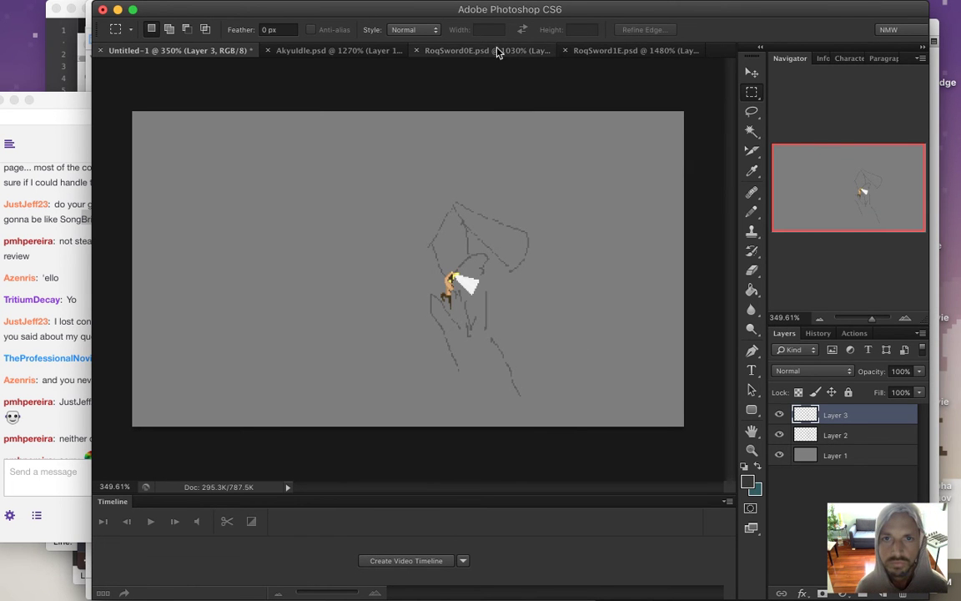
Paste the AkyuIdle.psd sprite into Untitled-1 as a new layer and move it clear of the sketched figure.
{"action": "left_click", "coordinate": [599, 51]}
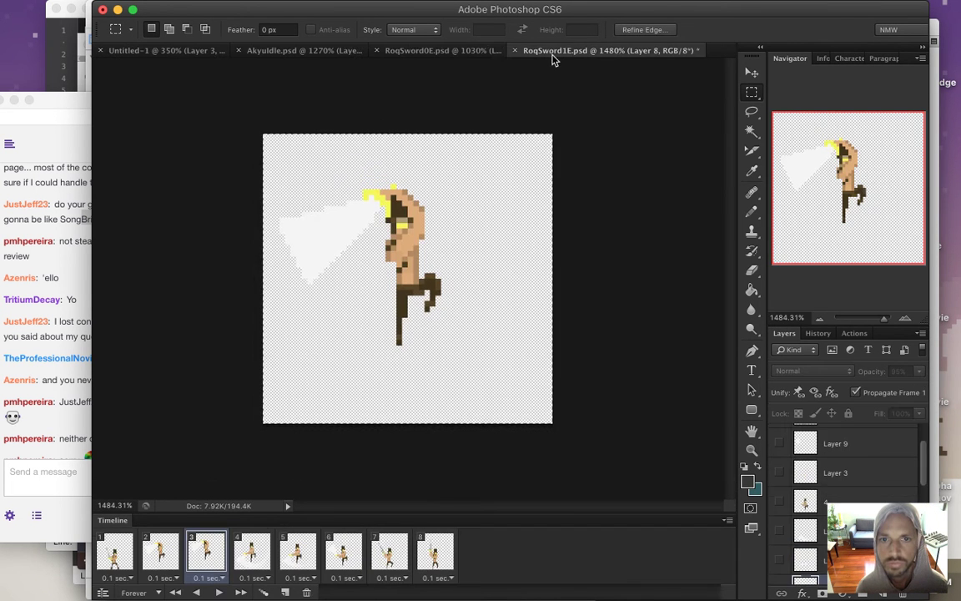
{"action": "left_click", "coordinate": [474, 52]}
{"action": "left_click", "coordinate": [280, 50]}
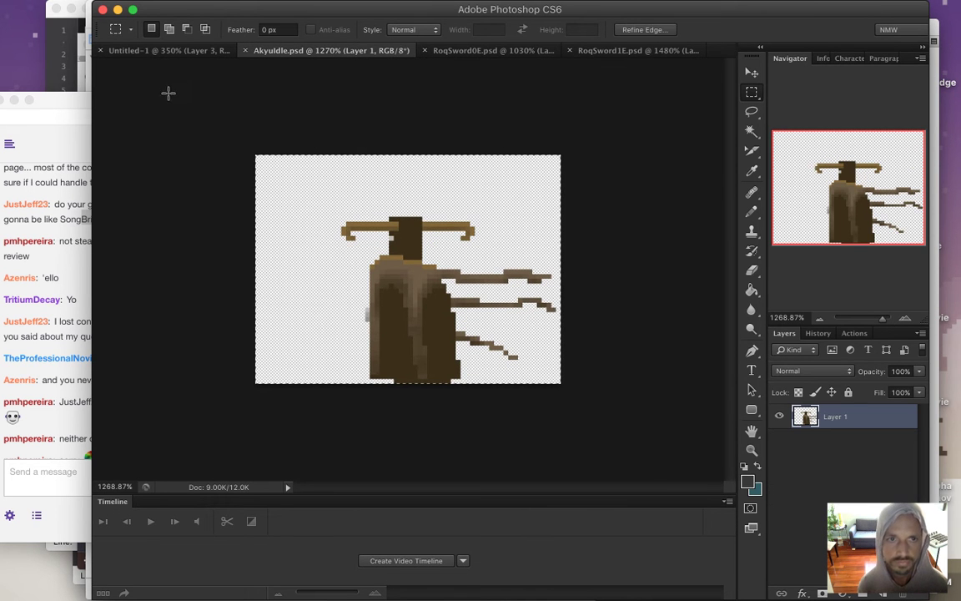
{"action": "left_click", "coordinate": [172, 50]}
{"action": "key", "text": "super+v"}
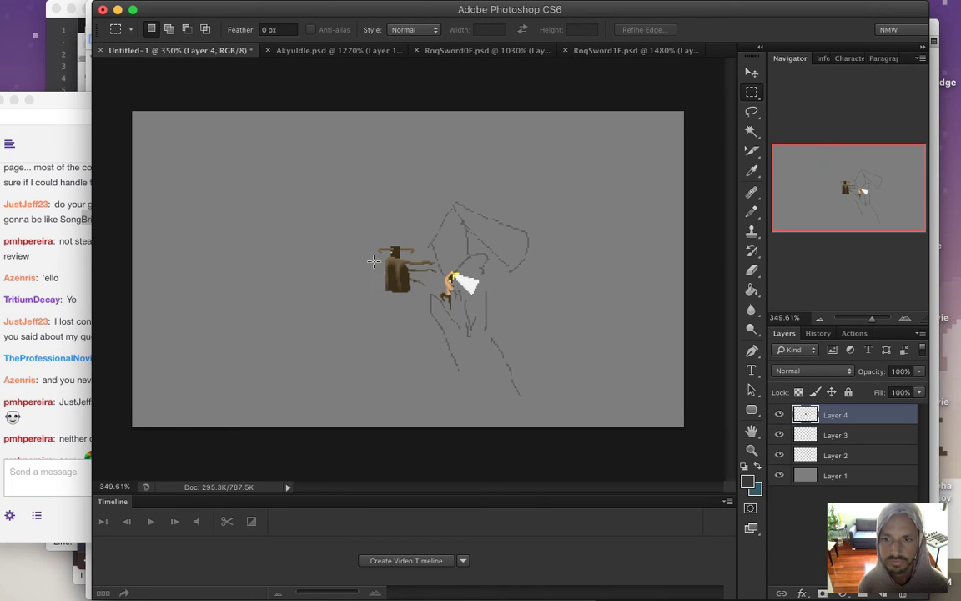
{"action": "key", "text": "v"}
{"action": "left_click_drag", "start_coordinate": [401, 267], "coordinate": [370, 246]}
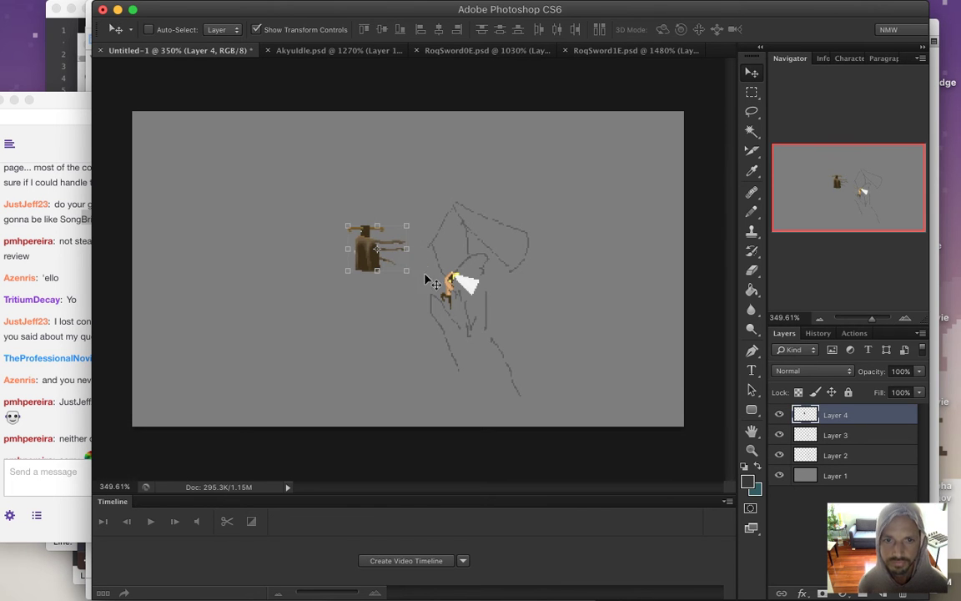
Flip the cloaked Akyu sprite horizontally and reposition it at about X 177.5 px, Y 96.5 px.
{"action": "key", "text": "super+t"}
{"action": "right_click", "coordinate": [370, 262]}
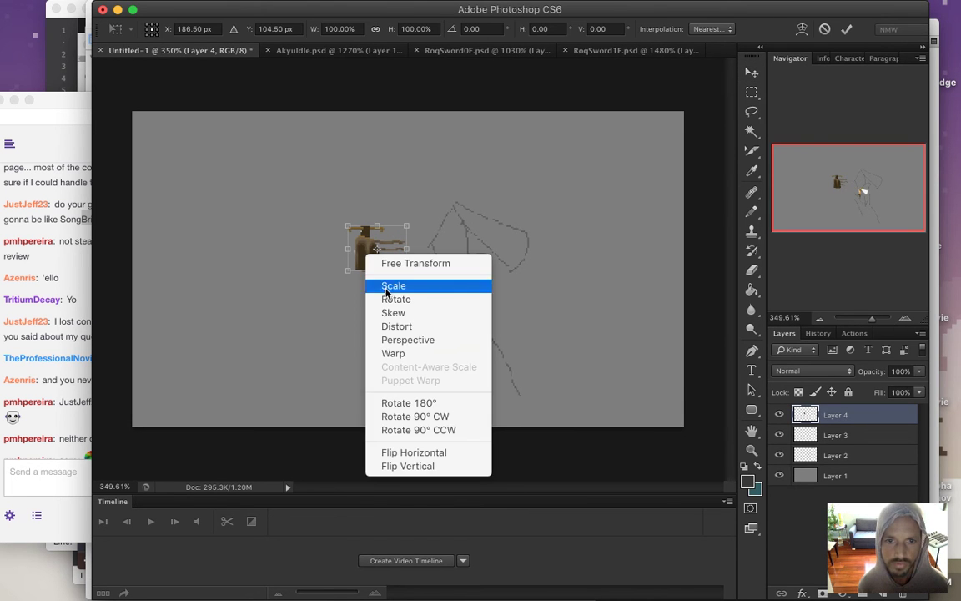
{"action": "left_click", "coordinate": [409, 452]}
{"action": "left_click_drag", "start_coordinate": [396, 242], "coordinate": [380, 234]}
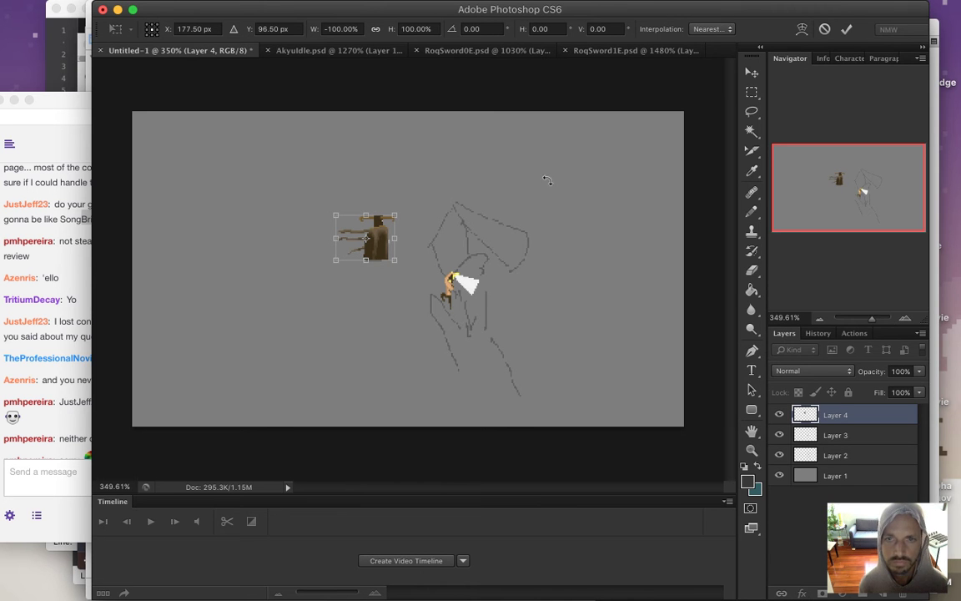
{"action": "left_click", "coordinate": [846, 30]}
Erase most of the three cloth strips trailing behind the cloaked sprite on Layer 4, using a reduced pencil-mode eraser.
{"action": "left_click", "coordinate": [752, 93]}
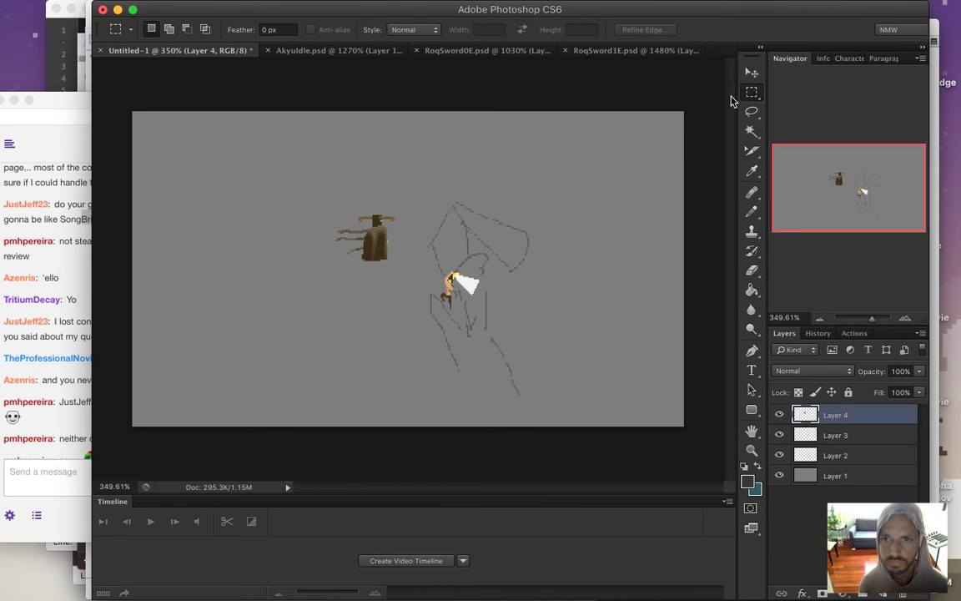
{"action": "left_click_drag", "start_coordinate": [333, 231], "coordinate": [356, 236]}
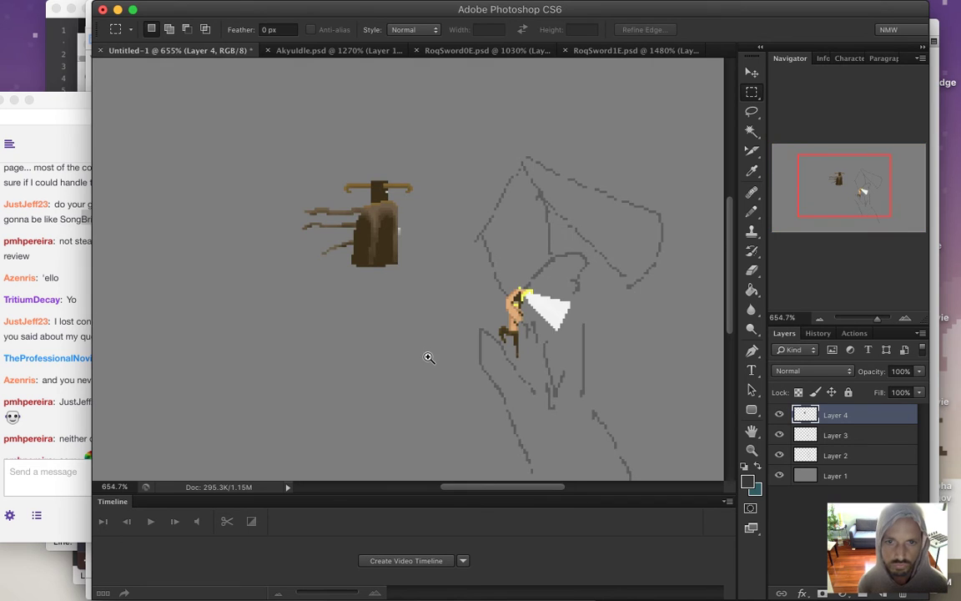
{"action": "scroll", "coordinate": [433, 343], "scroll_direction": "down", "scroll_amount": 1}
{"action": "scroll", "coordinate": [438, 316], "scroll_direction": "down", "scroll_amount": 1}
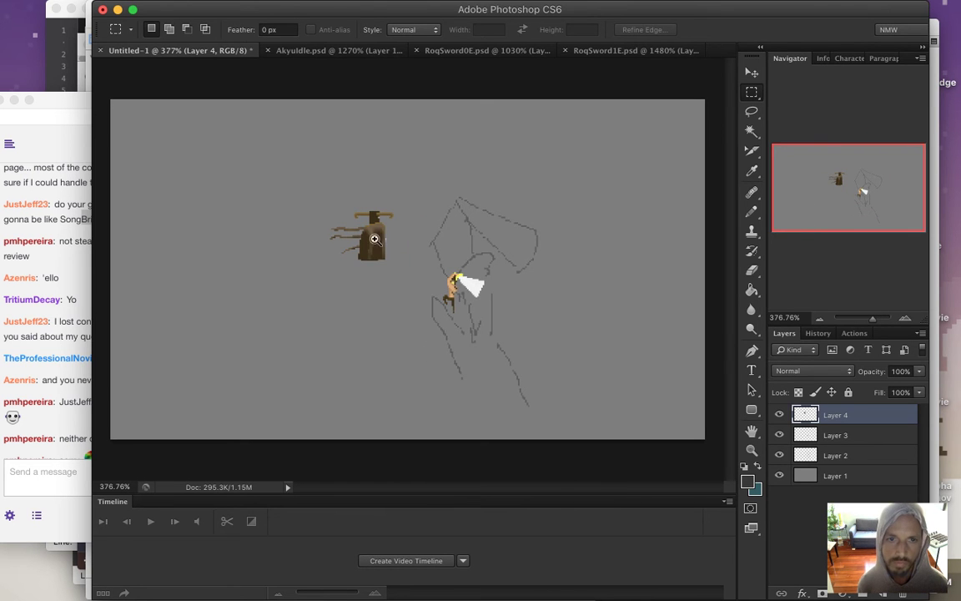
{"action": "scroll", "coordinate": [353, 219], "scroll_direction": "up", "scroll_amount": 2}
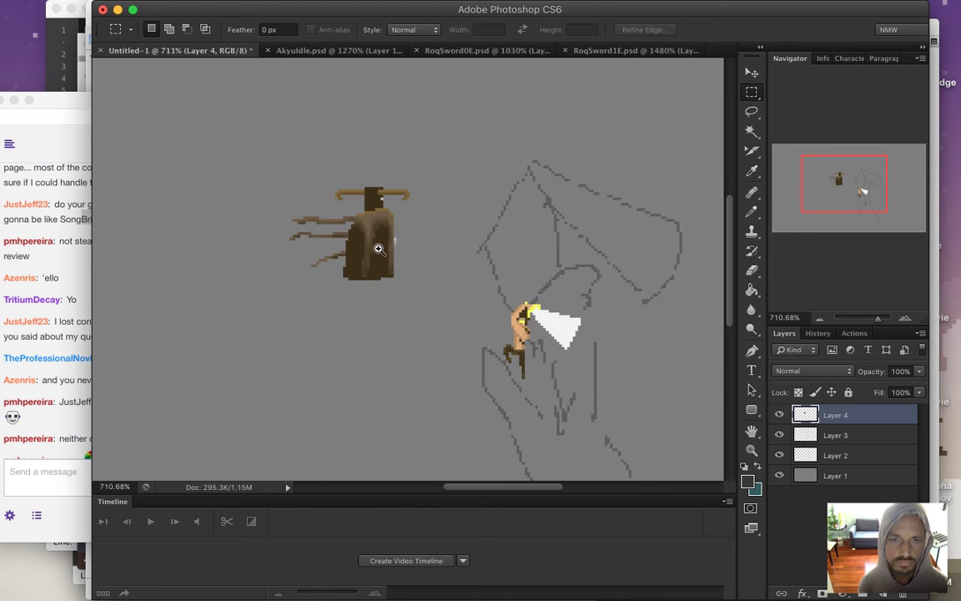
{"action": "scroll", "coordinate": [388, 251], "scroll_direction": "up", "scroll_amount": 2}
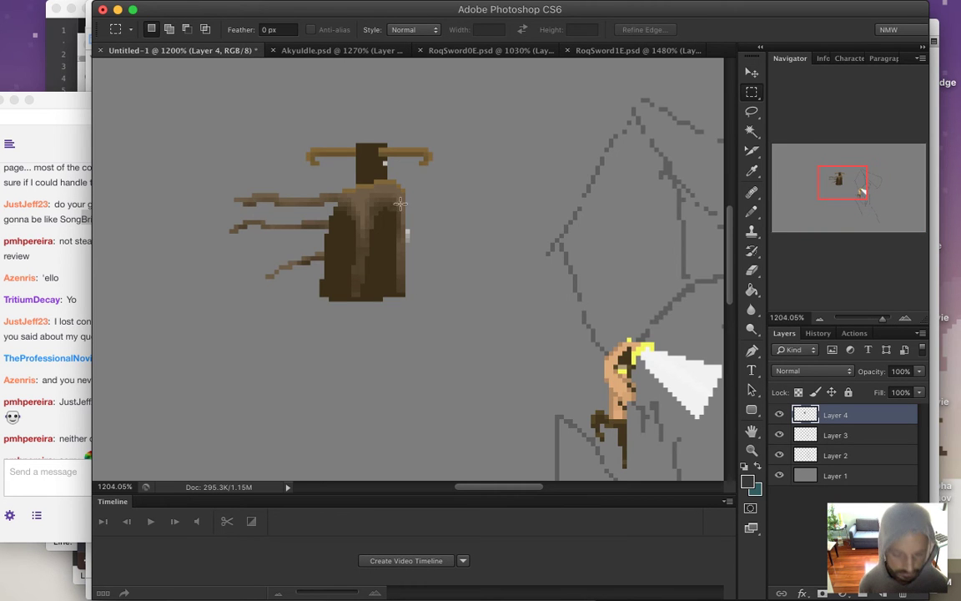
{"action": "scroll", "coordinate": [388, 211], "scroll_direction": "up", "scroll_amount": 2}
{"action": "key", "text": "i"}
{"action": "left_click", "coordinate": [380, 155]}
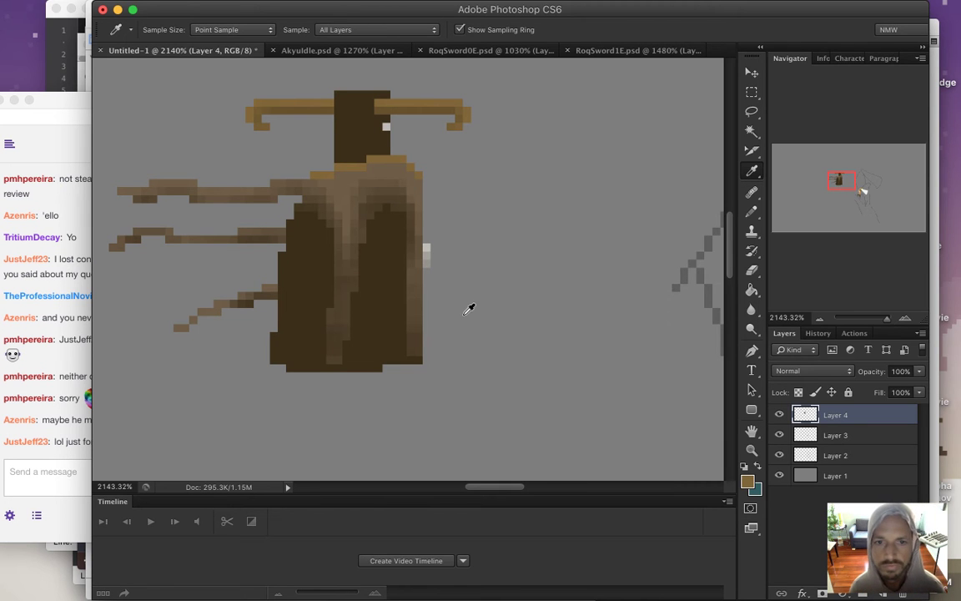
{"action": "key", "text": "e"}
{"action": "key", "text": "bracketleft"}
{"action": "key", "text": "bracketleft"}
{"action": "key", "text": "bracketleft"}
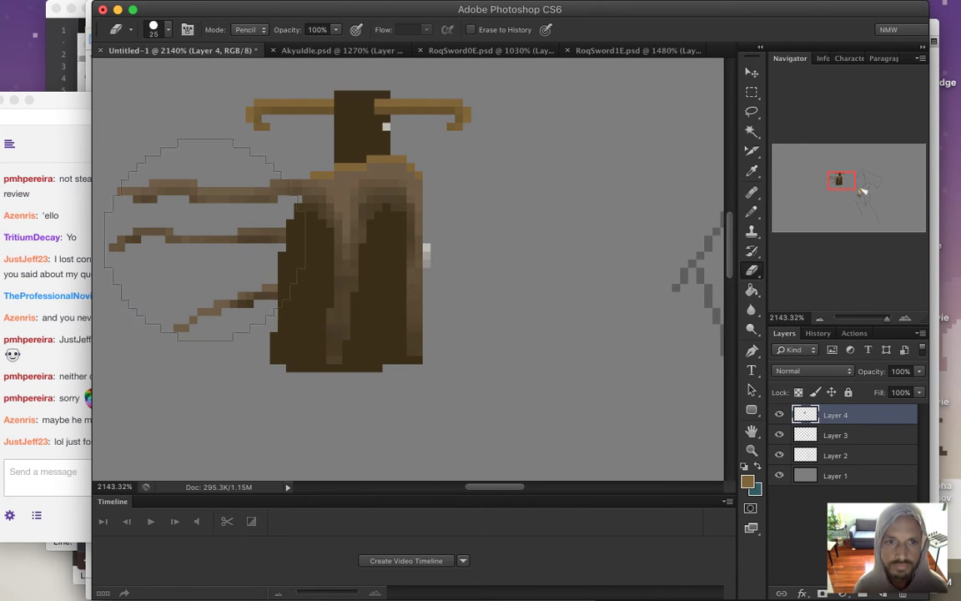
{"action": "mouse_move", "coordinate": [133, 234]}
{"action": "left_mouse_down"}
{"action": "mouse_move", "coordinate": [144, 203]}
{"action": "mouse_move", "coordinate": [198, 201]}
{"action": "mouse_move", "coordinate": [189, 278]}
{"action": "mouse_move", "coordinate": [208, 275]}
{"action": "mouse_move", "coordinate": [225, 250]}
{"action": "left_mouse_up"}
Erase the remaining strip stubs along the cloak's back edge and reduce the eraser size to 5 px.
{"action": "key", "text": "i"}
{"action": "left_click", "coordinate": [265, 182]}
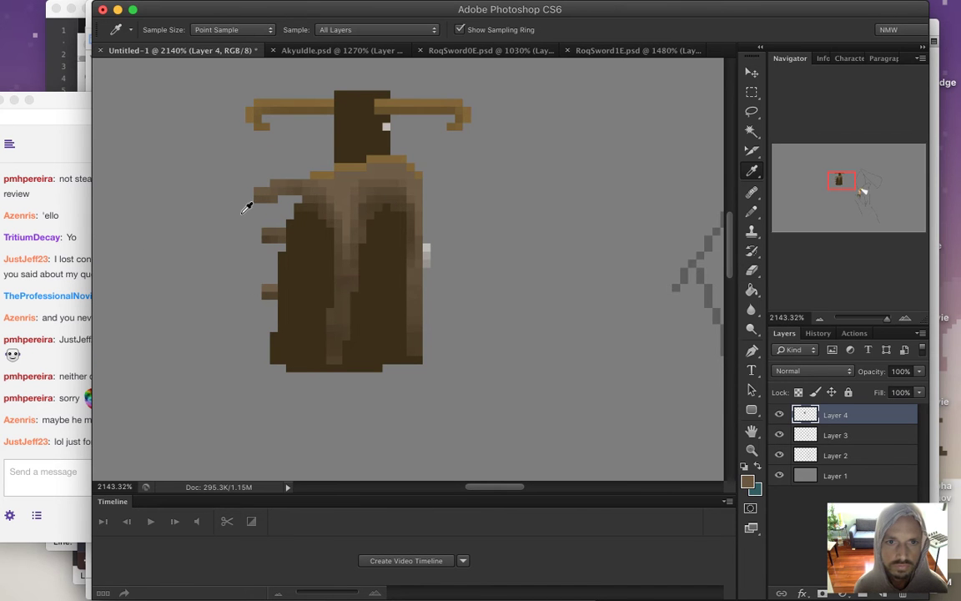
{"action": "key", "text": "e"}
{"action": "mouse_move", "coordinate": [236, 183]}
{"action": "left_mouse_down"}
{"action": "mouse_move", "coordinate": [232, 211]}
{"action": "mouse_move", "coordinate": [269, 171]}
{"action": "mouse_move", "coordinate": [229, 298]}
{"action": "mouse_move", "coordinate": [294, 249]}
{"action": "left_mouse_up"}
{"action": "key", "text": "bracketright"}
{"action": "key", "text": "bracketleft"}
{"action": "key", "text": "bracketleft"}
{"action": "key", "text": "bracketleft"}
{"action": "key", "text": "bracketleft"}
{"action": "key", "text": "bracketleft"}
{"action": "key", "text": "bracketleft"}
{"action": "key", "text": "bracketleft"}
{"action": "key", "text": "bracketleft"}
{"action": "key", "text": "bracketleft"}
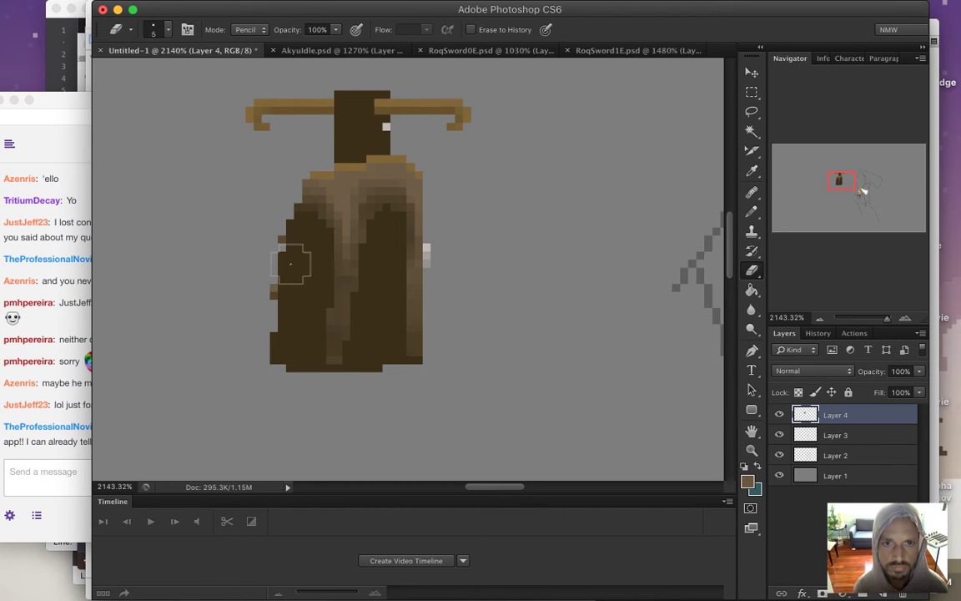
Sample the head's dark brown and paint over the cloak's collar and central folds with the 1 px Pencil tool.
{"action": "key", "text": "i"}
{"action": "left_click", "coordinate": [343, 146]}
{"action": "key", "text": "b"}
{"action": "mouse_move", "coordinate": [338, 158]}
{"action": "left_mouse_down"}
{"action": "mouse_move", "coordinate": [352, 207]}
{"action": "mouse_move", "coordinate": [369, 190]}
{"action": "mouse_move", "coordinate": [375, 200]}
{"action": "mouse_move", "coordinate": [378, 148]}
{"action": "mouse_move", "coordinate": [383, 165]}
{"action": "mouse_move", "coordinate": [375, 200]}
{"action": "mouse_move", "coordinate": [352, 168]}
{"action": "mouse_move", "coordinate": [350, 197]}
{"action": "mouse_move", "coordinate": [337, 183]}
{"action": "mouse_move", "coordinate": [359, 239]}
{"action": "mouse_move", "coordinate": [353, 244]}
{"action": "mouse_move", "coordinate": [355, 208]}
{"action": "mouse_move", "coordinate": [363, 235]}
{"action": "mouse_move", "coordinate": [344, 248]}
{"action": "mouse_move", "coordinate": [333, 229]}
{"action": "mouse_move", "coordinate": [339, 249]}
{"action": "mouse_move", "coordinate": [364, 265]}
{"action": "mouse_move", "coordinate": [352, 265]}
{"action": "mouse_move", "coordinate": [342, 294]}
{"action": "mouse_move", "coordinate": [331, 285]}
{"action": "mouse_move", "coordinate": [353, 299]}
{"action": "mouse_move", "coordinate": [356, 272]}
{"action": "mouse_move", "coordinate": [330, 362]}
{"action": "left_mouse_up"}
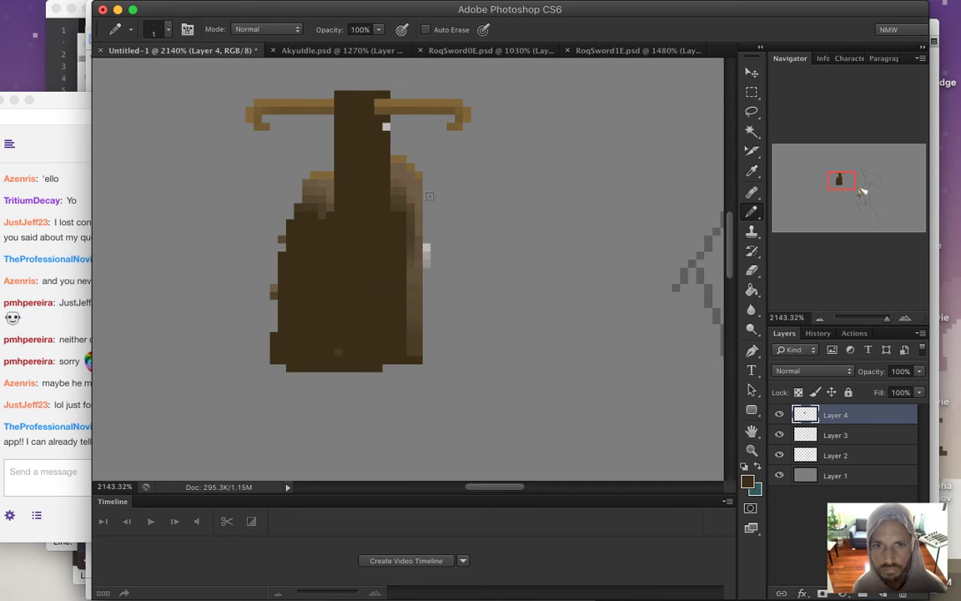
Widen the eye to three light-grey pixels, cover the brim across the face, and extend the opposite brim over the head's back edge.
{"action": "left_click", "coordinate": [380, 125], "text": "alt"}
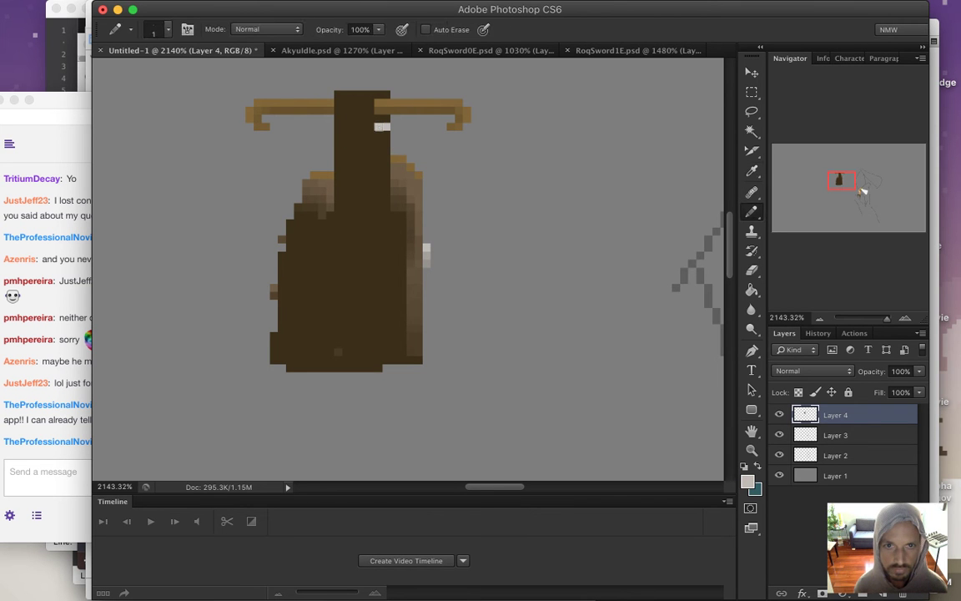
{"action": "left_click", "coordinate": [342, 109], "text": "alt"}
{"action": "left_click", "coordinate": [338, 105], "text": "alt"}
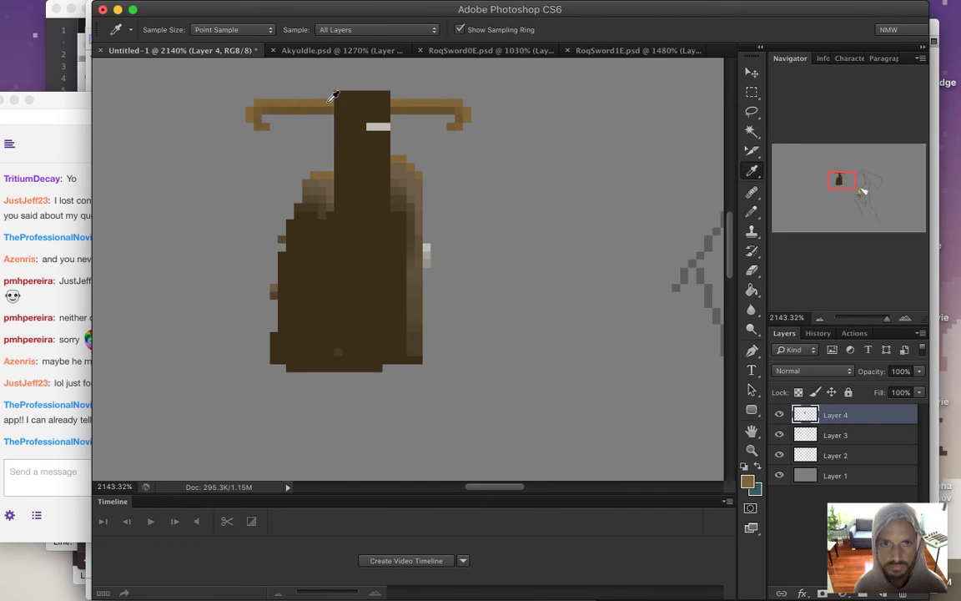
{"action": "left_click", "coordinate": [342, 107], "text": "alt"}
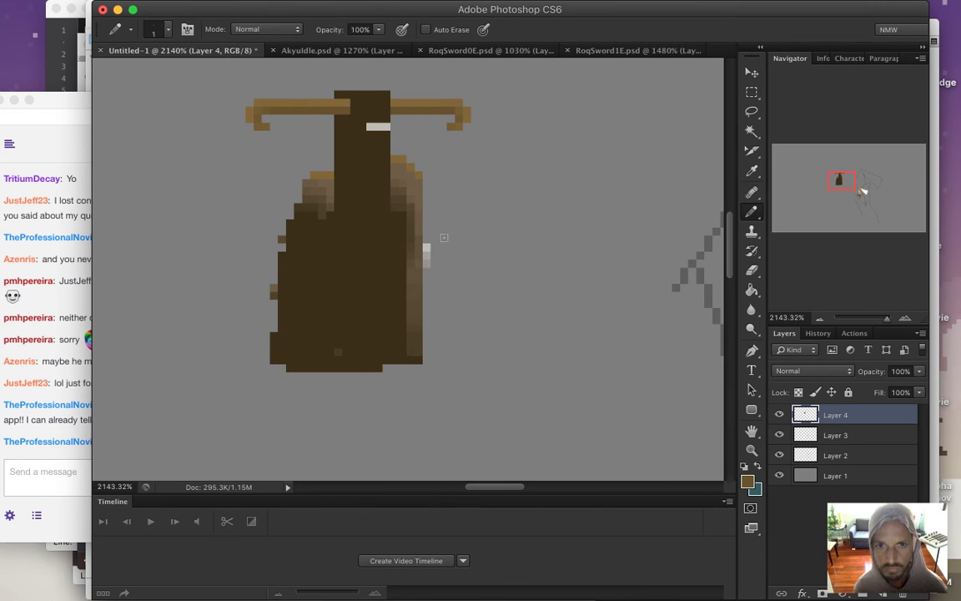
Sample the two light greys of the cloaked sprite's hand and extend the hand inward over the cloak's front edge with the 1 px Pencil.
{"action": "key", "text": "i"}
{"action": "left_click", "coordinate": [422, 253]}
{"action": "key", "text": "b"}
{"action": "left_click", "coordinate": [427, 250], "text": "alt"}
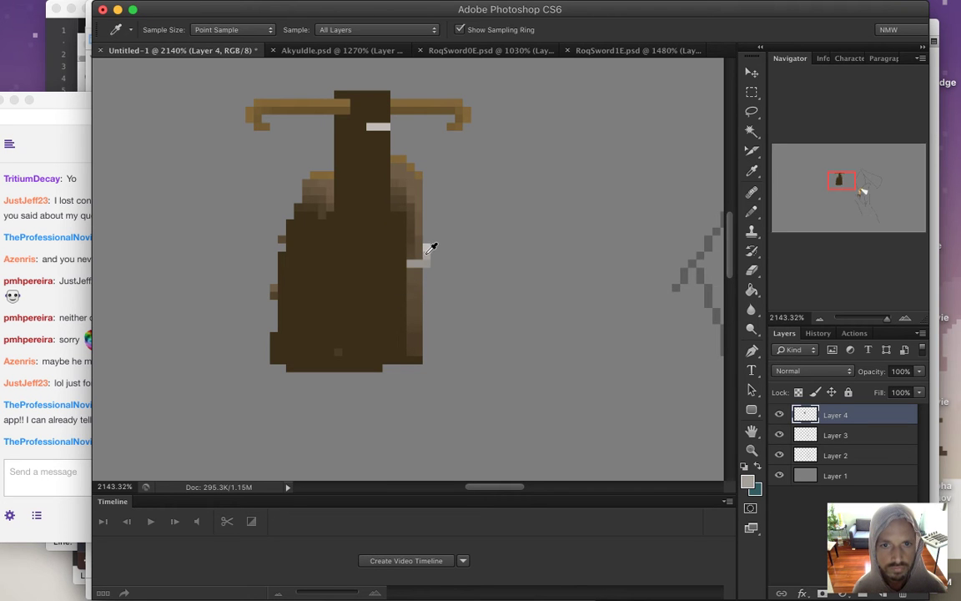
{"action": "left_click", "coordinate": [425, 249], "text": "alt"}
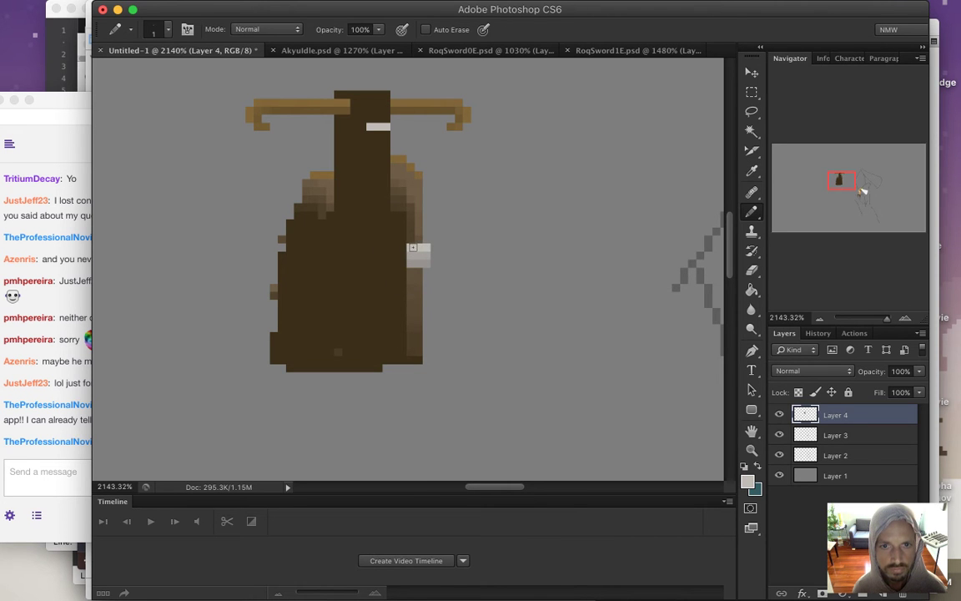
Hide the sketch lines on Layer 2 so only the two sprites show on the grey canvas.
{"action": "scroll", "coordinate": [440, 343], "scroll_direction": "down", "scroll_amount": 2}
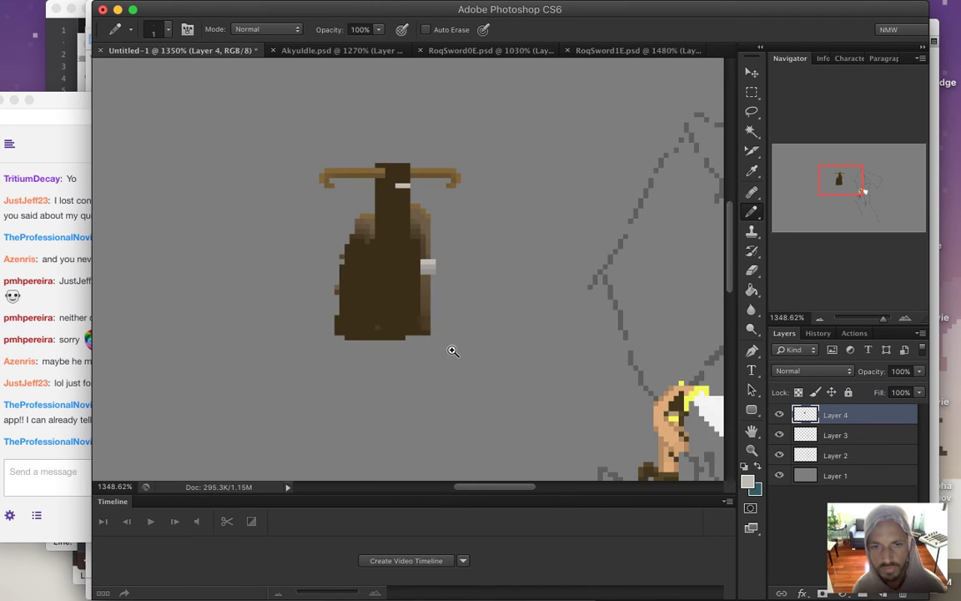
{"action": "scroll", "coordinate": [468, 338], "scroll_direction": "down", "scroll_amount": 5}
{"action": "left_click", "coordinate": [780, 456]}
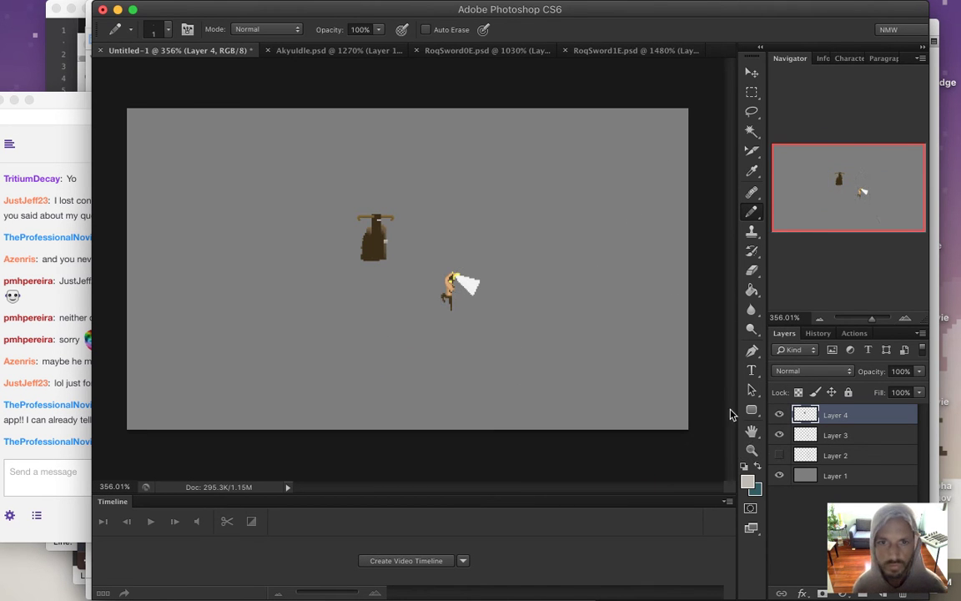
Switch to the Twitch chat, read the latest viewer messages, and return to Photoshop.
{"action": "left_click", "coordinate": [25, 435]}
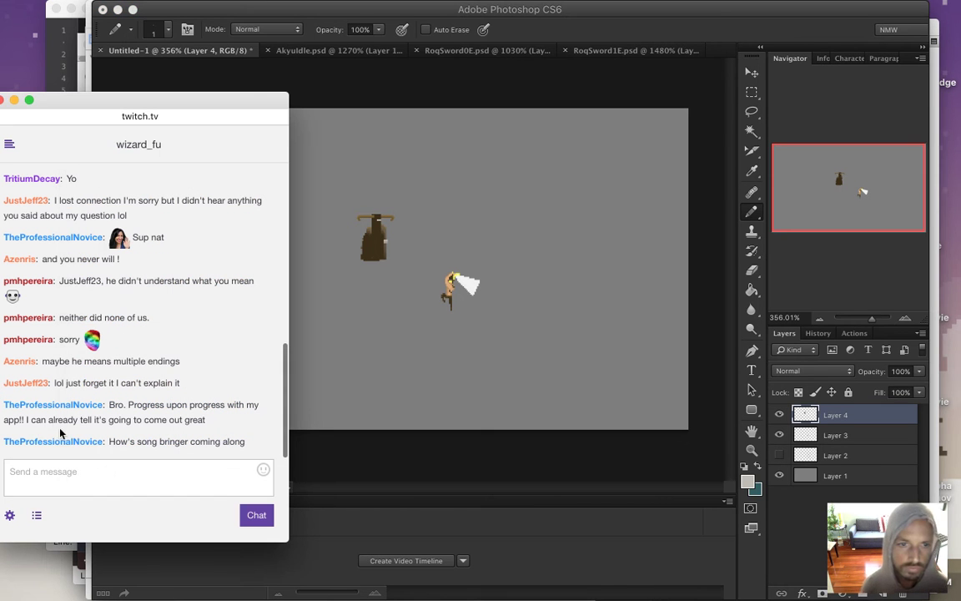
{"action": "left_click_drag", "start_coordinate": [83, 384], "coordinate": [155, 382]}
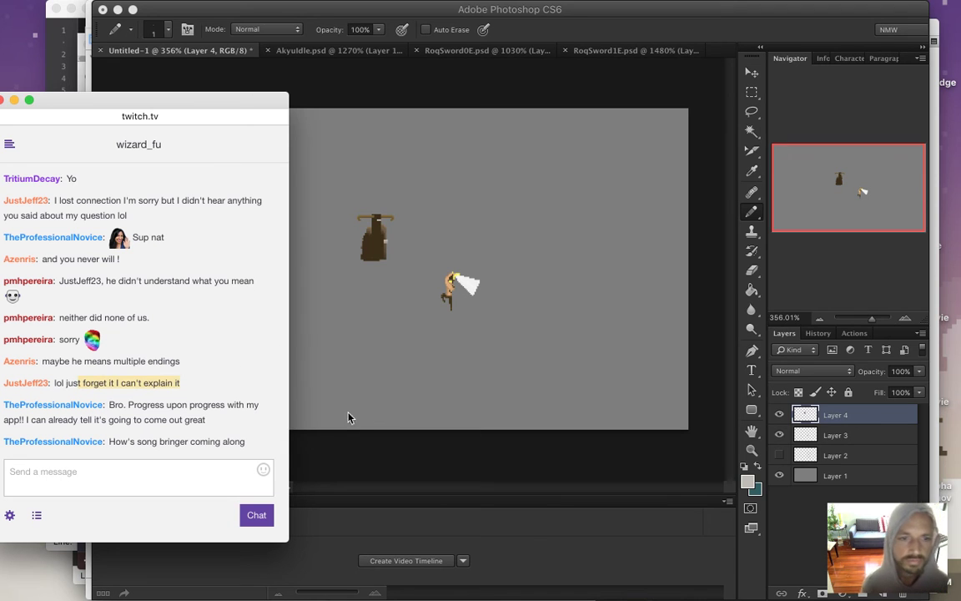
{"action": "left_click", "coordinate": [151, 407]}
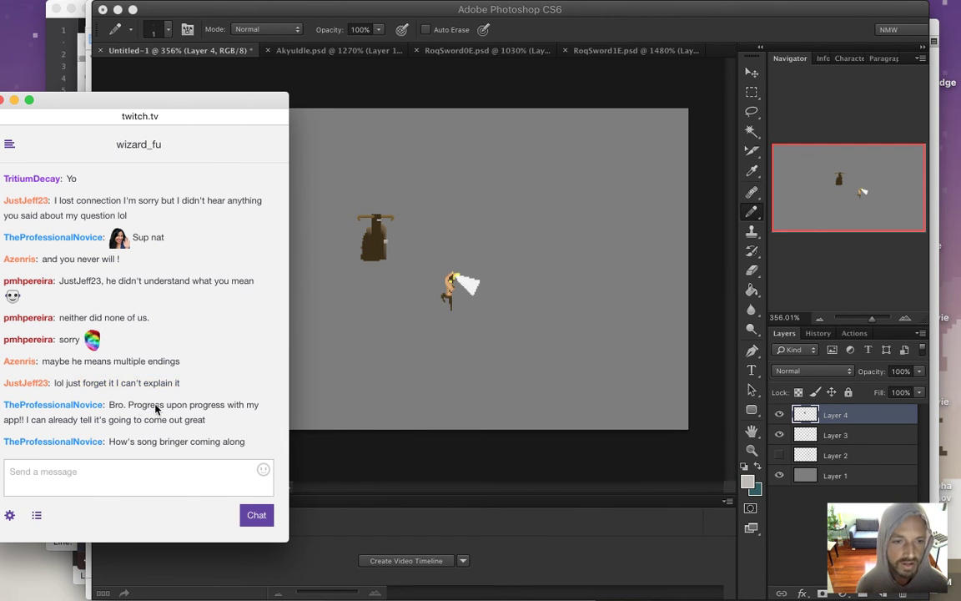
{"action": "left_click_drag", "start_coordinate": [132, 406], "coordinate": [191, 424]}
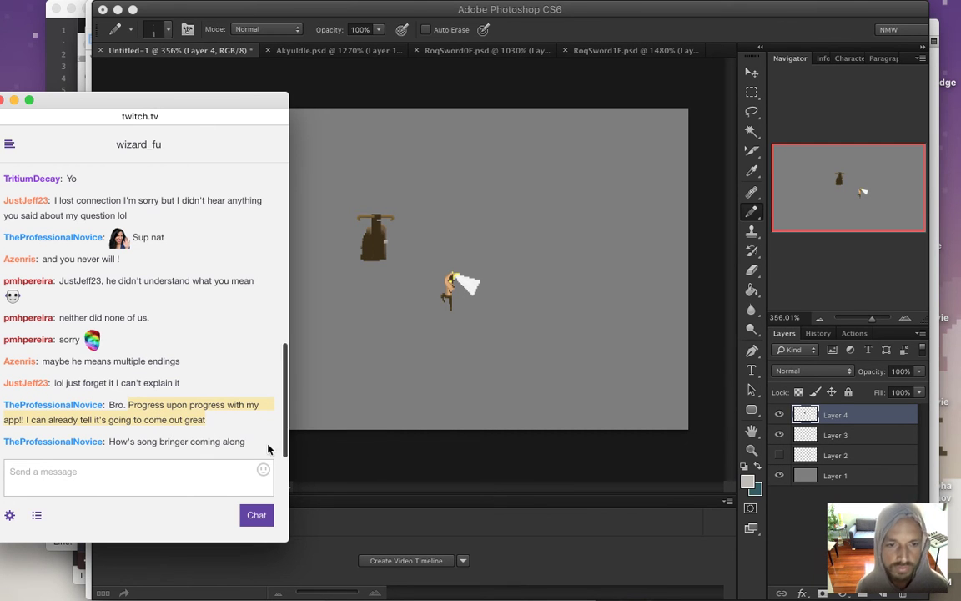
{"action": "left_click_drag", "start_coordinate": [136, 442], "coordinate": [219, 441]}
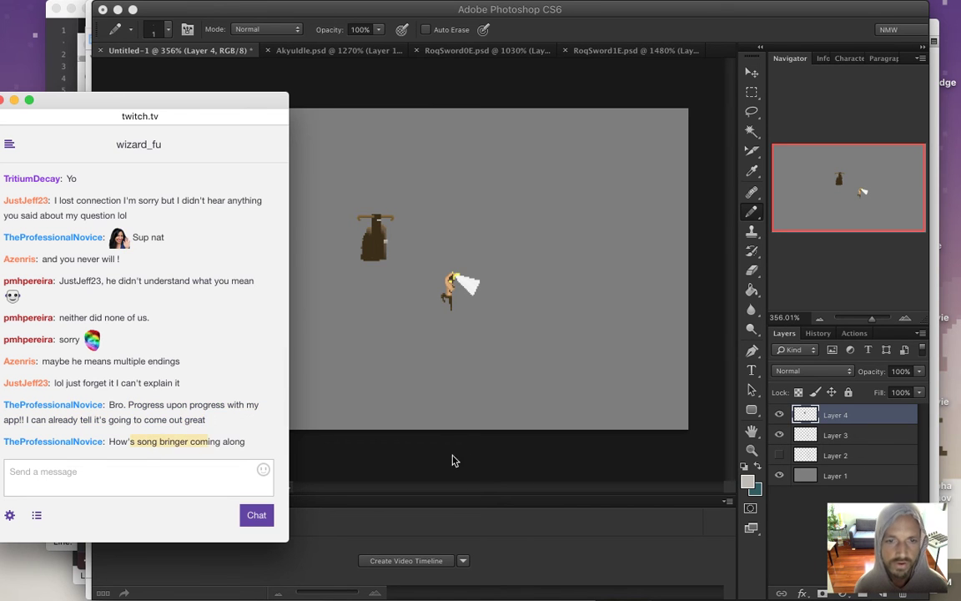
{"action": "left_click", "coordinate": [469, 397]}
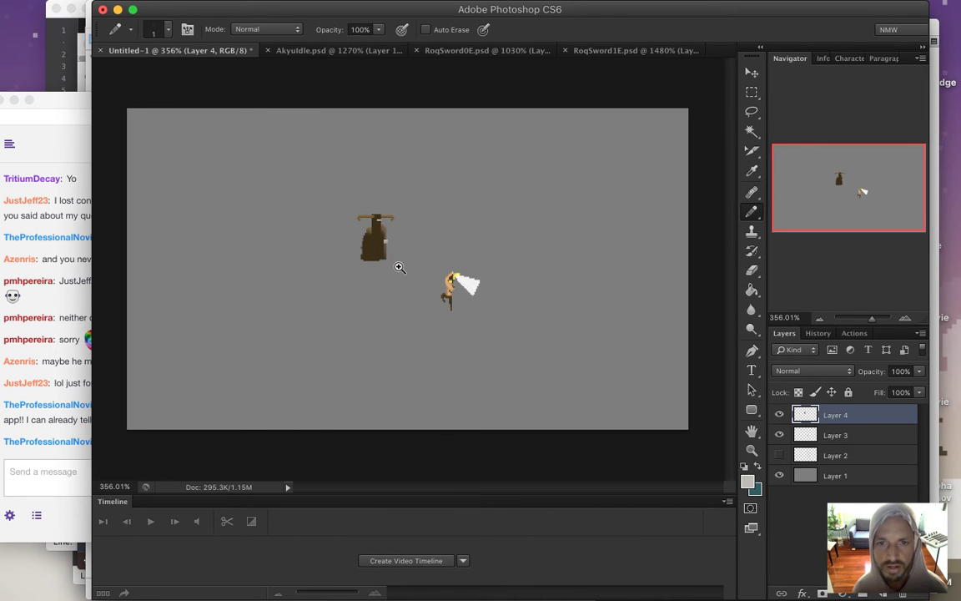
Turn off the Timeline panel to free more room for the canvas.
{"action": "scroll", "coordinate": [430, 271], "scroll_direction": "up", "scroll_amount": 3}
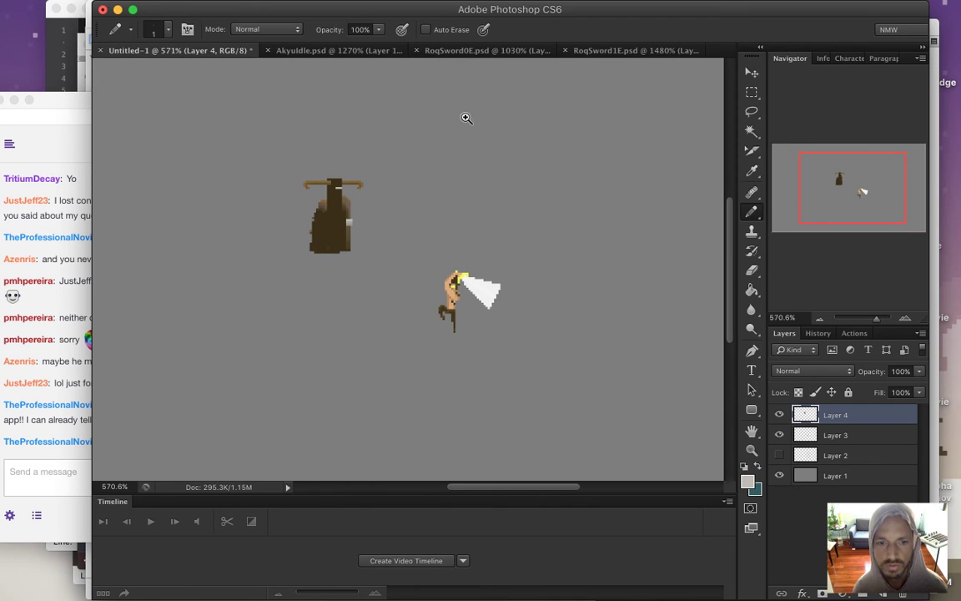
{"action": "mouse_move", "coordinate": [473, 4]}
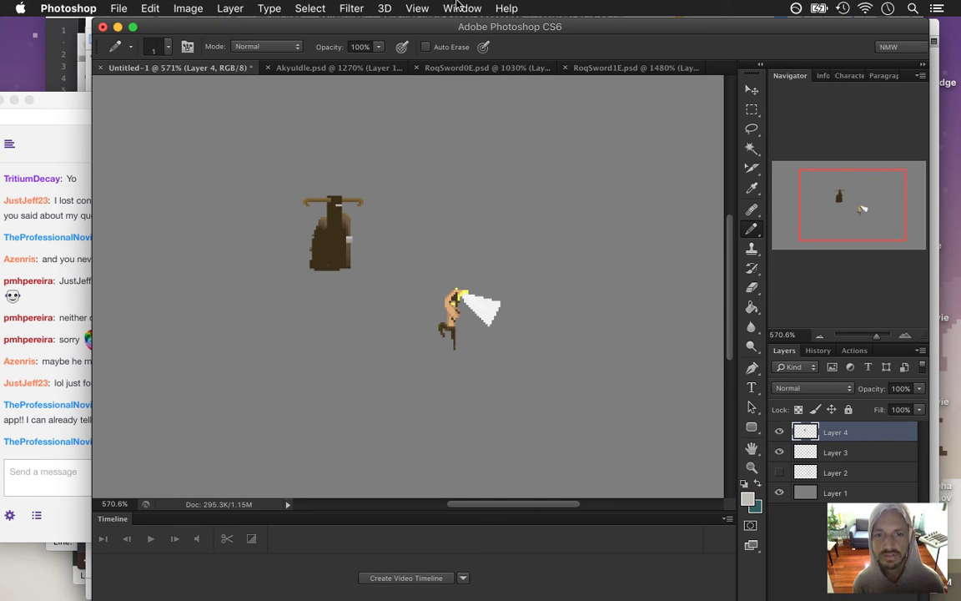
{"action": "left_click", "coordinate": [458, 7]}
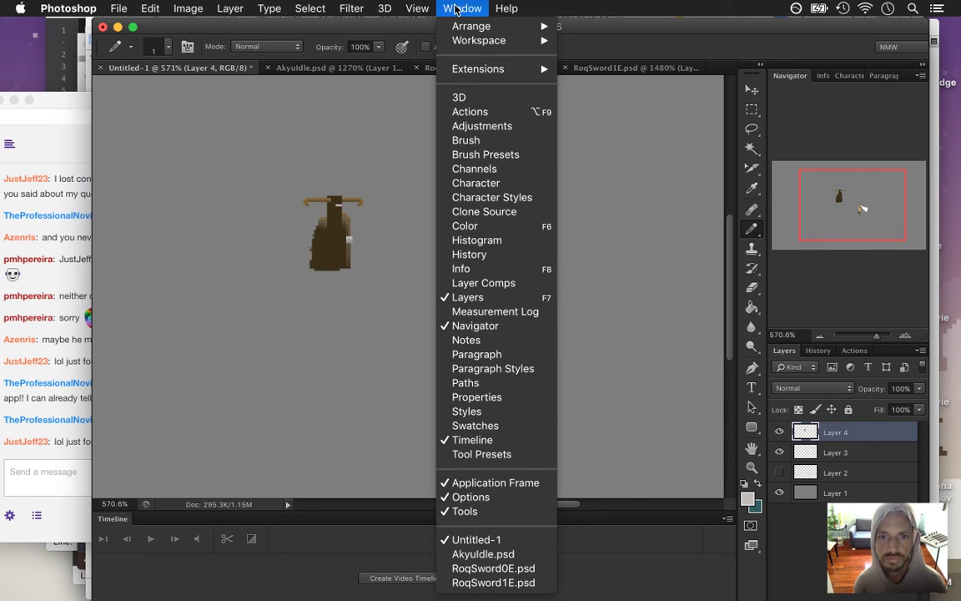
{"action": "left_click", "coordinate": [500, 439]}
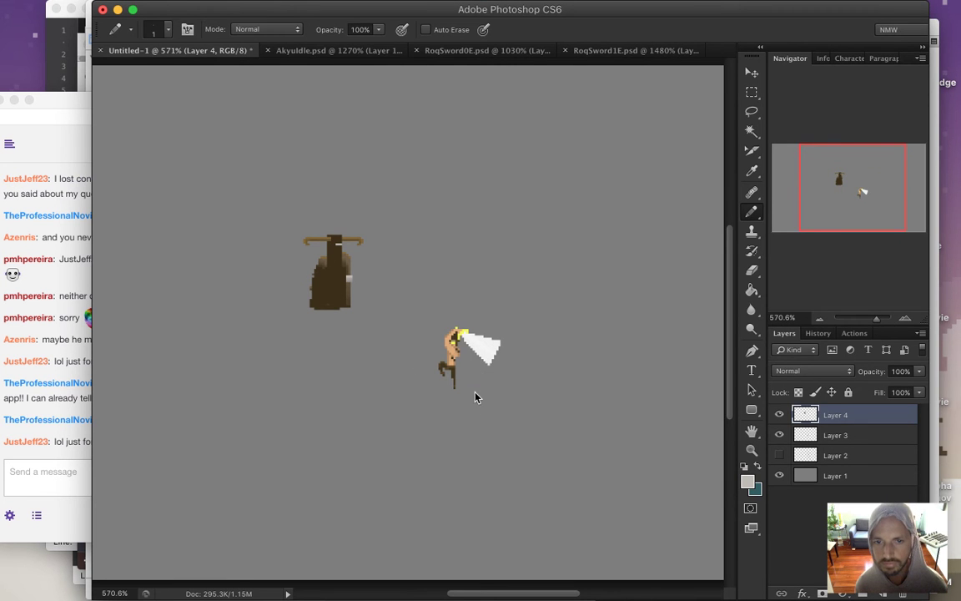
Save the untitled document as Poster3b.psd in Photoshop format, in the Backgrounds folder inside Sprites.
{"action": "key", "text": "super+s"}
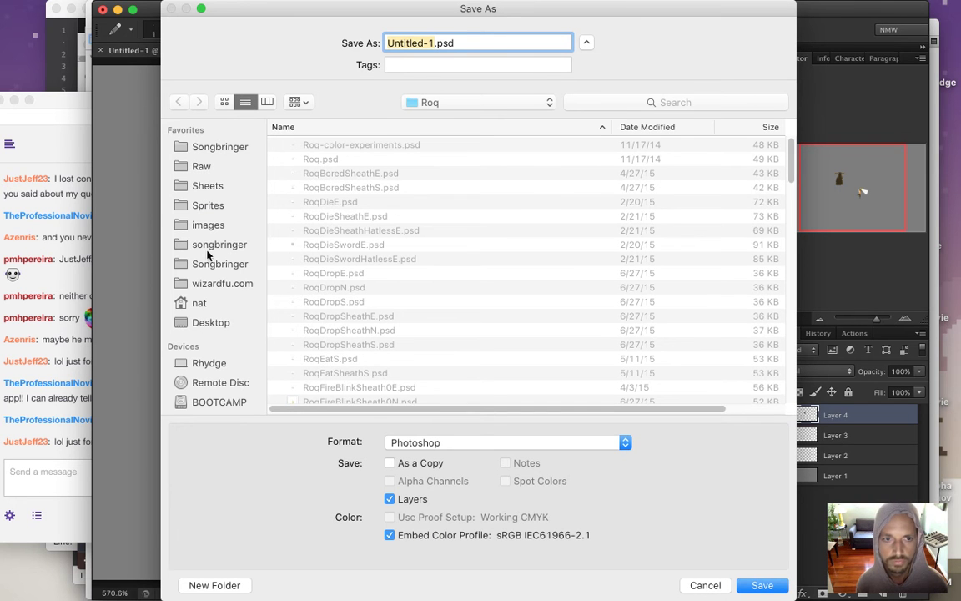
{"action": "left_click", "coordinate": [208, 205]}
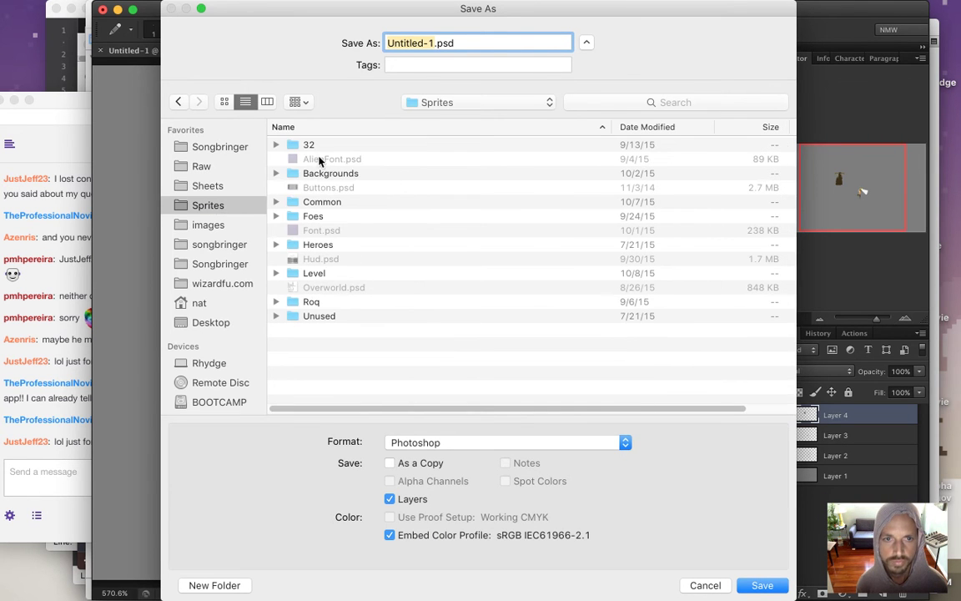
{"action": "double_click", "coordinate": [318, 174]}
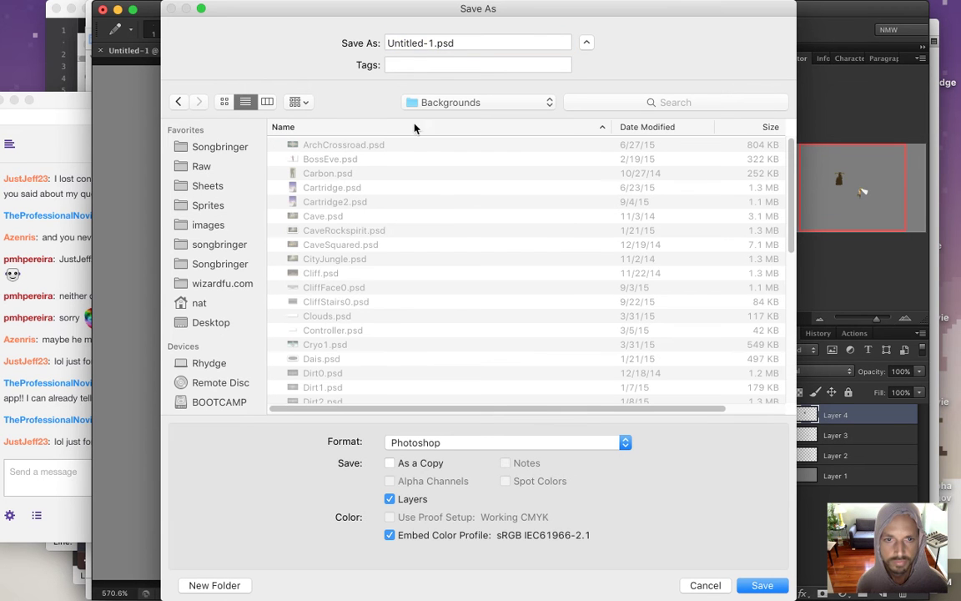
{"action": "left_click", "coordinate": [430, 46]}
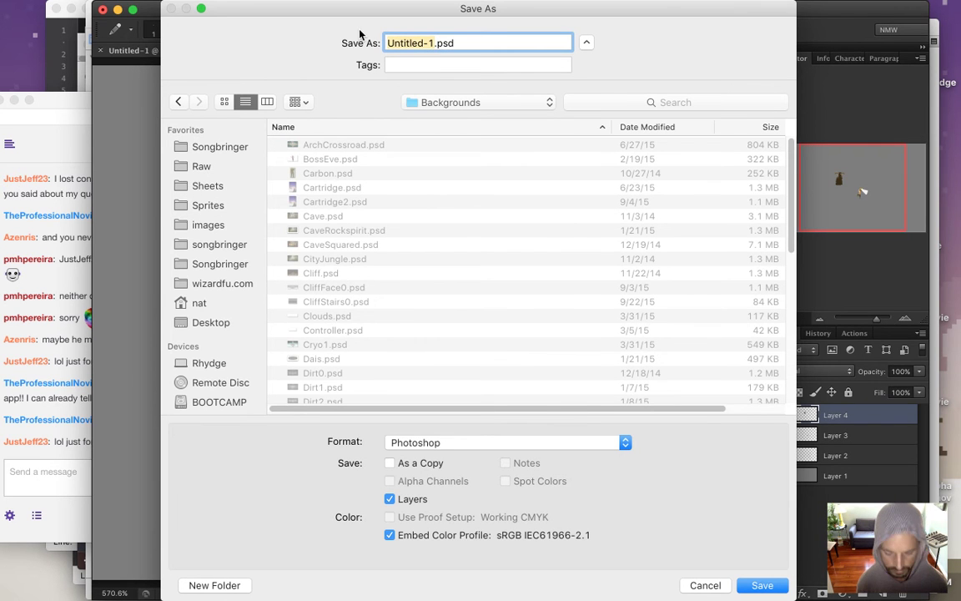
{"action": "type", "text": "Poster3"}
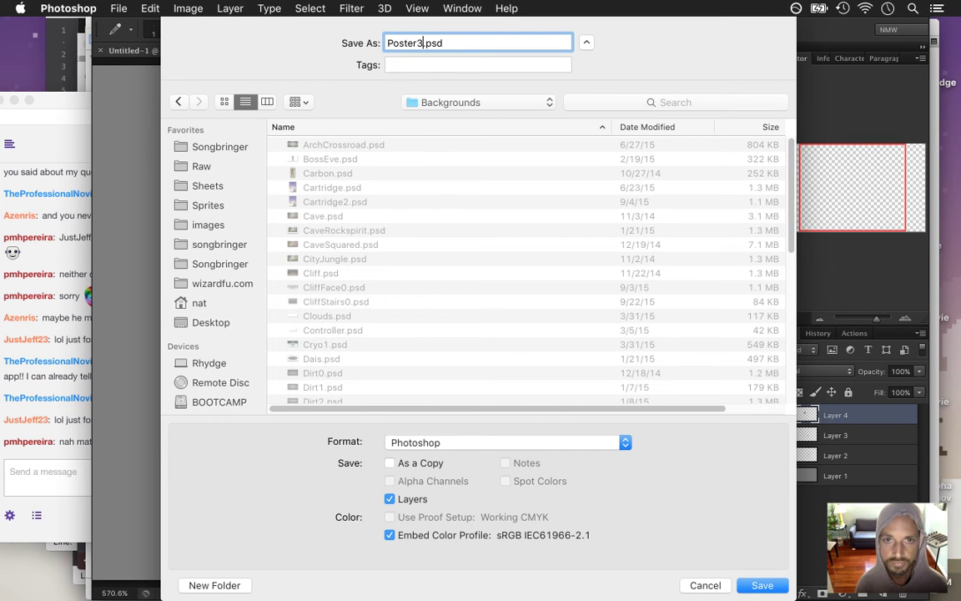
{"action": "type", "text": "b"}
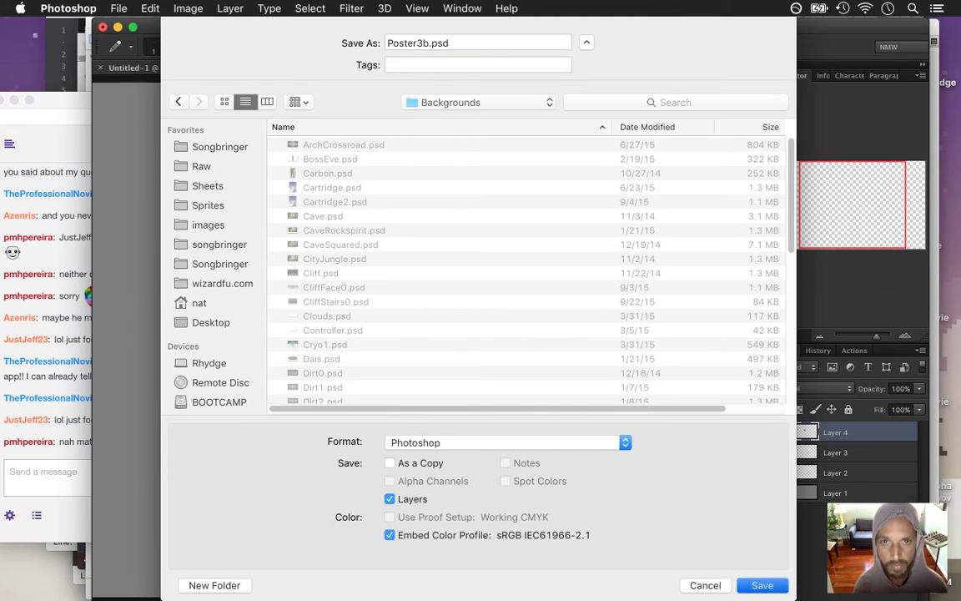
{"action": "key", "text": "Return"}
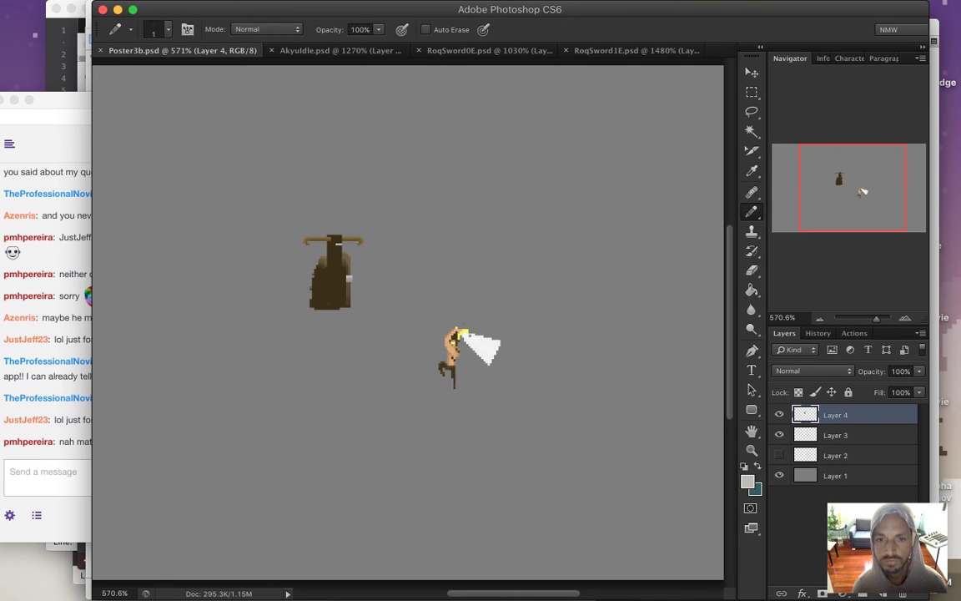
Check the new messages in the Twitch chat and return to the Poster3b canvas in Photoshop.
{"action": "scroll", "coordinate": [455, 351], "scroll_direction": "down", "scroll_amount": 3}
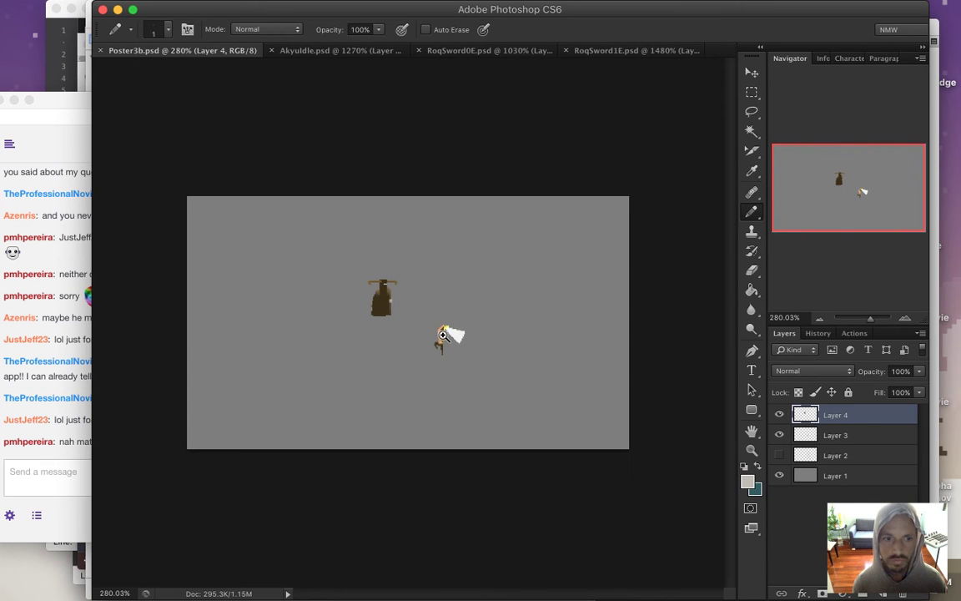
{"action": "left_click", "coordinate": [67, 462]}
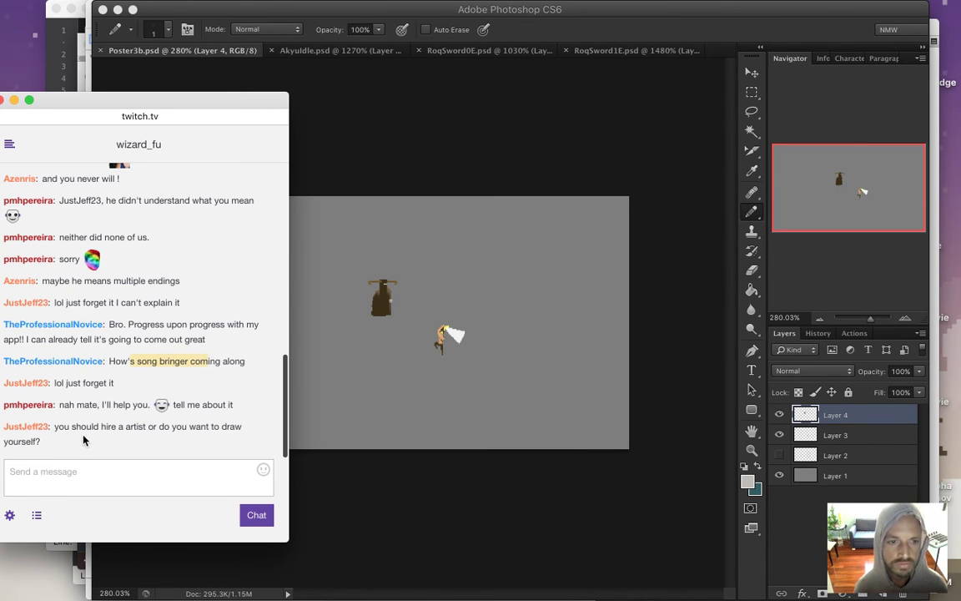
{"action": "left_click", "coordinate": [518, 490]}
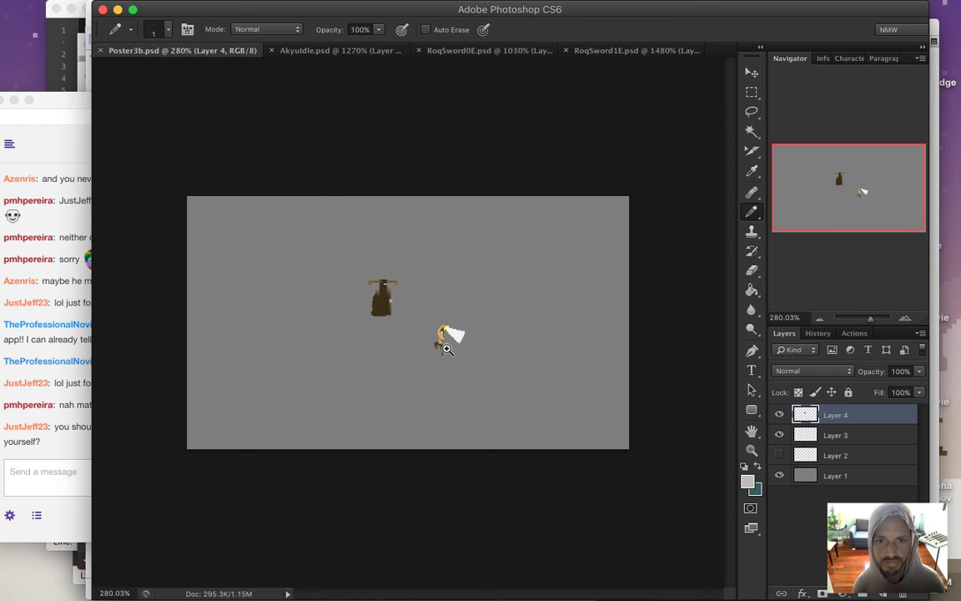
Switch Layer 4 off and on again to check which sprite it holds.
{"action": "scroll", "coordinate": [442, 341], "scroll_direction": "up", "scroll_amount": 2}
{"action": "scroll", "coordinate": [459, 352], "scroll_direction": "up", "scroll_amount": 1}
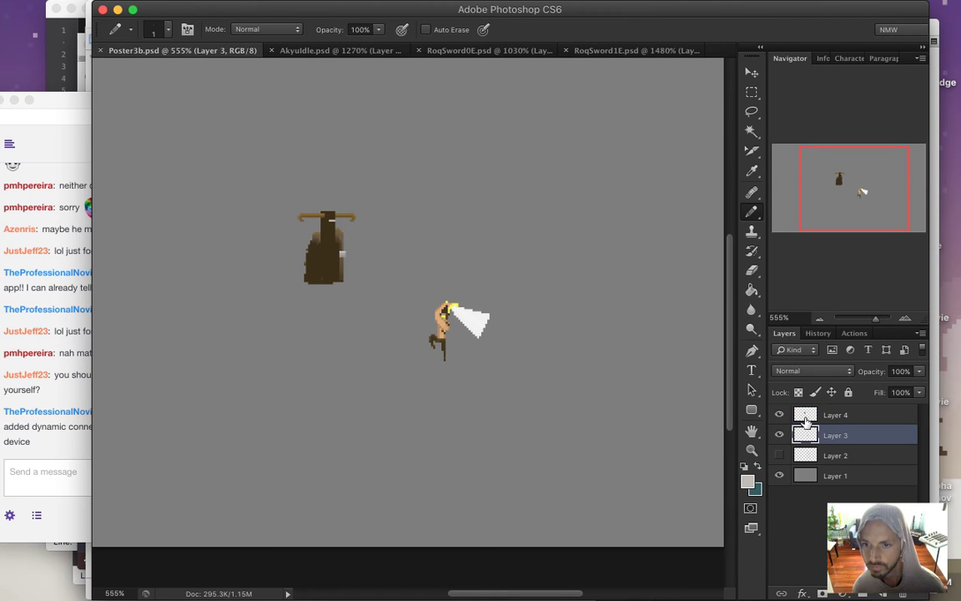
{"action": "left_click", "coordinate": [781, 414]}
{"action": "left_click", "coordinate": [780, 415]}
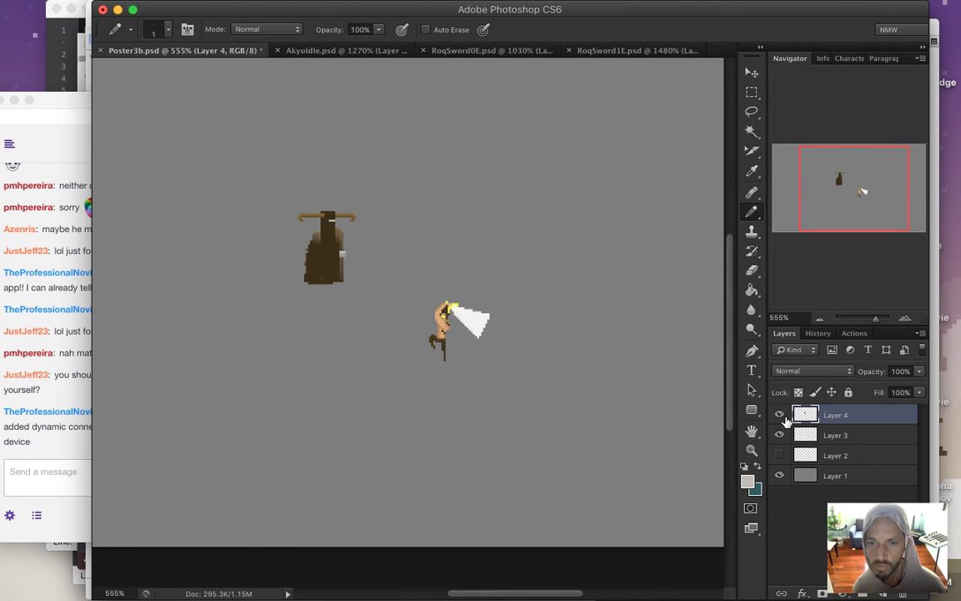
{"action": "scroll", "coordinate": [481, 378], "scroll_direction": "down", "scroll_amount": 1}
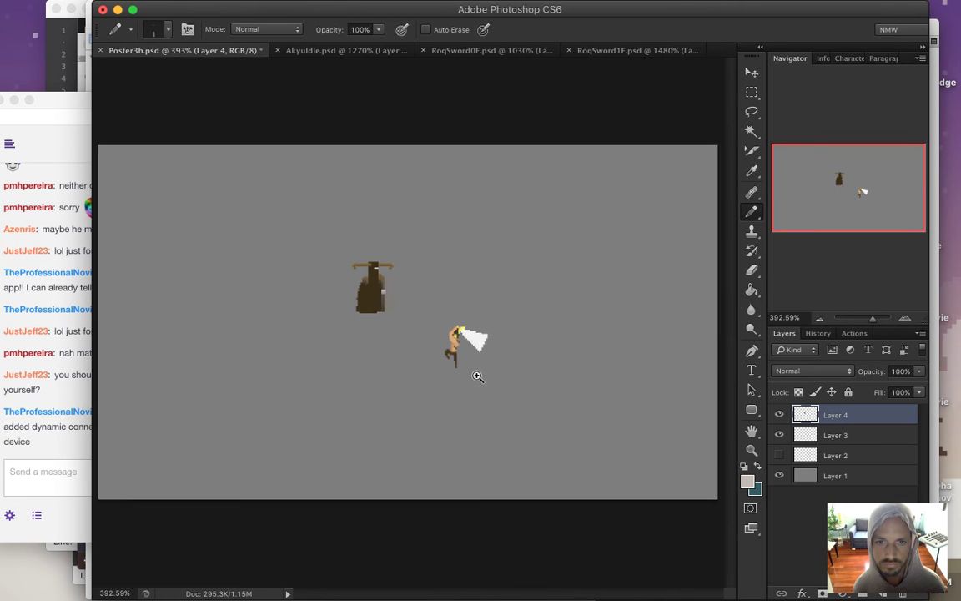
{"action": "scroll", "coordinate": [484, 377], "scroll_direction": "down", "scroll_amount": 1}
Enlarge the sword-swinging sprite on Layer 3 to 250% width and height, apply the transform, and switch to the Rectangular Marquee tool.
{"action": "left_click", "coordinate": [785, 435]}
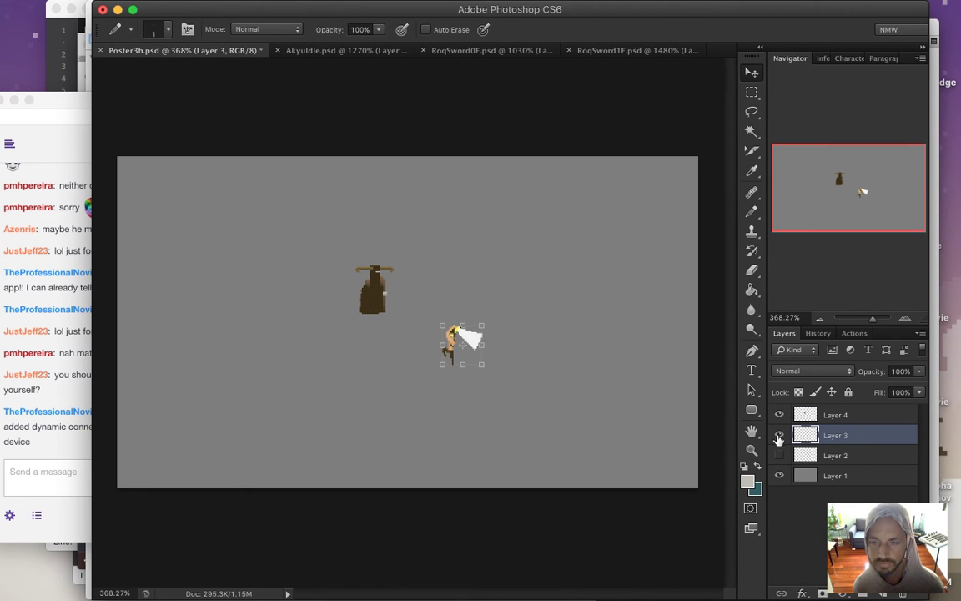
{"action": "key", "text": "v"}
{"action": "left_click", "coordinate": [481, 365]}
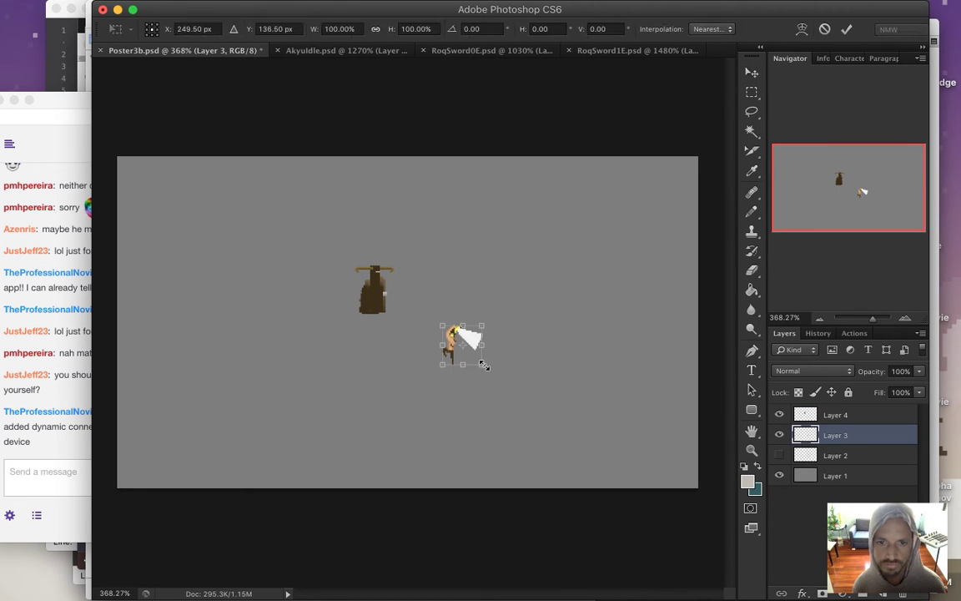
{"action": "left_click_drag", "start_coordinate": [482, 364], "coordinate": [551, 432]}
{"action": "left_click_drag", "start_coordinate": [551, 428], "coordinate": [550, 430]}
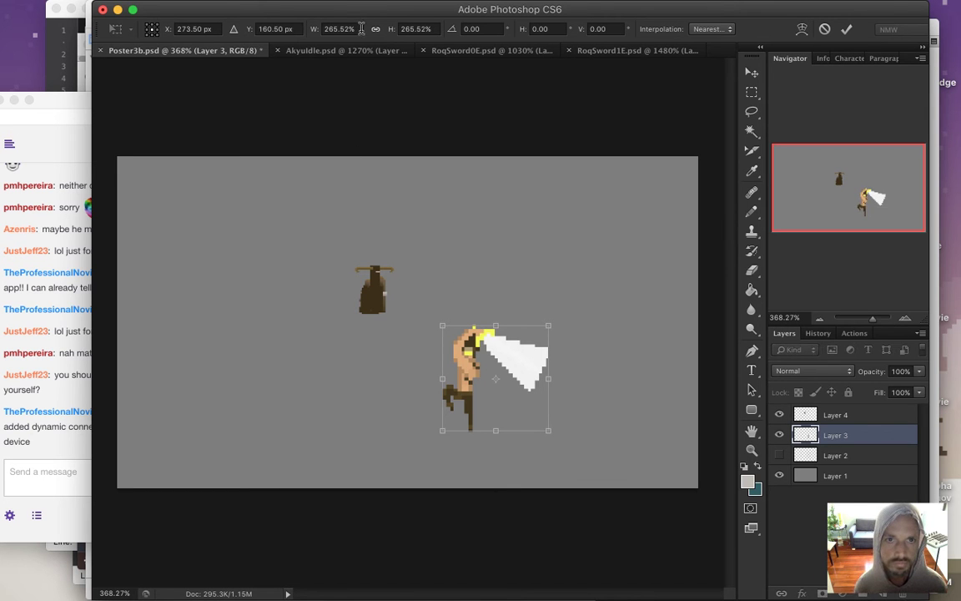
{"action": "left_click", "coordinate": [326, 28]}
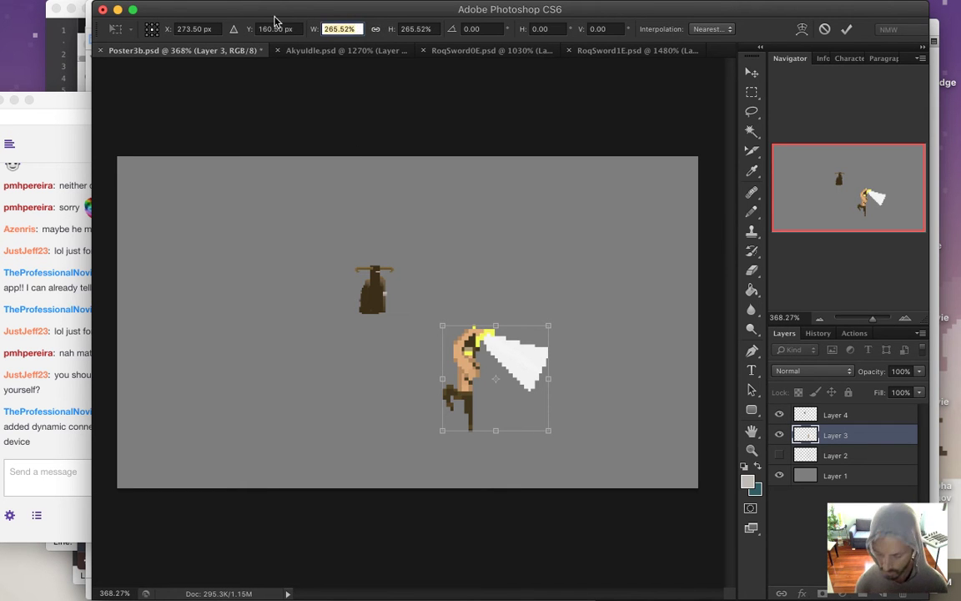
{"action": "type", "text": "250"}
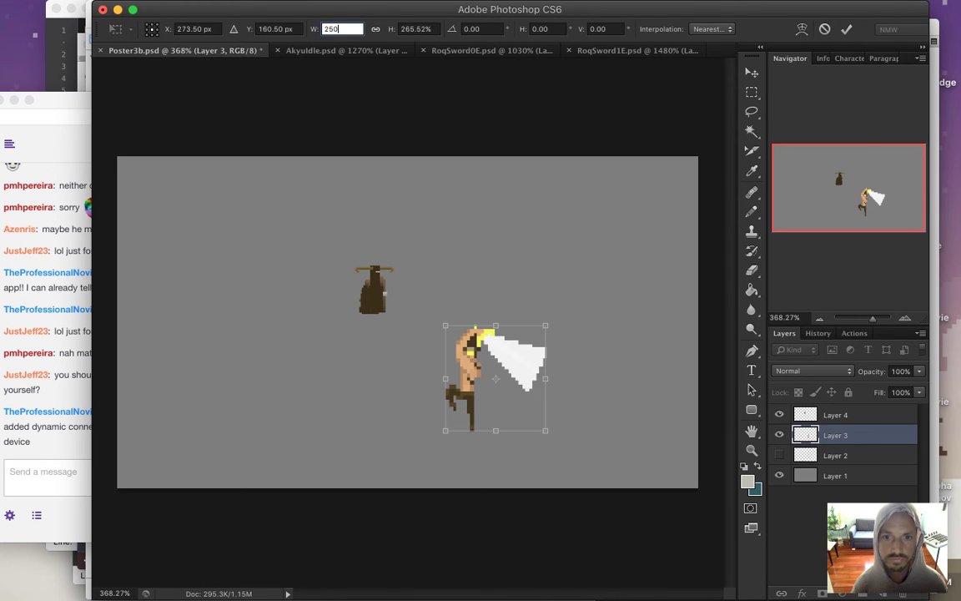
{"action": "key", "text": "Tab"}
{"action": "type", "text": "250"}
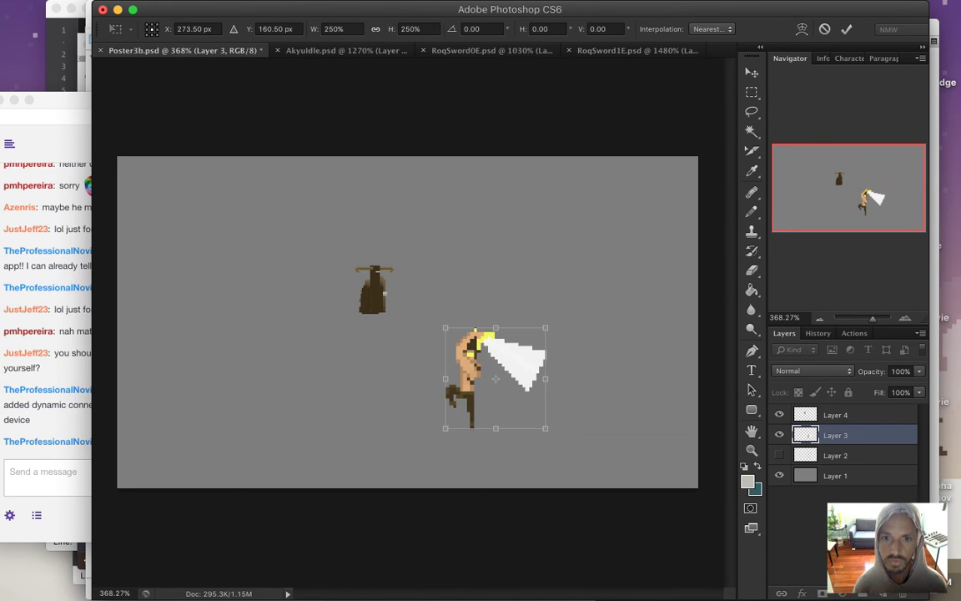
{"action": "left_click", "coordinate": [847, 28]}
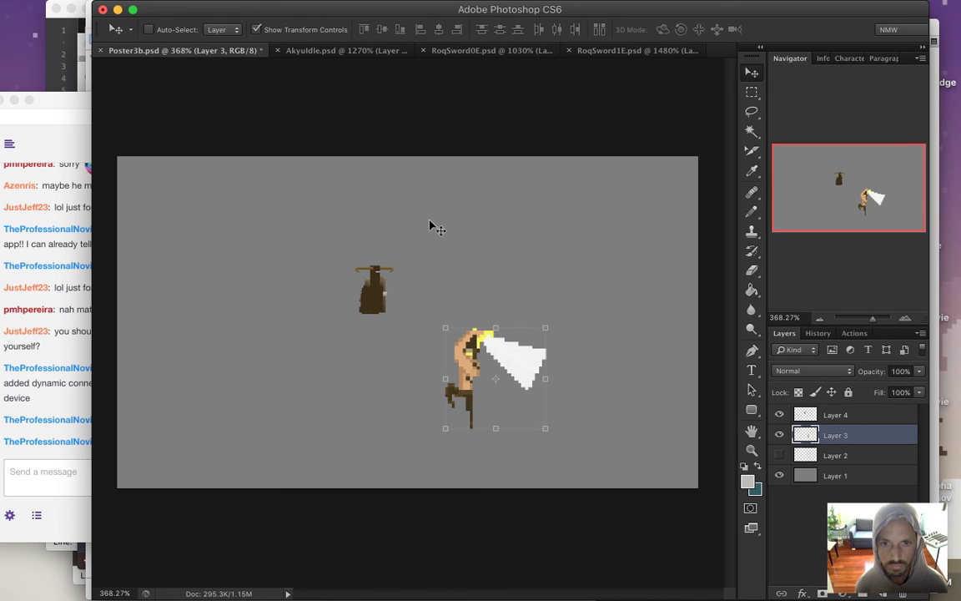
{"action": "key", "text": "m"}
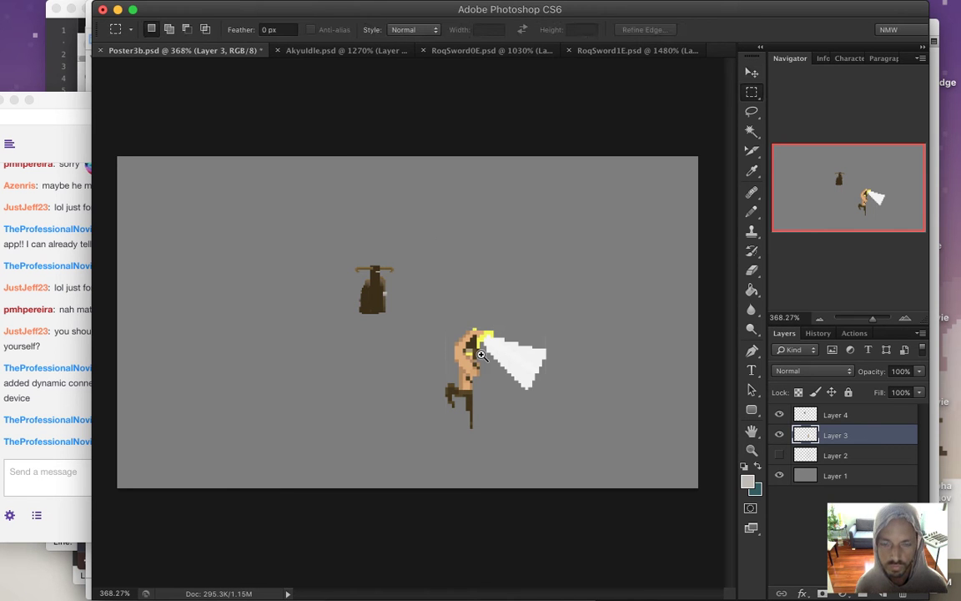
Recolour the end of the yellow strip below the sword-swinging sprite's eye with the adjacent dark brown, using the Pencil tool.
{"action": "scroll", "coordinate": [523, 382], "scroll_direction": "up", "scroll_amount": 3}
{"action": "scroll", "coordinate": [526, 373], "scroll_direction": "up", "scroll_amount": 2}
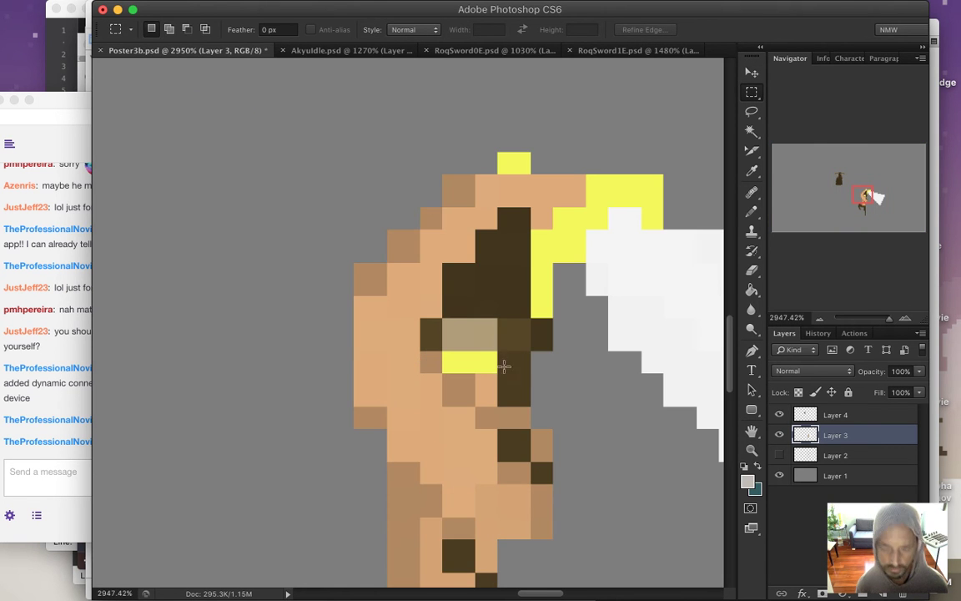
{"action": "key", "text": "i"}
{"action": "left_click", "coordinate": [504, 354]}
{"action": "key", "text": "b"}
{"action": "left_click", "coordinate": [486, 361]}
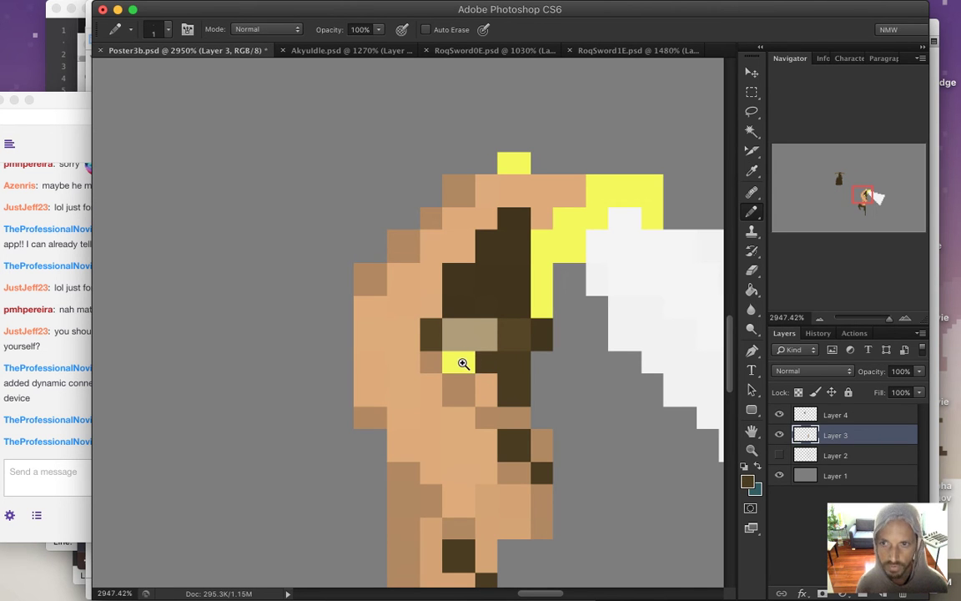
{"action": "key", "text": "super+0"}
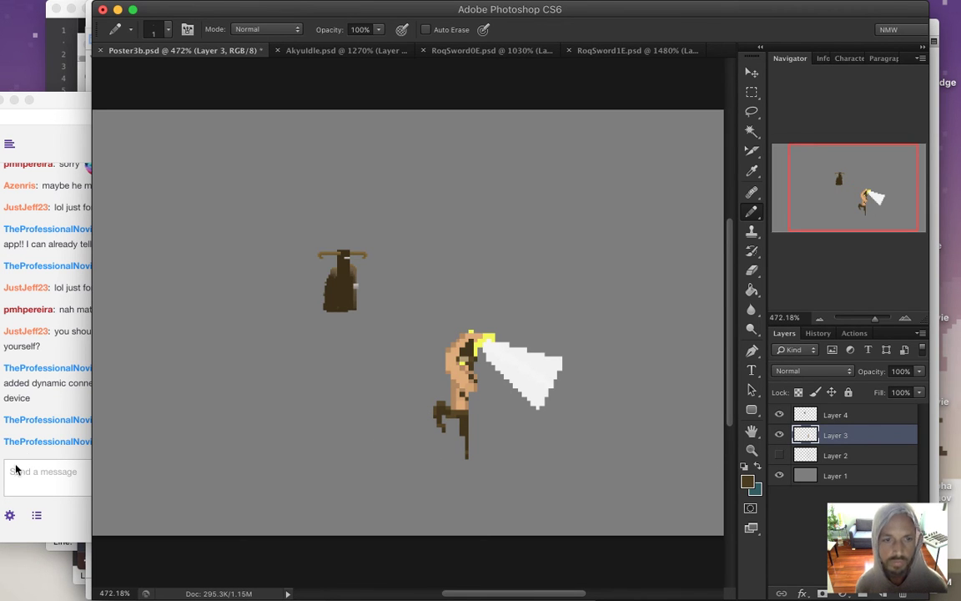
Read the newest messages in the Twitch chat and return to the Poster3b canvas in Photoshop.
{"action": "left_click", "coordinate": [72, 409]}
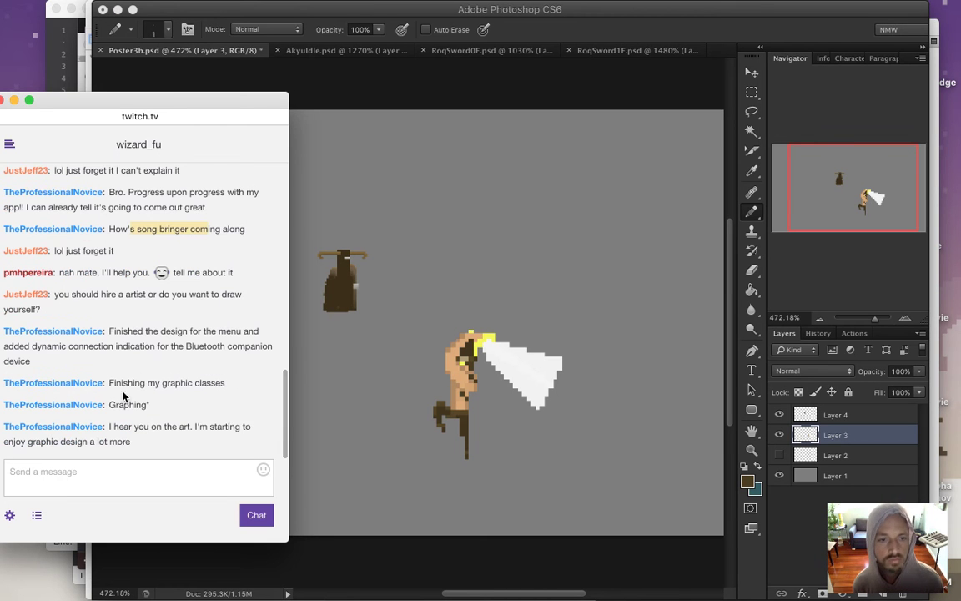
{"action": "left_click", "coordinate": [123, 321]}
{"action": "left_click_drag", "start_coordinate": [124, 321], "coordinate": [171, 433]}
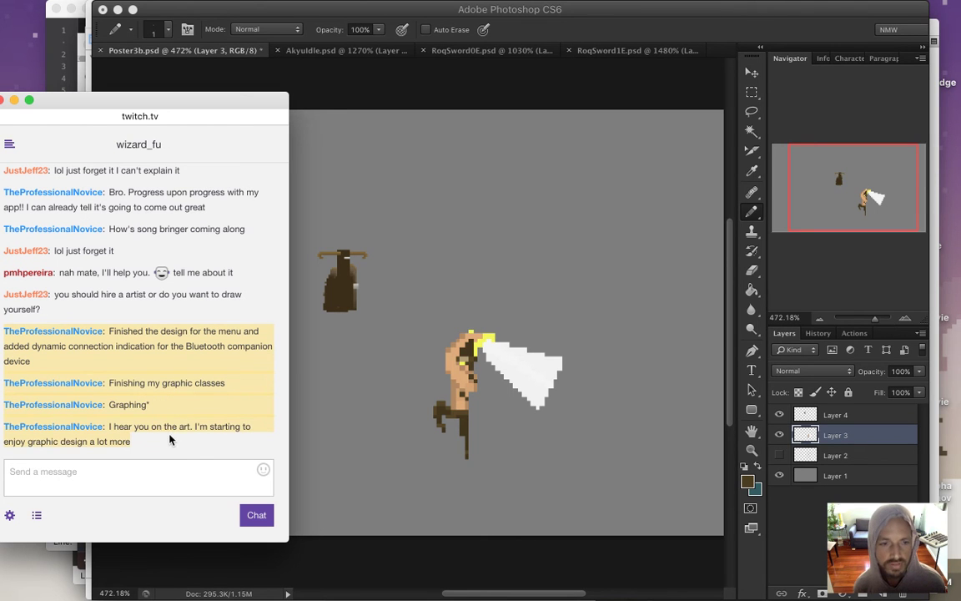
{"action": "left_click", "coordinate": [330, 541]}
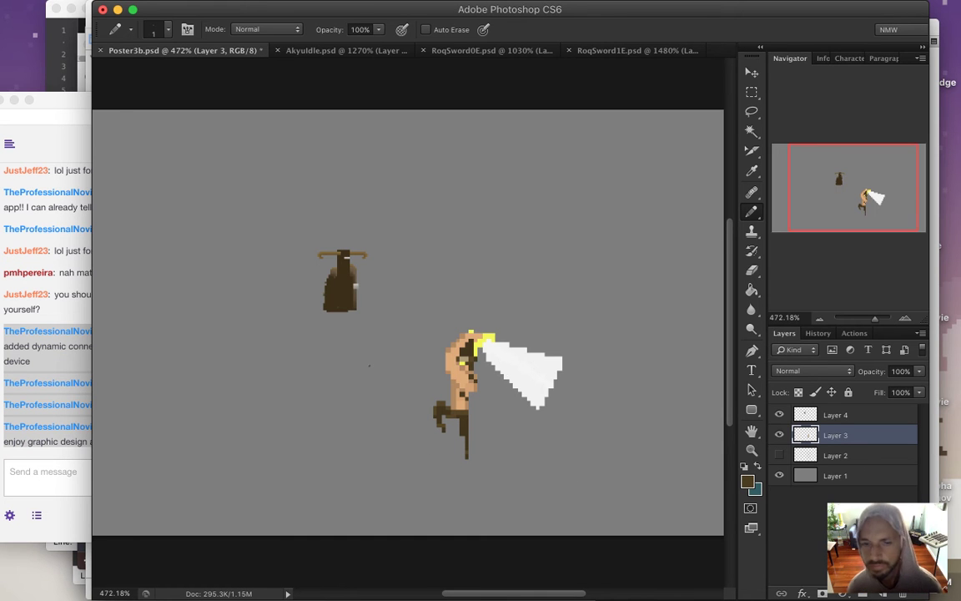
Enlarge the robed sprite on Layer 4 to 250% width and height and apply the transform.
{"action": "scroll", "coordinate": [388, 352], "scroll_direction": "down", "scroll_amount": 3}
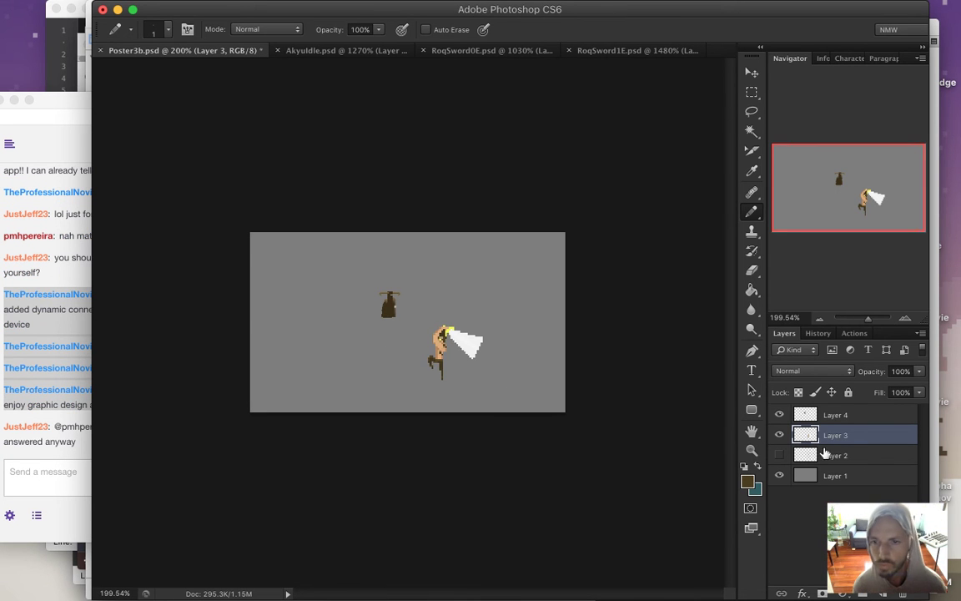
{"action": "left_click", "coordinate": [826, 415]}
{"action": "key", "text": "v"}
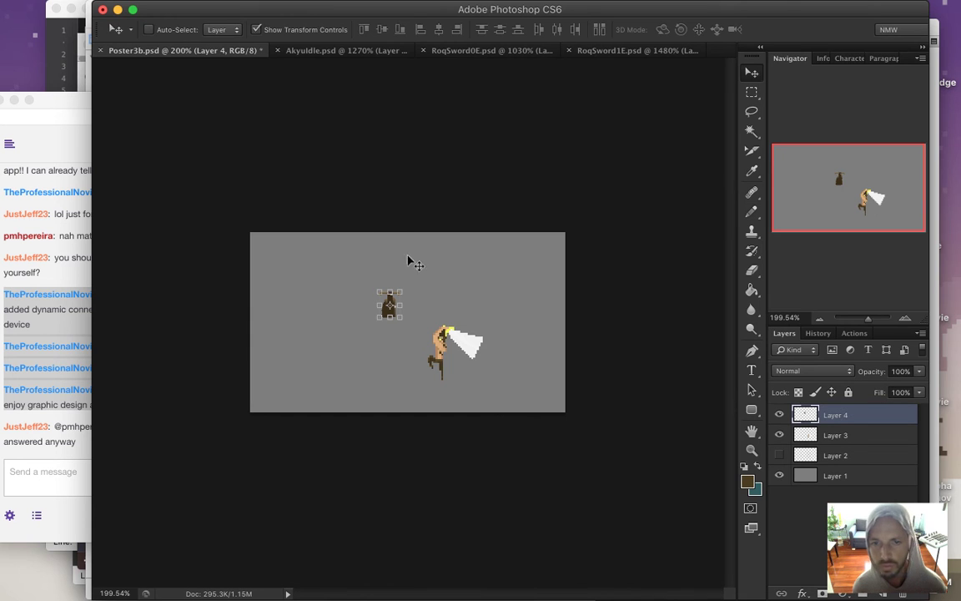
{"action": "key", "text": "ctrl+t"}
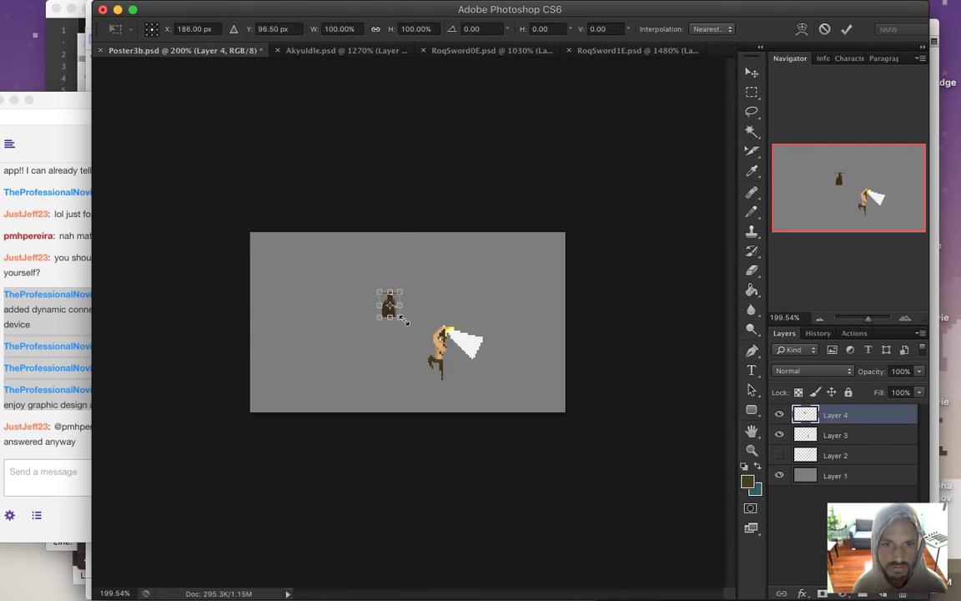
{"action": "left_click_drag", "start_coordinate": [402, 317], "coordinate": [425, 348]}
{"action": "left_click", "coordinate": [356, 29]}
{"action": "type", "text": "250"}
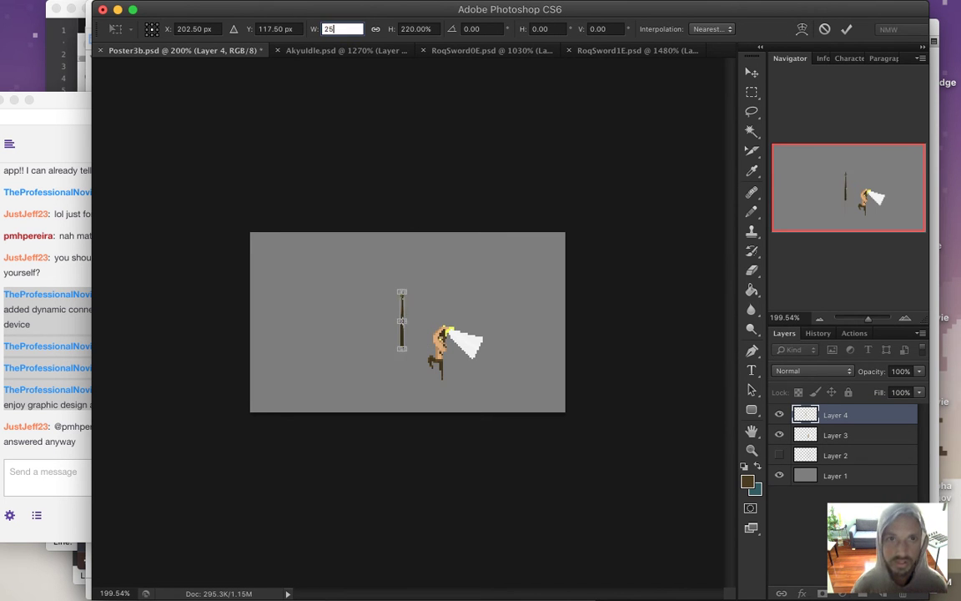
{"action": "key", "text": "Tab"}
{"action": "type", "text": "250"}
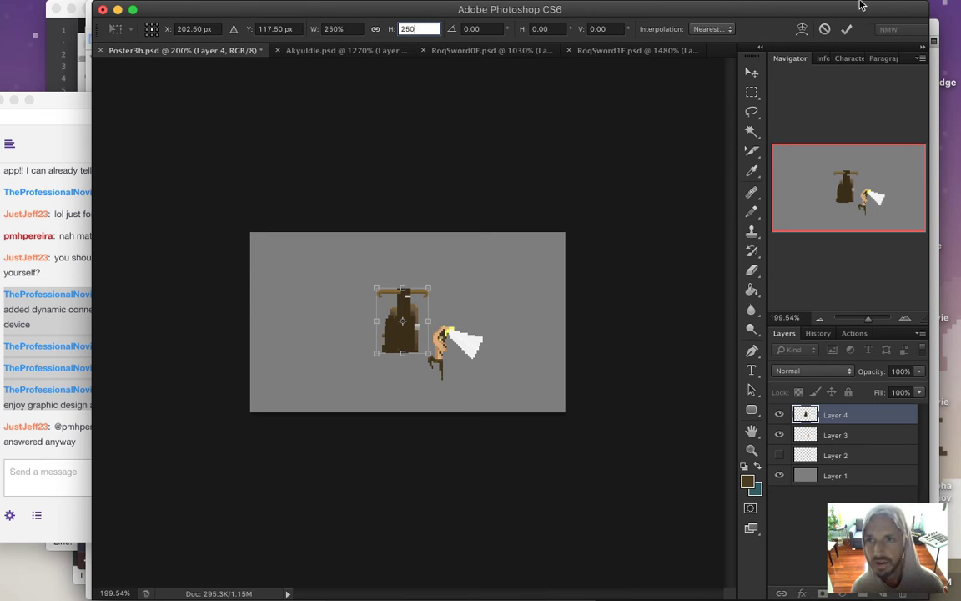
{"action": "left_click", "coordinate": [846, 28]}
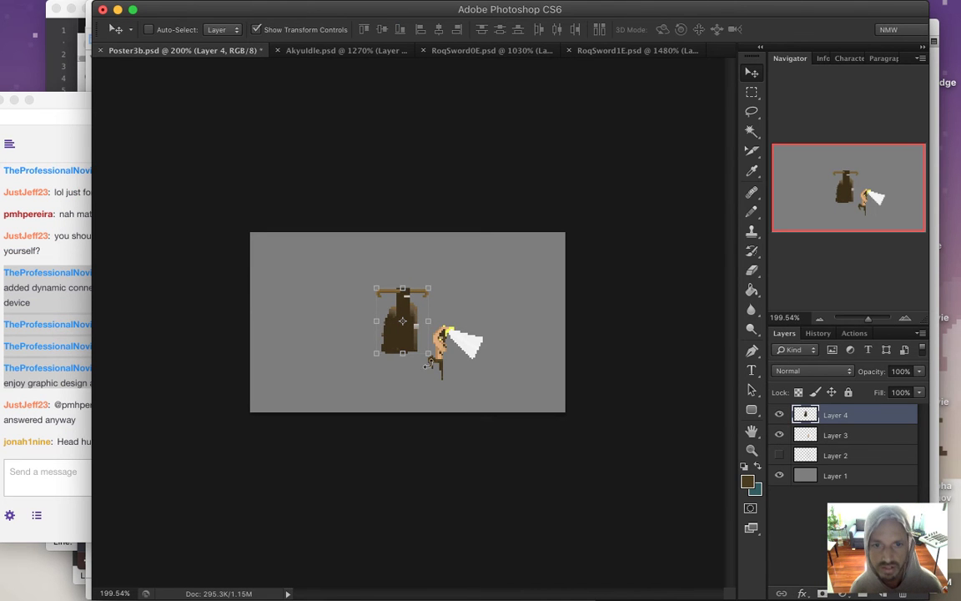
Move the enlarged robed sprite on Layer 4 up and clear of the sword-swinging sprite.
{"action": "left_click_drag", "start_coordinate": [416, 367], "coordinate": [473, 354]}
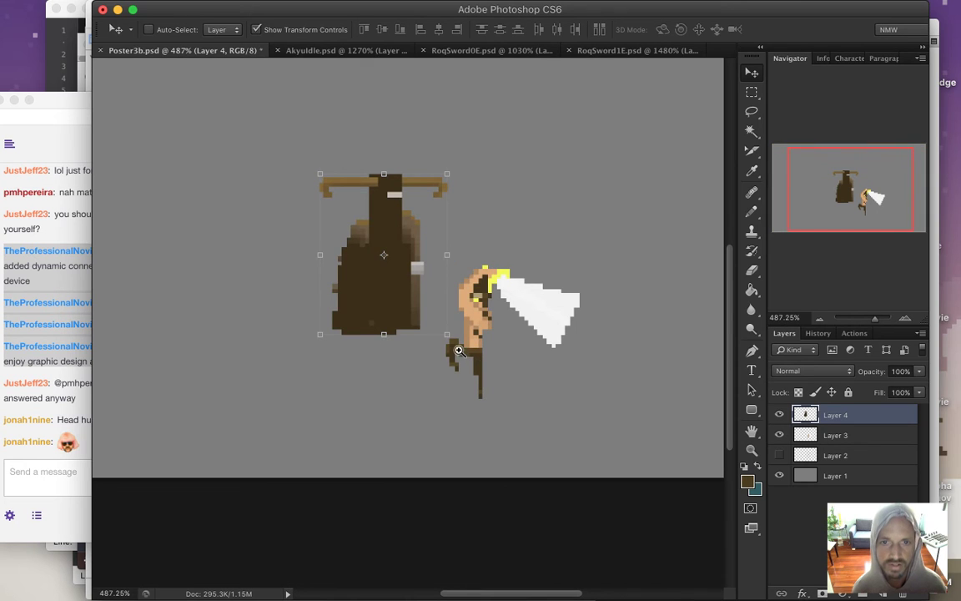
{"action": "left_click_drag", "start_coordinate": [391, 212], "coordinate": [371, 172]}
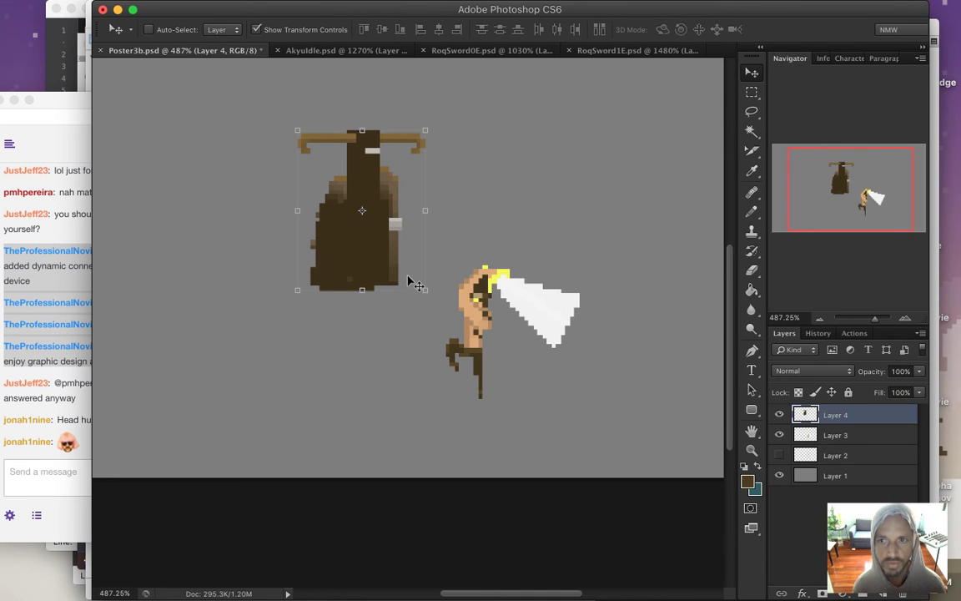
{"action": "left_click_drag", "start_coordinate": [334, 167], "coordinate": [443, 171]}
Redraw the robed sprite's light eye slit centred on the hood, and cover the crossbar end overlapping the hood with dark brown.
{"action": "key", "text": "m"}
{"action": "scroll", "coordinate": [662, 242], "scroll_direction": "up", "scroll_amount": 3}
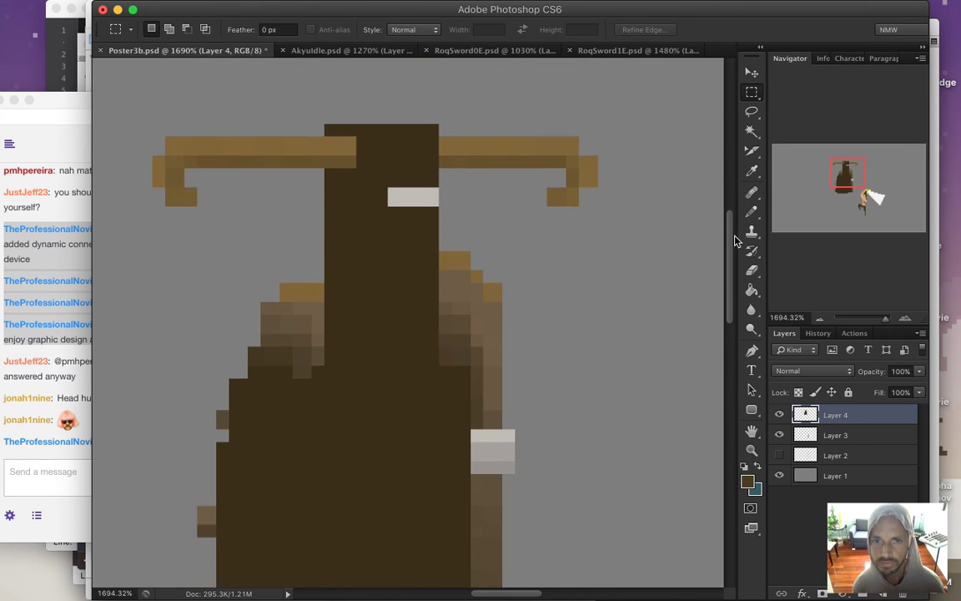
{"action": "key", "text": "i"}
{"action": "left_click", "coordinate": [388, 243]}
{"action": "key", "text": "b"}
{"action": "left_click_drag", "start_coordinate": [377, 248], "coordinate": [348, 247]}
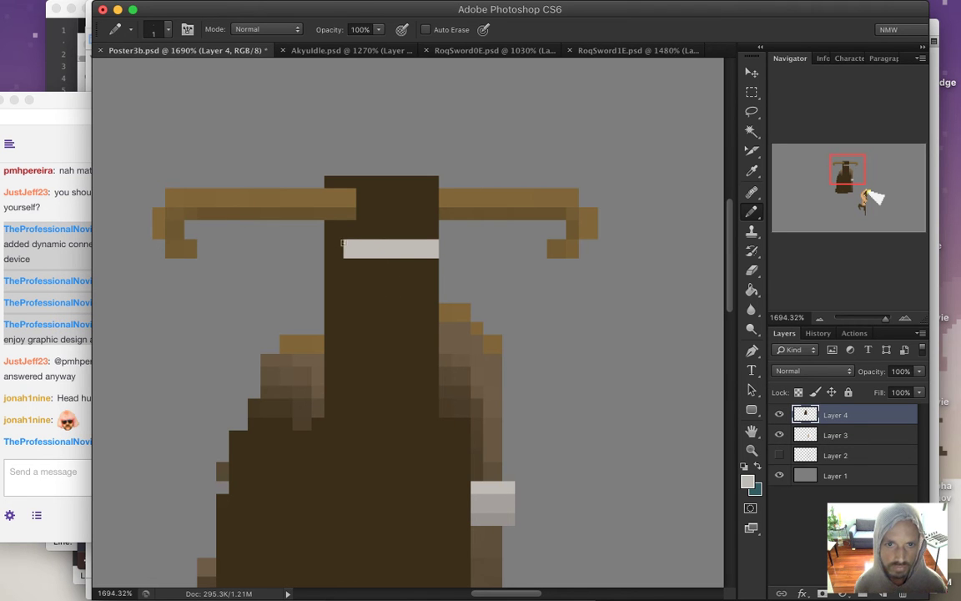
{"action": "left_click", "coordinate": [342, 251], "text": "alt"}
{"action": "left_click_drag", "start_coordinate": [340, 252], "coordinate": [341, 246]}
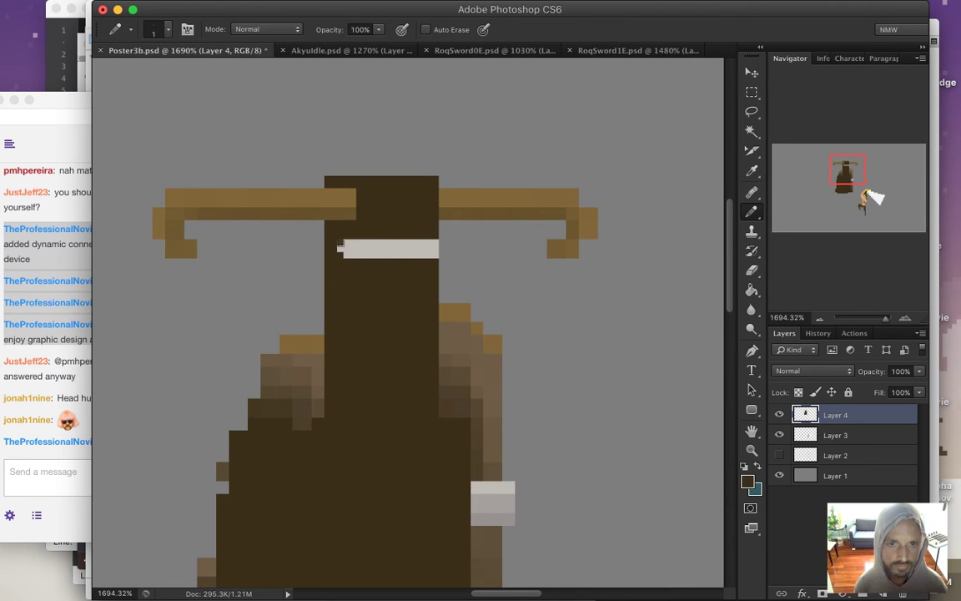
{"action": "left_click_drag", "start_coordinate": [433, 246], "coordinate": [424, 253]}
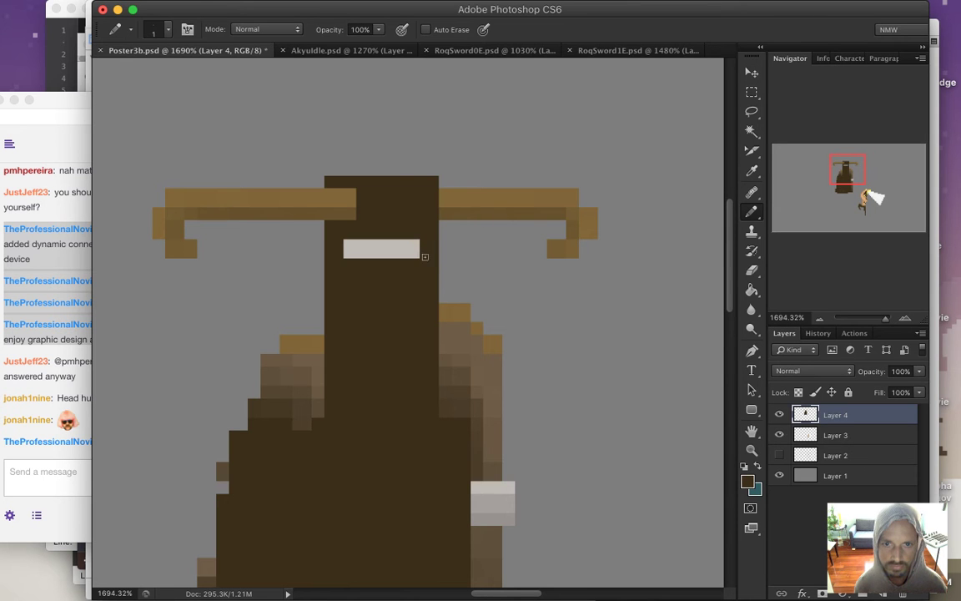
{"action": "left_click", "coordinate": [334, 191], "text": "alt"}
{"action": "mouse_move", "coordinate": [338, 200]}
{"action": "left_mouse_down"}
{"action": "mouse_move", "coordinate": [346, 212]}
{"action": "mouse_move", "coordinate": [338, 207]}
{"action": "mouse_move", "coordinate": [350, 204]}
{"action": "left_mouse_up"}
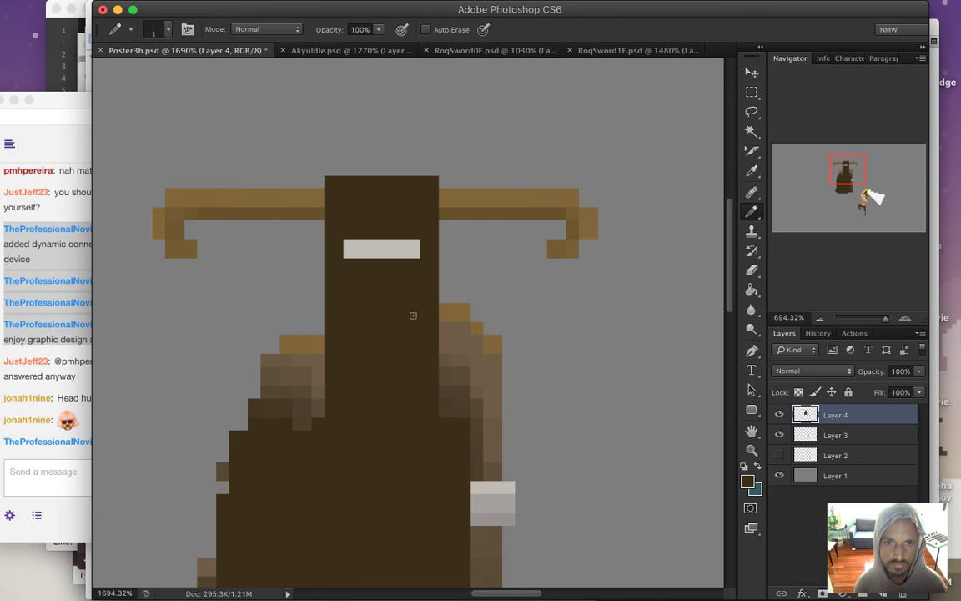
Extend the golden-brown edge along the robed sprite's right shoulder and erase the stepped pixels above it to level the shoulder.
{"action": "left_click", "coordinate": [458, 316], "text": "alt"}
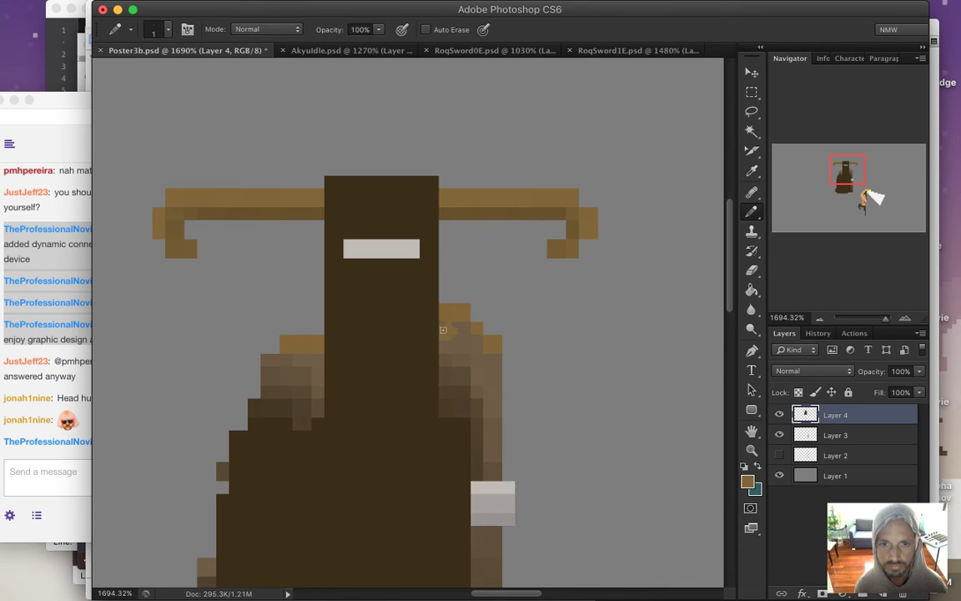
{"action": "left_click_drag", "start_coordinate": [450, 349], "coordinate": [494, 338]}
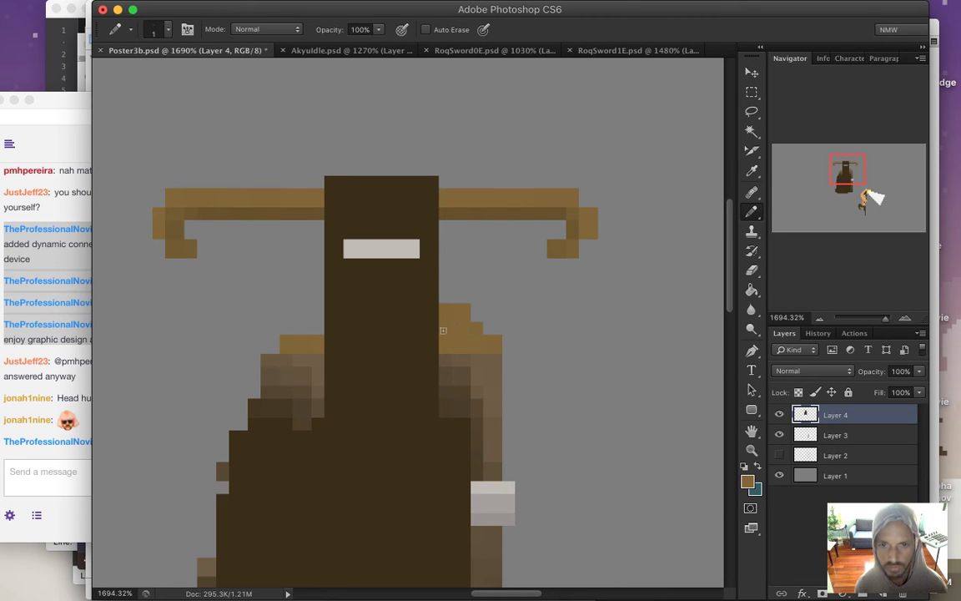
{"action": "left_click", "coordinate": [451, 297], "text": "alt"}
{"action": "key", "text": "e"}
{"action": "left_click", "coordinate": [472, 329]}
{"action": "left_click_drag", "start_coordinate": [471, 329], "coordinate": [456, 328]}
{"action": "left_click", "coordinate": [446, 313]}
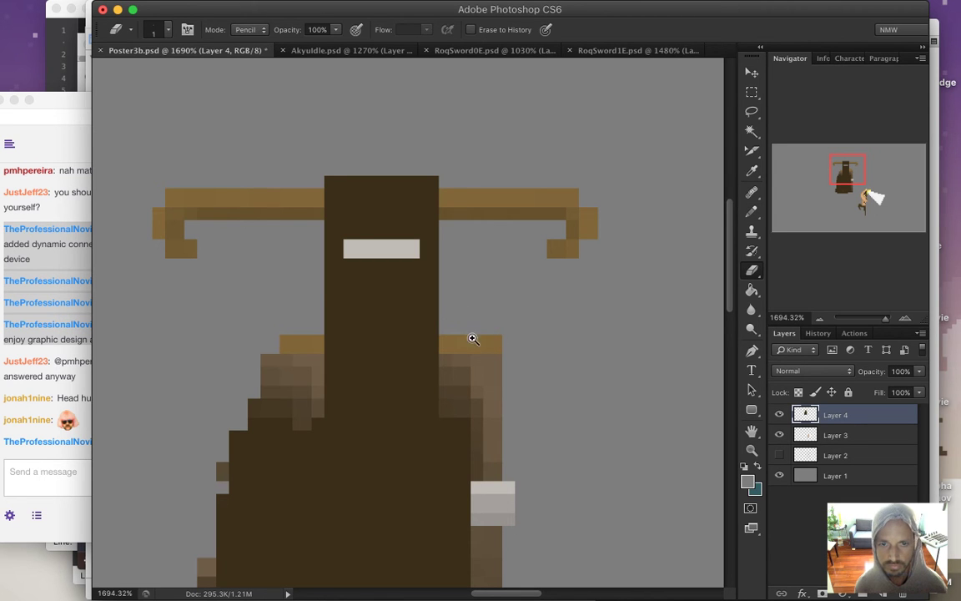
View the whole poster composition, check the Twitch chat for new messages, and return to the Photoshop canvas.
{"action": "scroll", "coordinate": [492, 338], "scroll_direction": "down", "scroll_amount": 3}
{"action": "scroll", "coordinate": [513, 388], "scroll_direction": "down", "scroll_amount": 2}
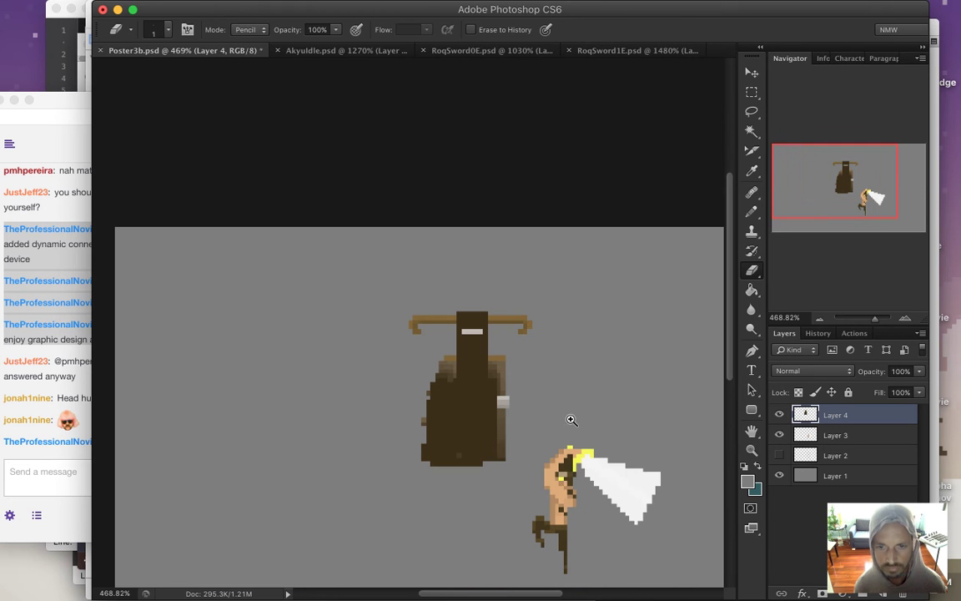
{"action": "left_click_drag", "start_coordinate": [581, 381], "coordinate": [548, 303]}
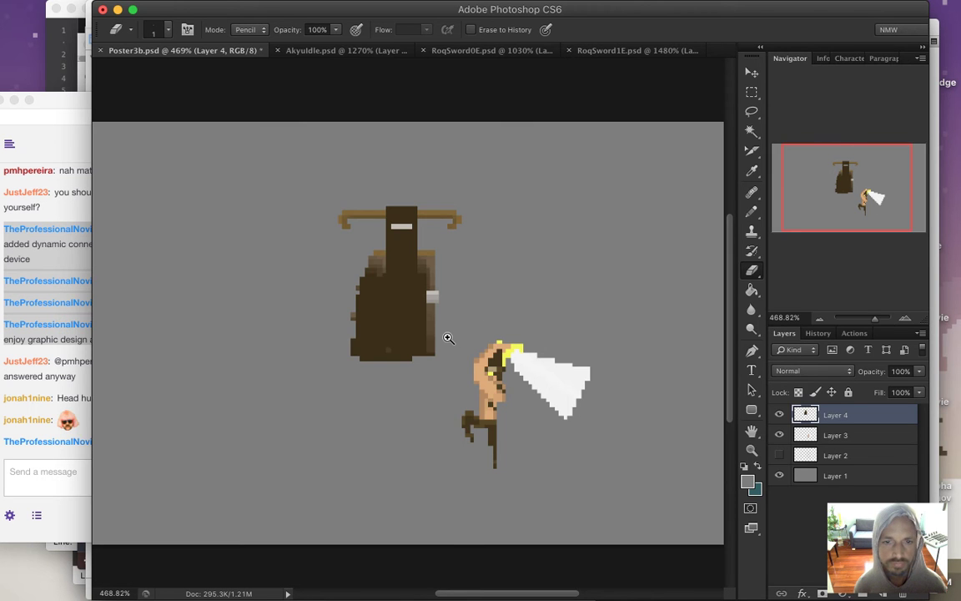
{"action": "scroll", "coordinate": [455, 384], "scroll_direction": "down", "scroll_amount": 3}
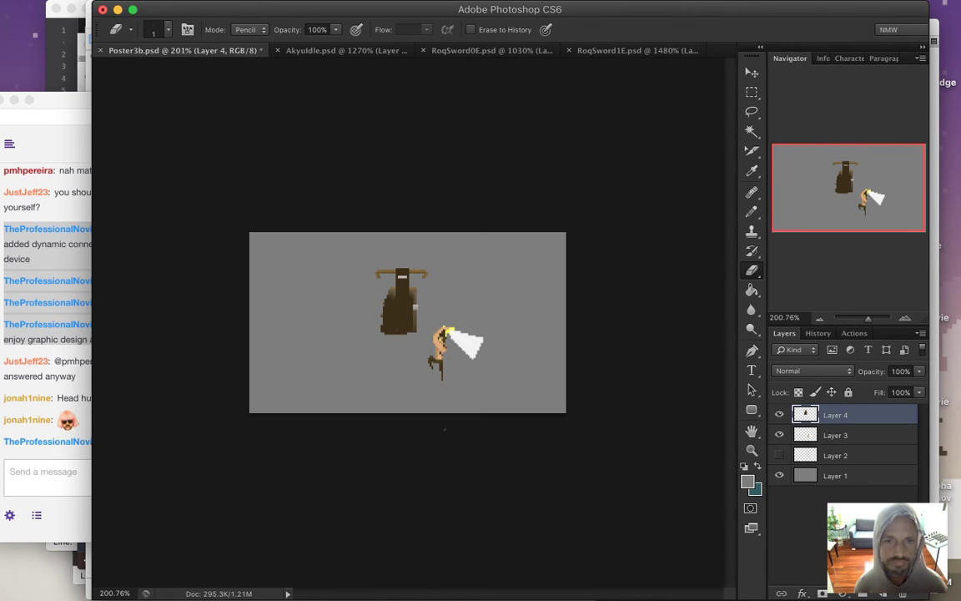
{"action": "left_click", "coordinate": [75, 469]}
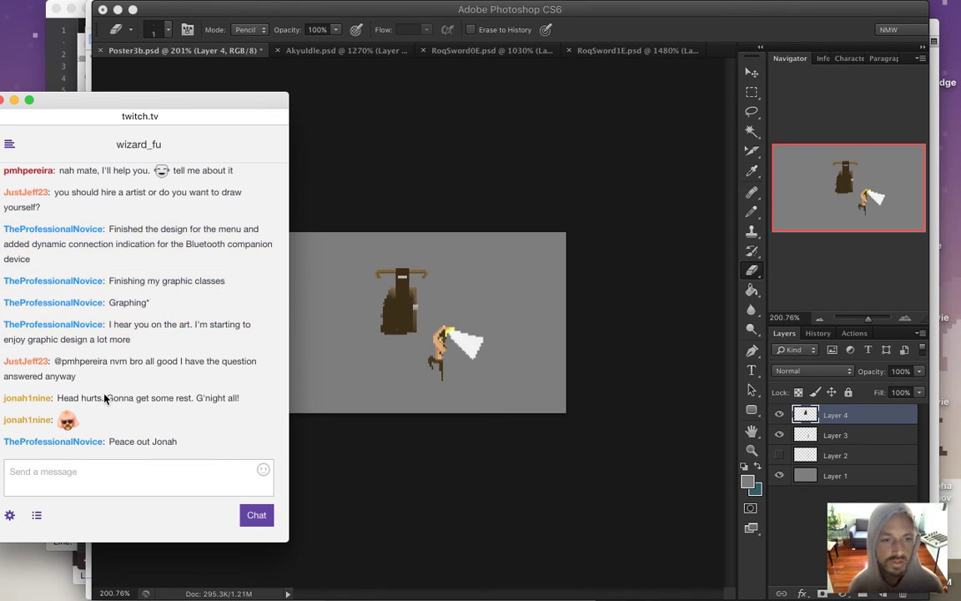
{"action": "left_click", "coordinate": [454, 476]}
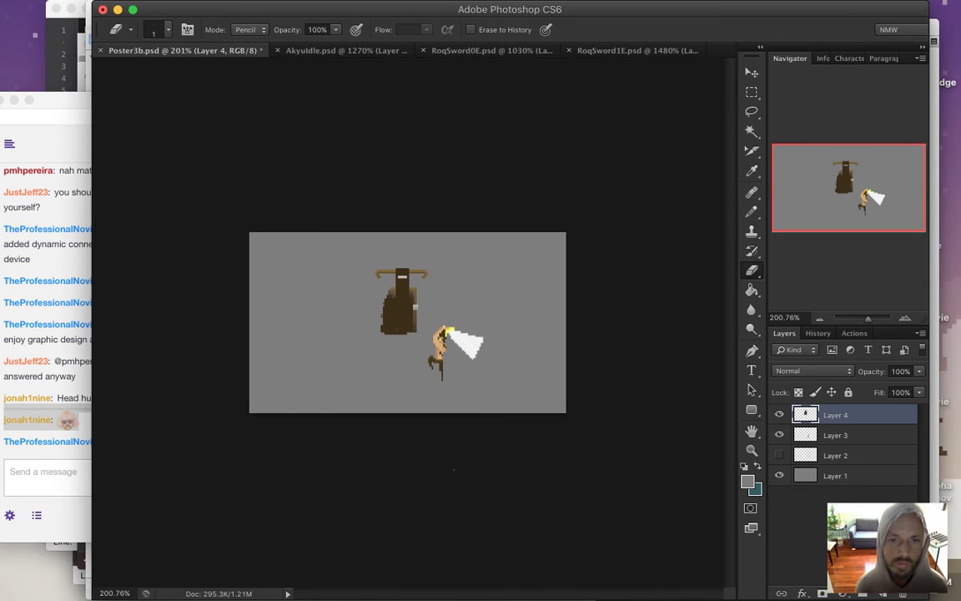
{"action": "left_click", "coordinate": [437, 357]}
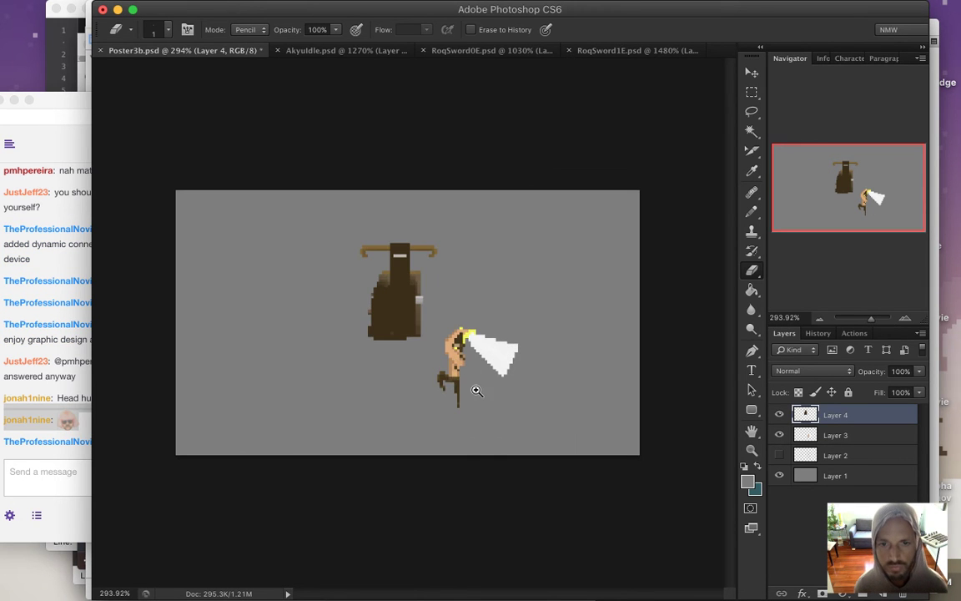
{"action": "left_click", "coordinate": [459, 382]}
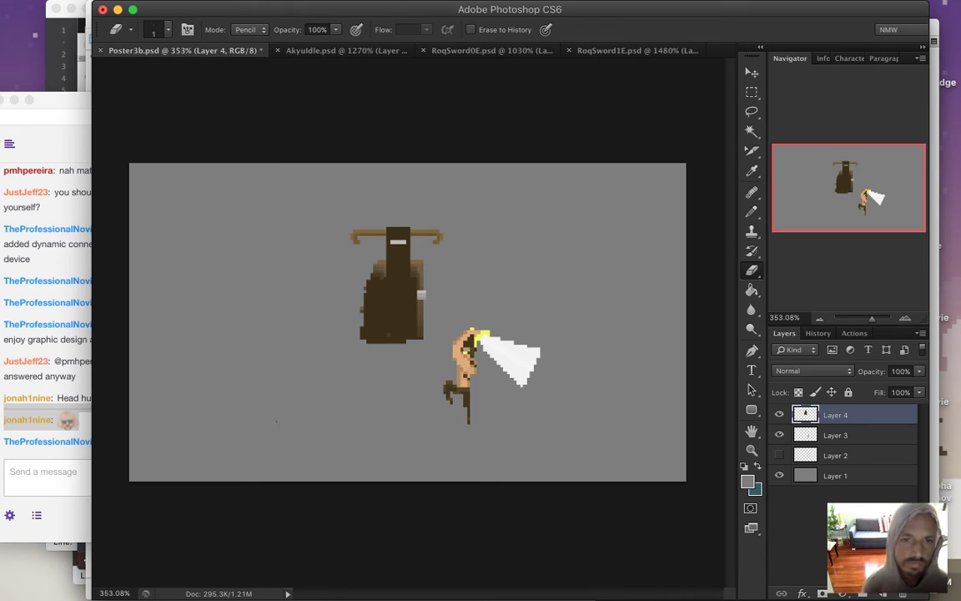
{"action": "left_click", "coordinate": [409, 342]}
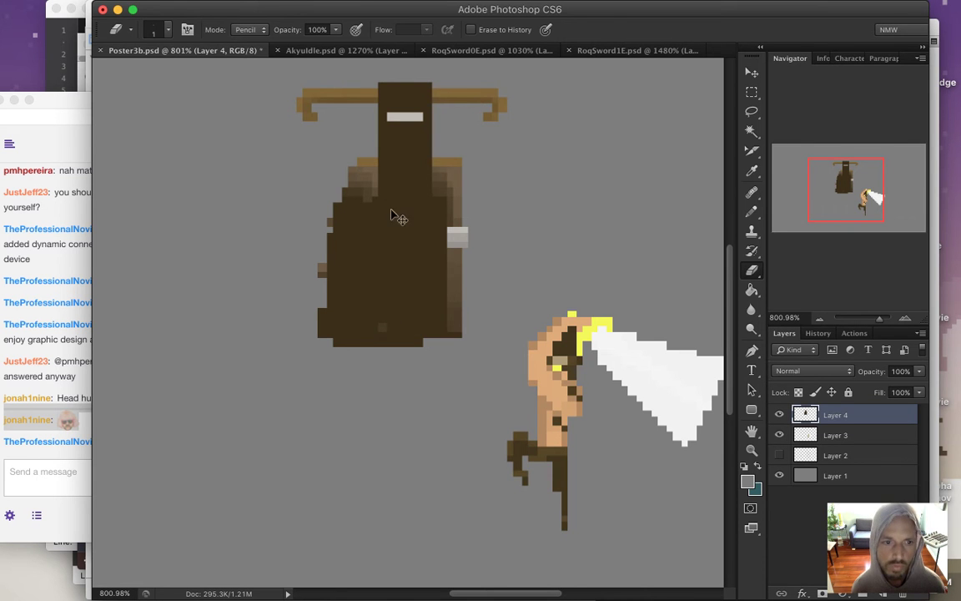
{"action": "left_click_drag", "start_coordinate": [395, 210], "coordinate": [414, 232]}
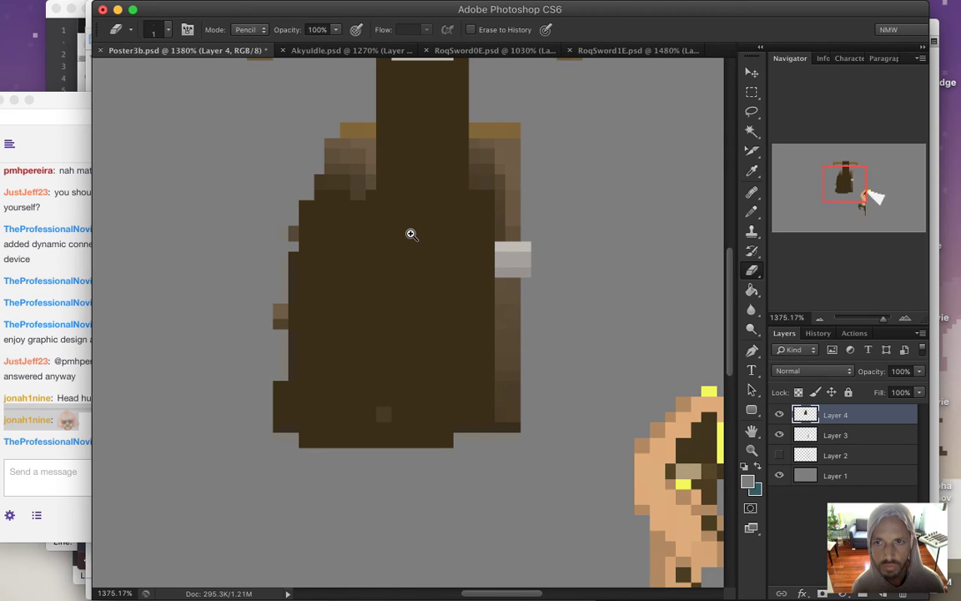
{"action": "left_click_drag", "start_coordinate": [412, 240], "coordinate": [350, 272]}
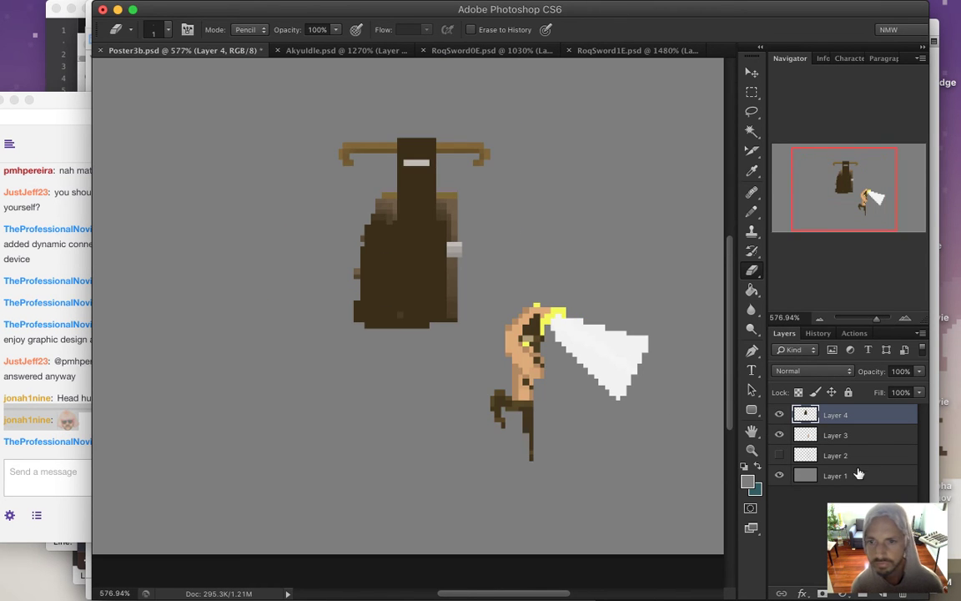
Set the opacity of Layer 4 with the robed sprite to 50%.
{"action": "left_click", "coordinate": [870, 436]}
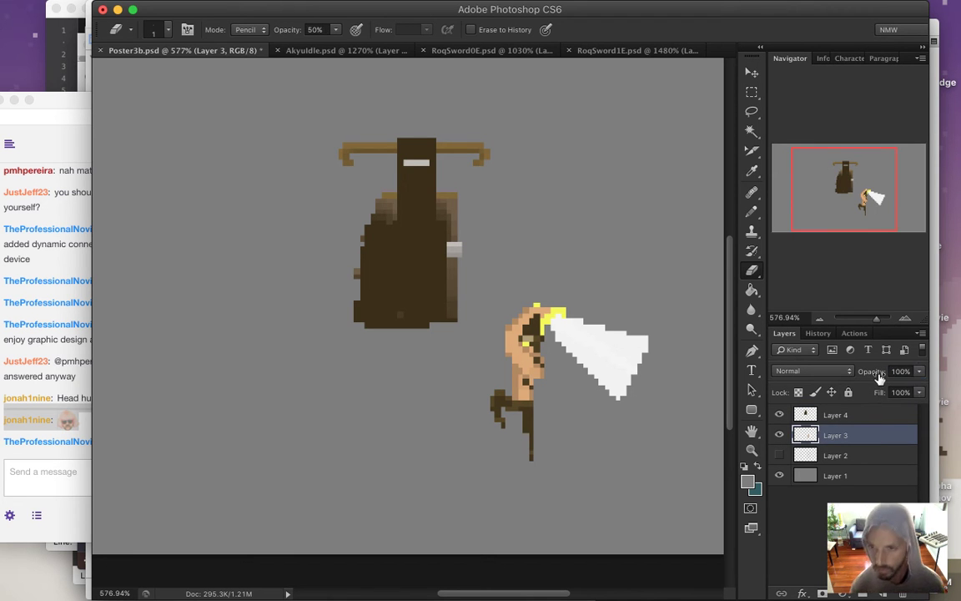
{"action": "left_click", "coordinate": [822, 416]}
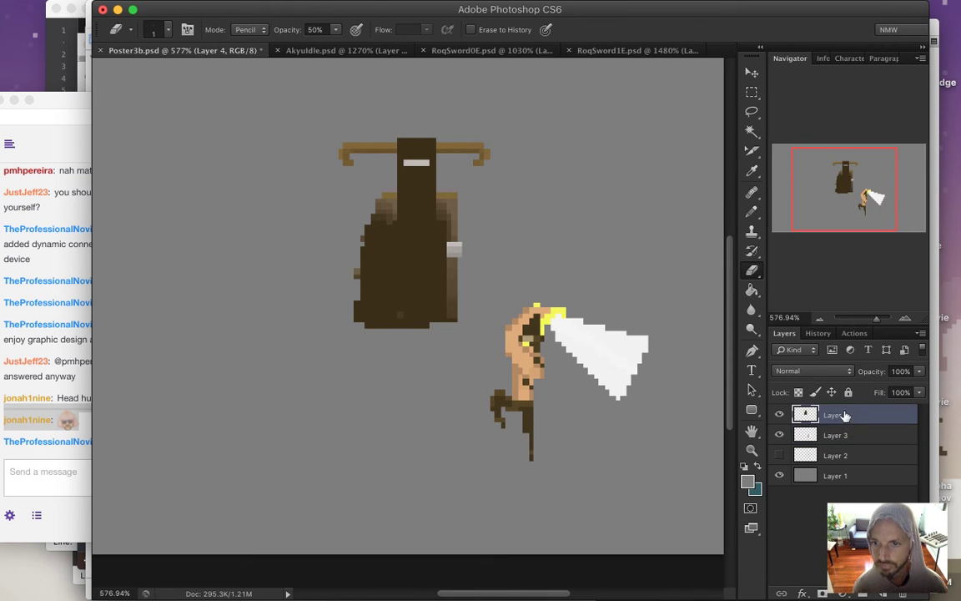
{"action": "key", "text": "m"}
{"action": "key", "text": "5"}
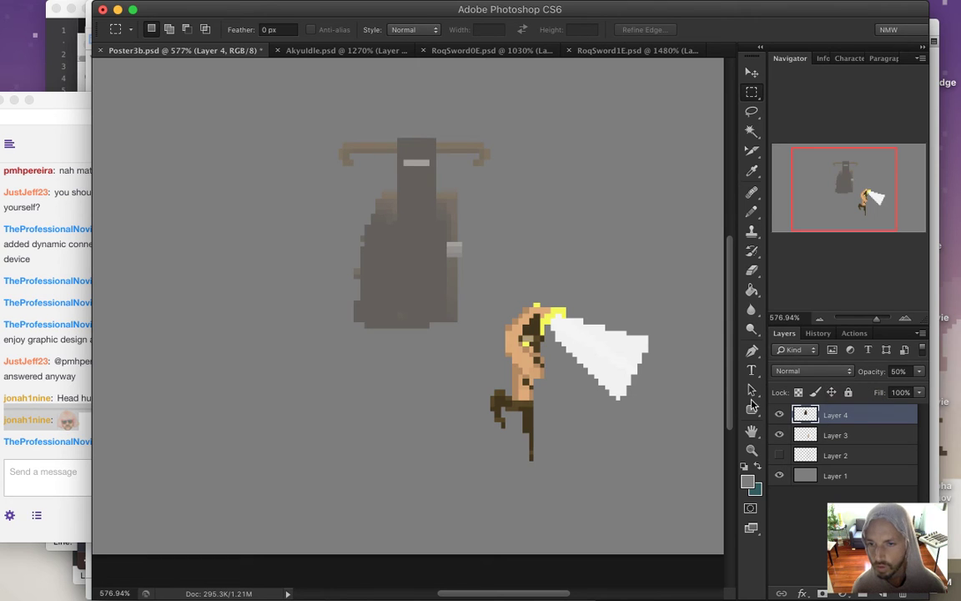
Set the opacity of Layer 3 with the sword-wielding sprite to 50%.
{"action": "left_click", "coordinate": [848, 433]}
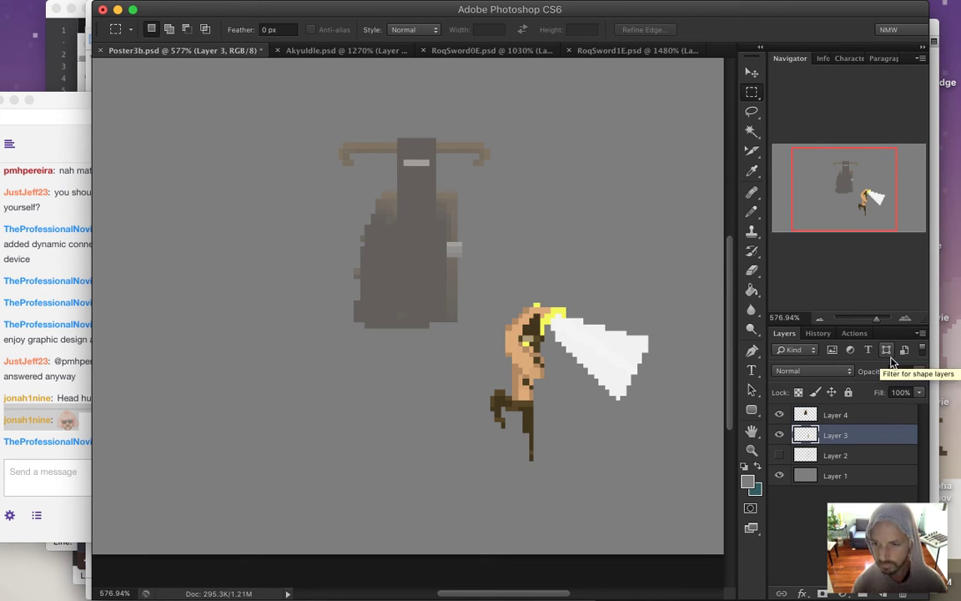
{"action": "key", "text": "5"}
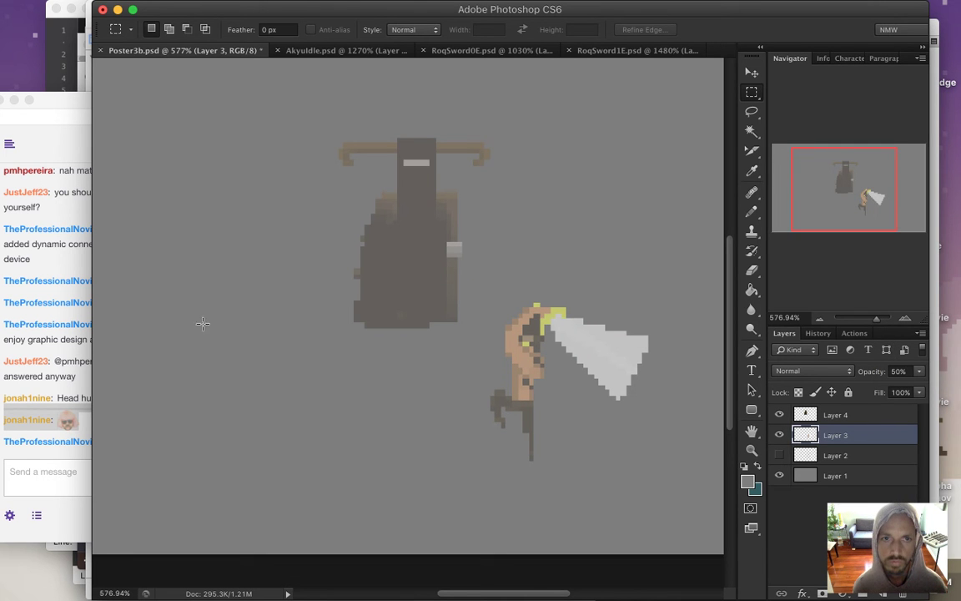
{"action": "left_click_drag", "start_coordinate": [473, 234], "coordinate": [489, 236]}
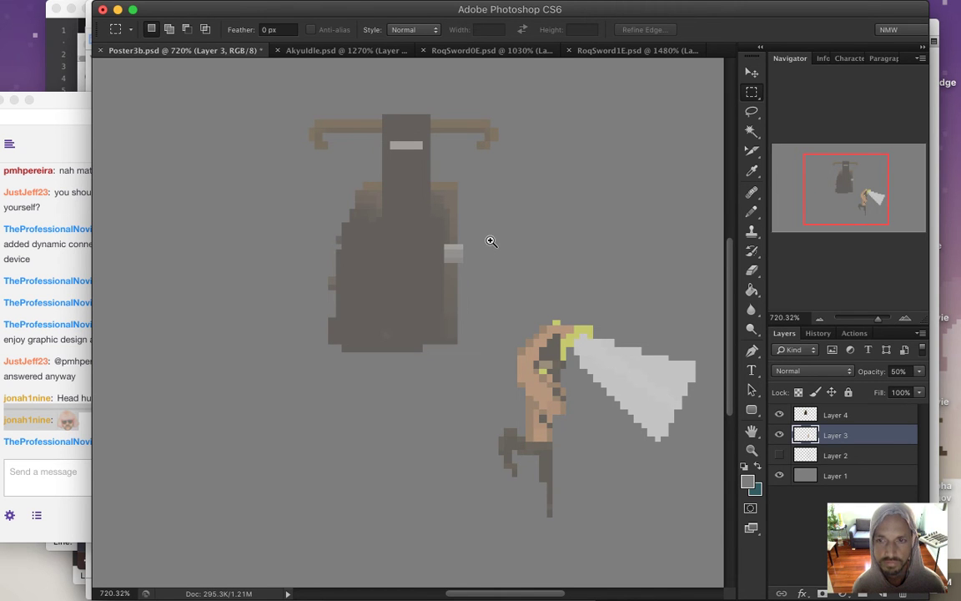
Make Layer 2 the active layer and turn its visibility on.
{"action": "left_click", "coordinate": [807, 457]}
{"action": "left_click", "coordinate": [779, 456]}
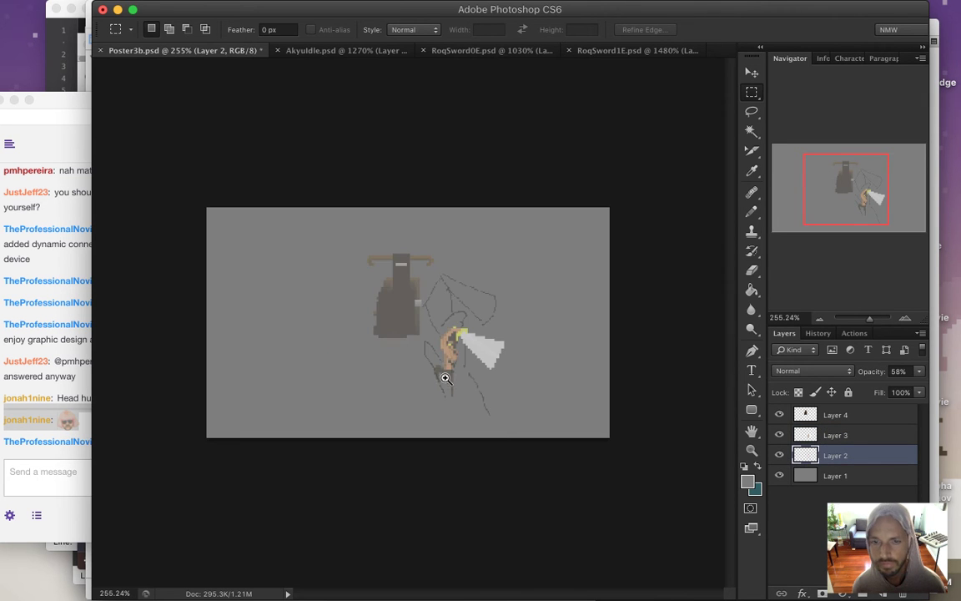
{"action": "left_click_drag", "start_coordinate": [440, 329], "coordinate": [399, 339]}
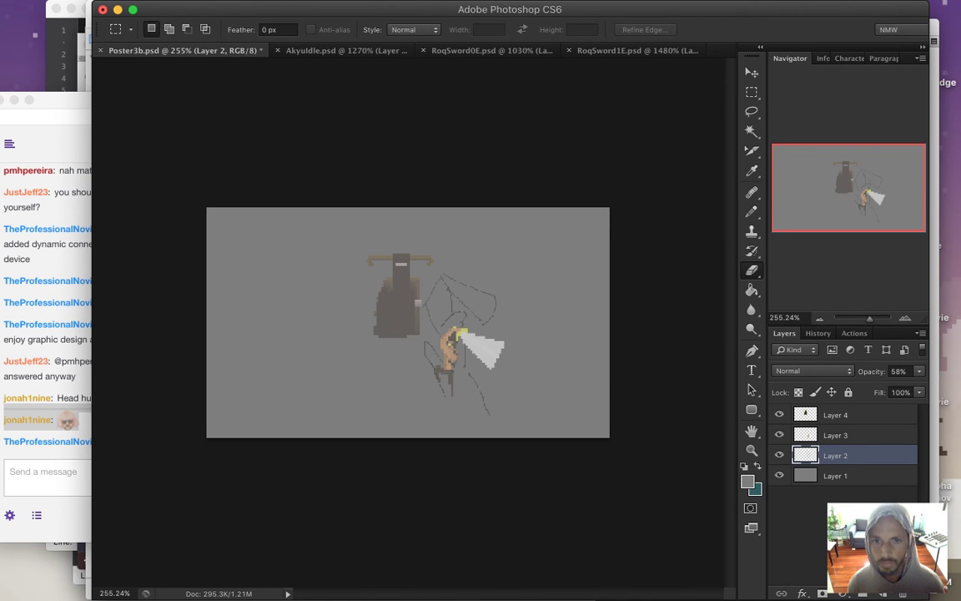
Erase all the old sketch lines around the sword-wielding sprite on Layer 2 with a 15 px eraser.
{"action": "key", "text": "e"}
{"action": "key", "text": "bracketright"}
{"action": "key", "text": "bracketright"}
{"action": "key", "text": "bracketright"}
{"action": "key", "text": "bracketright"}
{"action": "key", "text": "bracketright"}
{"action": "key", "text": "bracketright"}
{"action": "key", "text": "bracketright"}
{"action": "key", "text": "bracketright"}
{"action": "key", "text": "bracketright"}
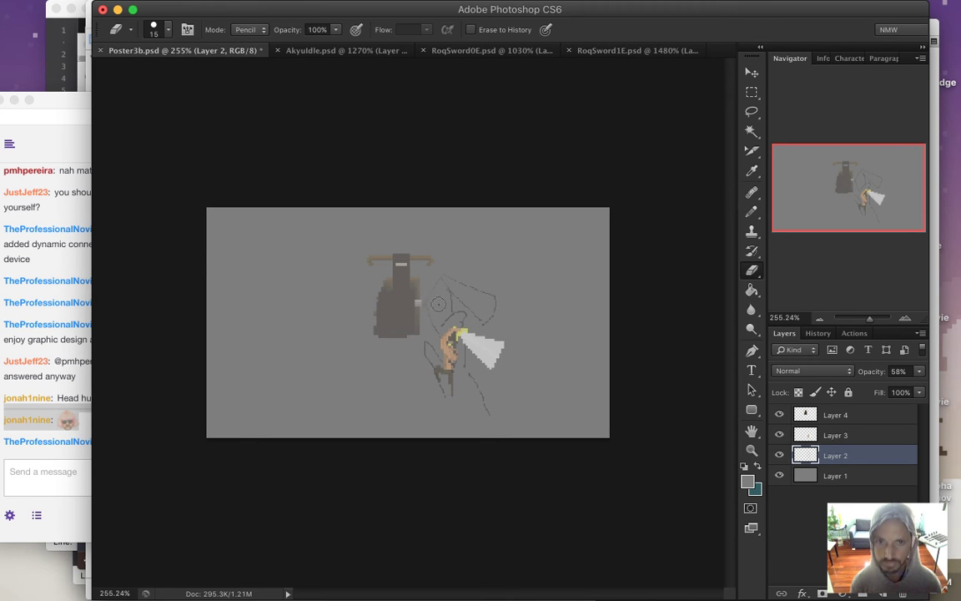
{"action": "mouse_move", "coordinate": [428, 356]}
{"action": "left_mouse_down"}
{"action": "mouse_move", "coordinate": [449, 411]}
{"action": "mouse_move", "coordinate": [451, 359]}
{"action": "mouse_move", "coordinate": [493, 421]}
{"action": "mouse_move", "coordinate": [454, 323]}
{"action": "mouse_move", "coordinate": [442, 326]}
{"action": "mouse_move", "coordinate": [473, 319]}
{"action": "mouse_move", "coordinate": [459, 315]}
{"action": "mouse_move", "coordinate": [450, 292]}
{"action": "mouse_move", "coordinate": [489, 319]}
{"action": "mouse_move", "coordinate": [494, 309]}
{"action": "mouse_move", "coordinate": [451, 278]}
{"action": "left_mouse_up"}
Pick dark grey #414141 for the 1 px Pencil and sketch the outline of the sprite's bent leg on Layer 2.
{"action": "key", "text": "b"}
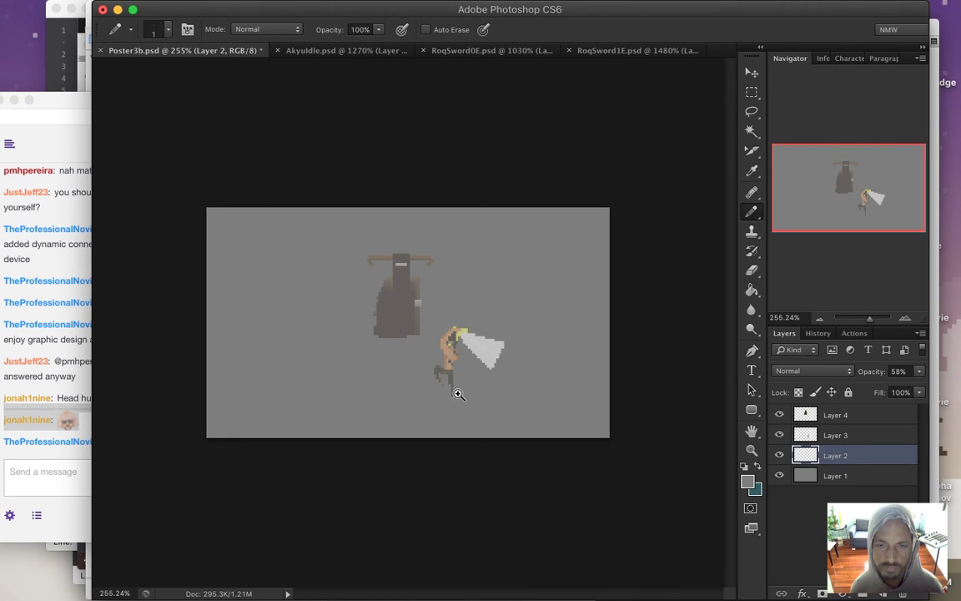
{"action": "left_click", "coordinate": [420, 357]}
{"action": "left_click", "coordinate": [449, 373]}
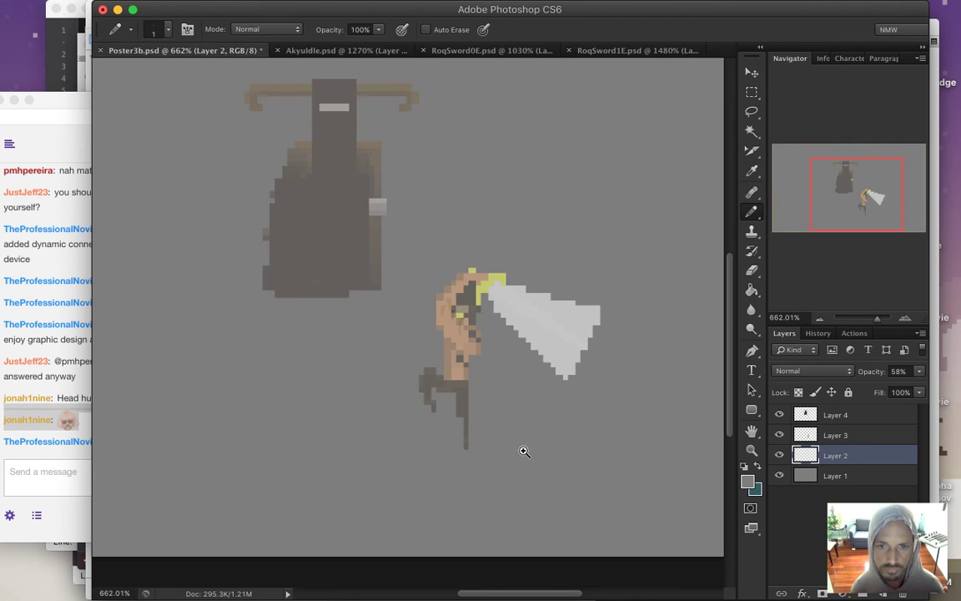
{"action": "left_click", "coordinate": [470, 419]}
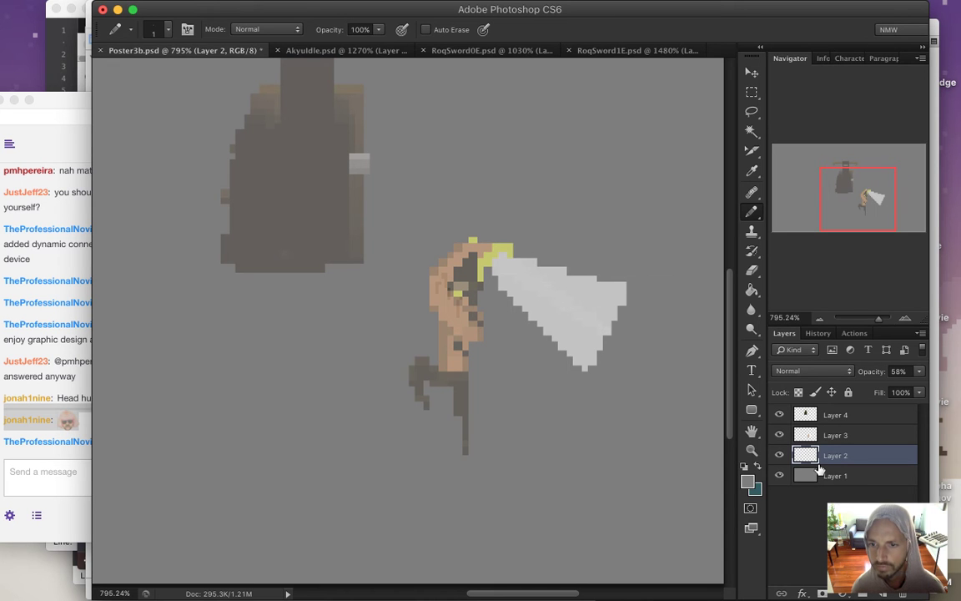
{"action": "left_click", "coordinate": [750, 486]}
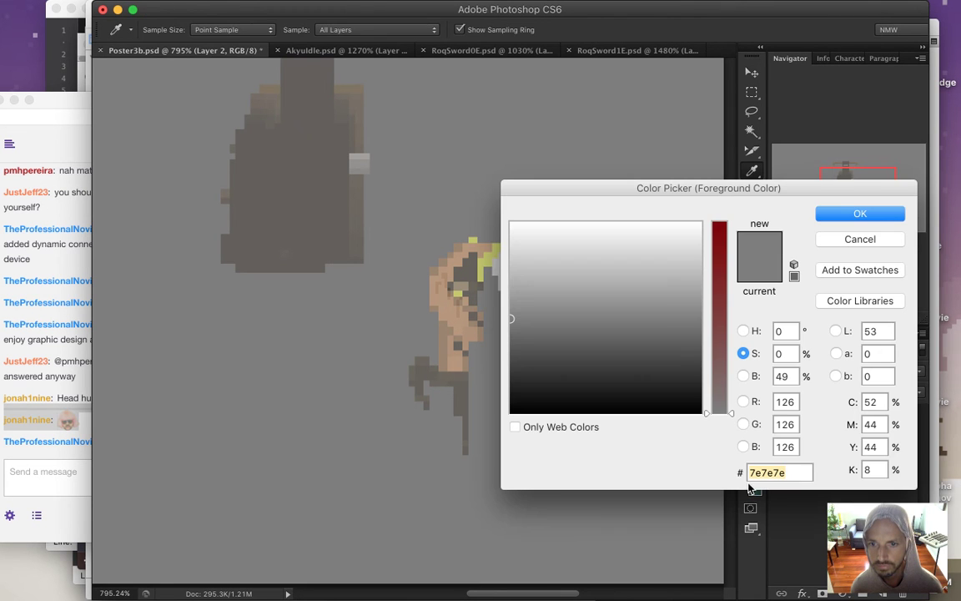
{"action": "left_click", "coordinate": [511, 363]}
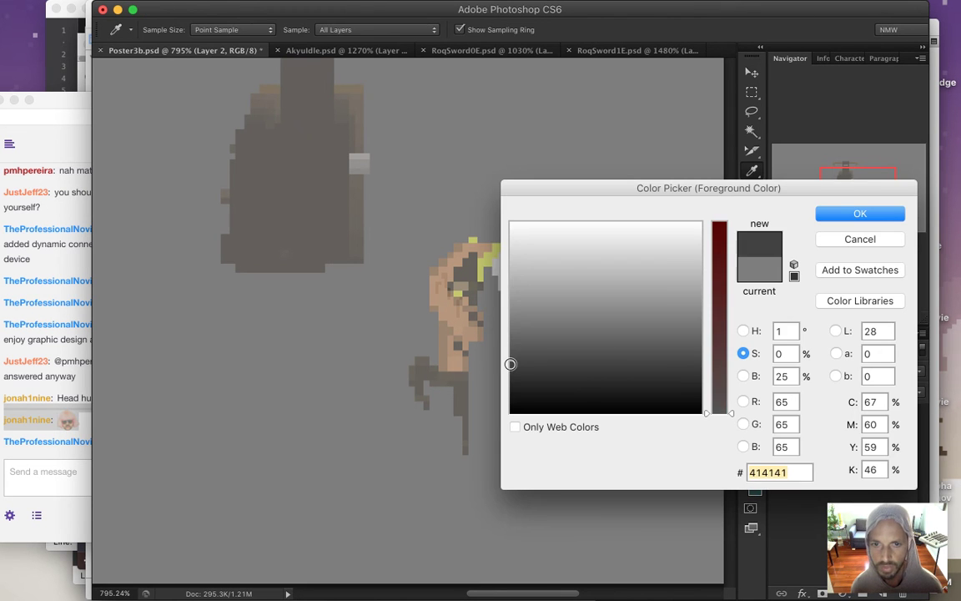
{"action": "left_click", "coordinate": [842, 214]}
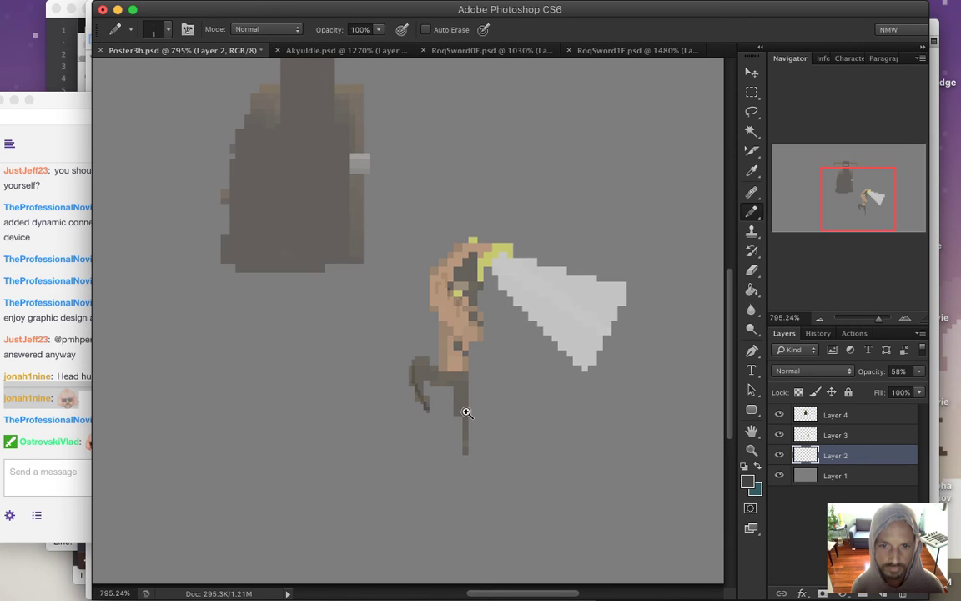
{"action": "scroll", "coordinate": [444, 404], "scroll_direction": "up", "scroll_amount": 2}
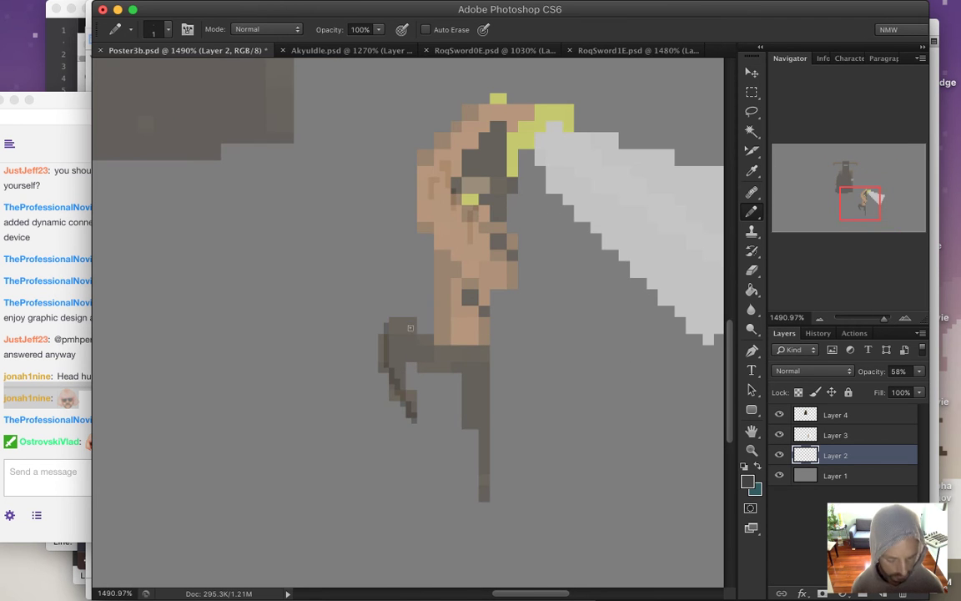
{"action": "left_click_drag", "start_coordinate": [387, 319], "coordinate": [436, 344]}
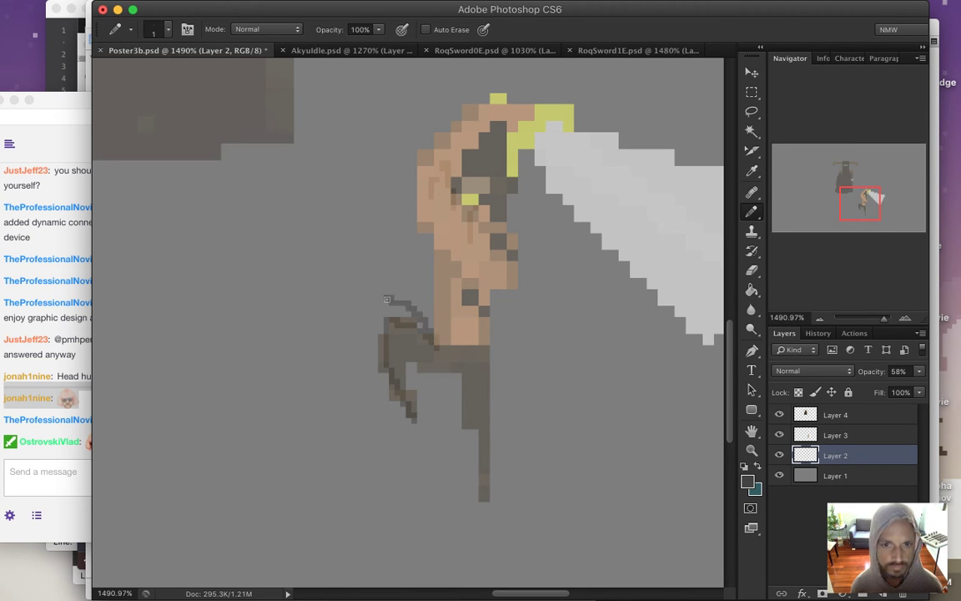
Reduce the eraser to 1 px and erase the stray sketch pixels inside the bent leg's outline.
{"action": "key", "text": "e"}
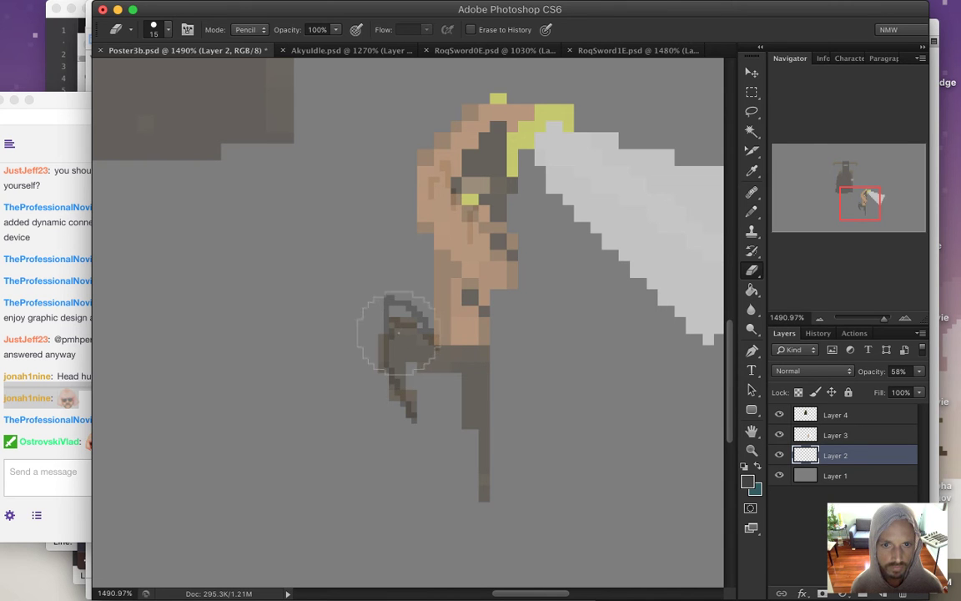
{"action": "key", "text": "bracketleft"}
{"action": "key", "text": "bracketleft"}
{"action": "key", "text": "bracketleft"}
{"action": "key", "text": "bracketleft"}
{"action": "key", "text": "bracketleft"}
{"action": "key", "text": "bracketleft"}
{"action": "key", "text": "bracketleft"}
{"action": "key", "text": "bracketleft"}
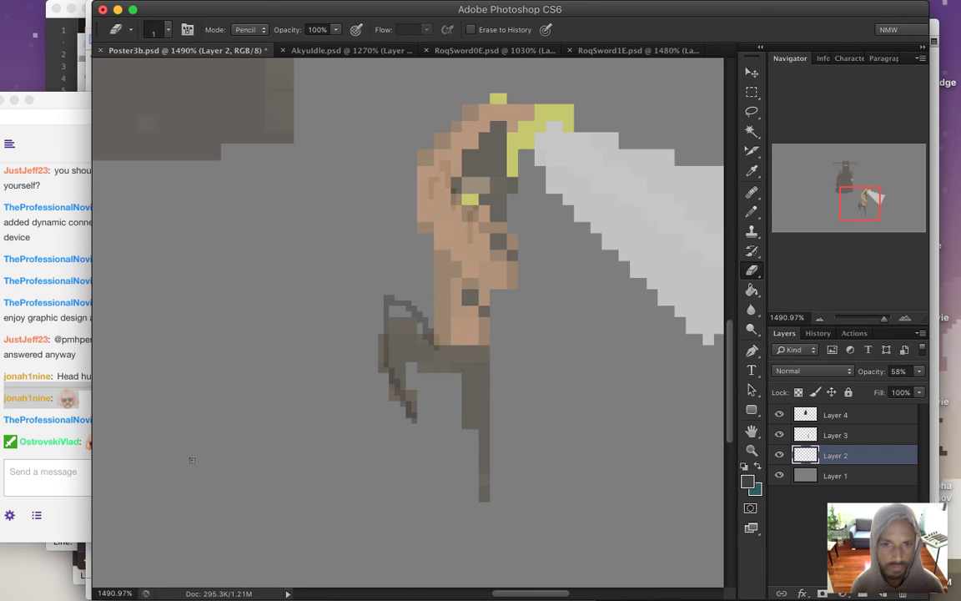
Post the BCWarrior emote in the Twitch chat and return to the Photoshop canvas.
{"action": "key", "text": "super+Tab"}
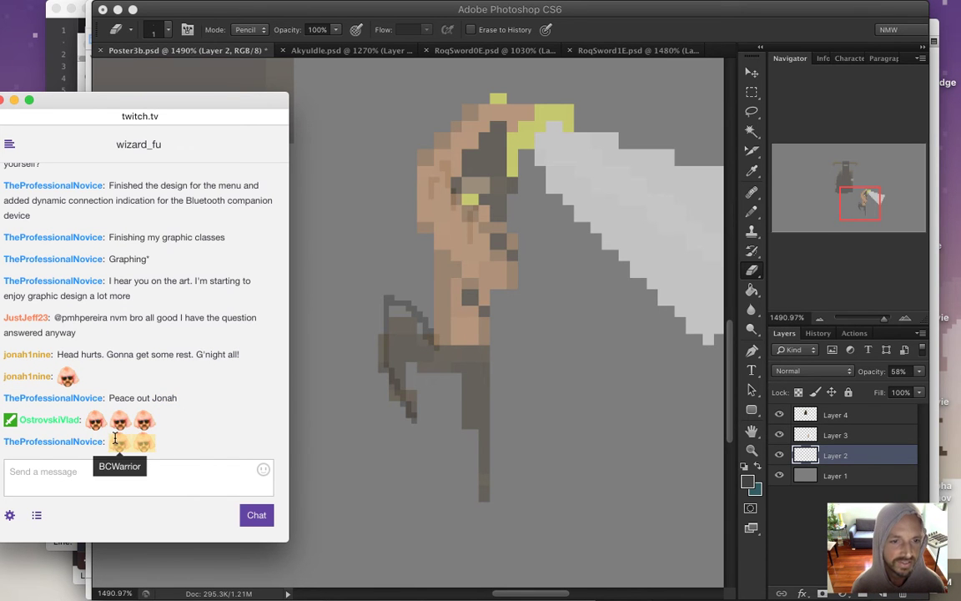
{"action": "left_click", "coordinate": [144, 479]}
{"action": "type", "text": "BCWarrior"}
{"action": "key", "text": "Return"}
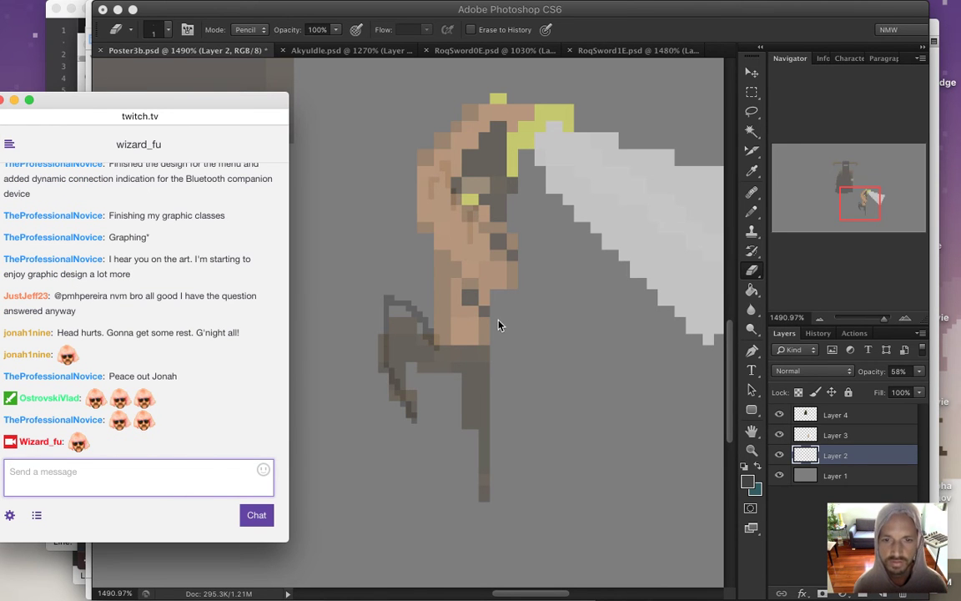
{"action": "left_click", "coordinate": [656, 19]}
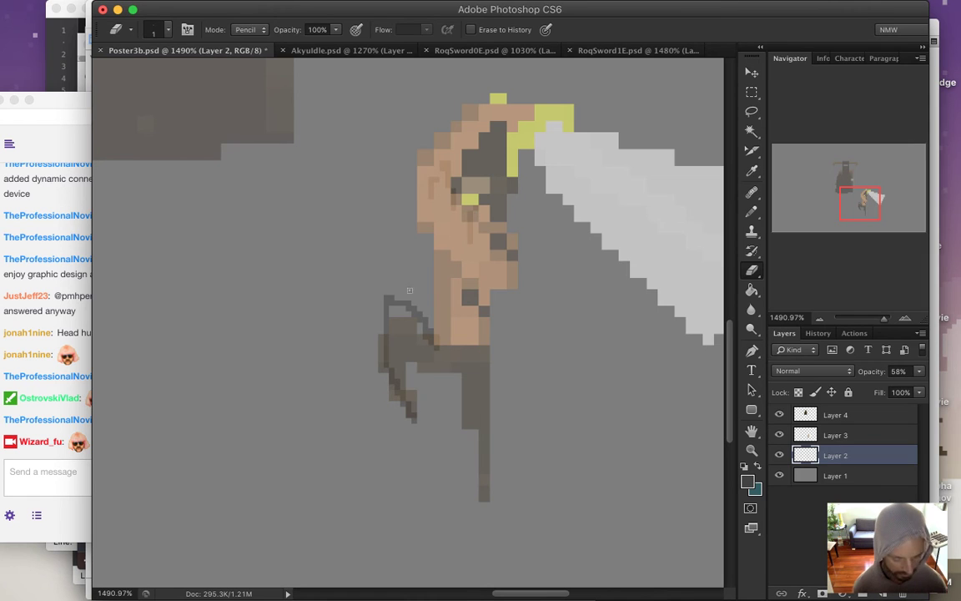
Sketch dark grey contour lines with the Pencil along the sword-wielding sprite's back, shoulder and raised arm.
{"action": "key", "text": "b"}
{"action": "left_click_drag", "start_coordinate": [432, 305], "coordinate": [432, 278]}
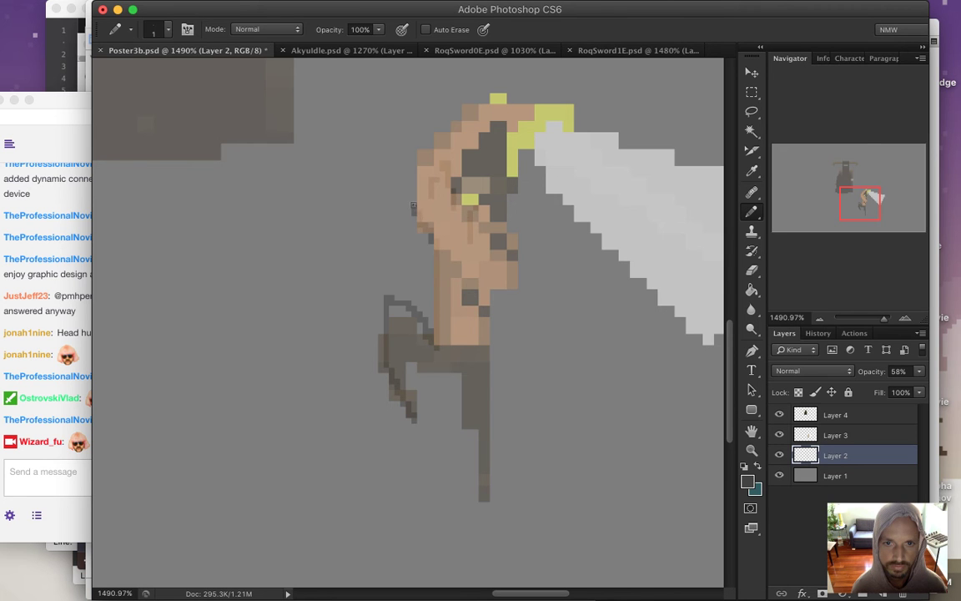
{"action": "mouse_move", "coordinate": [408, 178]}
{"action": "left_mouse_down"}
{"action": "mouse_move", "coordinate": [441, 130]}
{"action": "mouse_move", "coordinate": [487, 110]}
{"action": "mouse_move", "coordinate": [475, 125]}
{"action": "mouse_move", "coordinate": [495, 151]}
{"action": "mouse_move", "coordinate": [489, 125]}
{"action": "mouse_move", "coordinate": [462, 154]}
{"action": "left_mouse_up"}
{"action": "left_click_drag", "start_coordinate": [415, 182], "coordinate": [451, 227]}
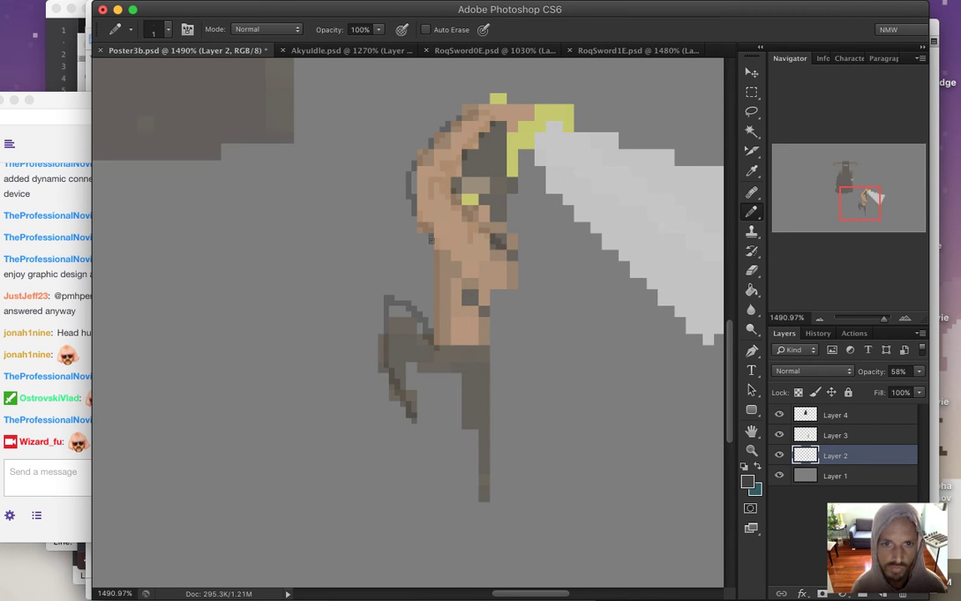
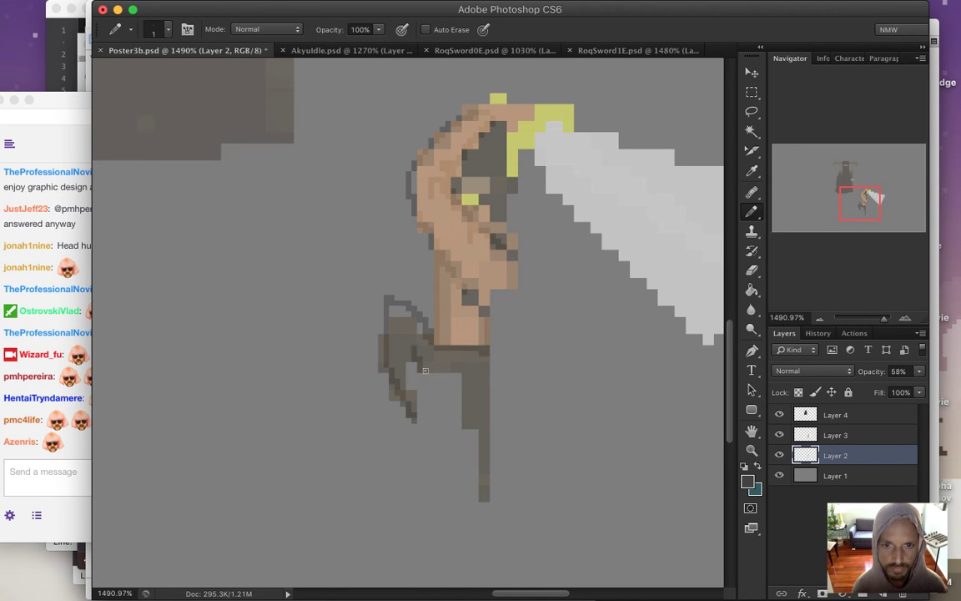
Outline the sprite's thigh and the straight standing leg down to the foot in dark grey.
{"action": "mouse_move", "coordinate": [413, 349]}
{"action": "left_mouse_down"}
{"action": "mouse_move", "coordinate": [417, 408]}
{"action": "mouse_move", "coordinate": [428, 417]}
{"action": "mouse_move", "coordinate": [479, 391]}
{"action": "mouse_move", "coordinate": [466, 397]}
{"action": "mouse_move", "coordinate": [479, 495]}
{"action": "left_mouse_up"}
{"action": "left_click_drag", "start_coordinate": [489, 352], "coordinate": [499, 497]}
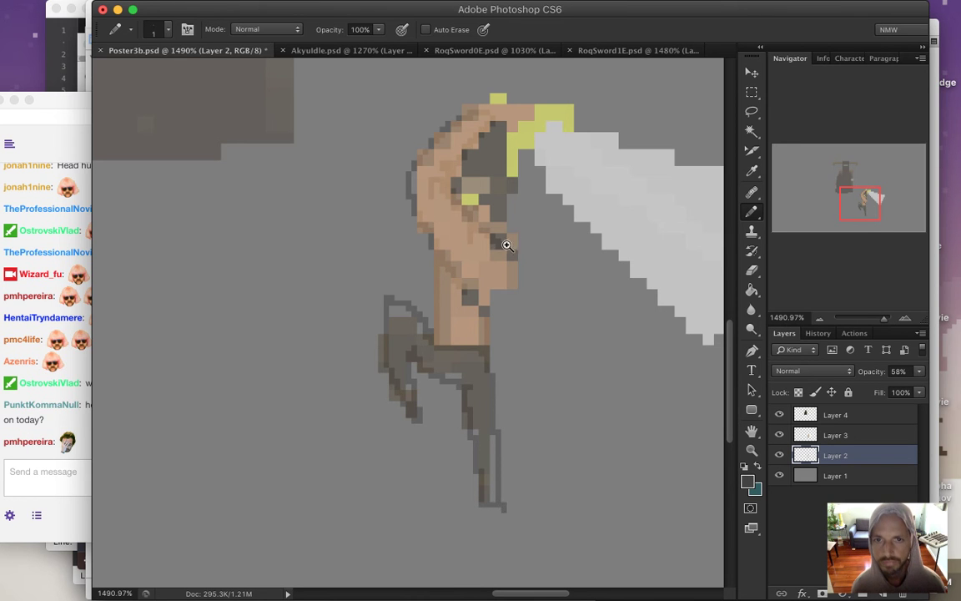
{"action": "scroll", "coordinate": [501, 242], "scroll_direction": "up", "scroll_amount": 5}
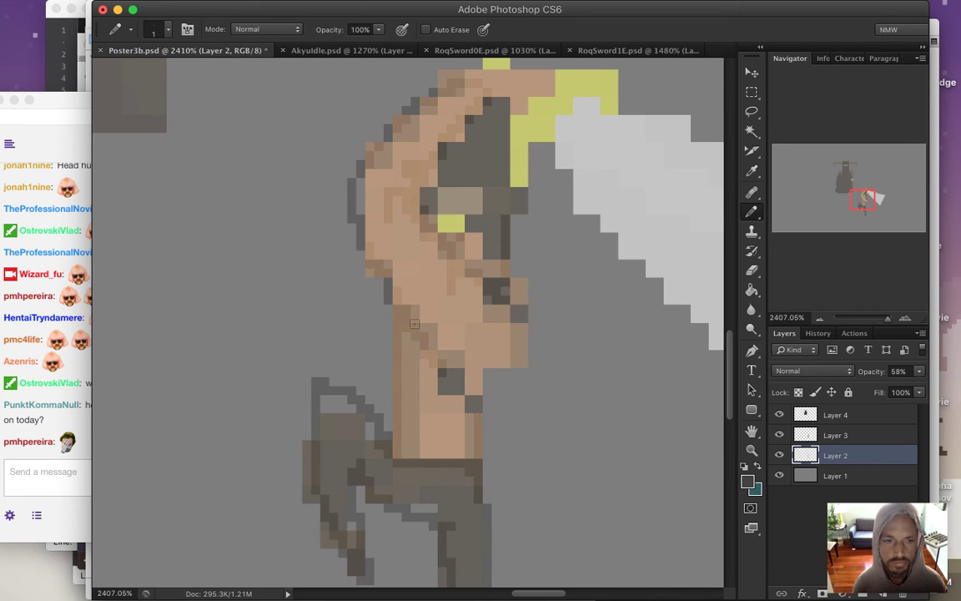
Read the newest questions in the Twitch chat and return to the Photoshop canvas.
{"action": "left_click", "coordinate": [75, 472]}
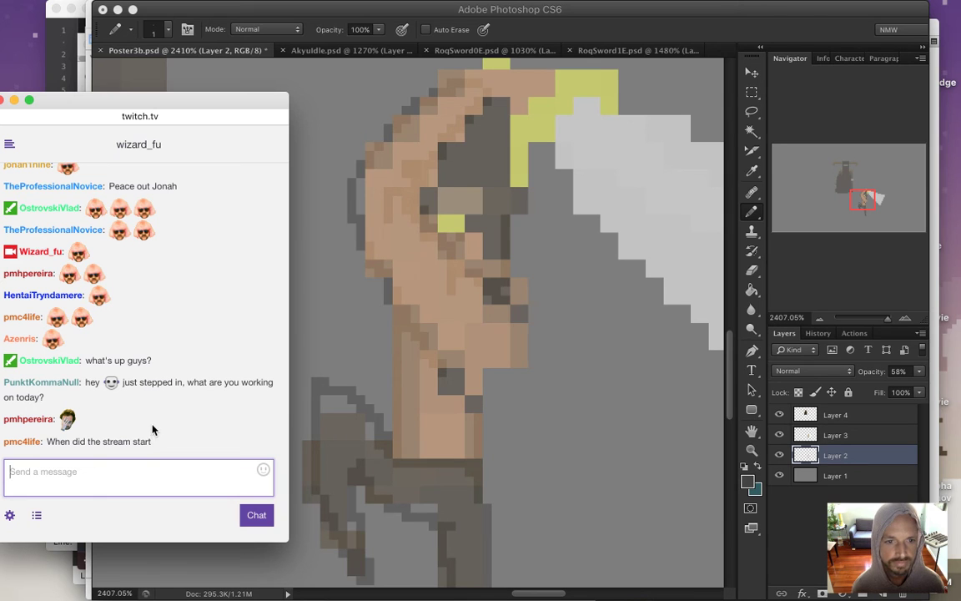
{"action": "left_click_drag", "start_coordinate": [153, 382], "coordinate": [46, 397]}
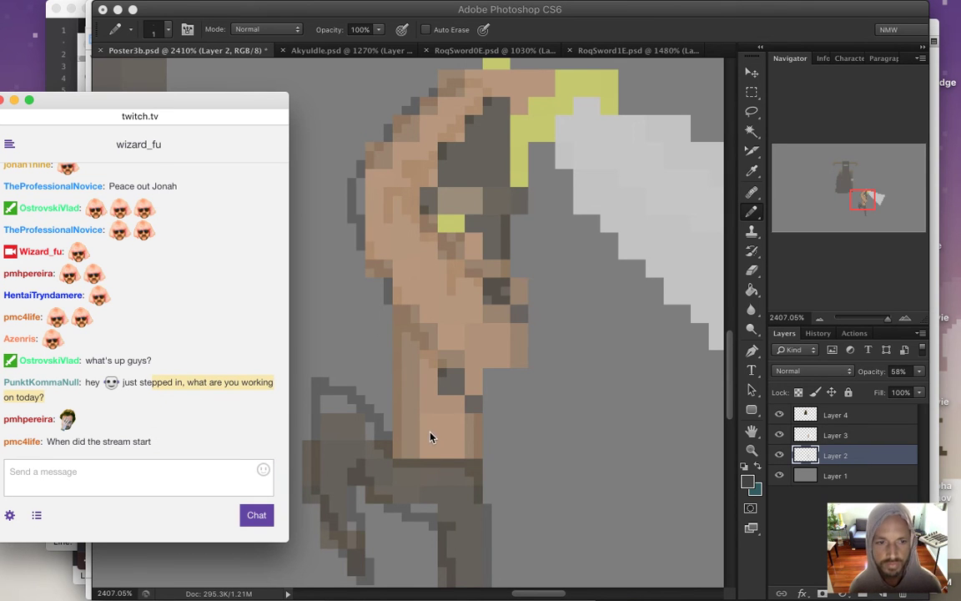
{"action": "left_click", "coordinate": [117, 443]}
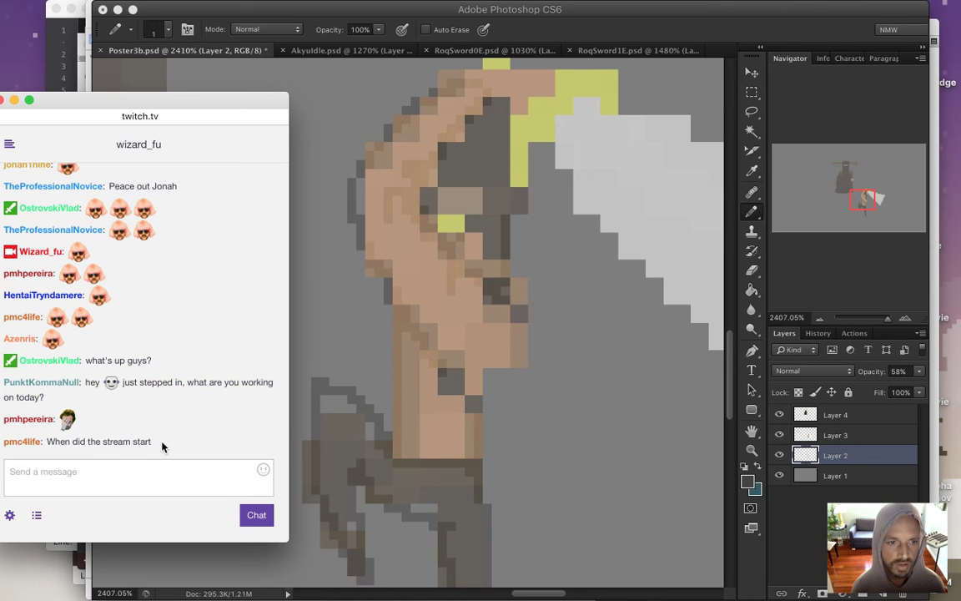
{"action": "left_click", "coordinate": [636, 39]}
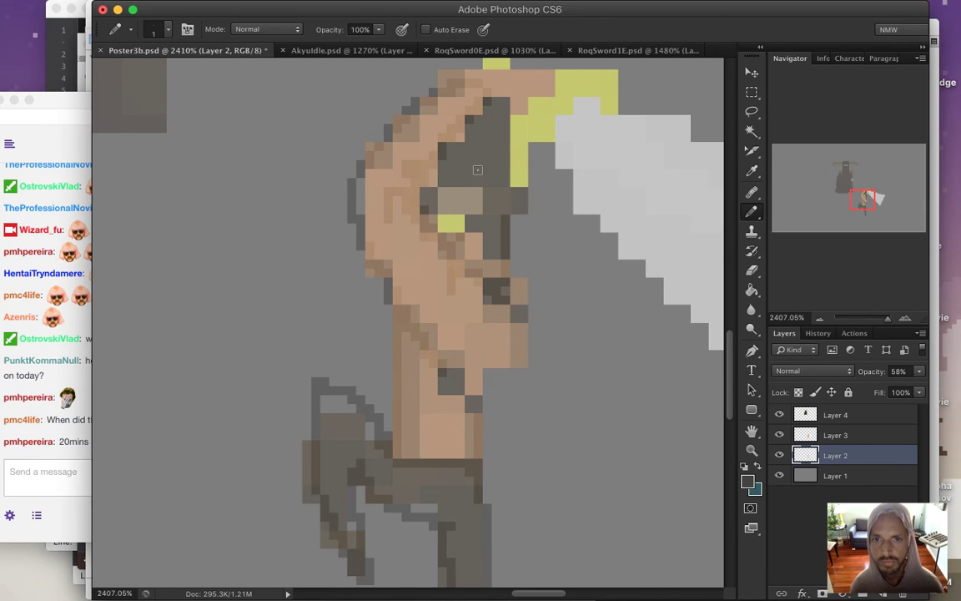
Sketch dark grey lines across the sprite's face, along its dark hair and around the yellow sword hilt.
{"action": "left_click_drag", "start_coordinate": [438, 200], "coordinate": [503, 201]}
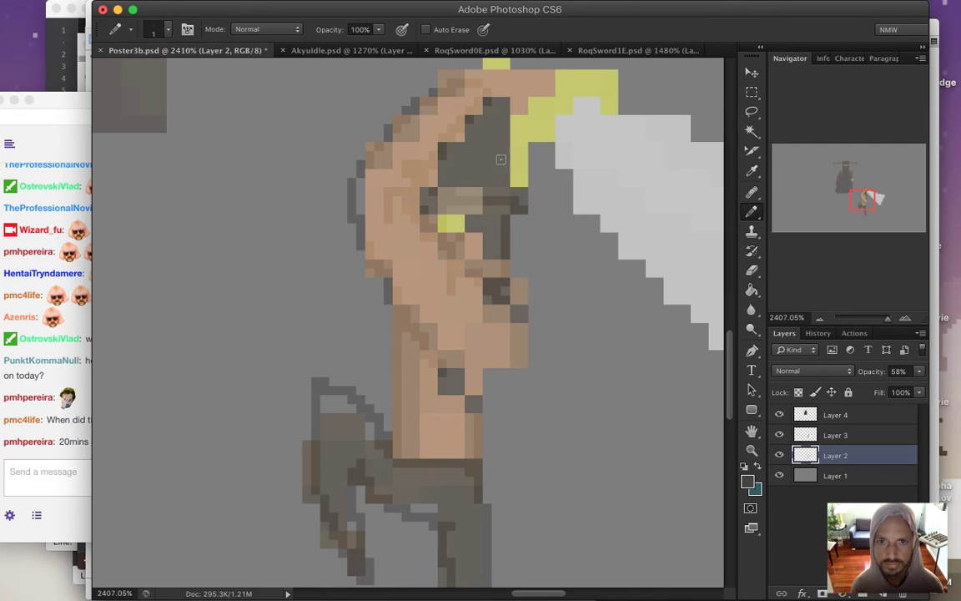
{"action": "left_click_drag", "start_coordinate": [456, 104], "coordinate": [459, 179]}
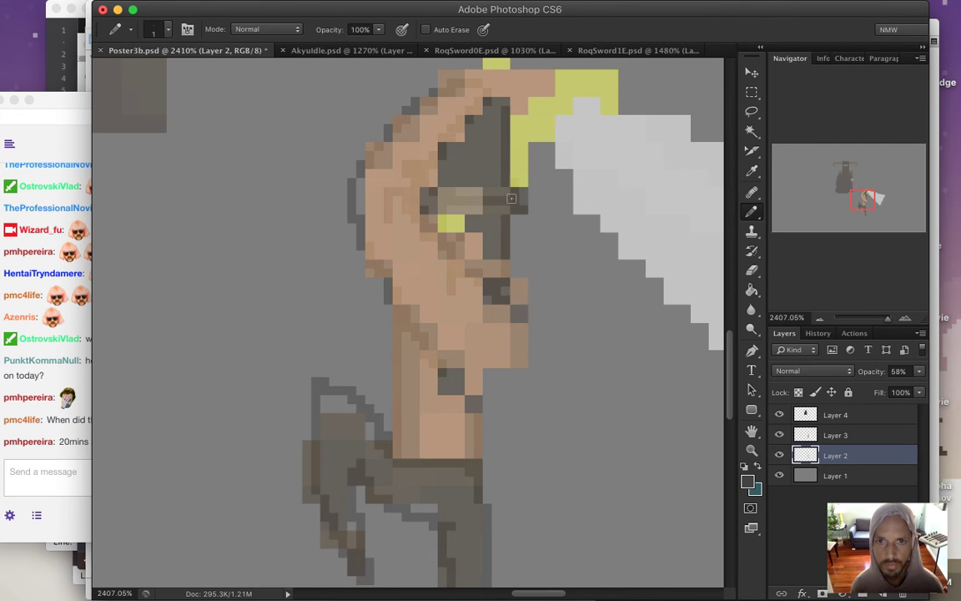
{"action": "left_click_drag", "start_coordinate": [527, 133], "coordinate": [540, 133]}
{"action": "left_click", "coordinate": [540, 133]}
{"action": "left_click", "coordinate": [622, 106]}
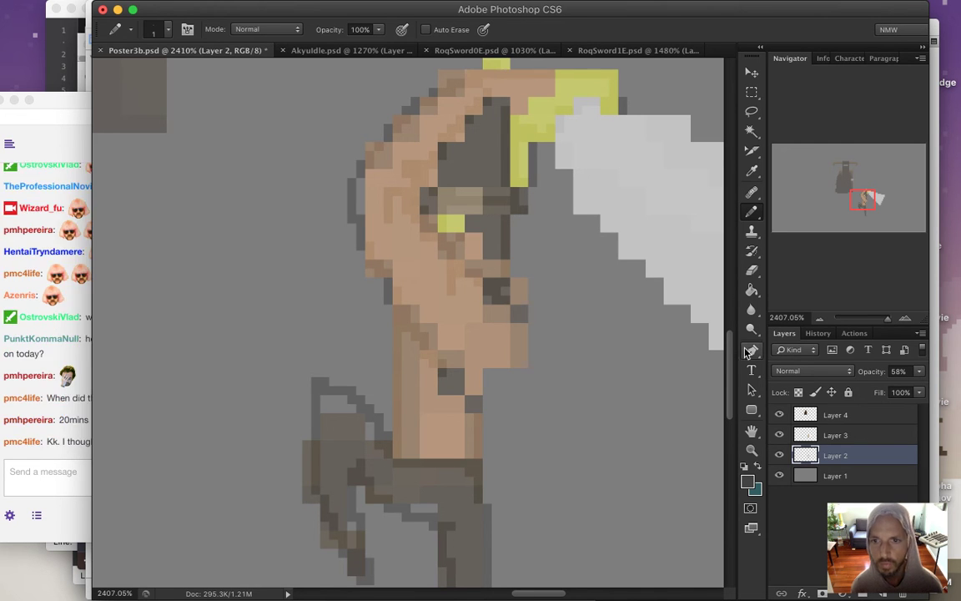
{"action": "scroll", "coordinate": [730, 337], "scroll_direction": "up", "scroll_amount": 3}
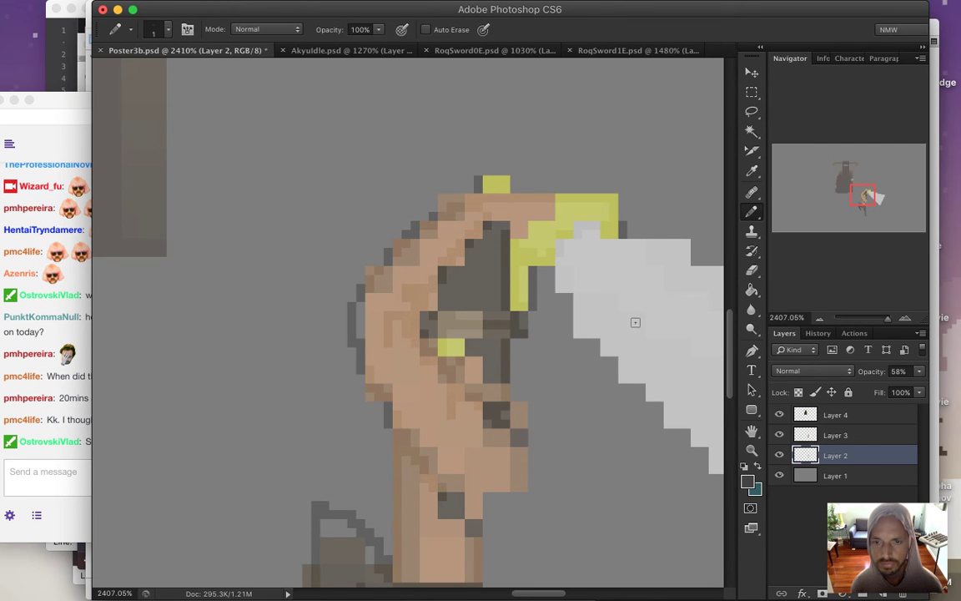
Draw a straight dark grey line along the white blade's lower edge from the hilt to its lowest tip.
{"action": "scroll", "coordinate": [639, 377], "scroll_direction": "down", "scroll_amount": 3}
{"action": "left_click_drag", "start_coordinate": [653, 378], "coordinate": [446, 355]}
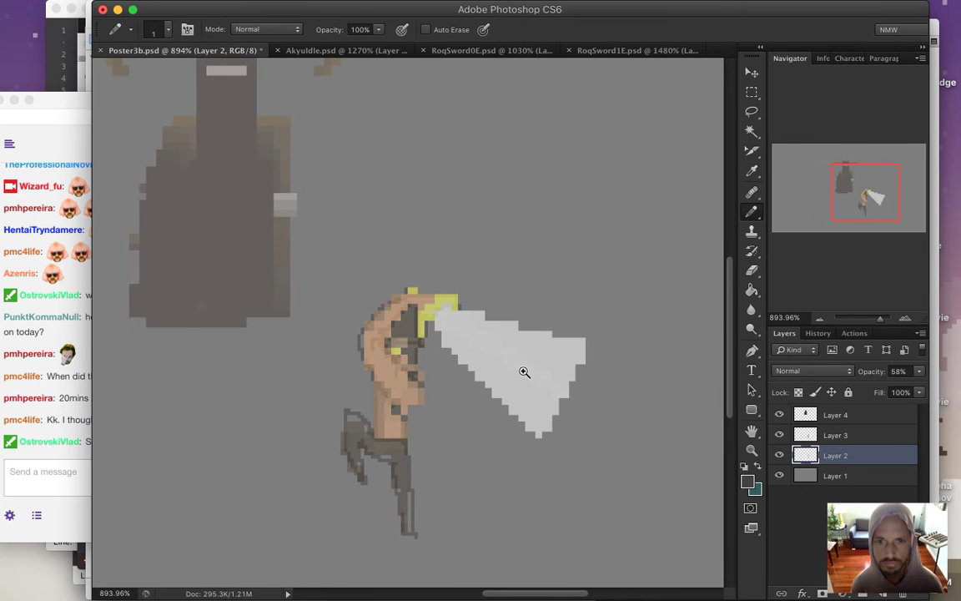
{"action": "scroll", "coordinate": [538, 372], "scroll_direction": "up", "scroll_amount": 1}
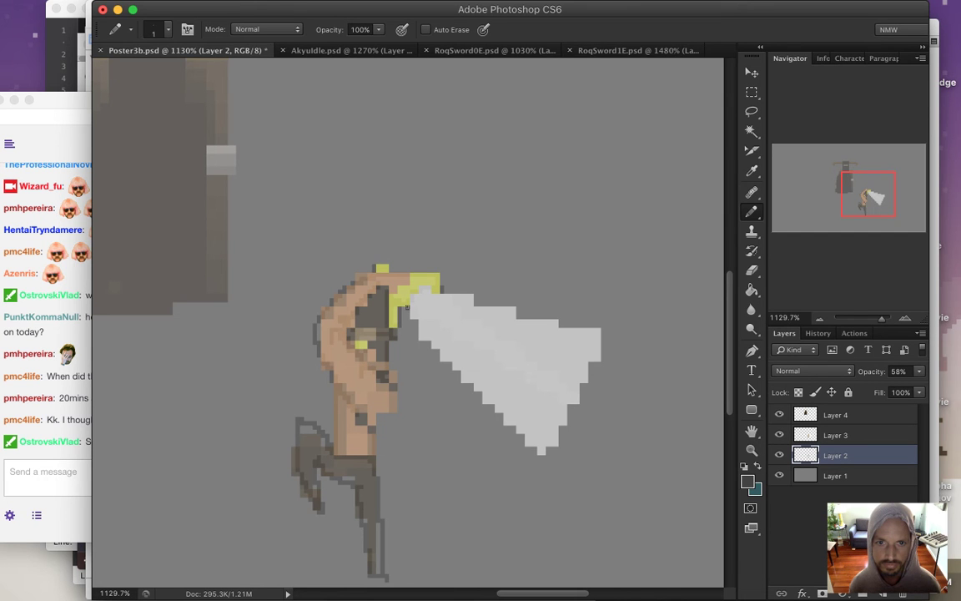
{"action": "left_click", "coordinate": [540, 459], "text": "shift"}
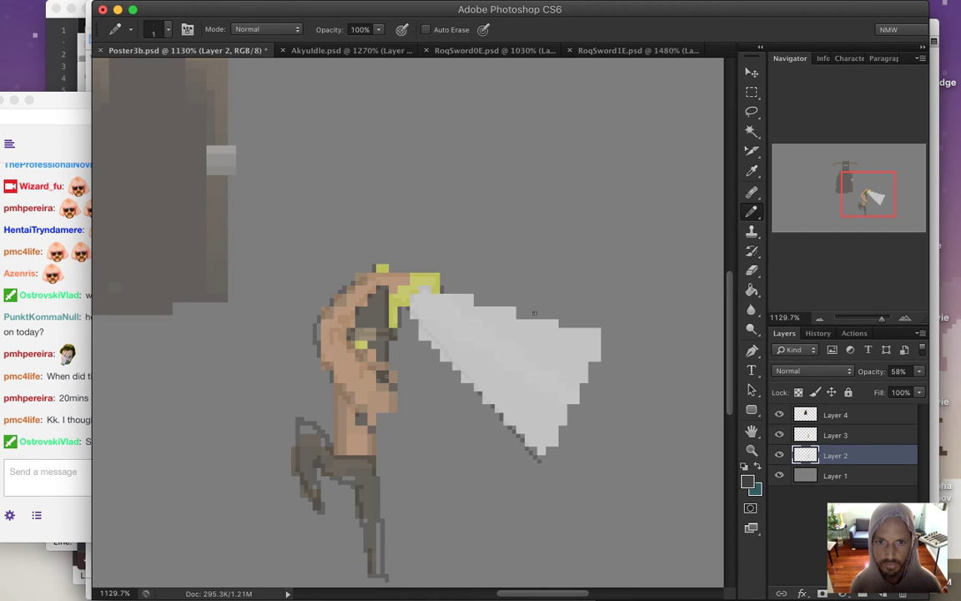
Outline the white blade's upper edge and far end in dark grey, closing the shape at its lowest tip.
{"action": "left_click", "coordinate": [599, 329], "text": "shift"}
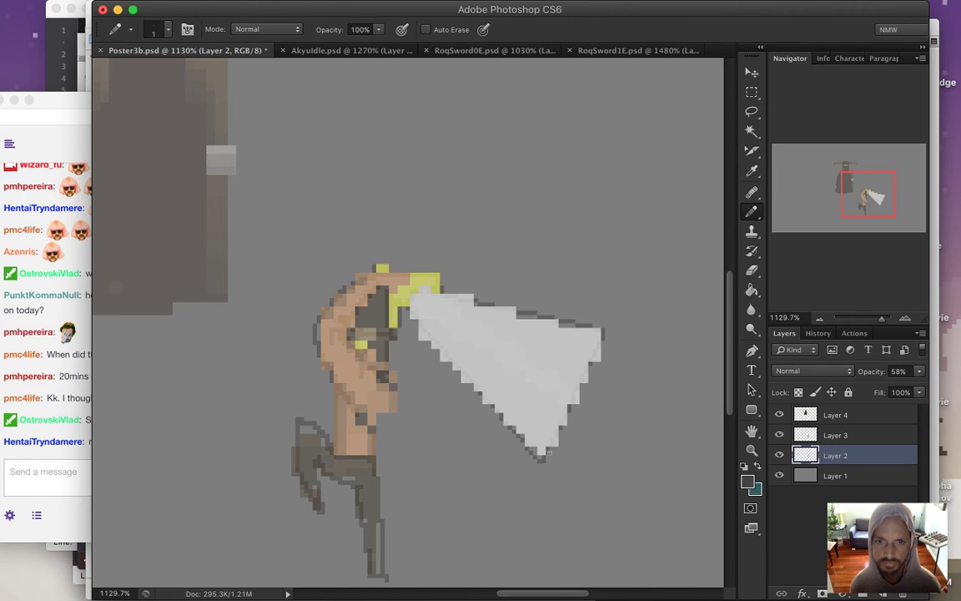
Fade Layer 3 and Layer 4 to 20% opacity.
{"action": "left_click_drag", "start_coordinate": [242, 296], "coordinate": [389, 354]}
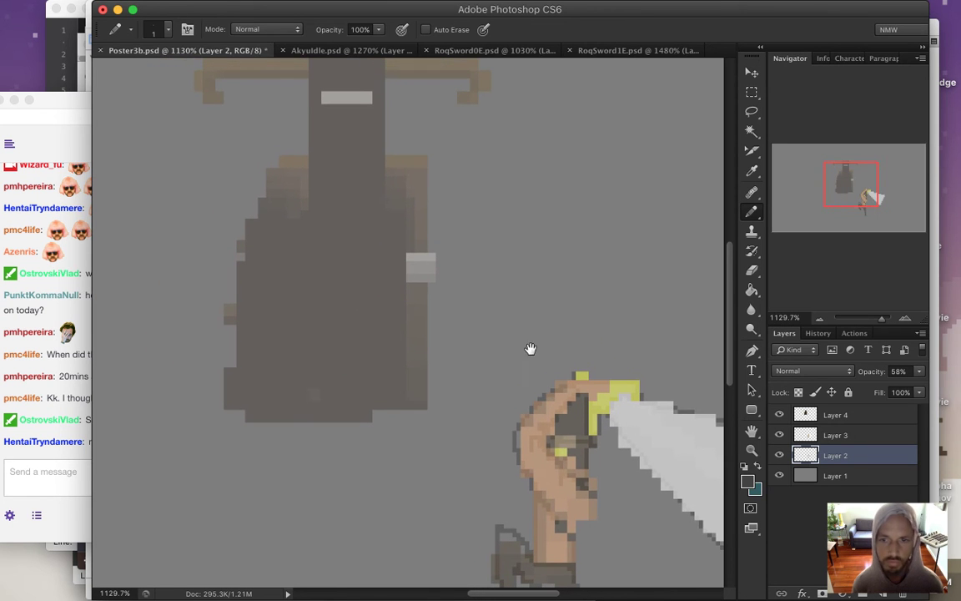
{"action": "left_click", "coordinate": [828, 435]}
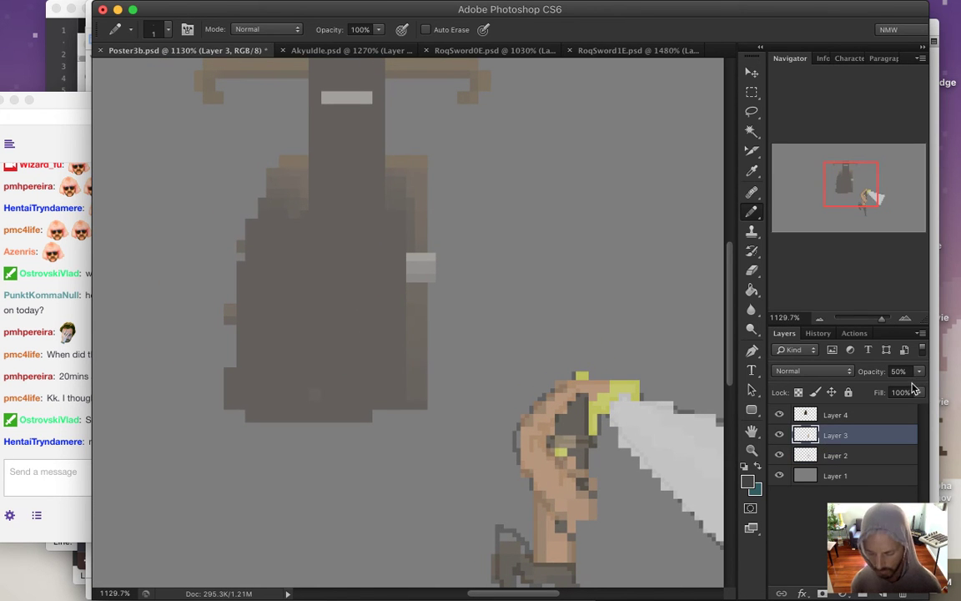
{"action": "key", "text": "m"}
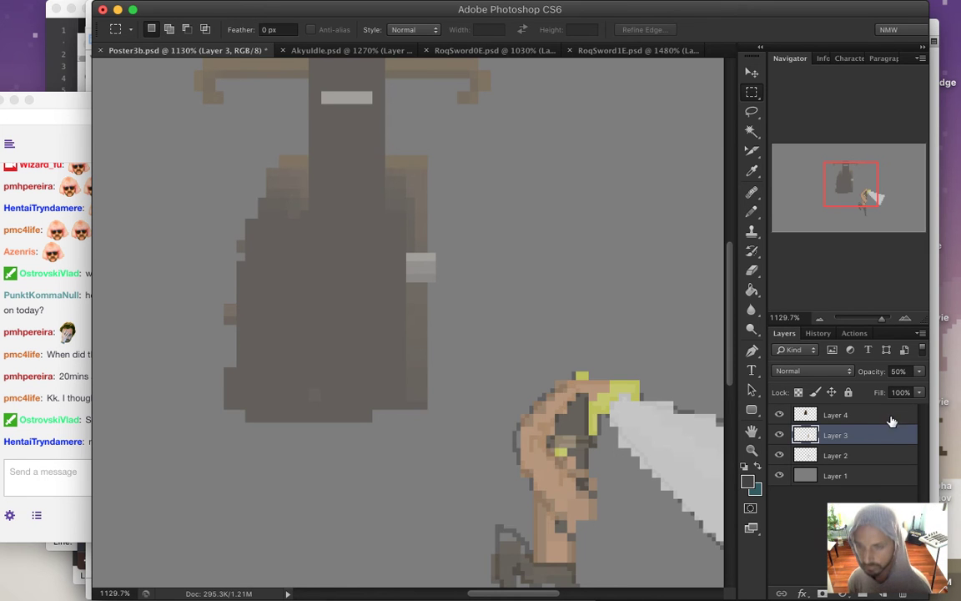
{"action": "key", "text": "3"}
{"action": "key", "text": "5"}
{"action": "key", "text": "2"}
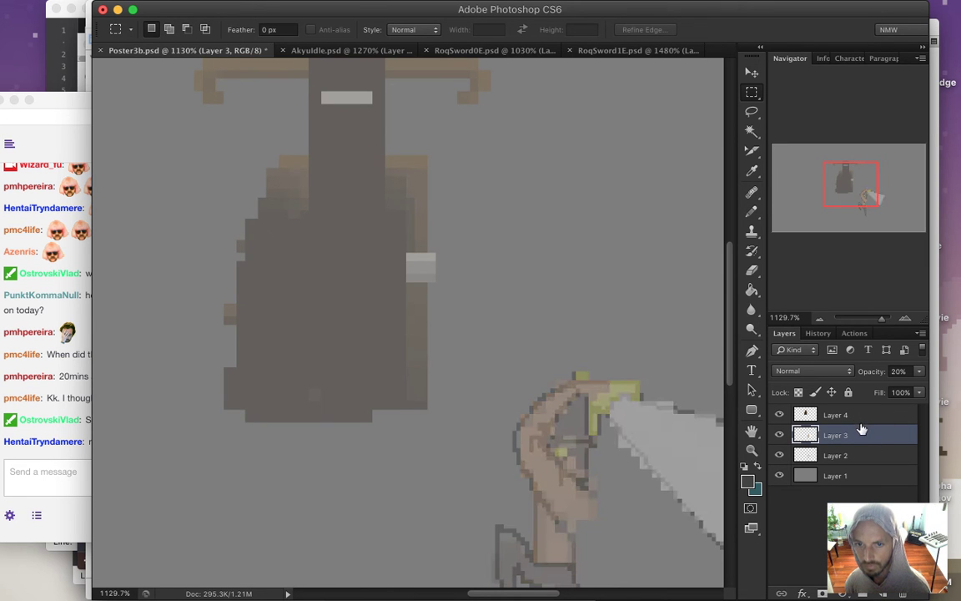
{"action": "left_click", "coordinate": [864, 418]}
{"action": "key", "text": "2"}
{"action": "left_click_drag", "start_coordinate": [573, 449], "coordinate": [494, 354]}
Set Layer 2's opacity to 80% and save the poster file.
{"action": "left_click", "coordinate": [874, 453]}
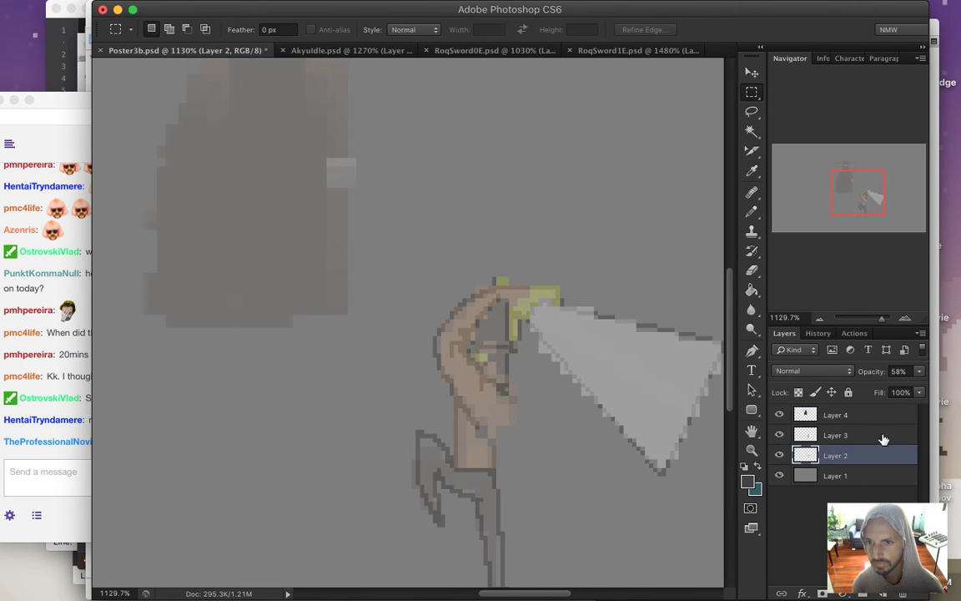
{"action": "key", "text": "8"}
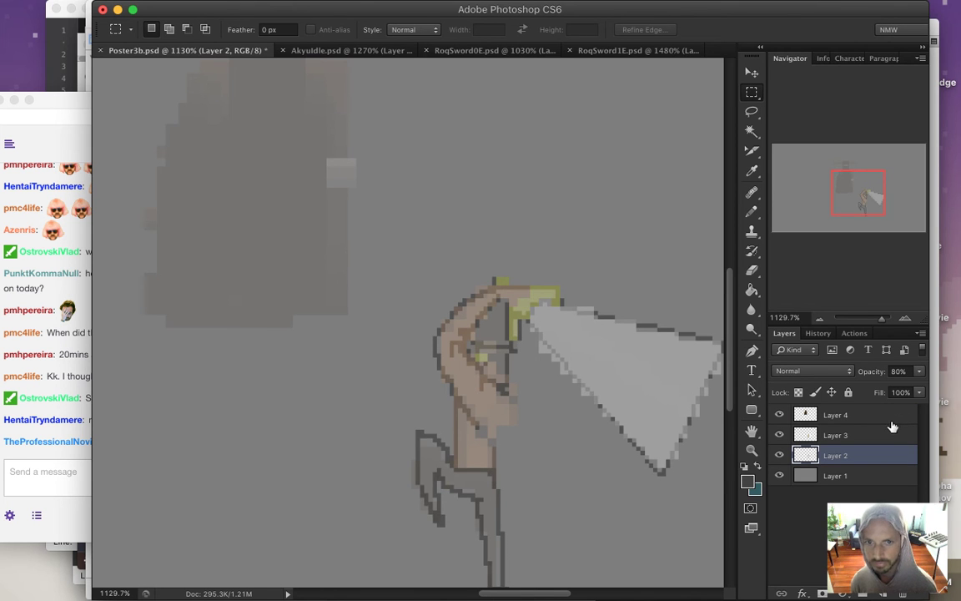
{"action": "key", "text": "ctrl+s"}
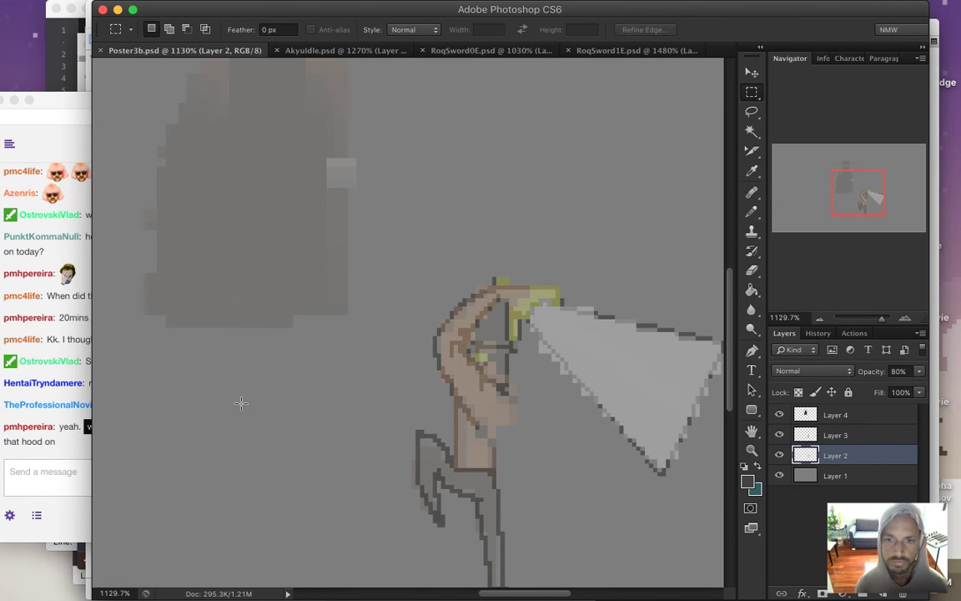
Move Layer 2 to the top of the layer stack and save the poster with that layer at 60% opacity.
{"action": "left_click_drag", "start_coordinate": [803, 415], "coordinate": [814, 414]}
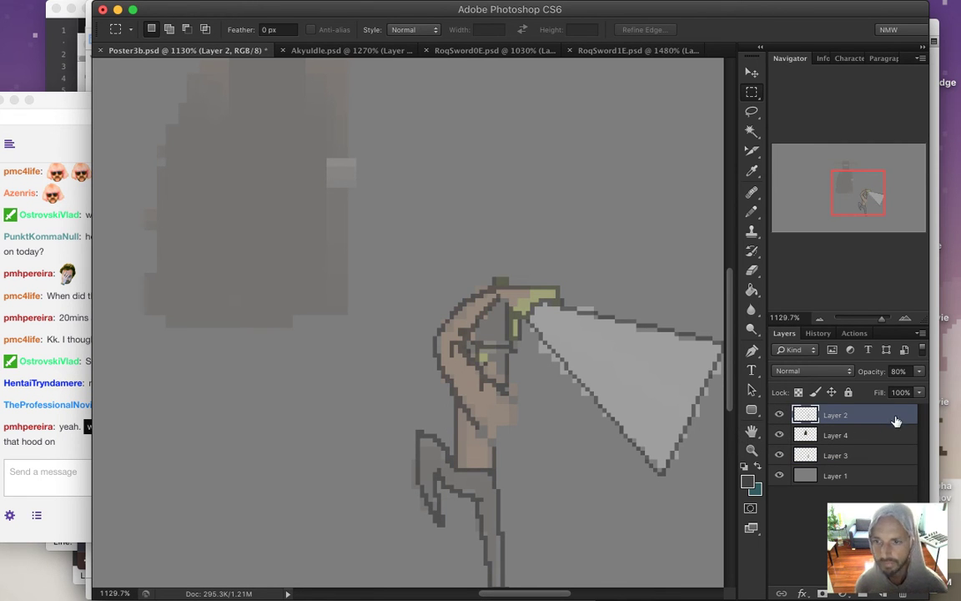
{"action": "key", "text": "6"}
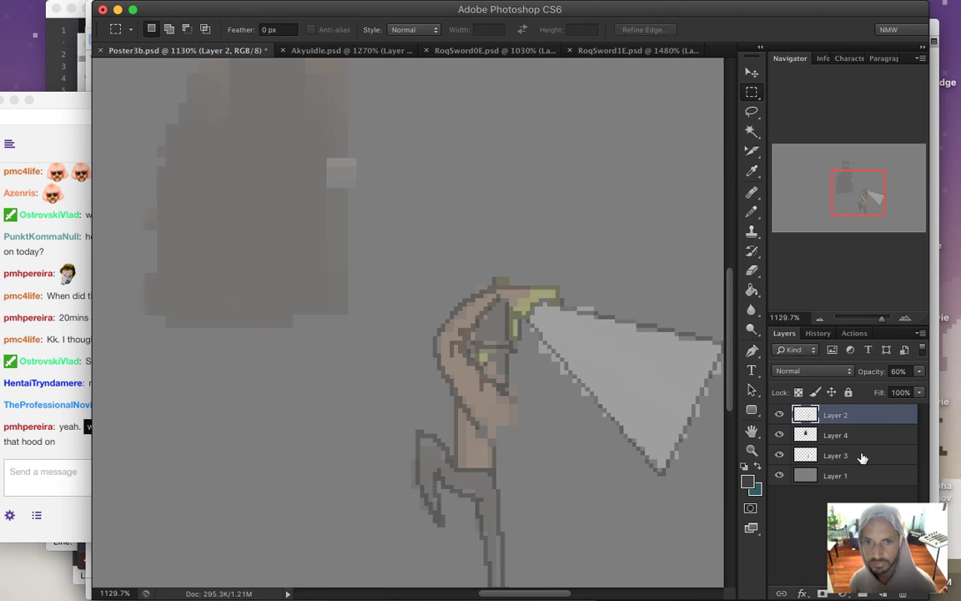
{"action": "key", "text": "ctrl+s"}
Read the latest messages in the Twitch chat and return to the Photoshop canvas.
{"action": "left_click", "coordinate": [72, 451]}
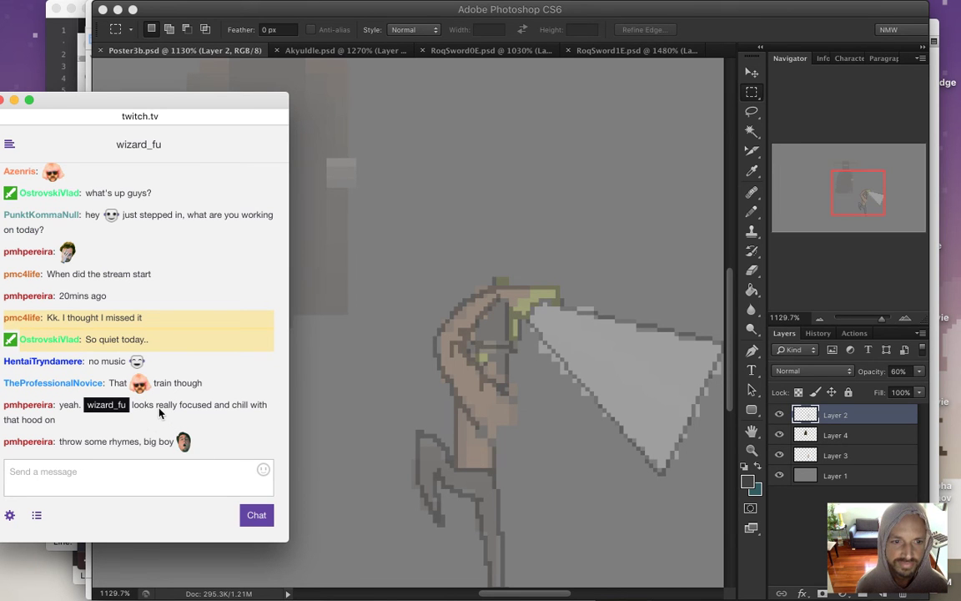
{"action": "left_click_drag", "start_coordinate": [151, 406], "coordinate": [177, 420]}
{"action": "left_click", "coordinate": [134, 445]}
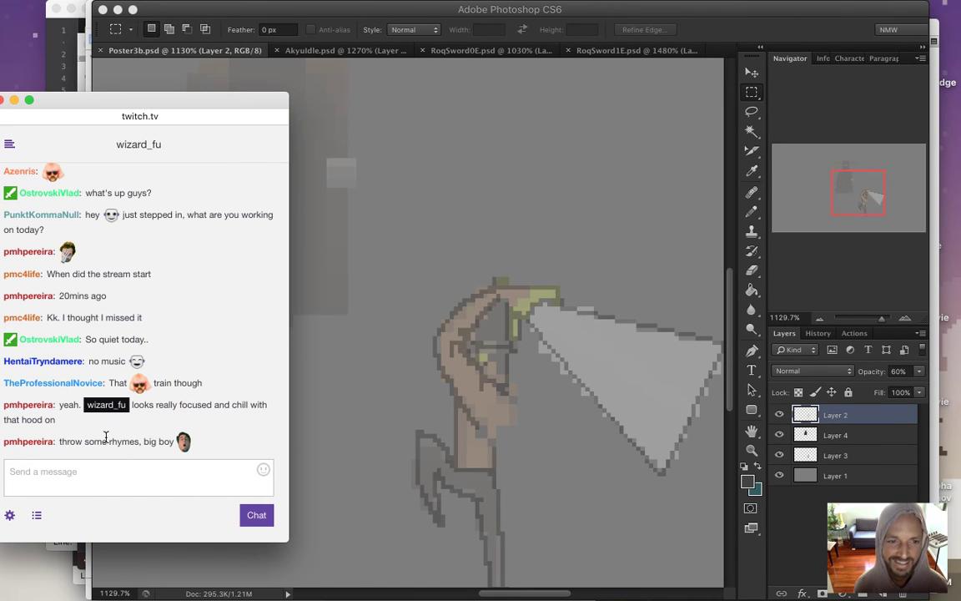
{"action": "left_click", "coordinate": [622, 113]}
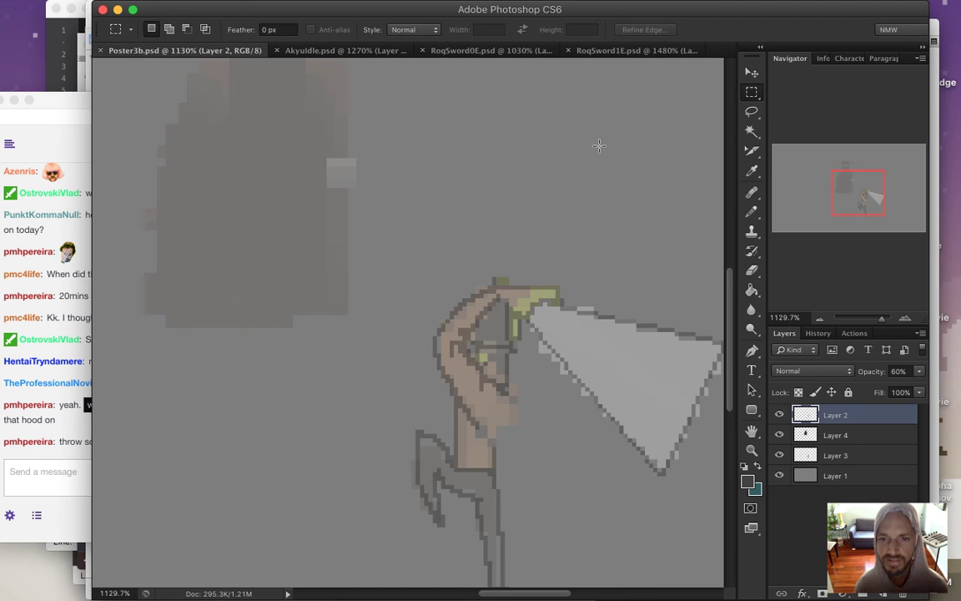
Outline the large dark figure's tall rectangular head in dark grey on Layer 2 and erase the doubled pixels along its right side.
{"action": "left_click_drag", "start_coordinate": [729, 343], "coordinate": [728, 305]}
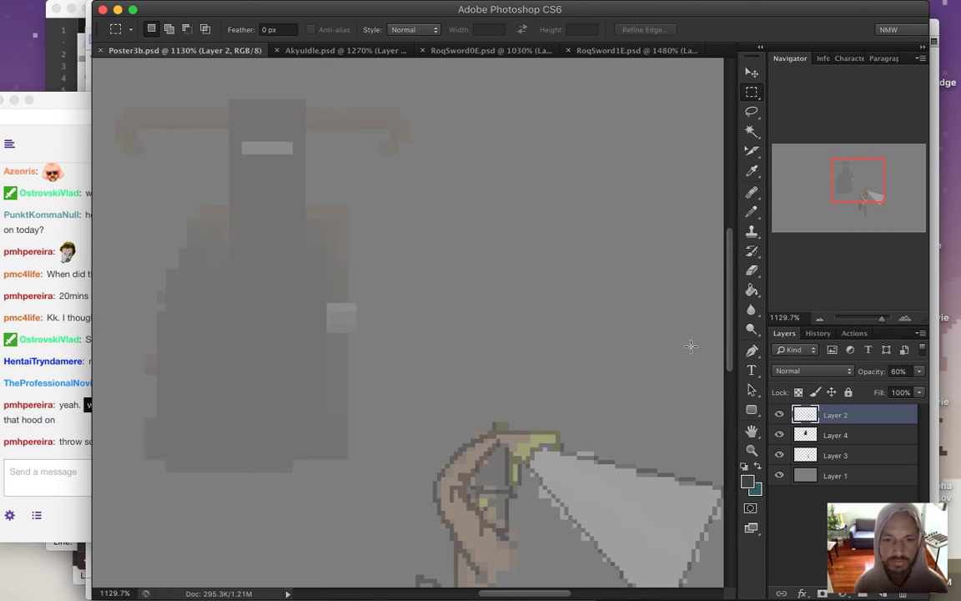
{"action": "left_click_drag", "start_coordinate": [526, 590], "coordinate": [515, 590]}
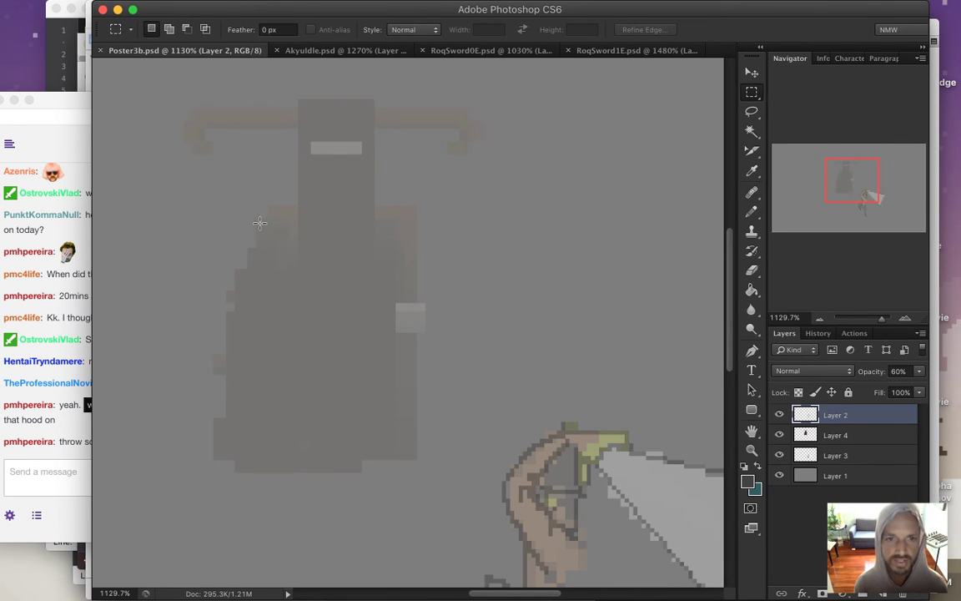
{"action": "key", "text": "b"}
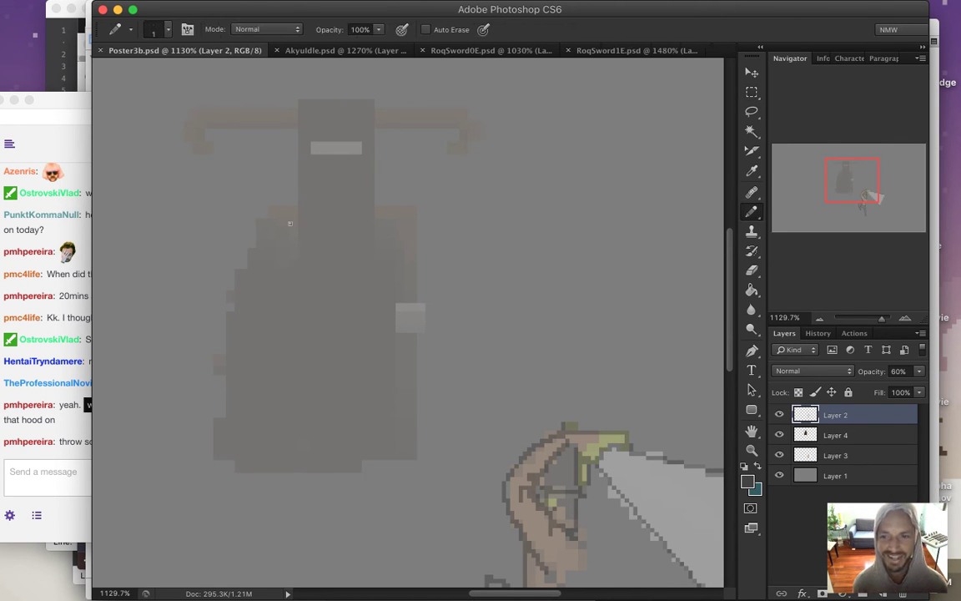
{"action": "left_click", "coordinate": [834, 455]}
{"action": "left_click", "coordinate": [834, 415]}
{"action": "left_click", "coordinate": [780, 415]}
{"action": "left_click", "coordinate": [780, 415]}
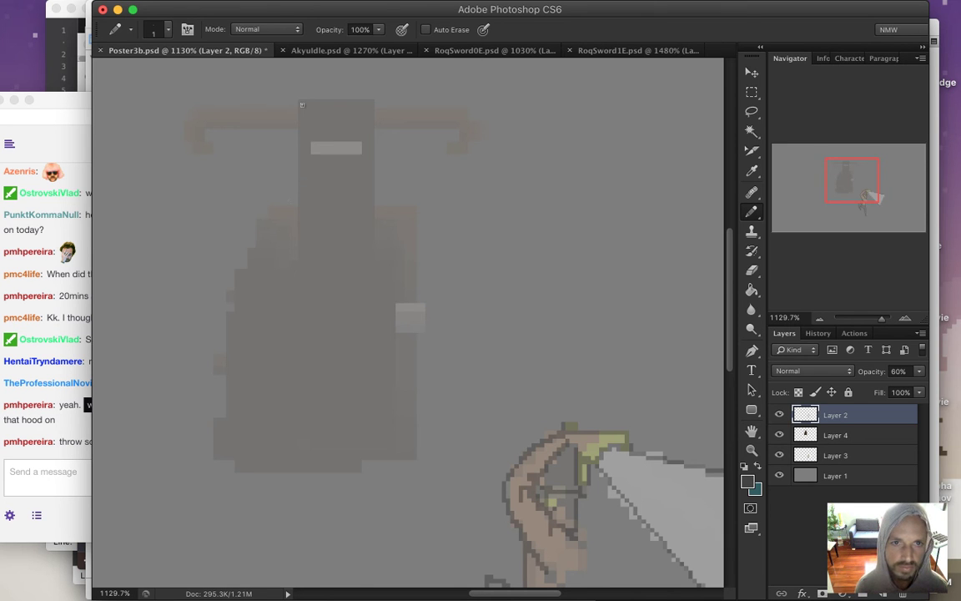
{"action": "left_click_drag", "start_coordinate": [301, 101], "coordinate": [303, 174]}
{"action": "left_click_drag", "start_coordinate": [302, 134], "coordinate": [303, 197]}
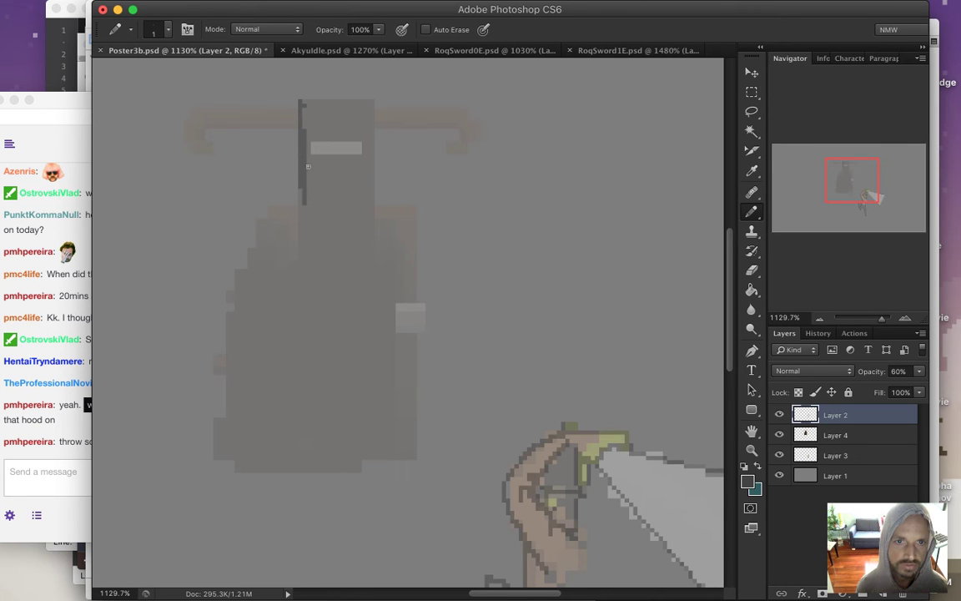
{"action": "left_click_drag", "start_coordinate": [314, 103], "coordinate": [349, 101]}
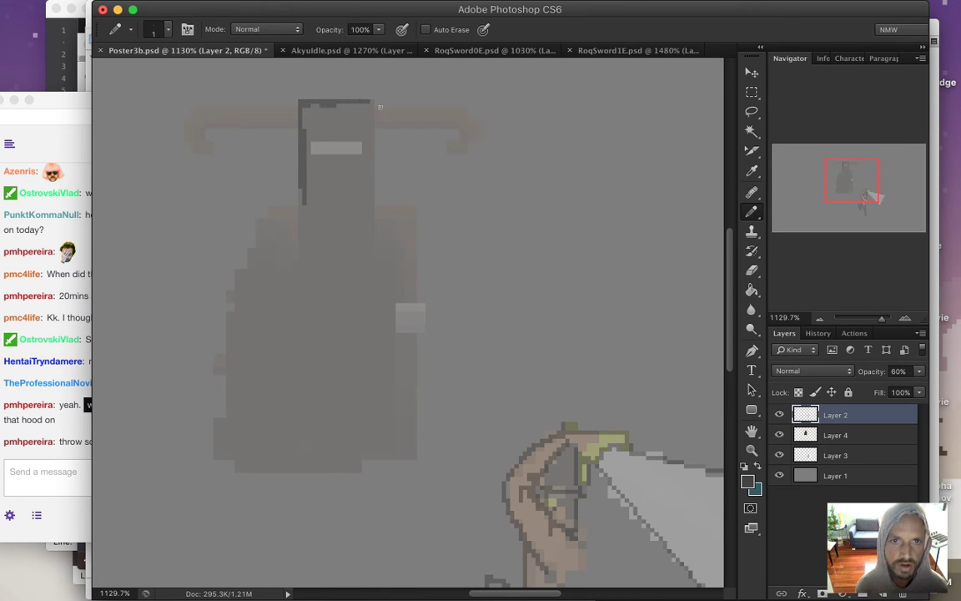
{"action": "left_click_drag", "start_coordinate": [371, 102], "coordinate": [374, 216]}
{"action": "key", "text": "e"}
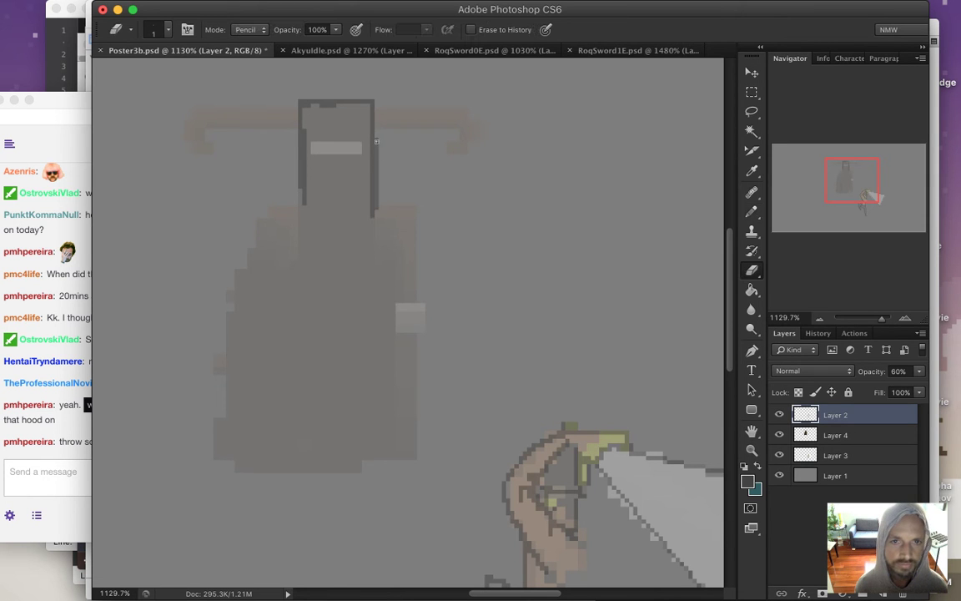
{"action": "left_click_drag", "start_coordinate": [376, 161], "coordinate": [377, 212]}
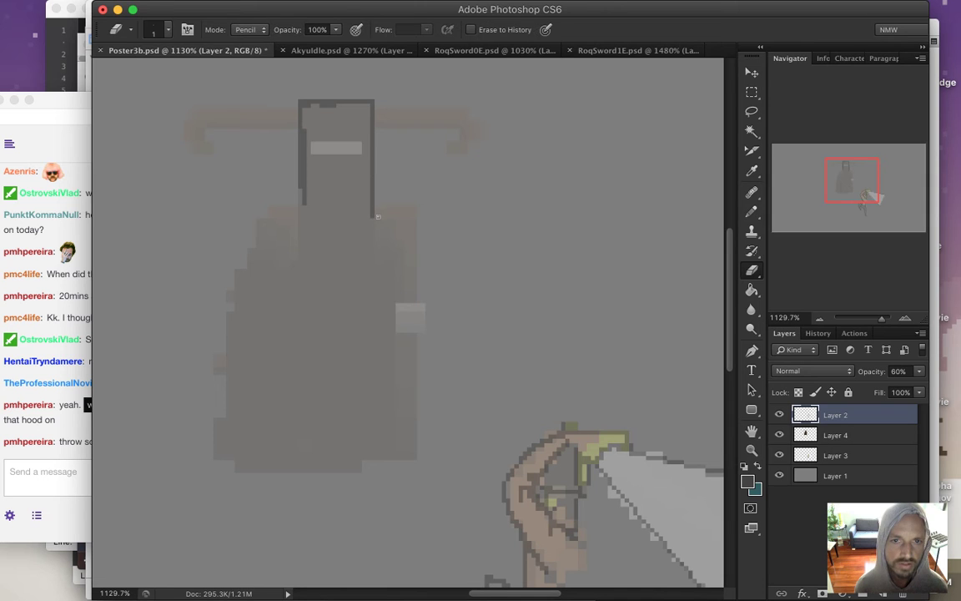
Outline the dark figure's rounded shoulders and both outer sides of the robe down to the hem with a 1 px Pencil.
{"action": "key", "text": "b"}
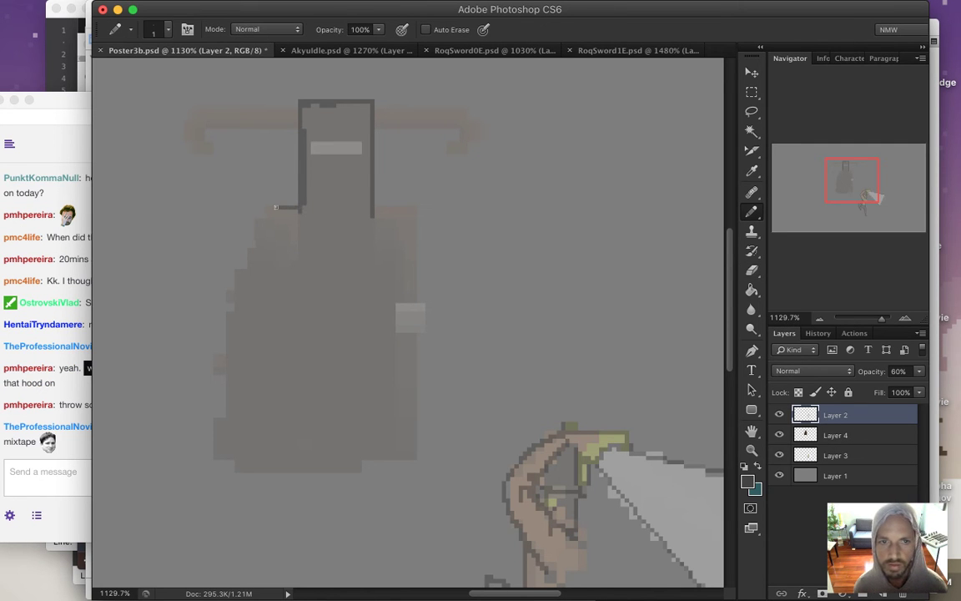
{"action": "mouse_move", "coordinate": [263, 220]}
{"action": "left_mouse_down"}
{"action": "mouse_move", "coordinate": [235, 256]}
{"action": "mouse_move", "coordinate": [232, 466]}
{"action": "left_mouse_up"}
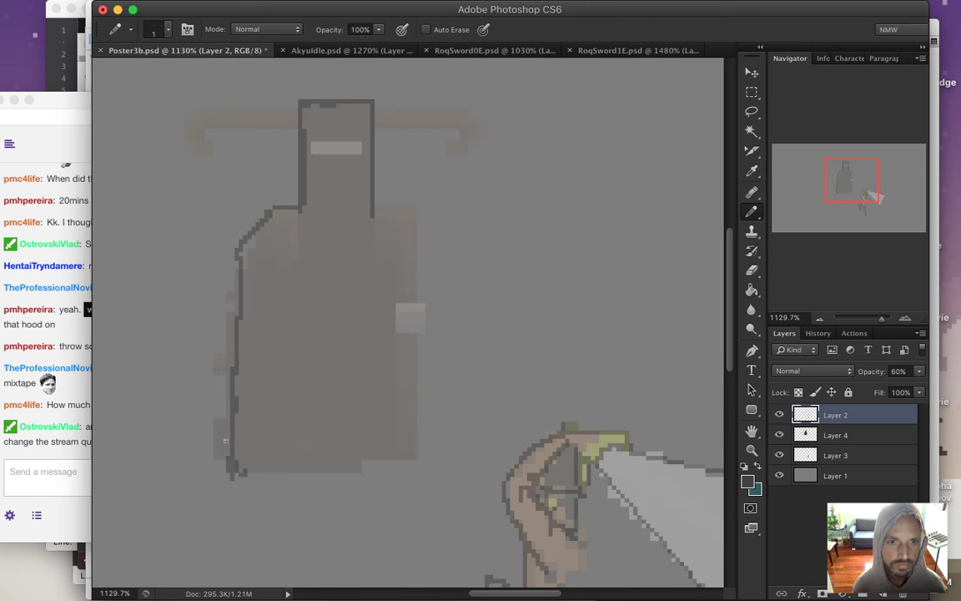
{"action": "left_click_drag", "start_coordinate": [342, 430], "coordinate": [330, 365]}
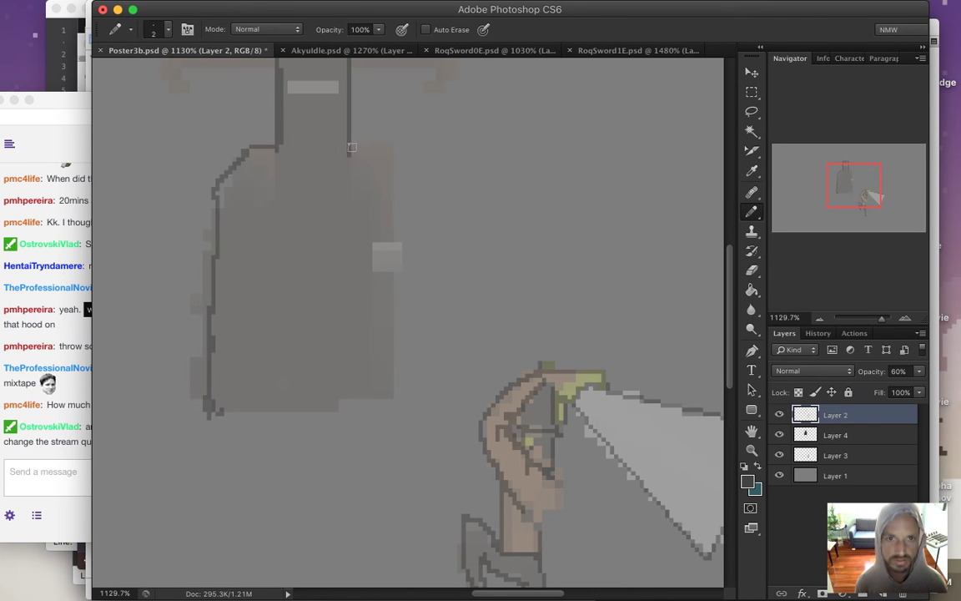
{"action": "mouse_move", "coordinate": [351, 147]}
{"action": "left_mouse_down"}
{"action": "mouse_move", "coordinate": [392, 154]}
{"action": "mouse_move", "coordinate": [398, 167]}
{"action": "mouse_move", "coordinate": [406, 234]}
{"action": "left_mouse_up"}
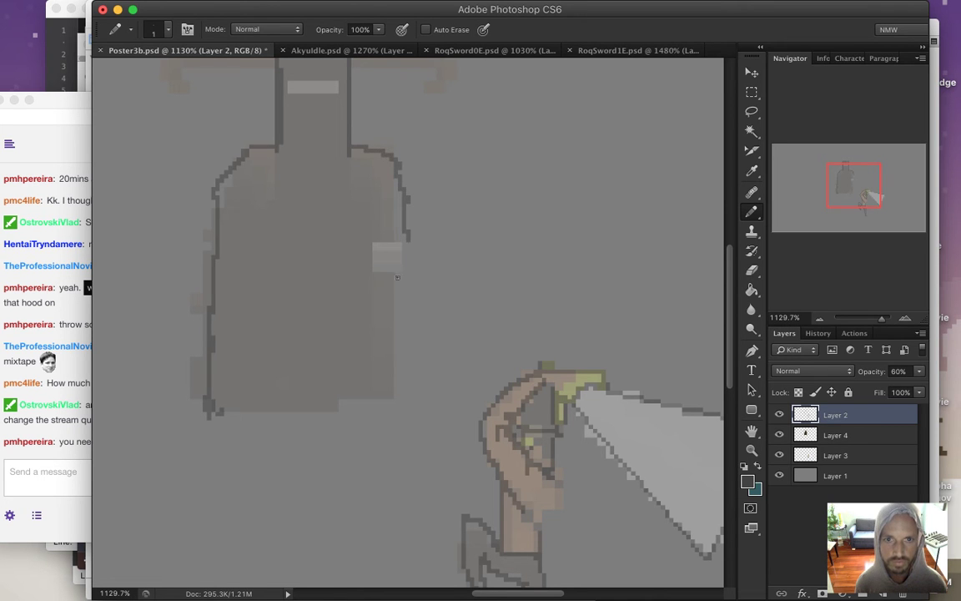
{"action": "left_click_drag", "start_coordinate": [411, 279], "coordinate": [414, 405]}
Sketch the cloak's opening from the chest to the pointed left hem and over the right hand, shading the central gap dark grey.
{"action": "mouse_move", "coordinate": [310, 181]}
{"action": "left_mouse_down"}
{"action": "mouse_move", "coordinate": [288, 296]}
{"action": "mouse_move", "coordinate": [240, 448]}
{"action": "mouse_move", "coordinate": [192, 400]}
{"action": "left_mouse_up"}
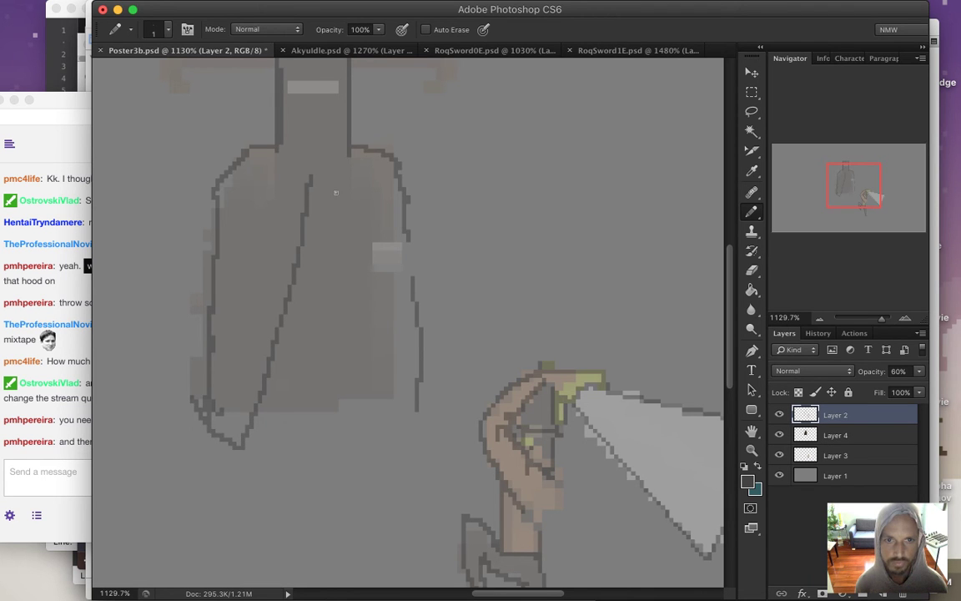
{"action": "mouse_move", "coordinate": [316, 181]}
{"action": "left_mouse_down"}
{"action": "mouse_move", "coordinate": [314, 228]}
{"action": "mouse_move", "coordinate": [339, 293]}
{"action": "mouse_move", "coordinate": [372, 241]}
{"action": "mouse_move", "coordinate": [404, 246]}
{"action": "mouse_move", "coordinate": [417, 409]}
{"action": "left_mouse_up"}
{"action": "mouse_move", "coordinate": [406, 240]}
{"action": "left_mouse_down"}
{"action": "mouse_move", "coordinate": [426, 280]}
{"action": "mouse_move", "coordinate": [430, 436]}
{"action": "left_mouse_up"}
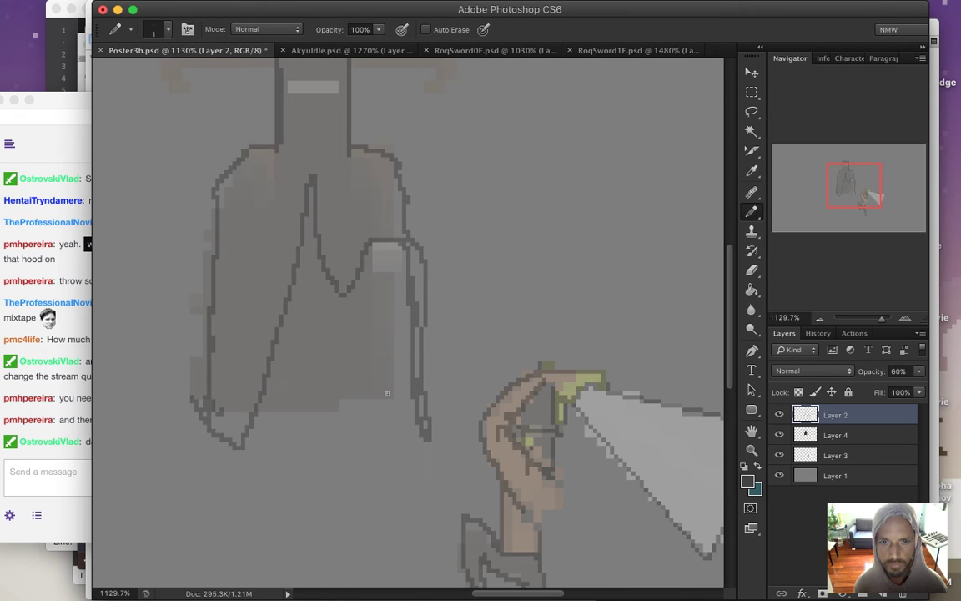
{"action": "mouse_move", "coordinate": [313, 200]}
{"action": "left_mouse_down"}
{"action": "mouse_move", "coordinate": [303, 264]}
{"action": "mouse_move", "coordinate": [311, 237]}
{"action": "mouse_move", "coordinate": [323, 289]}
{"action": "mouse_move", "coordinate": [307, 286]}
{"action": "mouse_move", "coordinate": [303, 254]}
{"action": "mouse_move", "coordinate": [290, 306]}
{"action": "mouse_move", "coordinate": [301, 305]}
{"action": "mouse_move", "coordinate": [314, 259]}
{"action": "left_mouse_up"}
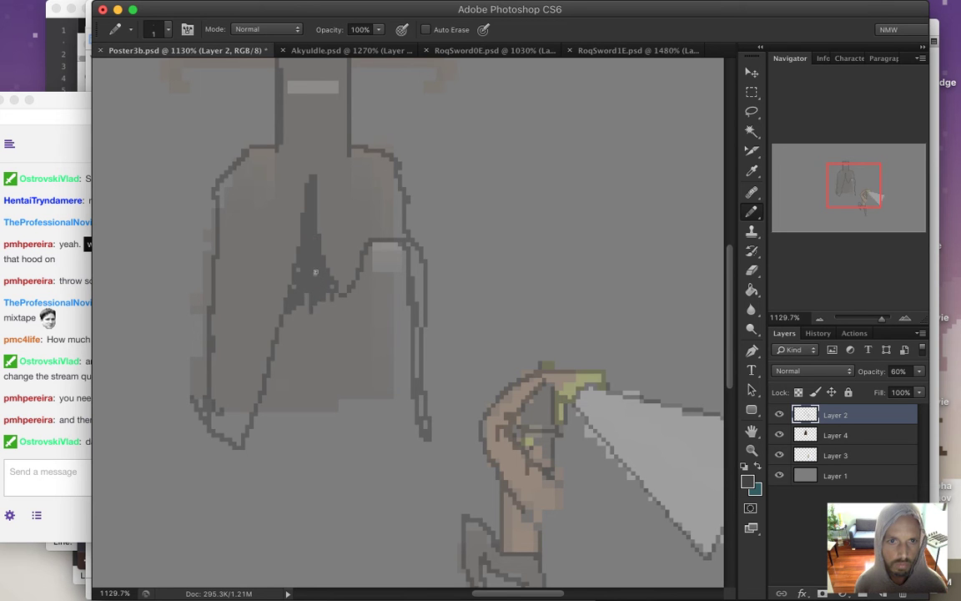
Read the Twitch chat messages about the release date, stream quality and the Samurai Jack comparison, and return to the Photoshop canvas.
{"action": "left_click", "coordinate": [50, 418]}
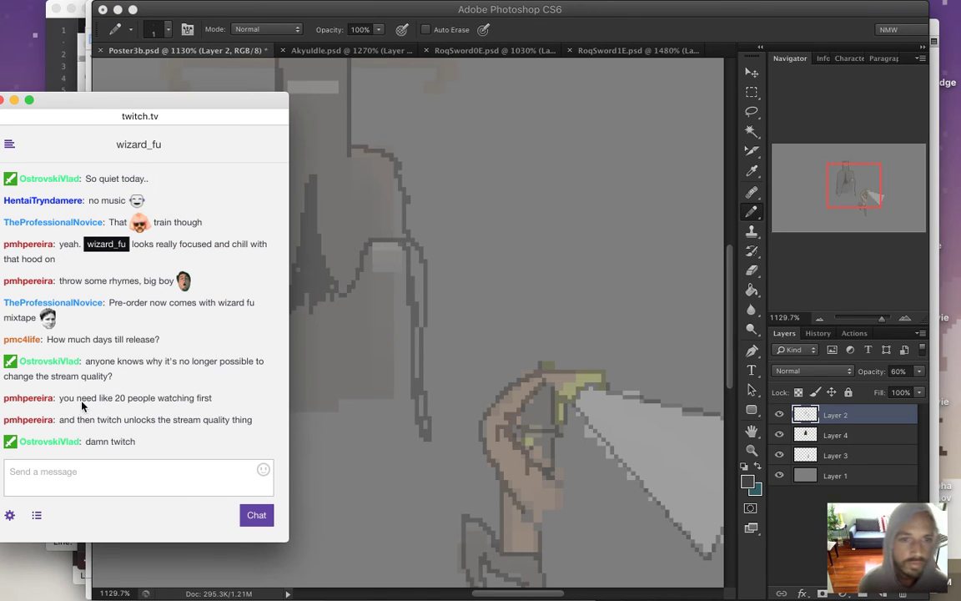
{"action": "left_click_drag", "start_coordinate": [125, 308], "coordinate": [154, 322]}
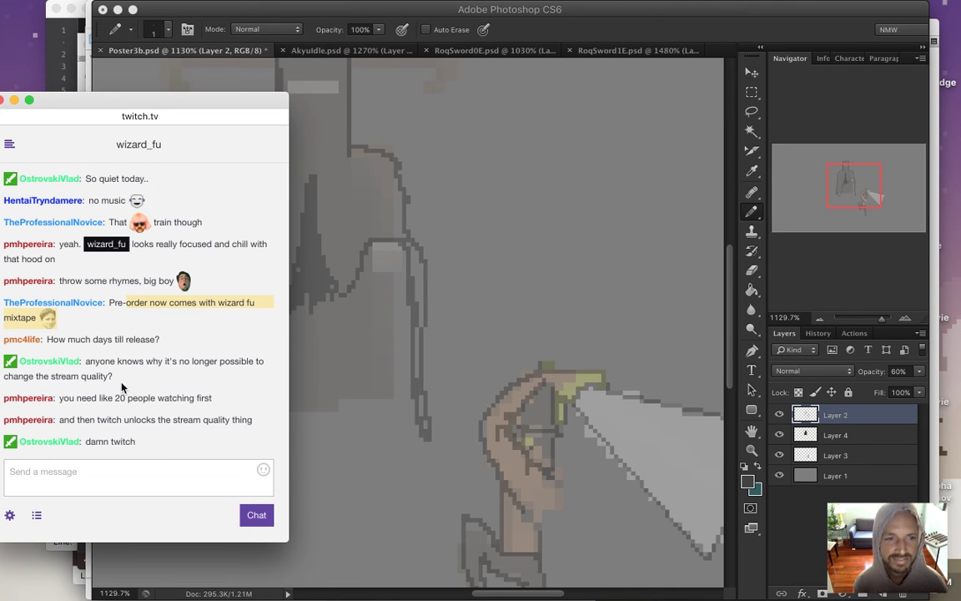
{"action": "left_click_drag", "start_coordinate": [93, 340], "coordinate": [127, 341]}
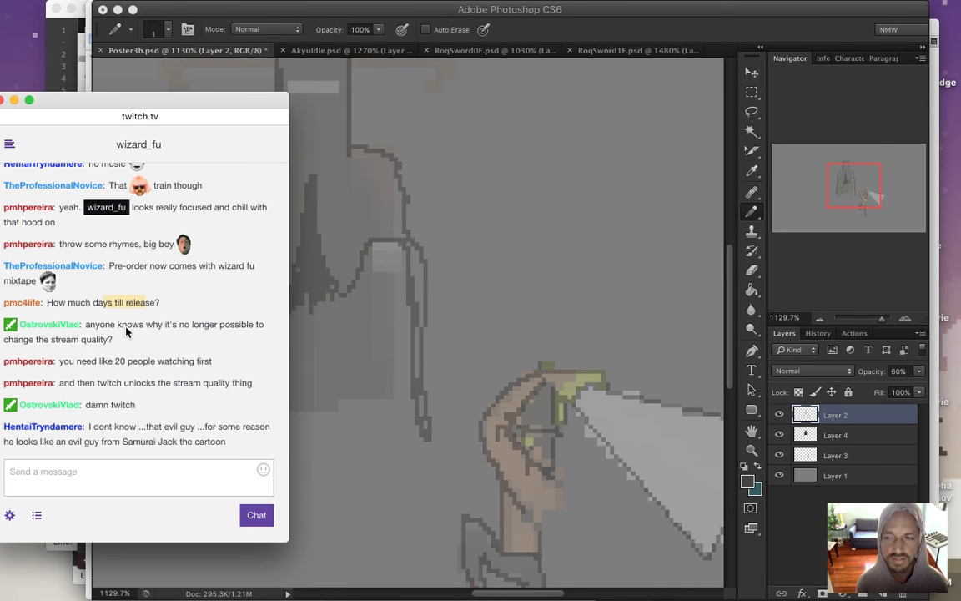
{"action": "mouse_move", "coordinate": [959, 105]}
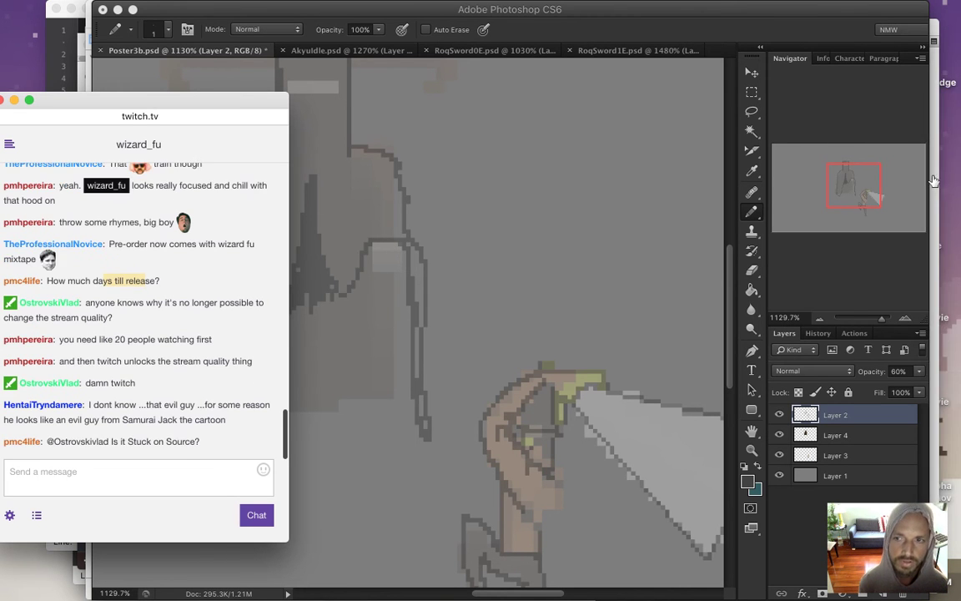
{"action": "mouse_move", "coordinate": [959, 170]}
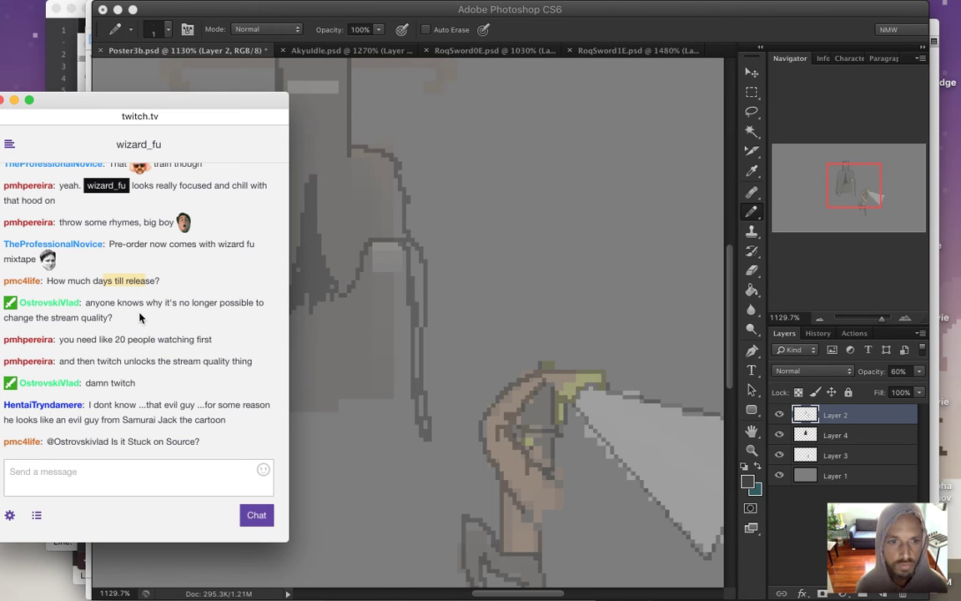
{"action": "left_click_drag", "start_coordinate": [123, 361], "coordinate": [146, 376]}
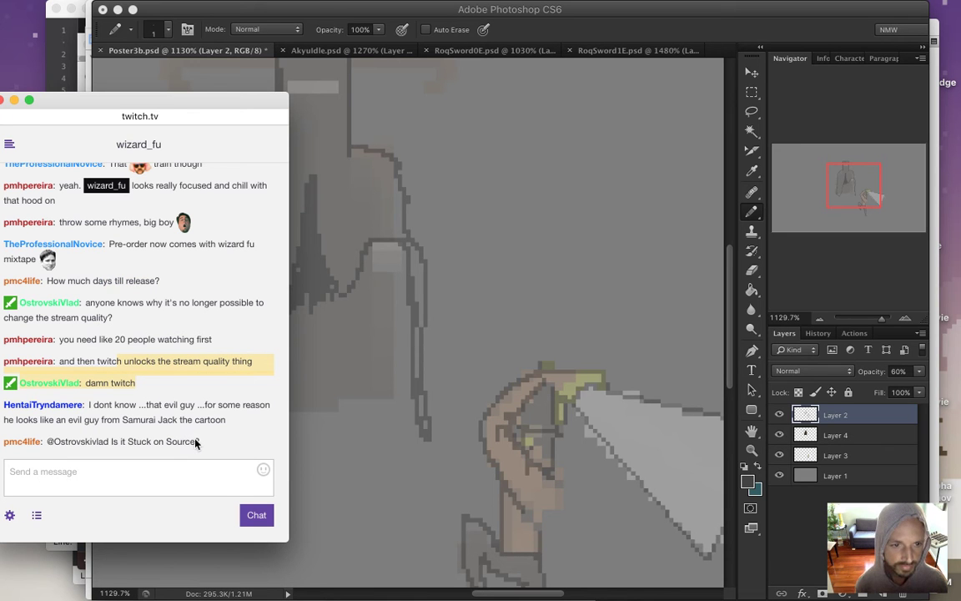
{"action": "left_click", "coordinate": [152, 409]}
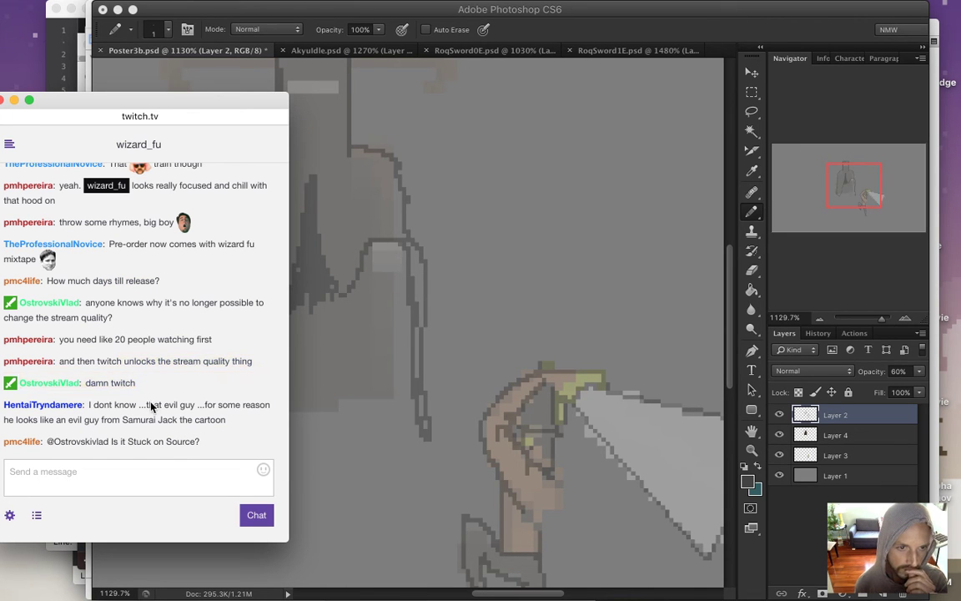
{"action": "left_click_drag", "start_coordinate": [154, 422], "coordinate": [177, 421]}
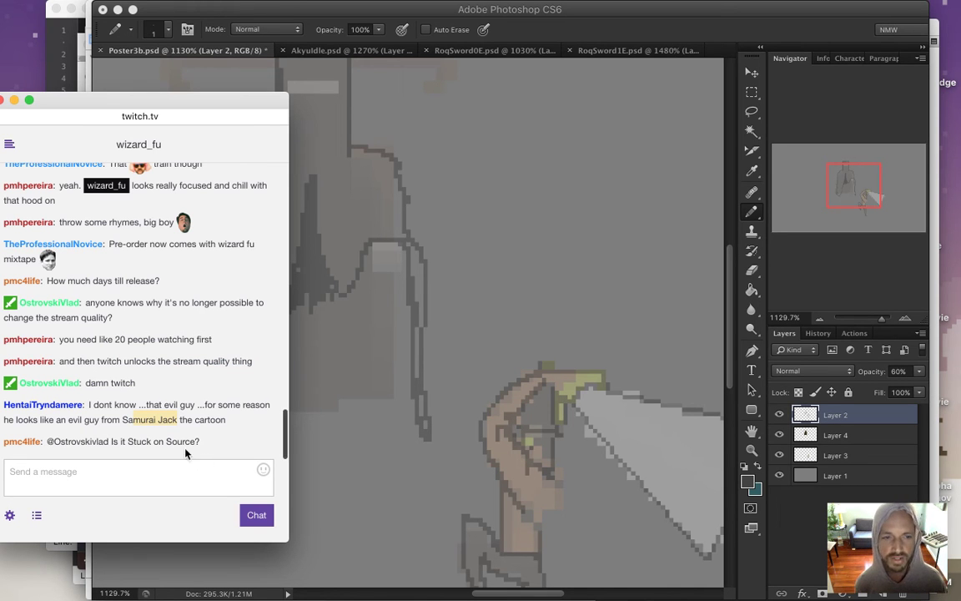
{"action": "left_click", "coordinate": [135, 417]}
{"action": "left_click_drag", "start_coordinate": [124, 421], "coordinate": [176, 421]}
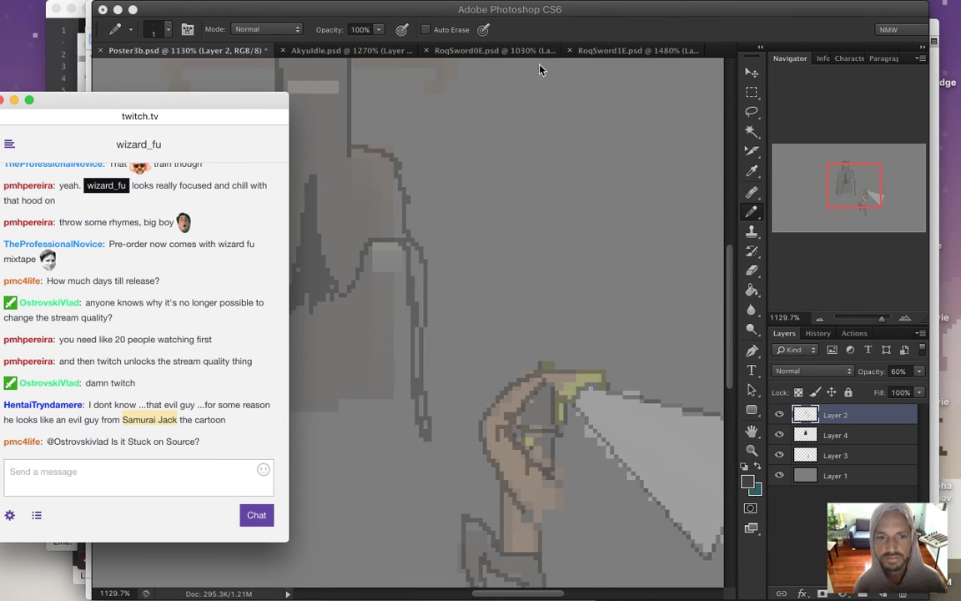
{"action": "left_click", "coordinate": [192, 417]}
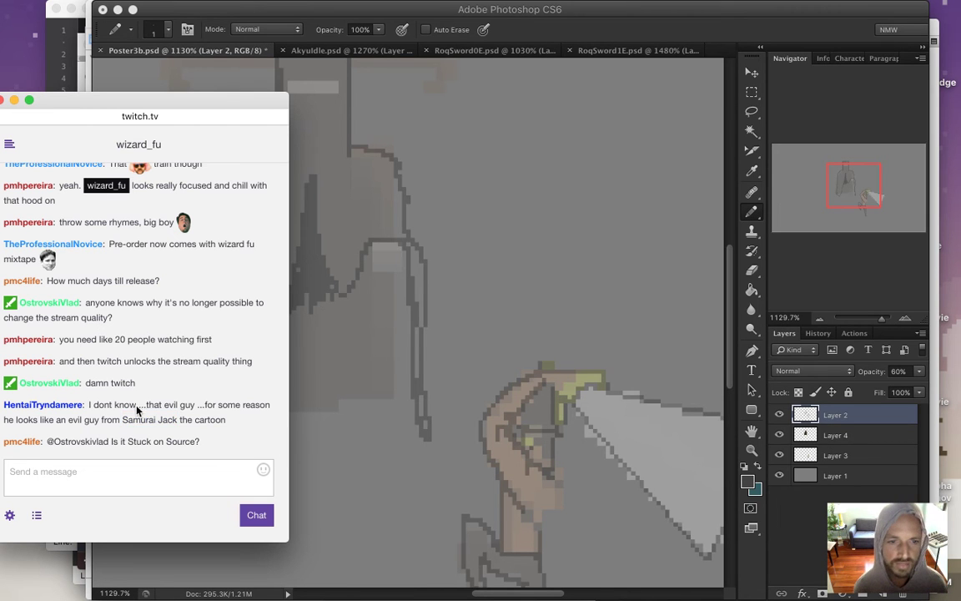
{"action": "left_click_drag", "start_coordinate": [138, 405], "coordinate": [192, 417]}
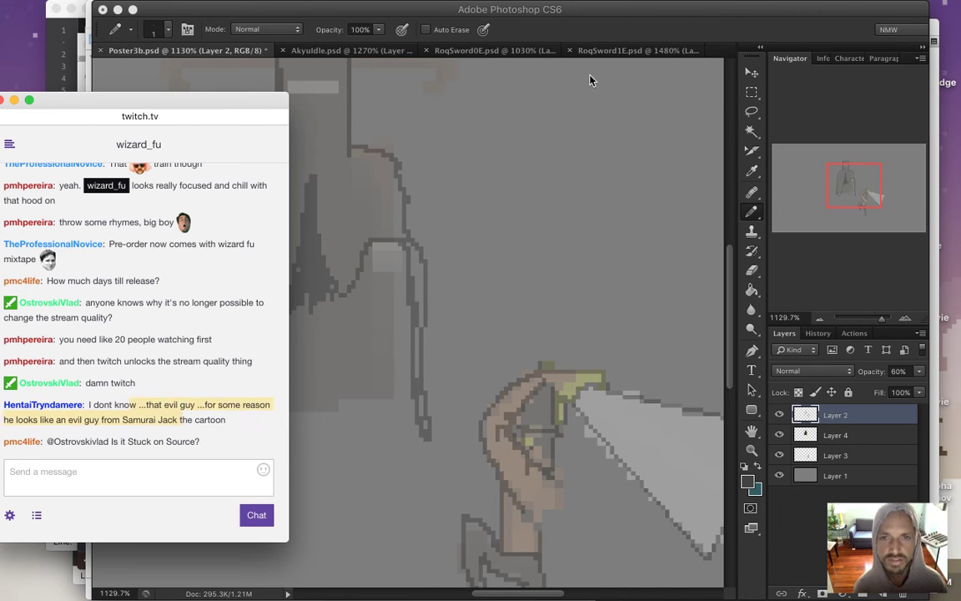
{"action": "left_click", "coordinate": [552, 29]}
Extend the dark grey shading along the cloak opening's left edge, beneath the chest fold and under the hand on Layer 2.
{"action": "mouse_move", "coordinate": [286, 328]}
{"action": "left_mouse_down"}
{"action": "mouse_move", "coordinate": [299, 292]}
{"action": "mouse_move", "coordinate": [306, 309]}
{"action": "mouse_move", "coordinate": [293, 341]}
{"action": "mouse_move", "coordinate": [292, 315]}
{"action": "mouse_move", "coordinate": [280, 327]}
{"action": "mouse_move", "coordinate": [268, 361]}
{"action": "mouse_move", "coordinate": [282, 351]}
{"action": "mouse_move", "coordinate": [278, 374]}
{"action": "mouse_move", "coordinate": [255, 421]}
{"action": "mouse_move", "coordinate": [330, 287]}
{"action": "mouse_move", "coordinate": [348, 295]}
{"action": "mouse_move", "coordinate": [399, 274]}
{"action": "mouse_move", "coordinate": [372, 286]}
{"action": "mouse_move", "coordinate": [361, 310]}
{"action": "mouse_move", "coordinate": [362, 299]}
{"action": "mouse_move", "coordinate": [354, 332]}
{"action": "mouse_move", "coordinate": [331, 300]}
{"action": "mouse_move", "coordinate": [326, 331]}
{"action": "left_mouse_up"}
{"action": "mouse_move", "coordinate": [375, 261]}
{"action": "left_mouse_down"}
{"action": "mouse_move", "coordinate": [379, 293]}
{"action": "mouse_move", "coordinate": [359, 292]}
{"action": "mouse_move", "coordinate": [367, 325]}
{"action": "mouse_move", "coordinate": [367, 288]}
{"action": "left_mouse_up"}
{"action": "left_click_drag", "start_coordinate": [409, 346], "coordinate": [408, 424]}
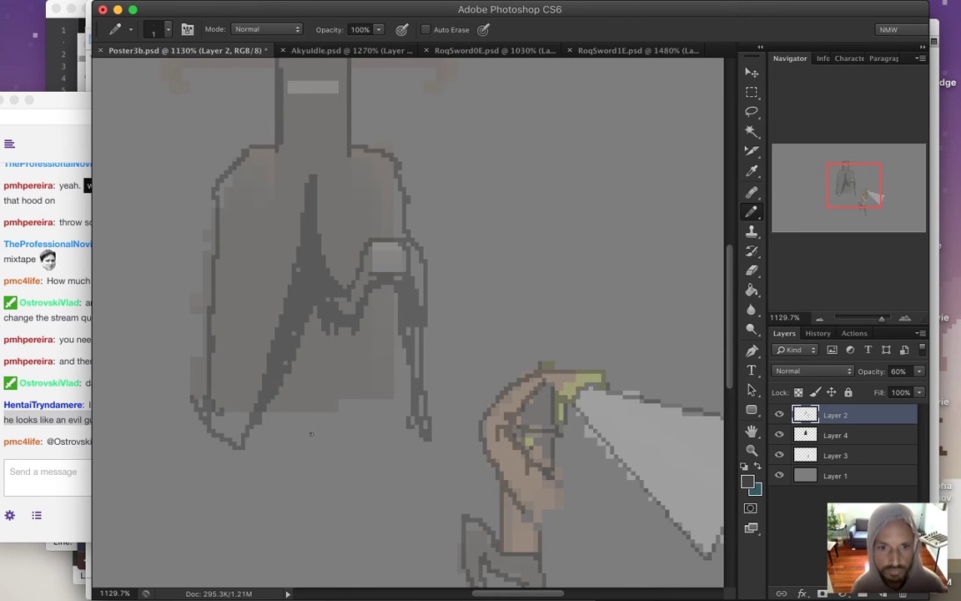
Fill the rest of the cloak's opening with dark grey down to the hem, using a 3 px Pencil for the remaining area.
{"action": "mouse_move", "coordinate": [299, 397]}
{"action": "left_mouse_down"}
{"action": "mouse_move", "coordinate": [260, 366]}
{"action": "mouse_move", "coordinate": [246, 369]}
{"action": "mouse_move", "coordinate": [264, 338]}
{"action": "mouse_move", "coordinate": [286, 372]}
{"action": "left_mouse_up"}
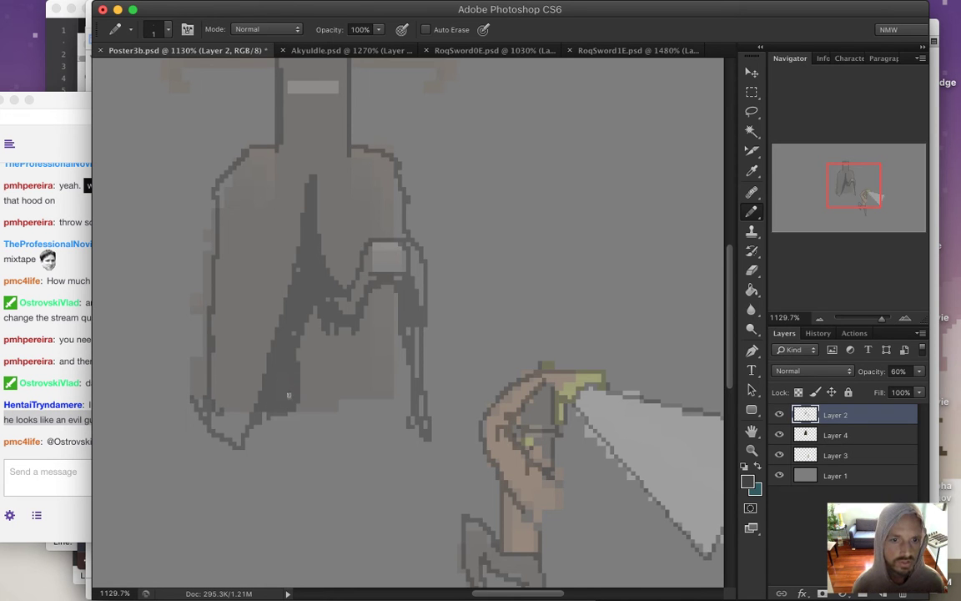
{"action": "mouse_move", "coordinate": [307, 314]}
{"action": "left_mouse_down"}
{"action": "mouse_move", "coordinate": [275, 315]}
{"action": "mouse_move", "coordinate": [282, 290]}
{"action": "mouse_move", "coordinate": [330, 336]}
{"action": "left_mouse_up"}
{"action": "mouse_move", "coordinate": [313, 357]}
{"action": "left_mouse_down"}
{"action": "mouse_move", "coordinate": [293, 325]}
{"action": "mouse_move", "coordinate": [284, 342]}
{"action": "mouse_move", "coordinate": [301, 359]}
{"action": "mouse_move", "coordinate": [344, 370]}
{"action": "left_mouse_up"}
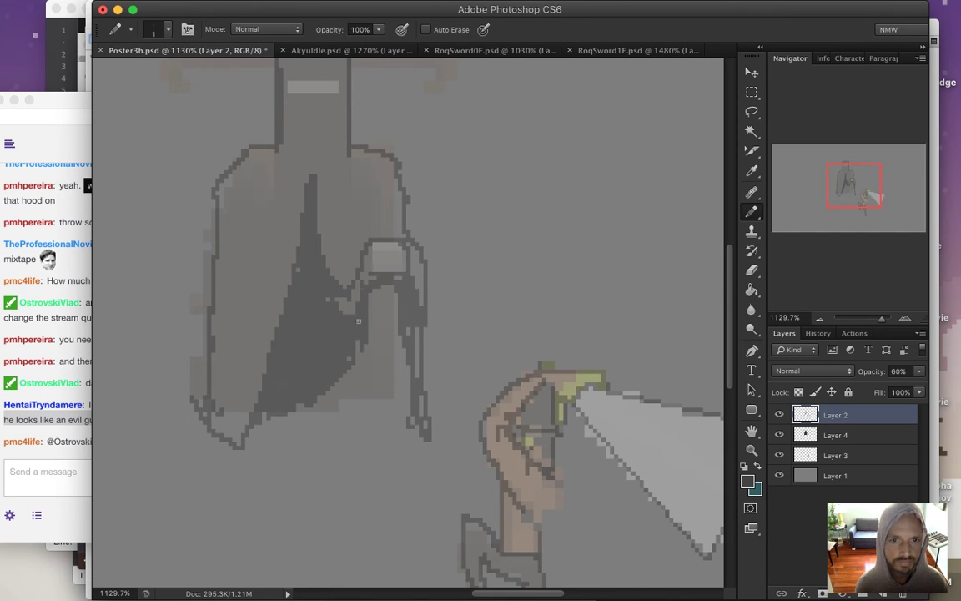
{"action": "left_click_drag", "start_coordinate": [377, 288], "coordinate": [388, 294]}
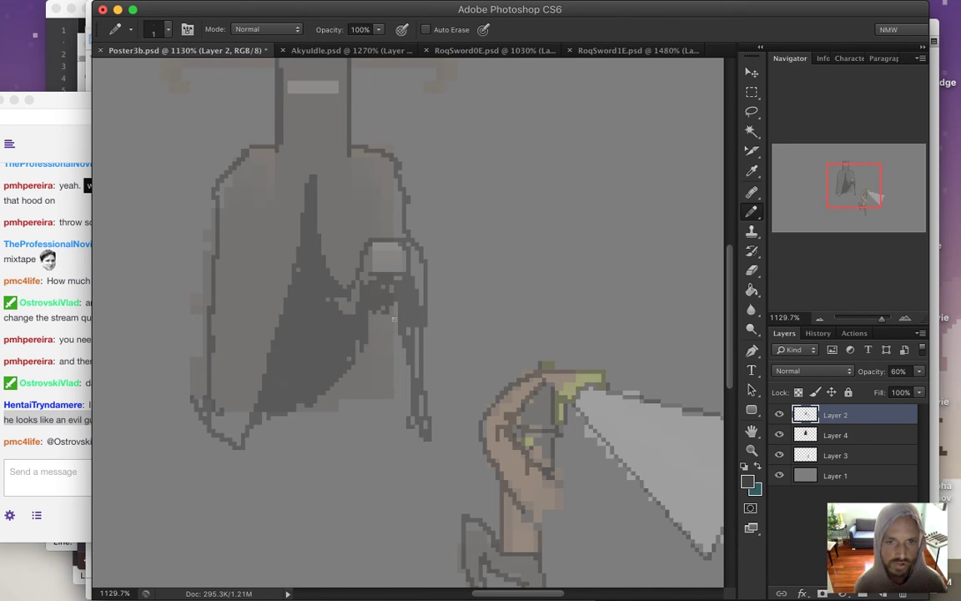
{"action": "mouse_move", "coordinate": [387, 320]}
{"action": "left_mouse_down"}
{"action": "mouse_move", "coordinate": [388, 288]}
{"action": "mouse_move", "coordinate": [372, 324]}
{"action": "mouse_move", "coordinate": [394, 318]}
{"action": "mouse_move", "coordinate": [402, 365]}
{"action": "mouse_move", "coordinate": [375, 369]}
{"action": "mouse_move", "coordinate": [366, 352]}
{"action": "mouse_move", "coordinate": [357, 387]}
{"action": "mouse_move", "coordinate": [345, 369]}
{"action": "mouse_move", "coordinate": [332, 396]}
{"action": "mouse_move", "coordinate": [385, 385]}
{"action": "mouse_move", "coordinate": [403, 406]}
{"action": "mouse_move", "coordinate": [366, 395]}
{"action": "mouse_move", "coordinate": [395, 413]}
{"action": "mouse_move", "coordinate": [288, 412]}
{"action": "mouse_move", "coordinate": [362, 412]}
{"action": "left_mouse_up"}
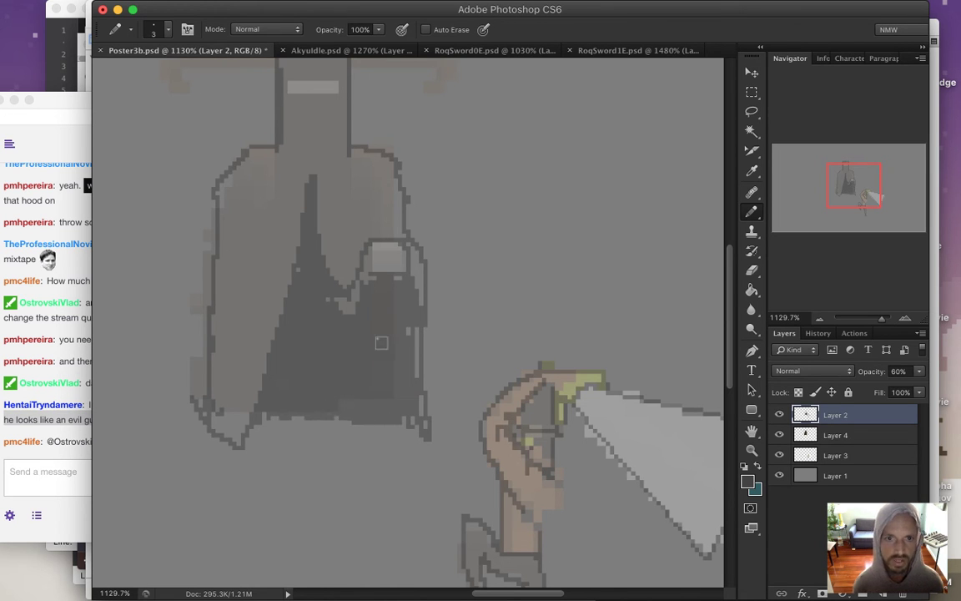
{"action": "scroll", "coordinate": [376, 326], "scroll_direction": "down", "scroll_amount": 3}
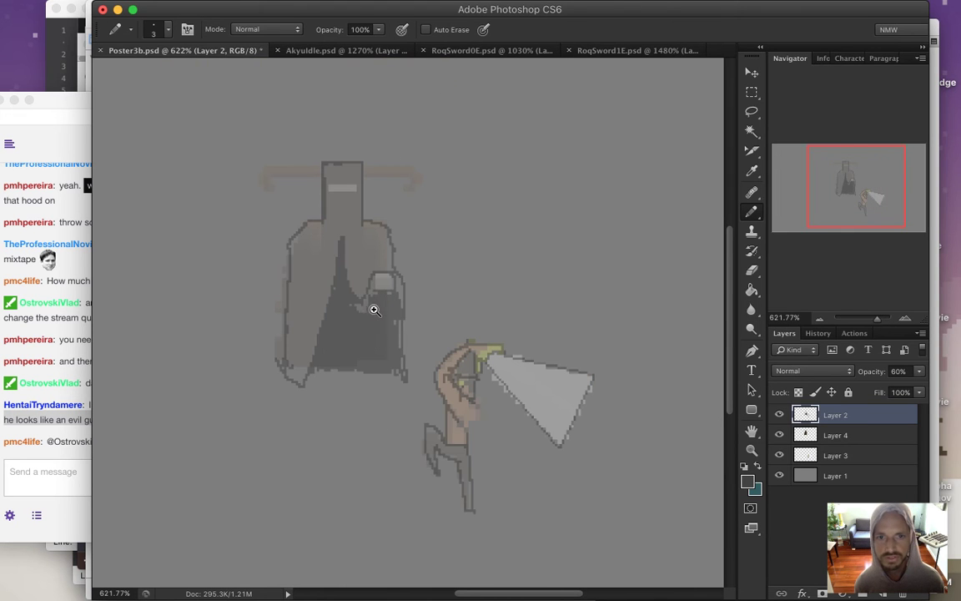
{"action": "scroll", "coordinate": [372, 327], "scroll_direction": "down", "scroll_amount": 1}
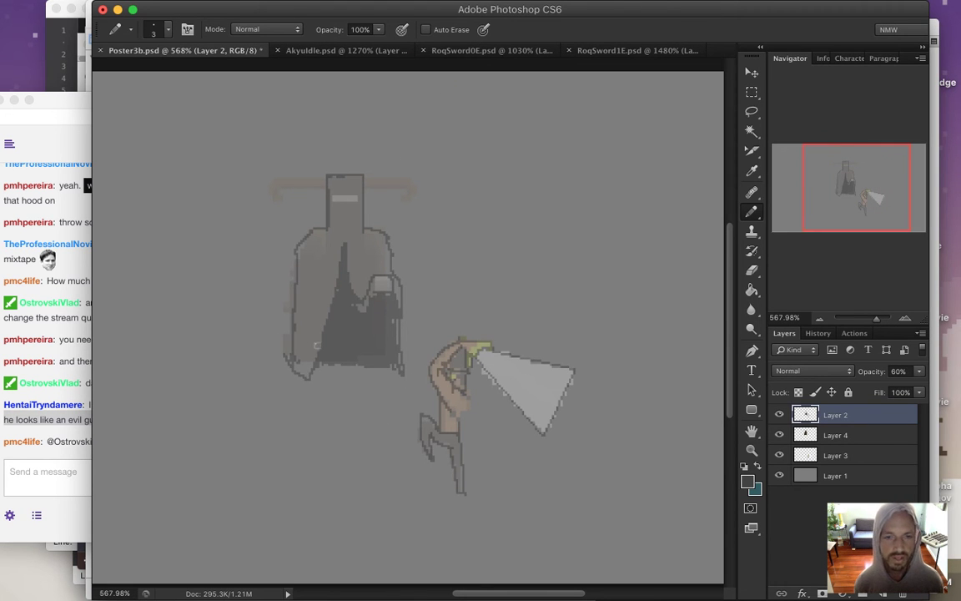
{"action": "key", "text": "m"}
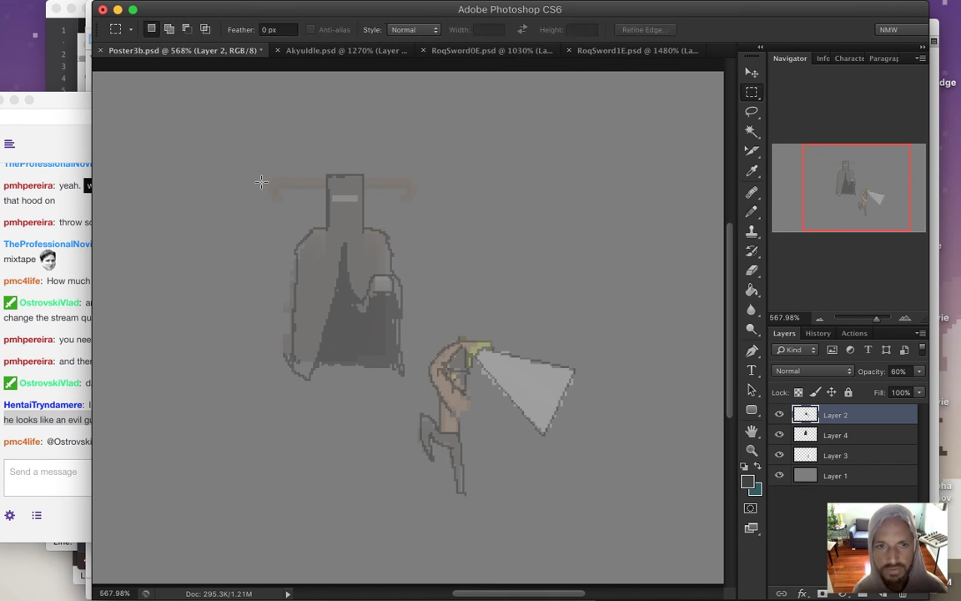
{"action": "left_click_drag", "start_coordinate": [238, 144], "coordinate": [415, 392]}
{"action": "key", "text": "v"}
{"action": "left_click_drag", "start_coordinate": [377, 252], "coordinate": [358, 236]}
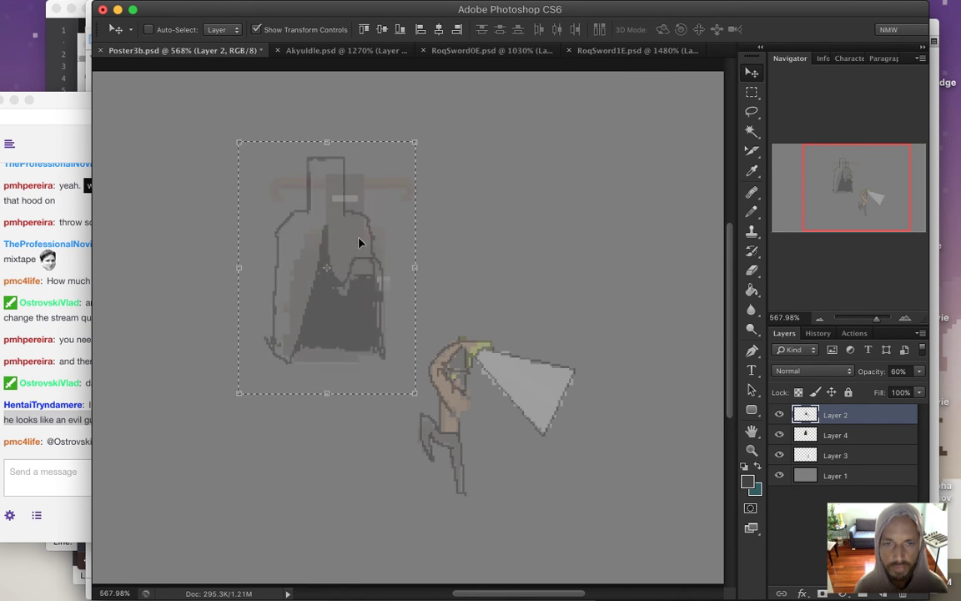
{"action": "key", "text": "super+z"}
{"action": "key", "text": "m"}
{"action": "key", "text": "super+d"}
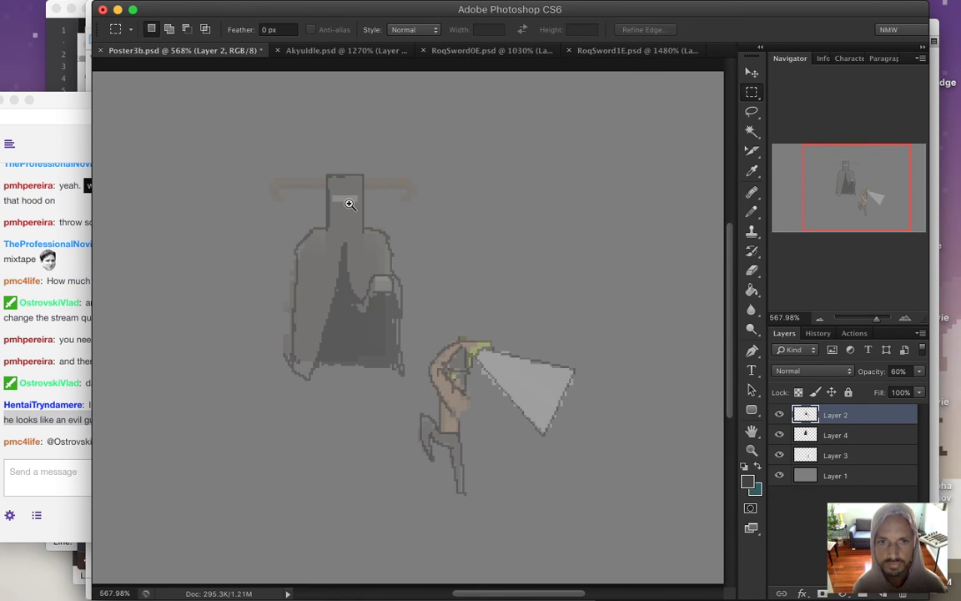
Outline the hooked horn on the right side of the dark figure's head with a 1 px Pencil, cleaning up its curled tip.
{"action": "scroll", "coordinate": [353, 197], "scroll_direction": "up", "scroll_amount": 3}
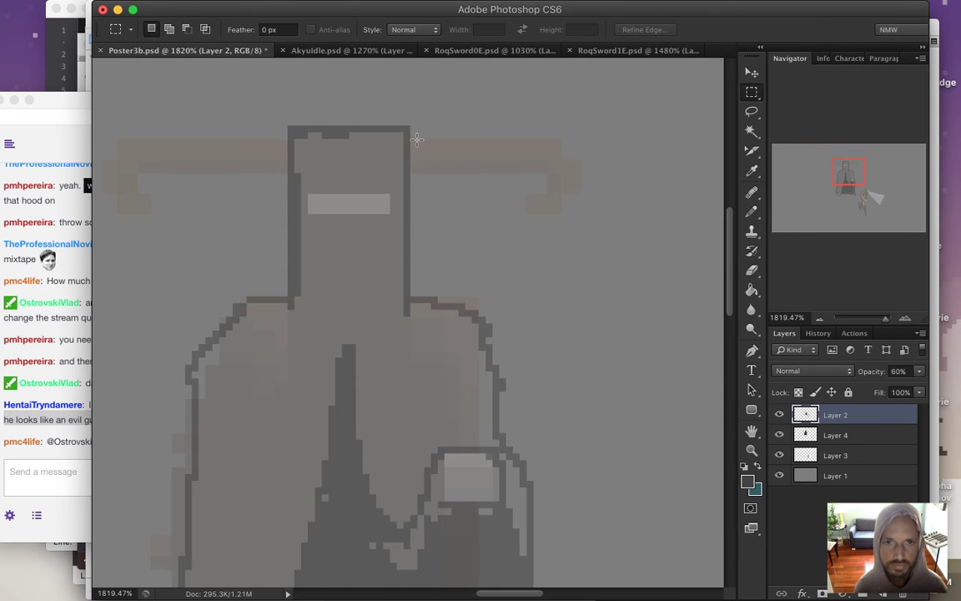
{"action": "key", "text": "b"}
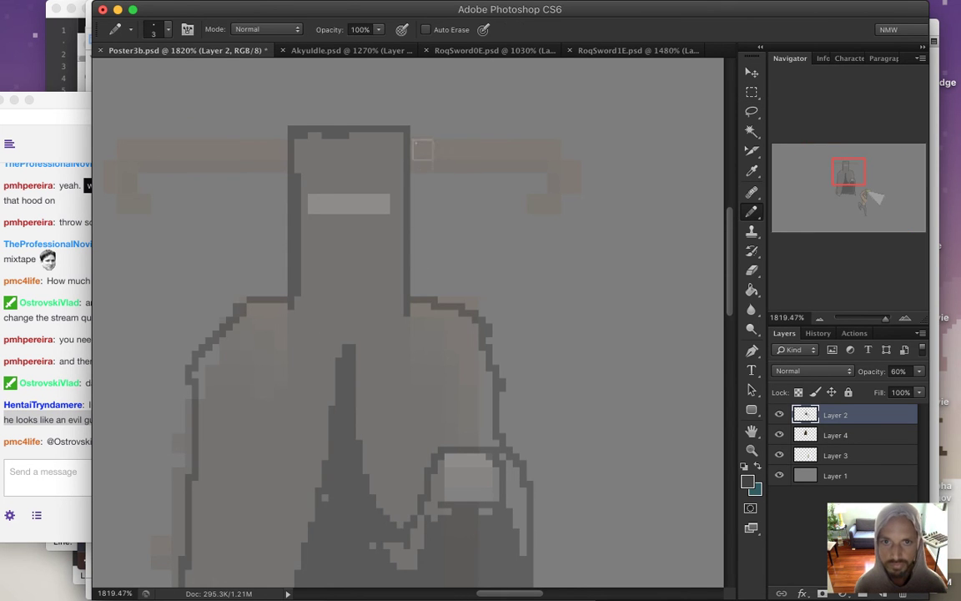
{"action": "mouse_move", "coordinate": [412, 143]}
{"action": "left_mouse_down"}
{"action": "mouse_move", "coordinate": [555, 144]}
{"action": "mouse_move", "coordinate": [575, 165]}
{"action": "left_mouse_up"}
{"action": "mouse_move", "coordinate": [553, 214]}
{"action": "left_mouse_down"}
{"action": "mouse_move", "coordinate": [509, 211]}
{"action": "mouse_move", "coordinate": [532, 199]}
{"action": "left_mouse_up"}
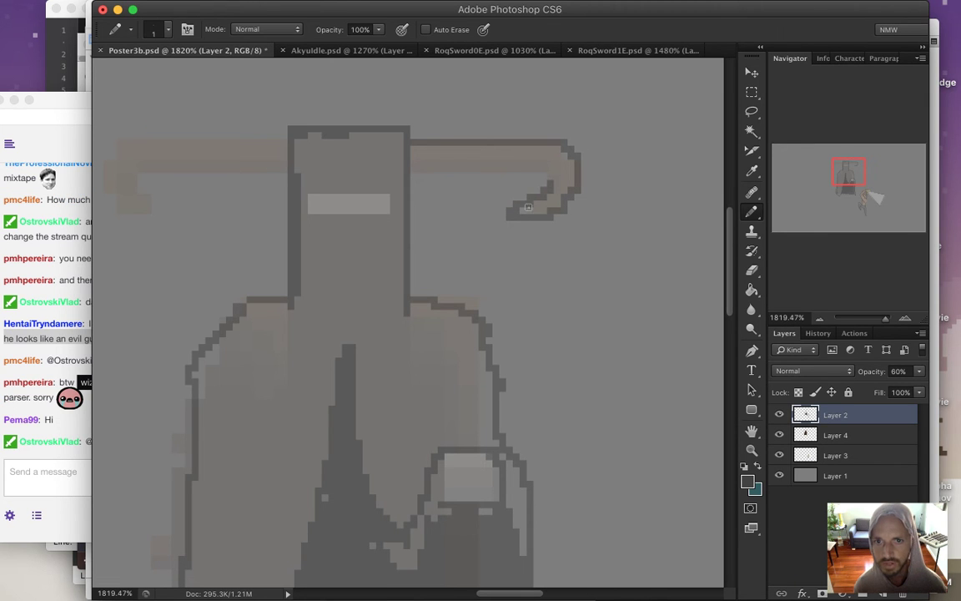
{"action": "key", "text": "e"}
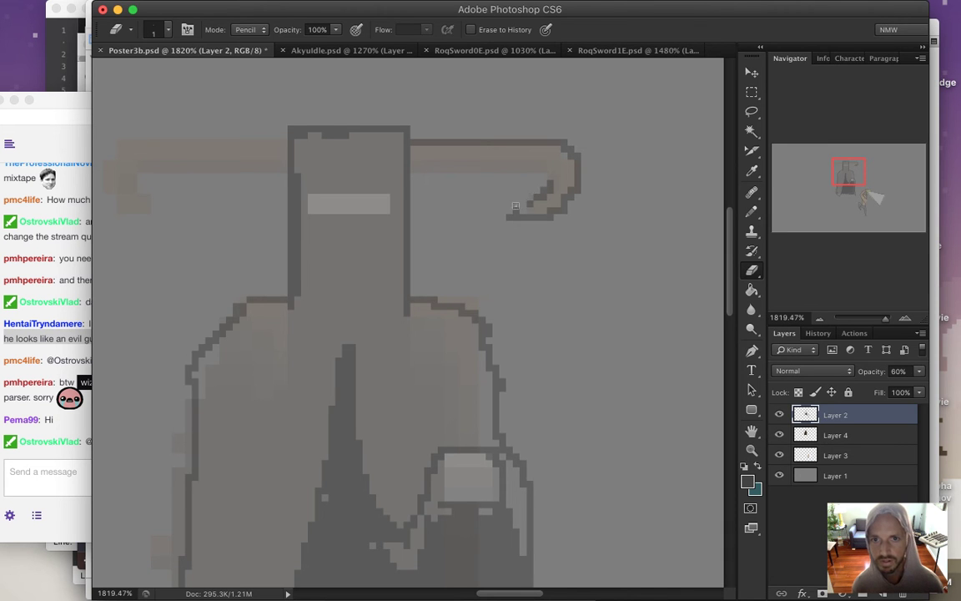
{"action": "key", "text": "b"}
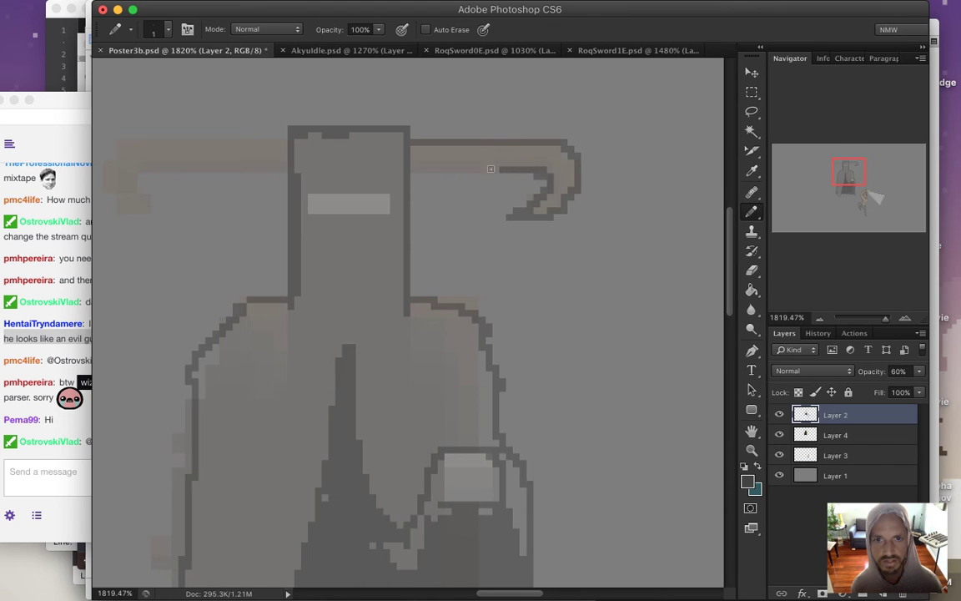
{"action": "left_click_drag", "start_coordinate": [496, 170], "coordinate": [424, 169]}
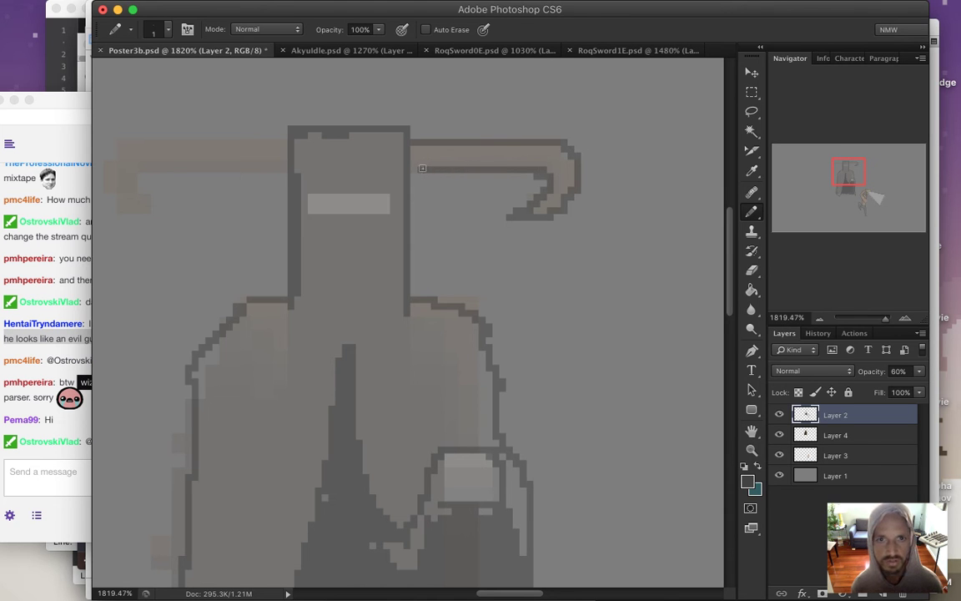
Outline the matching hooked horn on the left side of the head and trace the border of the eye slit.
{"action": "scroll", "coordinate": [332, 203], "scroll_direction": "left", "scroll_amount": 5}
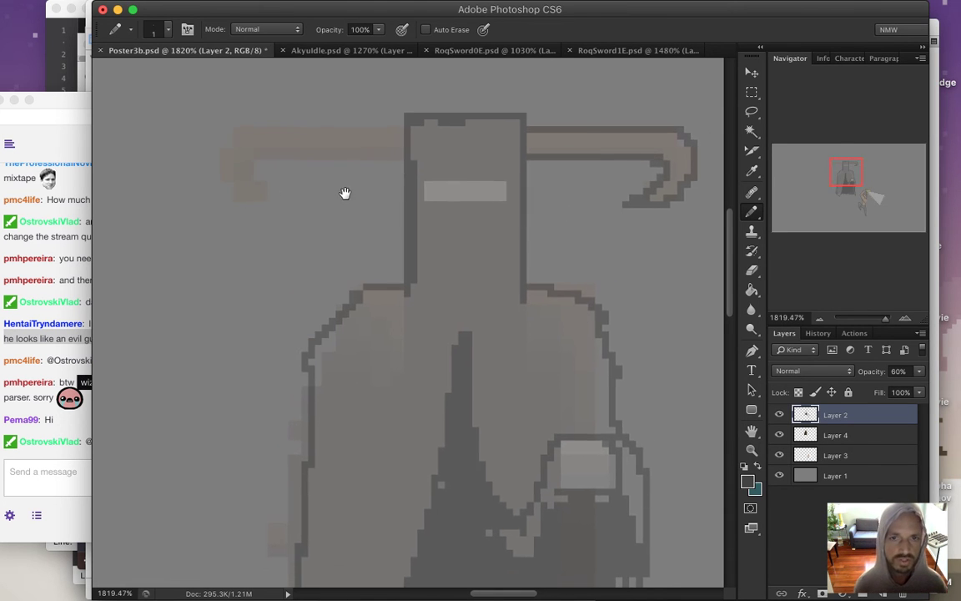
{"action": "left_click_drag", "start_coordinate": [424, 129], "coordinate": [286, 126]}
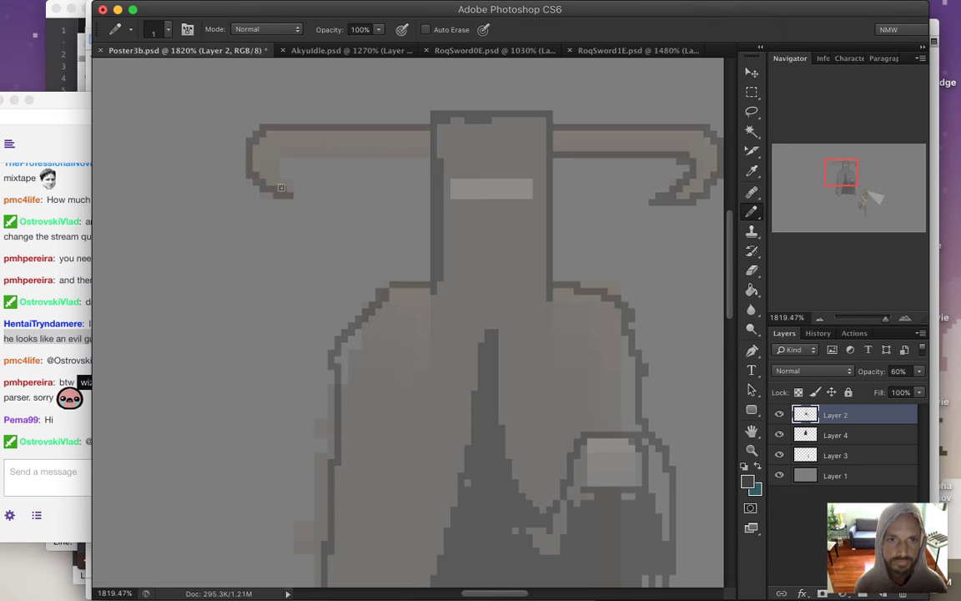
{"action": "mouse_move", "coordinate": [271, 158]}
{"action": "left_mouse_down"}
{"action": "mouse_move", "coordinate": [295, 149]}
{"action": "mouse_move", "coordinate": [426, 152]}
{"action": "left_mouse_up"}
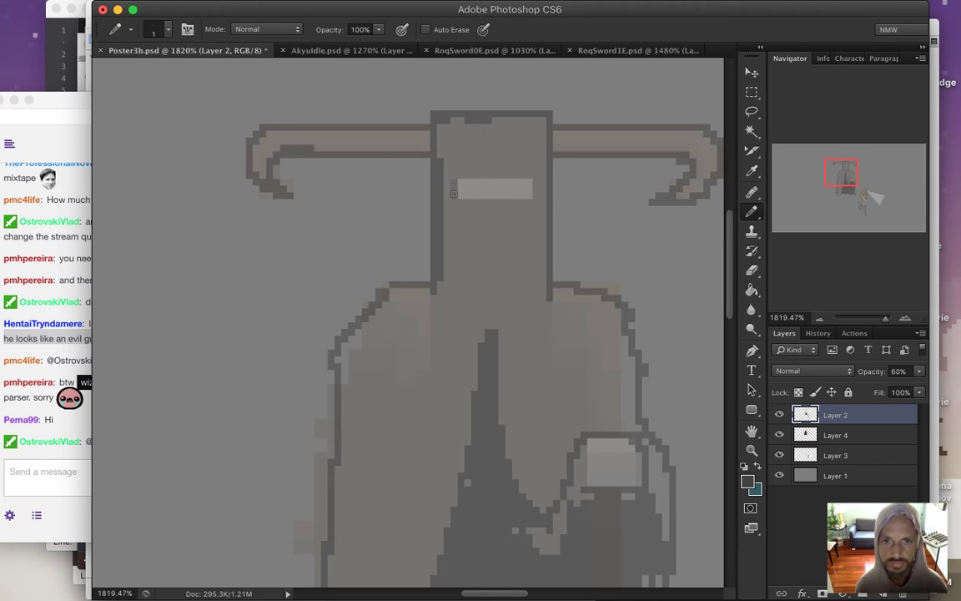
{"action": "mouse_move", "coordinate": [464, 193]}
{"action": "left_mouse_down"}
{"action": "mouse_move", "coordinate": [529, 187]}
{"action": "mouse_move", "coordinate": [510, 196]}
{"action": "mouse_move", "coordinate": [529, 182]}
{"action": "mouse_move", "coordinate": [467, 180]}
{"action": "left_mouse_up"}
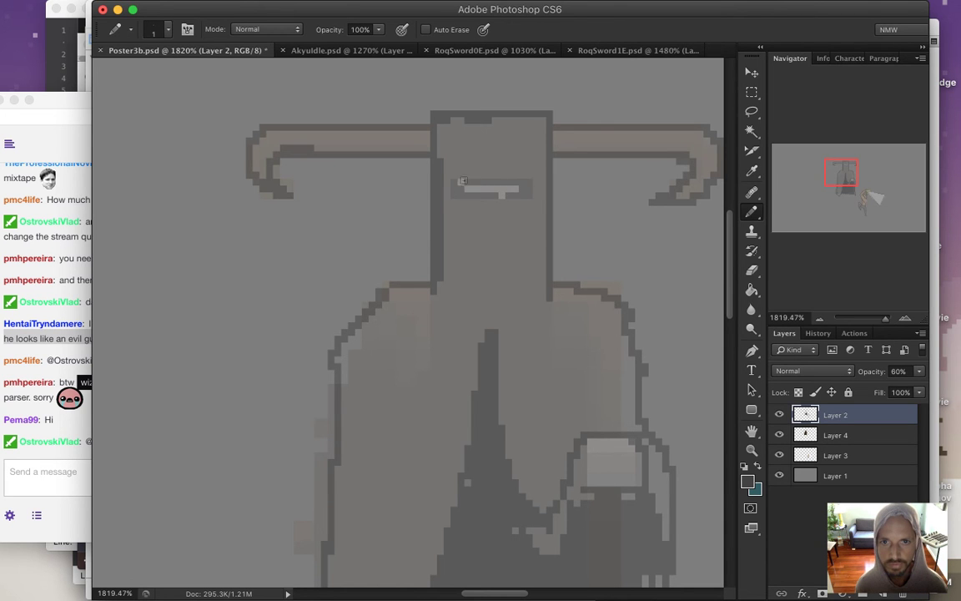
Compare the sketch with the faded sprites hidden and shown, and merge Layer 3 and Layer 4 into one layer.
{"action": "scroll", "coordinate": [564, 398], "scroll_direction": "down", "scroll_amount": 5}
{"action": "scroll", "coordinate": [671, 380], "scroll_direction": "down", "scroll_amount": 1}
{"action": "left_click", "coordinate": [779, 435]}
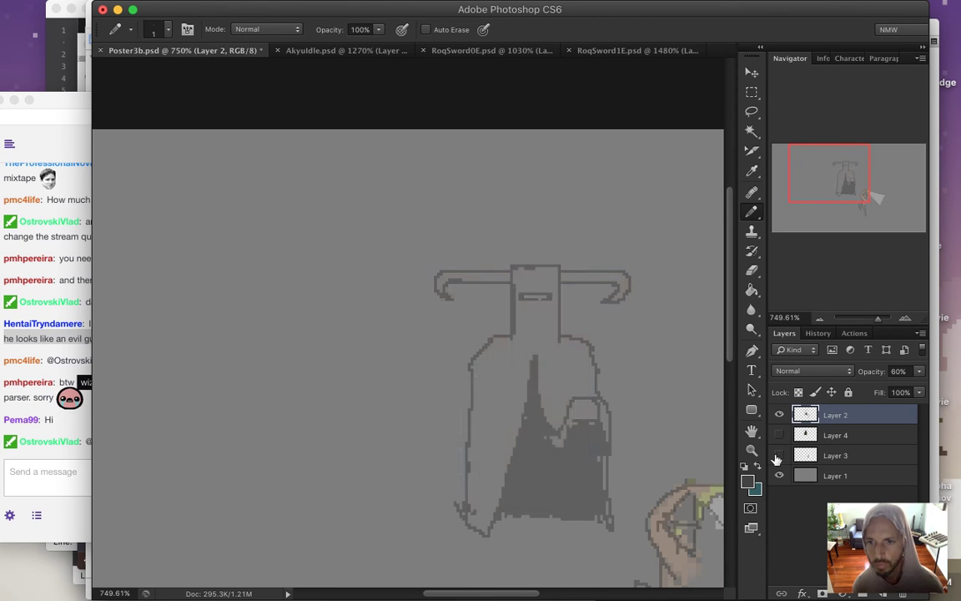
{"action": "left_click", "coordinate": [780, 435]}
{"action": "left_click", "coordinate": [835, 435]}
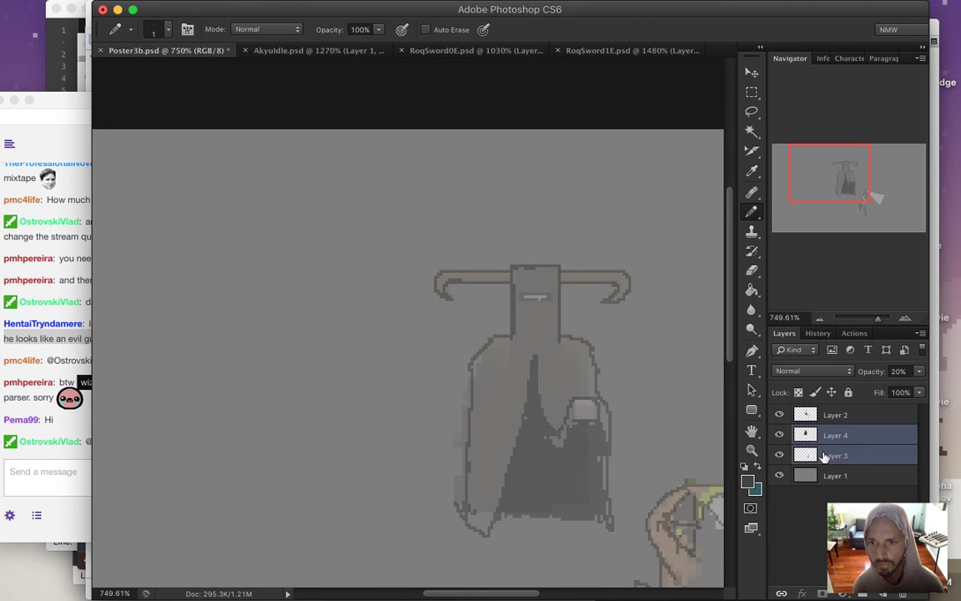
{"action": "left_click", "coordinate": [836, 455], "text": "shift"}
{"action": "right_click", "coordinate": [862, 455]}
{"action": "left_click", "coordinate": [782, 406]}
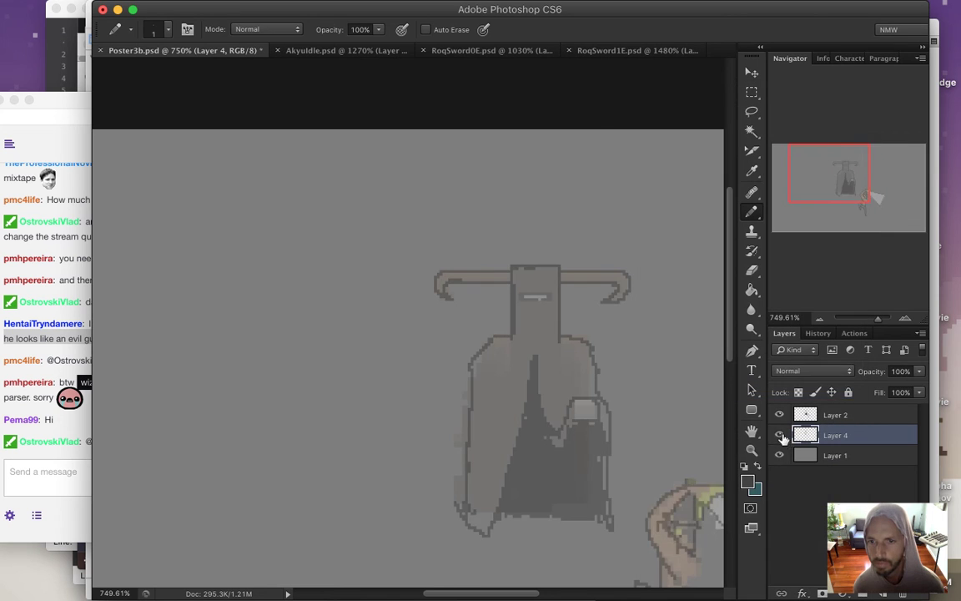
Hide the merged sprite layer so only the Layer 2 sketch shows over the grey background, and save the document.
{"action": "mouse_move", "coordinate": [646, 425]}
{"action": "left_mouse_down"}
{"action": "mouse_move", "coordinate": [491, 303]}
{"action": "mouse_move", "coordinate": [403, 268]}
{"action": "mouse_move", "coordinate": [408, 275]}
{"action": "left_mouse_up"}
{"action": "key", "text": "super+s"}
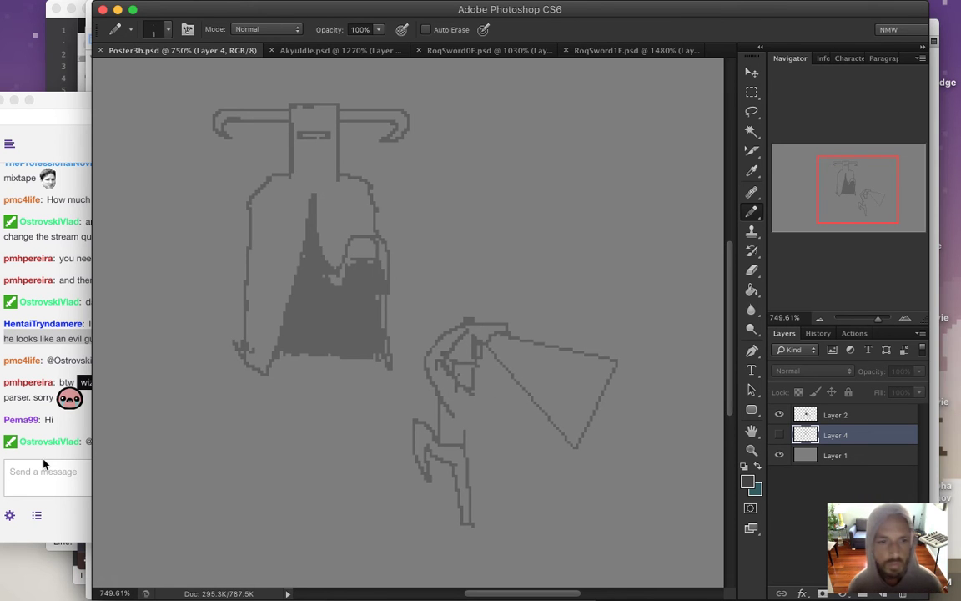
Read the newest Twitch chat messages about ValTree and stream quality, and return to the Poster3b sketch.
{"action": "left_click", "coordinate": [48, 346]}
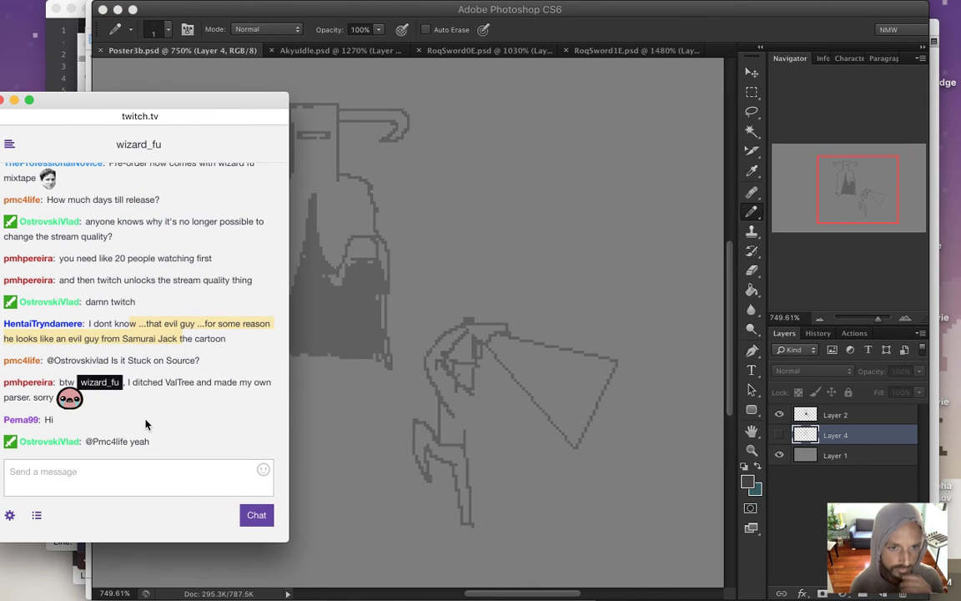
{"action": "left_click", "coordinate": [153, 392]}
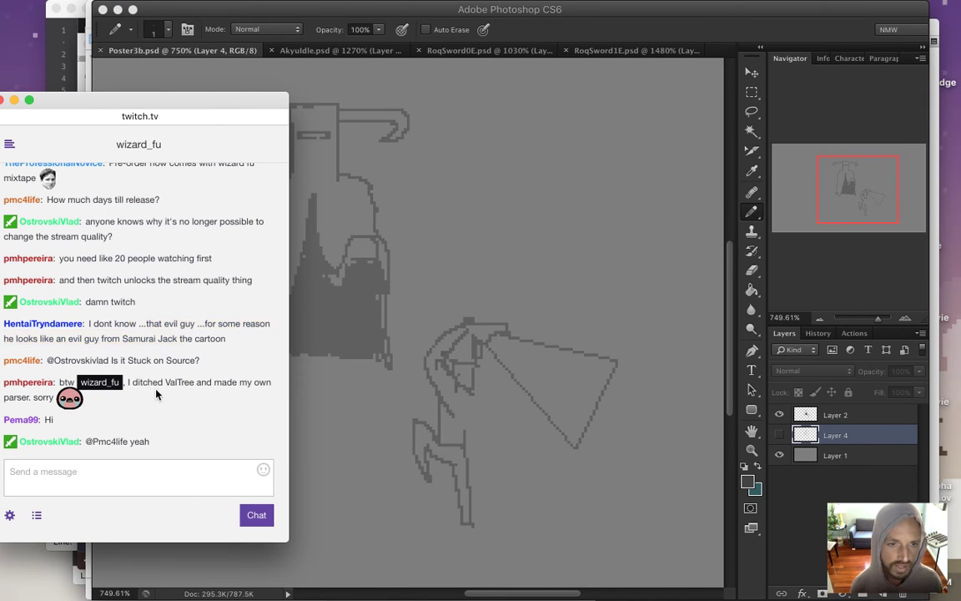
{"action": "left_click_drag", "start_coordinate": [155, 385], "coordinate": [172, 399]}
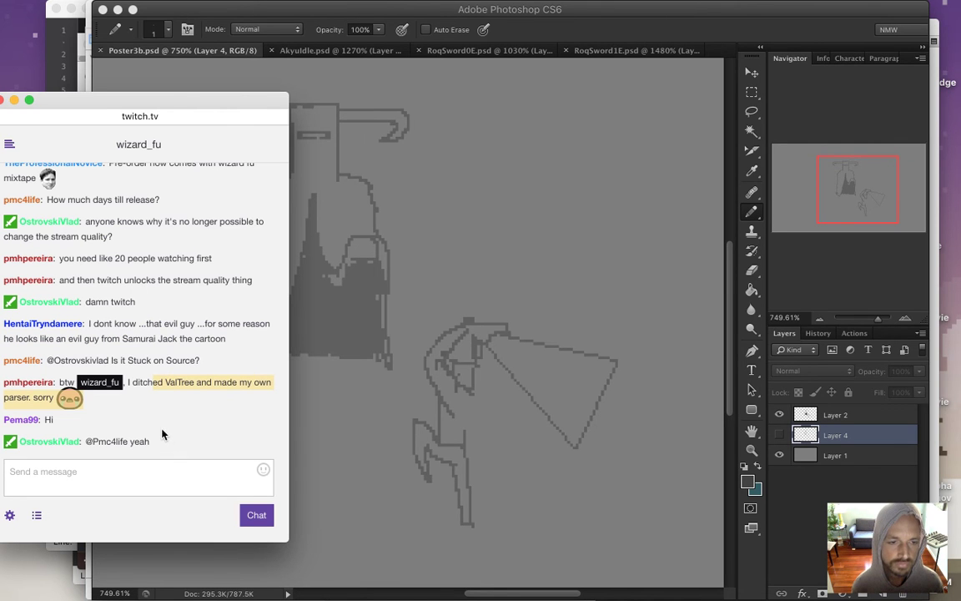
{"action": "left_click", "coordinate": [44, 378]}
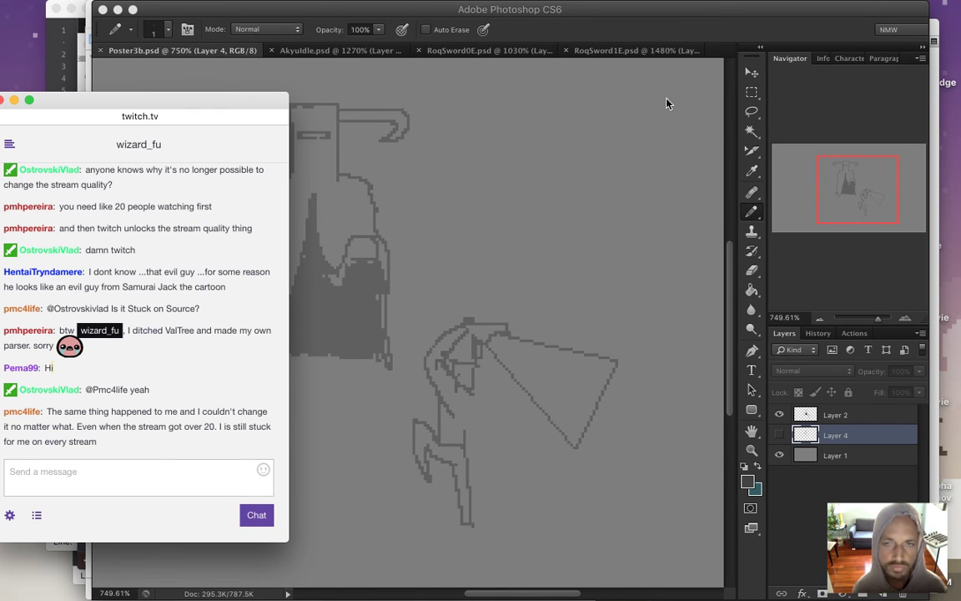
{"action": "left_click_drag", "start_coordinate": [123, 426], "coordinate": [209, 438]}
{"action": "left_click", "coordinate": [209, 437]}
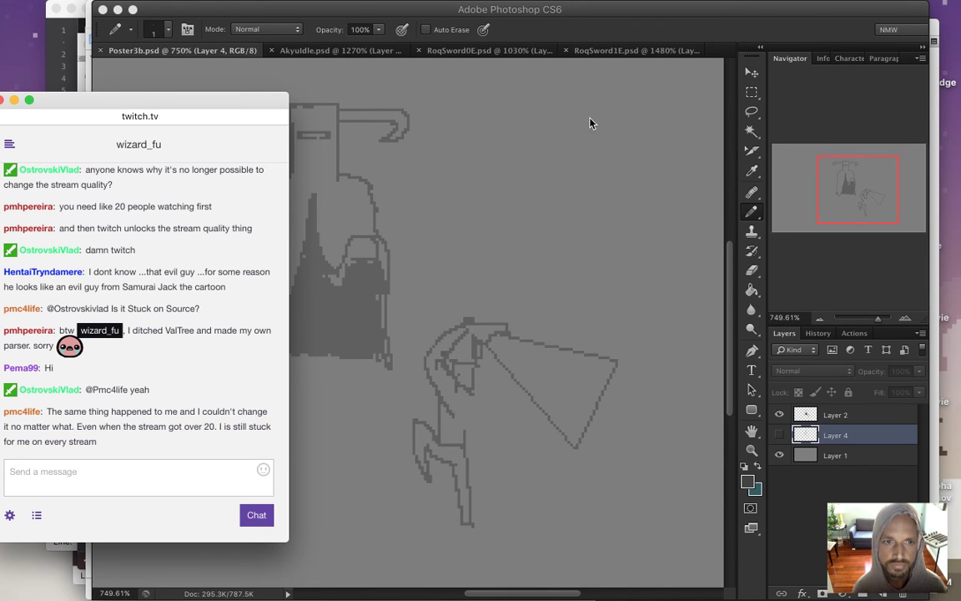
{"action": "left_click", "coordinate": [645, 28]}
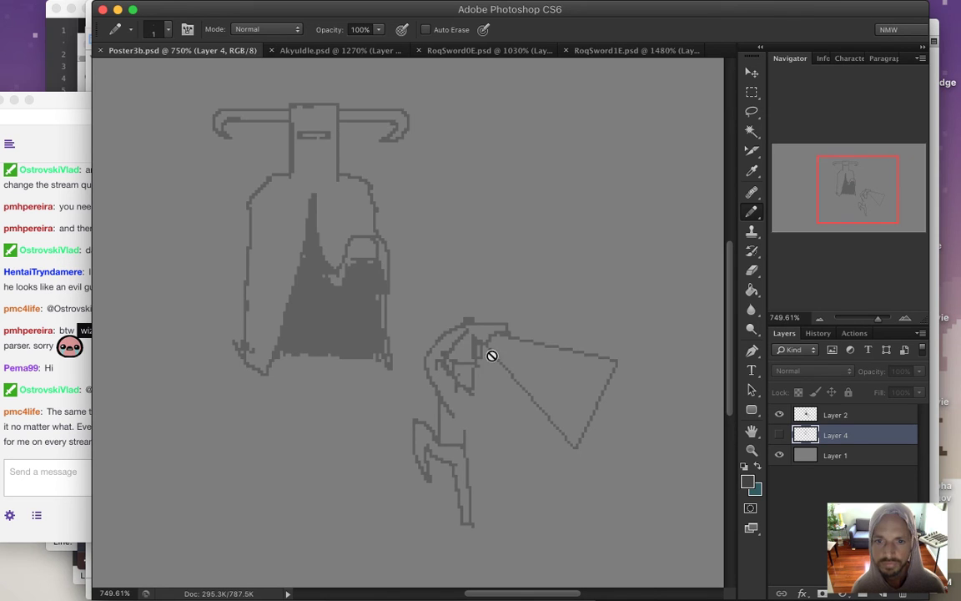
Show Layer 4 as reference and outline the small figure's lower torso and bent elbow on Layer 2 with the 1 px Pencil.
{"action": "left_click", "coordinate": [779, 436]}
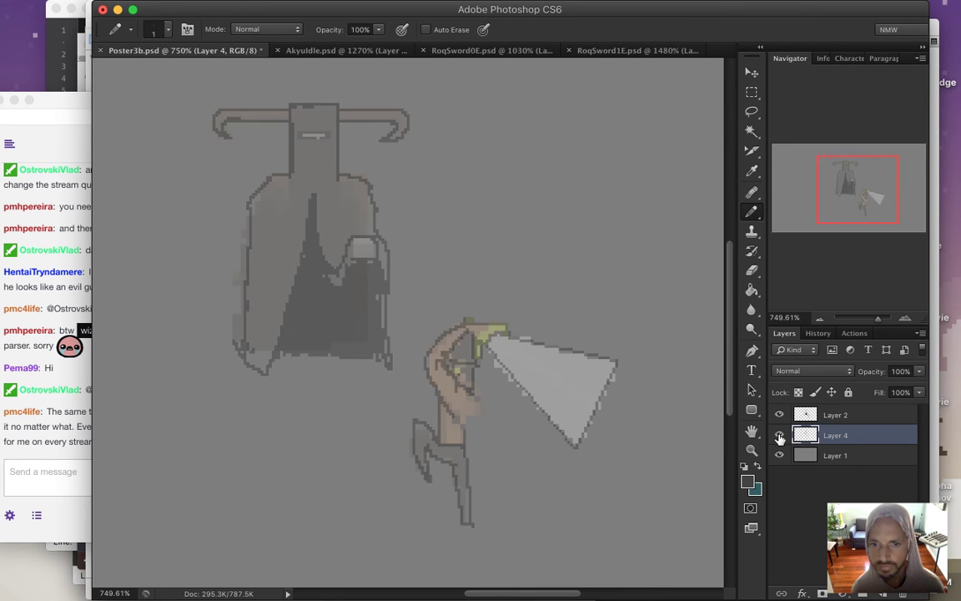
{"action": "left_click", "coordinate": [496, 417]}
{"action": "left_click", "coordinate": [497, 422]}
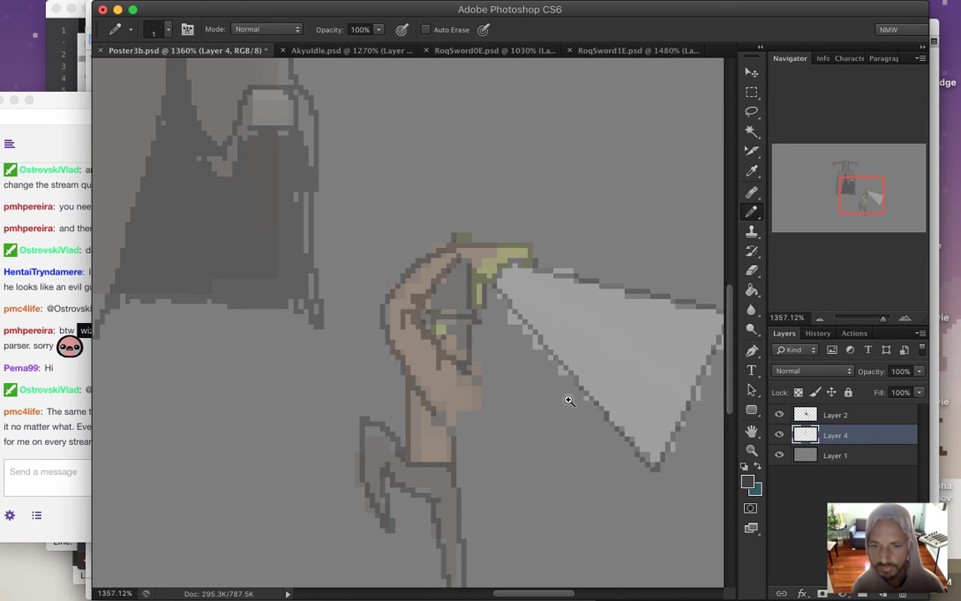
{"action": "left_click", "coordinate": [438, 412]}
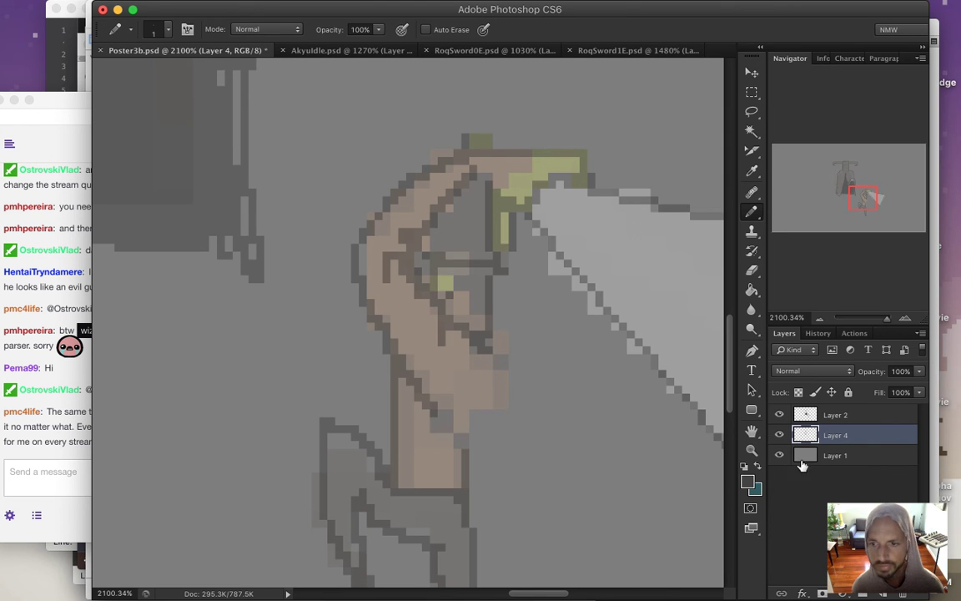
{"action": "left_click", "coordinate": [807, 417]}
{"action": "key", "text": "g"}
{"action": "key", "text": "b"}
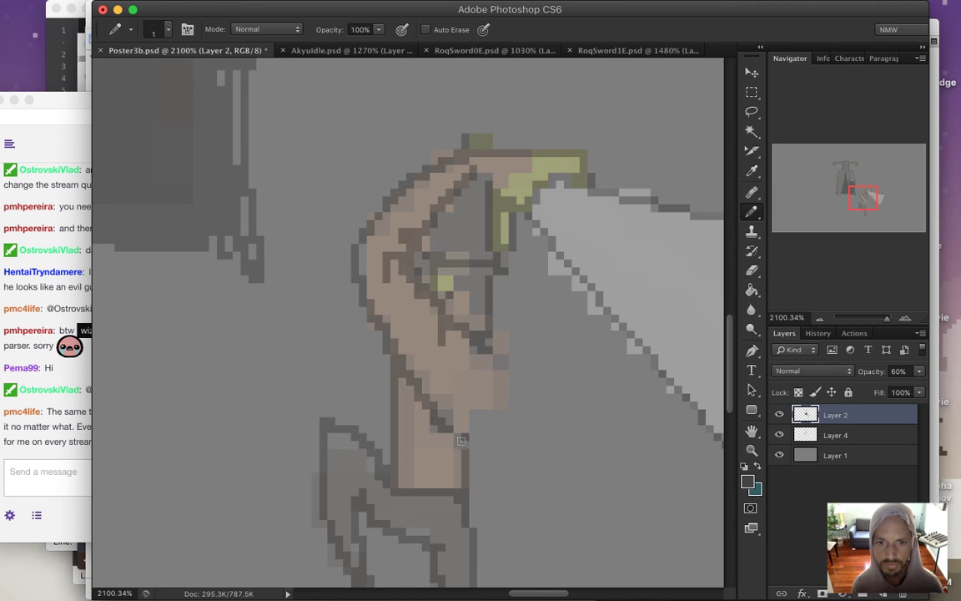
{"action": "mouse_move", "coordinate": [443, 428]}
{"action": "left_mouse_down"}
{"action": "mouse_move", "coordinate": [477, 438]}
{"action": "mouse_move", "coordinate": [463, 428]}
{"action": "mouse_move", "coordinate": [499, 388]}
{"action": "left_mouse_up"}
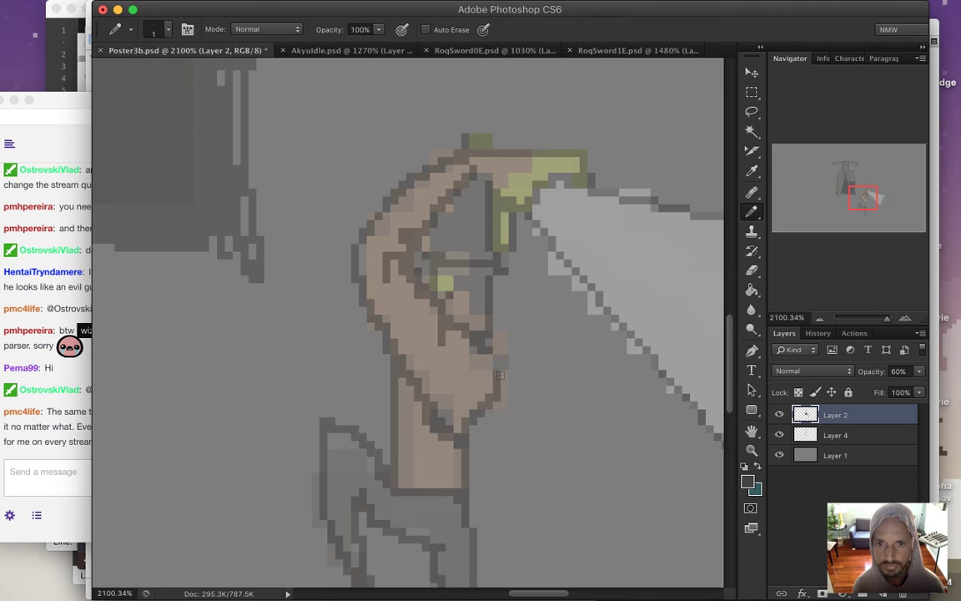
{"action": "left_click_drag", "start_coordinate": [494, 333], "coordinate": [506, 350]}
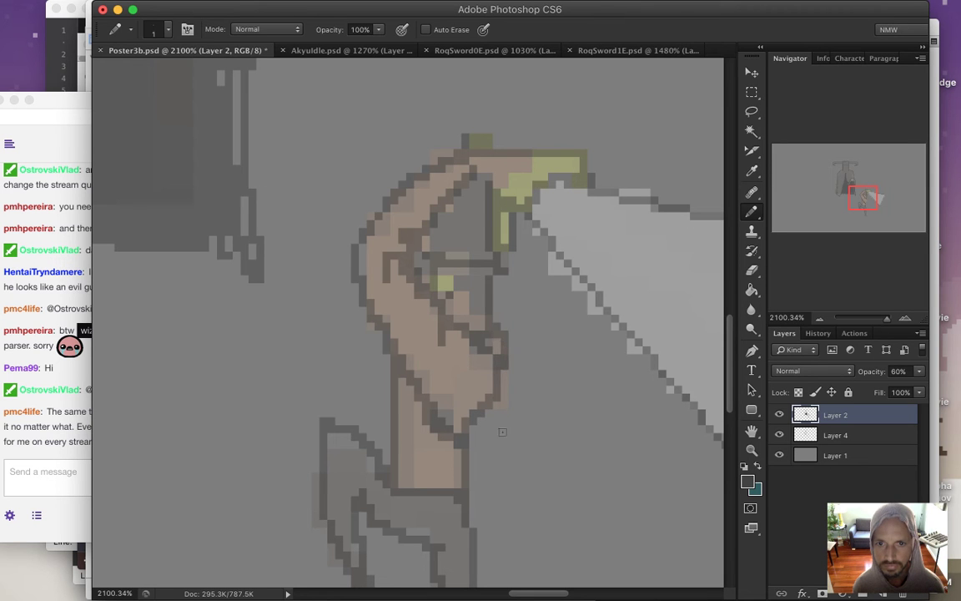
Hide Layer 4 again, save the document and hide the interface panels to view the sketch alone.
{"action": "mouse_move", "coordinate": [527, 440]}
{"action": "left_mouse_down"}
{"action": "mouse_move", "coordinate": [472, 429]}
{"action": "mouse_move", "coordinate": [472, 401]}
{"action": "mouse_move", "coordinate": [421, 388]}
{"action": "left_mouse_up"}
{"action": "left_click", "coordinate": [780, 435]}
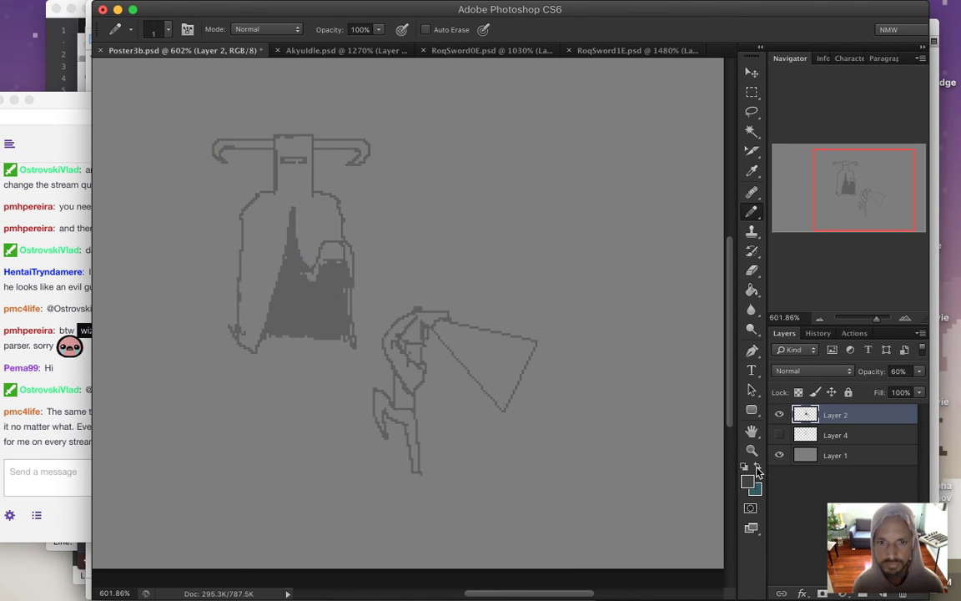
{"action": "key", "text": "cmd+s"}
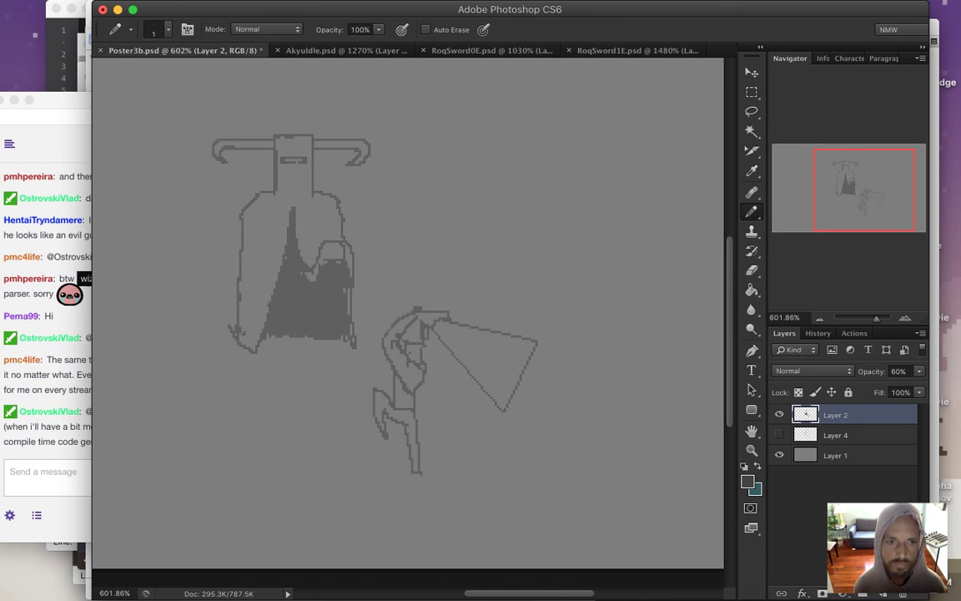
{"action": "left_click_drag", "start_coordinate": [311, 295], "coordinate": [406, 317]}
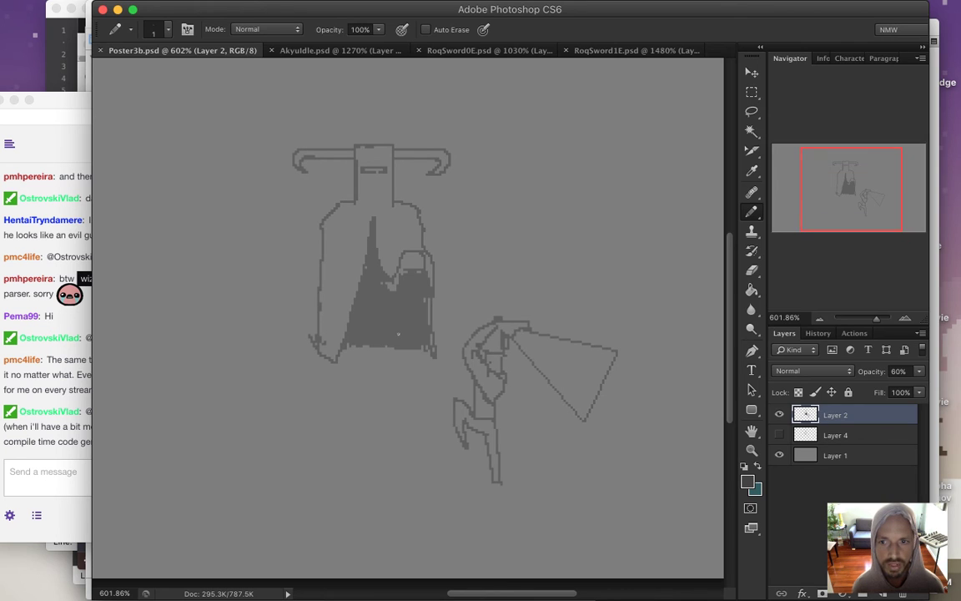
{"action": "key", "text": "Tab"}
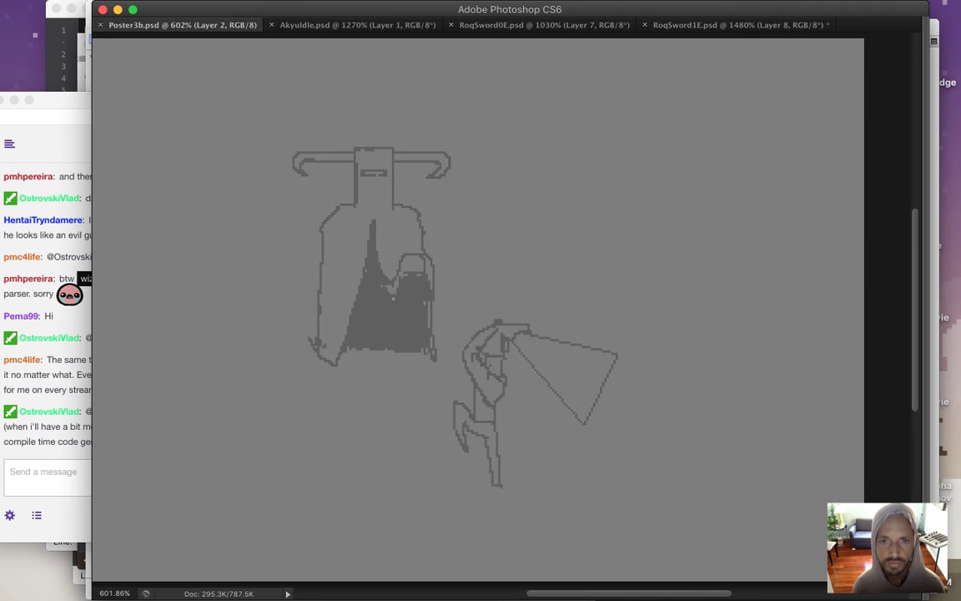
Select the large dark figure's sketch, move it slightly left and up, and deselect it.
{"action": "left_click_drag", "start_coordinate": [251, 116], "coordinate": [451, 368]}
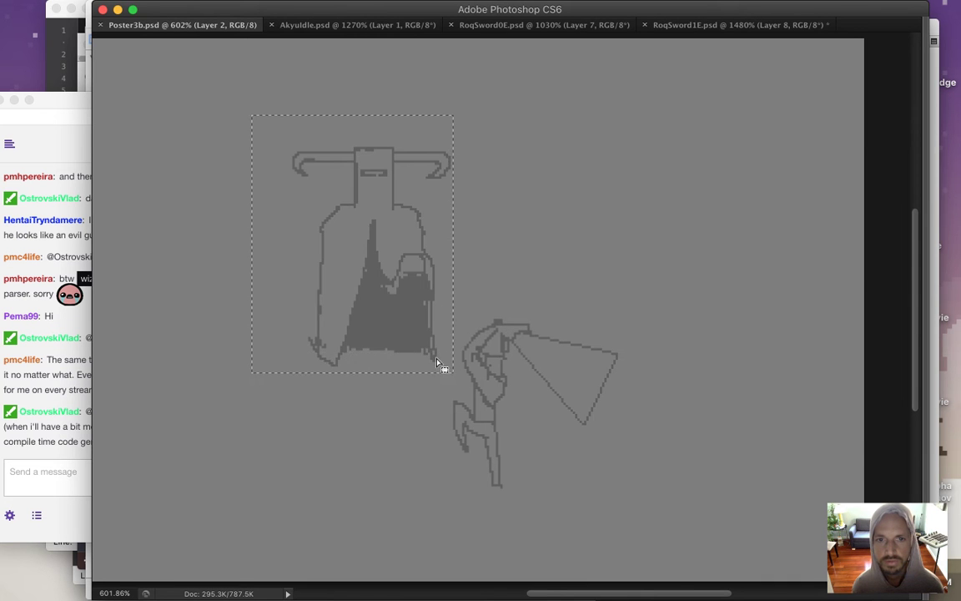
{"action": "left_click_drag", "start_coordinate": [398, 232], "coordinate": [362, 228]}
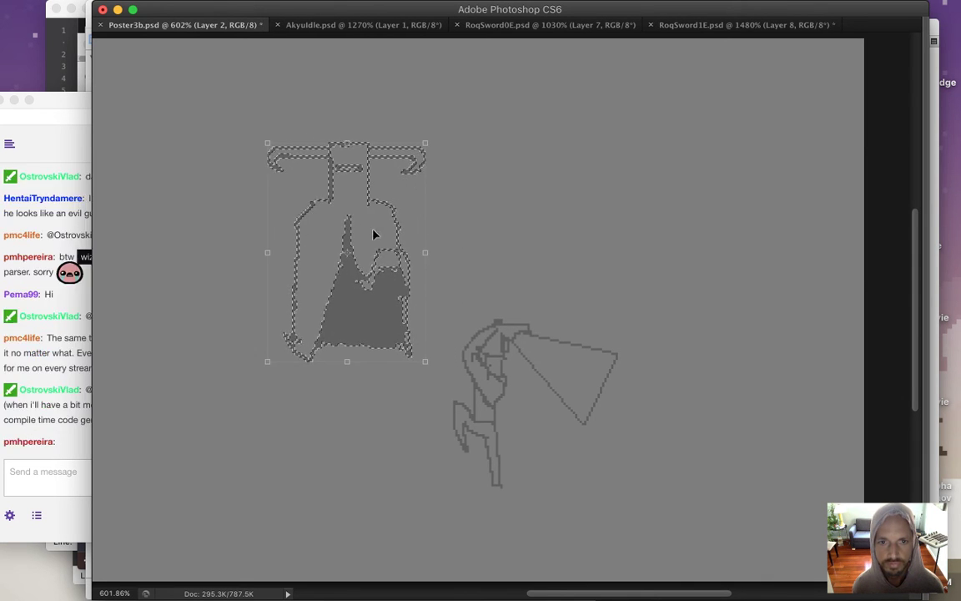
{"action": "key", "text": "ctrl+d"}
Select the dark figure's body without its head, enlarge it with Free Transform, stretch it slightly taller, and deselect it.
{"action": "left_click_drag", "start_coordinate": [276, 192], "coordinate": [426, 392]}
{"action": "left_click_drag", "start_coordinate": [327, 188], "coordinate": [369, 216]}
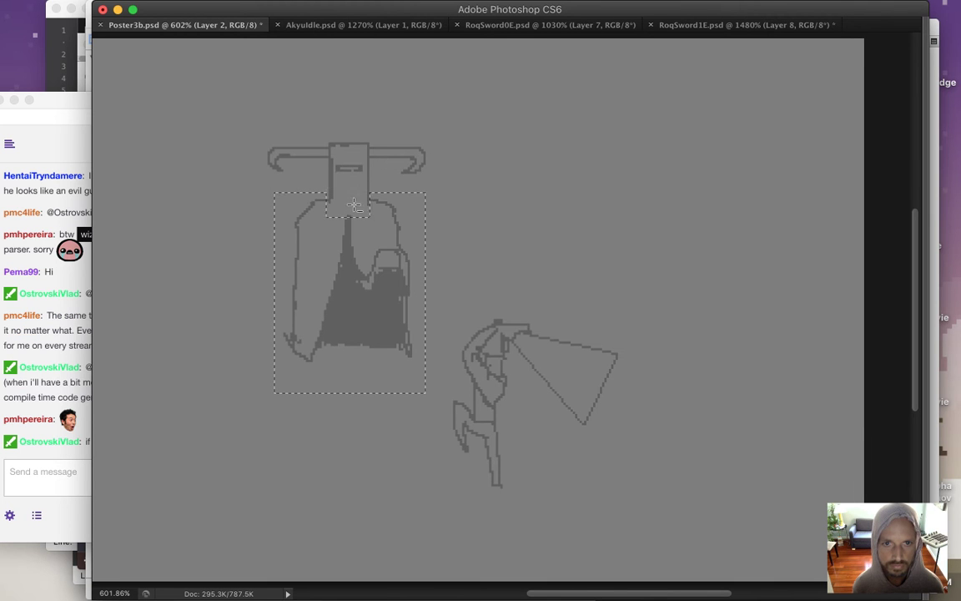
{"action": "left_click_drag", "start_coordinate": [306, 175], "coordinate": [330, 215]}
{"action": "key", "text": "v"}
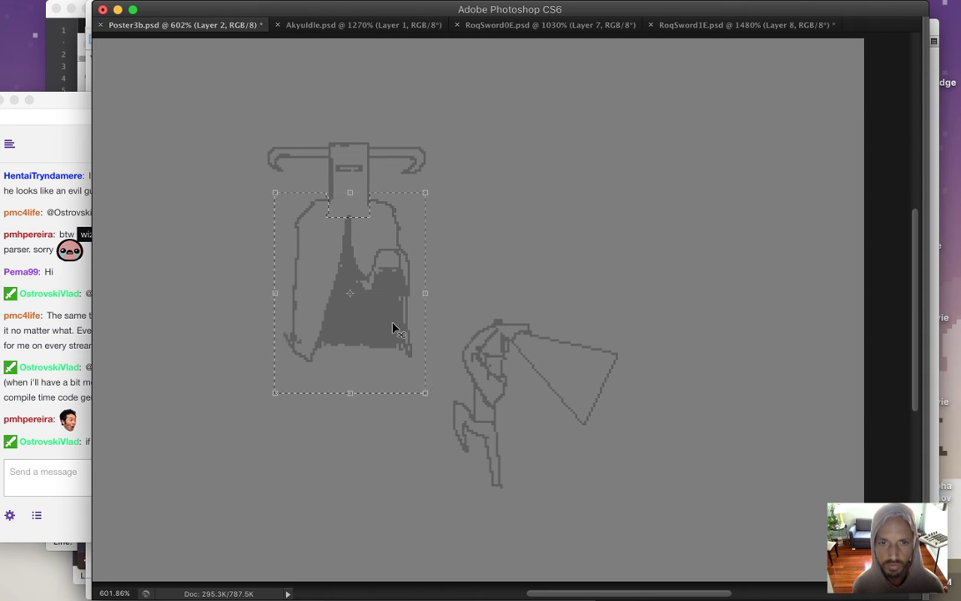
{"action": "left_click_drag", "start_coordinate": [425, 394], "coordinate": [453, 439]}
{"action": "left_click_drag", "start_coordinate": [401, 267], "coordinate": [374, 272]}
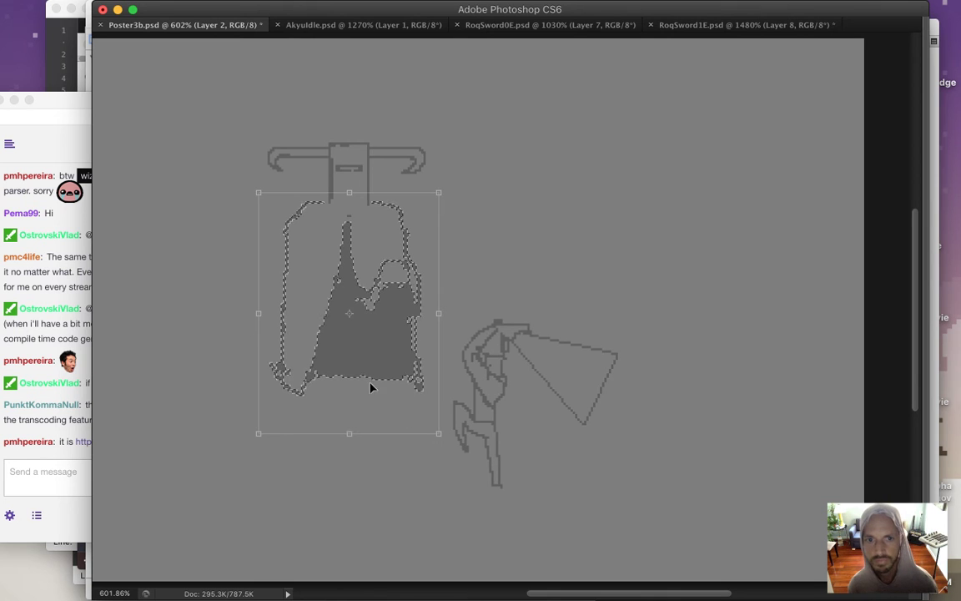
{"action": "mouse_move", "coordinate": [349, 434]}
{"action": "left_mouse_down"}
{"action": "mouse_move", "coordinate": [349, 458]}
{"action": "mouse_move", "coordinate": [351, 446]}
{"action": "left_mouse_up"}
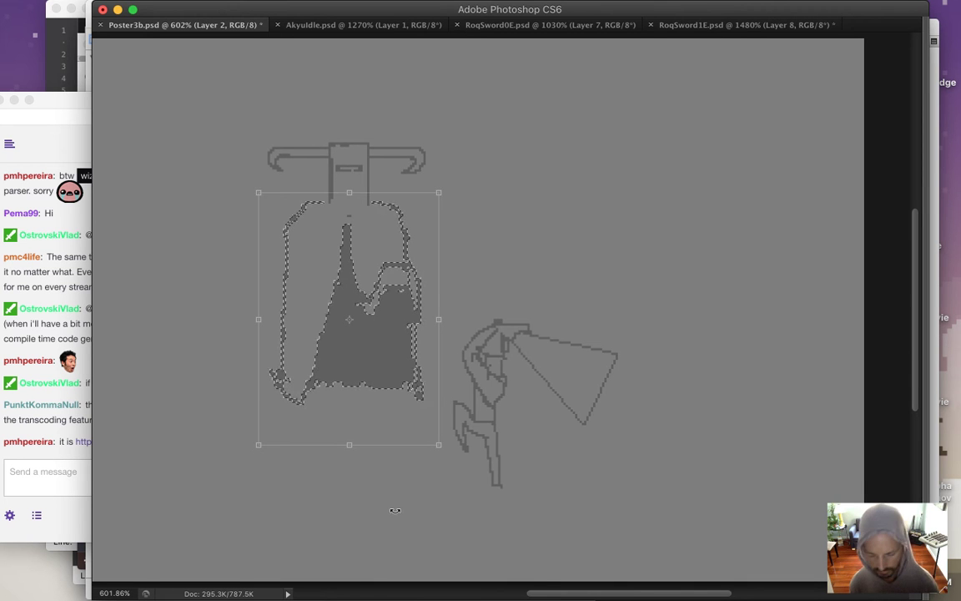
{"action": "key", "text": "Escape"}
{"action": "key", "text": "super+t"}
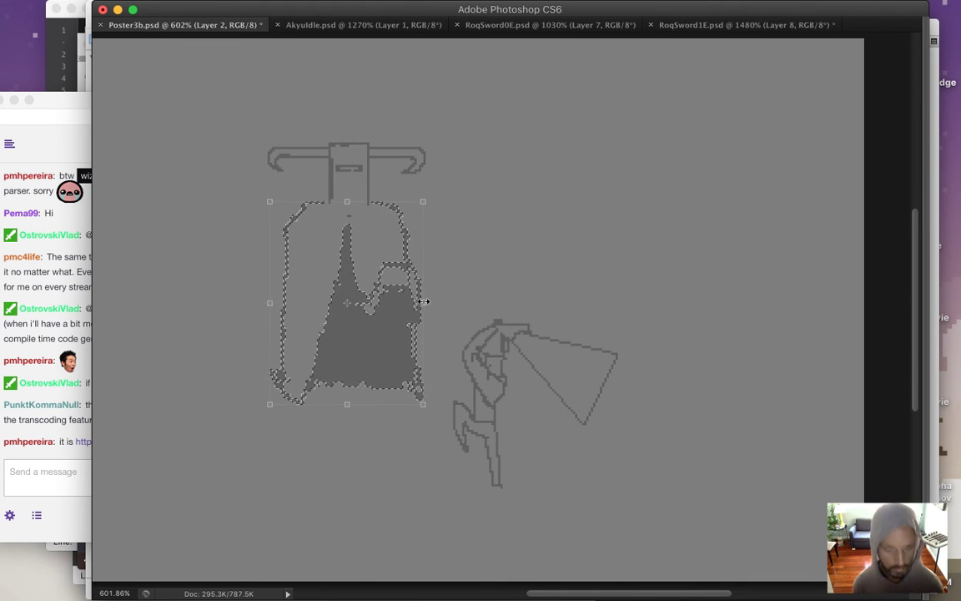
{"action": "key", "text": "Escape"}
{"action": "key", "text": "super+d"}
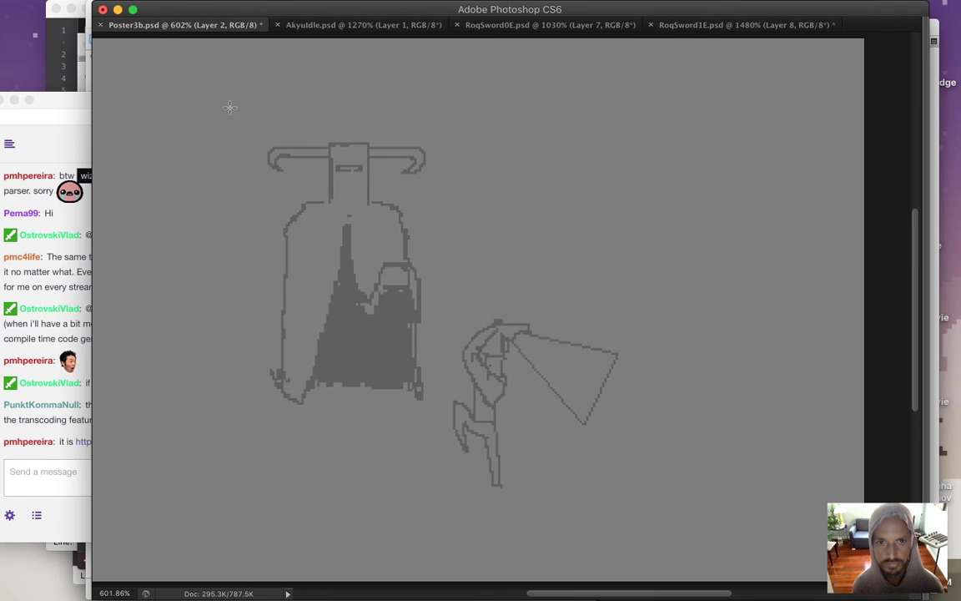
{"action": "left_click_drag", "start_coordinate": [220, 100], "coordinate": [434, 415]}
{"action": "left_click", "coordinate": [527, 253]}
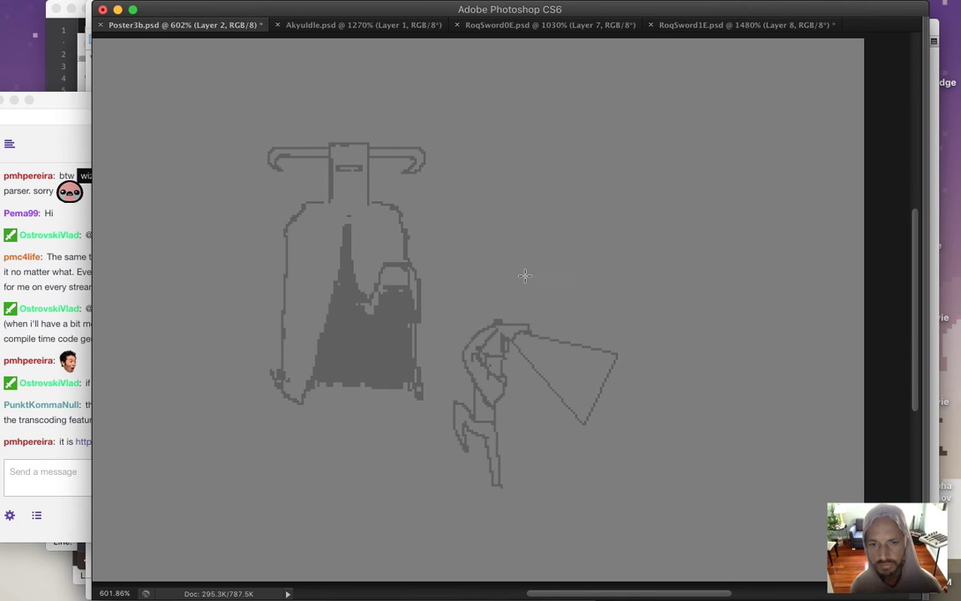
Read the Twitch chat messages about code generation and the ValTree GitHub repository, and return to the sketch.
{"action": "left_click", "coordinate": [88, 388]}
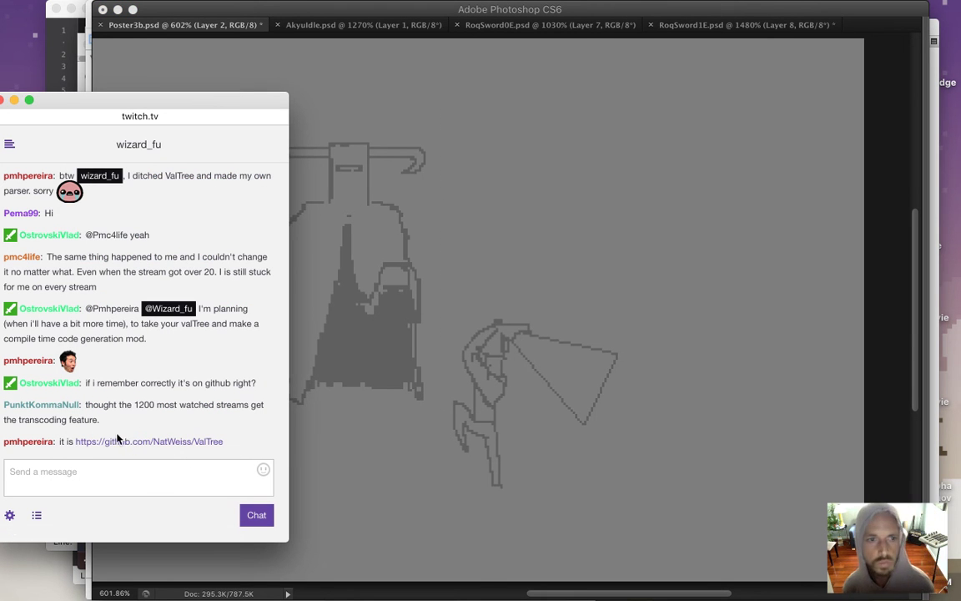
{"action": "left_click_drag", "start_coordinate": [107, 309], "coordinate": [132, 342]}
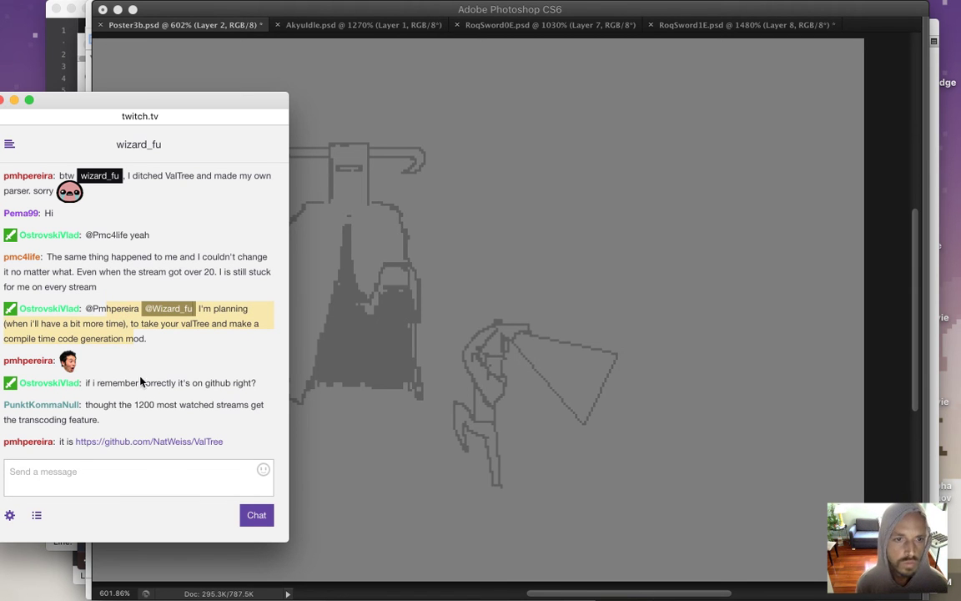
{"action": "left_click", "coordinate": [122, 338]}
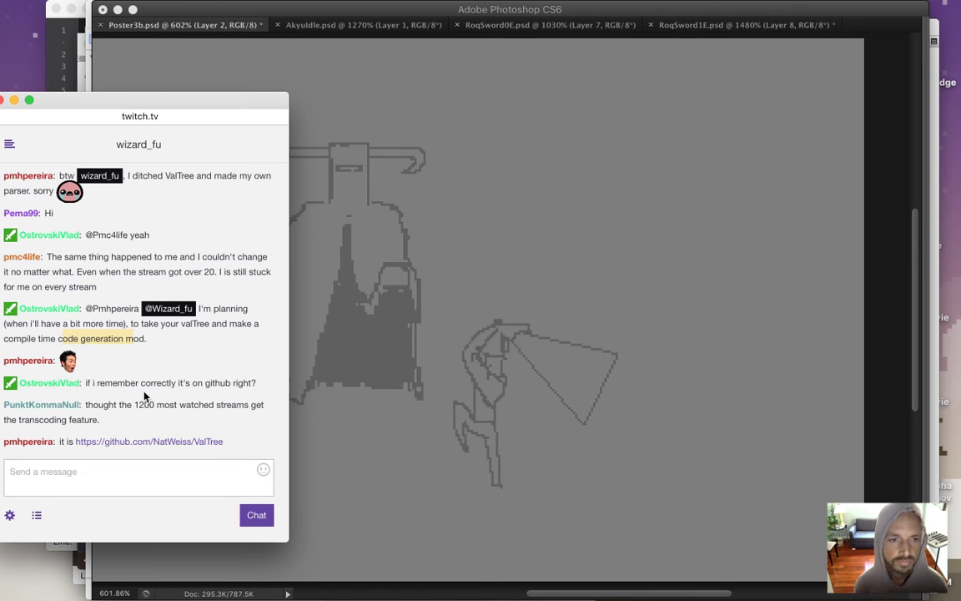
{"action": "left_click_drag", "start_coordinate": [132, 384], "coordinate": [189, 385]}
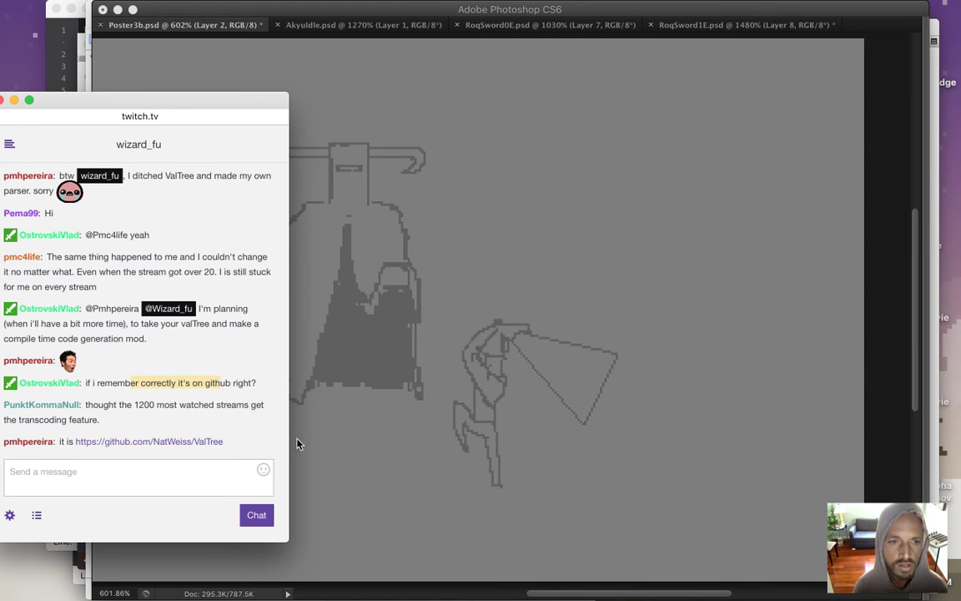
{"action": "left_click", "coordinate": [461, 489]}
Select the small sword figure, enlarge it slightly with Free Transform towards the lower right, deselect it and save the document.
{"action": "left_click_drag", "start_coordinate": [516, 421], "coordinate": [493, 423]}
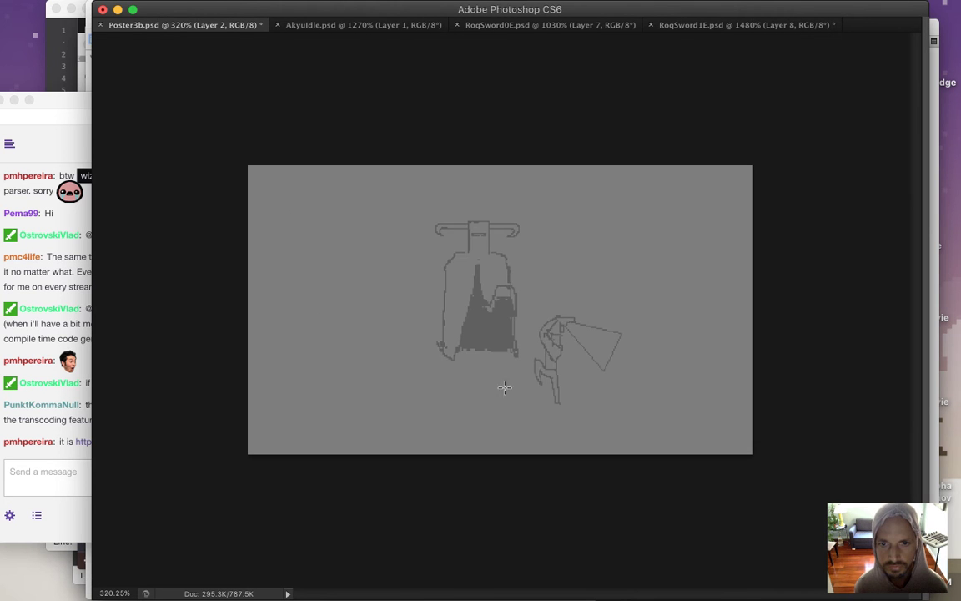
{"action": "left_click_drag", "start_coordinate": [524, 299], "coordinate": [635, 429]}
{"action": "key", "text": "ctrl+t"}
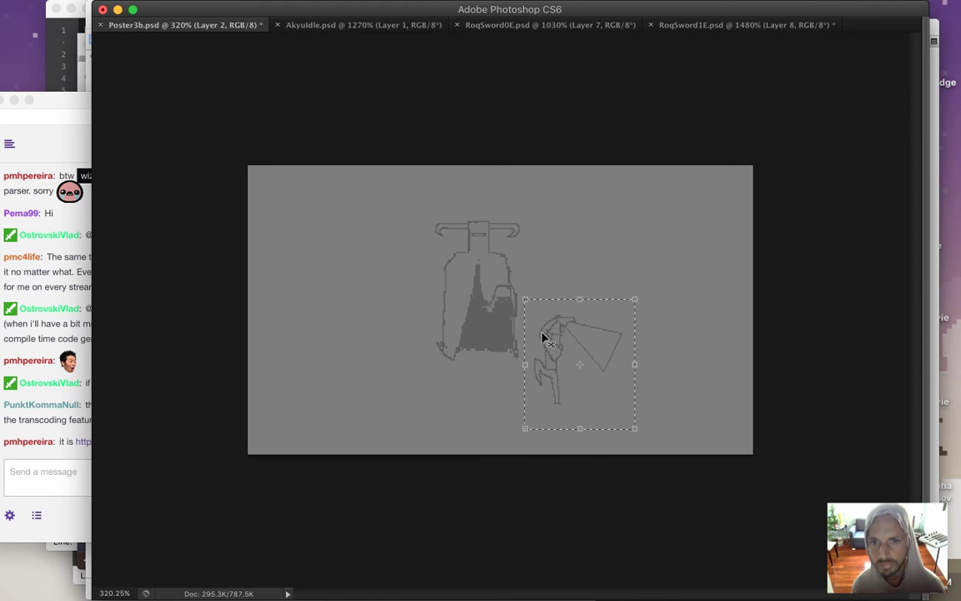
{"action": "mouse_move", "coordinate": [636, 430]}
{"action": "left_mouse_down"}
{"action": "mouse_move", "coordinate": [666, 465]}
{"action": "mouse_move", "coordinate": [654, 450]}
{"action": "left_mouse_up"}
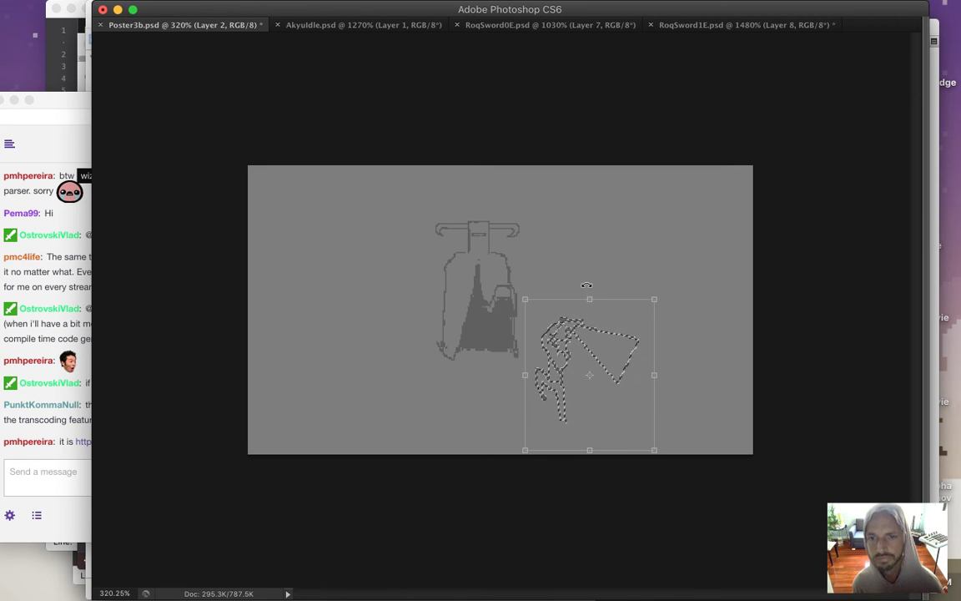
{"action": "key", "text": "Return"}
{"action": "key", "text": "super+d"}
{"action": "key", "text": "super+s"}
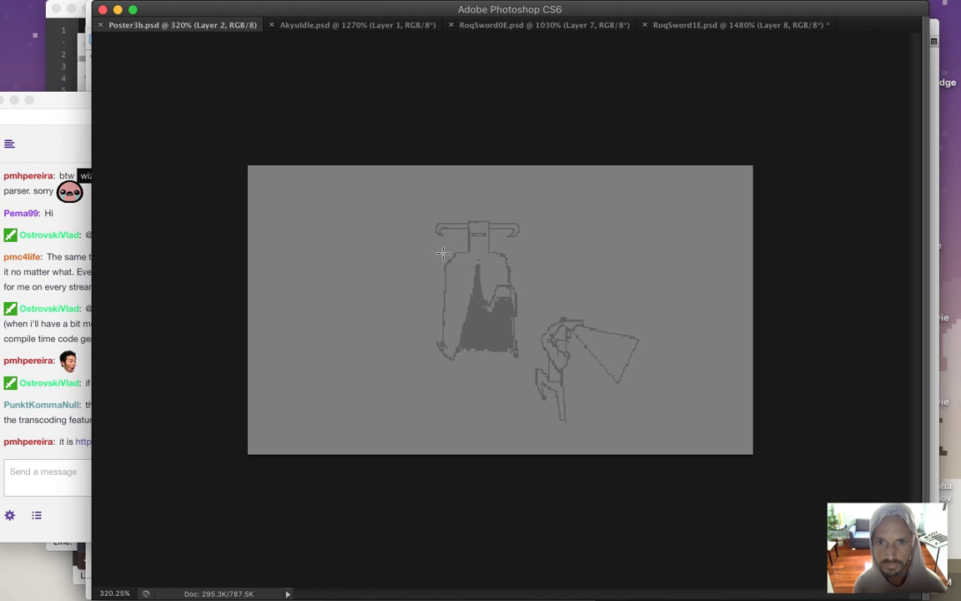
Select both sketched figures, move them together slightly up and left on the canvas, and deselect them.
{"action": "left_click_drag", "start_coordinate": [389, 192], "coordinate": [658, 454]}
{"action": "key", "text": "v"}
{"action": "left_click_drag", "start_coordinate": [613, 339], "coordinate": [597, 325]}
{"action": "key", "text": "m"}
{"action": "key", "text": "super+d"}
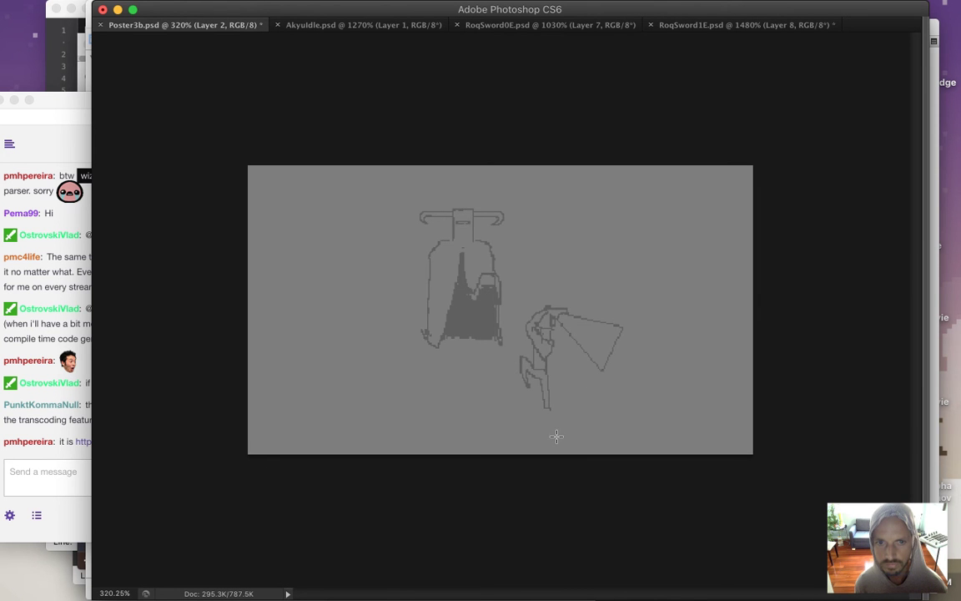
Glance at the Twitch chat, and fill the small figure's raised rear leg solid dark grey with the Pencil.
{"action": "left_click", "coordinate": [79, 444]}
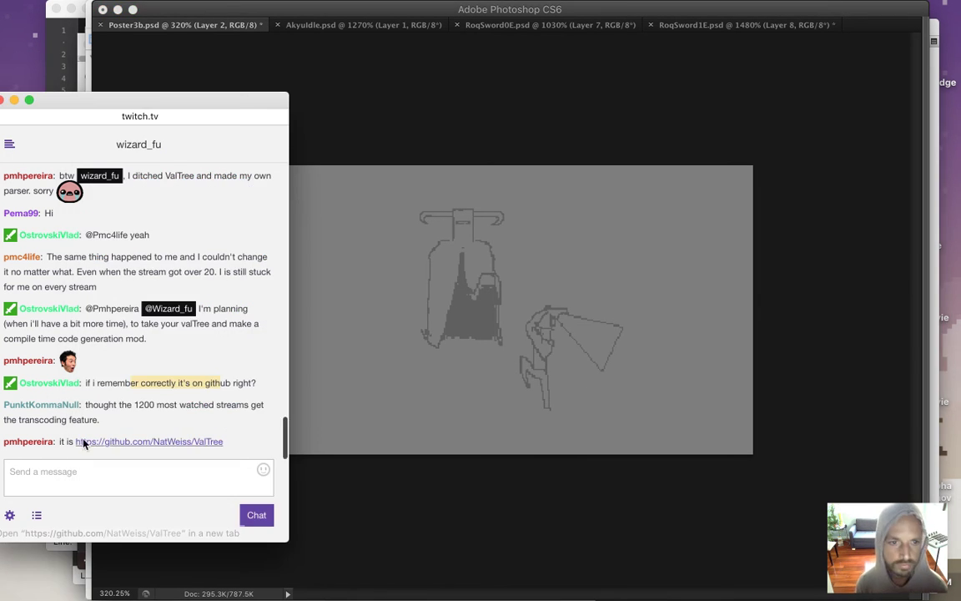
{"action": "left_click", "coordinate": [373, 364]}
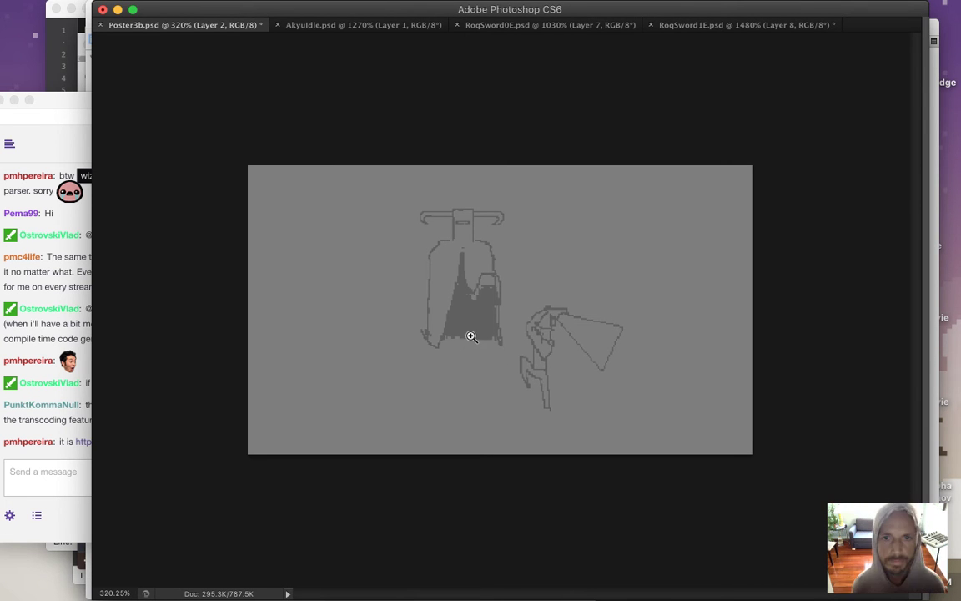
{"action": "mouse_move", "coordinate": [478, 338]}
{"action": "left_mouse_down"}
{"action": "mouse_move", "coordinate": [491, 352]}
{"action": "mouse_move", "coordinate": [479, 321]}
{"action": "left_mouse_up"}
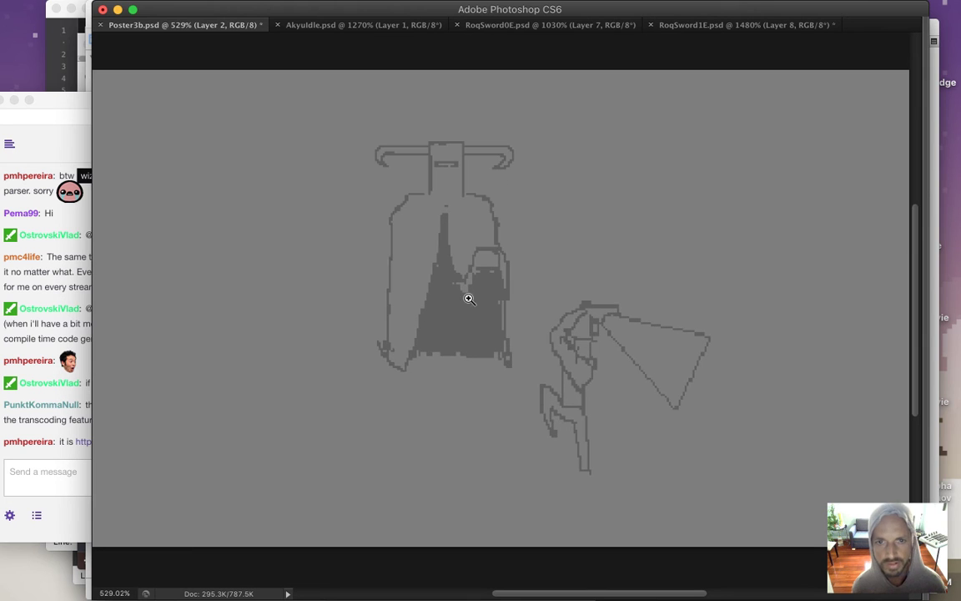
{"action": "key", "text": "b"}
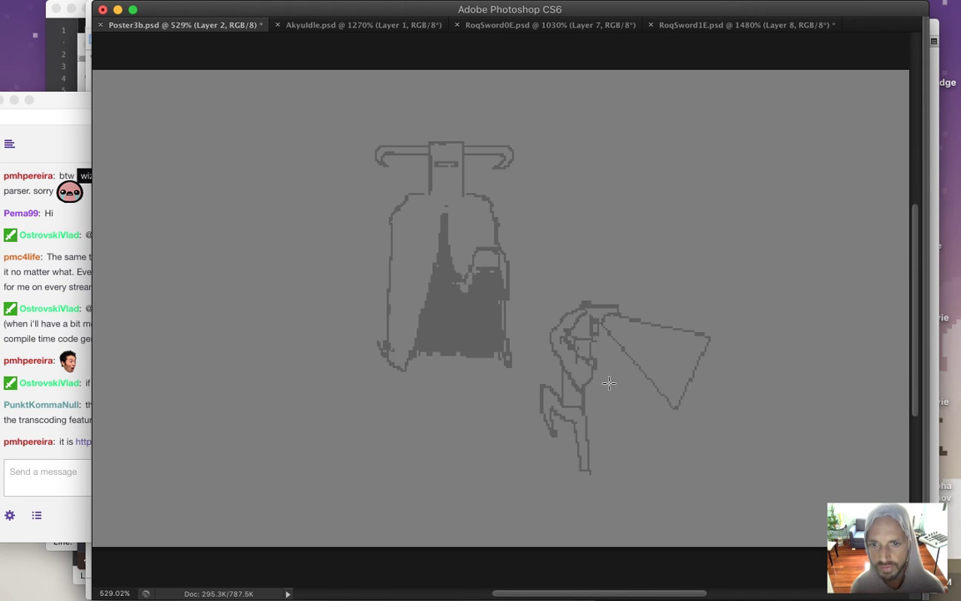
{"action": "key", "text": "z"}
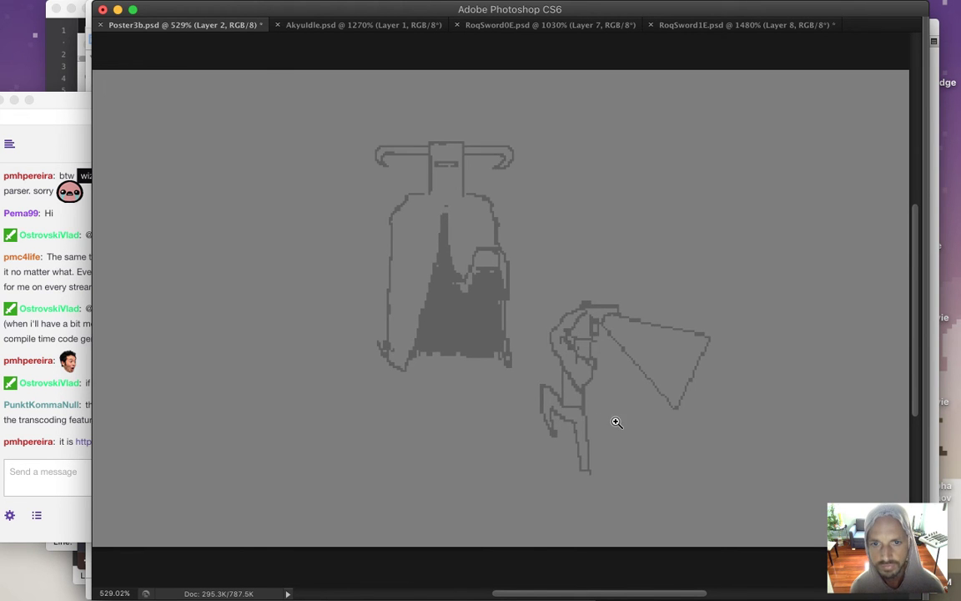
{"action": "left_click_drag", "start_coordinate": [616, 422], "coordinate": [597, 424]}
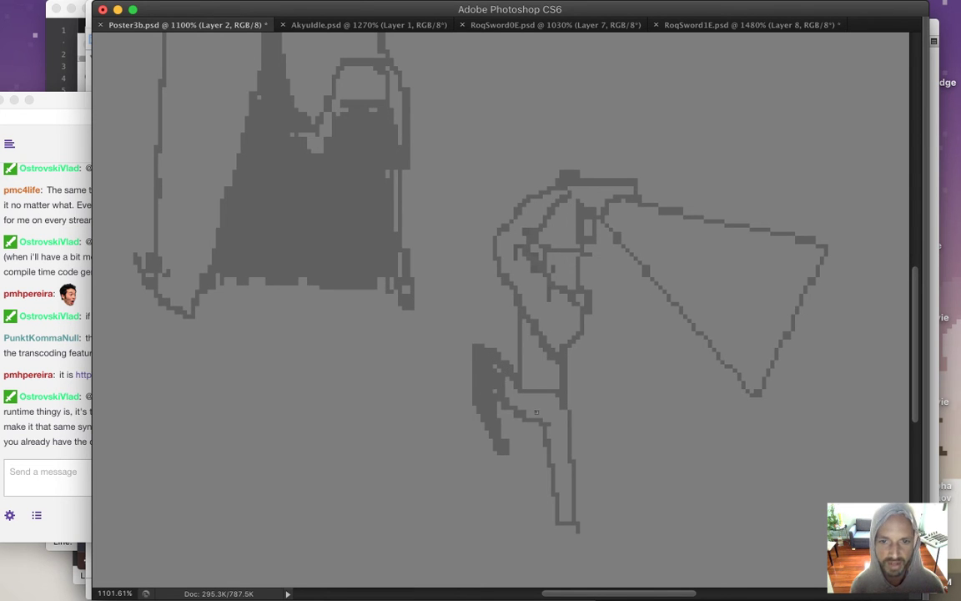
Fill the small figure's legs and the upper part of its head with the dark grey foreground colour.
{"action": "left_click", "coordinate": [552, 435]}
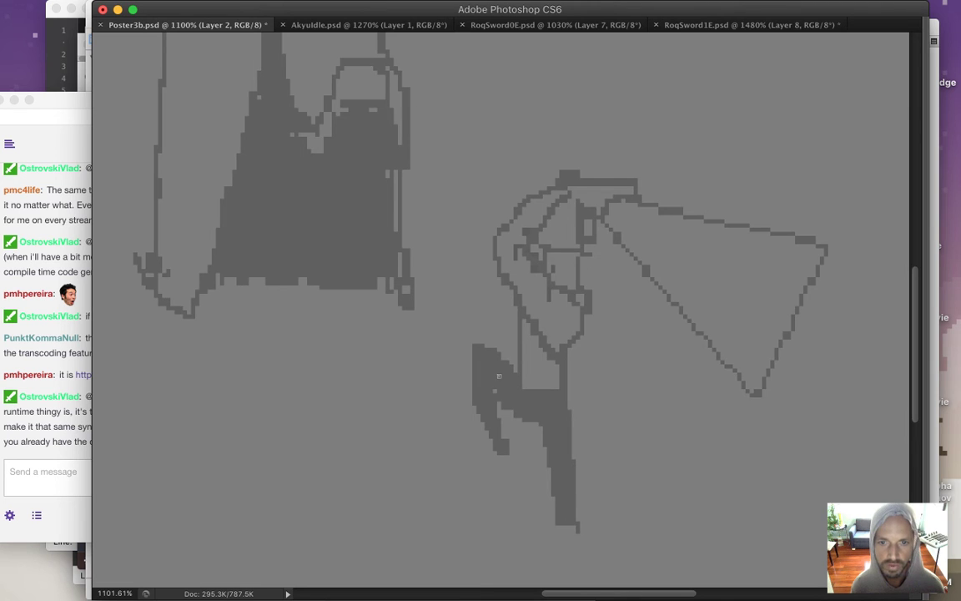
{"action": "scroll", "coordinate": [395, 394], "scroll_direction": "down", "scroll_amount": 5}
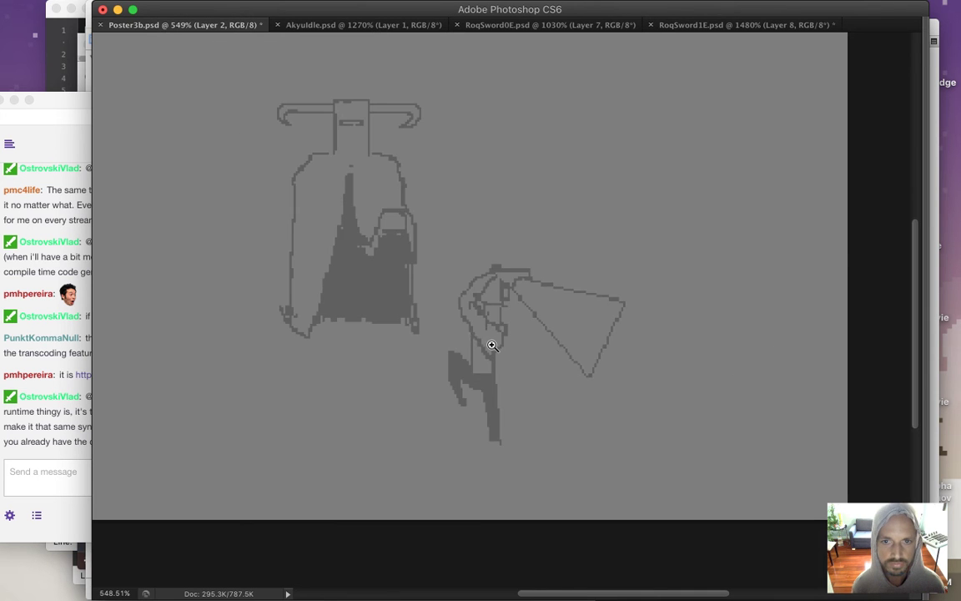
{"action": "scroll", "coordinate": [535, 310], "scroll_direction": "up", "scroll_amount": 5}
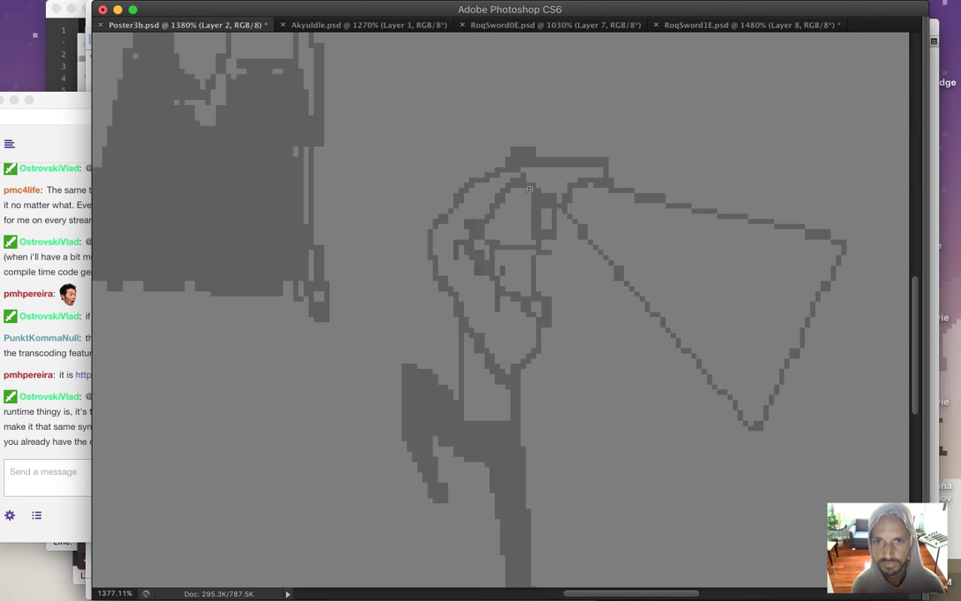
{"action": "left_click", "coordinate": [517, 227]}
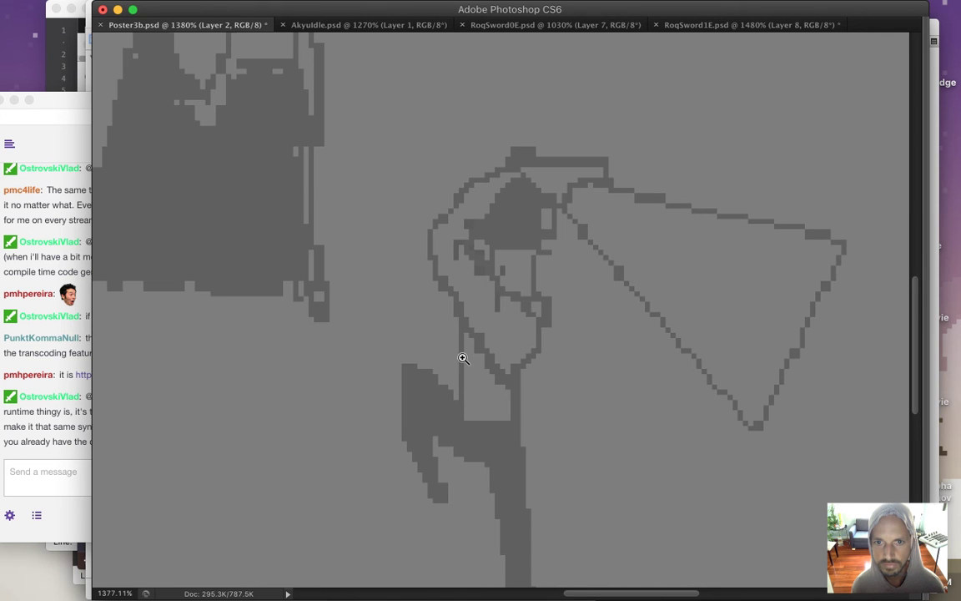
{"action": "scroll", "coordinate": [437, 347], "scroll_direction": "down", "scroll_amount": 3}
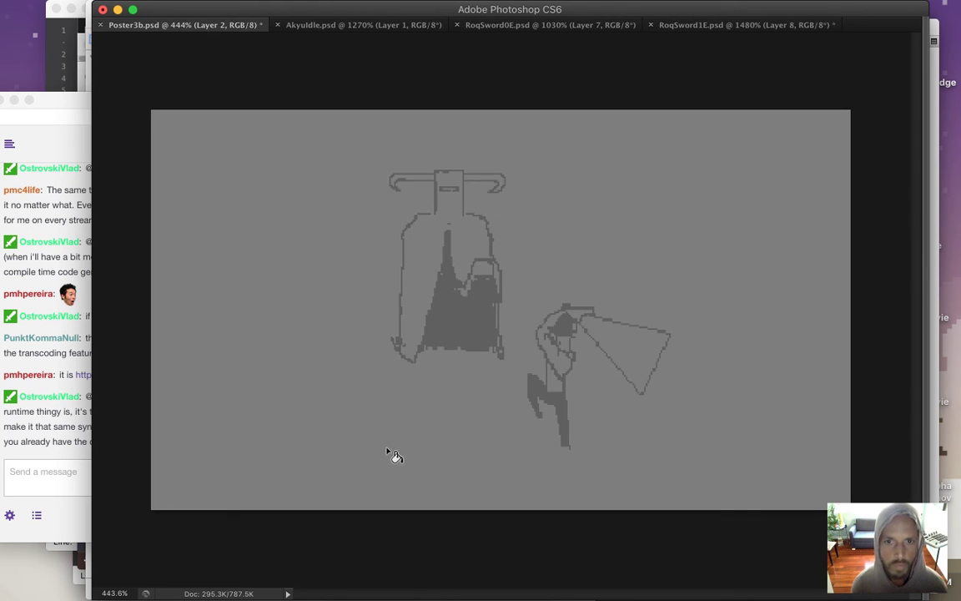
Read the latest messages in the Twitch chat window and return to Photoshop.
{"action": "left_click", "coordinate": [72, 444]}
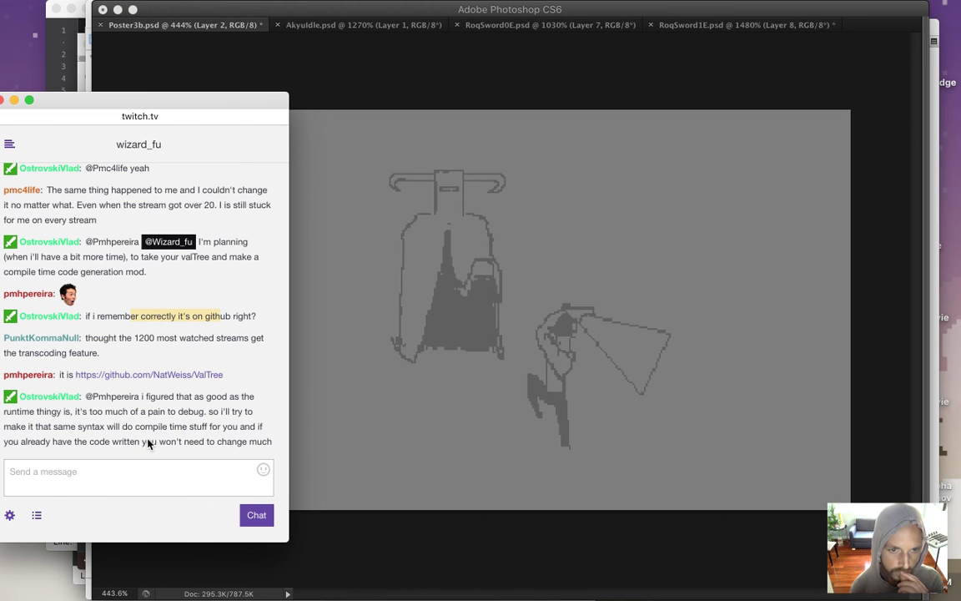
{"action": "left_click", "coordinate": [426, 527]}
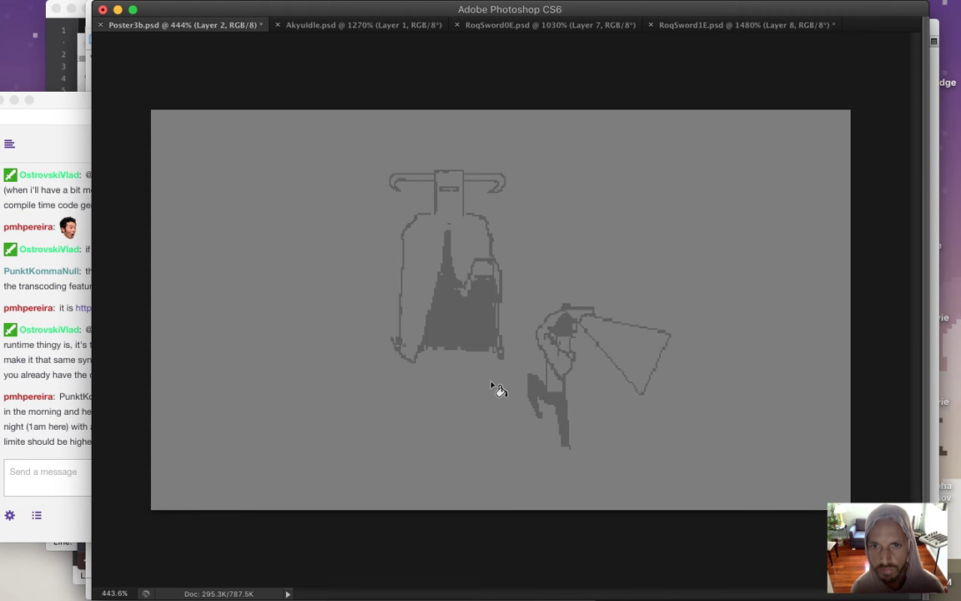
Save Poster3b.psd and show the hidden tools and panels again.
{"action": "key", "text": "cmd+s"}
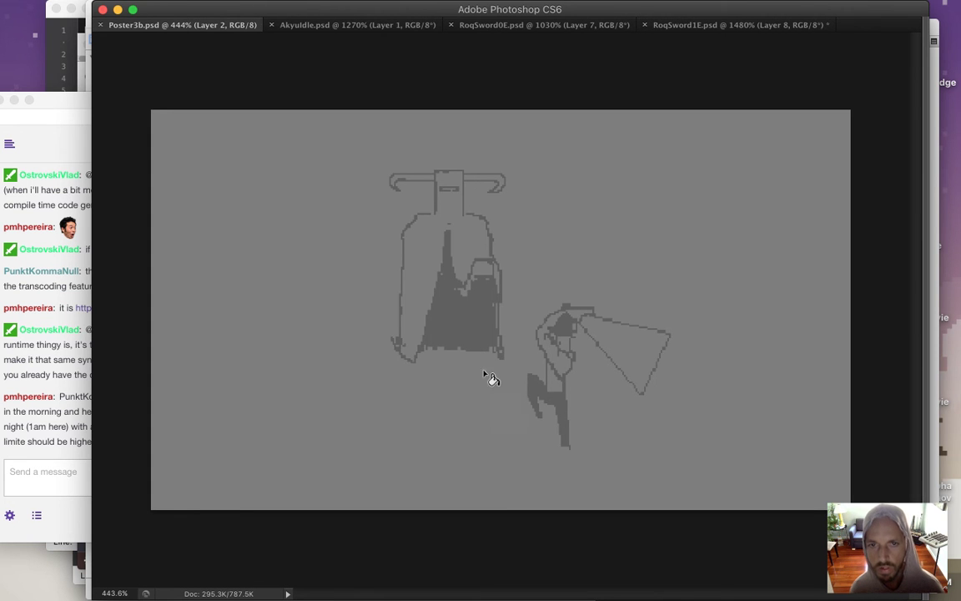
{"action": "key", "text": "Tab"}
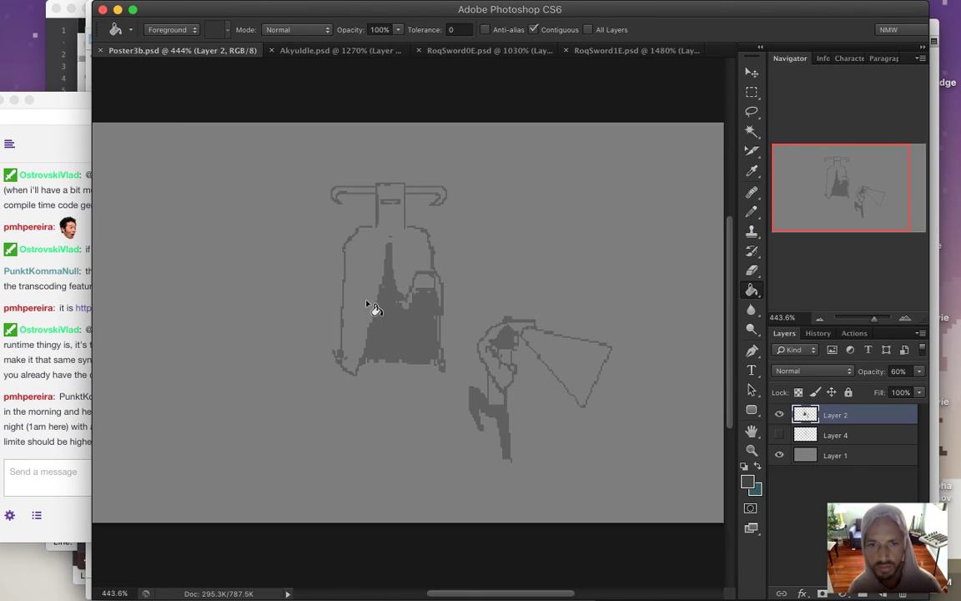
Touch up the pixels at the small figure's foot on Layer 2 with the 1-pixel Pencil.
{"action": "left_click", "coordinate": [793, 437]}
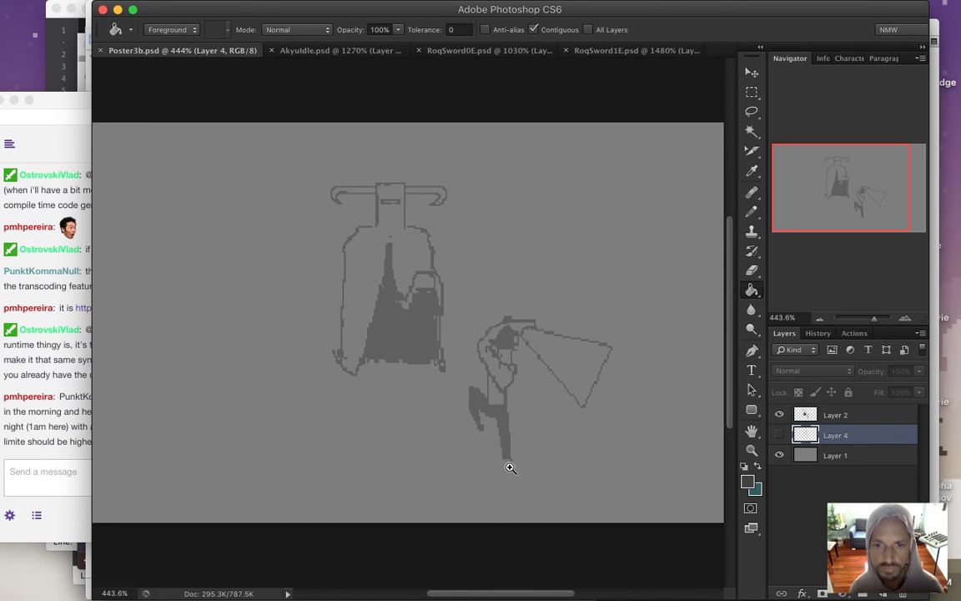
{"action": "key", "text": "alt+bracketright"}
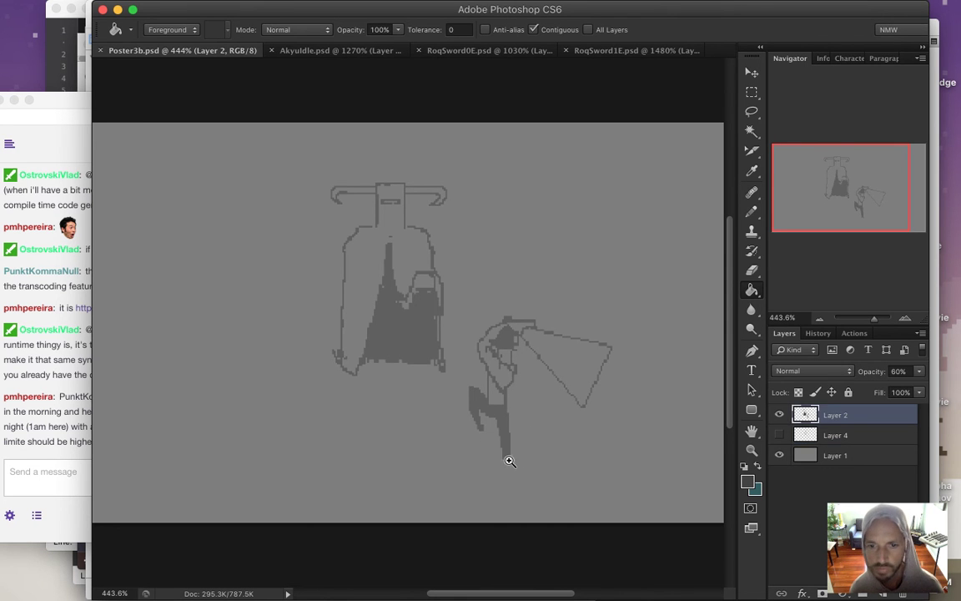
{"action": "left_click_drag", "start_coordinate": [515, 455], "coordinate": [544, 464]}
{"action": "key", "text": "b"}
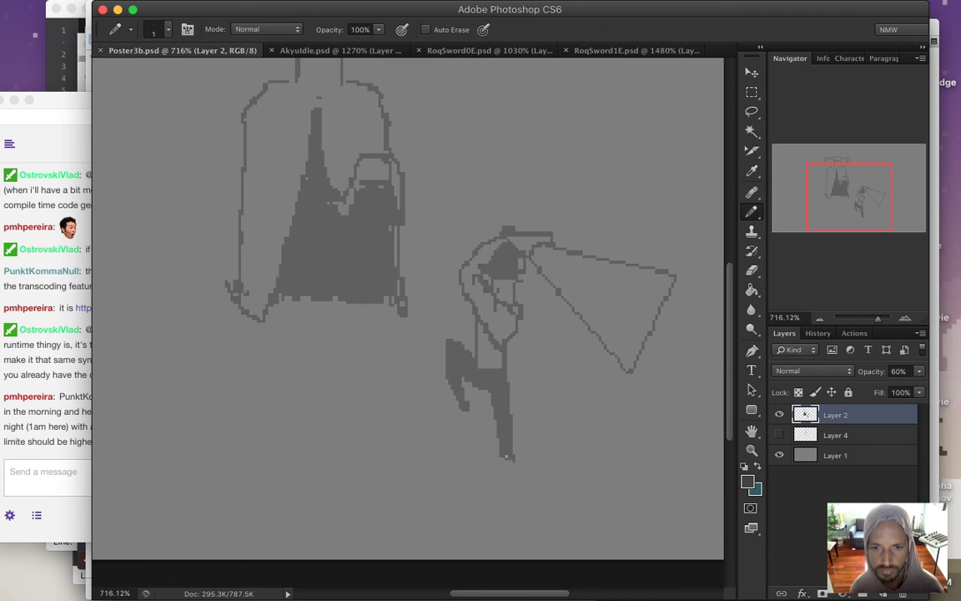
{"action": "left_click", "coordinate": [504, 457]}
{"action": "left_click_drag", "start_coordinate": [523, 470], "coordinate": [518, 472]}
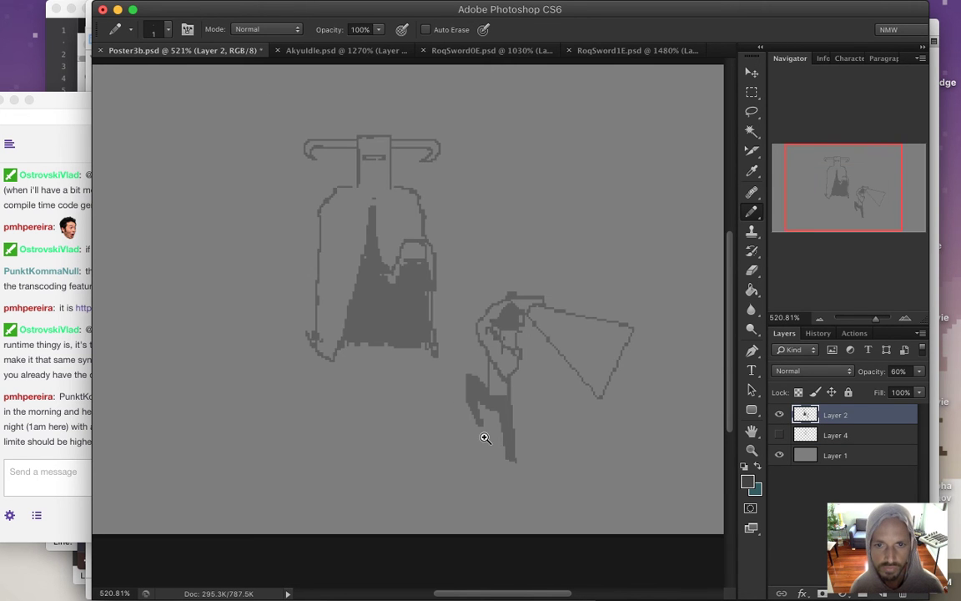
{"action": "left_click_drag", "start_coordinate": [485, 433], "coordinate": [454, 416]}
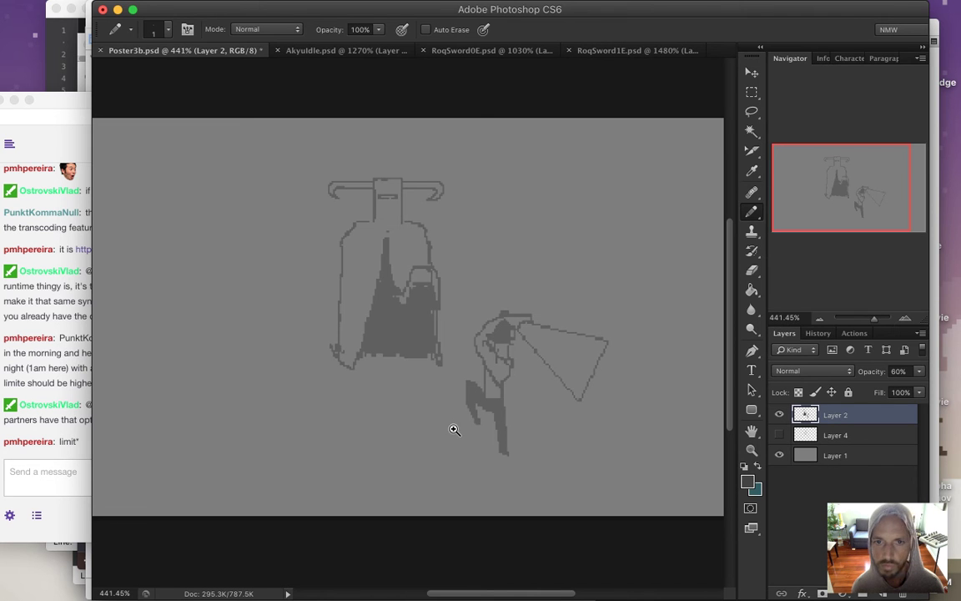
Add a new layer directly above Layer 4 and set the Pencil opacity to 50%.
{"action": "left_click", "coordinate": [806, 438]}
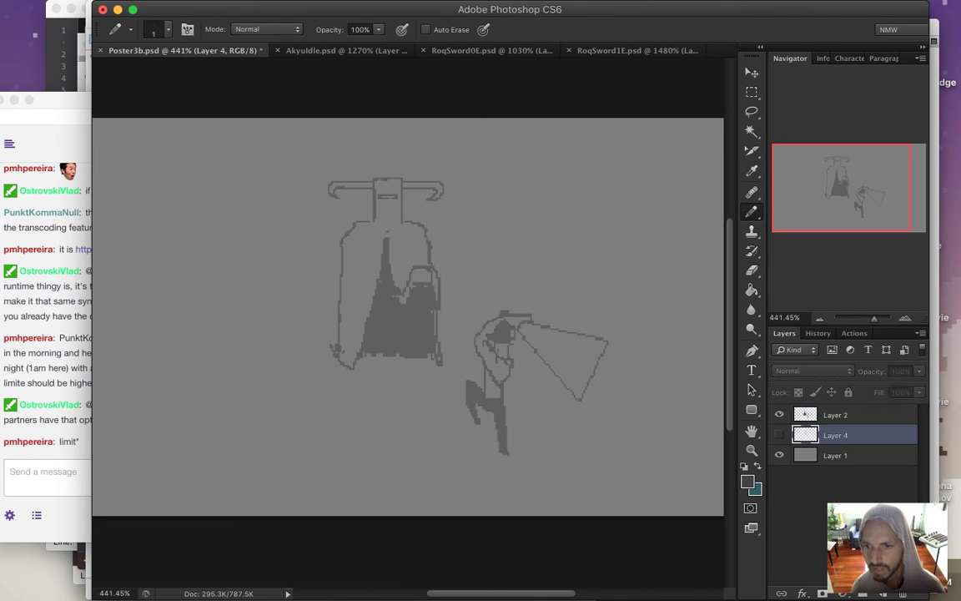
{"action": "left_click", "coordinate": [885, 593]}
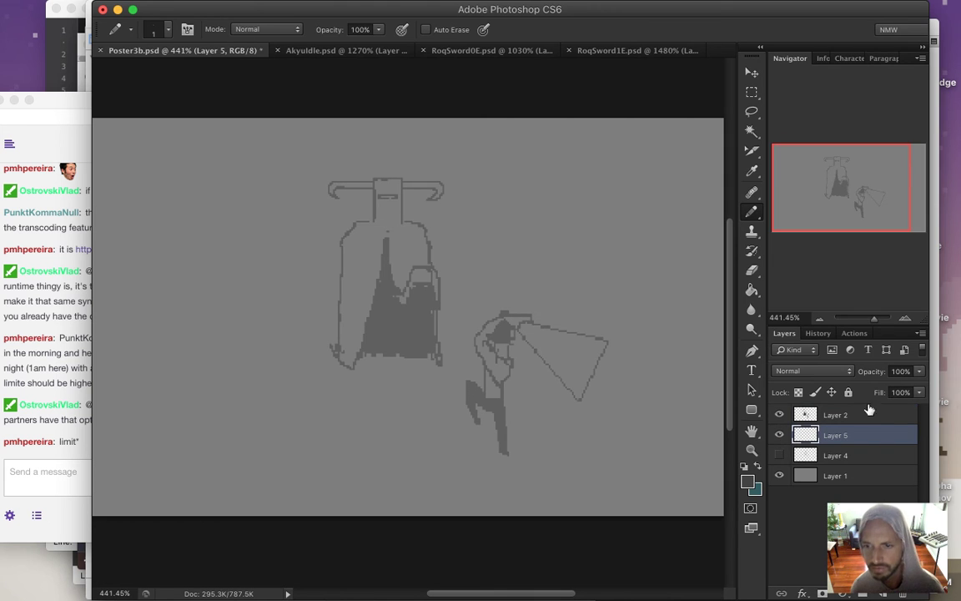
{"action": "key", "text": "5"}
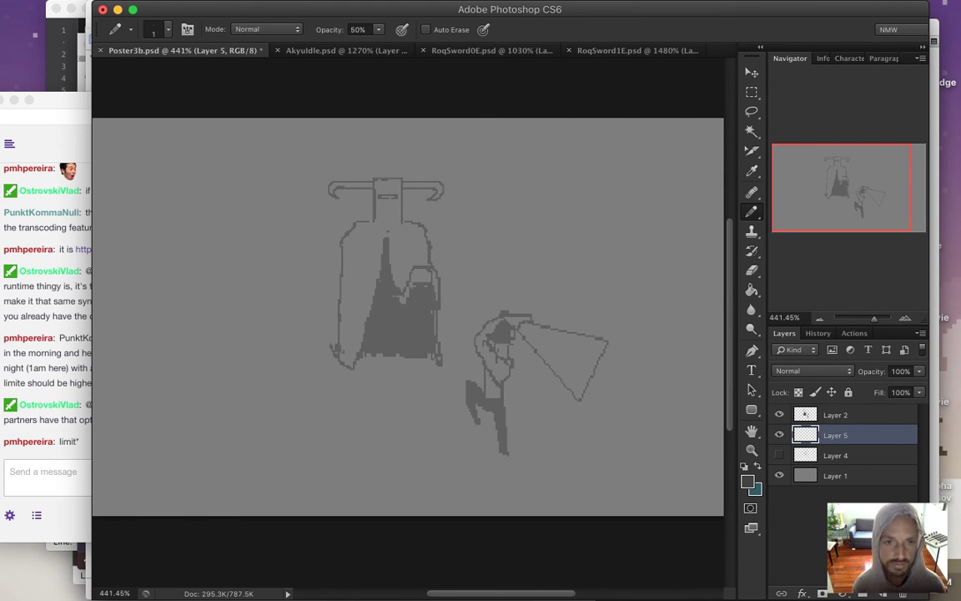
Sketch a curling wisp on Layer 5 outward from the large cloaked figure's lower left corner, joined to the cloak's side.
{"action": "left_click_drag", "start_coordinate": [354, 328], "coordinate": [389, 333]}
{"action": "scroll", "coordinate": [358, 332], "scroll_direction": "up", "scroll_amount": 1}
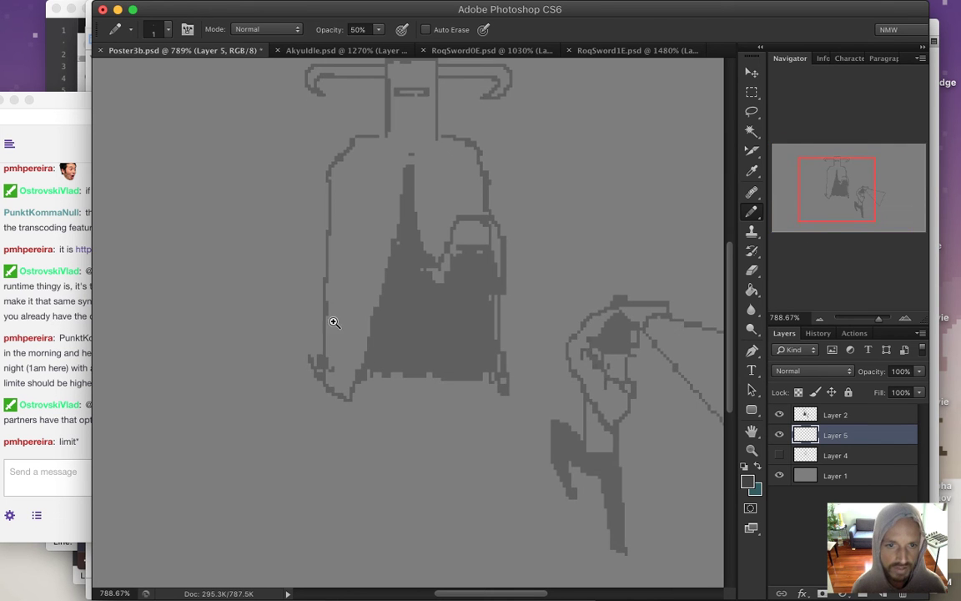
{"action": "scroll", "coordinate": [336, 322], "scroll_direction": "up", "scroll_amount": 2}
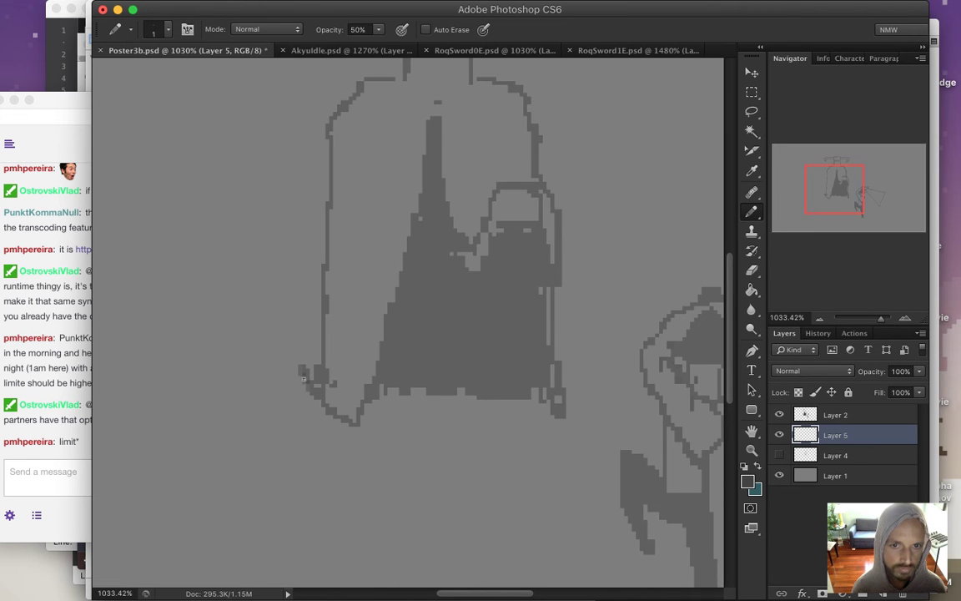
{"action": "mouse_move", "coordinate": [301, 372]}
{"action": "left_mouse_down"}
{"action": "mouse_move", "coordinate": [263, 319]}
{"action": "mouse_move", "coordinate": [234, 320]}
{"action": "left_mouse_up"}
{"action": "mouse_move", "coordinate": [251, 391]}
{"action": "left_mouse_down"}
{"action": "mouse_move", "coordinate": [274, 357]}
{"action": "mouse_move", "coordinate": [248, 346]}
{"action": "left_mouse_up"}
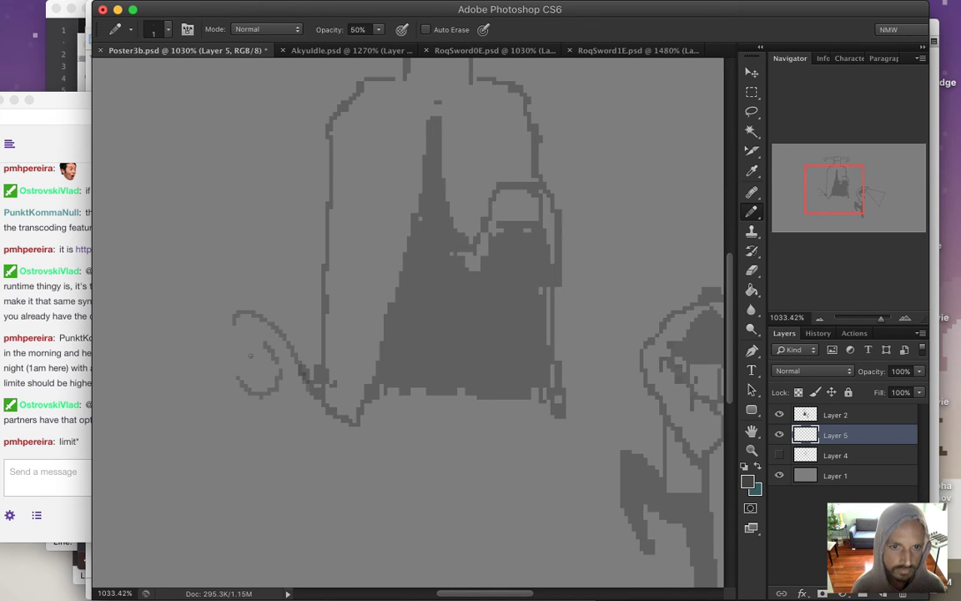
{"action": "left_click_drag", "start_coordinate": [323, 257], "coordinate": [259, 315]}
Sketch a larger round curl with inner swirl lines beside the middle of the cloak's left edge.
{"action": "mouse_move", "coordinate": [323, 247]}
{"action": "left_mouse_down"}
{"action": "mouse_move", "coordinate": [217, 182]}
{"action": "mouse_move", "coordinate": [266, 145]}
{"action": "left_mouse_up"}
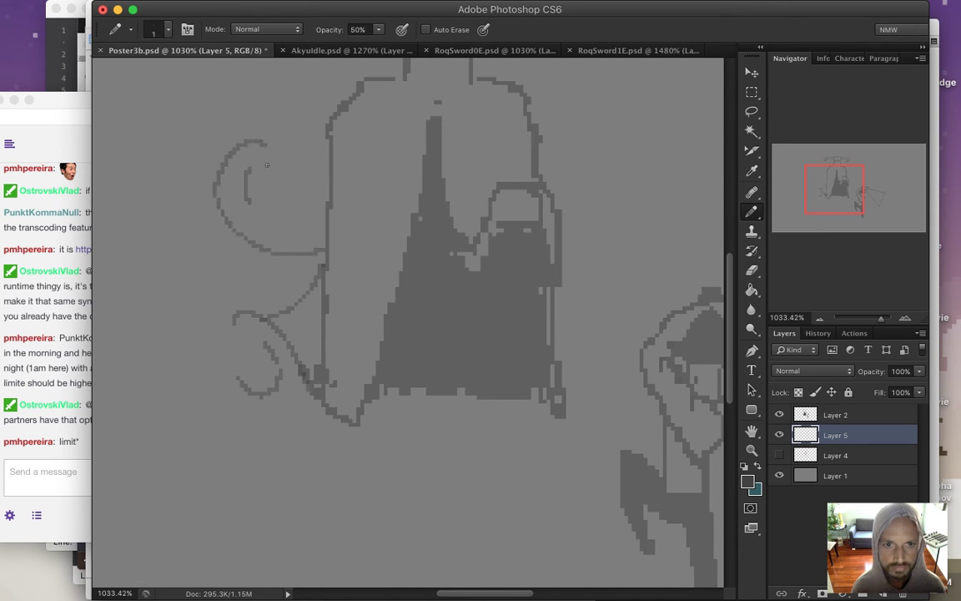
{"action": "left_click_drag", "start_coordinate": [292, 197], "coordinate": [288, 232]}
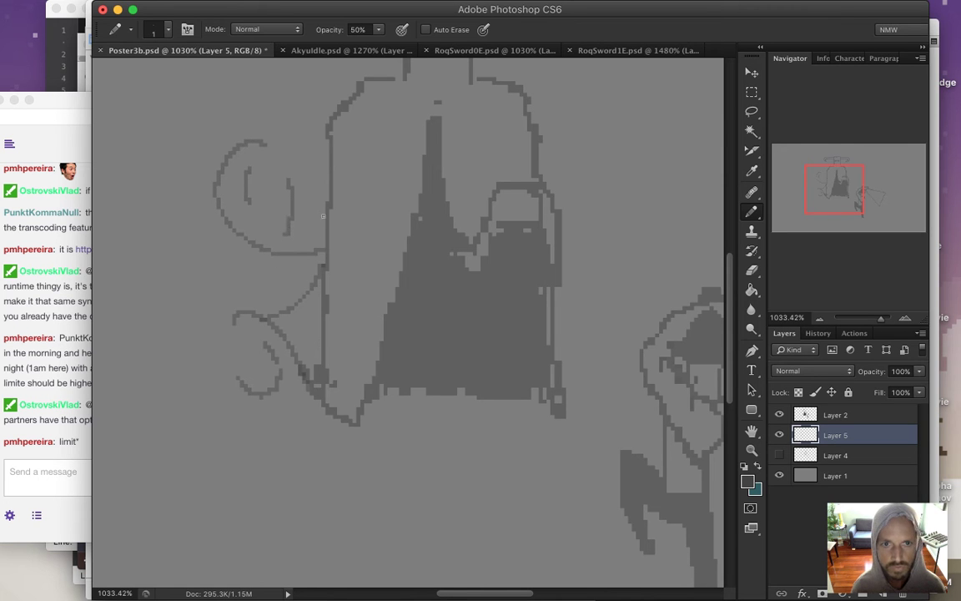
{"action": "left_click_drag", "start_coordinate": [324, 188], "coordinate": [288, 236]}
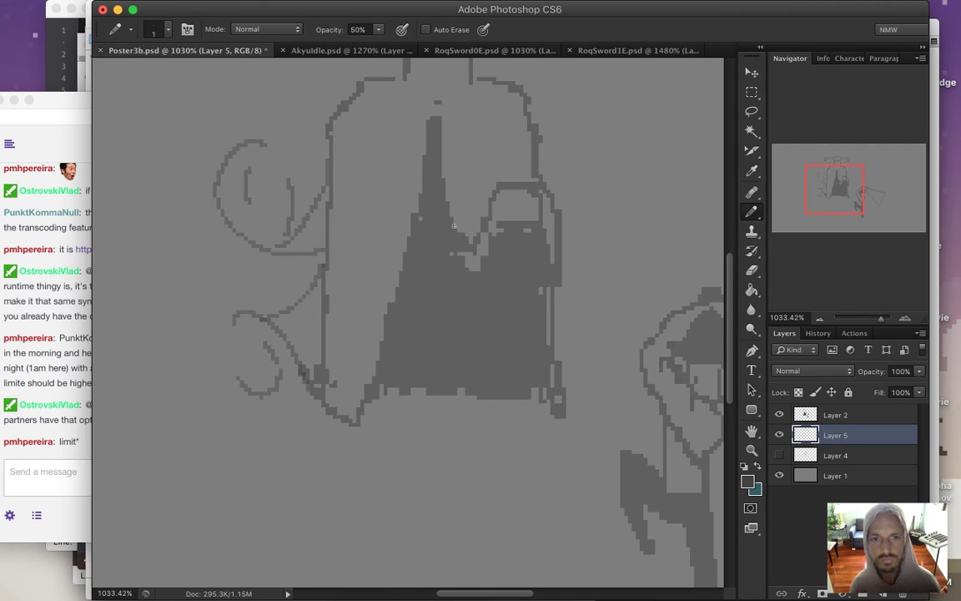
Toggle Layer 5's visibility to compare the curls, and set the layer's opacity to 50%.
{"action": "left_click", "coordinate": [780, 435]}
{"action": "left_click", "coordinate": [780, 434]}
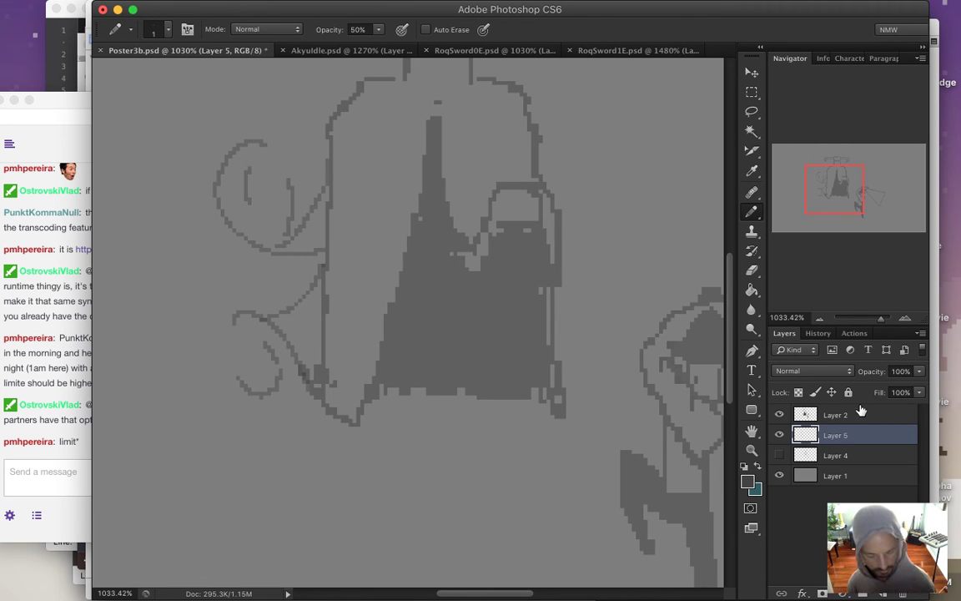
{"action": "key", "text": "m"}
{"action": "key", "text": "5"}
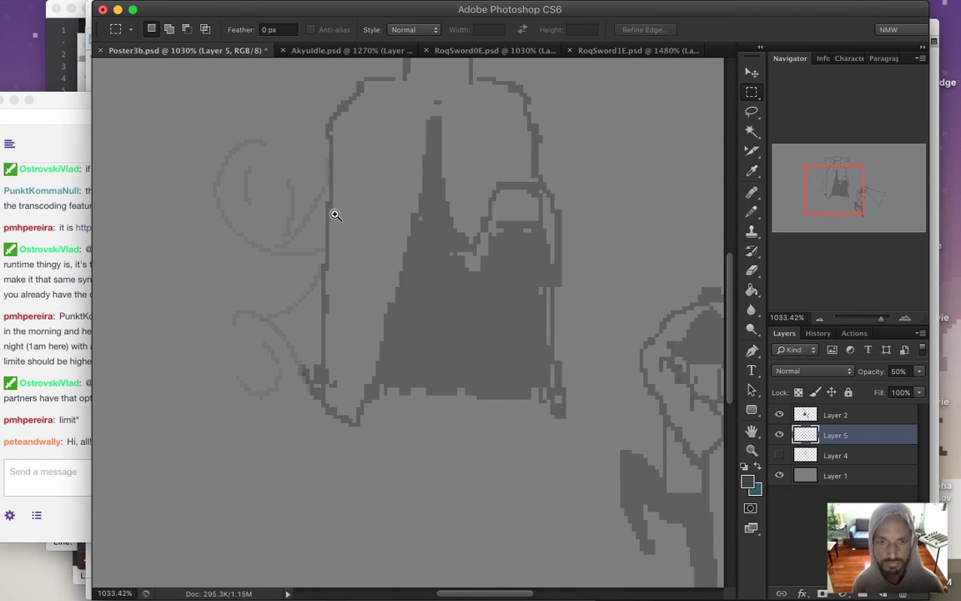
Pencil a small curl at the cloaked figure's left shoulder and larger overlapping curls between the shoulder and neck.
{"action": "scroll", "coordinate": [334, 212], "scroll_direction": "down", "scroll_amount": 3}
{"action": "left_click_drag", "start_coordinate": [324, 153], "coordinate": [357, 235]}
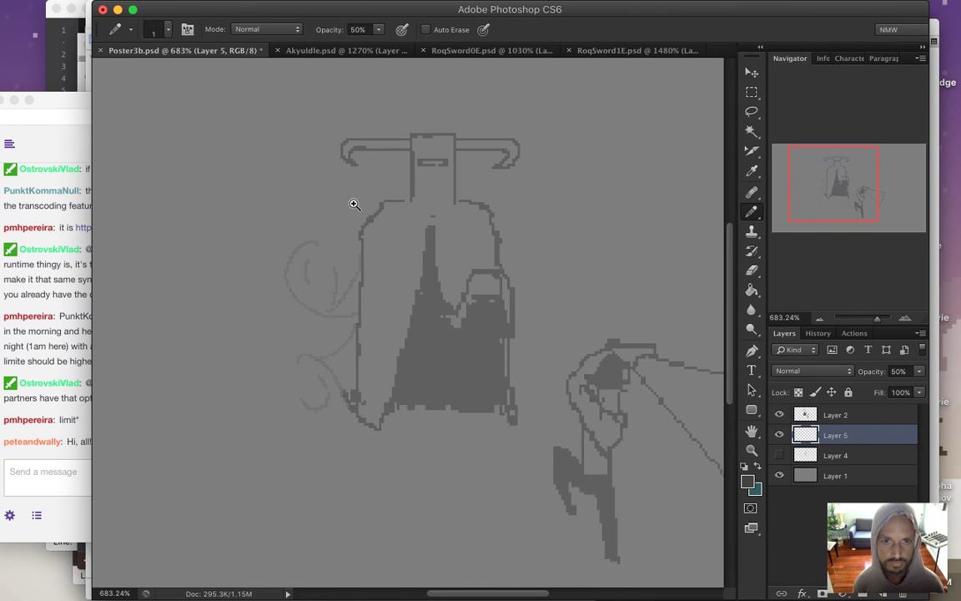
{"action": "scroll", "coordinate": [355, 213], "scroll_direction": "up", "scroll_amount": 2}
{"action": "scroll", "coordinate": [360, 238], "scroll_direction": "up", "scroll_amount": 1}
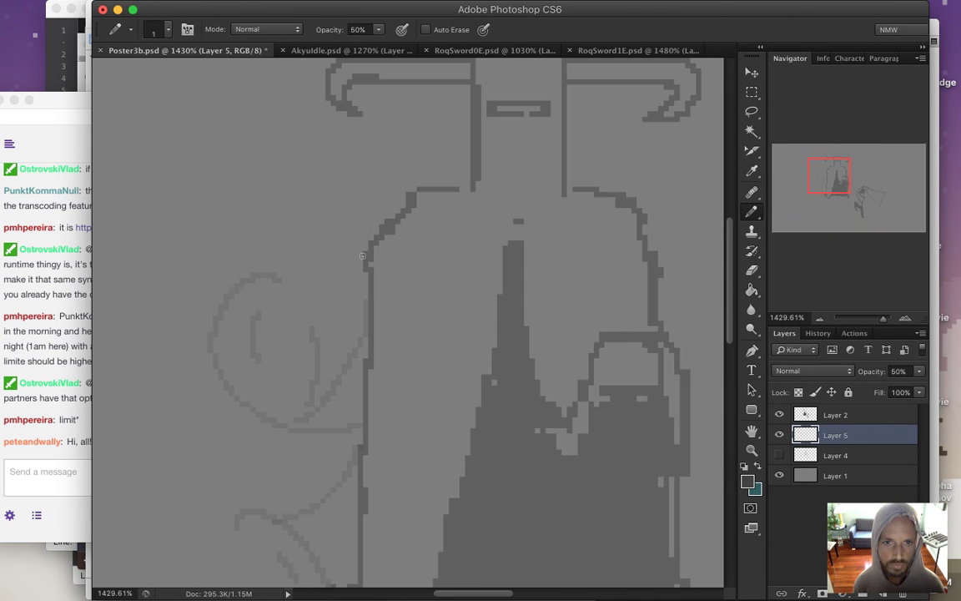
{"action": "mouse_move", "coordinate": [364, 252]}
{"action": "left_mouse_down"}
{"action": "mouse_move", "coordinate": [332, 214]}
{"action": "mouse_move", "coordinate": [289, 220]}
{"action": "mouse_move", "coordinate": [292, 266]}
{"action": "mouse_move", "coordinate": [319, 284]}
{"action": "mouse_move", "coordinate": [323, 246]}
{"action": "mouse_move", "coordinate": [302, 230]}
{"action": "left_mouse_up"}
{"action": "left_click_drag", "start_coordinate": [324, 272], "coordinate": [294, 227]}
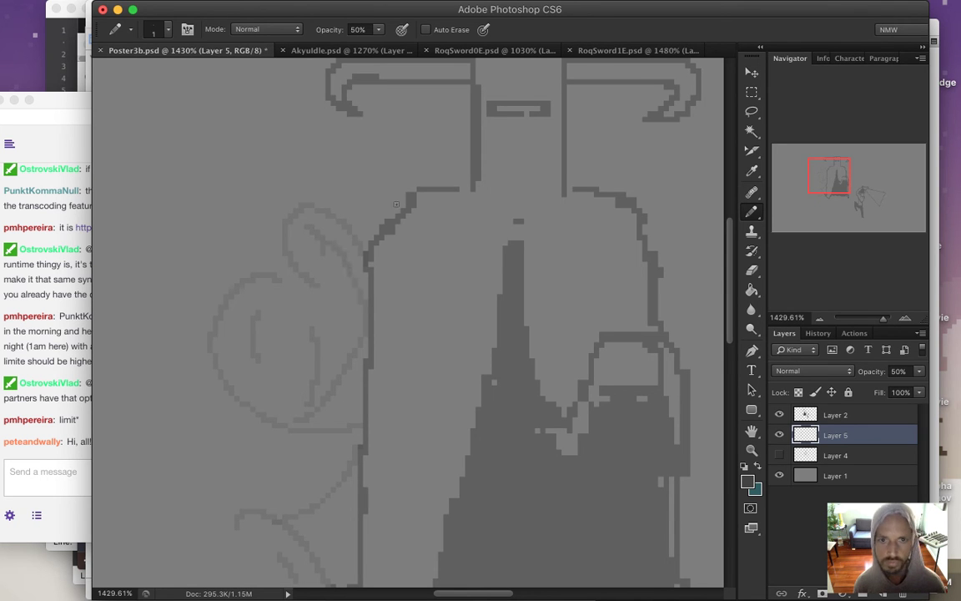
{"action": "mouse_move", "coordinate": [360, 189]}
{"action": "left_mouse_down"}
{"action": "mouse_move", "coordinate": [272, 179]}
{"action": "mouse_move", "coordinate": [279, 94]}
{"action": "mouse_move", "coordinate": [350, 121]}
{"action": "mouse_move", "coordinate": [267, 138]}
{"action": "mouse_move", "coordinate": [318, 150]}
{"action": "mouse_move", "coordinate": [316, 167]}
{"action": "mouse_move", "coordinate": [435, 136]}
{"action": "left_mouse_up"}
{"action": "left_click_drag", "start_coordinate": [355, 96], "coordinate": [463, 175]}
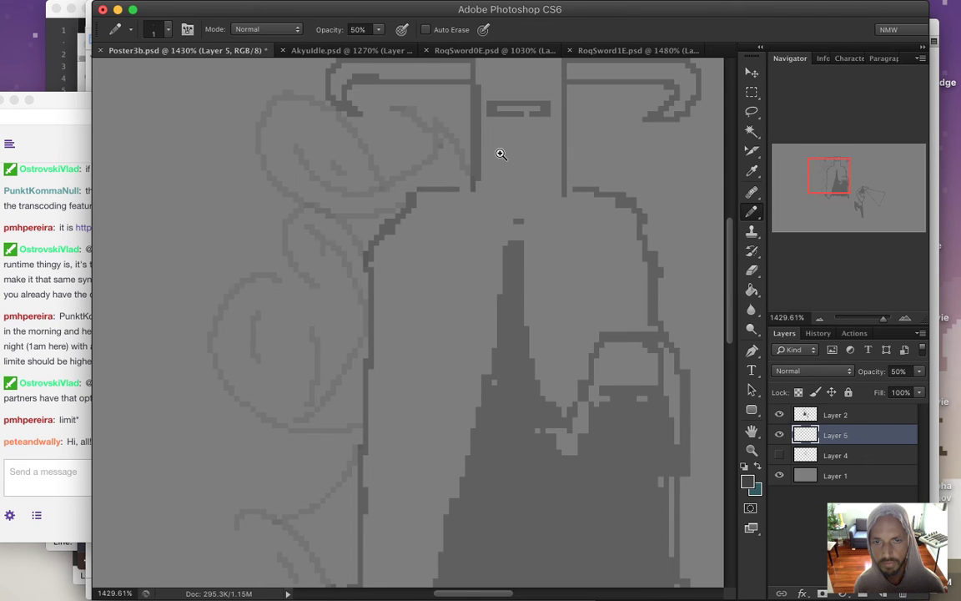
Sketch another curl above the left arm of the figure's crossbar-shaped headpiece, trailing back toward the head.
{"action": "scroll", "coordinate": [501, 152], "scroll_direction": "down", "scroll_amount": 3}
{"action": "scroll", "coordinate": [501, 143], "scroll_direction": "up", "scroll_amount": 2}
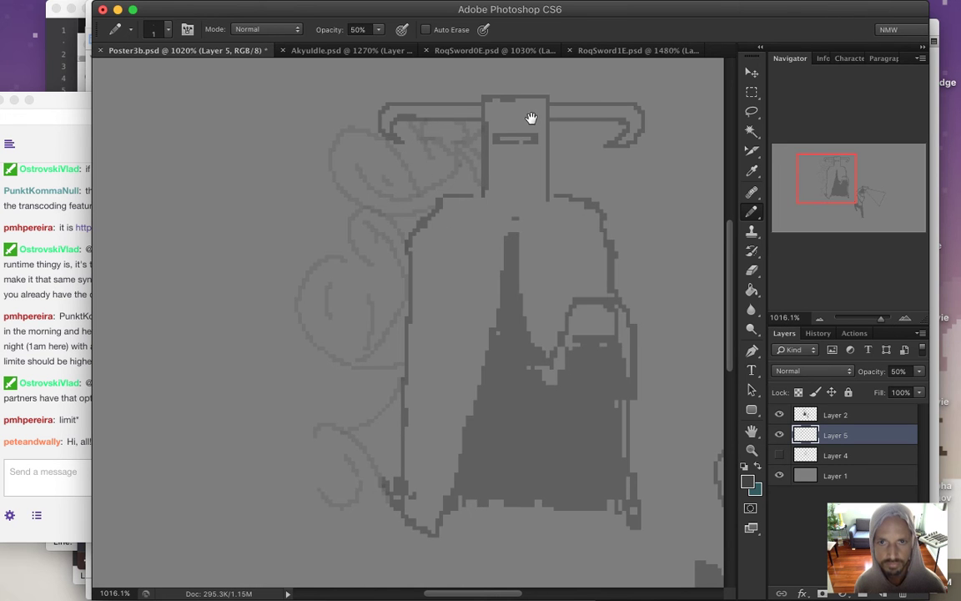
{"action": "left_click_drag", "start_coordinate": [529, 113], "coordinate": [506, 214]}
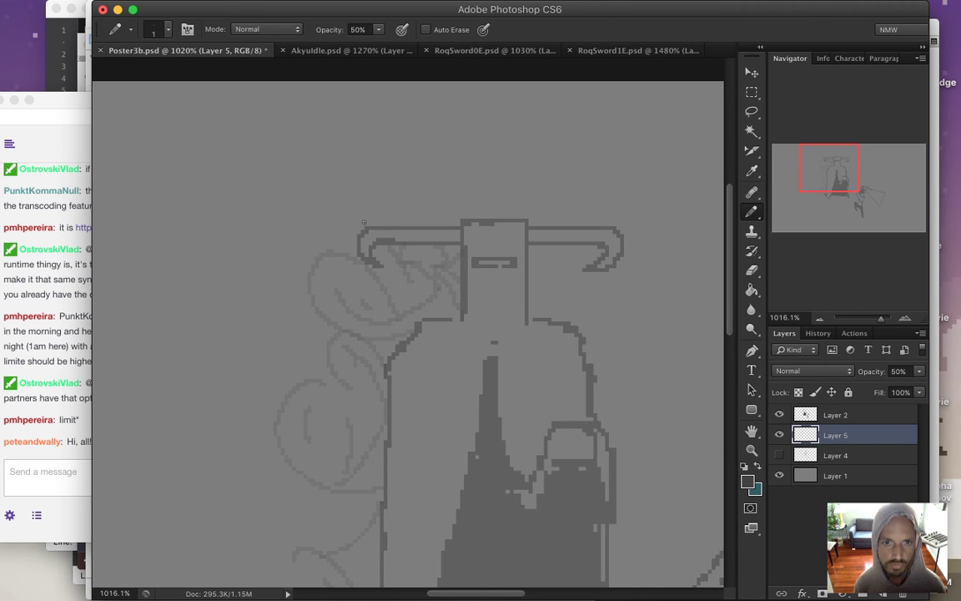
{"action": "mouse_move", "coordinate": [306, 164]}
{"action": "left_mouse_down"}
{"action": "mouse_move", "coordinate": [298, 196]}
{"action": "mouse_move", "coordinate": [337, 223]}
{"action": "left_mouse_up"}
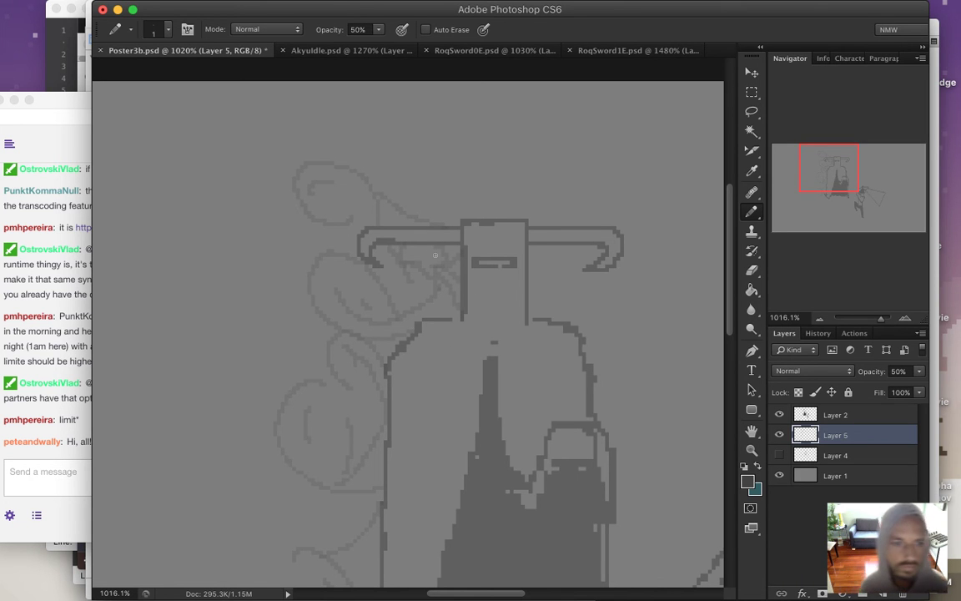
Check the Twitch chat, highlight the greeting "Hi, all!" and return to the Photoshop drawing.
{"action": "left_click", "coordinate": [64, 380]}
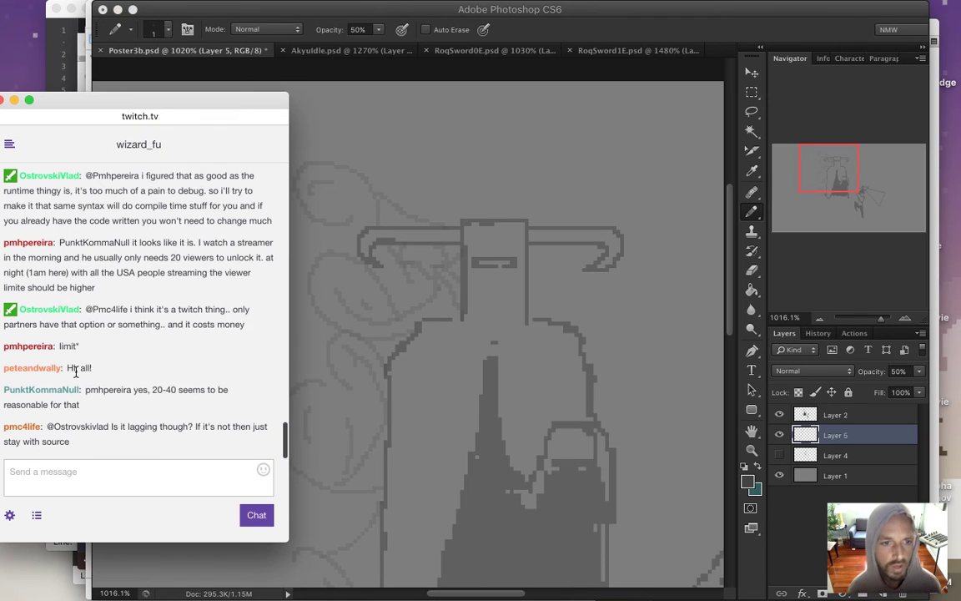
{"action": "left_click_drag", "start_coordinate": [79, 373], "coordinate": [92, 369]}
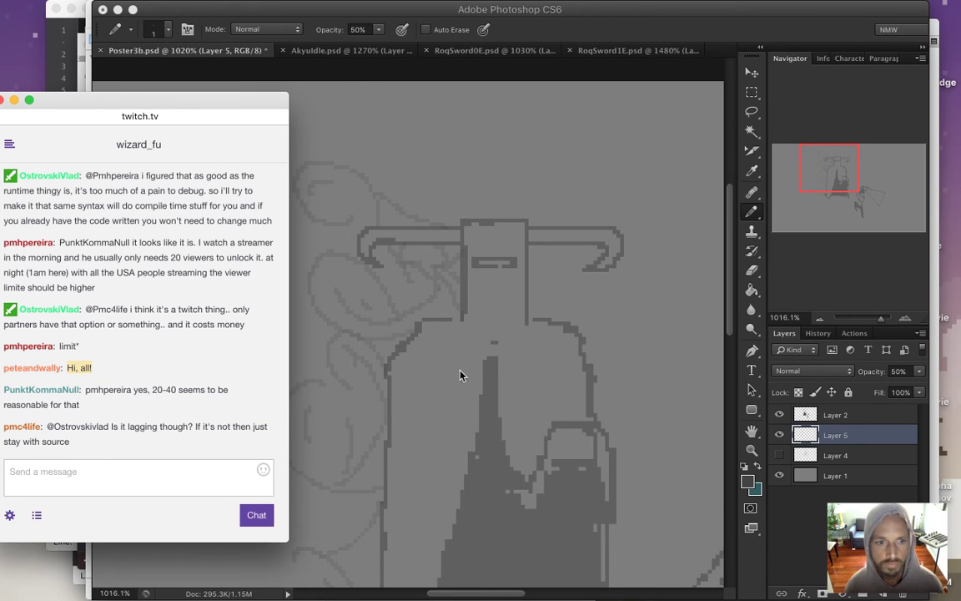
{"action": "left_click", "coordinate": [638, 30]}
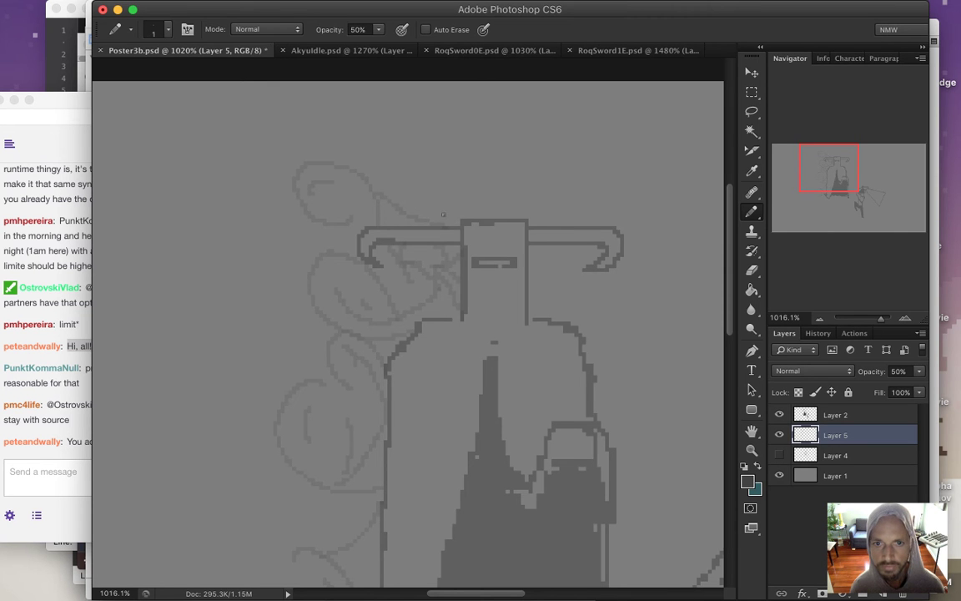
Pencil curls above the cloaked figure's crossbar headpiece, continuing around and below the tip of its right arm.
{"action": "mouse_move", "coordinate": [452, 203]}
{"action": "left_mouse_down"}
{"action": "mouse_move", "coordinate": [421, 123]}
{"action": "mouse_move", "coordinate": [446, 188]}
{"action": "mouse_move", "coordinate": [548, 221]}
{"action": "left_mouse_up"}
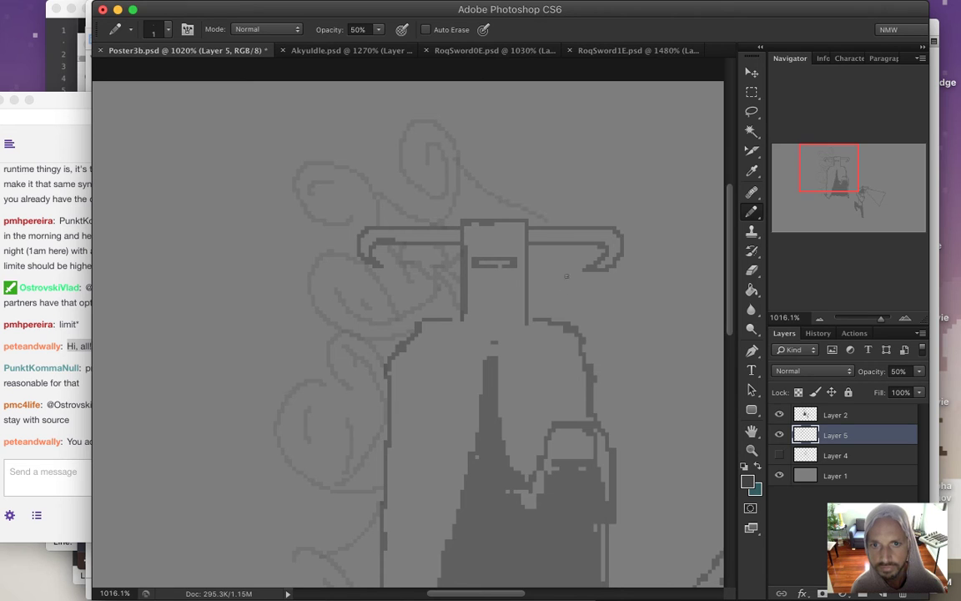
{"action": "mouse_move", "coordinate": [512, 186]}
{"action": "left_mouse_down"}
{"action": "mouse_move", "coordinate": [562, 124]}
{"action": "mouse_move", "coordinate": [555, 201]}
{"action": "mouse_move", "coordinate": [571, 226]}
{"action": "mouse_move", "coordinate": [575, 199]}
{"action": "mouse_move", "coordinate": [557, 200]}
{"action": "mouse_move", "coordinate": [566, 216]}
{"action": "mouse_move", "coordinate": [588, 204]}
{"action": "mouse_move", "coordinate": [597, 157]}
{"action": "mouse_move", "coordinate": [590, 130]}
{"action": "mouse_move", "coordinate": [589, 167]}
{"action": "left_mouse_up"}
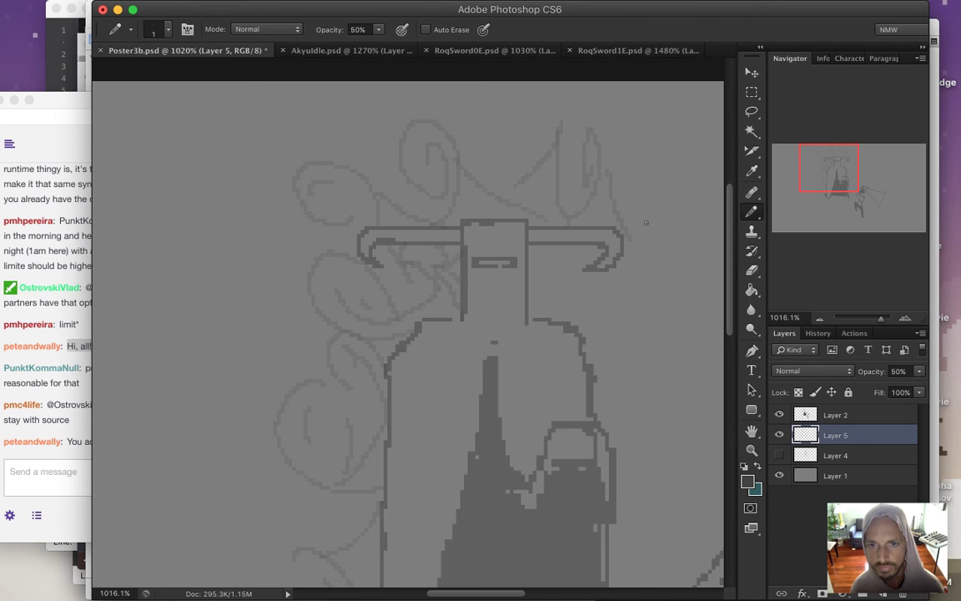
{"action": "scroll", "coordinate": [584, 238], "scroll_direction": "right", "scroll_amount": 5}
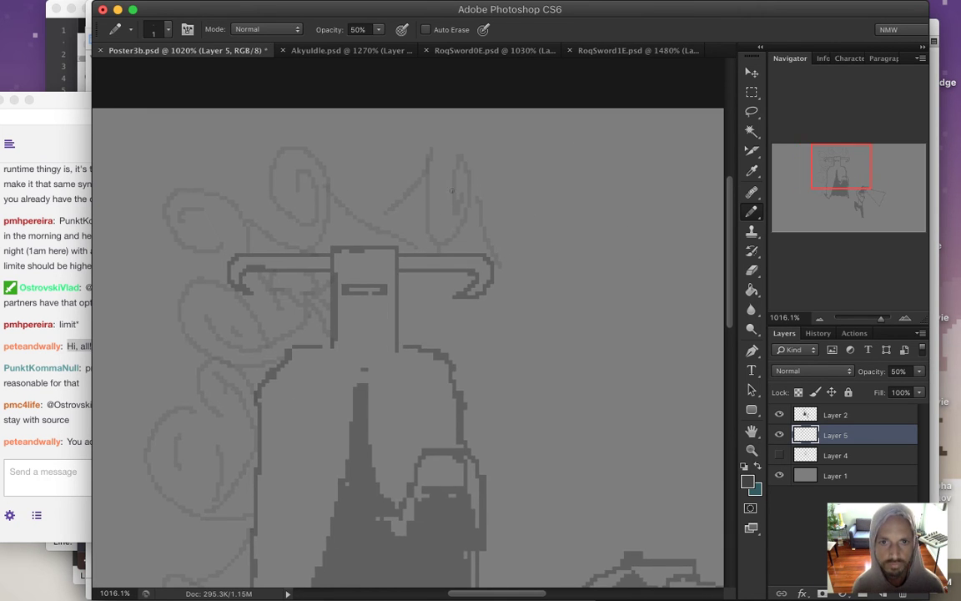
{"action": "mouse_move", "coordinate": [488, 240]}
{"action": "left_mouse_down"}
{"action": "mouse_move", "coordinate": [520, 244]}
{"action": "mouse_move", "coordinate": [570, 197]}
{"action": "mouse_move", "coordinate": [566, 180]}
{"action": "mouse_move", "coordinate": [552, 176]}
{"action": "mouse_move", "coordinate": [519, 236]}
{"action": "left_mouse_up"}
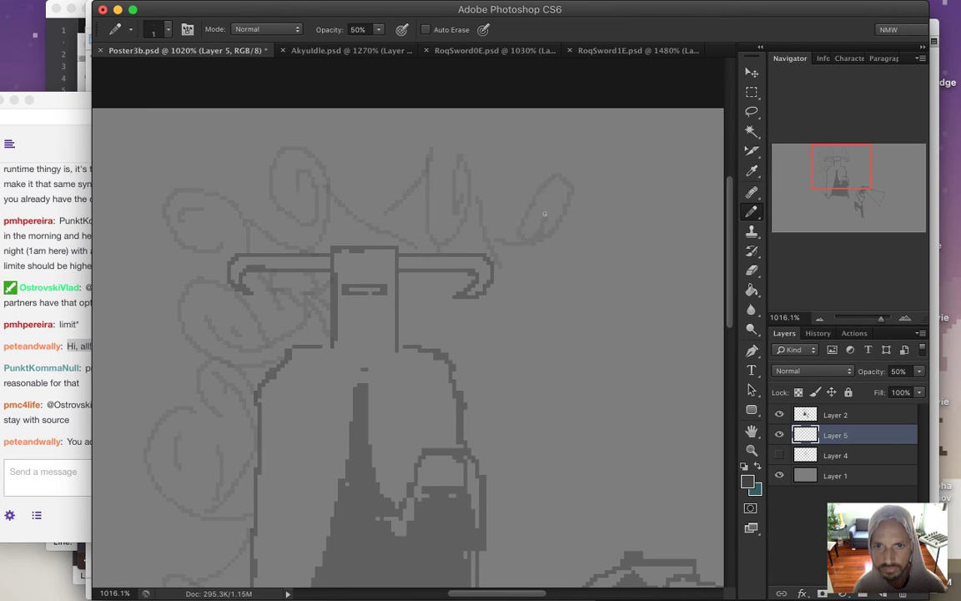
{"action": "mouse_move", "coordinate": [576, 194]}
{"action": "left_mouse_down"}
{"action": "mouse_move", "coordinate": [568, 248]}
{"action": "mouse_move", "coordinate": [548, 273]}
{"action": "left_mouse_up"}
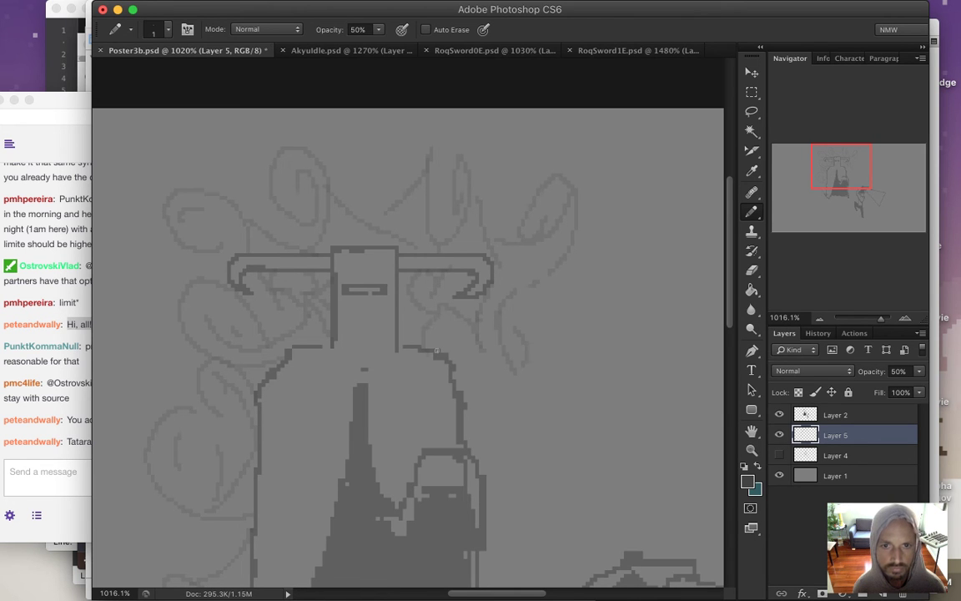
Sketch curls and loose wisps along the right side of the cloak, from the shoulder down to the hem.
{"action": "mouse_move", "coordinate": [461, 365]}
{"action": "left_mouse_down"}
{"action": "mouse_move", "coordinate": [468, 399]}
{"action": "mouse_move", "coordinate": [522, 452]}
{"action": "mouse_move", "coordinate": [534, 406]}
{"action": "left_mouse_up"}
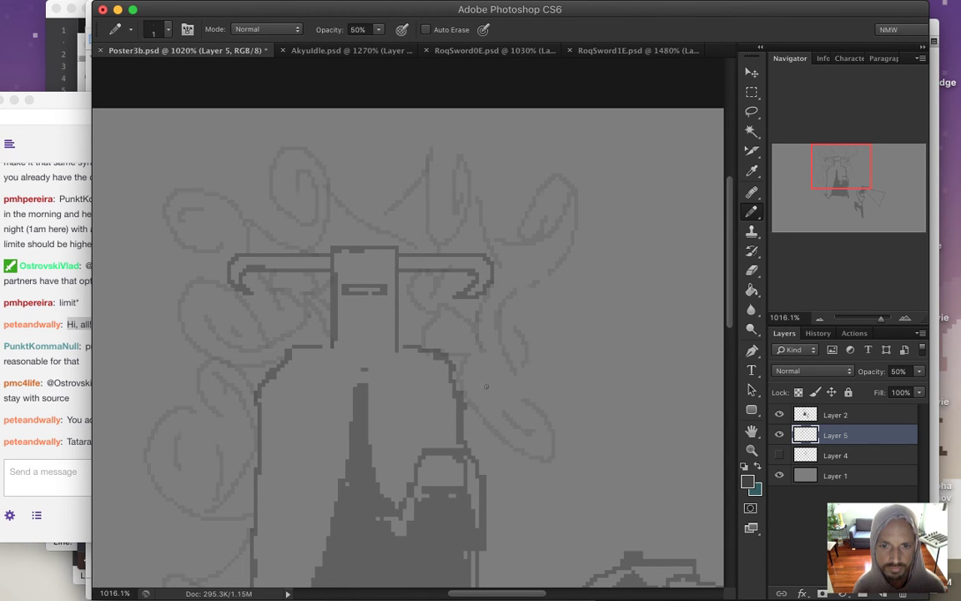
{"action": "scroll", "coordinate": [468, 413], "scroll_direction": "down", "scroll_amount": 5}
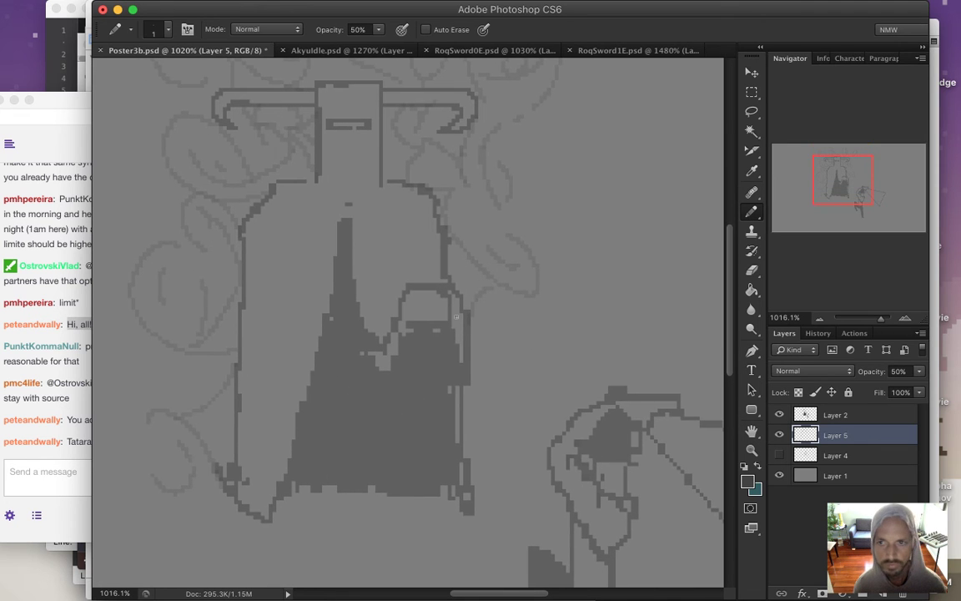
{"action": "left_click_drag", "start_coordinate": [534, 349], "coordinate": [569, 320]}
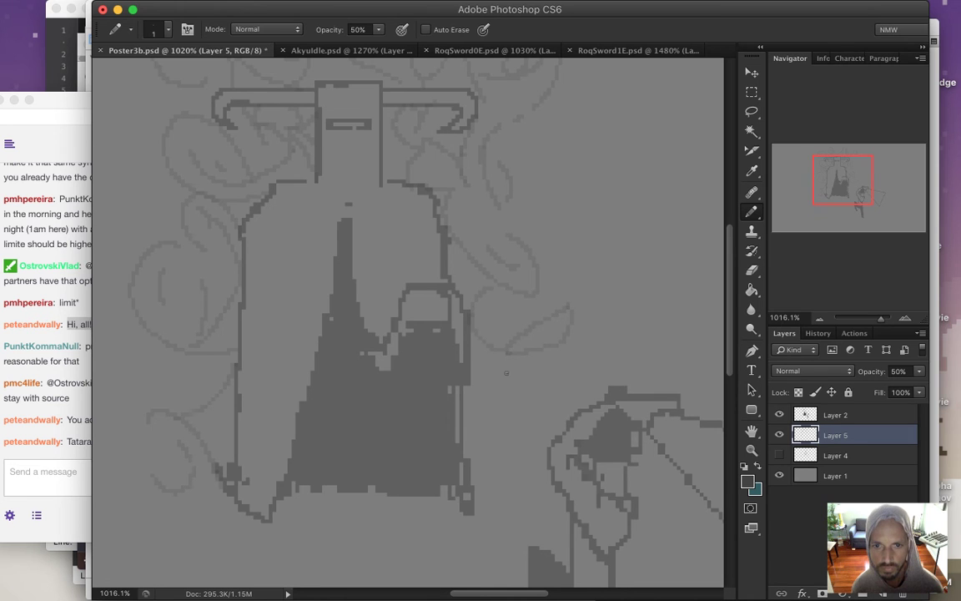
{"action": "mouse_move", "coordinate": [501, 358]}
{"action": "left_mouse_down"}
{"action": "mouse_move", "coordinate": [471, 383]}
{"action": "mouse_move", "coordinate": [466, 445]}
{"action": "left_mouse_up"}
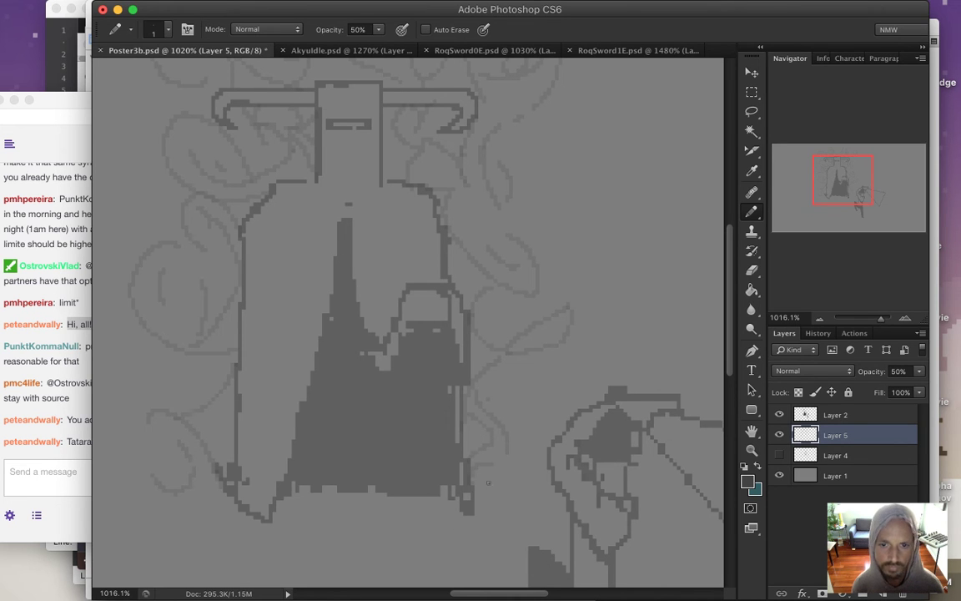
{"action": "left_click_drag", "start_coordinate": [494, 491], "coordinate": [551, 466]}
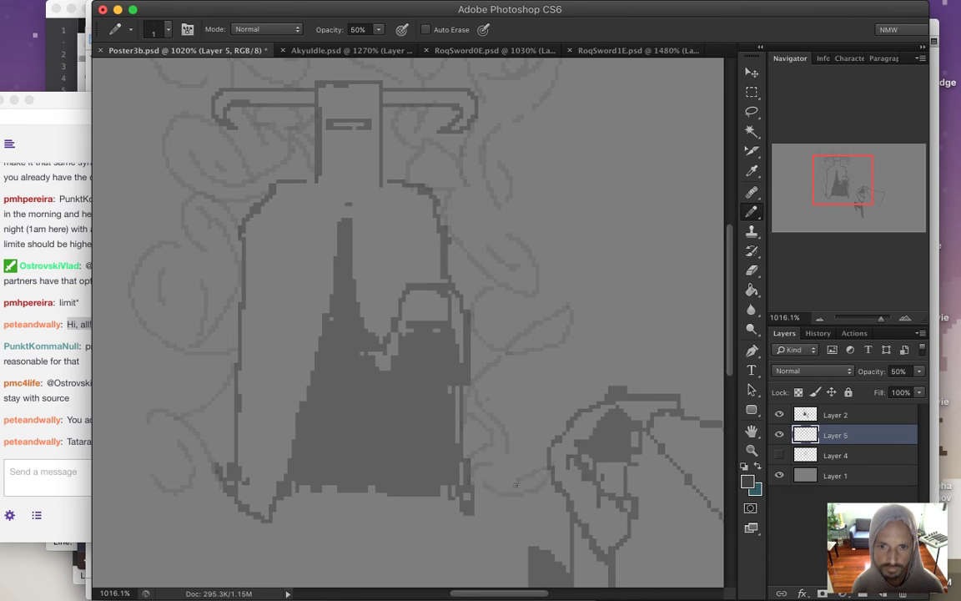
{"action": "scroll", "coordinate": [501, 484], "scroll_direction": "right", "scroll_amount": 10}
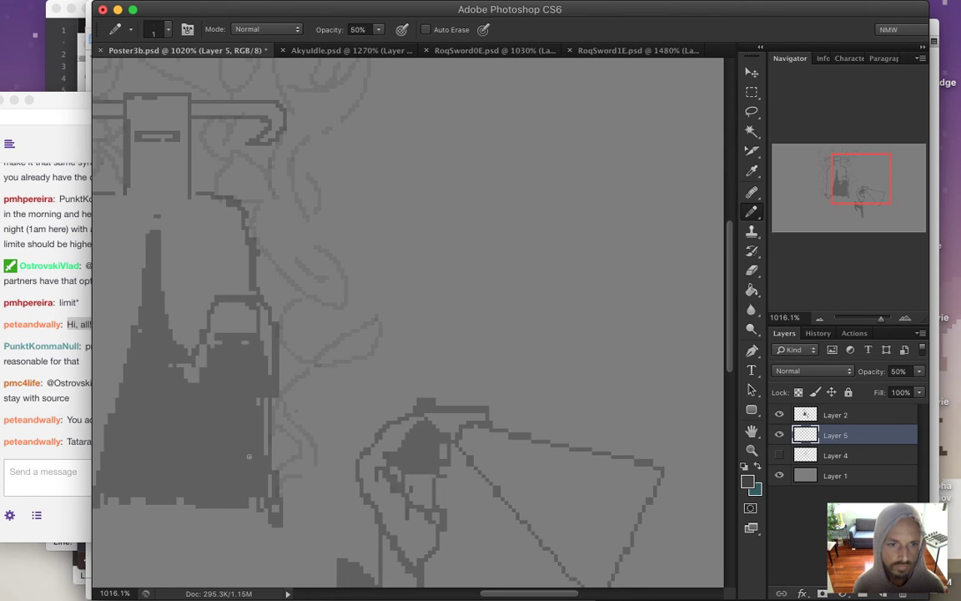
Switch to the Twitch chat to read the newest messages, and return to the Photoshop drawing.
{"action": "left_click", "coordinate": [70, 404]}
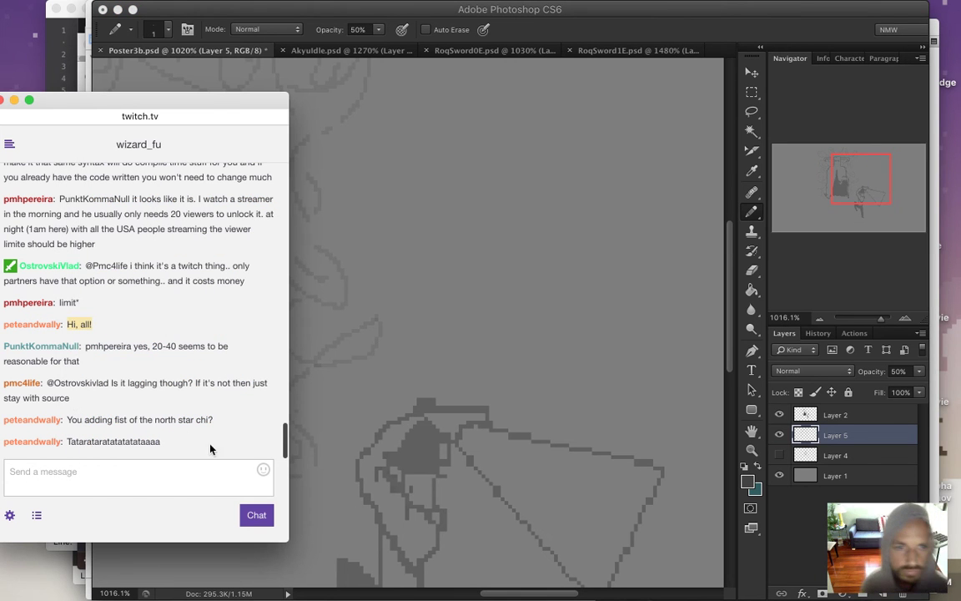
{"action": "double_click", "coordinate": [119, 421]}
{"action": "left_click", "coordinate": [386, 417]}
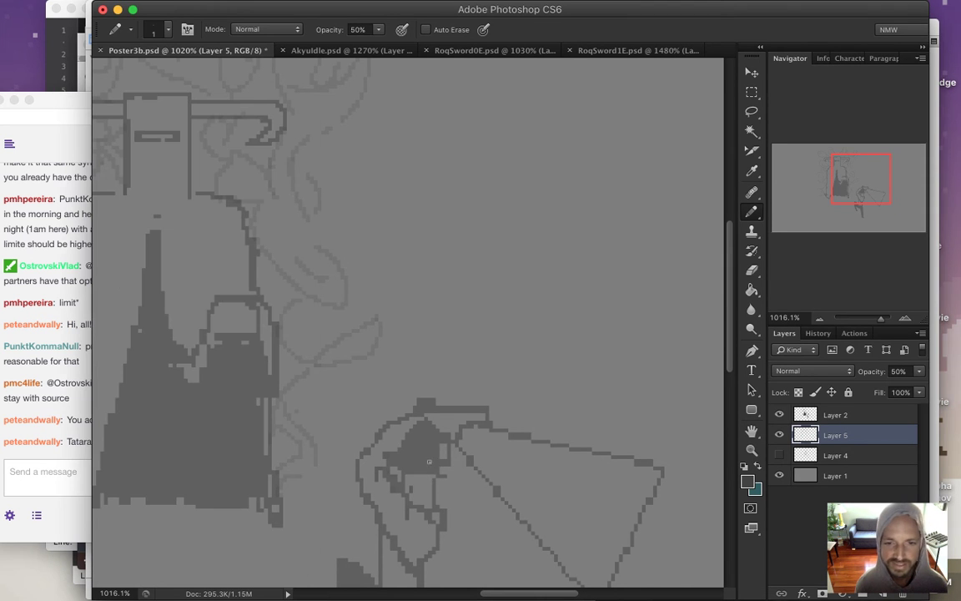
Select the curls around the headpiece on Layer 5, scale them to 86% width and 85.71% height, and shift them left to X 177.50 px.
{"action": "scroll", "coordinate": [338, 456], "scroll_direction": "down", "scroll_amount": 1}
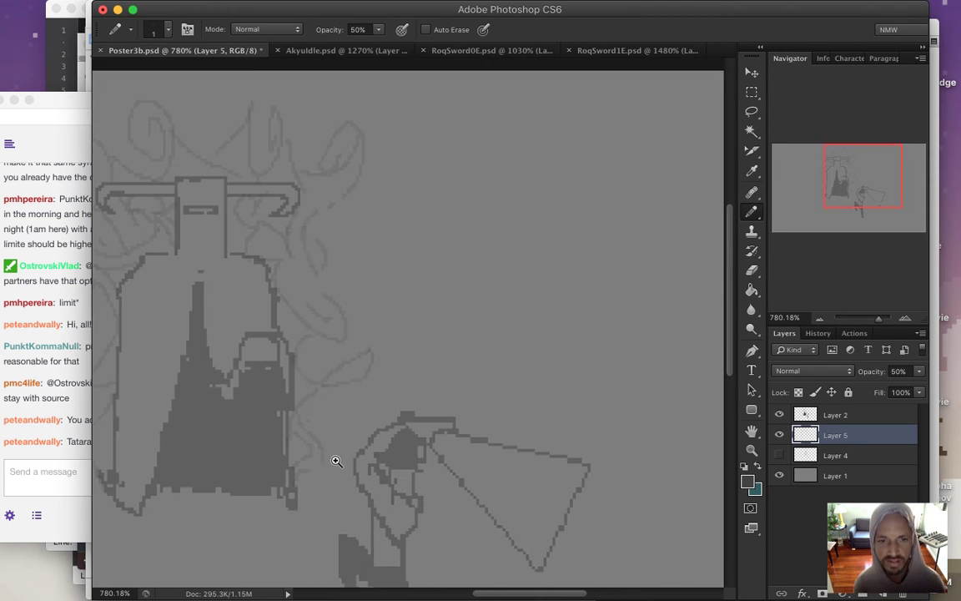
{"action": "scroll", "coordinate": [292, 462], "scroll_direction": "down", "scroll_amount": 1}
{"action": "scroll", "coordinate": [301, 466], "scroll_direction": "down", "scroll_amount": 2}
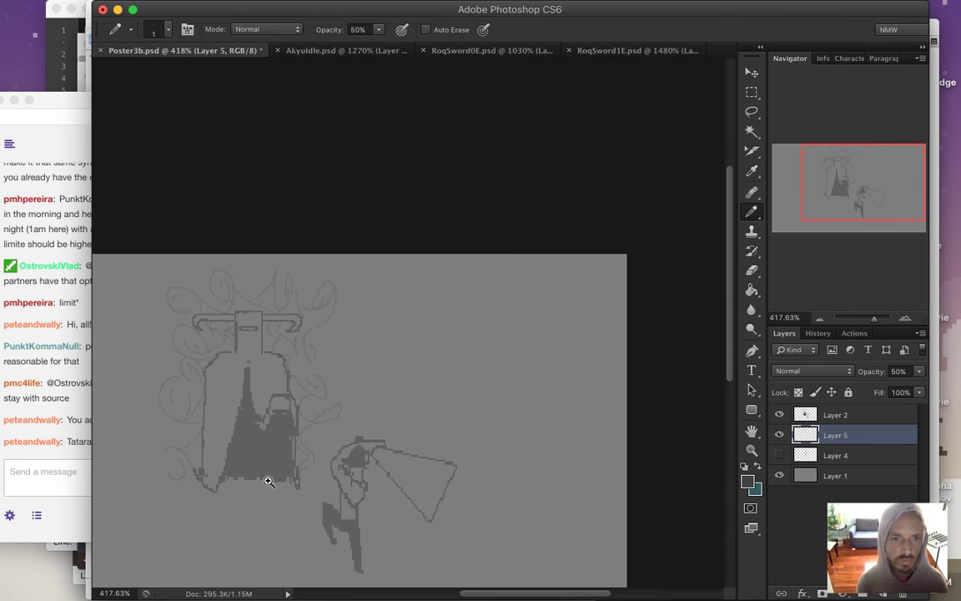
{"action": "left_click_drag", "start_coordinate": [257, 447], "coordinate": [347, 447]}
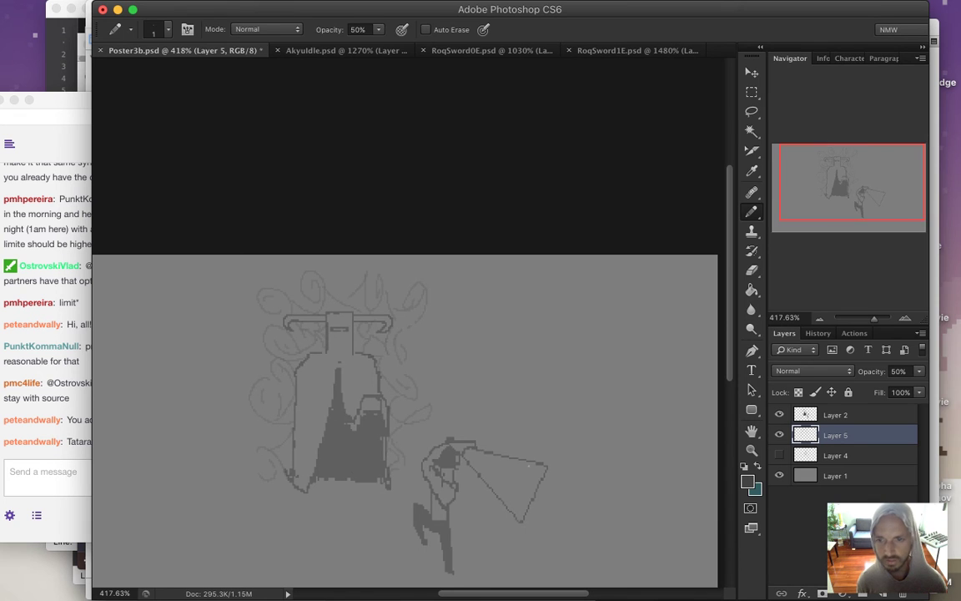
{"action": "key", "text": "m"}
{"action": "left_click_drag", "start_coordinate": [223, 257], "coordinate": [458, 353]}
{"action": "key", "text": "v"}
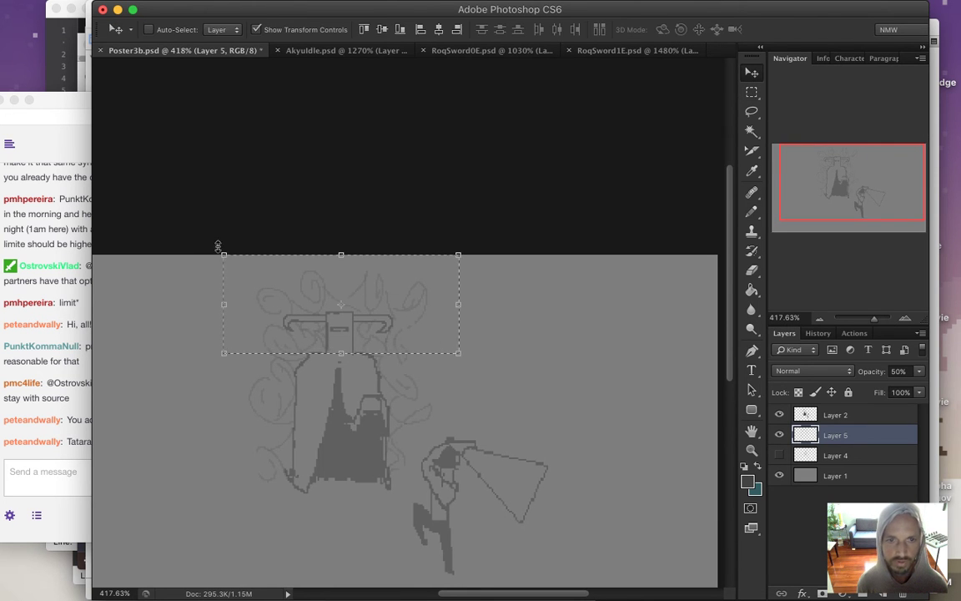
{"action": "left_click_drag", "start_coordinate": [224, 254], "coordinate": [256, 269]}
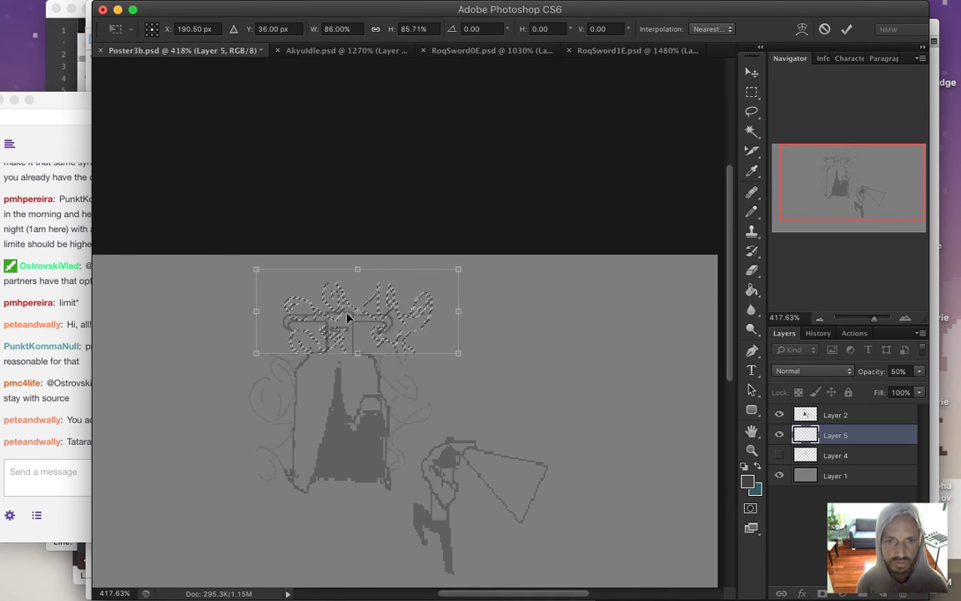
{"action": "left_click_drag", "start_coordinate": [340, 316], "coordinate": [327, 316]}
{"action": "key", "text": "Left"}
{"action": "key", "text": "Left"}
{"action": "key", "text": "Left"}
{"action": "key", "text": "Left"}
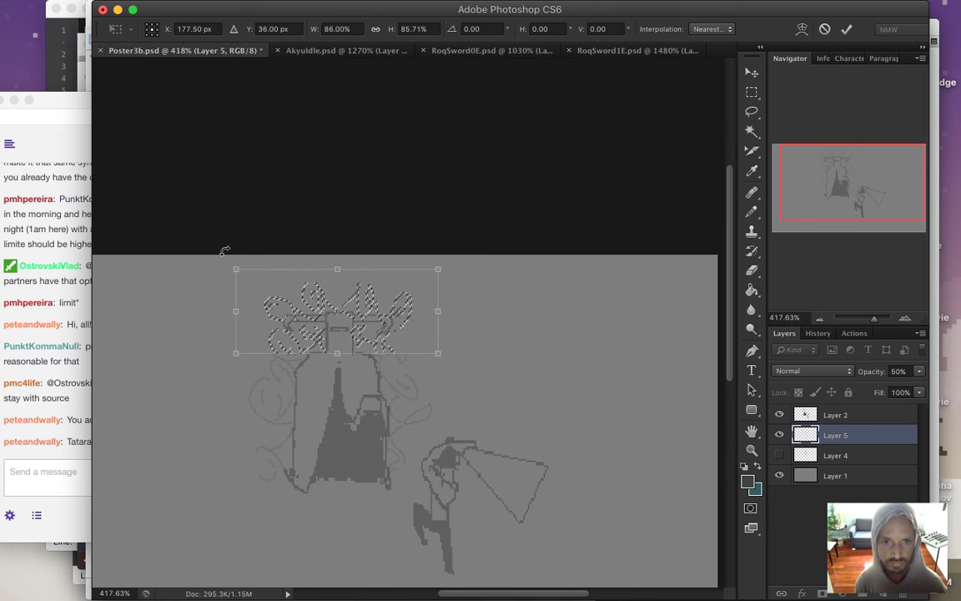
Shrink the headpiece curls to 76% width and 76.19% height, position them at X 179 px, apply the transform and deselect.
{"action": "left_click_drag", "start_coordinate": [235, 268], "coordinate": [260, 278]}
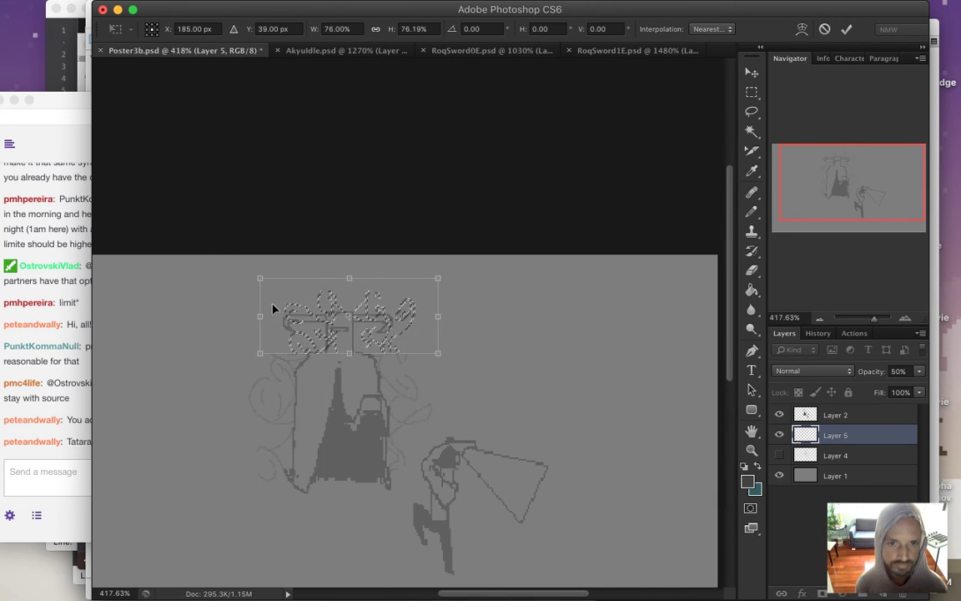
{"action": "key", "text": "Left"}
{"action": "key", "text": "Left"}
{"action": "key", "text": "Left"}
{"action": "key", "text": "Left"}
{"action": "key", "text": "Left"}
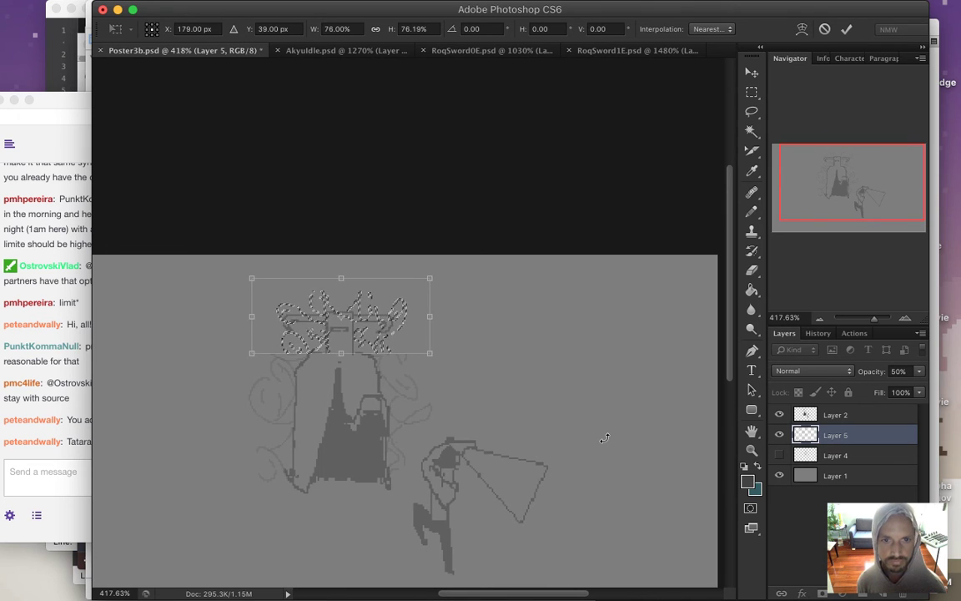
{"action": "key", "text": "Return"}
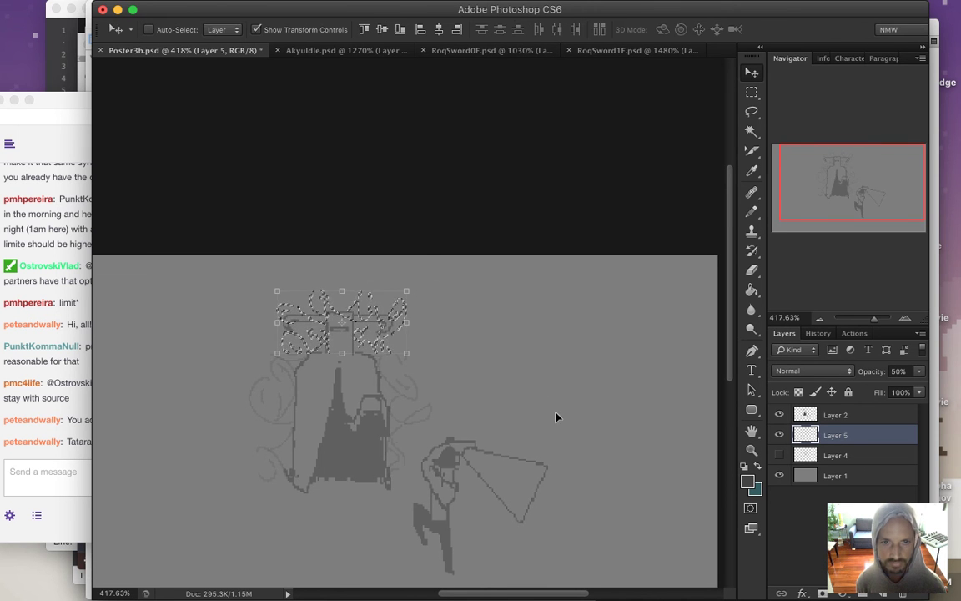
{"action": "key", "text": "ctrl+d"}
Pencil a pointed wisp extending outward to the left from the lower part of the cloaked figure.
{"action": "key", "text": "m"}
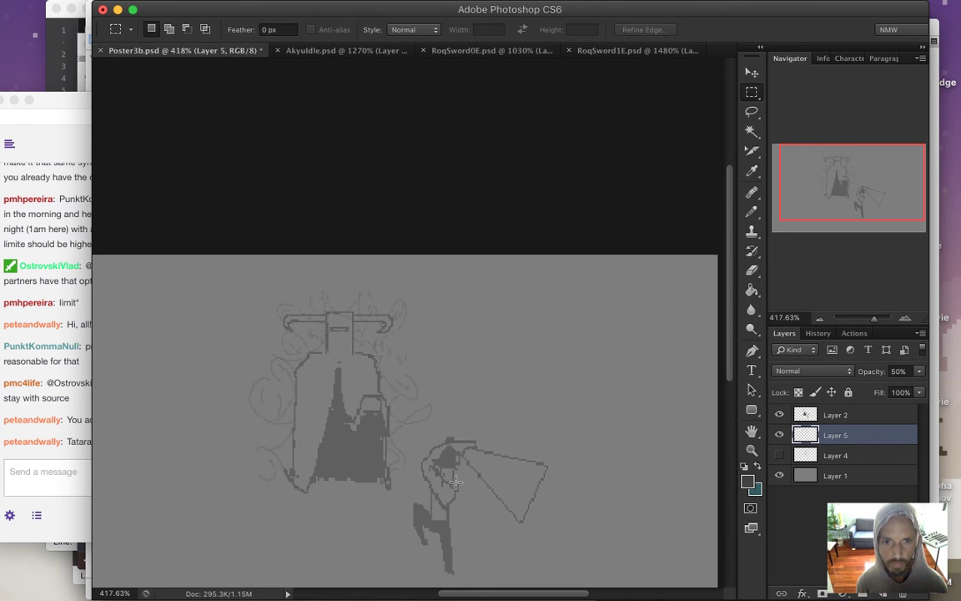
{"action": "key", "text": "b"}
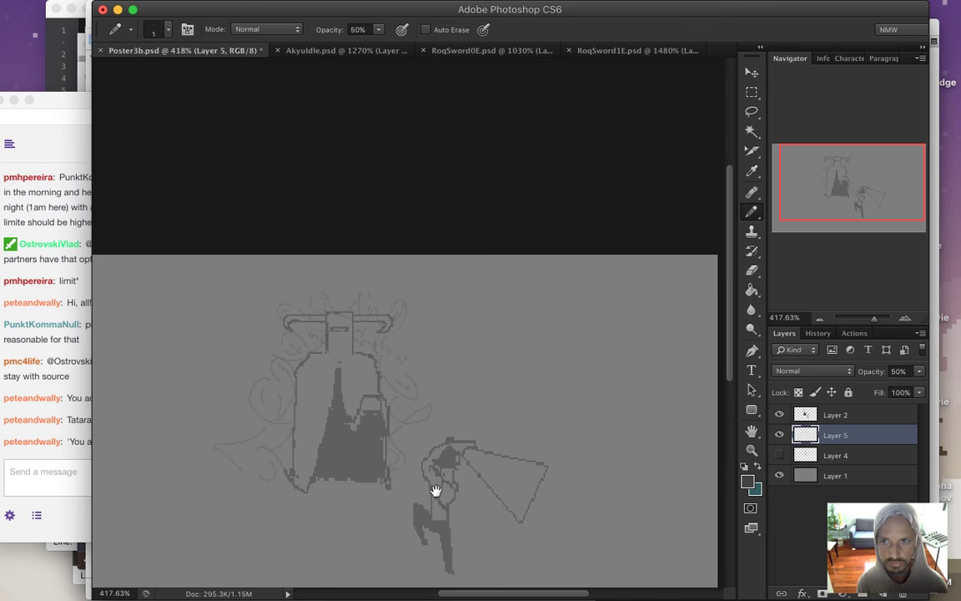
{"action": "key", "text": "m"}
{"action": "mouse_move", "coordinate": [184, 267]}
{"action": "left_mouse_down"}
{"action": "mouse_move", "coordinate": [372, 447]}
{"action": "mouse_move", "coordinate": [411, 501]}
{"action": "left_mouse_up"}
{"action": "left_click_drag", "start_coordinate": [431, 417], "coordinate": [446, 432]}
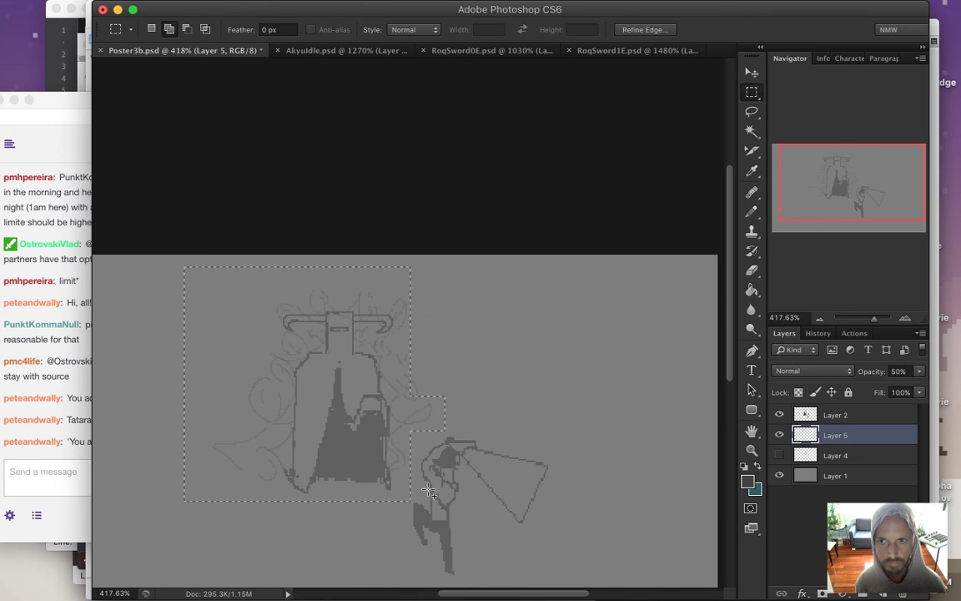
{"action": "left_click", "coordinate": [441, 461]}
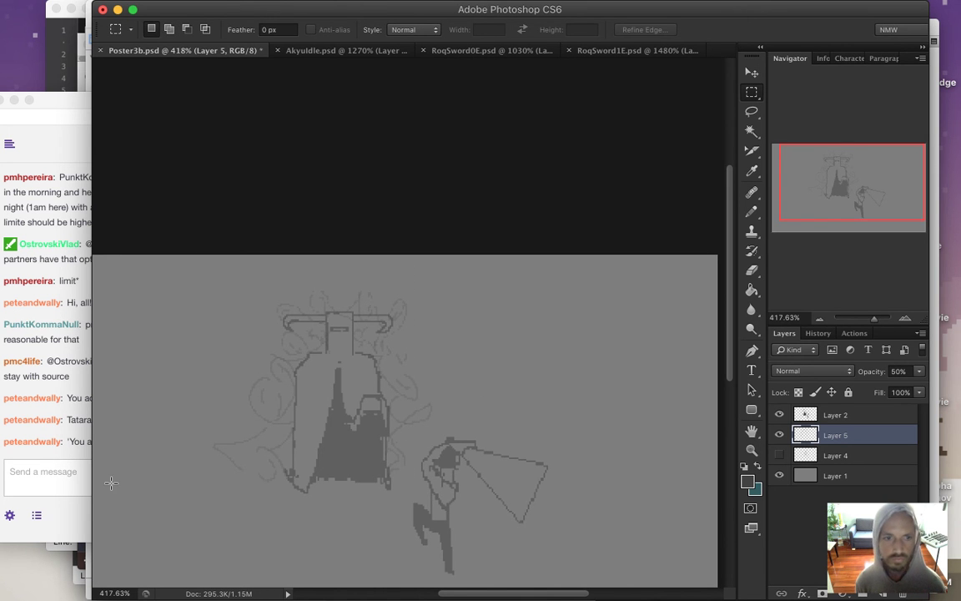
Read the latest Twitch chat message, highlight "already dead" in it and return to the Photoshop drawing.
{"action": "left_click", "coordinate": [76, 417]}
{"action": "left_click_drag", "start_coordinate": [101, 441], "coordinate": [312, 391]}
{"action": "left_click", "coordinate": [510, 213]}
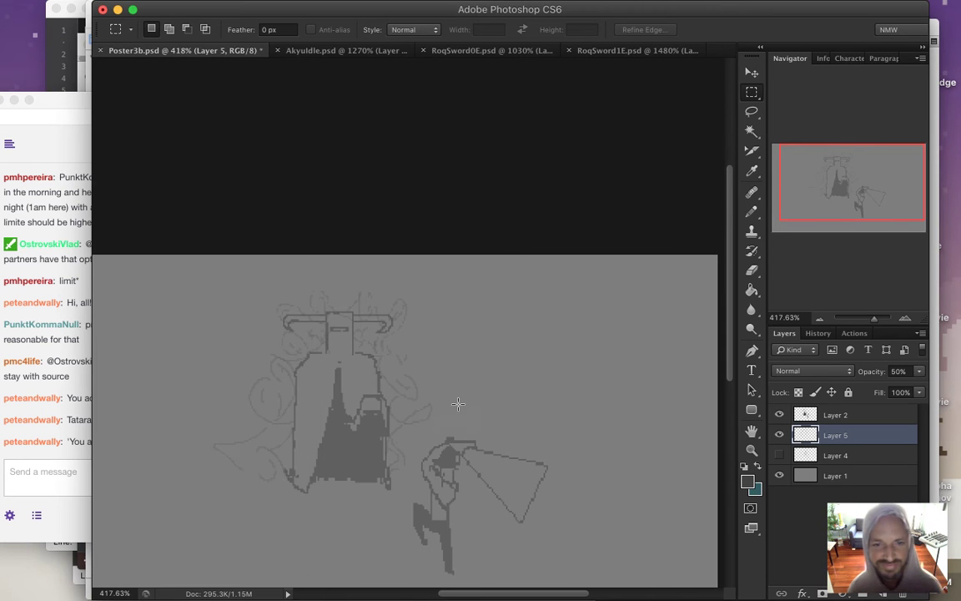
Pencil wavy ground lines across the whole canvas, one level with the cloak's hem and one lower by the running figure's feet.
{"action": "left_click_drag", "start_coordinate": [438, 489], "coordinate": [457, 382]}
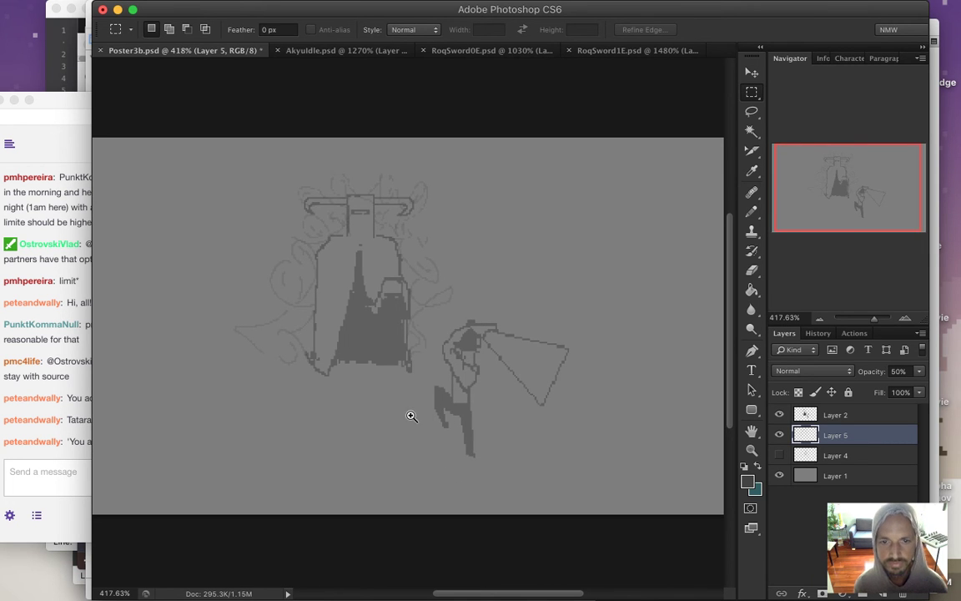
{"action": "scroll", "coordinate": [403, 429], "scroll_direction": "down", "scroll_amount": 3}
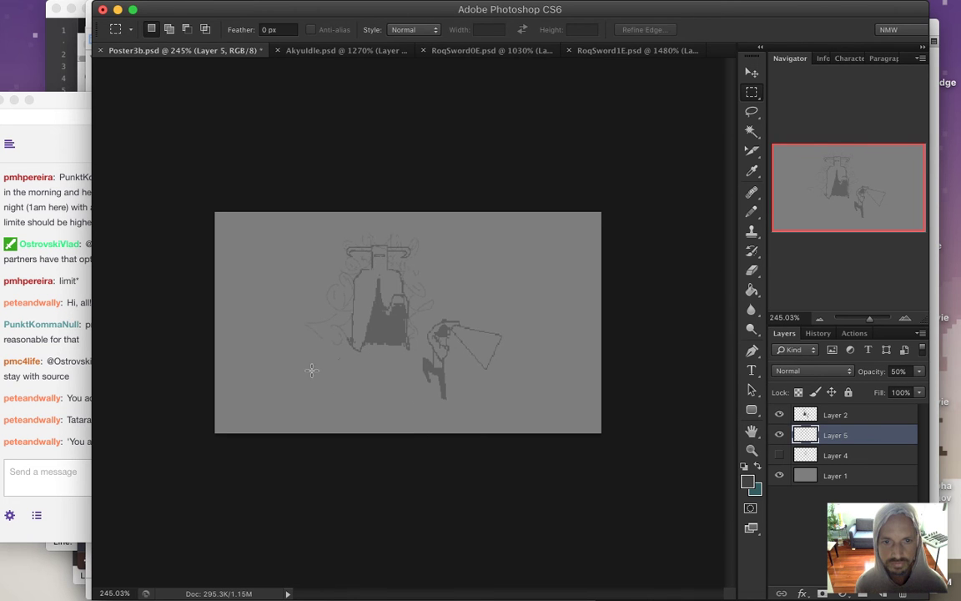
{"action": "key", "text": "b"}
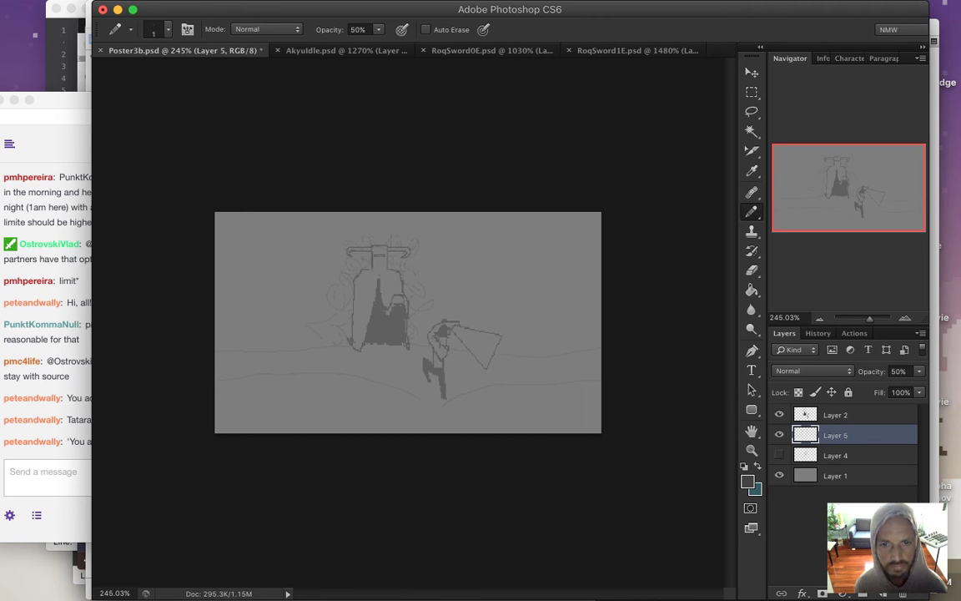
Erase the inner end of the lower-left ground line and redraw it curving steeply downward.
{"action": "scroll", "coordinate": [418, 408], "scroll_direction": "up", "scroll_amount": 3}
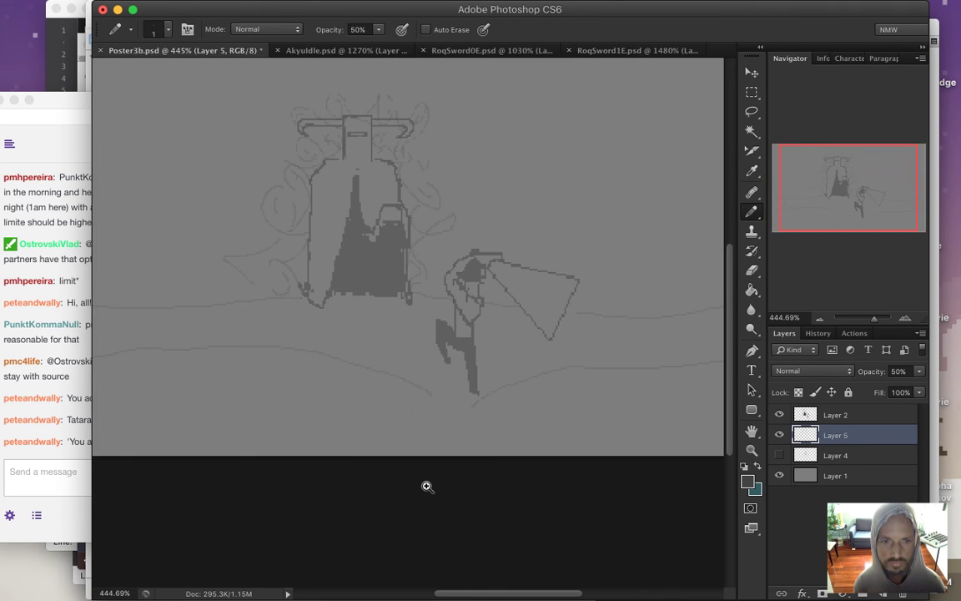
{"action": "key", "text": "e"}
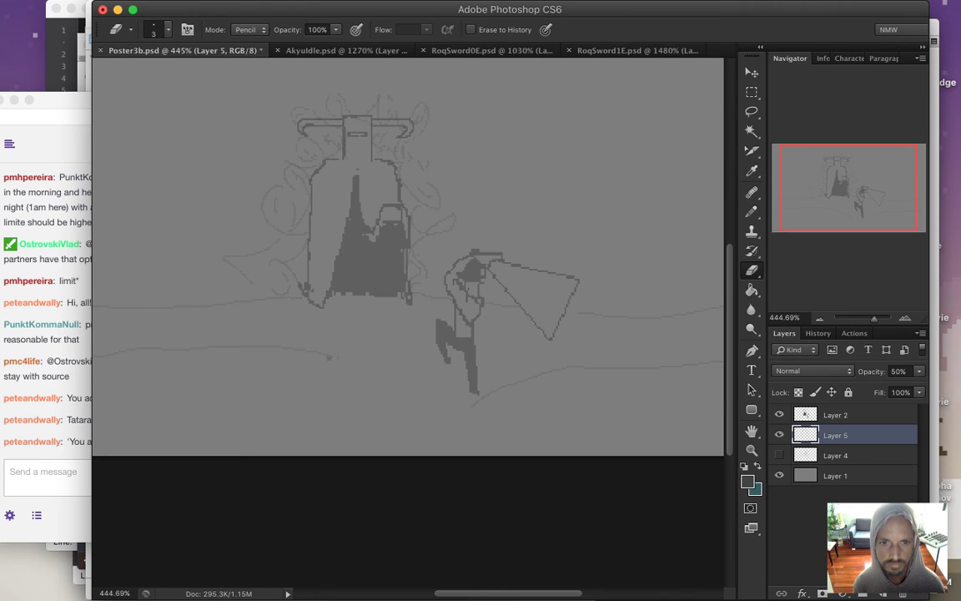
{"action": "key", "text": "b"}
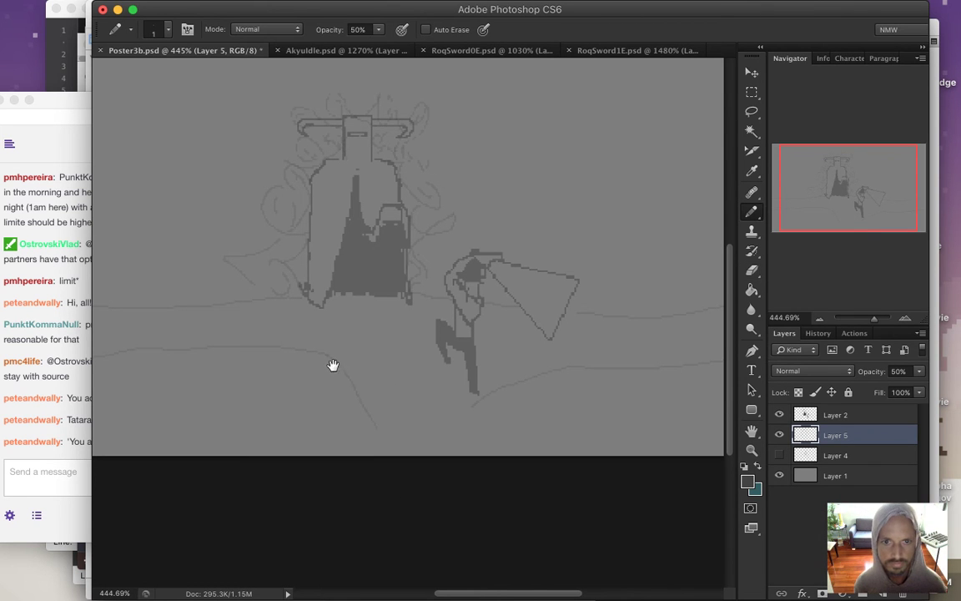
{"action": "scroll", "coordinate": [322, 417], "scroll_direction": "down", "scroll_amount": 3}
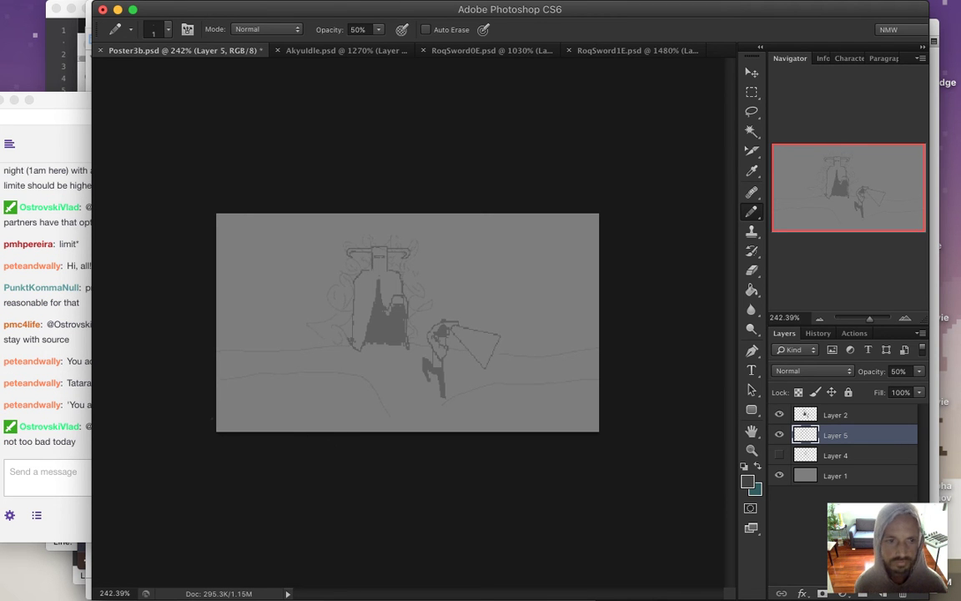
Check the Twitch chat window and return to the Photoshop drawing.
{"action": "left_click", "coordinate": [60, 409]}
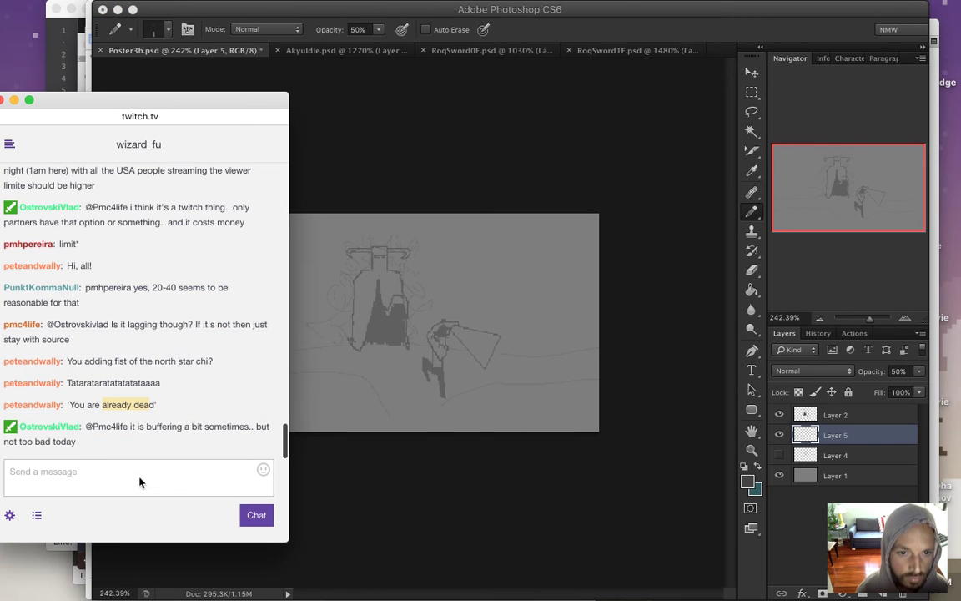
{"action": "left_click", "coordinate": [375, 480]}
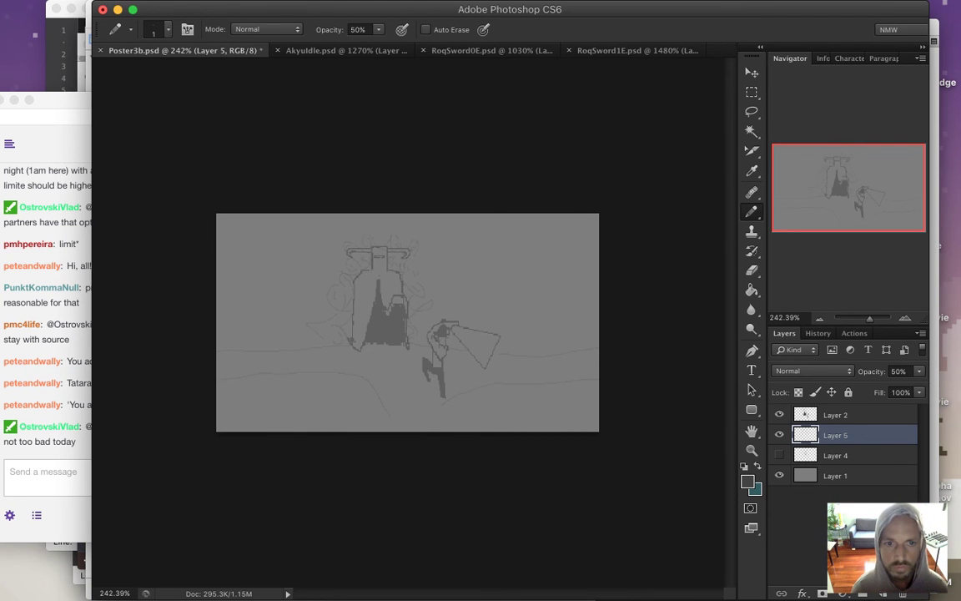
Pencil a group of thin vertical background lines above the ground on the cloaked figure's left side, undoing the slanted first attempt.
{"action": "scroll", "coordinate": [284, 326], "scroll_direction": "up", "scroll_amount": 3}
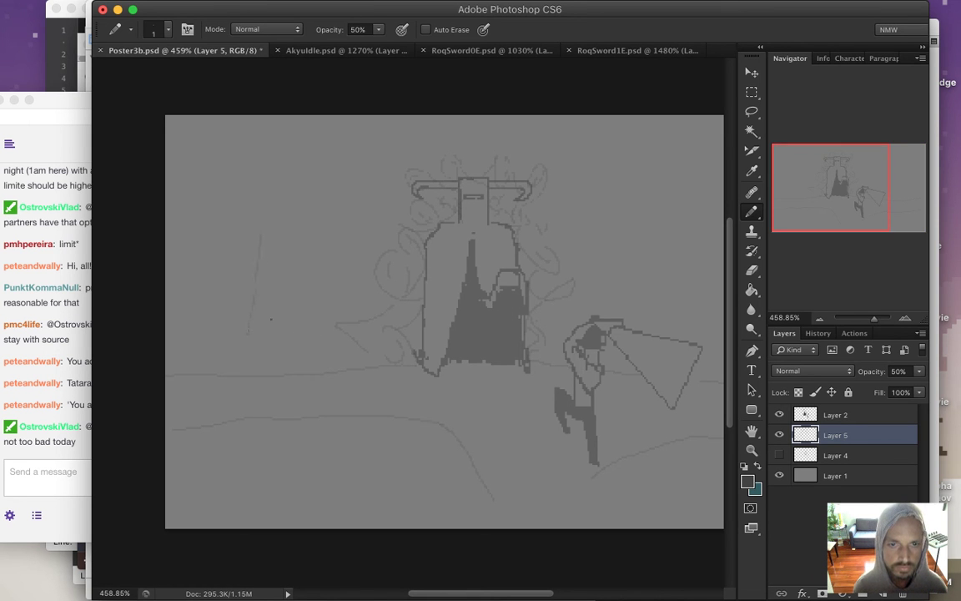
{"action": "key", "text": "super+z"}
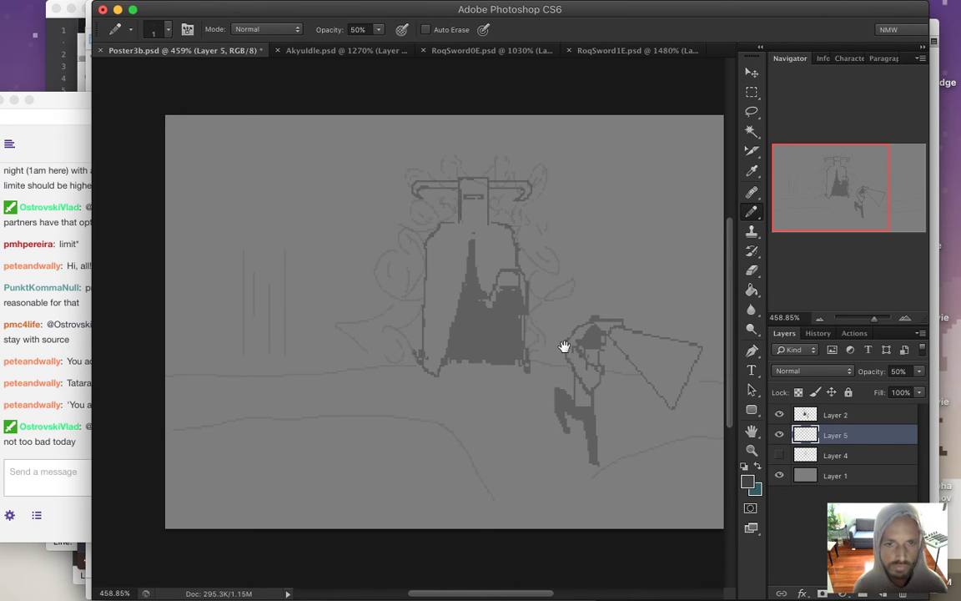
{"action": "scroll", "coordinate": [500, 349], "scroll_direction": "right", "scroll_amount": 5}
{"action": "scroll", "coordinate": [515, 369], "scroll_direction": "down", "scroll_amount": 3}
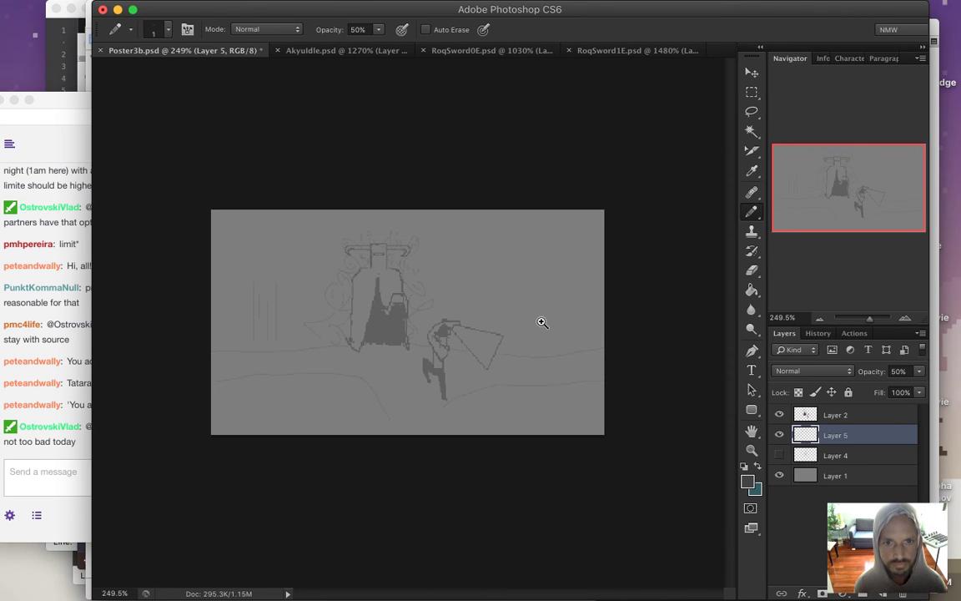
Pencil a matching group of thin vertical background lines of varied height above the ground on the running figure's right side.
{"action": "scroll", "coordinate": [555, 323], "scroll_direction": "up", "scroll_amount": 3}
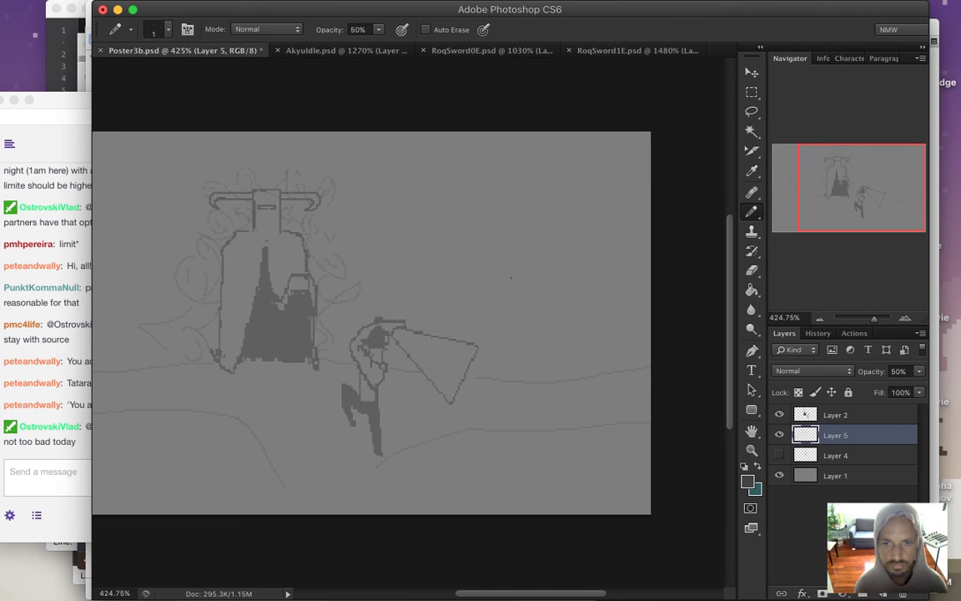
{"action": "scroll", "coordinate": [542, 308], "scroll_direction": "up", "scroll_amount": 1}
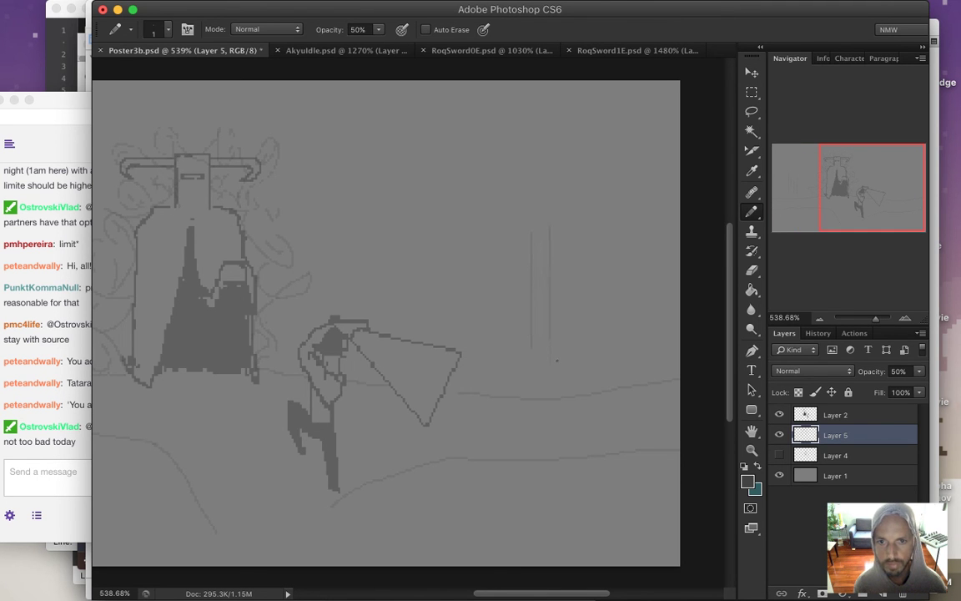
{"action": "left_click_drag", "start_coordinate": [570, 255], "coordinate": [570, 316]}
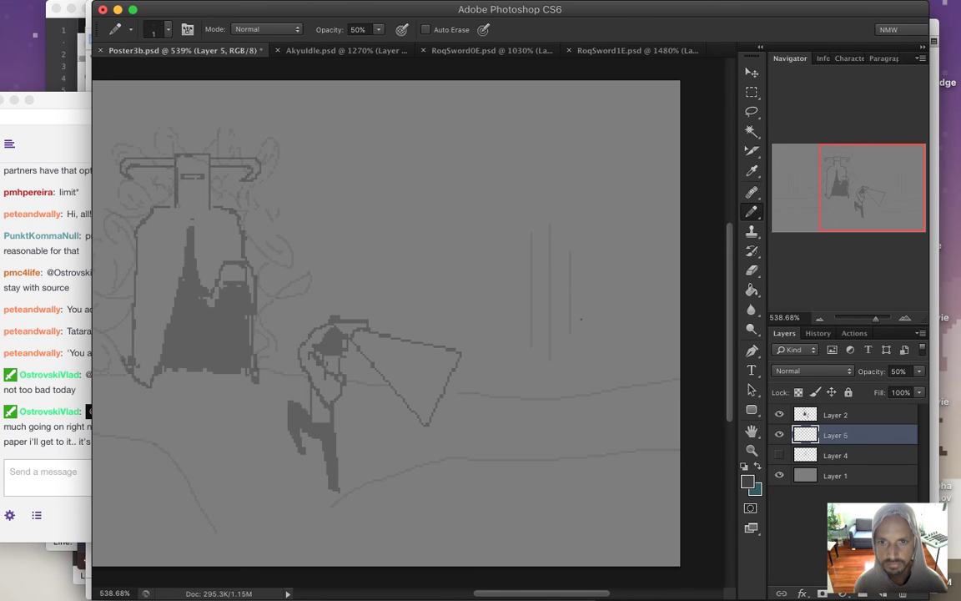
{"action": "left_click_drag", "start_coordinate": [570, 251], "coordinate": [570, 332]}
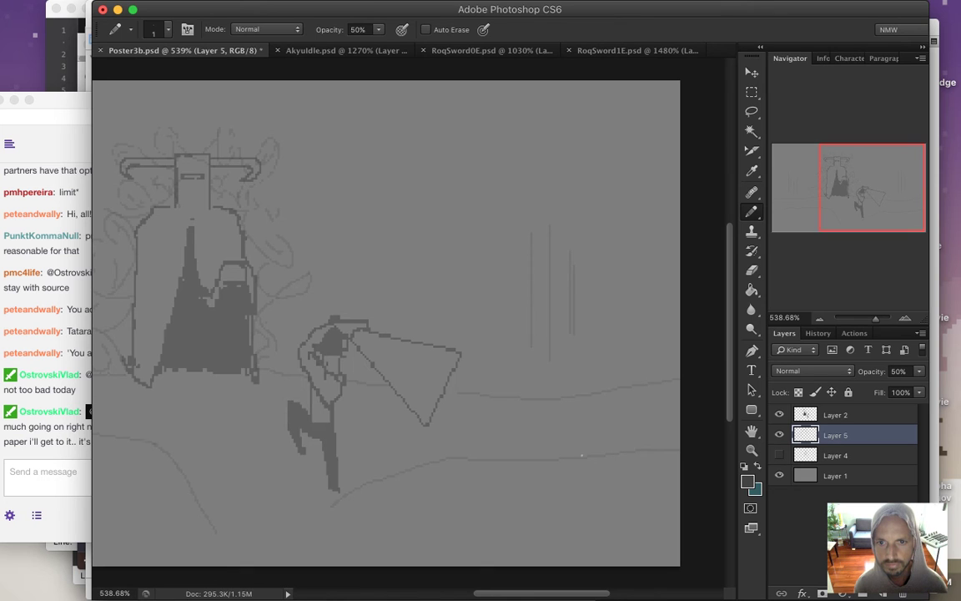
{"action": "scroll", "coordinate": [433, 359], "scroll_direction": "down", "scroll_amount": 3}
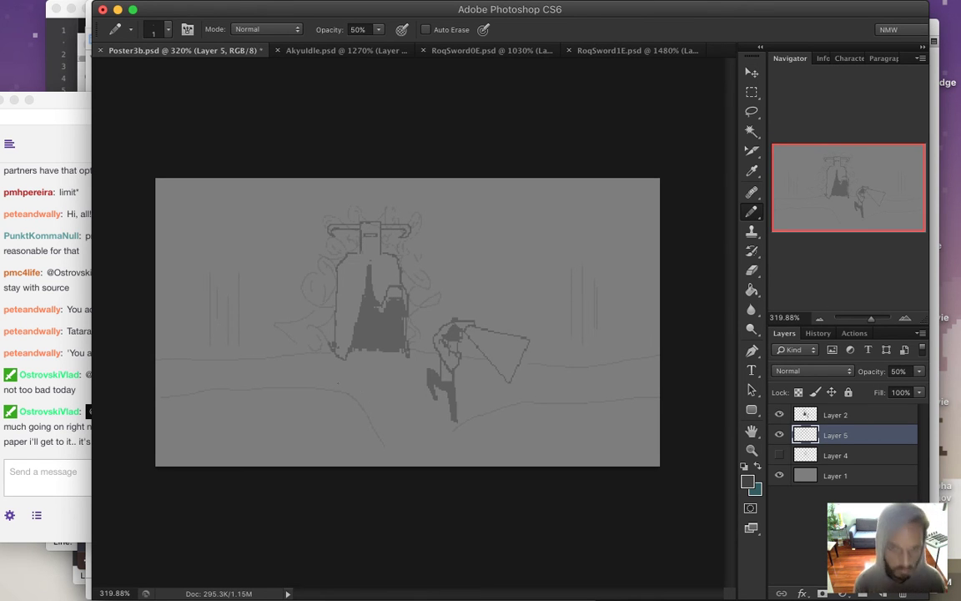
Erase the curved bend of the lower-left ground line with the Eraser and save the poster file.
{"action": "scroll", "coordinate": [358, 392], "scroll_direction": "up", "scroll_amount": 3}
{"action": "key", "text": "e"}
{"action": "mouse_move", "coordinate": [332, 397]}
{"action": "left_mouse_down"}
{"action": "mouse_move", "coordinate": [348, 388]}
{"action": "mouse_move", "coordinate": [377, 417]}
{"action": "left_mouse_up"}
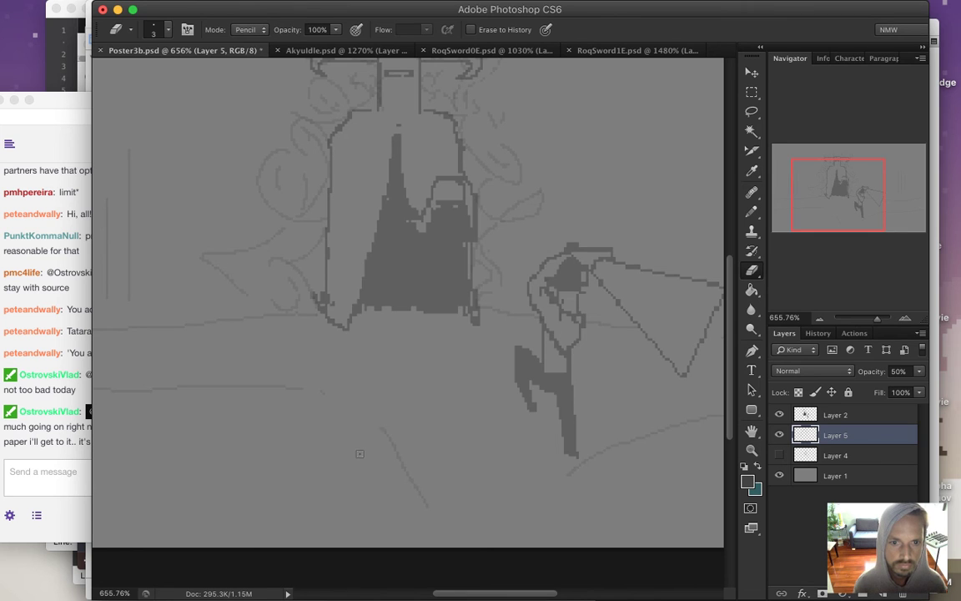
{"action": "scroll", "coordinate": [367, 417], "scroll_direction": "down", "scroll_amount": 3}
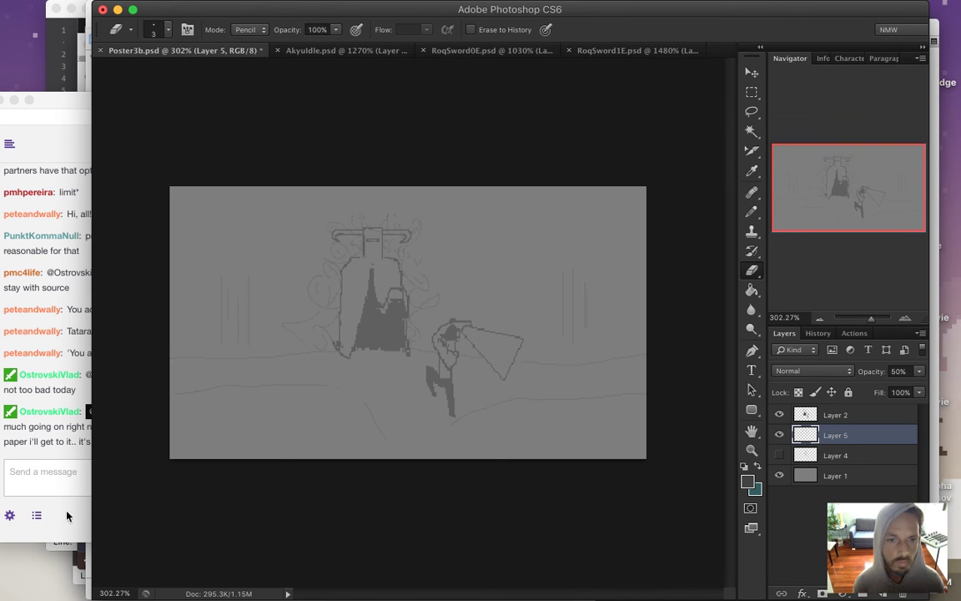
{"action": "key", "text": "super+s"}
Read the latest Twitch chat message about the academic paper, highlighting its text, and return to the Photoshop drawing.
{"action": "left_click", "coordinate": [36, 455]}
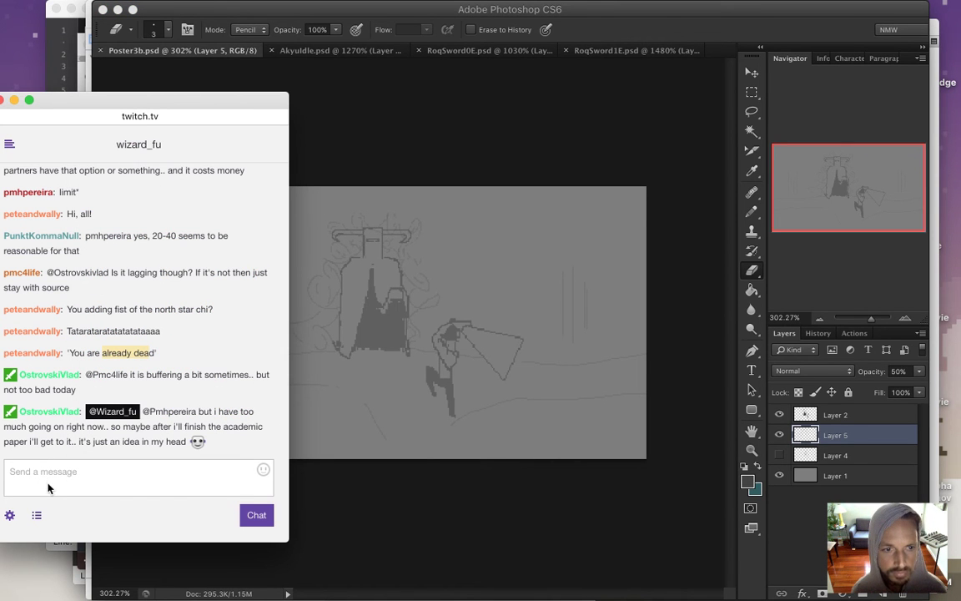
{"action": "left_click_drag", "start_coordinate": [163, 411], "coordinate": [171, 441]}
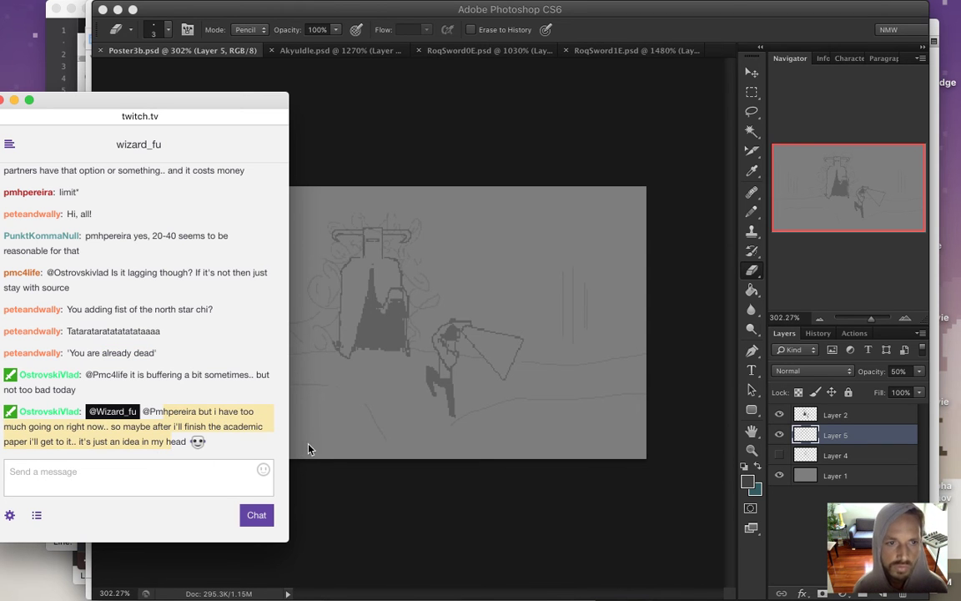
{"action": "left_click", "coordinate": [338, 498]}
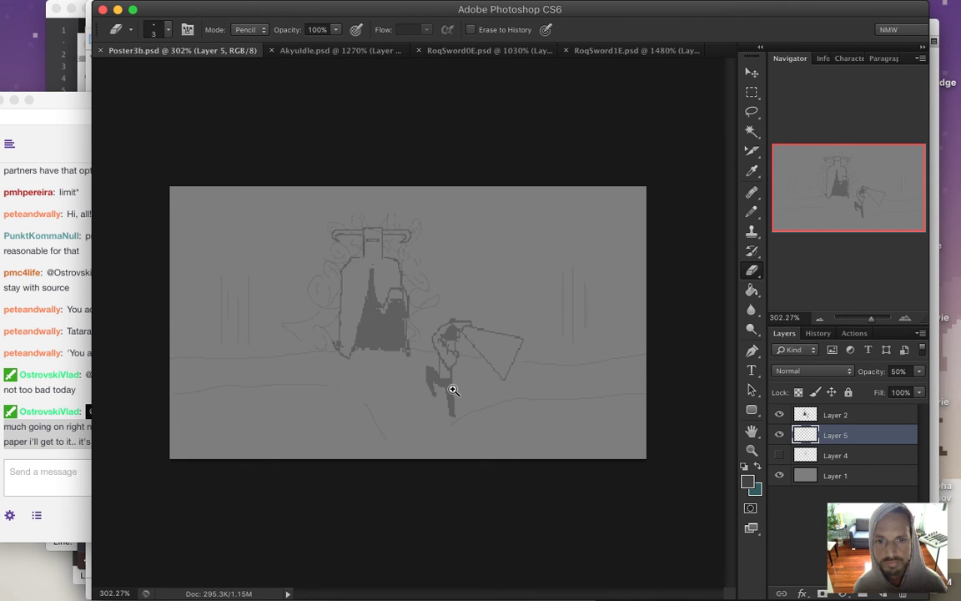
Check the hidden Layer 4 by toggling its visibility and move it above Layer 2 in the layer stack.
{"action": "left_click", "coordinate": [373, 288]}
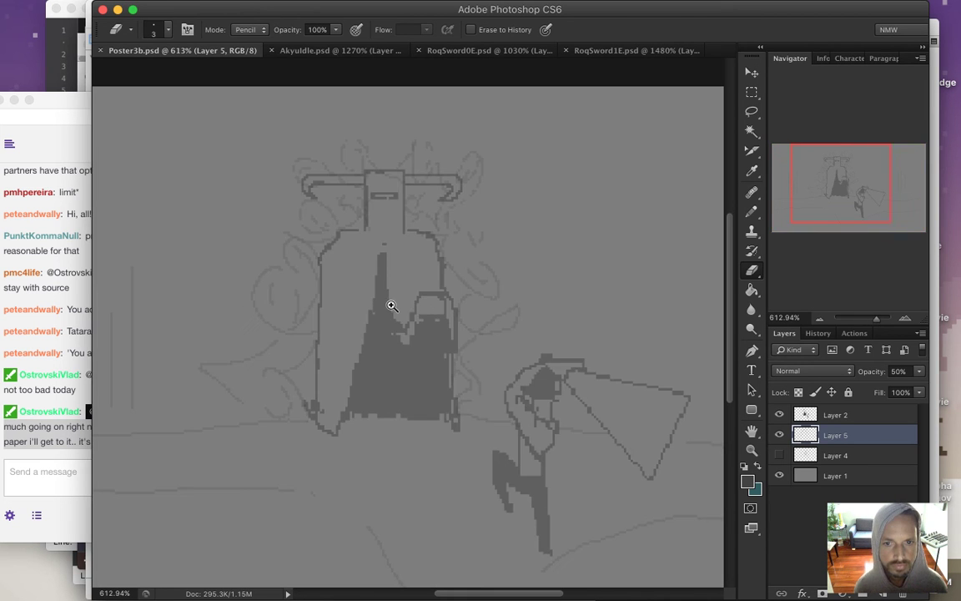
{"action": "left_click", "coordinate": [406, 332]}
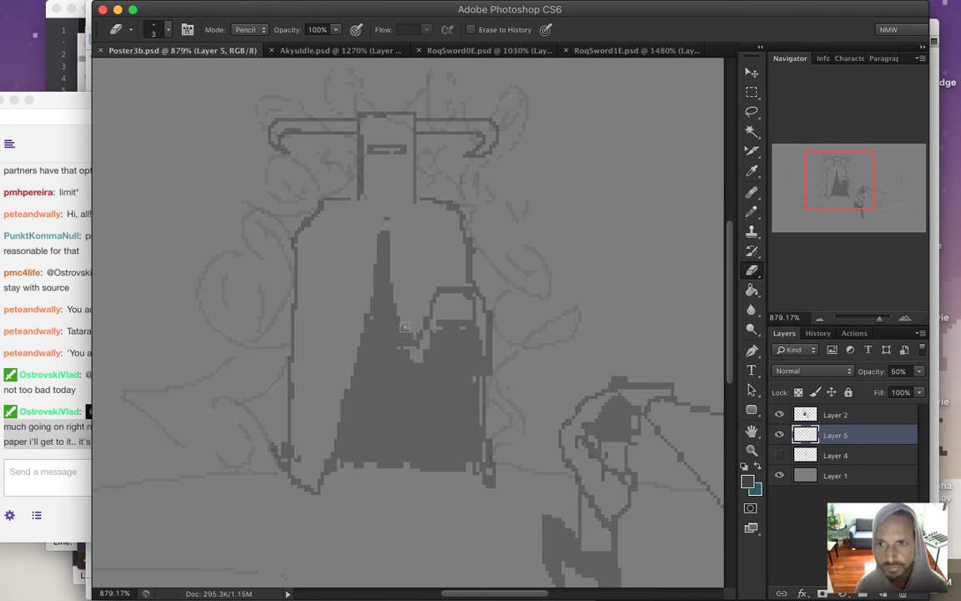
{"action": "left_click", "coordinate": [791, 459]}
{"action": "left_click", "coordinate": [780, 455]}
{"action": "left_click", "coordinate": [780, 455]}
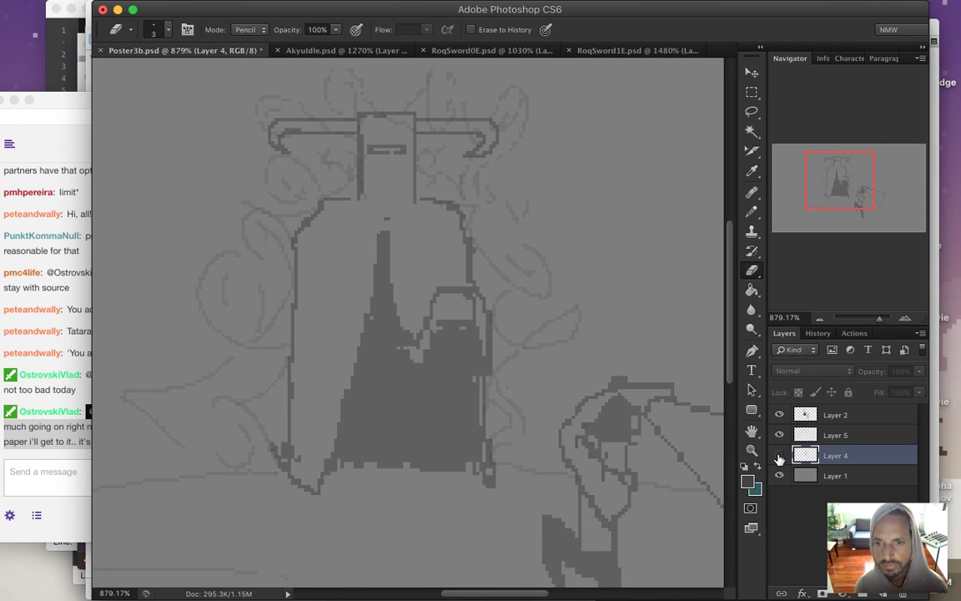
{"action": "left_click_drag", "start_coordinate": [799, 455], "coordinate": [816, 411]}
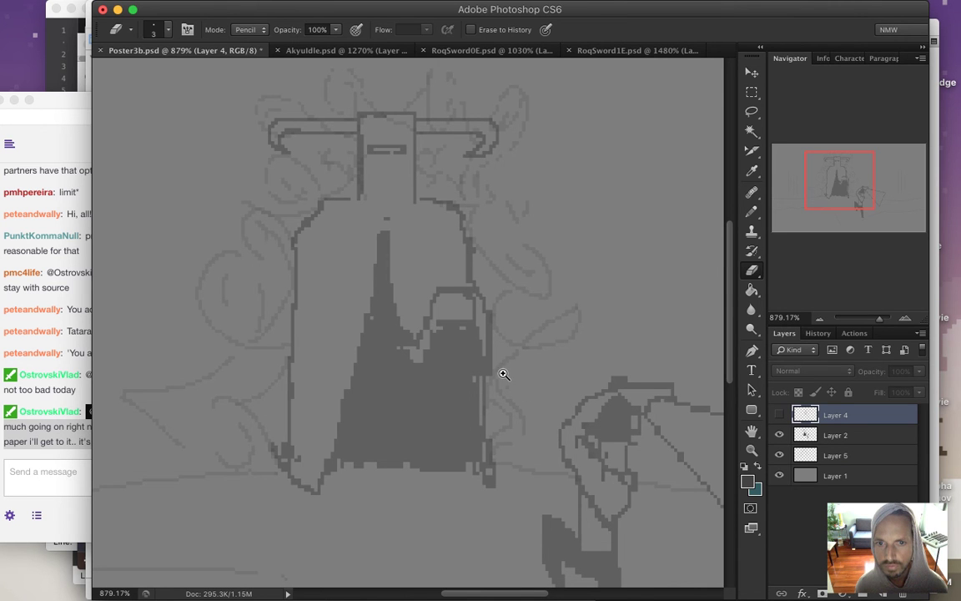
On Layer 2, marquee-select the cloaked figure's horned head, squash it slightly from the top, apply the transform and deselect.
{"action": "scroll", "coordinate": [505, 374], "scroll_direction": "down", "scroll_amount": 1}
{"action": "scroll", "coordinate": [508, 392], "scroll_direction": "down", "scroll_amount": 1}
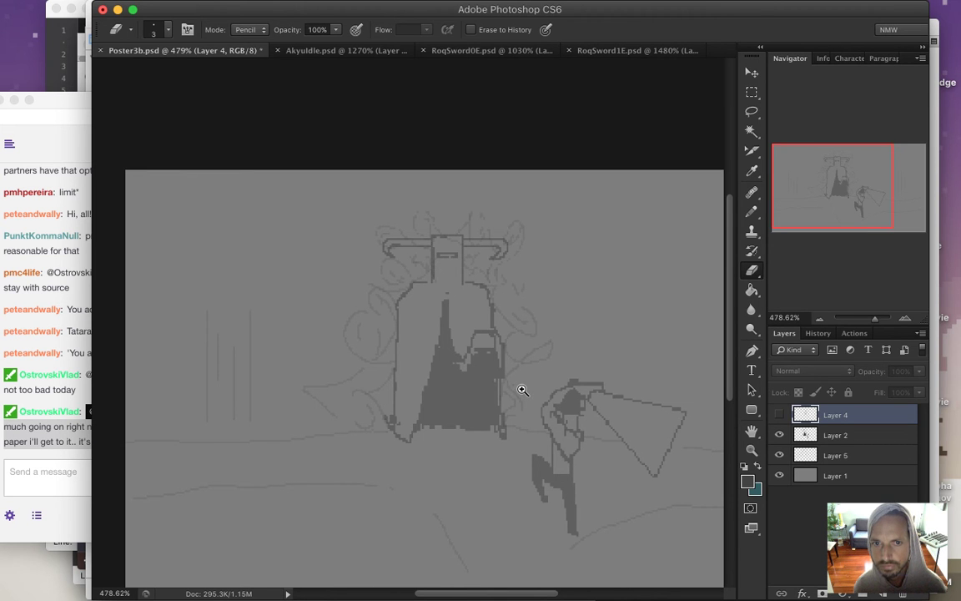
{"action": "left_click", "coordinate": [444, 328]}
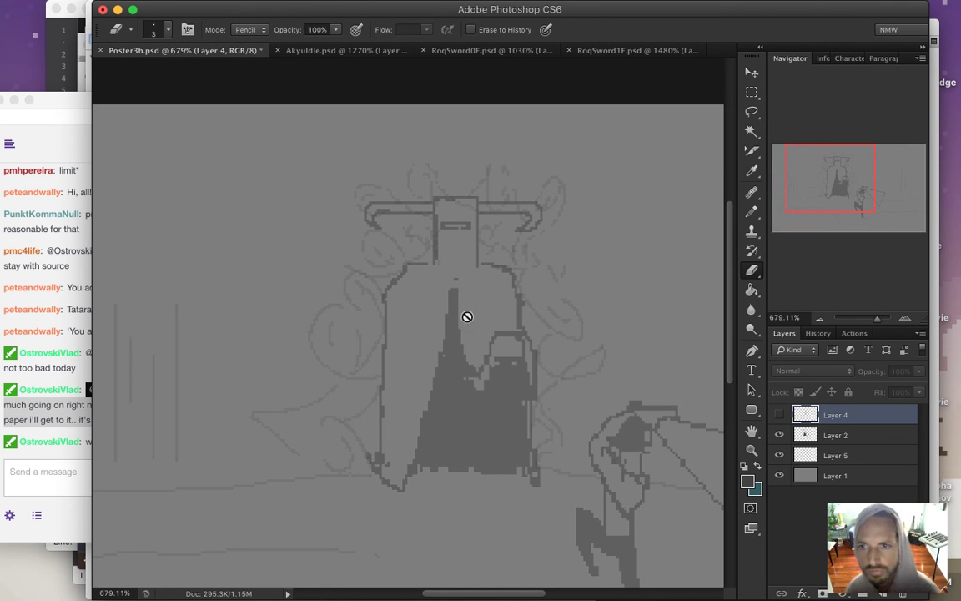
{"action": "left_click", "coordinate": [459, 309]}
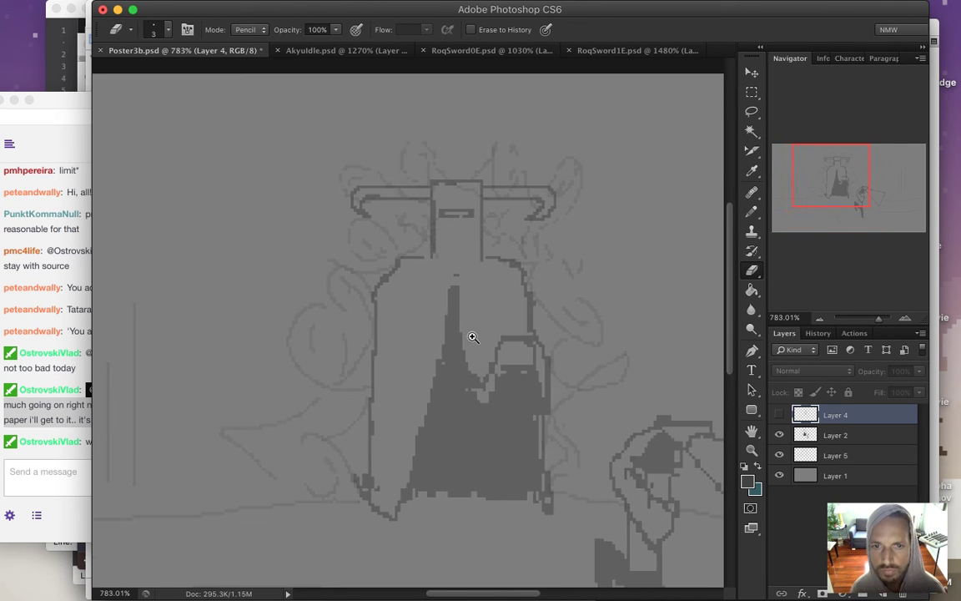
{"action": "left_click", "coordinate": [461, 308]}
{"action": "left_click", "coordinate": [784, 437]}
{"action": "left_click", "coordinate": [781, 436]}
{"action": "left_click", "coordinate": [780, 435]}
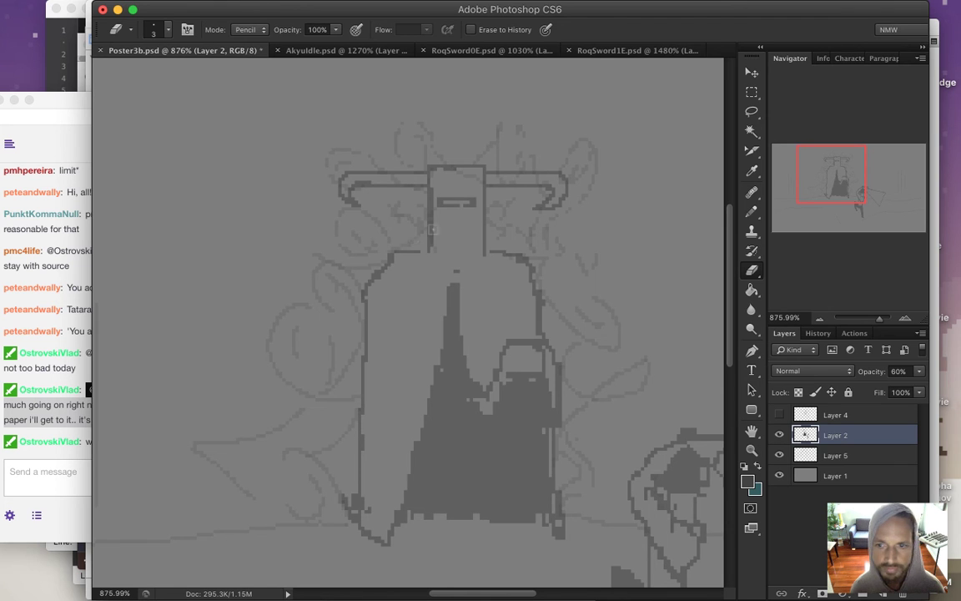
{"action": "key", "text": "m"}
{"action": "mouse_move", "coordinate": [322, 167]}
{"action": "left_mouse_down"}
{"action": "mouse_move", "coordinate": [334, 133]}
{"action": "mouse_move", "coordinate": [540, 172]}
{"action": "mouse_move", "coordinate": [628, 227]}
{"action": "left_mouse_up"}
{"action": "key", "text": "v"}
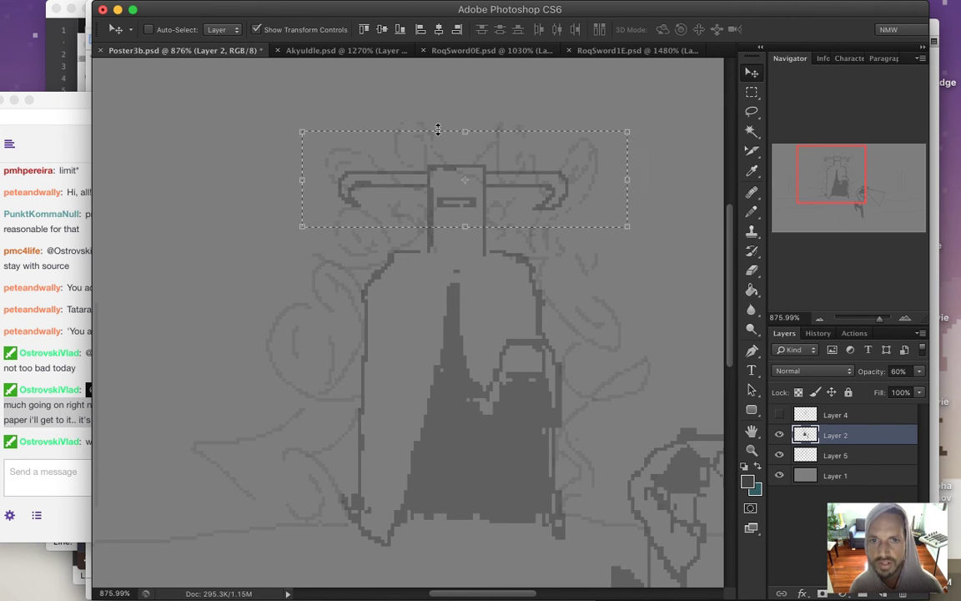
{"action": "left_click_drag", "start_coordinate": [465, 129], "coordinate": [464, 143]}
{"action": "key", "text": "Return"}
{"action": "key", "text": "m"}
{"action": "key", "text": "ctrl+d"}
Sample the grey of the cloak's shadow and set the Pencil opacity to 100%.
{"action": "key", "text": "i"}
{"action": "left_click", "coordinate": [451, 364]}
{"action": "key", "text": "b"}
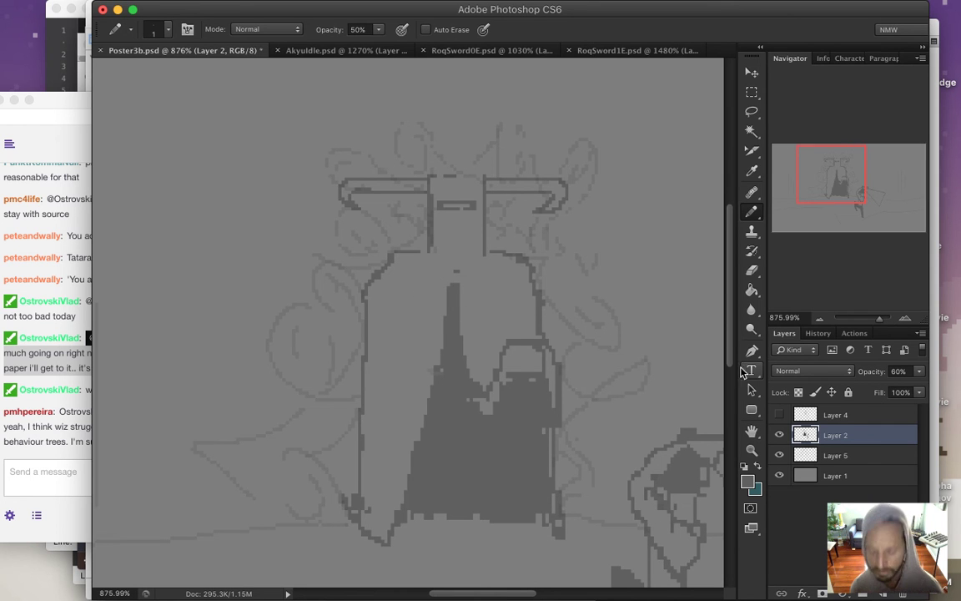
{"action": "key", "text": "0"}
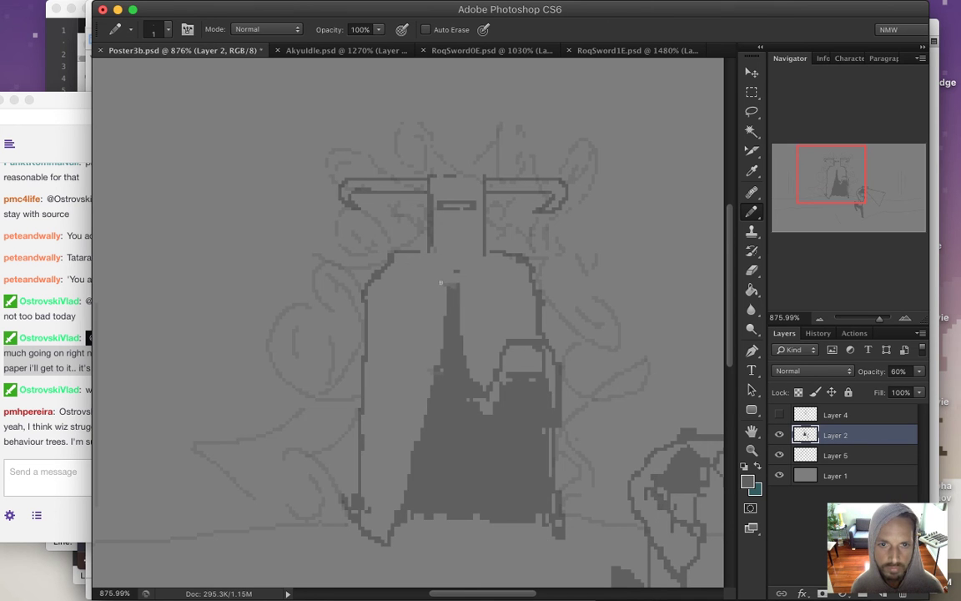
{"action": "key", "text": "i"}
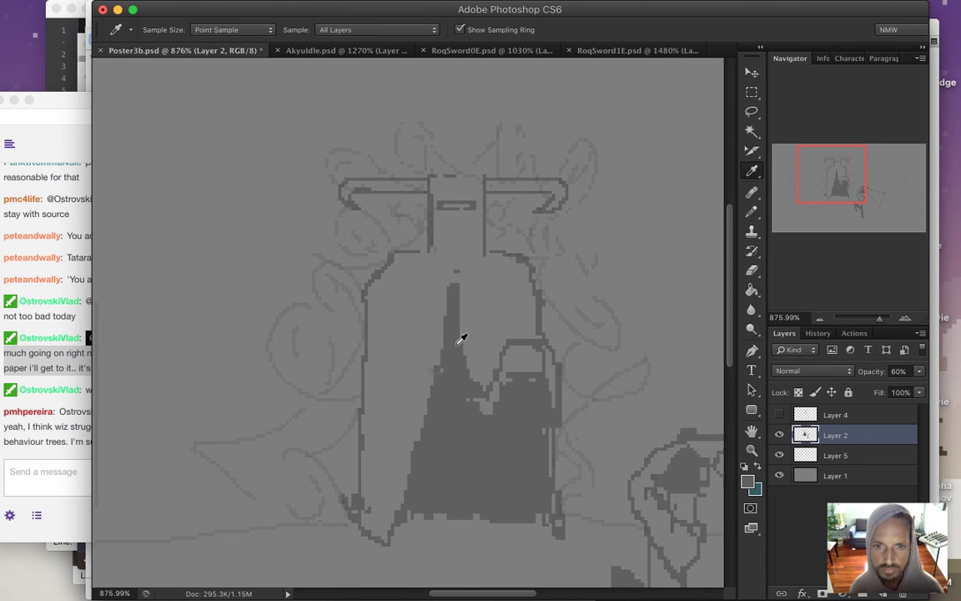
{"action": "key", "text": "b"}
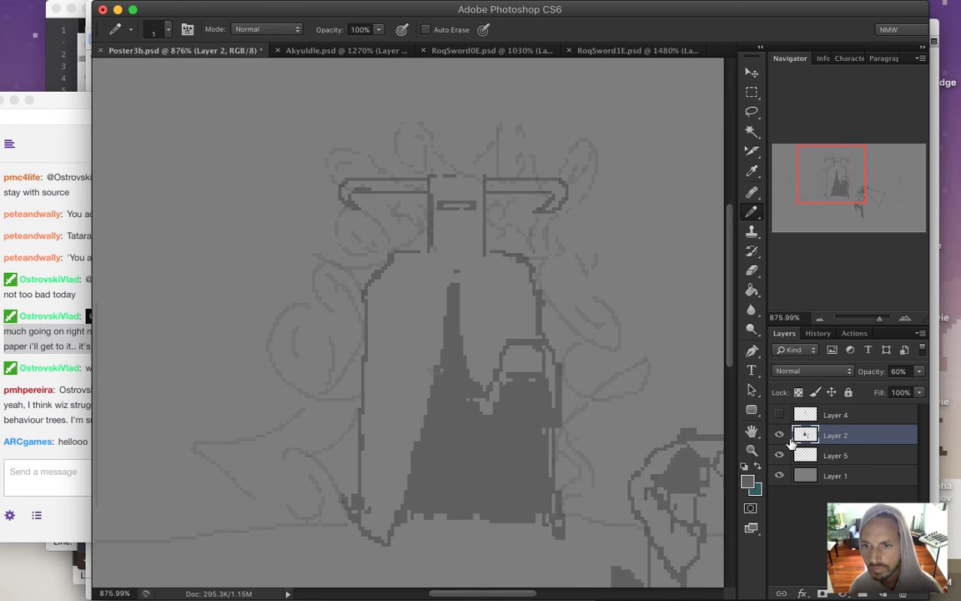
Sample the cloak's dark fill colour with Layer 2 temporarily at 100% opacity, and return the layer to 60%.
{"action": "left_click", "coordinate": [920, 373]}
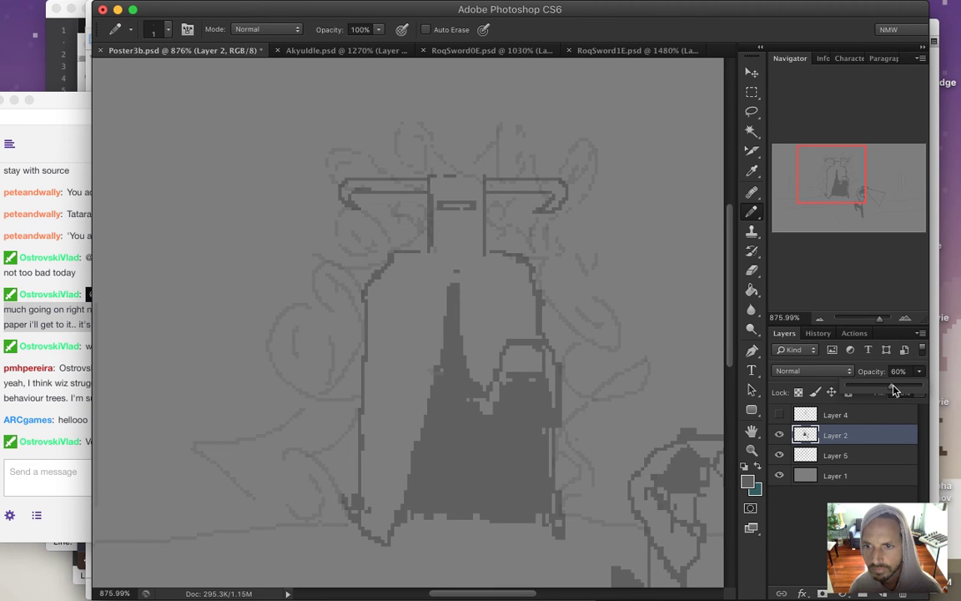
{"action": "left_click_drag", "start_coordinate": [893, 390], "coordinate": [895, 390]}
{"action": "left_click", "coordinate": [907, 436], "text": "super"}
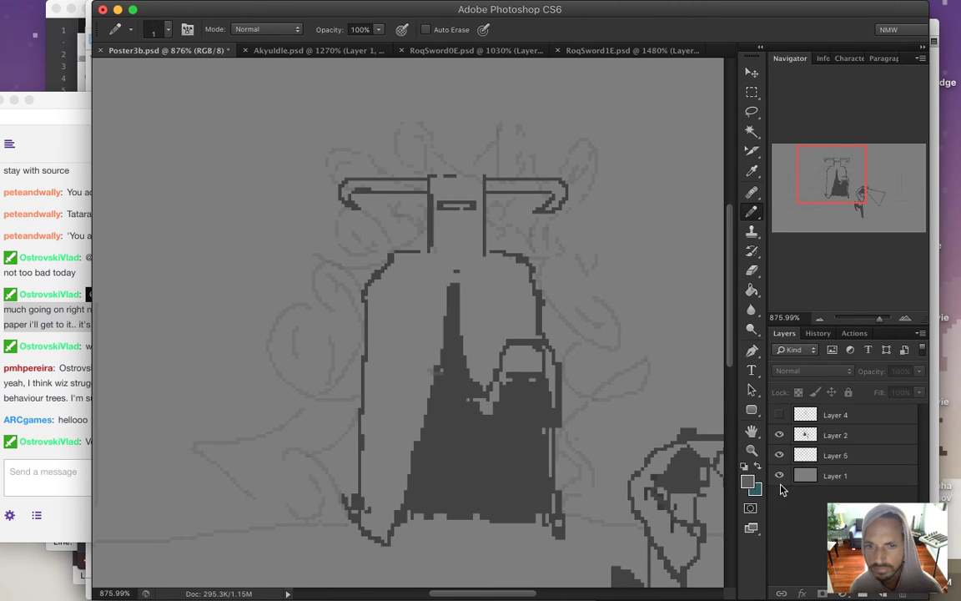
{"action": "key", "text": "i"}
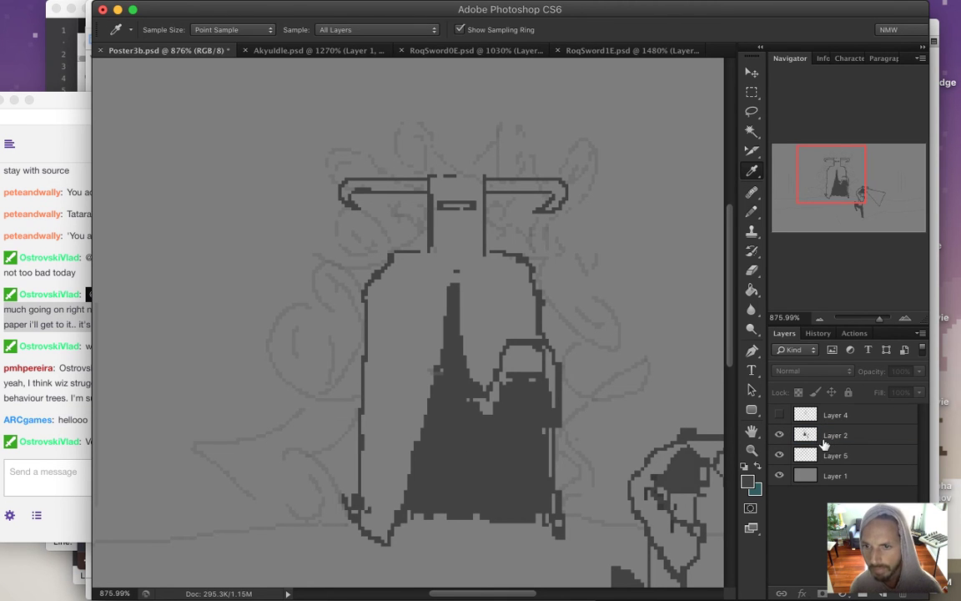
{"action": "left_click", "coordinate": [861, 435]}
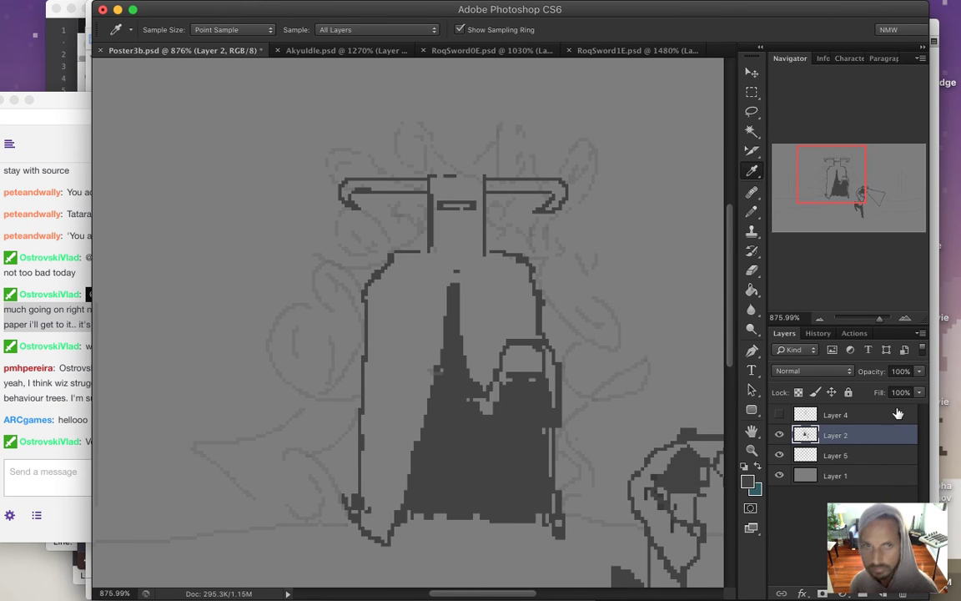
{"action": "key", "text": "6"}
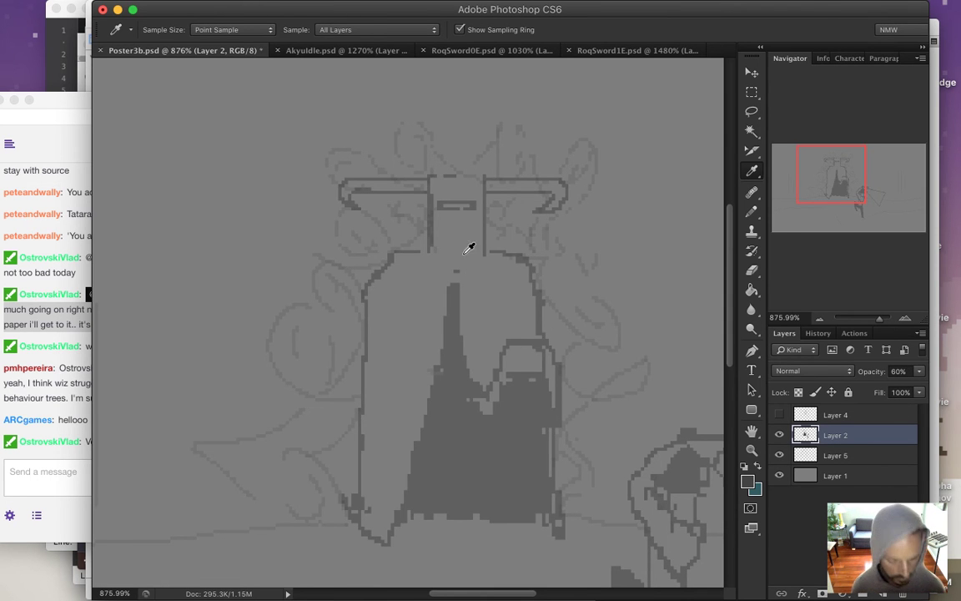
Pencil a shoulder line from the shadow's tip to the cloak's left shoulder and fill the enclosed left part of the cloak with dark grey.
{"action": "key", "text": "b"}
{"action": "left_click_drag", "start_coordinate": [448, 285], "coordinate": [399, 257]}
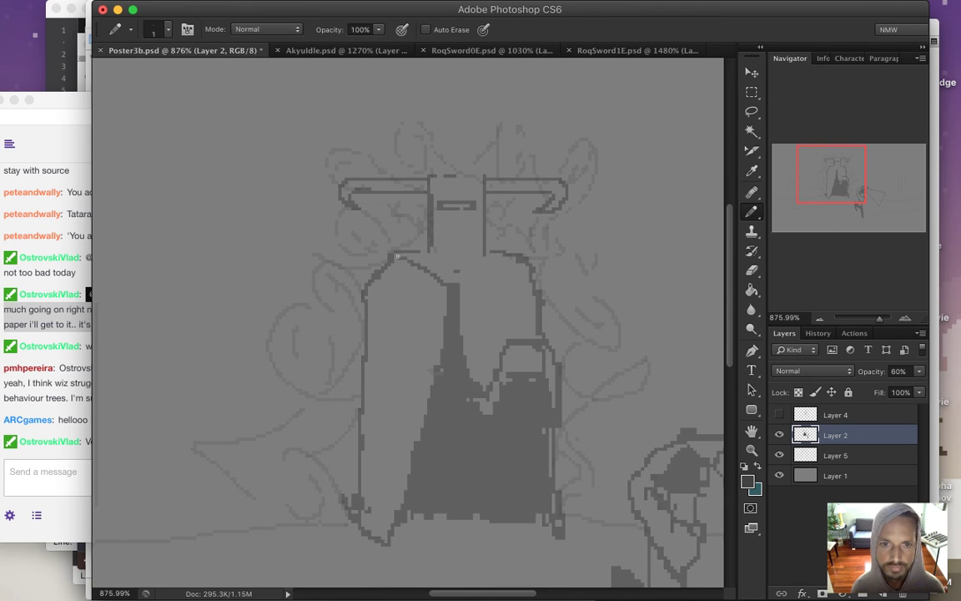
{"action": "key", "text": "g"}
{"action": "left_click", "coordinate": [429, 359]}
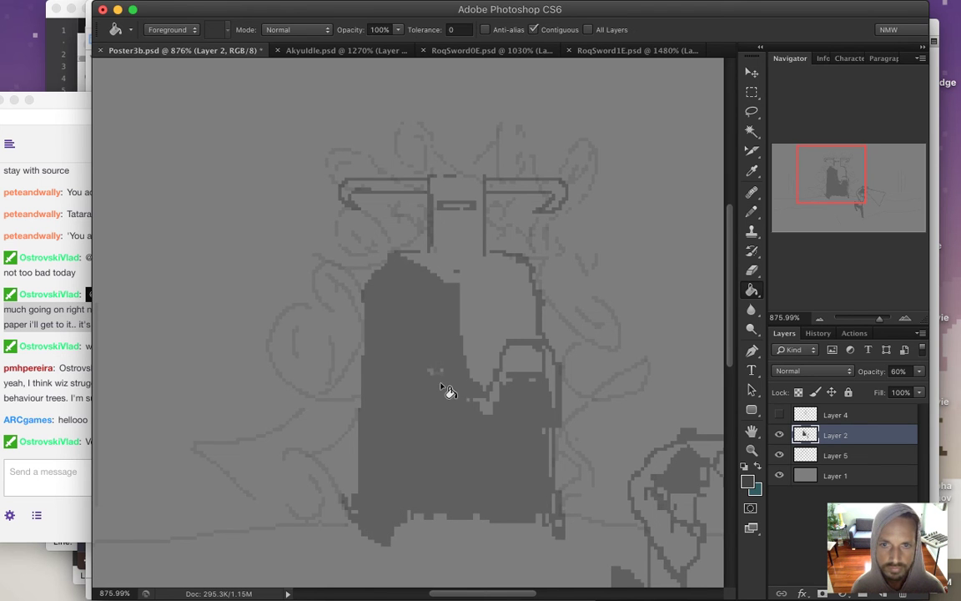
Sample the light background grey and pencil a thin light line along the sloping top edge of the cloak's dark left part.
{"action": "key", "text": "i"}
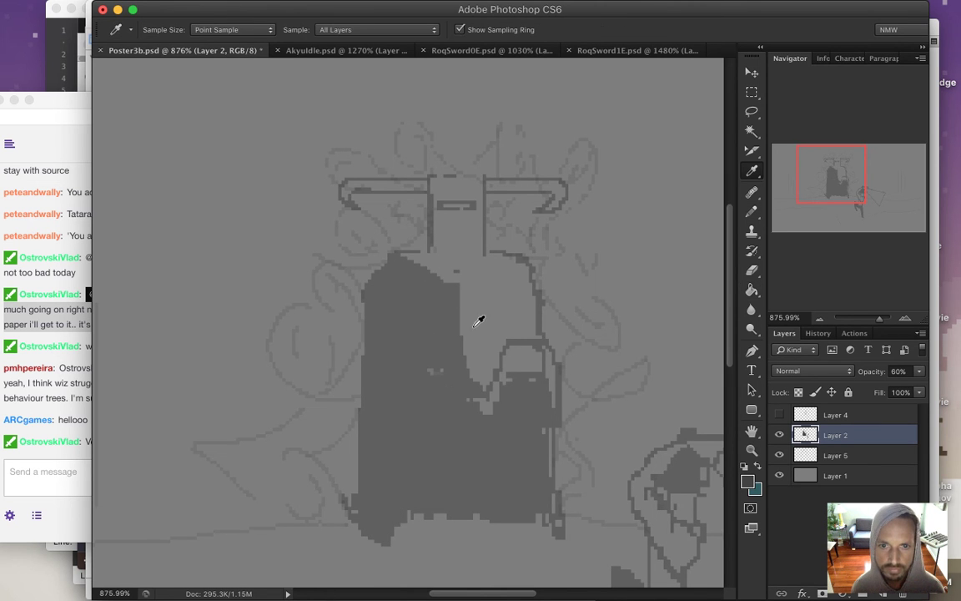
{"action": "key", "text": "b"}
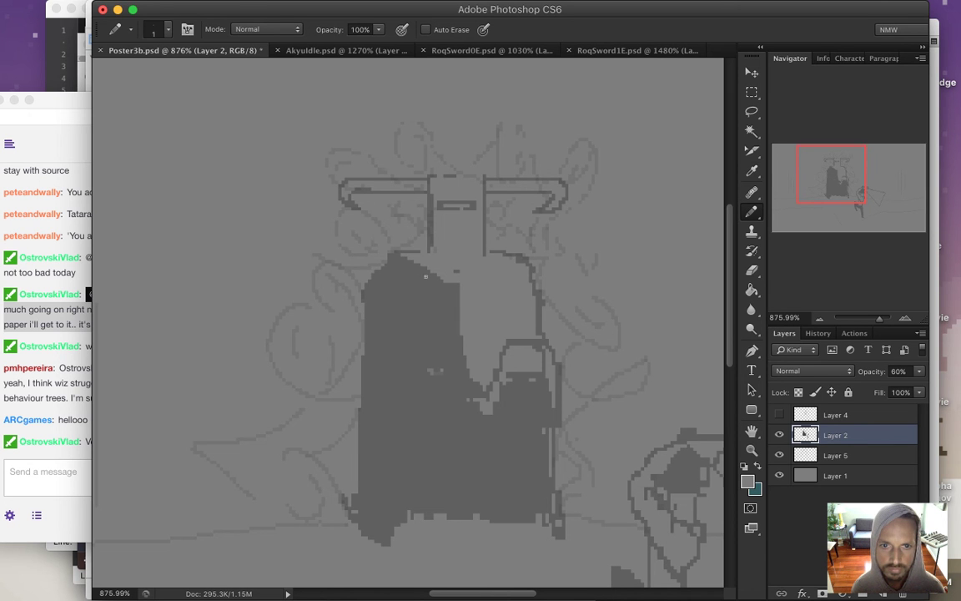
{"action": "left_click_drag", "start_coordinate": [432, 279], "coordinate": [404, 263]}
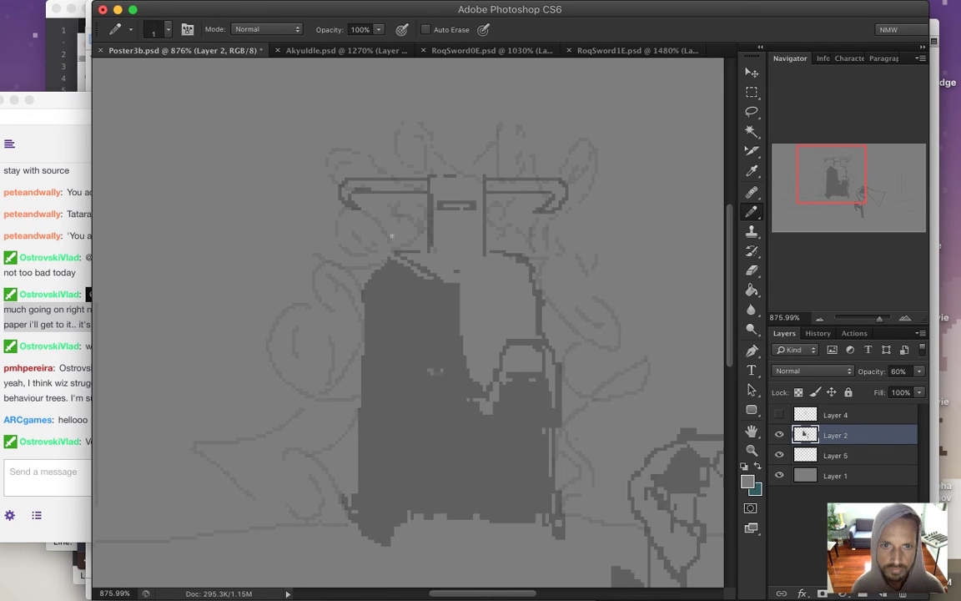
Try a freehand grey outline reaching out from the cloak's left shoulder, and undo the stroke.
{"action": "left_click", "coordinate": [401, 242], "text": "alt"}
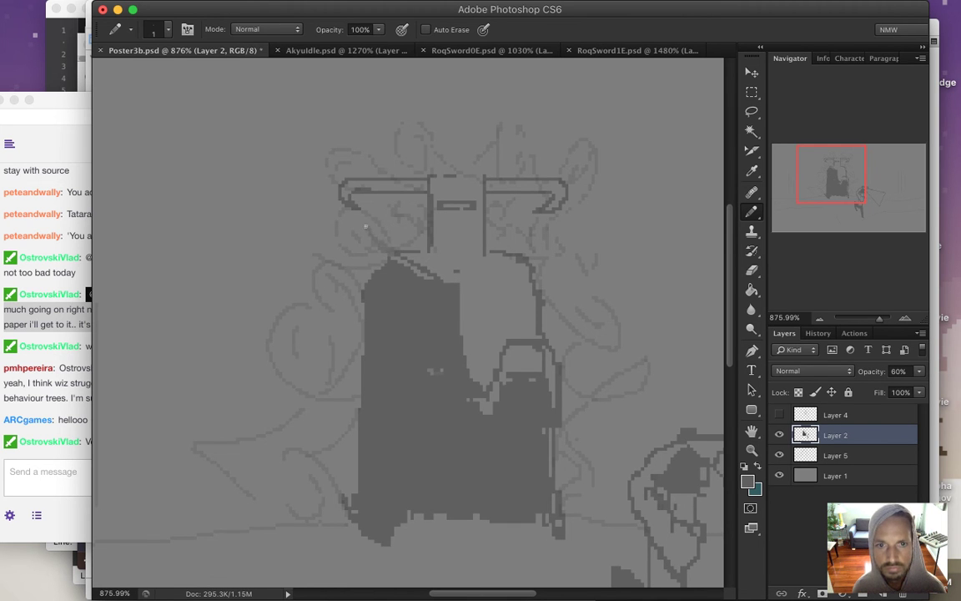
{"action": "mouse_move", "coordinate": [359, 237]}
{"action": "left_mouse_down"}
{"action": "mouse_move", "coordinate": [302, 224]}
{"action": "mouse_move", "coordinate": [288, 242]}
{"action": "mouse_move", "coordinate": [297, 265]}
{"action": "left_mouse_up"}
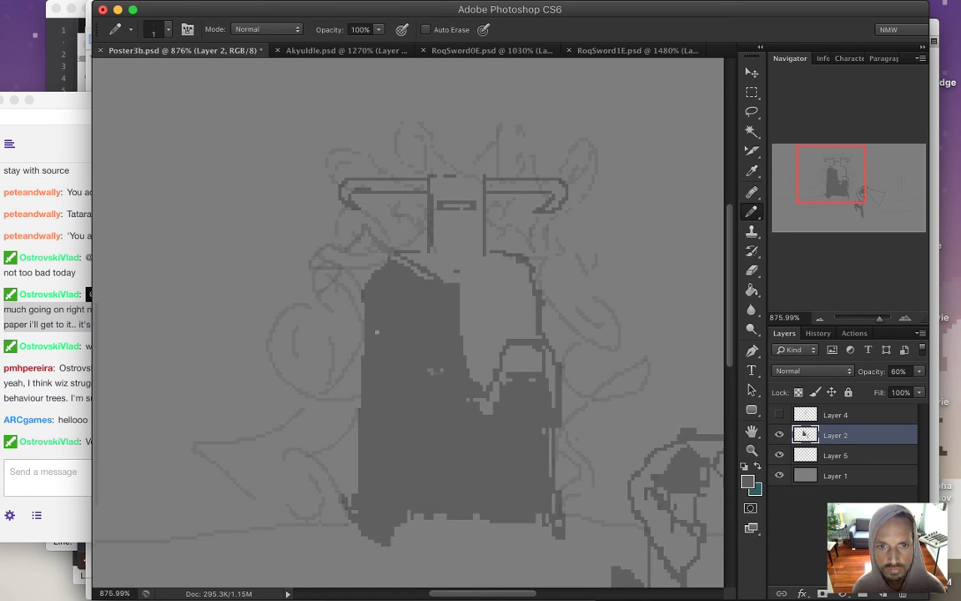
{"action": "key", "text": "super+z"}
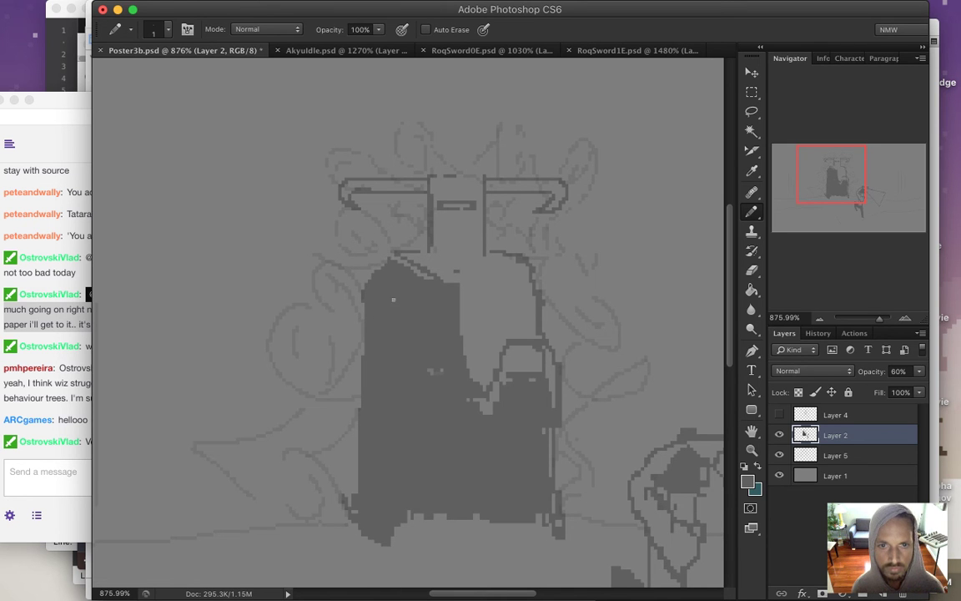
{"action": "key", "text": "i"}
{"action": "key", "text": "b"}
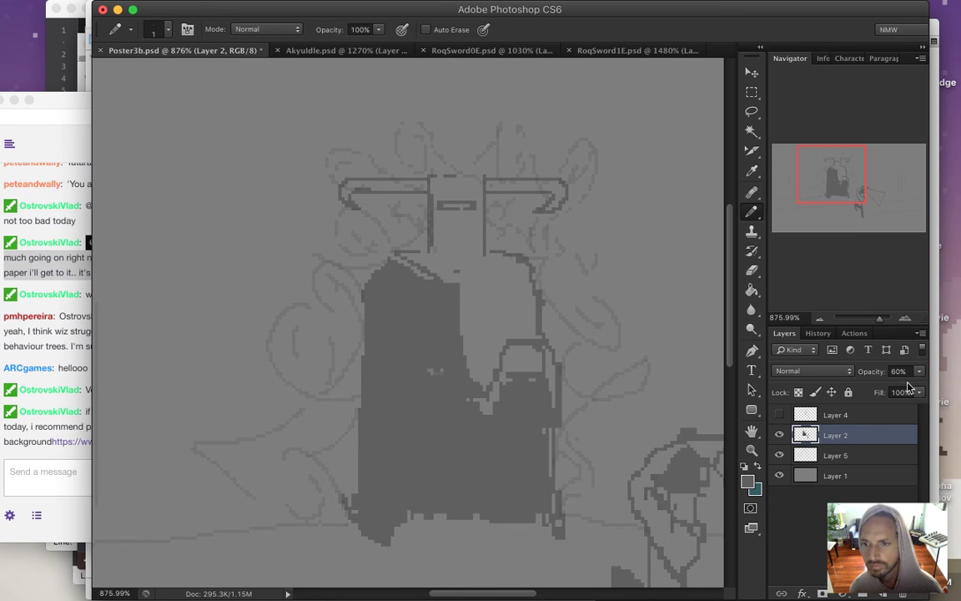
Set Layer 2 to 100% opacity, add a new layer and dab a 4 px swatch of the cloak's dark colour on the empty background.
{"action": "left_click_drag", "start_coordinate": [920, 371], "coordinate": [918, 412]}
{"action": "left_click", "coordinate": [868, 526]}
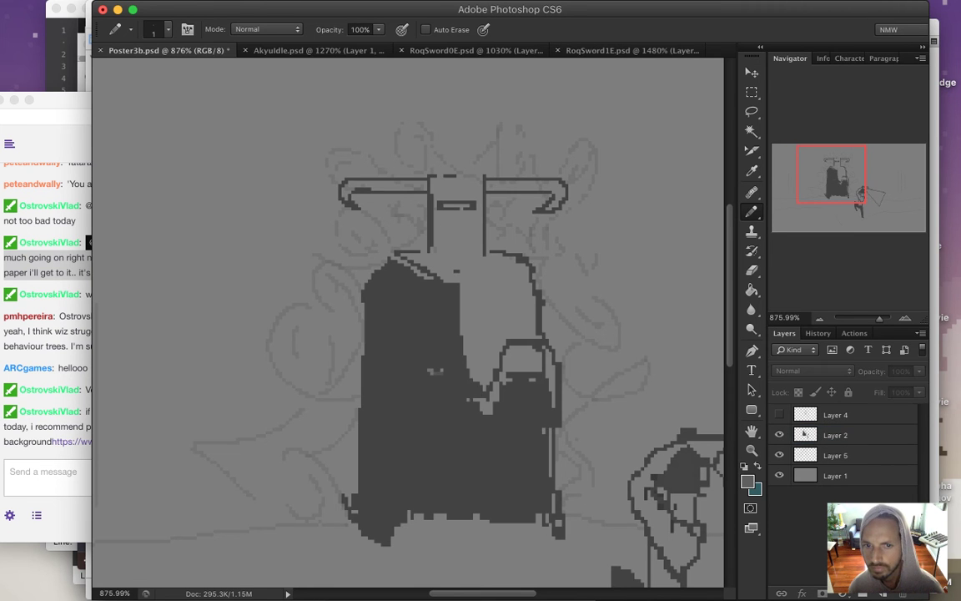
{"action": "left_click", "coordinate": [886, 593]}
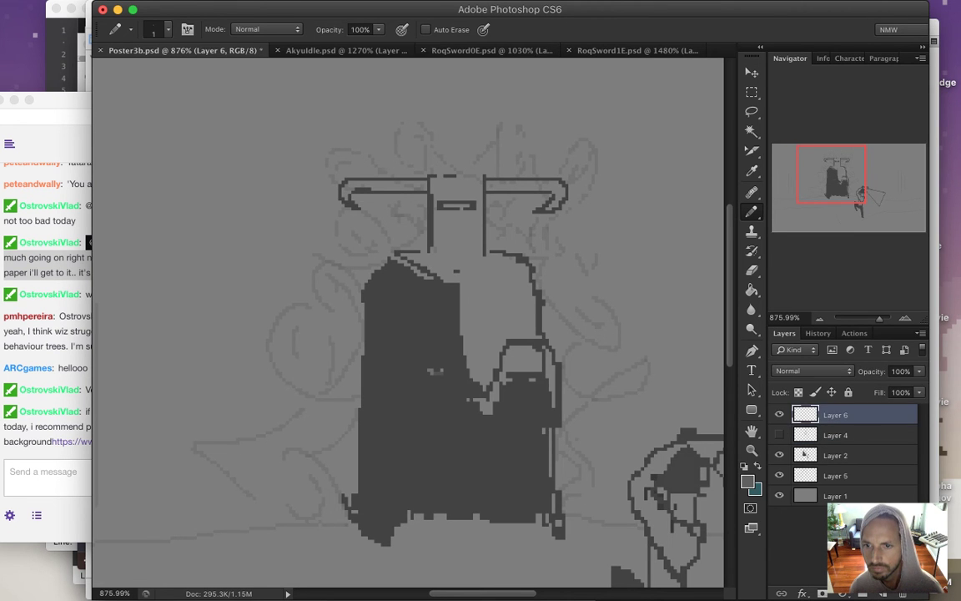
{"action": "left_click", "coordinate": [381, 296], "text": "alt"}
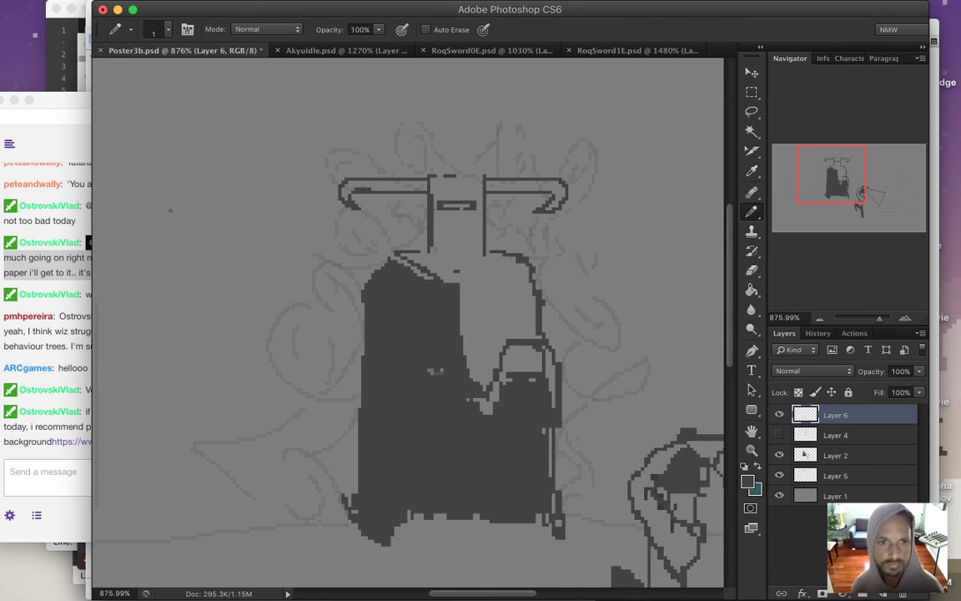
{"action": "key", "text": "bracketright"}
{"action": "left_click", "coordinate": [193, 214]}
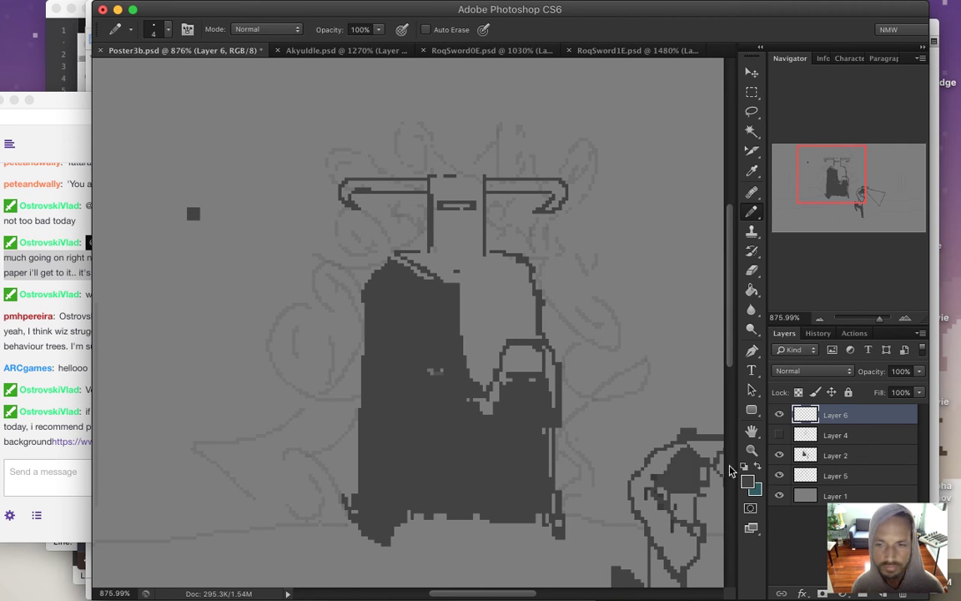
{"action": "left_click", "coordinate": [807, 457]}
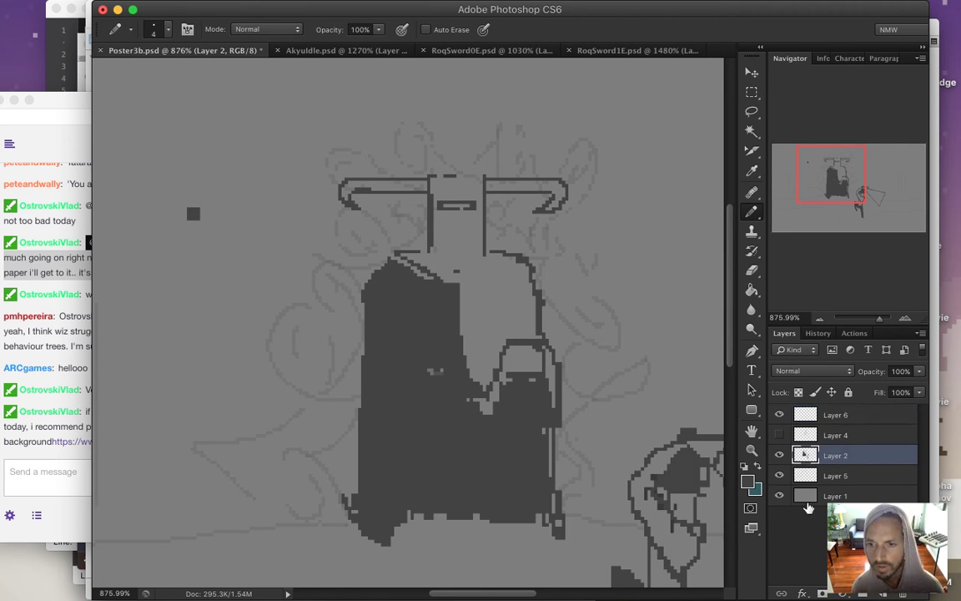
{"action": "key", "text": "6"}
{"action": "key", "text": "6"}
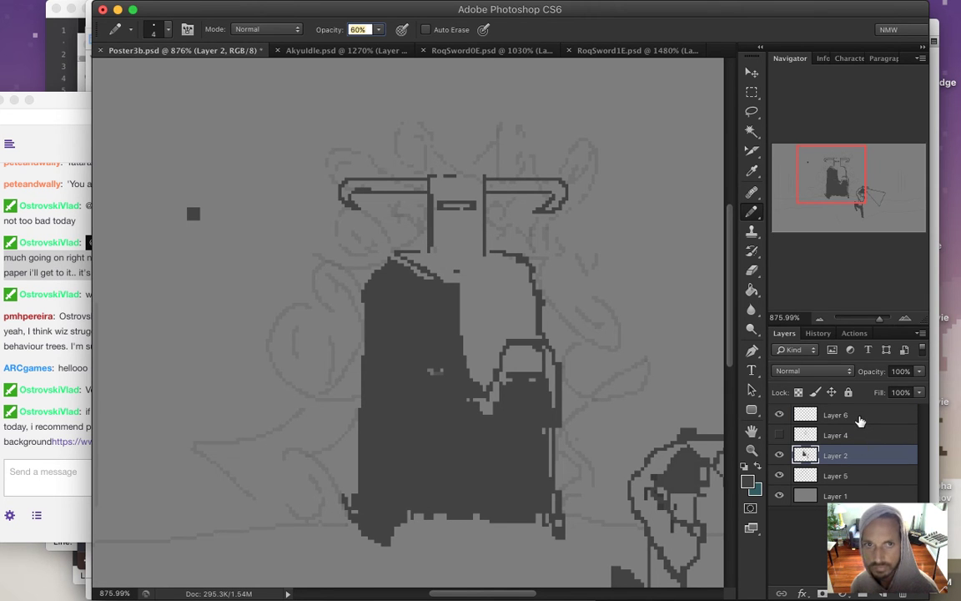
{"action": "key", "text": "0"}
{"action": "key", "text": "0"}
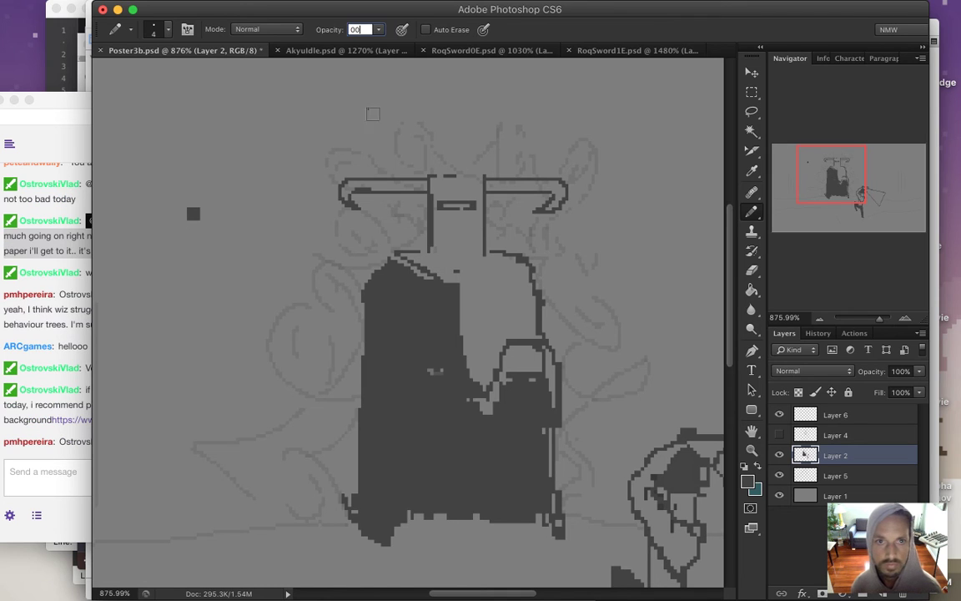
{"action": "key", "text": "BackSpace"}
{"action": "key", "text": "BackSpace"}
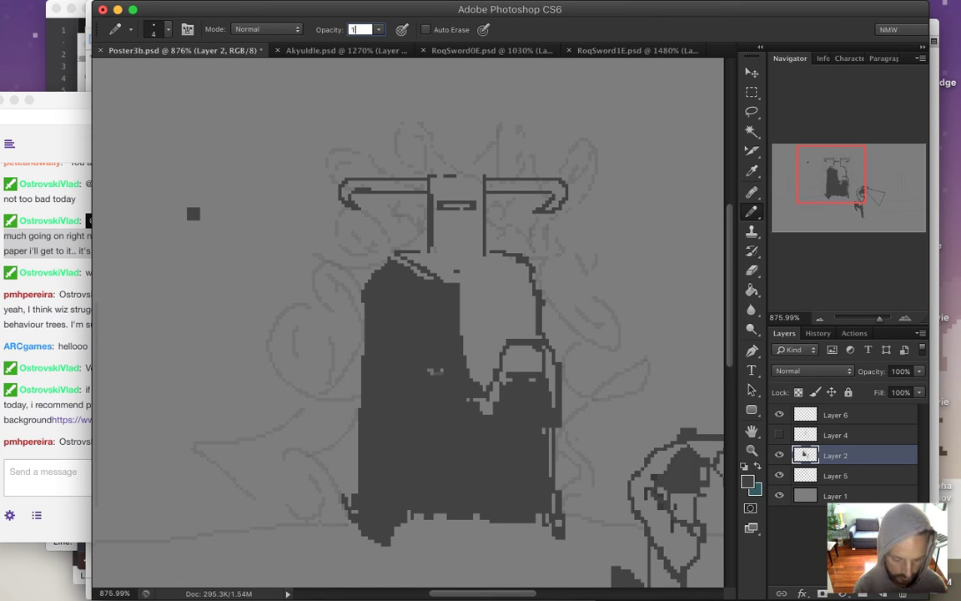
{"action": "key", "text": "Return"}
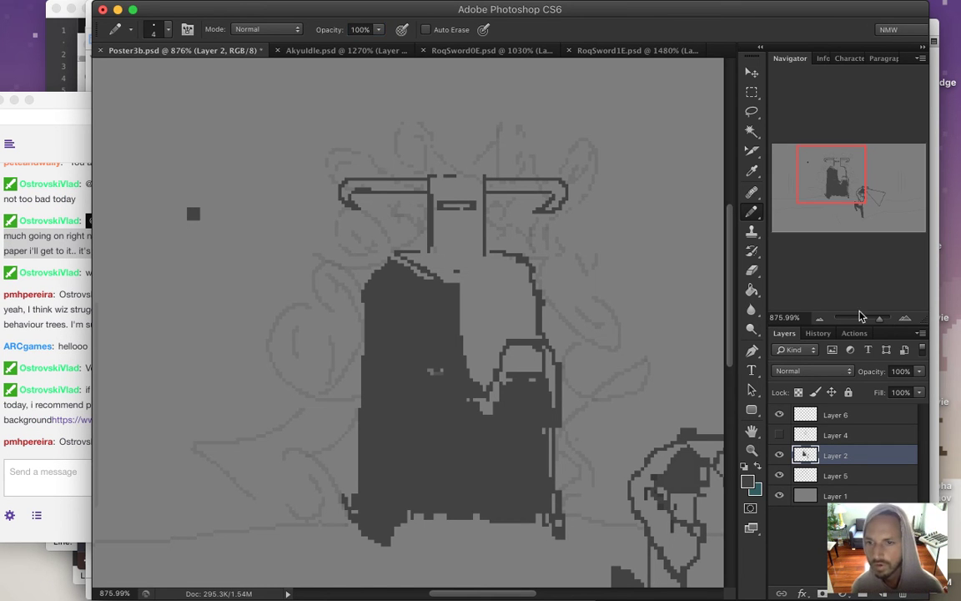
{"action": "left_click", "coordinate": [856, 443]}
{"action": "left_click", "coordinate": [857, 455]}
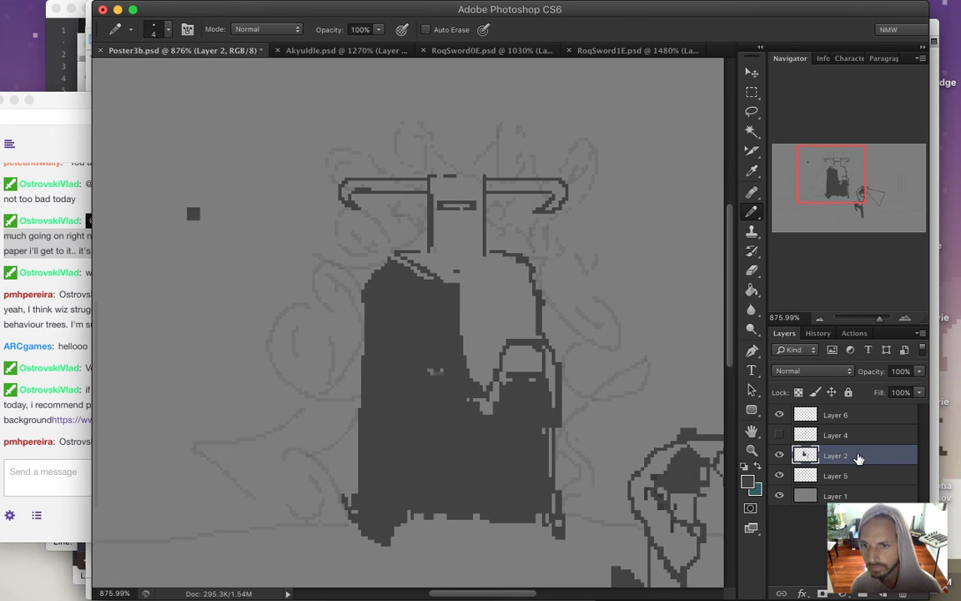
{"action": "key", "text": "6"}
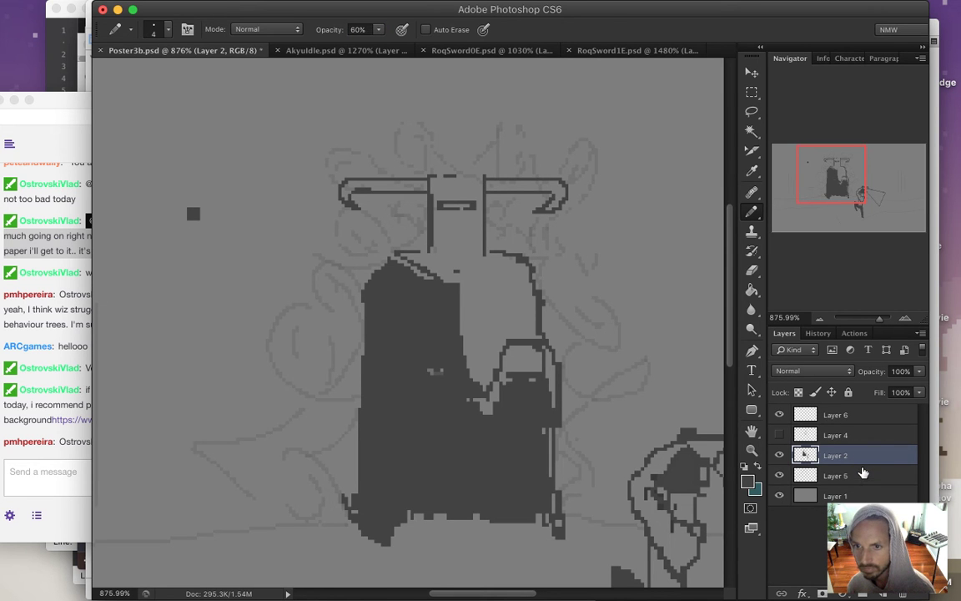
{"action": "key", "text": "0"}
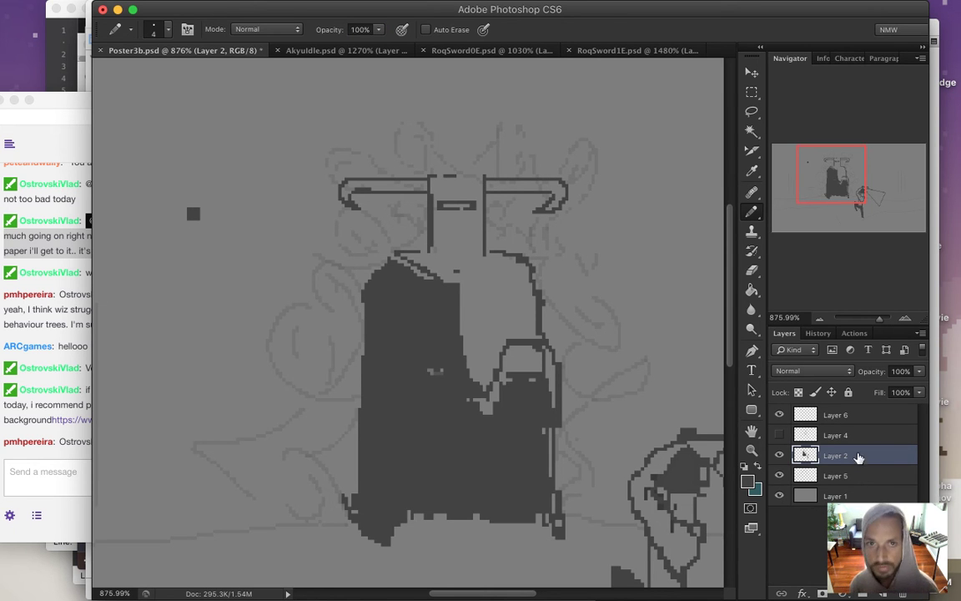
Select Layer 2 and set its layer opacity to 60%.
{"action": "left_click", "coordinate": [854, 435]}
{"action": "left_click", "coordinate": [856, 458]}
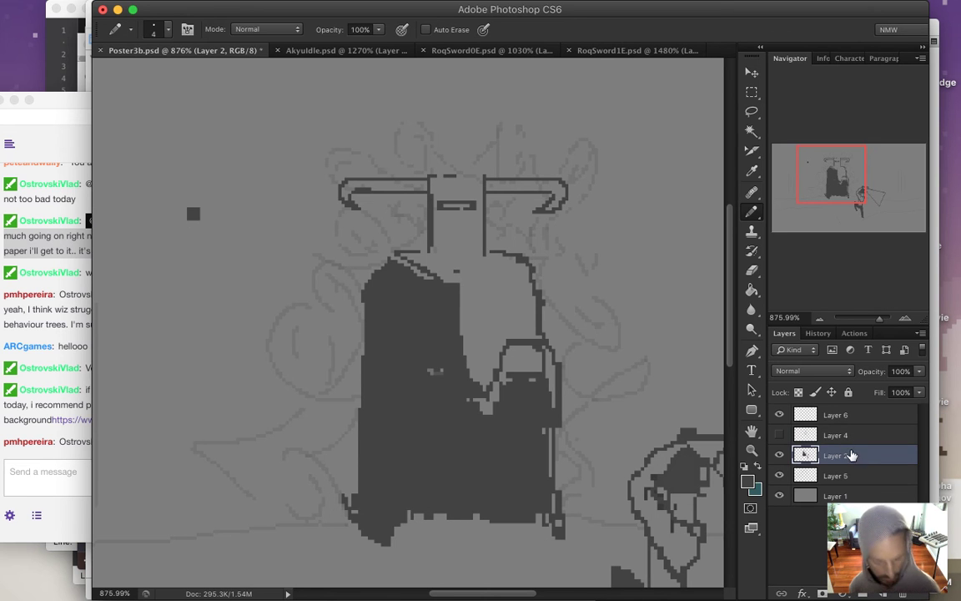
{"action": "key", "text": "m"}
{"action": "key", "text": "6"}
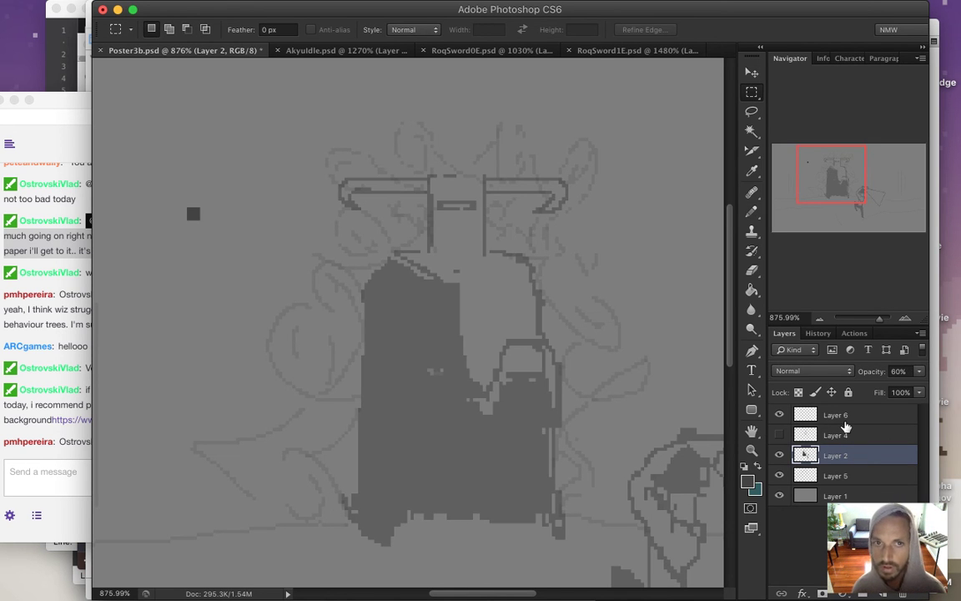
{"action": "key", "text": "Return"}
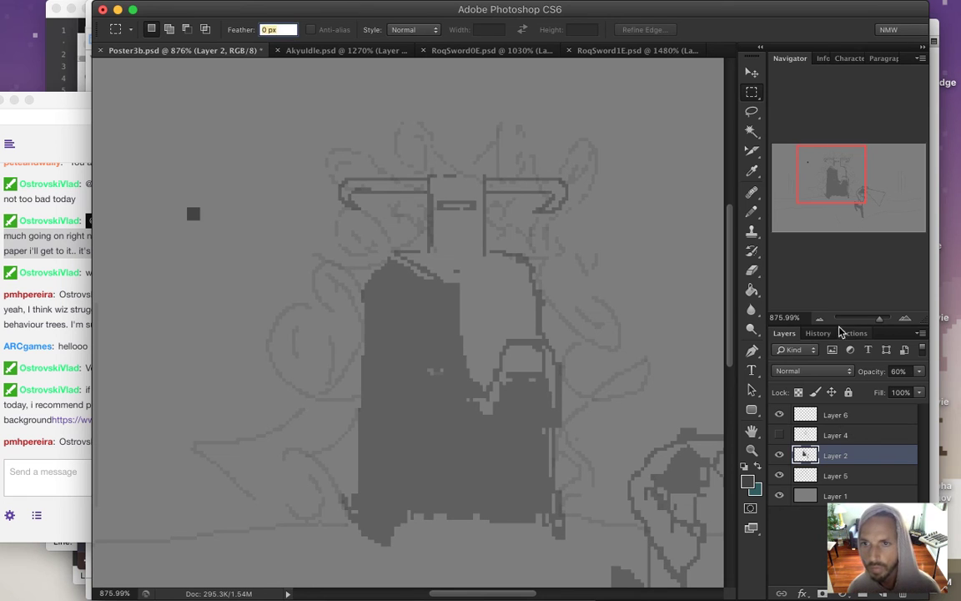
{"action": "key", "text": "Return"}
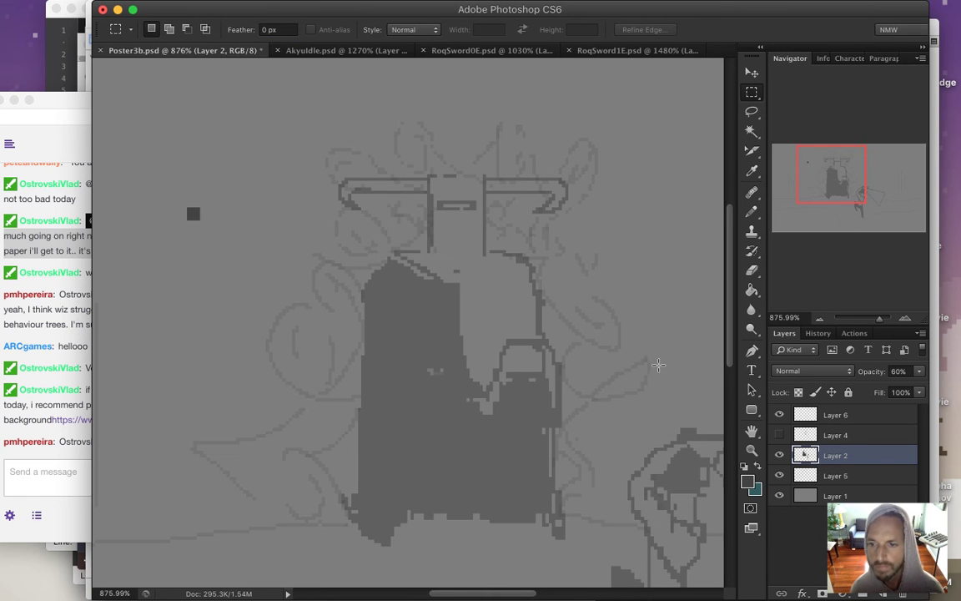
Sample the dark swatch and, with a 1 px Pencil, draw a raised arm and hand rising from the cloak's left shoulder.
{"action": "key", "text": "i"}
{"action": "left_click", "coordinate": [194, 211]}
{"action": "key", "text": "b"}
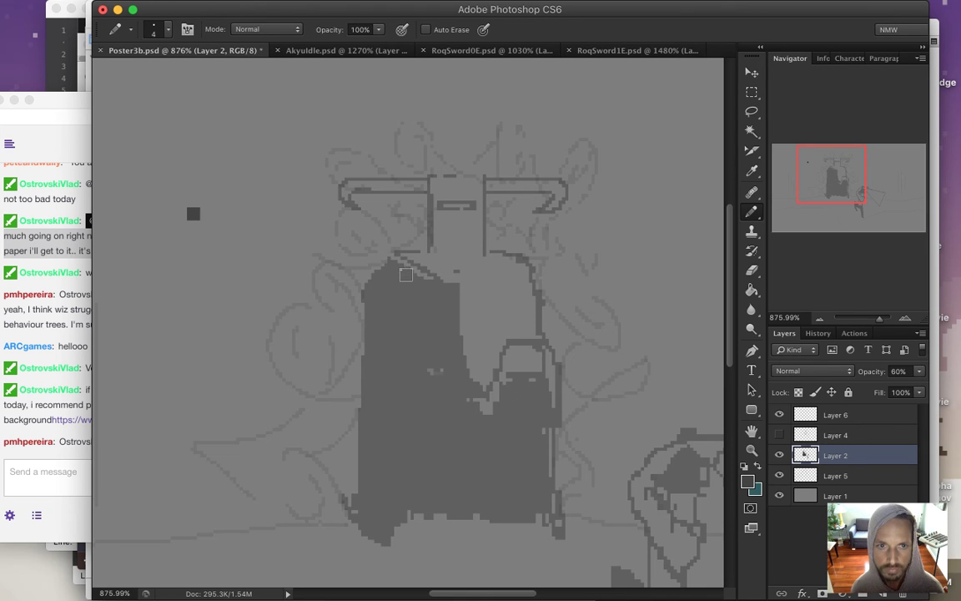
{"action": "key", "text": "bracketleft"}
{"action": "key", "text": "bracketleft"}
{"action": "key", "text": "bracketleft"}
{"action": "left_click_drag", "start_coordinate": [392, 253], "coordinate": [371, 203]}
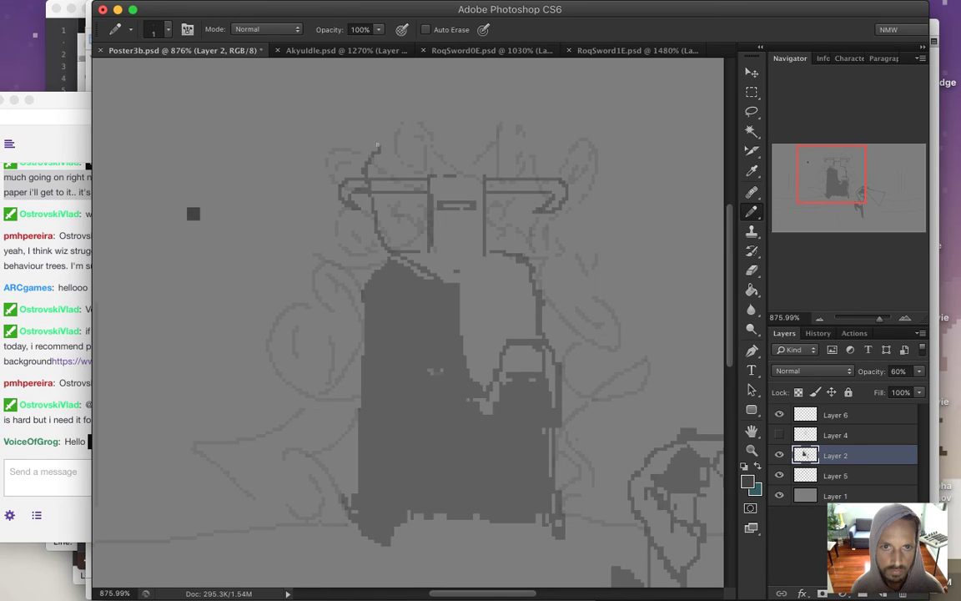
{"action": "left_click_drag", "start_coordinate": [361, 149], "coordinate": [342, 123]}
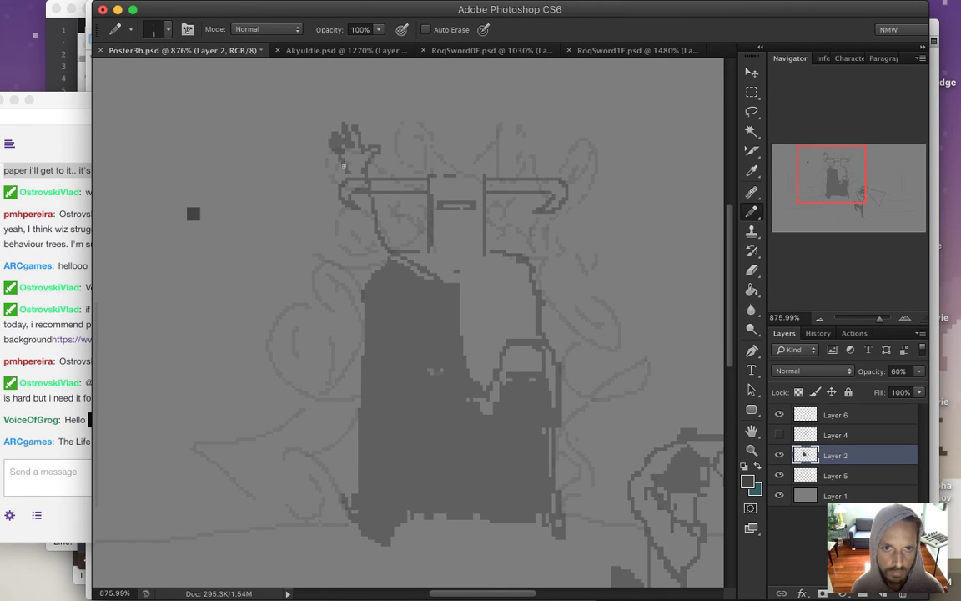
{"action": "left_click_drag", "start_coordinate": [357, 254], "coordinate": [365, 274]}
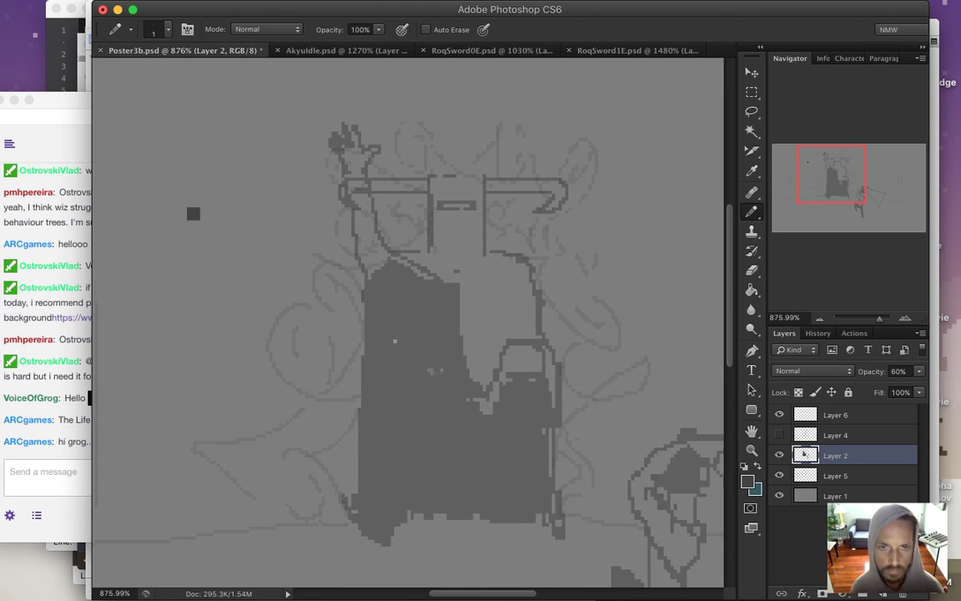
Erase the end of the left horn where it overlaps the raised arm, and save the poster file.
{"action": "key", "text": "i"}
{"action": "key", "text": "e"}
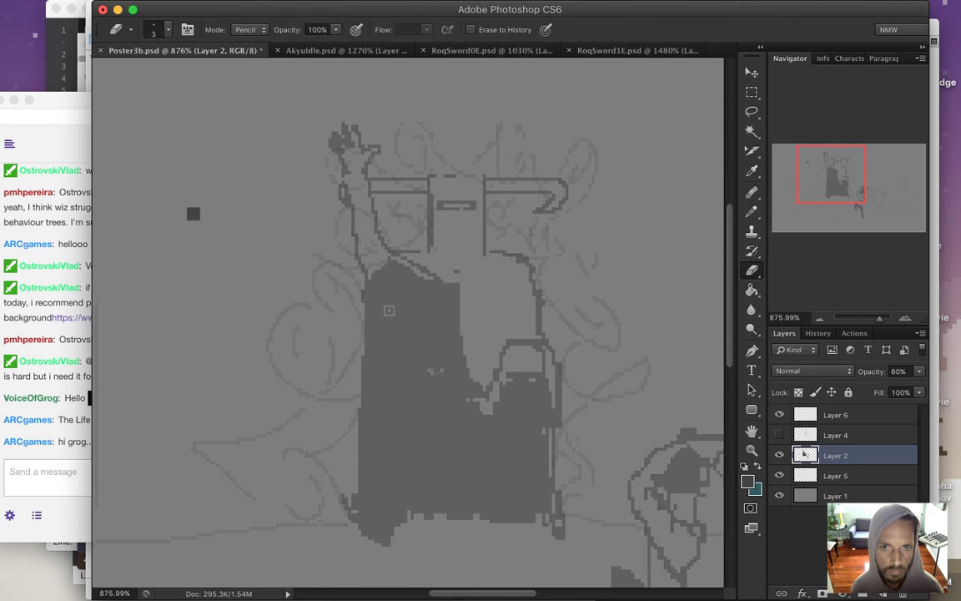
{"action": "scroll", "coordinate": [494, 278], "scroll_direction": "down", "scroll_amount": 5}
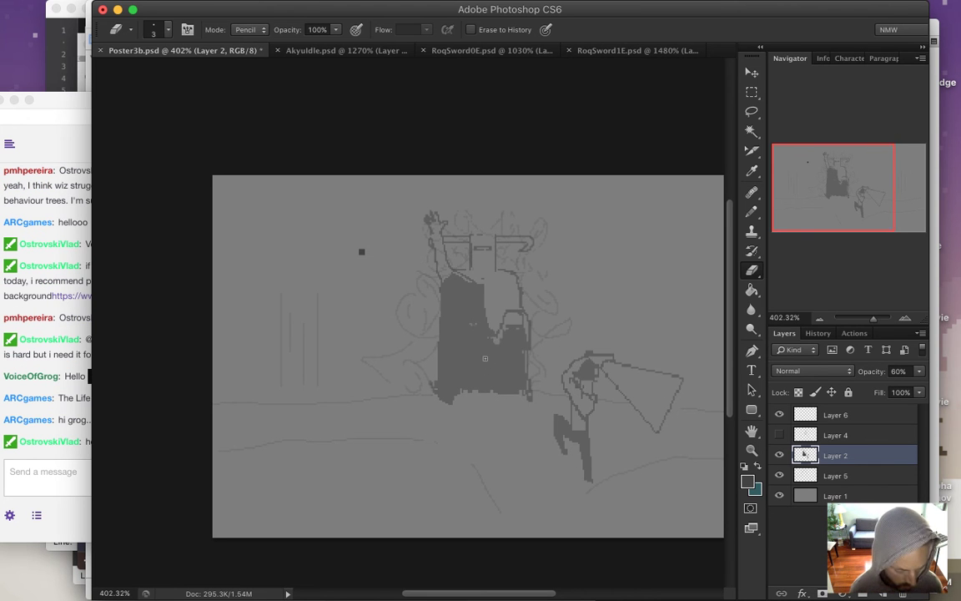
{"action": "key", "text": "ctrl+s"}
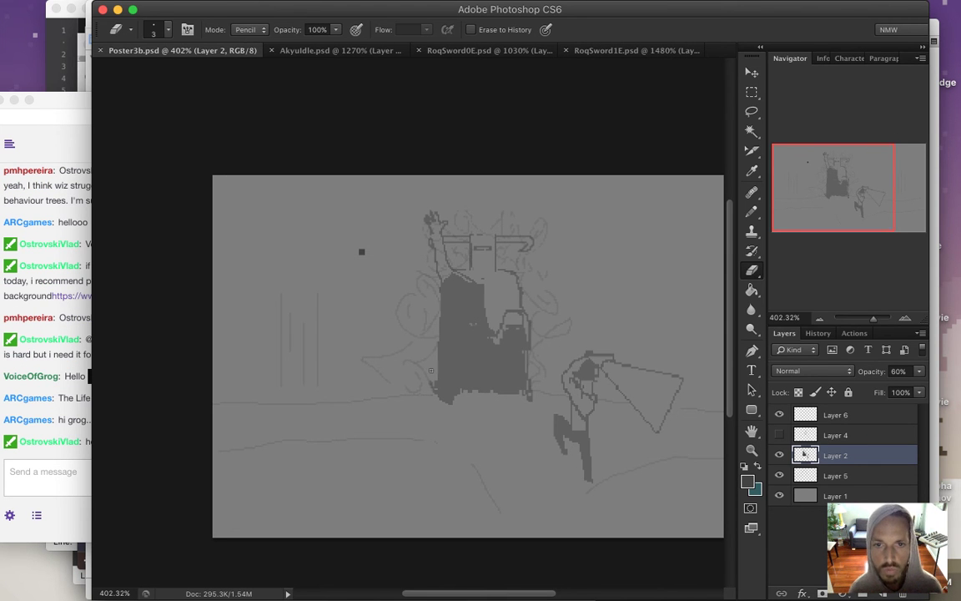
Switch to the twitch.tv chat window, read through the recent messages, and return to Photoshop.
{"action": "left_click", "coordinate": [65, 372]}
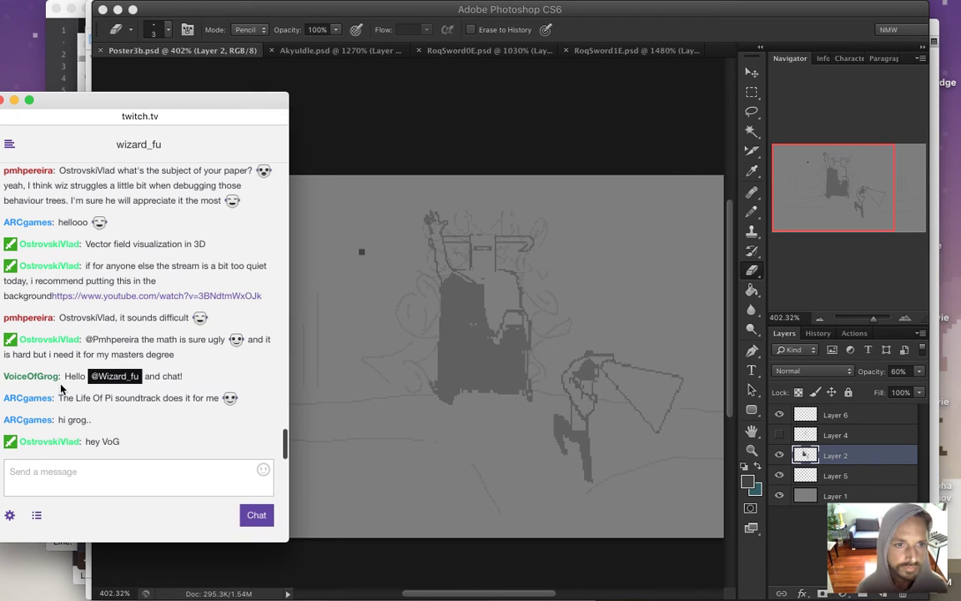
{"action": "triple_click", "coordinate": [119, 173]}
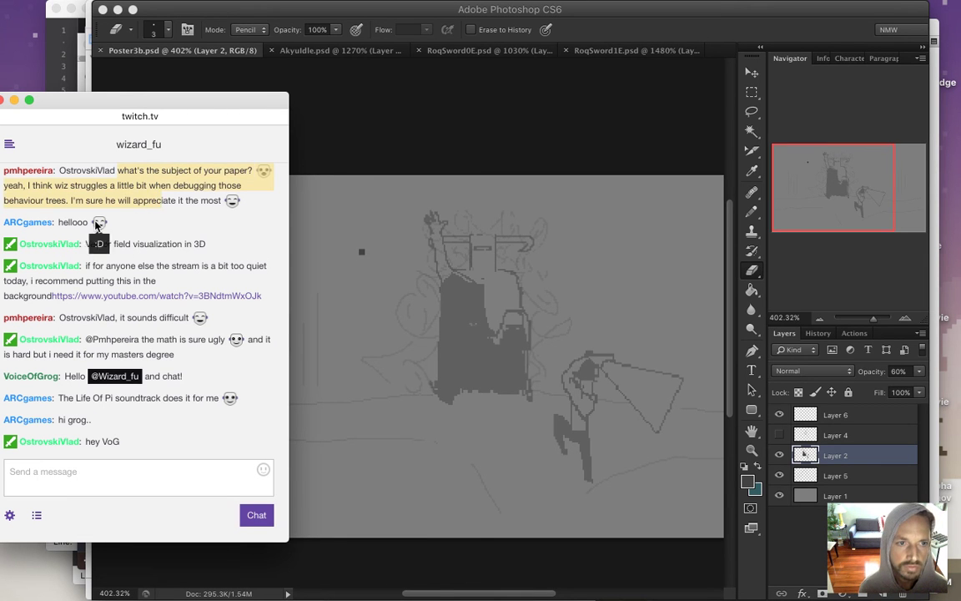
{"action": "left_click_drag", "start_coordinate": [58, 222], "coordinate": [86, 224]}
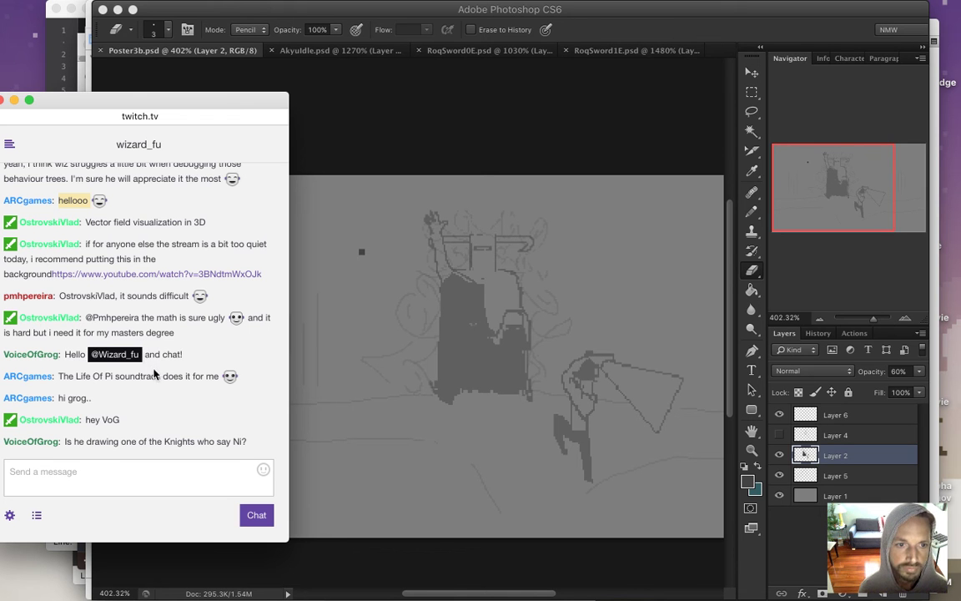
{"action": "left_click_drag", "start_coordinate": [64, 354], "coordinate": [135, 354]}
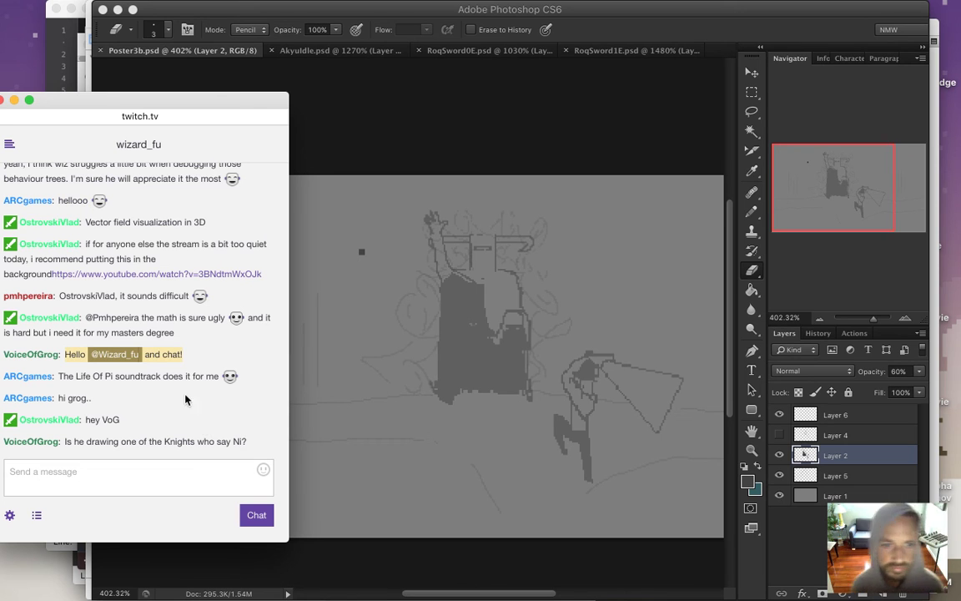
{"action": "left_click_drag", "start_coordinate": [120, 443], "coordinate": [432, 538]}
{"action": "left_click", "coordinate": [433, 508]}
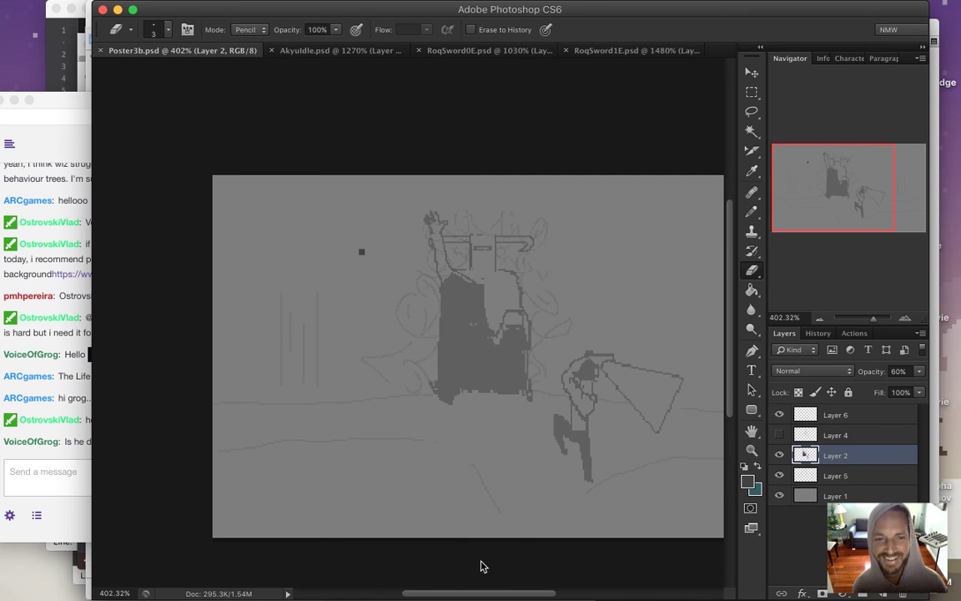
Sample the dark swatch and shade in the lower part of the raised arm with the 1 px Pencil.
{"action": "left_click", "coordinate": [470, 279], "text": "super"}
{"action": "left_click", "coordinate": [467, 275], "text": "super"}
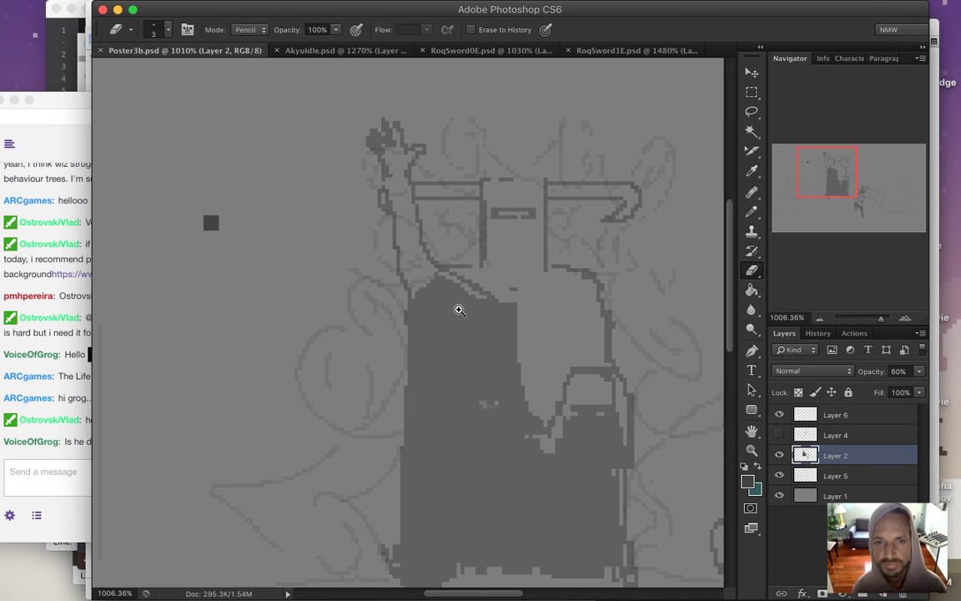
{"action": "key", "text": "i"}
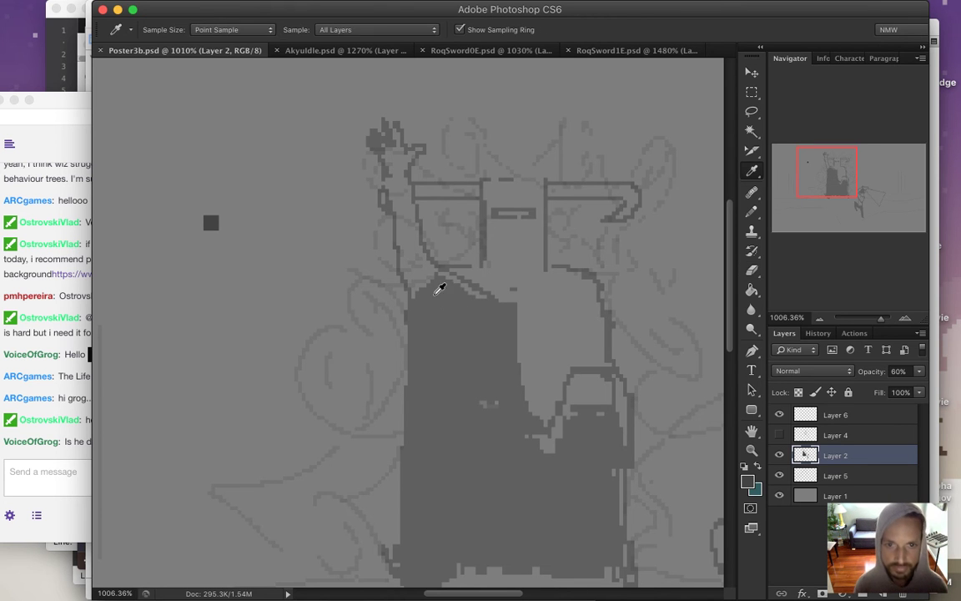
{"action": "key", "text": "b"}
{"action": "key", "text": "i"}
{"action": "left_click", "coordinate": [193, 198]}
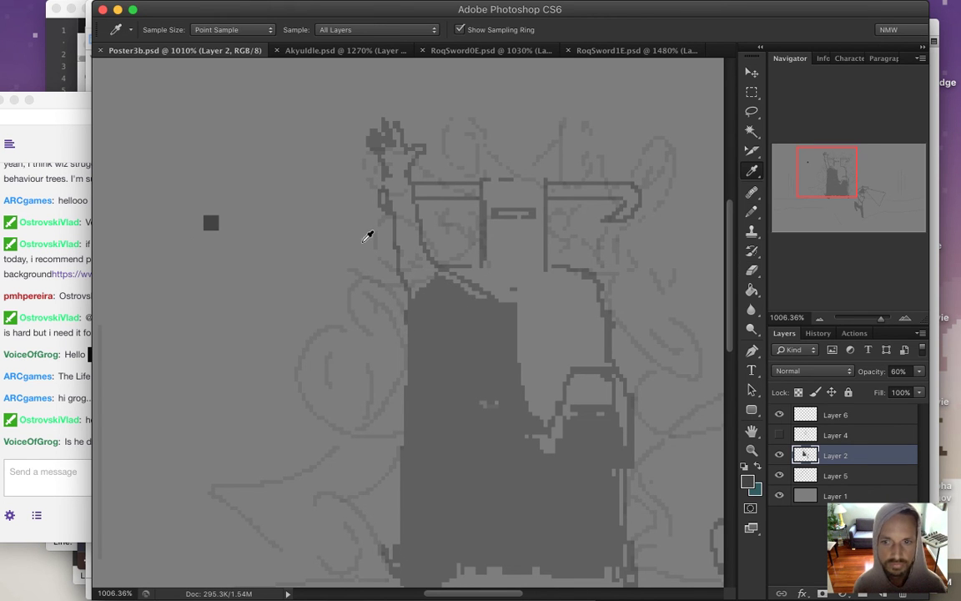
{"action": "key", "text": "b"}
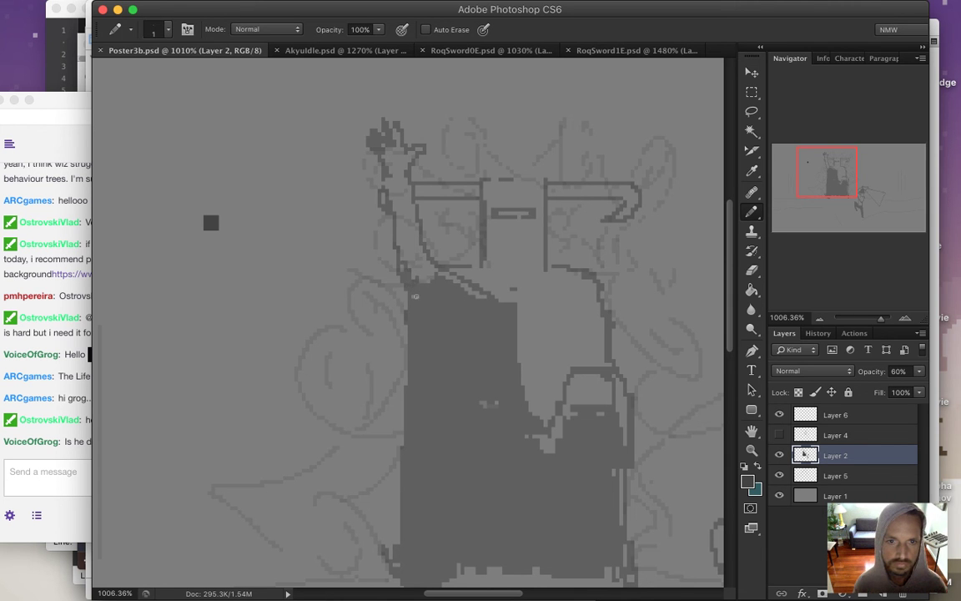
{"action": "left_click_drag", "start_coordinate": [412, 259], "coordinate": [408, 249]}
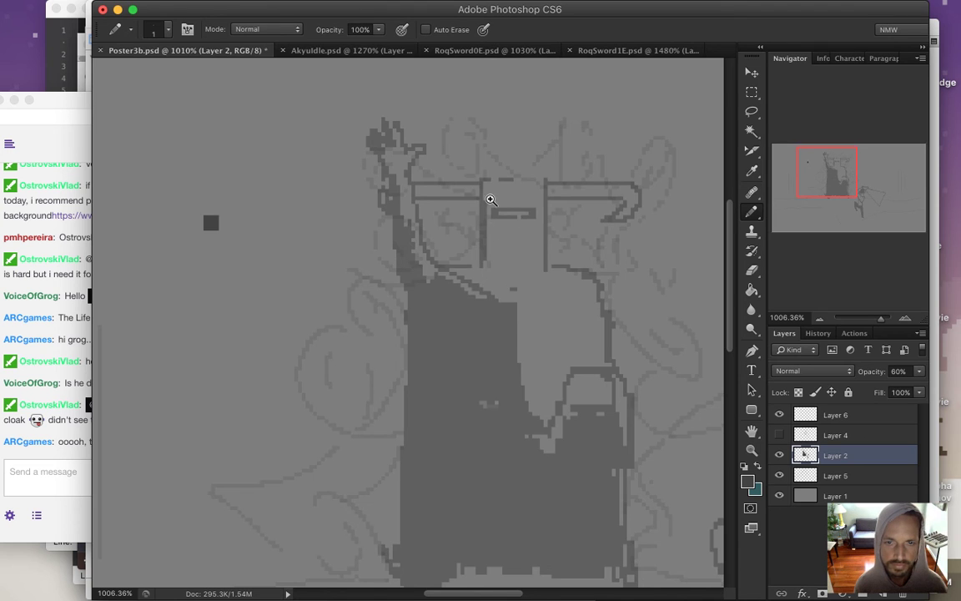
Draw a jagged, spiky burst outline around the raised hand with the 1 px Pencil, redoing strokes that miss.
{"action": "scroll", "coordinate": [468, 215], "scroll_direction": "down", "scroll_amount": 3}
{"action": "left_click_drag", "start_coordinate": [389, 123], "coordinate": [413, 150]}
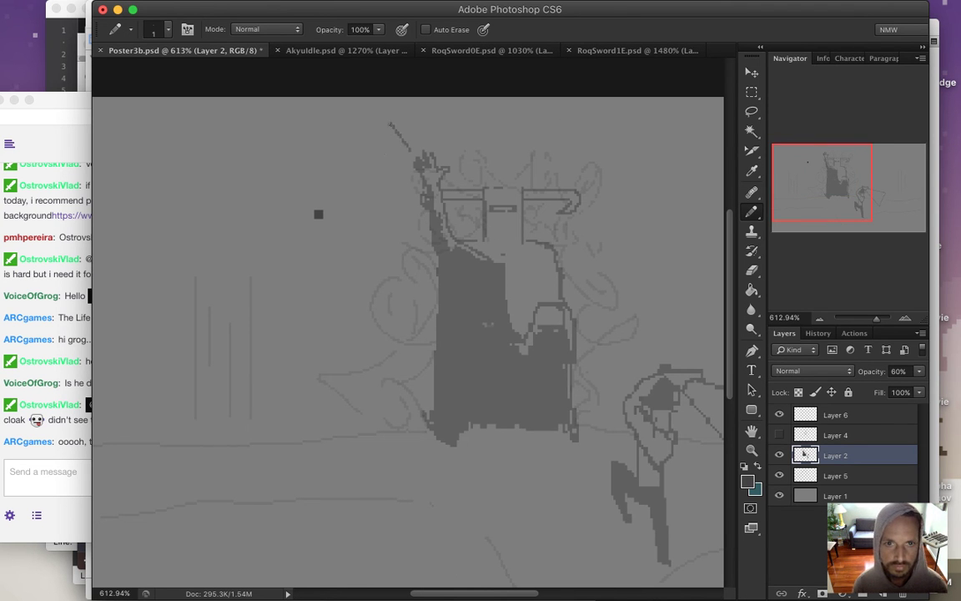
{"action": "left_click_drag", "start_coordinate": [402, 157], "coordinate": [384, 164]}
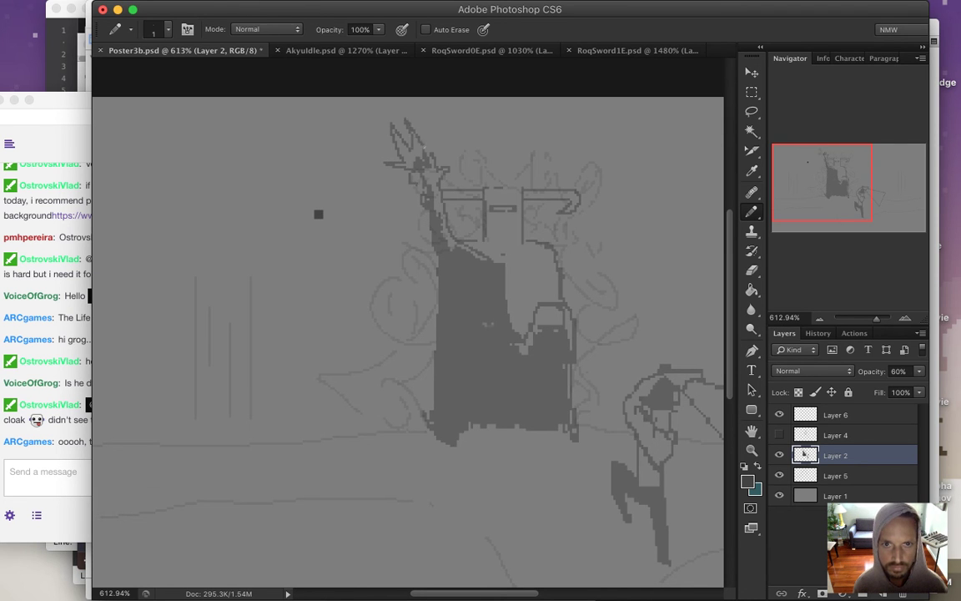
{"action": "key", "text": "ctrl+z"}
{"action": "left_click_drag", "start_coordinate": [410, 146], "coordinate": [406, 118]}
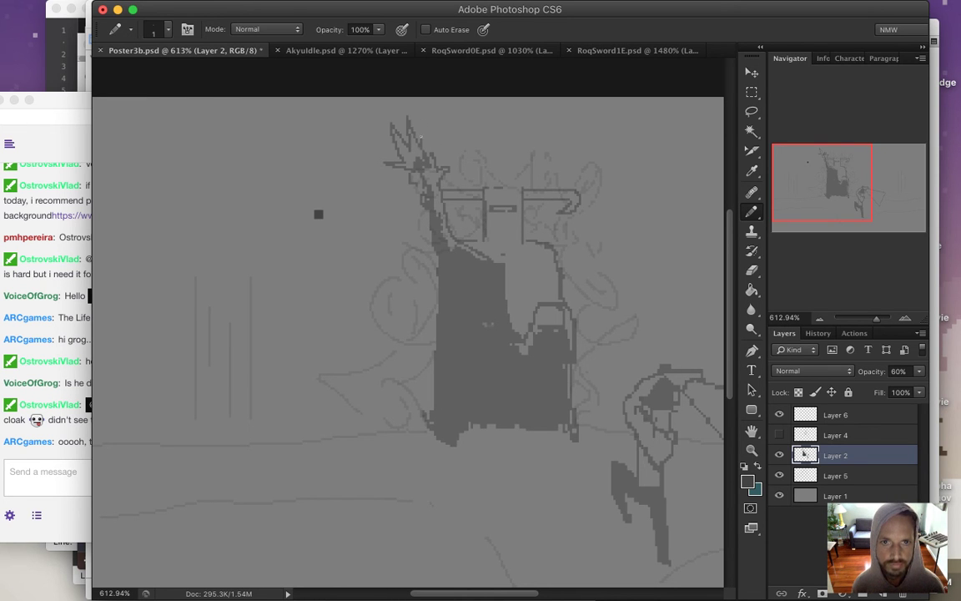
{"action": "key", "text": "ctrl+z"}
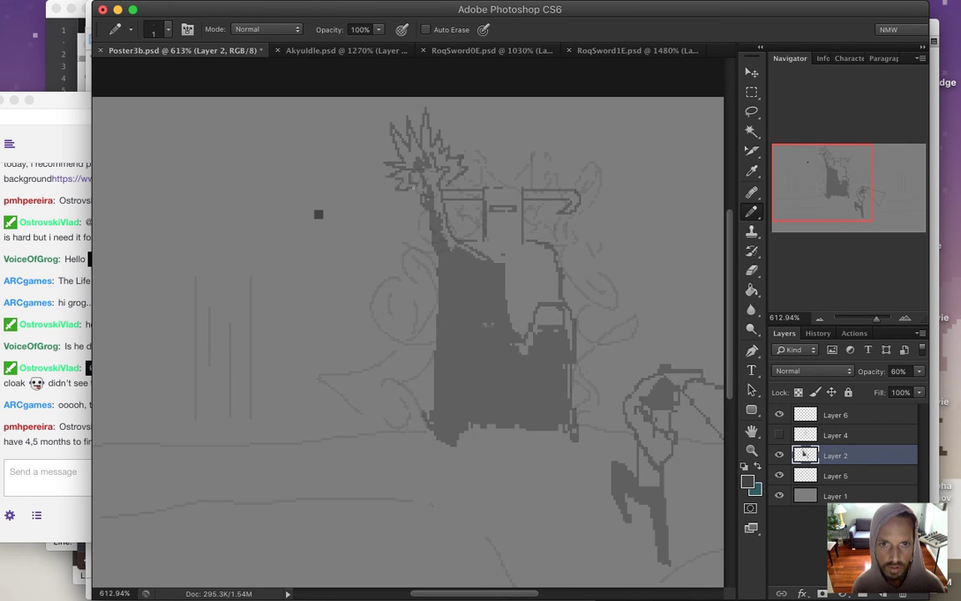
Fade the spiky burst around the hand with an 8 px Eraser at 50% opacity, and save the poster file.
{"action": "key", "text": "e"}
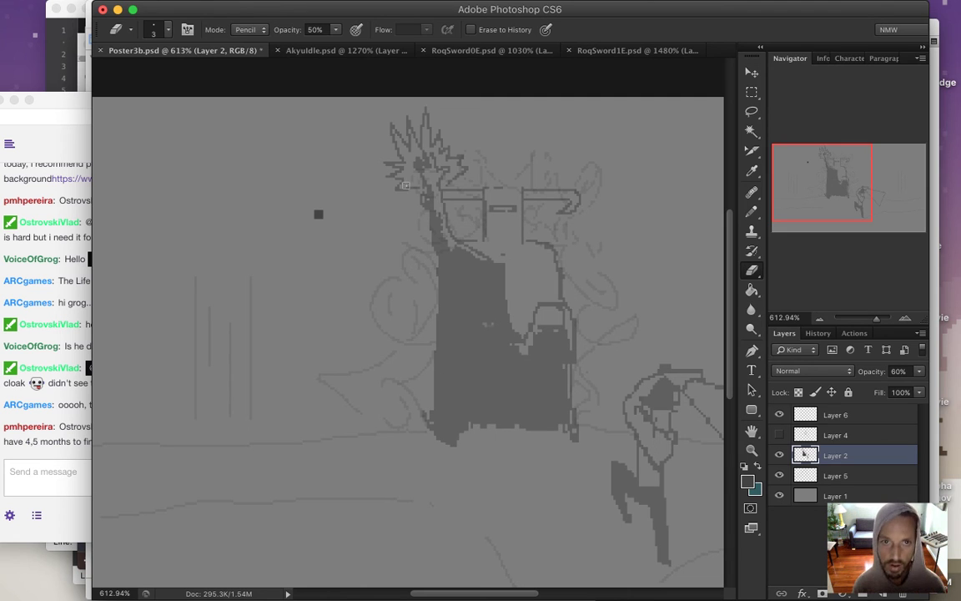
{"action": "key", "text": "Return"}
{"action": "key", "text": "Return"}
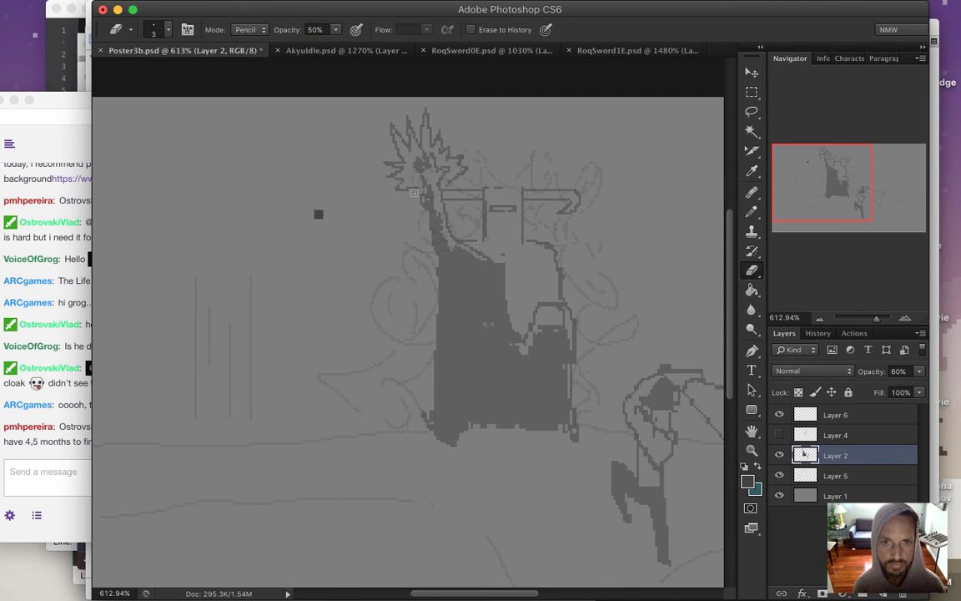
{"action": "key", "text": "bracketright"}
{"action": "key", "text": "bracketright"}
{"action": "key", "text": "bracketright"}
{"action": "mouse_move", "coordinate": [386, 174]}
{"action": "left_mouse_down"}
{"action": "mouse_move", "coordinate": [399, 136]}
{"action": "mouse_move", "coordinate": [428, 139]}
{"action": "mouse_move", "coordinate": [384, 119]}
{"action": "mouse_move", "coordinate": [466, 173]}
{"action": "mouse_move", "coordinate": [415, 161]}
{"action": "mouse_move", "coordinate": [423, 127]}
{"action": "mouse_move", "coordinate": [413, 132]}
{"action": "left_mouse_up"}
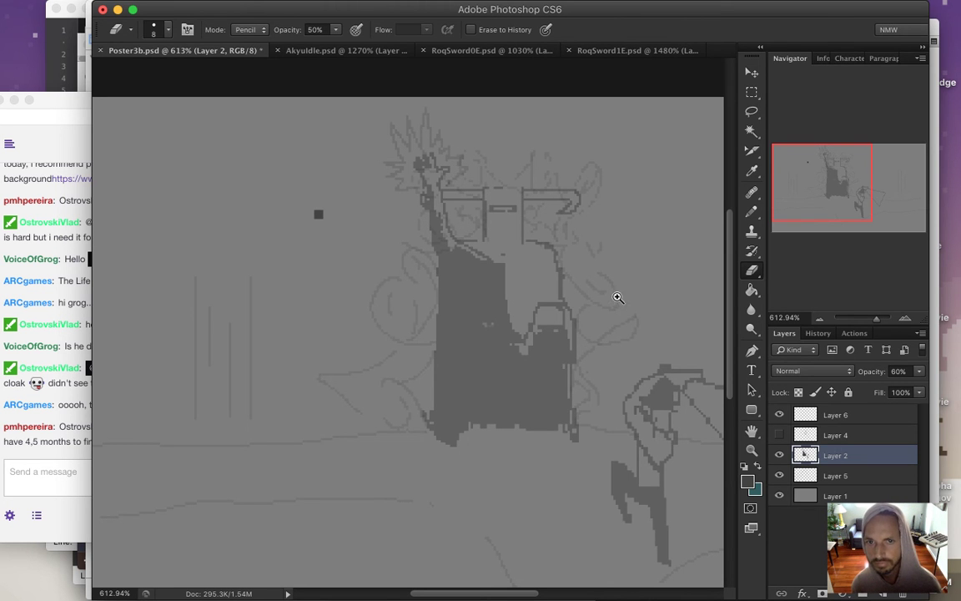
{"action": "scroll", "coordinate": [610, 295], "scroll_direction": "down", "scroll_amount": 3}
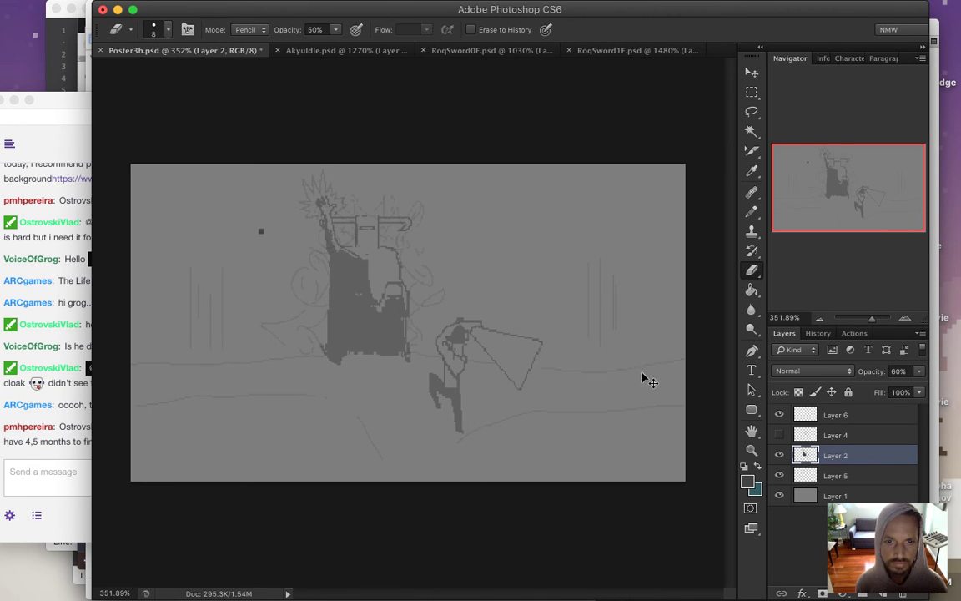
{"action": "key", "text": "super+s"}
Reshape the cloak's bottom hem into ragged scallops, adding dark pixels with the 1 px Pencil and setting the Eraser to 100% opacity for trimming.
{"action": "left_click", "coordinate": [374, 354]}
{"action": "key", "text": "i"}
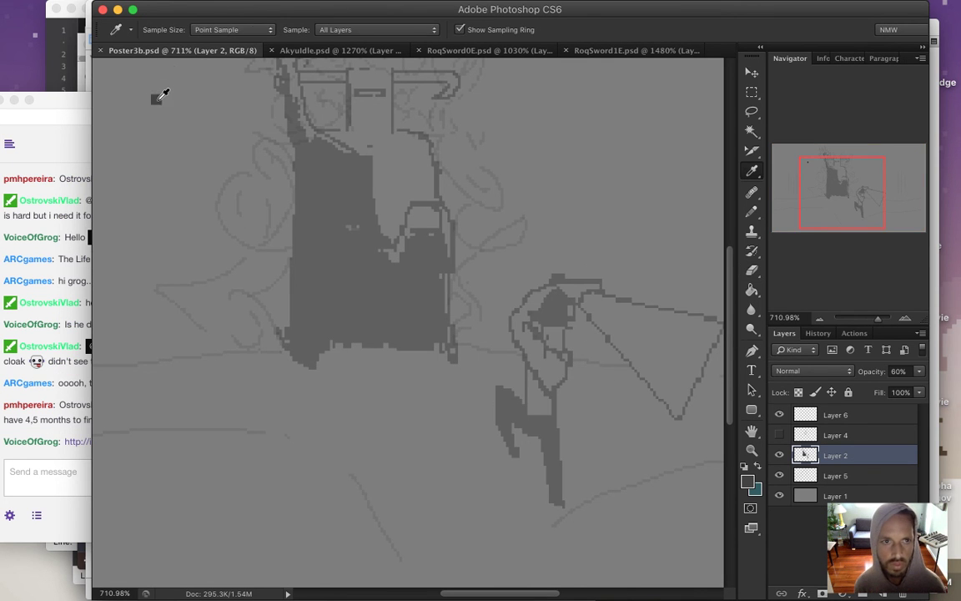
{"action": "key", "text": "b"}
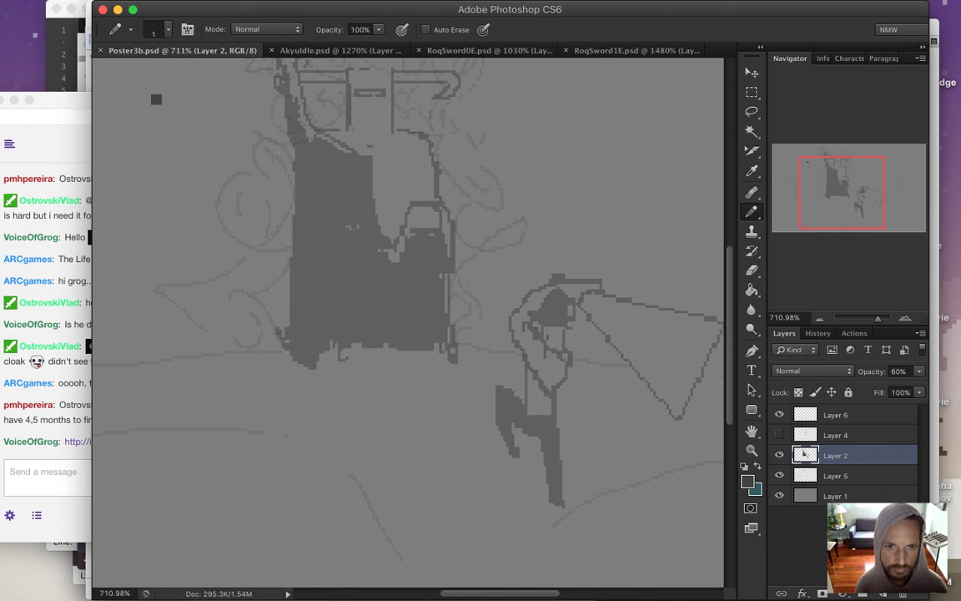
{"action": "left_click_drag", "start_coordinate": [355, 346], "coordinate": [370, 348]}
{"action": "key", "text": "g"}
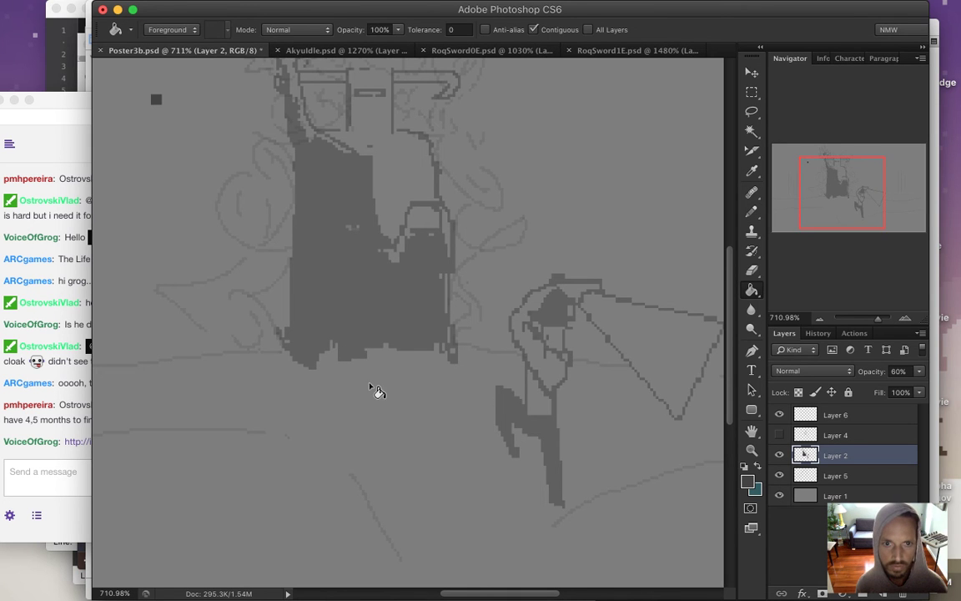
{"action": "key", "text": "e"}
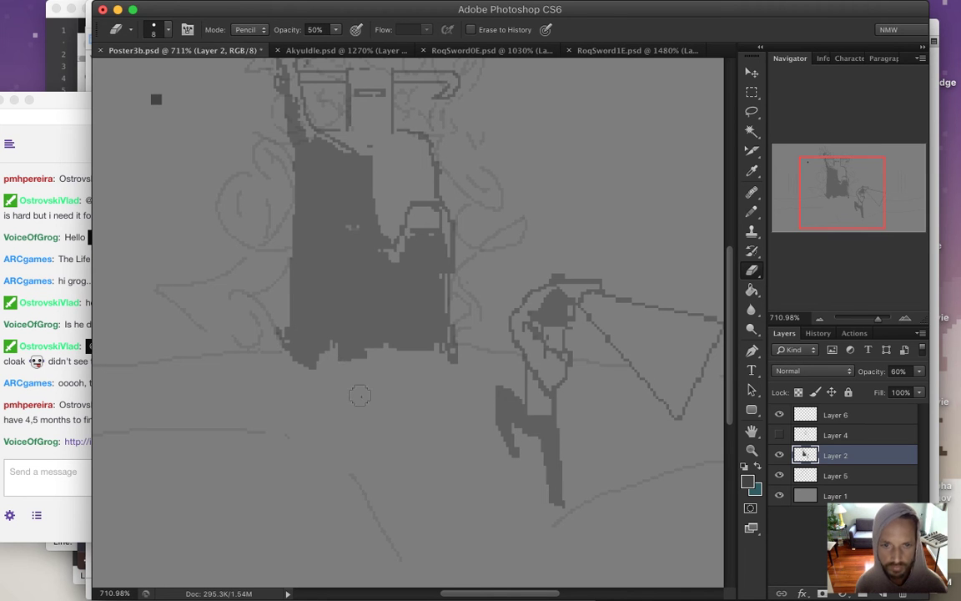
{"action": "key", "text": "0"}
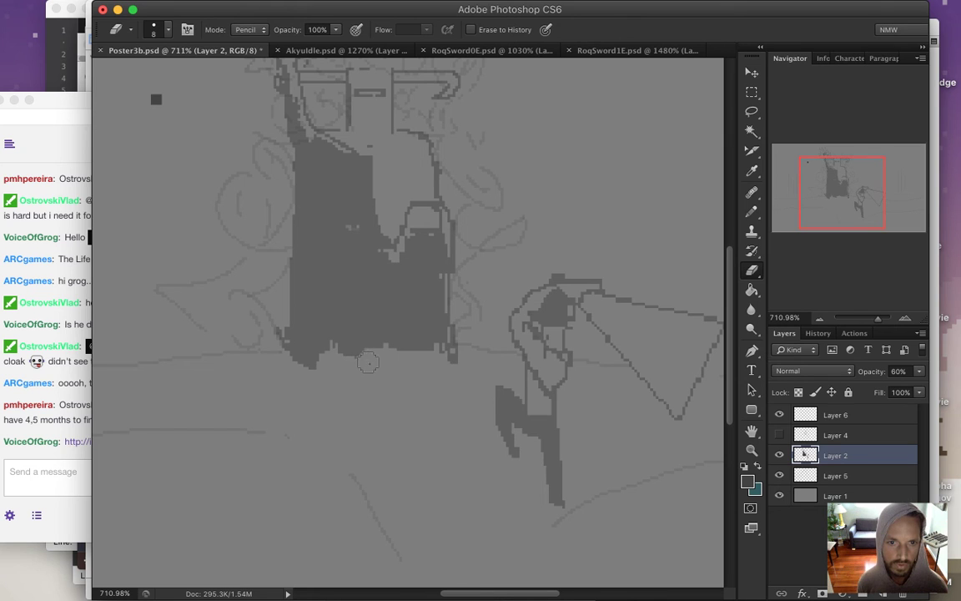
{"action": "key", "text": "b"}
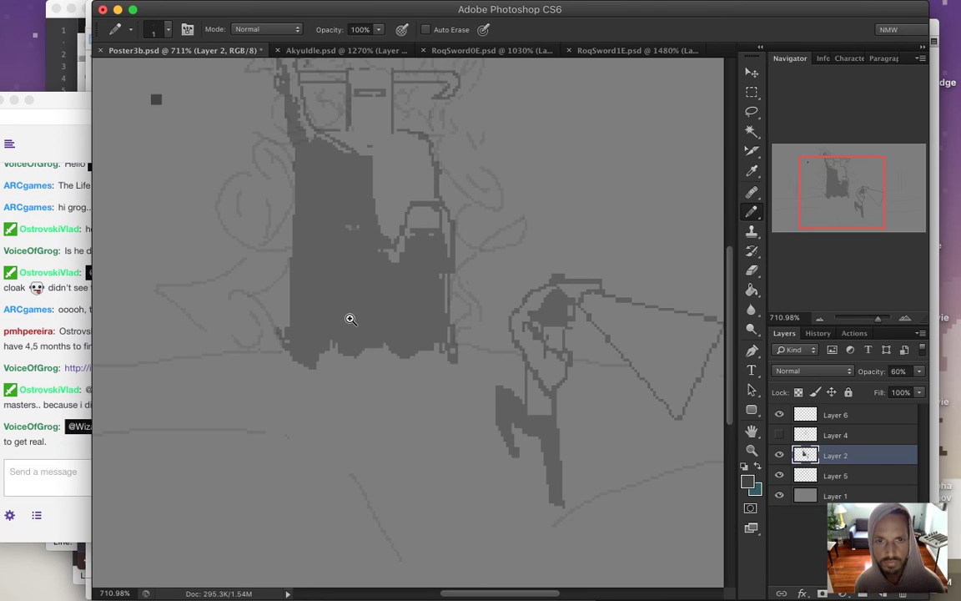
Outline a pointed, upswept flare on the cloak's lower left side, erase the old hem corner beneath it, and fill the flare dark.
{"action": "scroll", "coordinate": [350, 338], "scroll_direction": "down", "scroll_amount": 3}
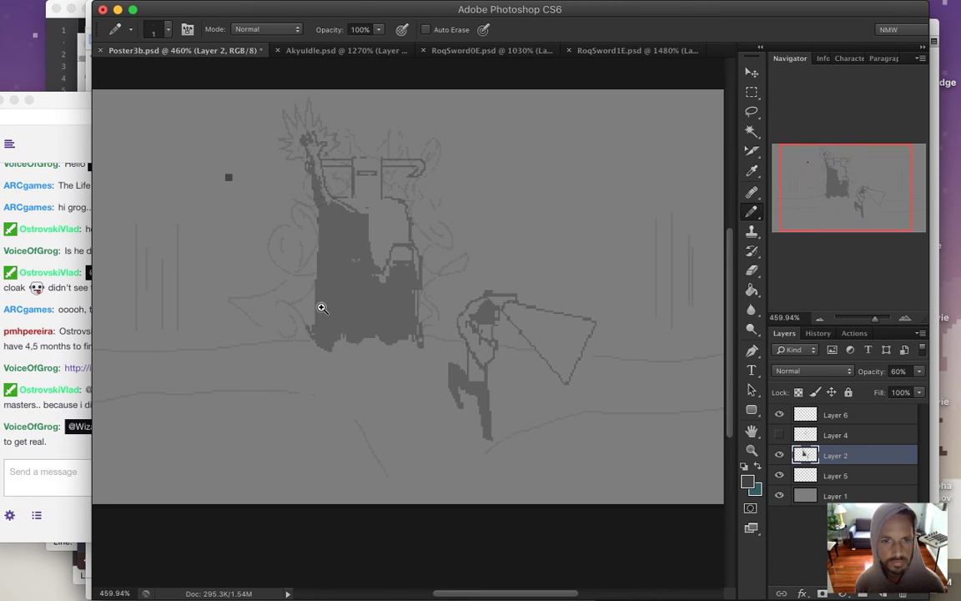
{"action": "scroll", "coordinate": [334, 311], "scroll_direction": "up", "scroll_amount": 5}
{"action": "mouse_move", "coordinate": [302, 251]}
{"action": "left_mouse_down"}
{"action": "mouse_move", "coordinate": [247, 209]}
{"action": "mouse_move", "coordinate": [264, 286]}
{"action": "mouse_move", "coordinate": [320, 364]}
{"action": "left_mouse_up"}
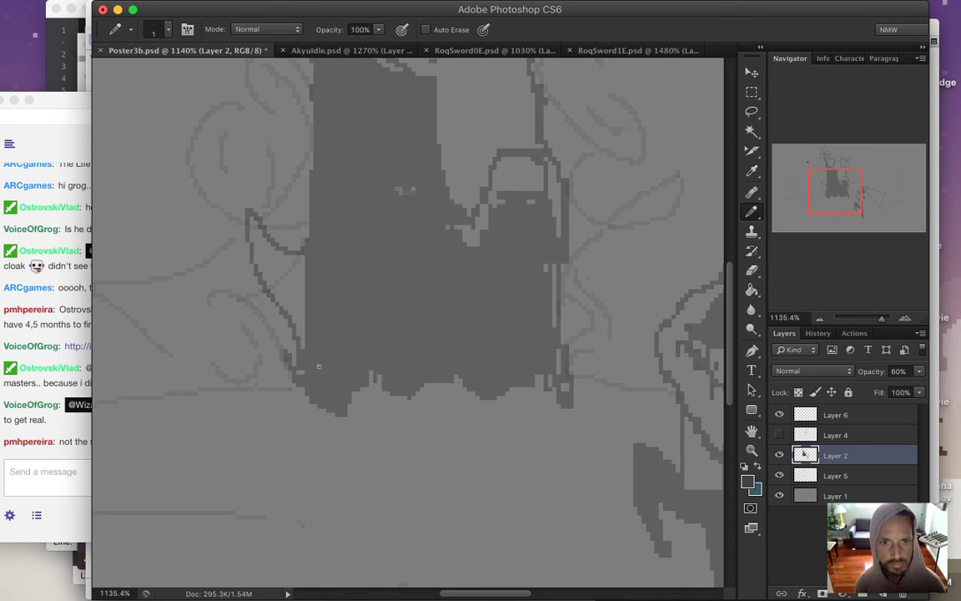
{"action": "key", "text": "e"}
{"action": "mouse_move", "coordinate": [275, 319]}
{"action": "left_mouse_down"}
{"action": "mouse_move", "coordinate": [328, 399]}
{"action": "mouse_move", "coordinate": [304, 374]}
{"action": "mouse_move", "coordinate": [324, 386]}
{"action": "mouse_move", "coordinate": [356, 379]}
{"action": "mouse_move", "coordinate": [298, 348]}
{"action": "mouse_move", "coordinate": [285, 328]}
{"action": "mouse_move", "coordinate": [338, 354]}
{"action": "mouse_move", "coordinate": [294, 311]}
{"action": "left_mouse_up"}
{"action": "key", "text": "b"}
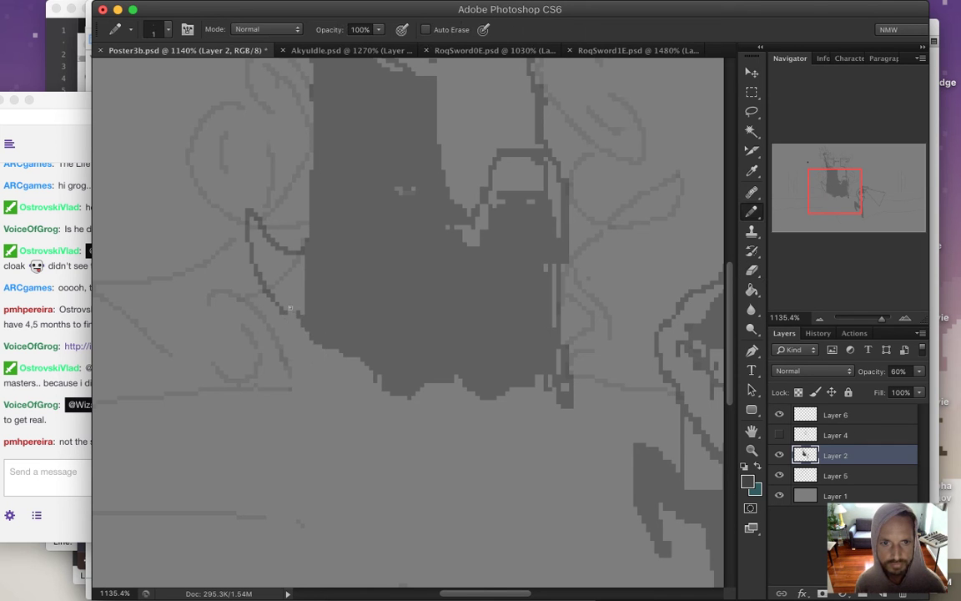
{"action": "key", "text": "g"}
{"action": "left_click", "coordinate": [274, 269]}
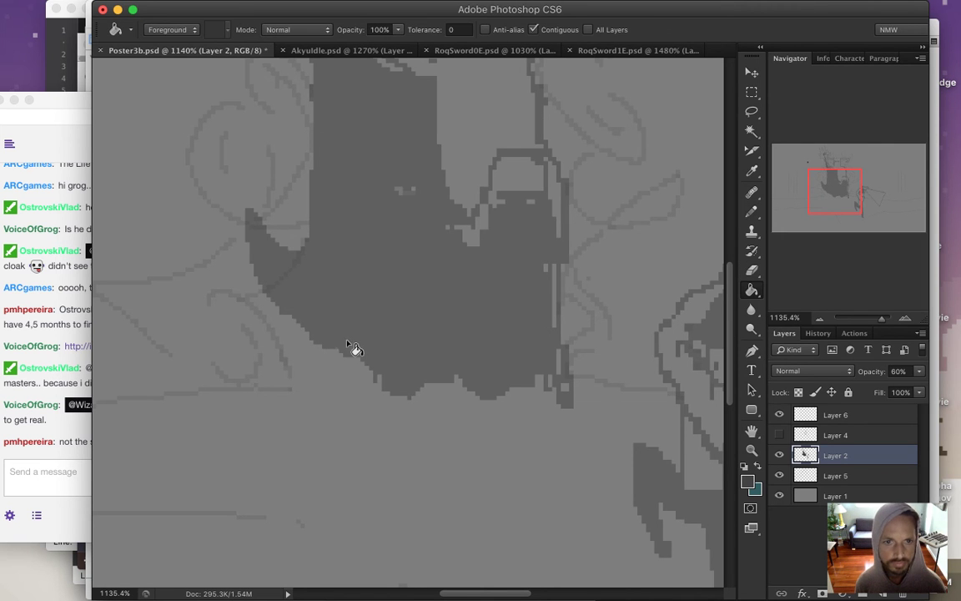
Select the lower left section of the cloak's hem with the marquee, move it slightly to the left, and deselect.
{"action": "key", "text": "super+0"}
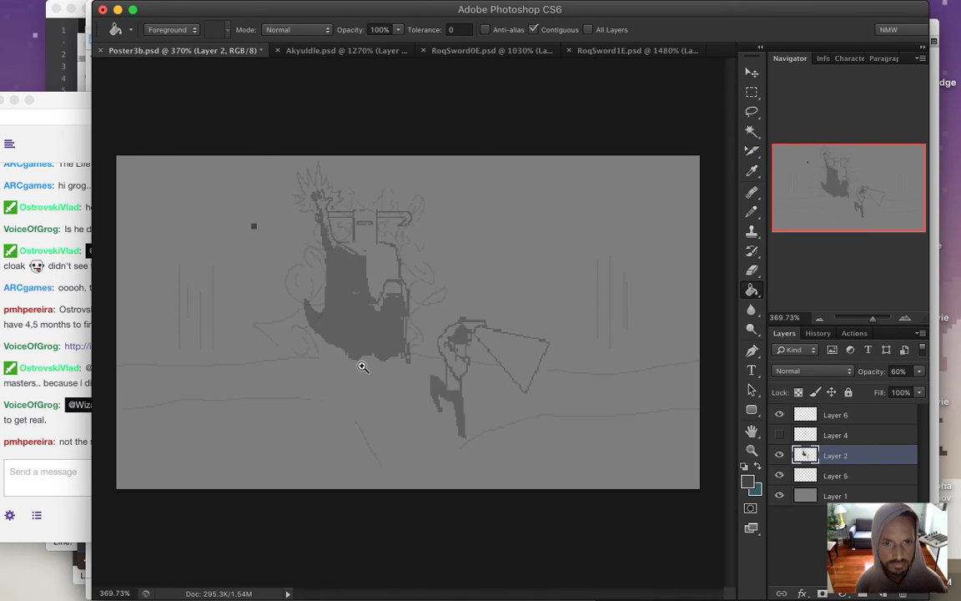
{"action": "left_click_drag", "start_coordinate": [348, 367], "coordinate": [390, 403]}
{"action": "key", "text": "m"}
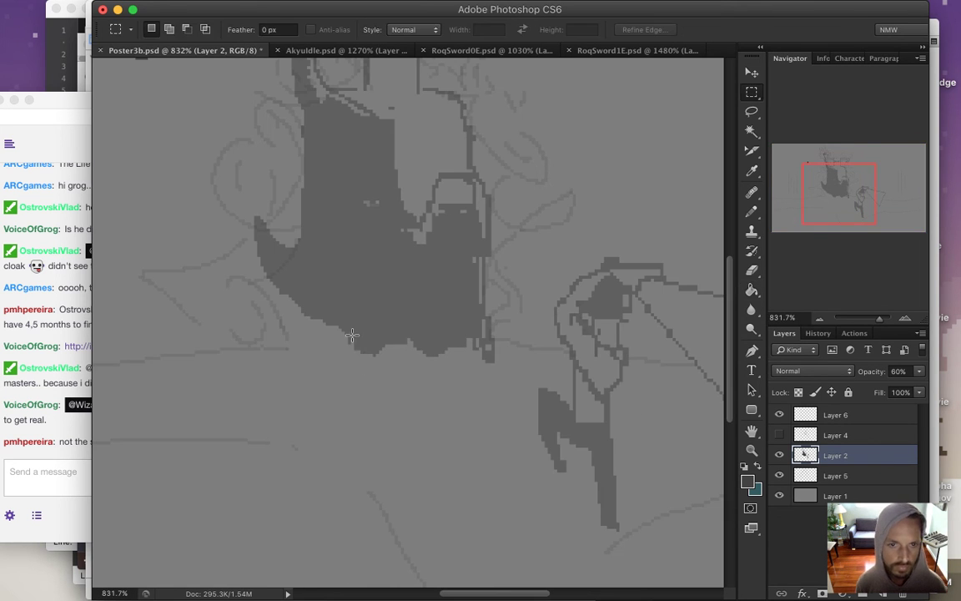
{"action": "mouse_move", "coordinate": [345, 332]}
{"action": "left_mouse_down"}
{"action": "mouse_move", "coordinate": [383, 363]}
{"action": "mouse_move", "coordinate": [339, 344]}
{"action": "left_mouse_up"}
{"action": "key", "text": "v"}
{"action": "key", "text": "ctrl+d"}
Patch the gaps around the moved hem section with the dark swatch colour, tidy its edge, and save the poster file.
{"action": "key", "text": "b"}
{"action": "left_click", "coordinate": [347, 326], "text": "alt"}
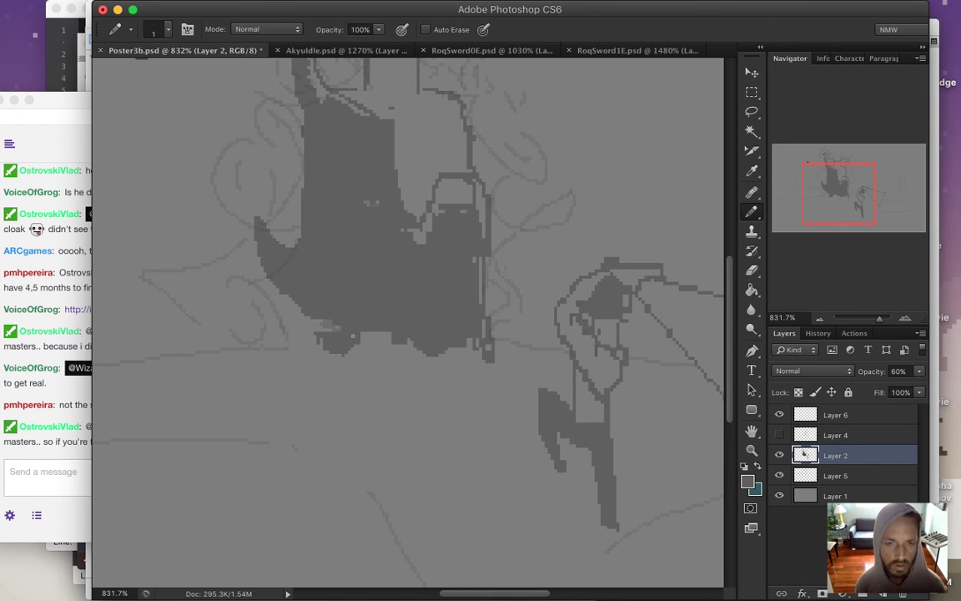
{"action": "scroll", "coordinate": [369, 304], "scroll_direction": "up", "scroll_amount": 5}
{"action": "scroll", "coordinate": [369, 304], "scroll_direction": "left", "scroll_amount": 5}
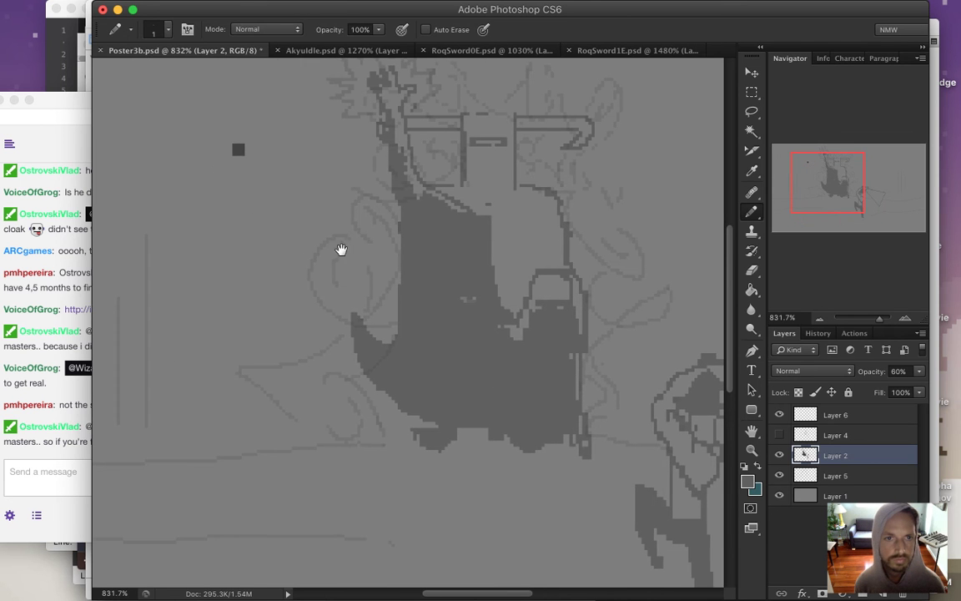
{"action": "key", "text": "i"}
{"action": "left_click", "coordinate": [239, 148]}
{"action": "key", "text": "b"}
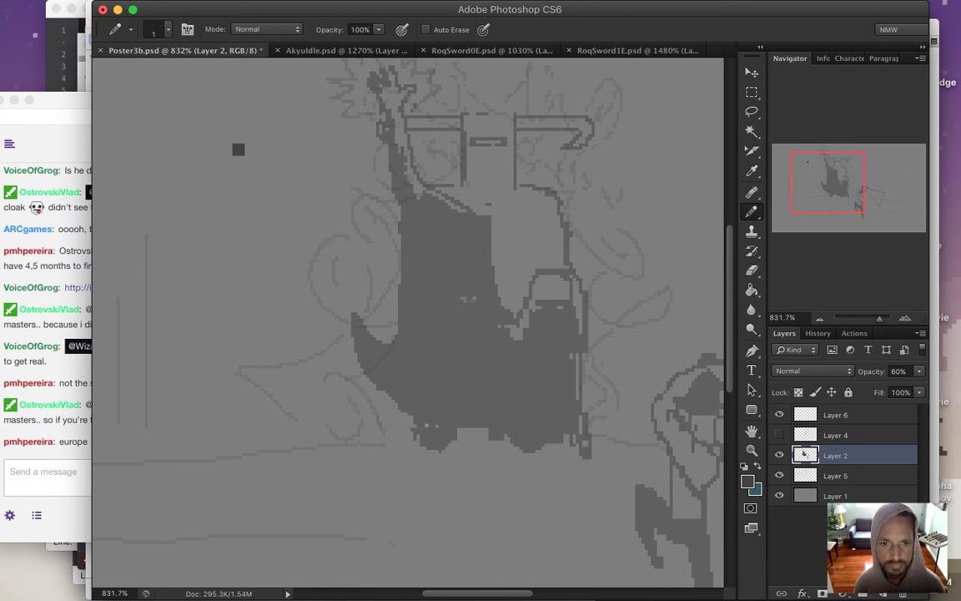
{"action": "key", "text": "e"}
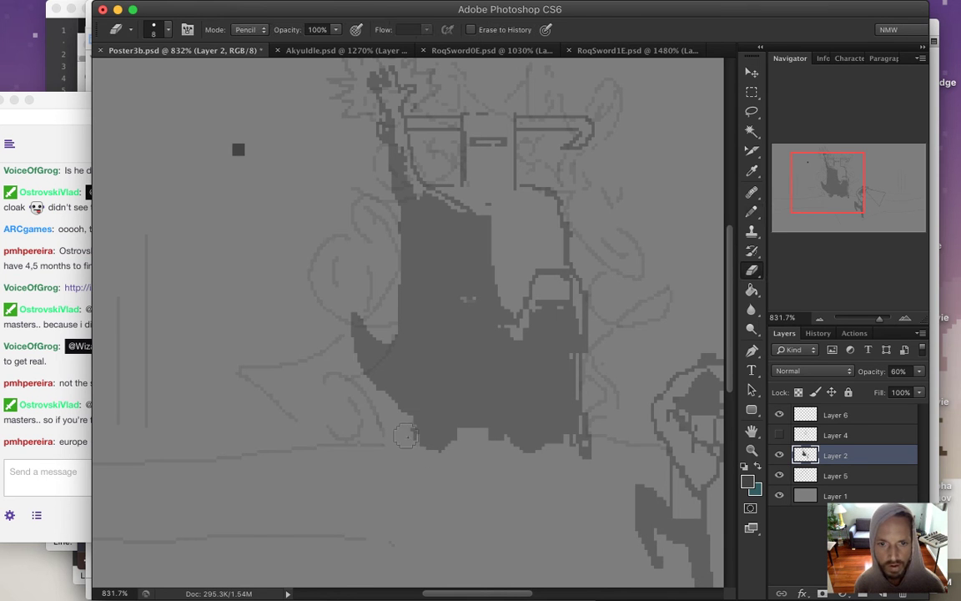
{"action": "scroll", "coordinate": [397, 382], "scroll_direction": "down", "scroll_amount": 3}
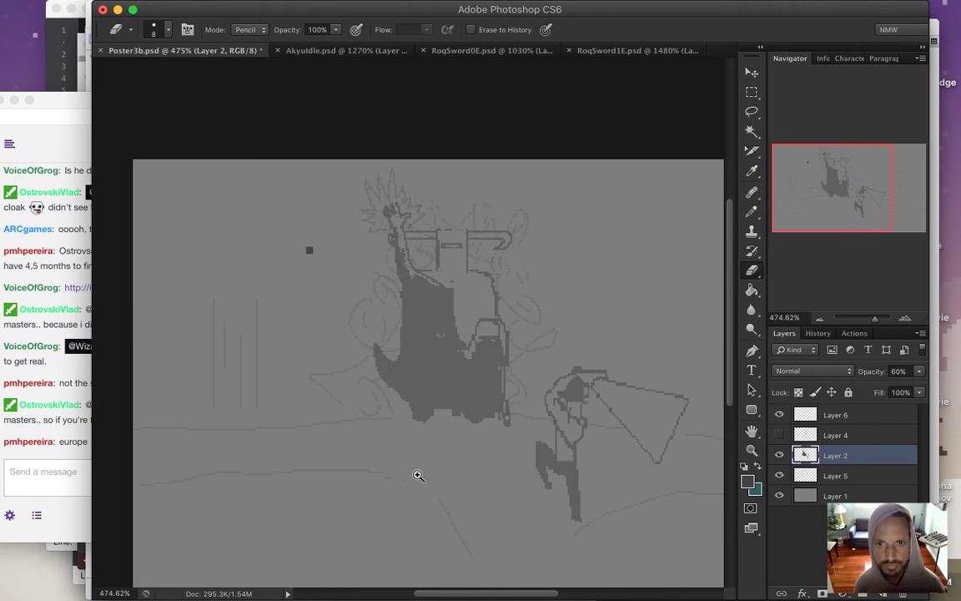
{"action": "key", "text": "ctrl+s"}
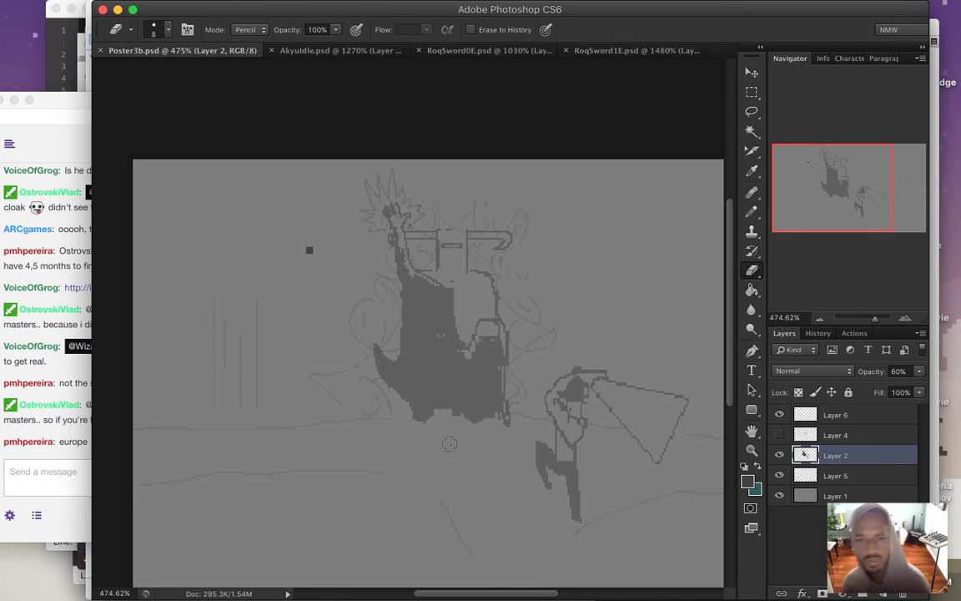
Switch to the twitch.tv chat, open the shared imgur link, view the reference image, and close the browser window.
{"action": "left_click", "coordinate": [70, 431]}
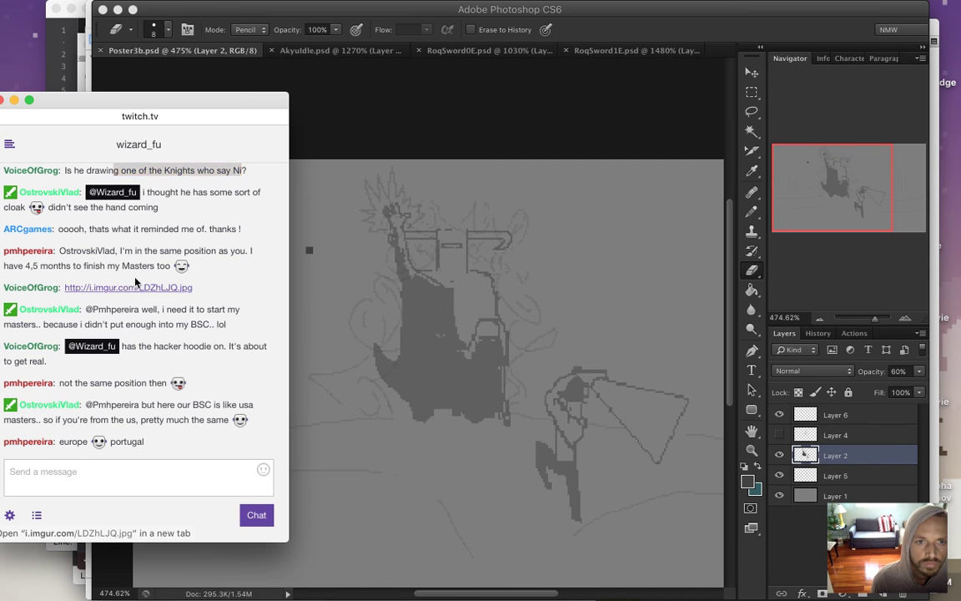
{"action": "left_click", "coordinate": [132, 289]}
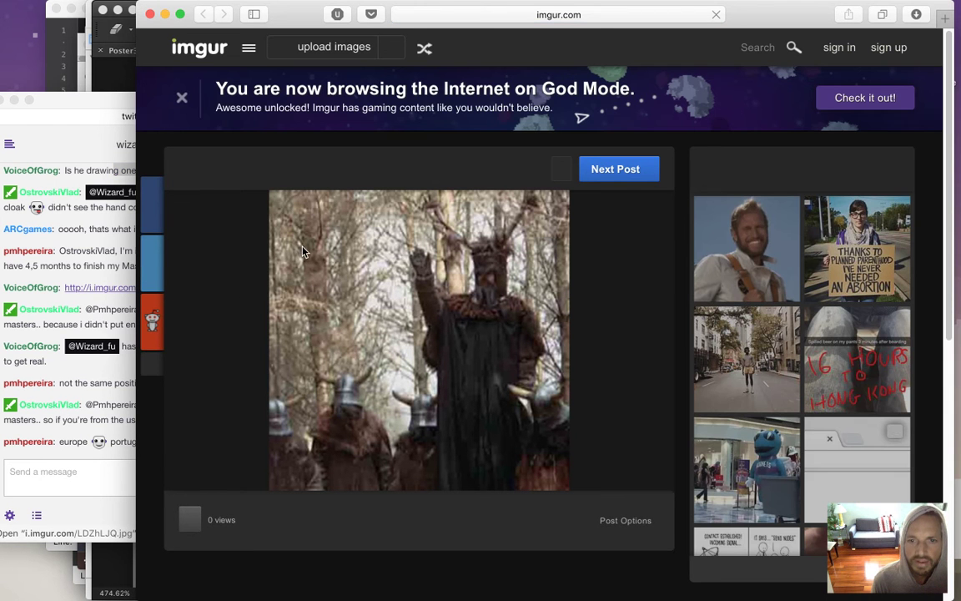
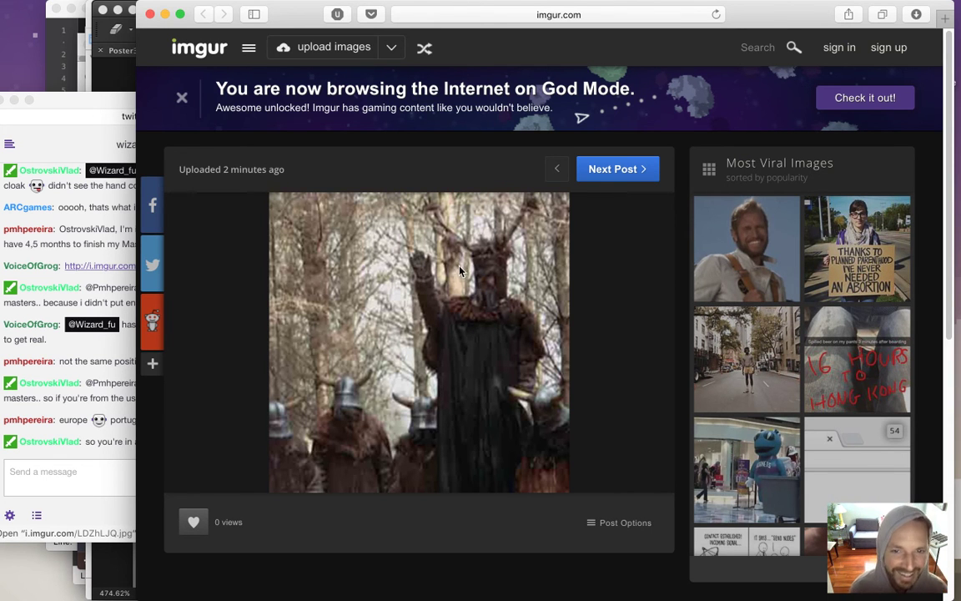
{"action": "left_click", "coordinate": [150, 14]}
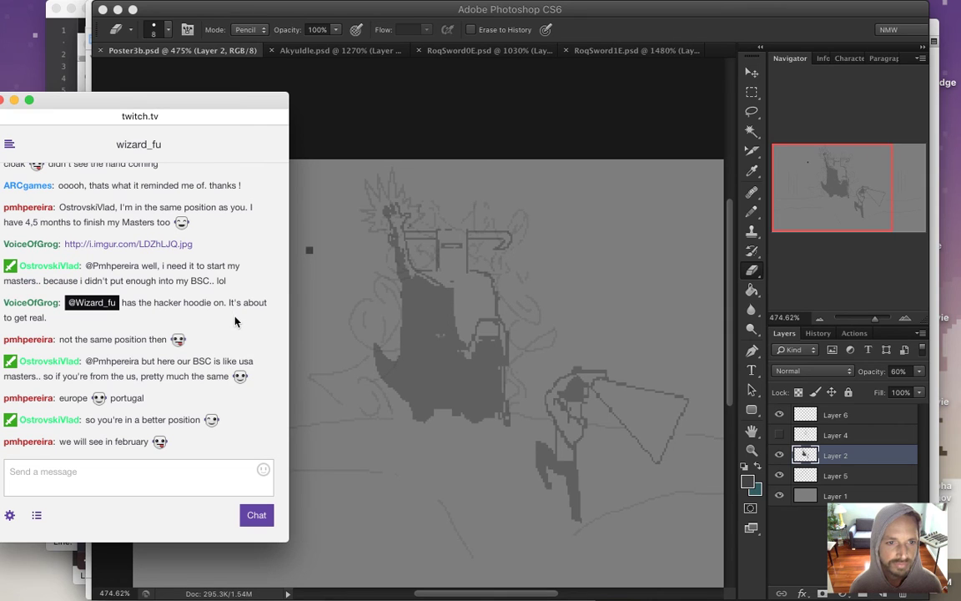
Switch back to the Photoshop poster and reshape the cloak's lower right hem into a jagged dark flare, erasing the old outline beside it.
{"action": "left_click_drag", "start_coordinate": [182, 303], "coordinate": [264, 317]}
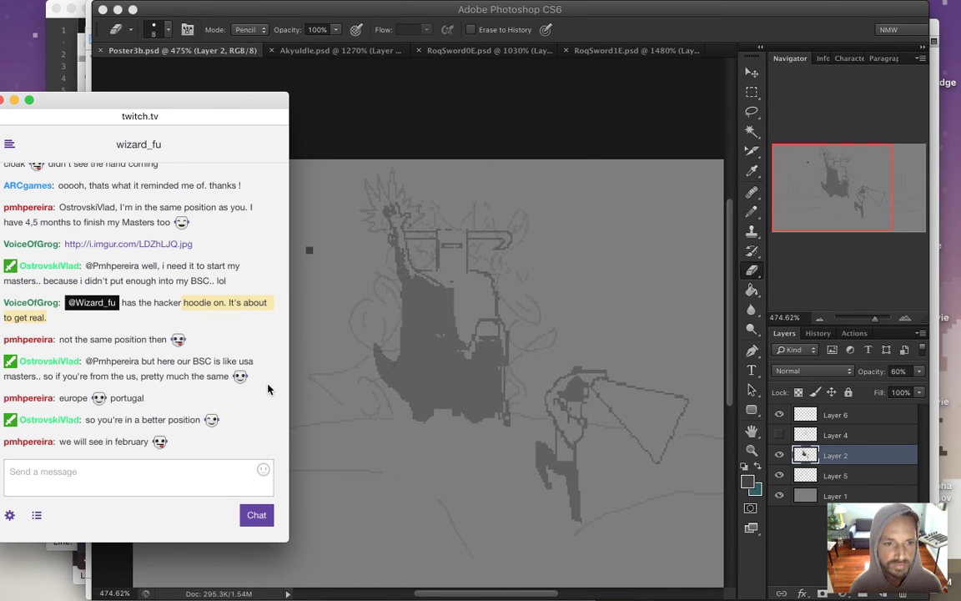
{"action": "left_click", "coordinate": [561, 147]}
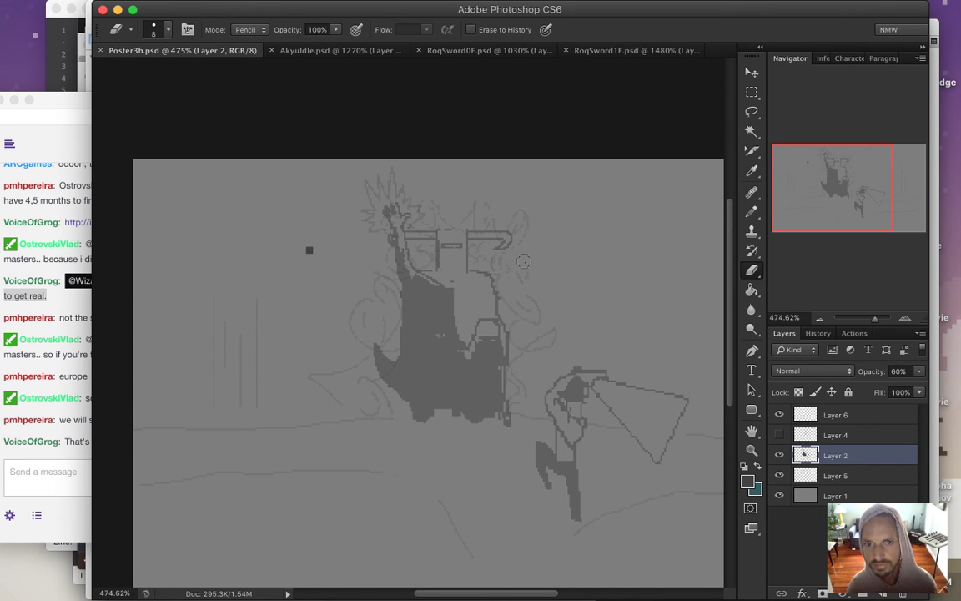
{"action": "left_click", "coordinate": [501, 350]}
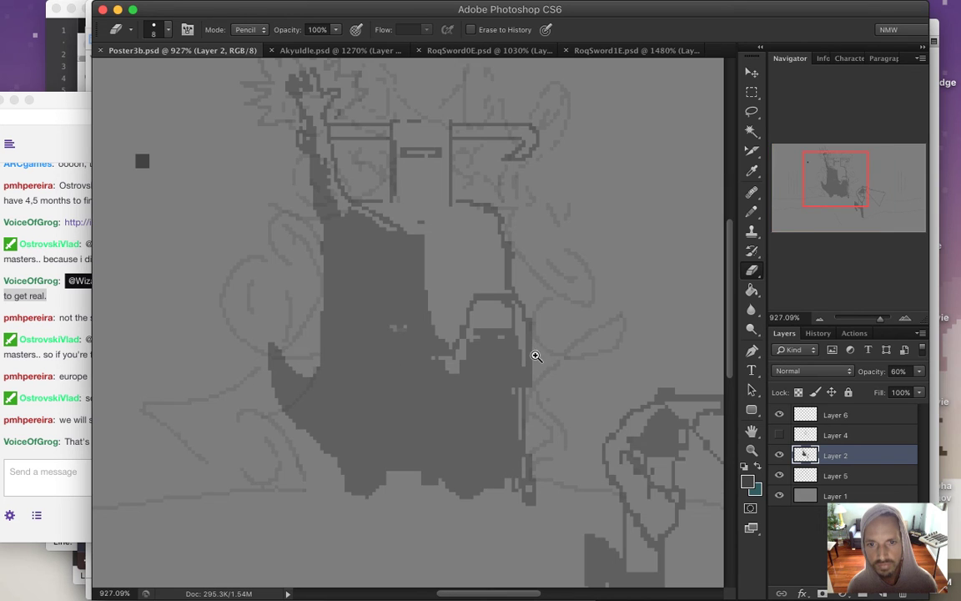
{"action": "key", "text": "b"}
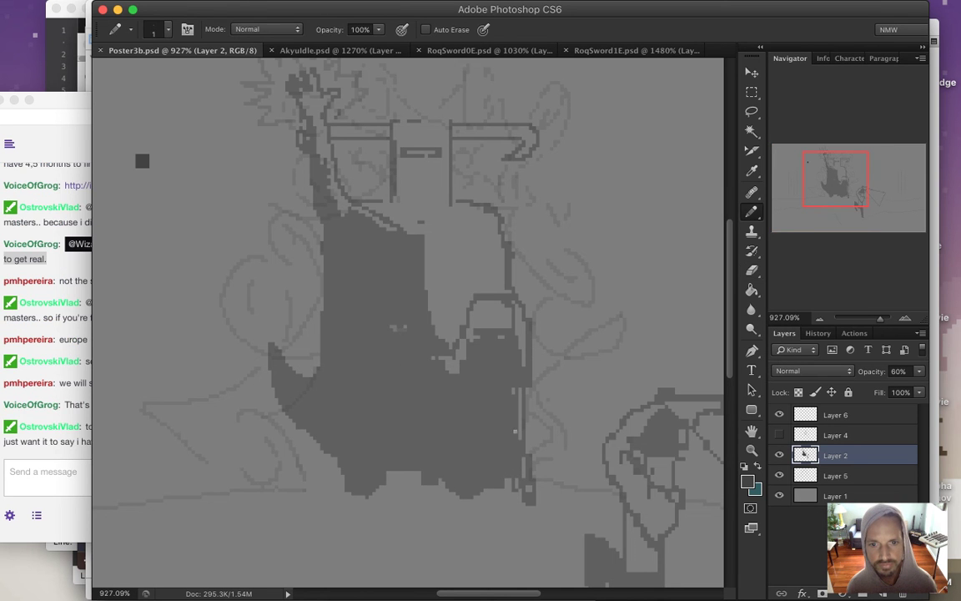
{"action": "left_click", "coordinate": [511, 412]}
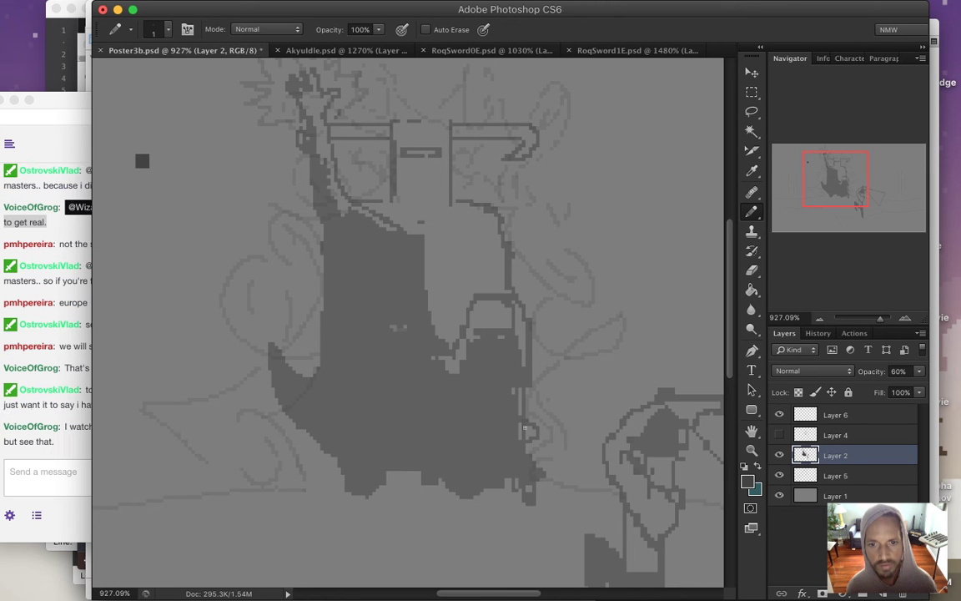
{"action": "key", "text": "e"}
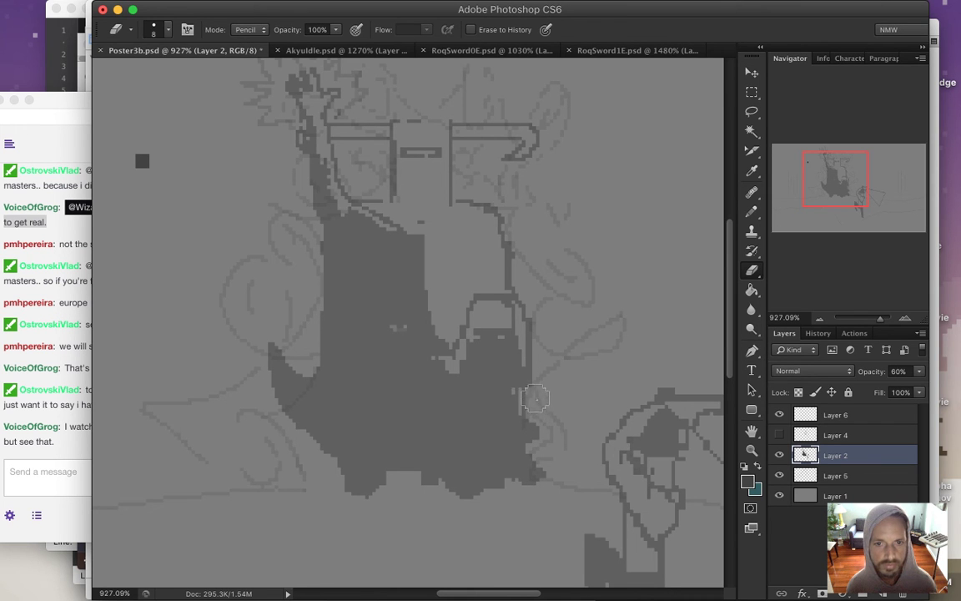
{"action": "scroll", "coordinate": [526, 359], "scroll_direction": "down", "scroll_amount": 1}
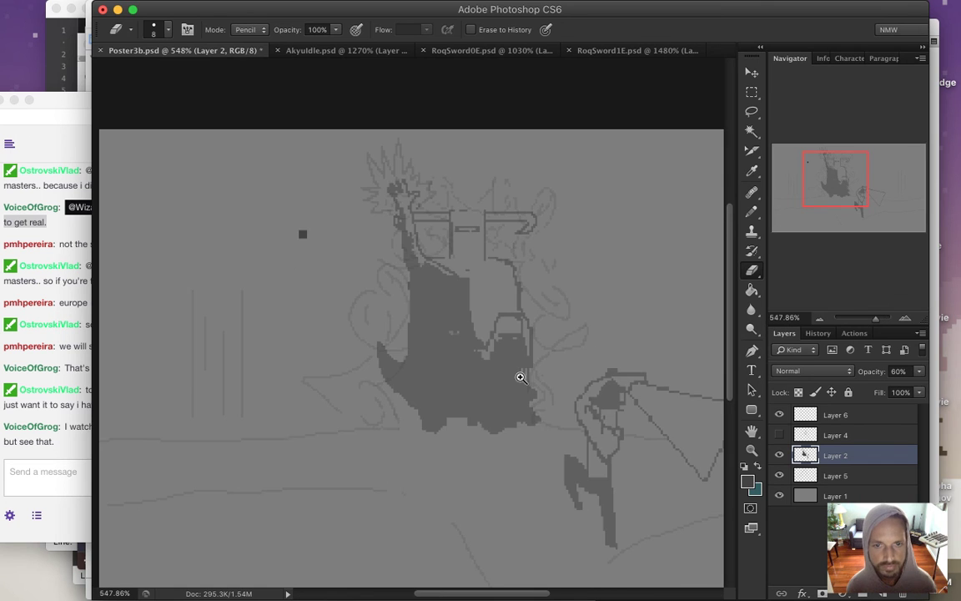
{"action": "scroll", "coordinate": [530, 390], "scroll_direction": "down", "scroll_amount": 1}
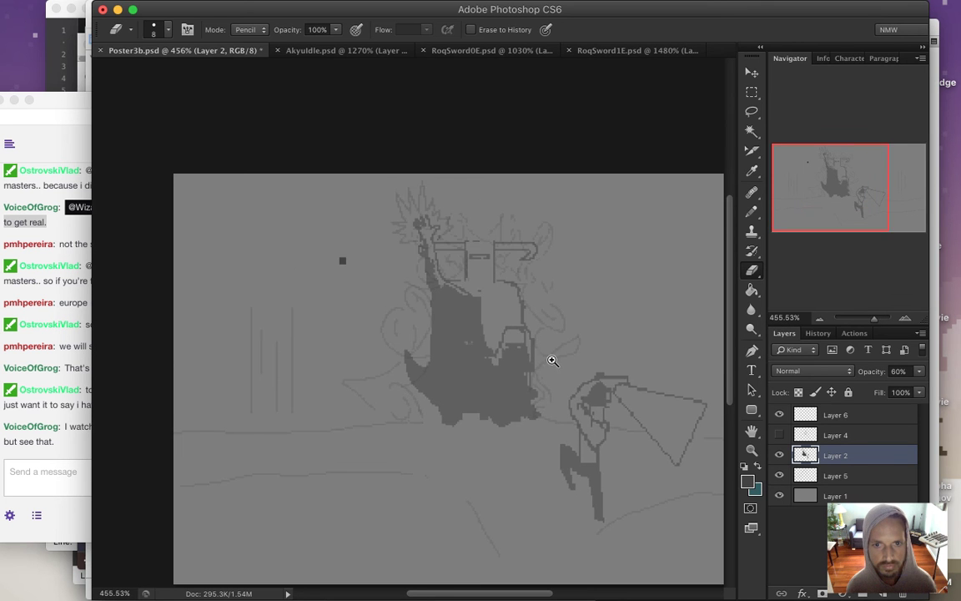
{"action": "scroll", "coordinate": [551, 360], "scroll_direction": "up", "scroll_amount": 1}
{"action": "scroll", "coordinate": [547, 388], "scroll_direction": "down", "scroll_amount": 1}
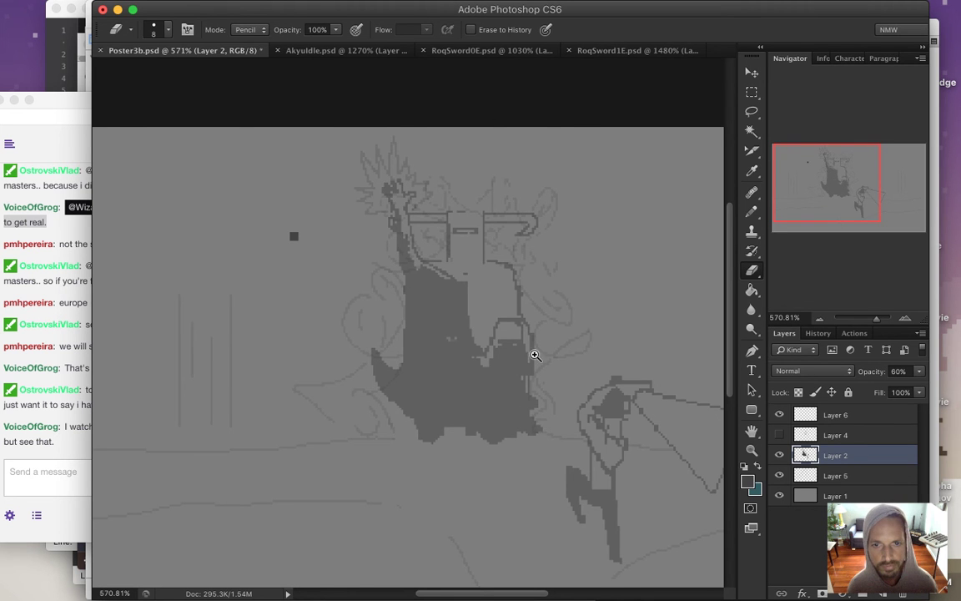
Pencil a small zigzag line above the notch between the cloak's dark front and the arched shape on its right.
{"action": "scroll", "coordinate": [535, 356], "scroll_direction": "up", "scroll_amount": 3}
{"action": "key", "text": "g"}
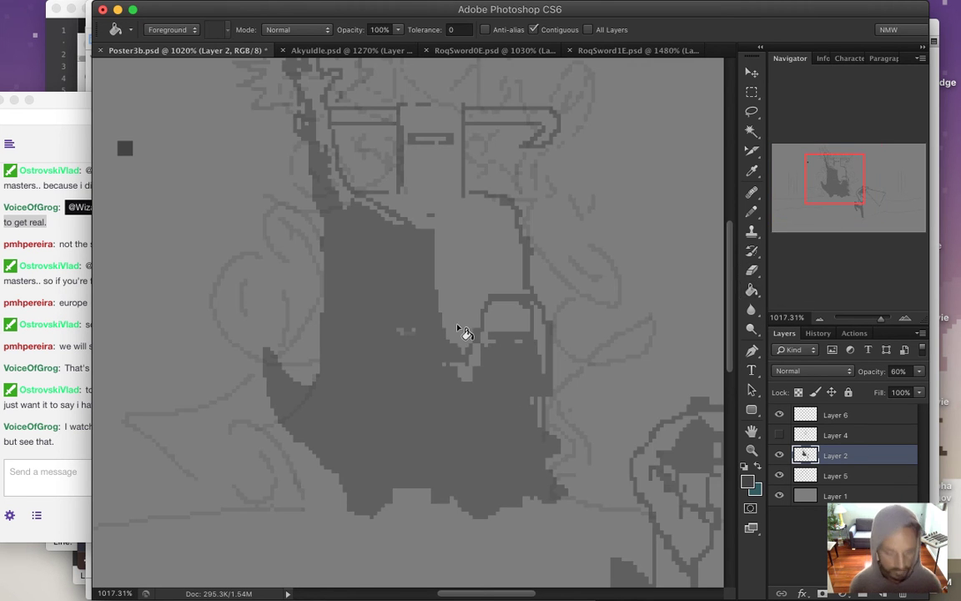
{"action": "key", "text": "b"}
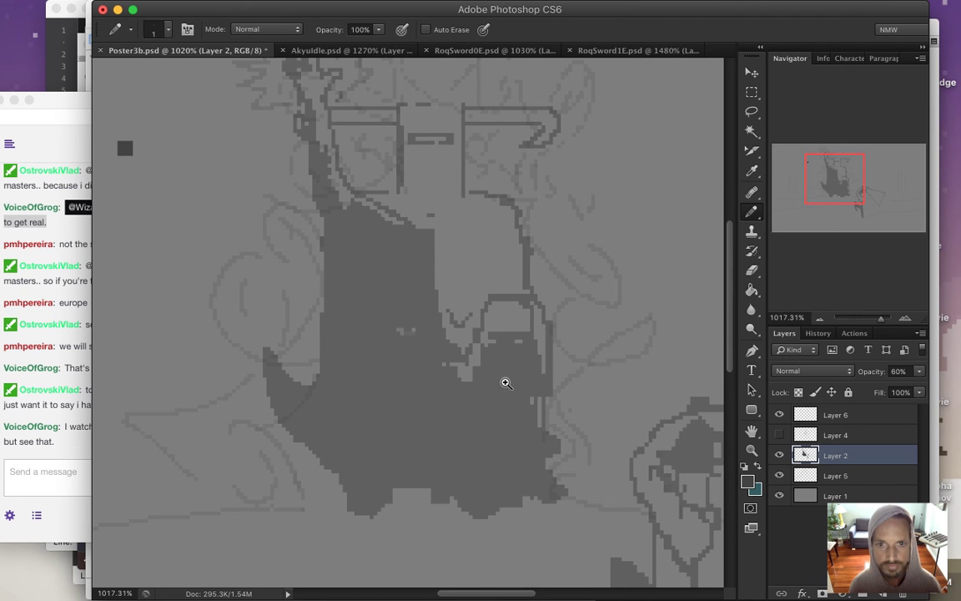
{"action": "scroll", "coordinate": [493, 377], "scroll_direction": "down", "scroll_amount": 2}
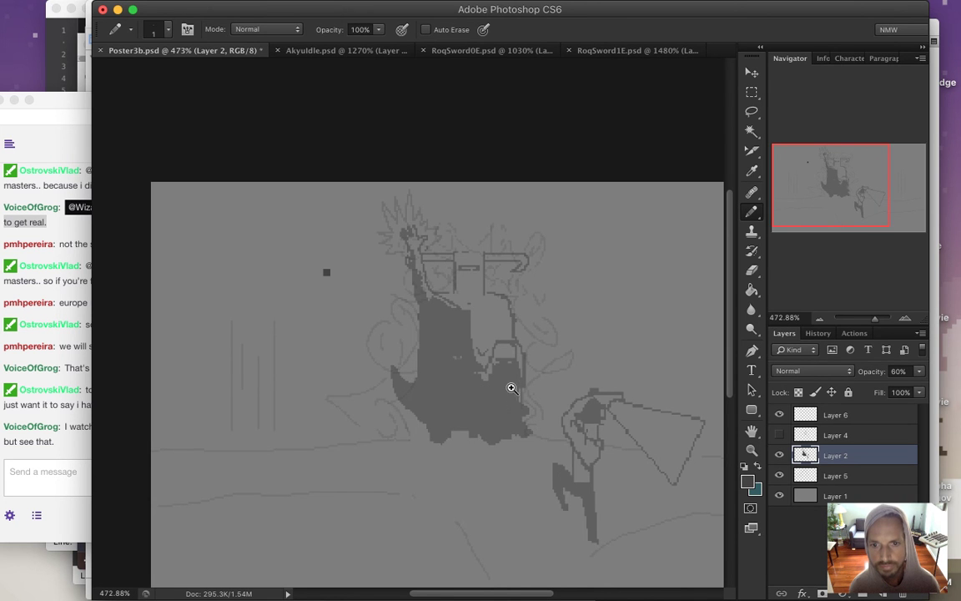
{"action": "scroll", "coordinate": [493, 399], "scroll_direction": "down", "scroll_amount": 3}
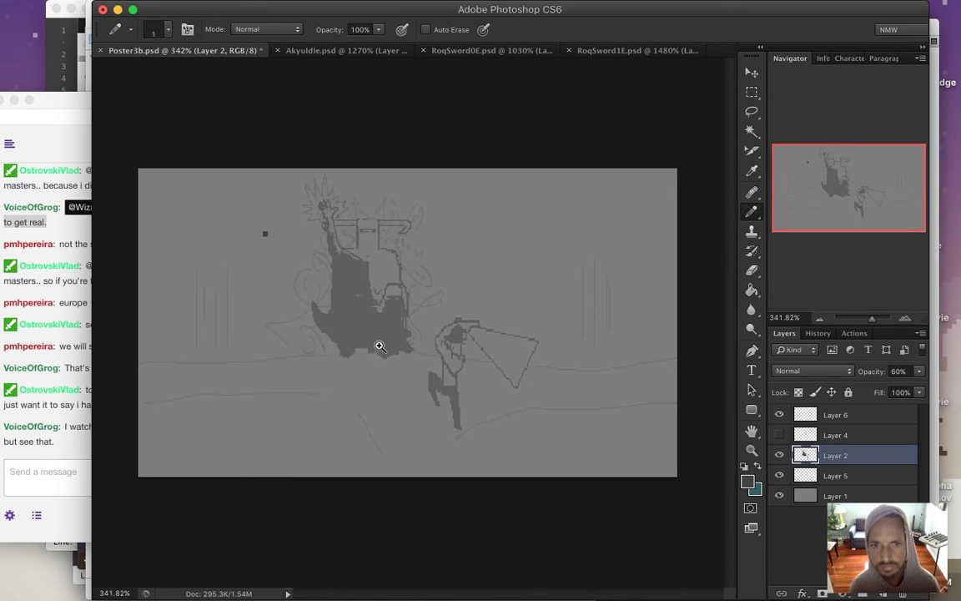
Select the lower left tooth of the cloak's hem with the marquee, move it up slightly, and deselect.
{"action": "left_click_drag", "start_coordinate": [352, 359], "coordinate": [409, 359]}
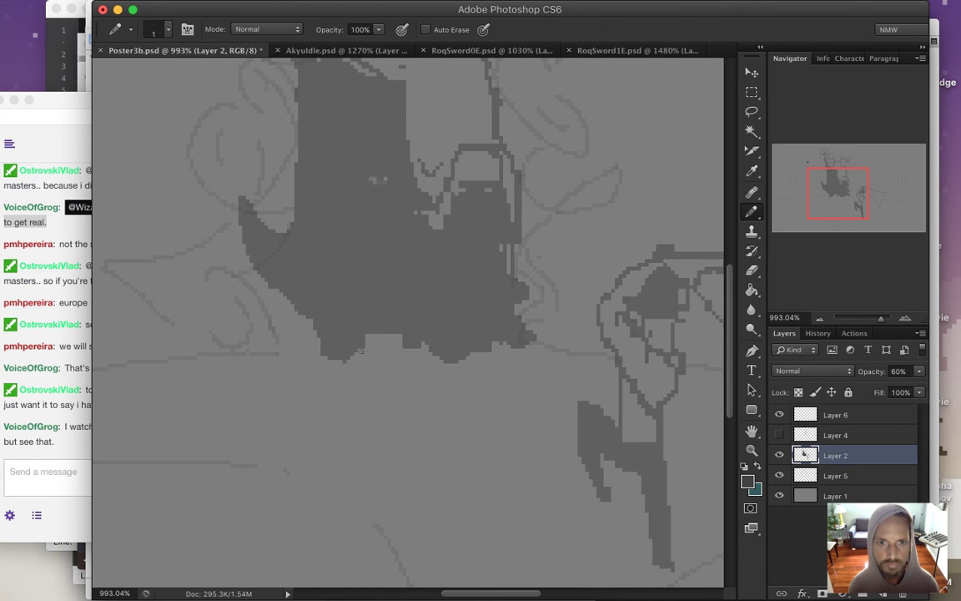
{"action": "key", "text": "m"}
{"action": "mouse_move", "coordinate": [305, 292]}
{"action": "left_mouse_down"}
{"action": "mouse_move", "coordinate": [392, 378]}
{"action": "mouse_move", "coordinate": [364, 322]}
{"action": "mouse_move", "coordinate": [368, 291]}
{"action": "left_mouse_up"}
{"action": "key", "text": "v"}
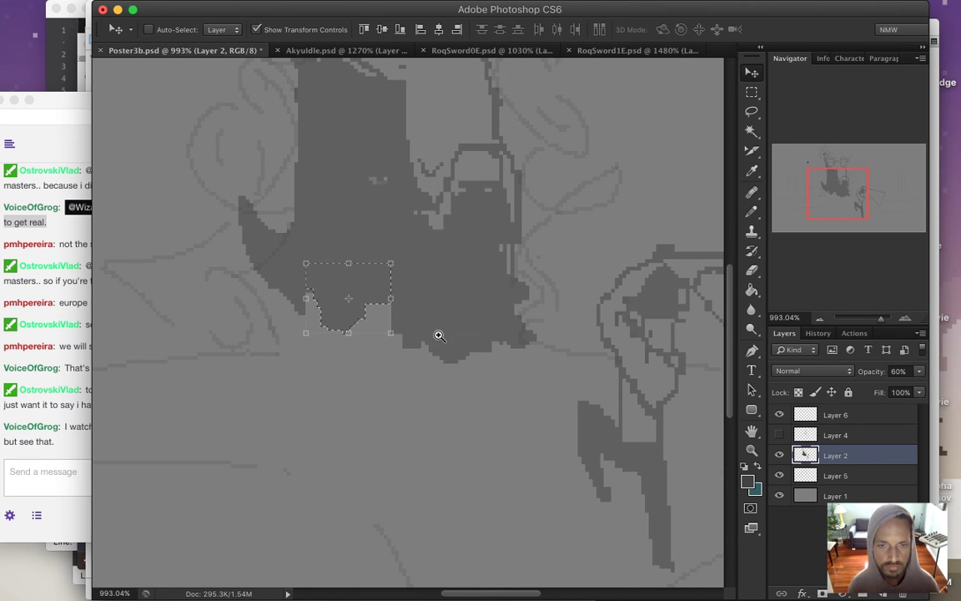
{"action": "scroll", "coordinate": [439, 336], "scroll_direction": "down", "scroll_amount": 6}
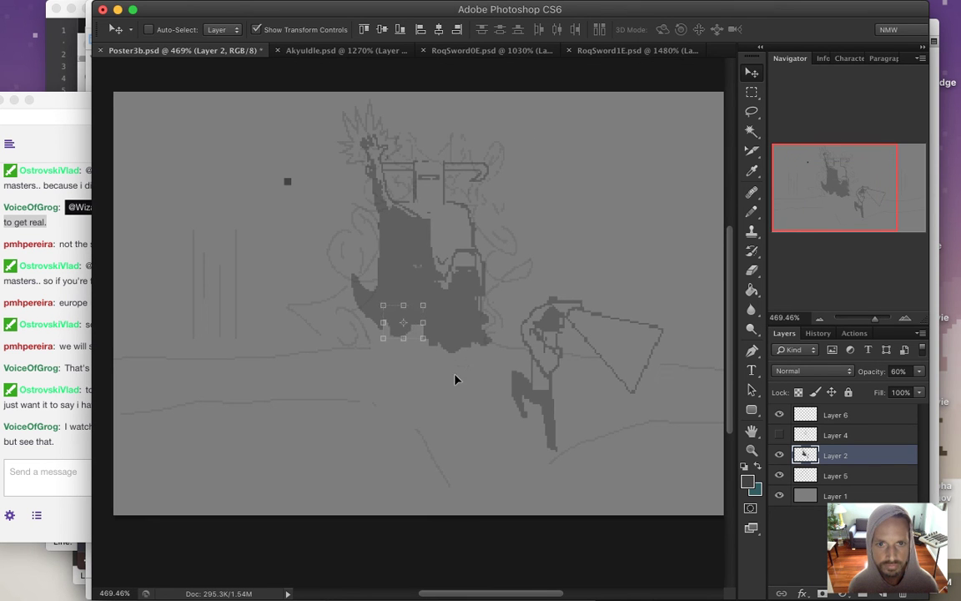
{"action": "key", "text": "super+d"}
Select the middle section of the cloak's hem with the marquee, move it slightly down, and deselect.
{"action": "key", "text": "m"}
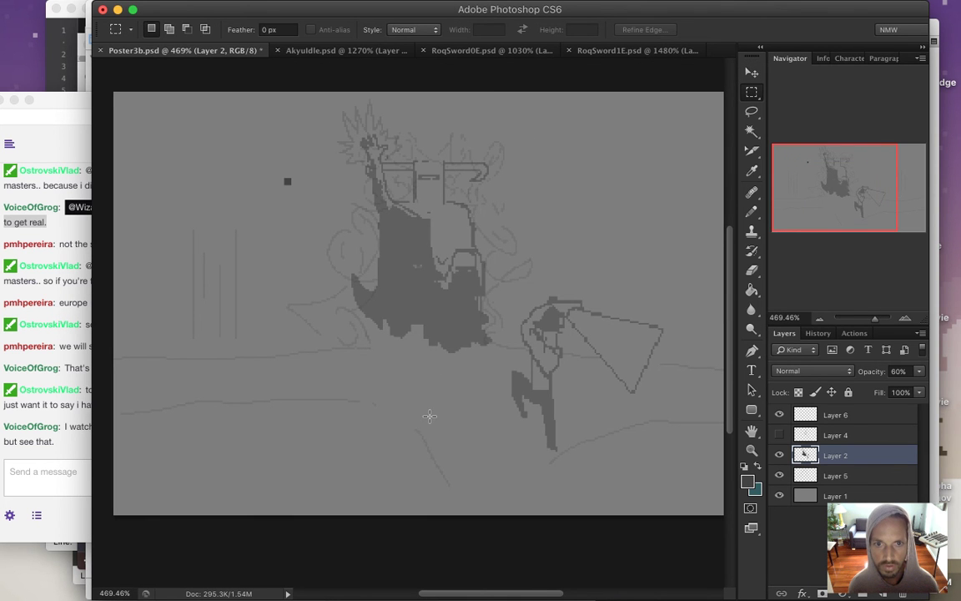
{"action": "mouse_move", "coordinate": [421, 327]}
{"action": "left_mouse_down"}
{"action": "mouse_move", "coordinate": [480, 360]}
{"action": "mouse_move", "coordinate": [457, 367]}
{"action": "mouse_move", "coordinate": [473, 360]}
{"action": "mouse_move", "coordinate": [462, 343]}
{"action": "mouse_move", "coordinate": [458, 350]}
{"action": "left_mouse_up"}
{"action": "key", "text": "v"}
{"action": "key", "text": "ctrl+d"}
Select the figure's faceplate between the horns and narrow it from its left side to 91.30% width, then deselect.
{"action": "key", "text": "m"}
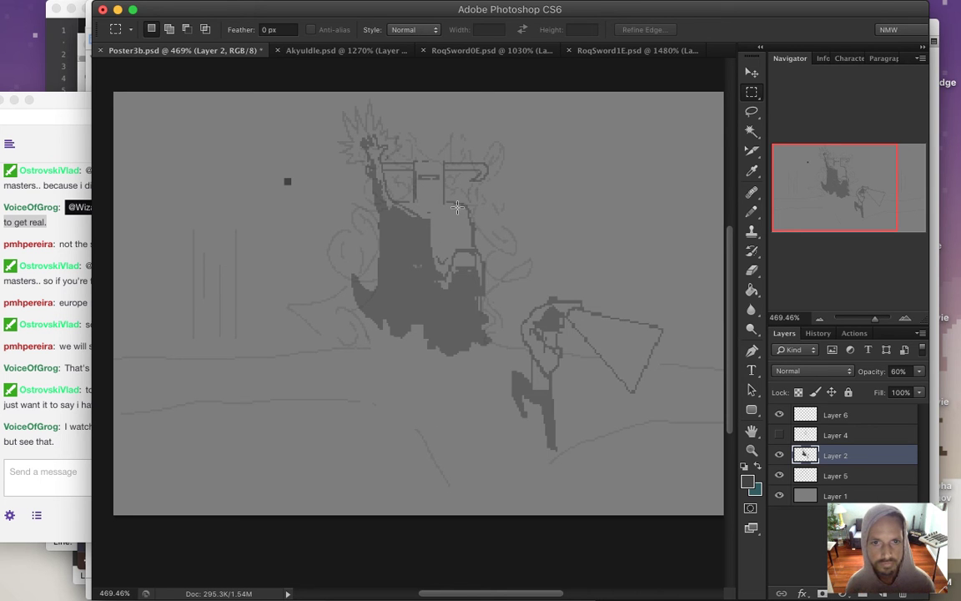
{"action": "left_click_drag", "start_coordinate": [459, 199], "coordinate": [462, 224]}
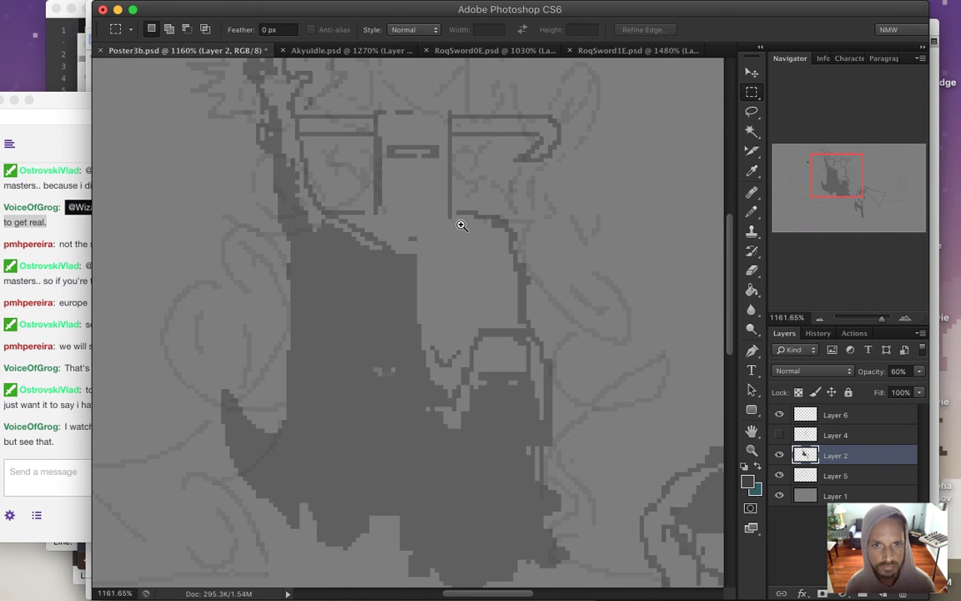
{"action": "left_click_drag", "start_coordinate": [357, 88], "coordinate": [456, 227]}
{"action": "key", "text": "v"}
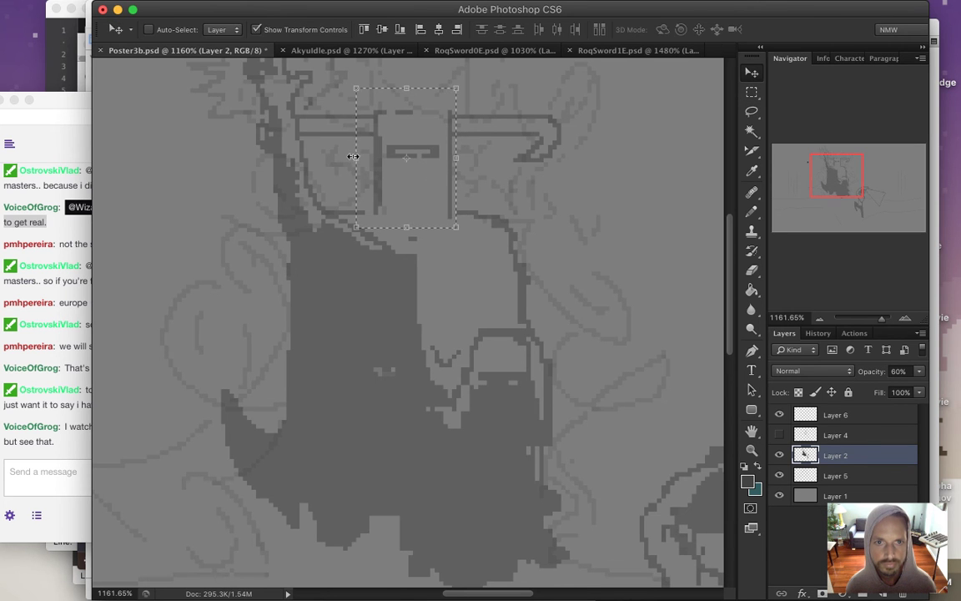
{"action": "key", "text": "ctrl+t"}
{"action": "left_click_drag", "start_coordinate": [356, 157], "coordinate": [364, 157]}
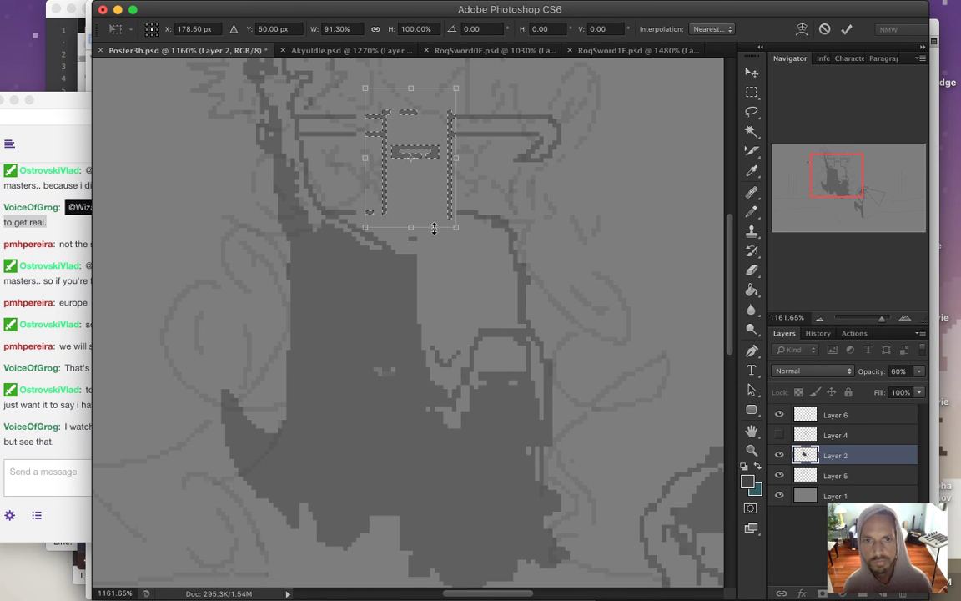
{"action": "key", "text": "Return"}
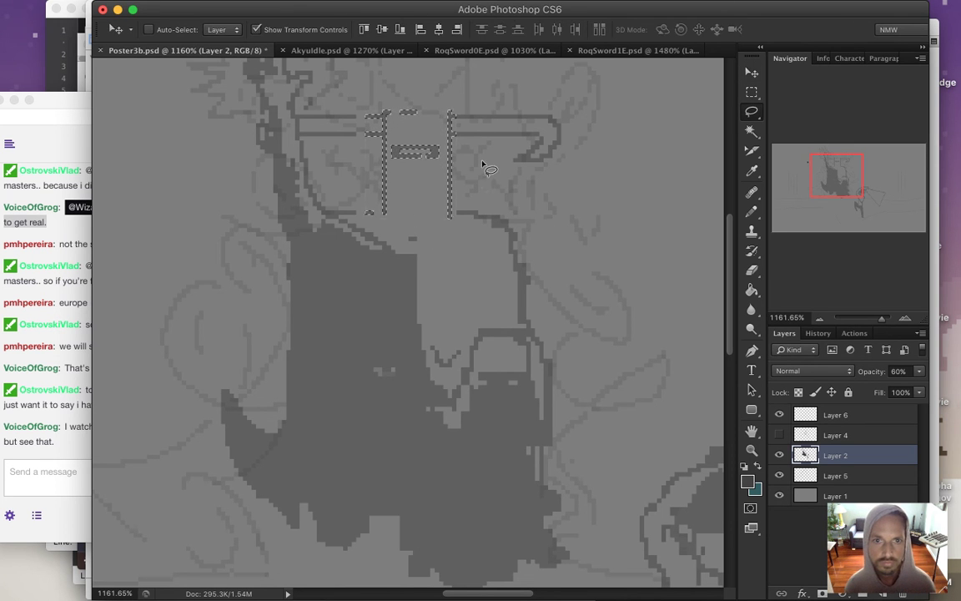
{"action": "key", "text": "l"}
{"action": "key", "text": "ctrl+d"}
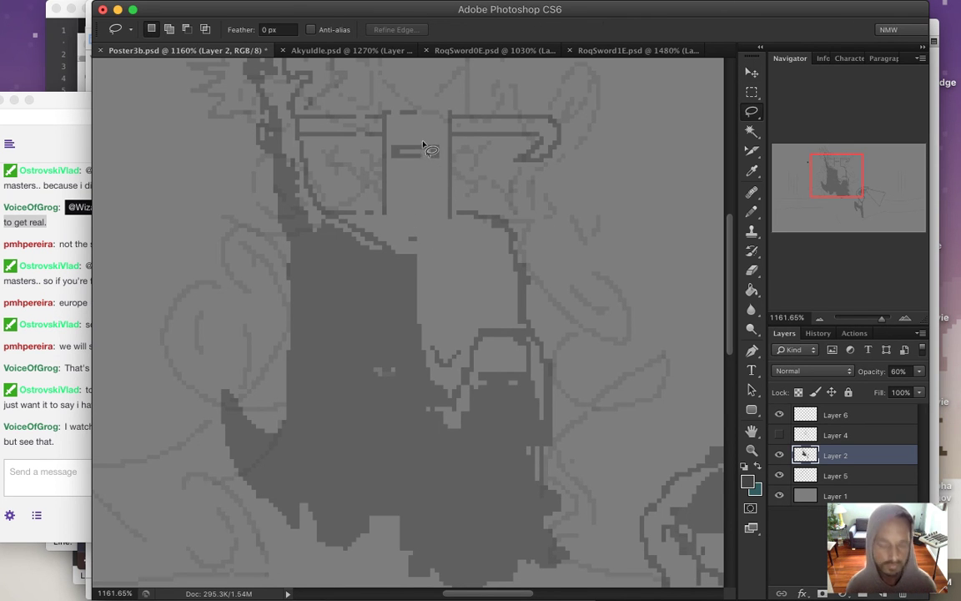
Shorten the faceplate's eye slit by selecting its right part and moving it left, then deselect.
{"action": "key", "text": "m"}
{"action": "left_click_drag", "start_coordinate": [421, 144], "coordinate": [432, 157]}
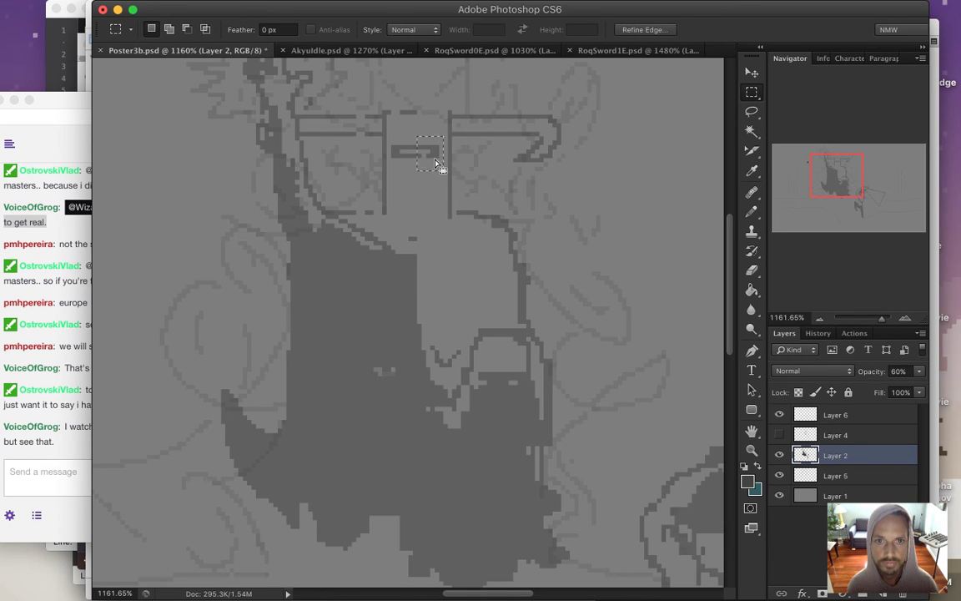
{"action": "key", "text": "v"}
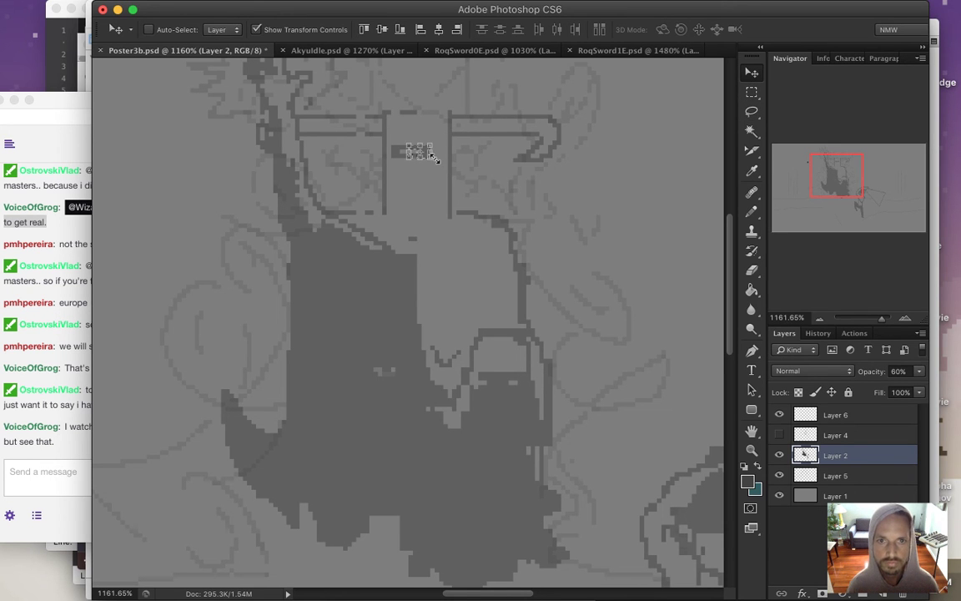
{"action": "key", "text": "ctrl+d"}
Fill the eye slit with the dark swatch colour and extend it to the faceplate's left edge.
{"action": "key", "text": "b"}
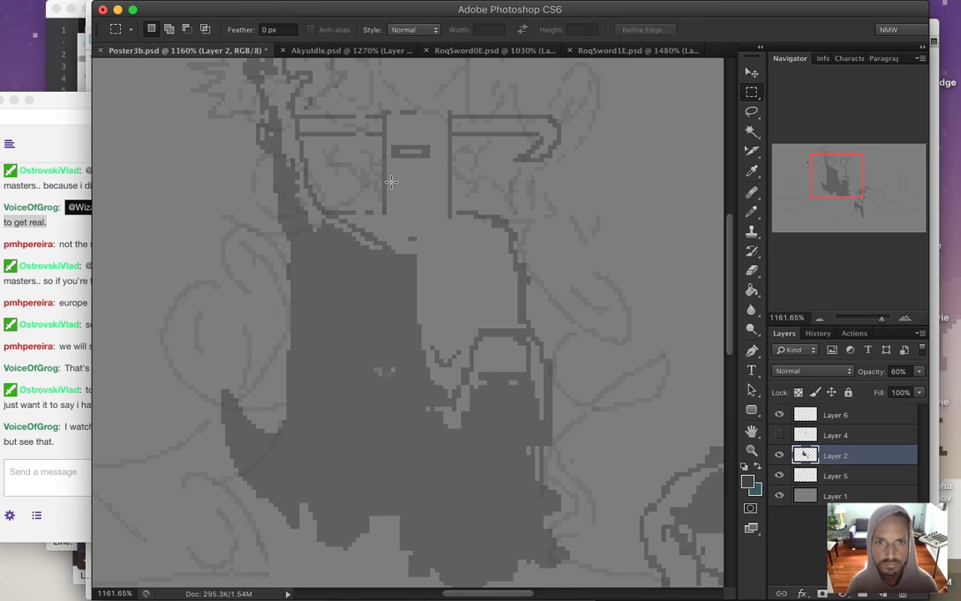
{"action": "key", "text": "i"}
{"action": "key", "text": "b"}
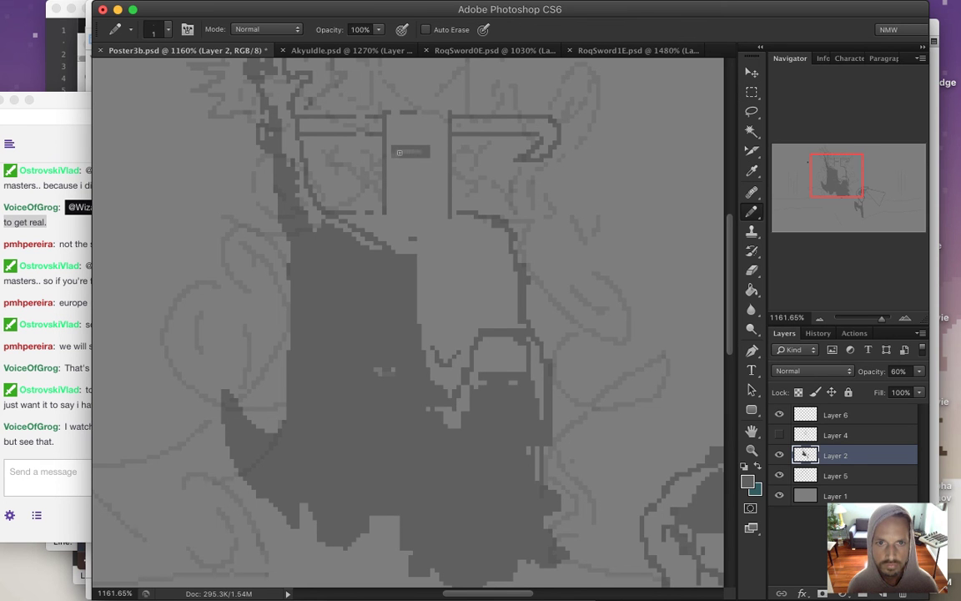
{"action": "scroll", "coordinate": [420, 195], "scroll_direction": "up", "scroll_amount": 3}
{"action": "scroll", "coordinate": [419, 195], "scroll_direction": "left", "scroll_amount": 4}
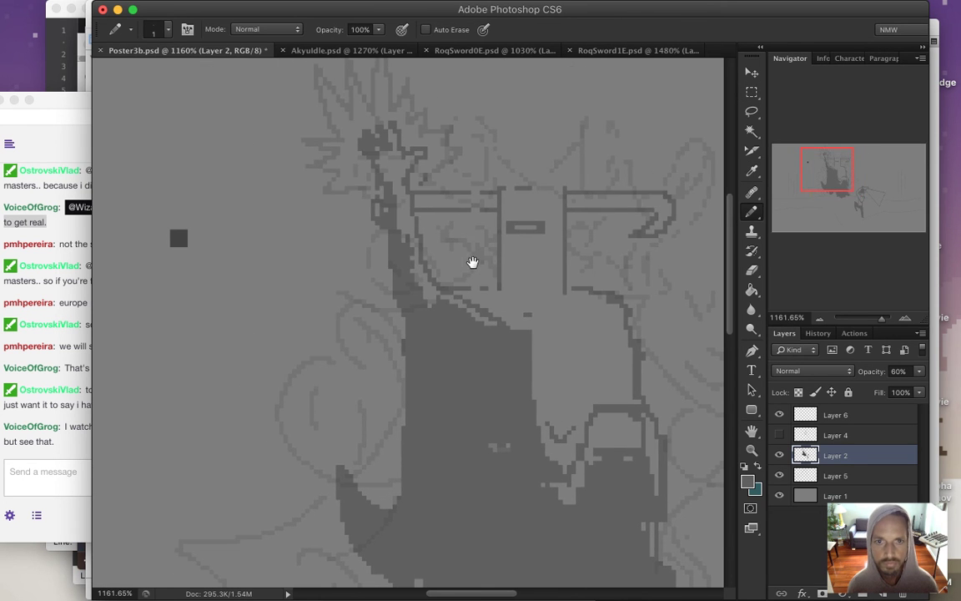
{"action": "key", "text": "i"}
{"action": "left_click", "coordinate": [177, 232]}
{"action": "key", "text": "b"}
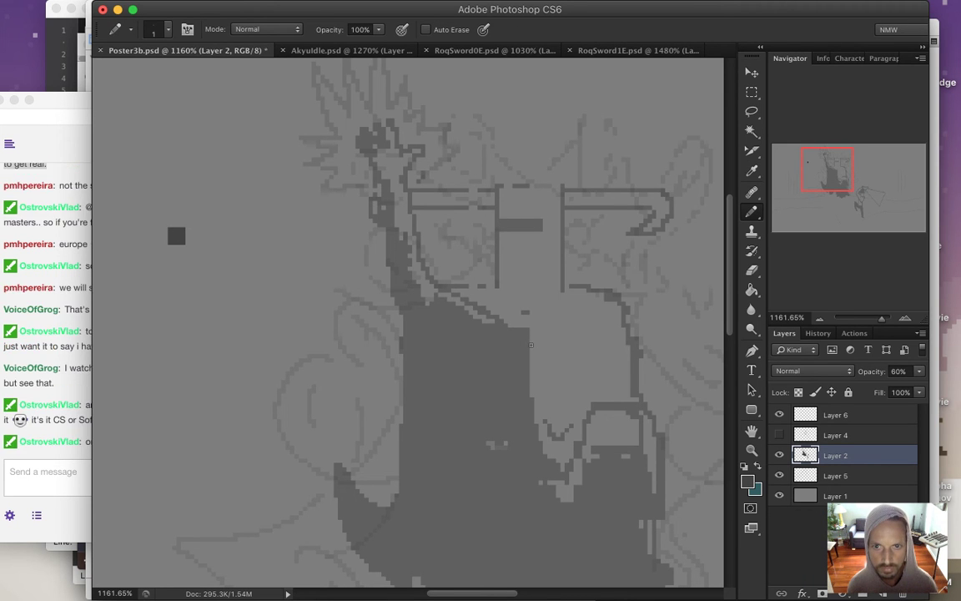
Redraw the left horn's outer end as a hooked, downward-curving tip in the swatch colour, erasing the old corner pixels.
{"action": "key", "text": "e"}
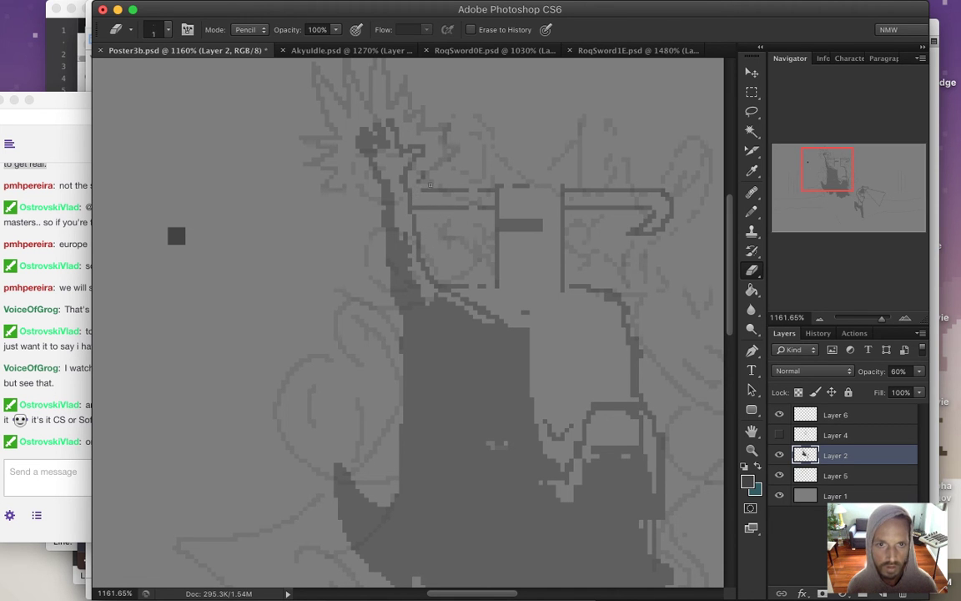
{"action": "key", "text": "i"}
{"action": "left_click", "coordinate": [159, 212]}
{"action": "key", "text": "b"}
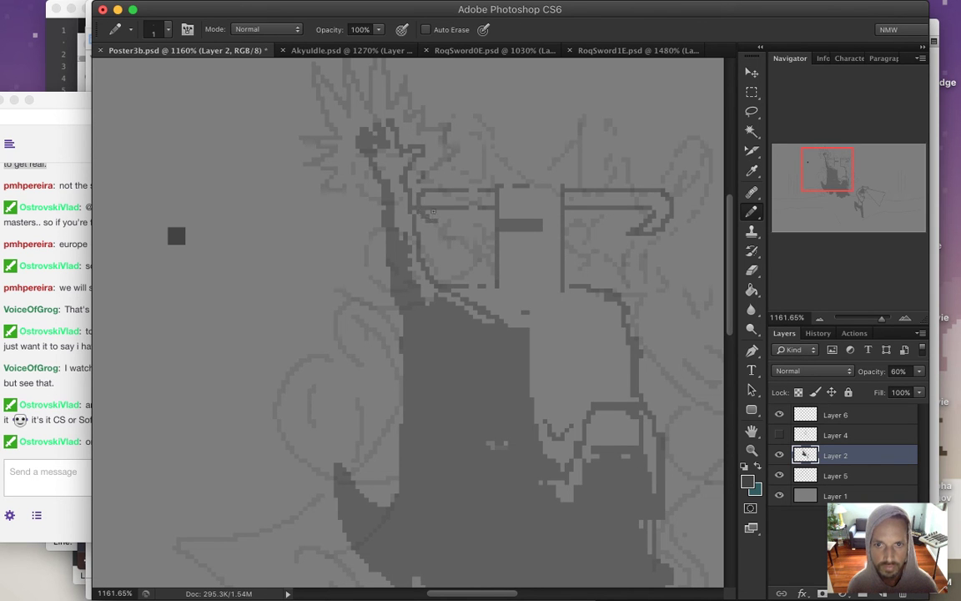
{"action": "key", "text": "e"}
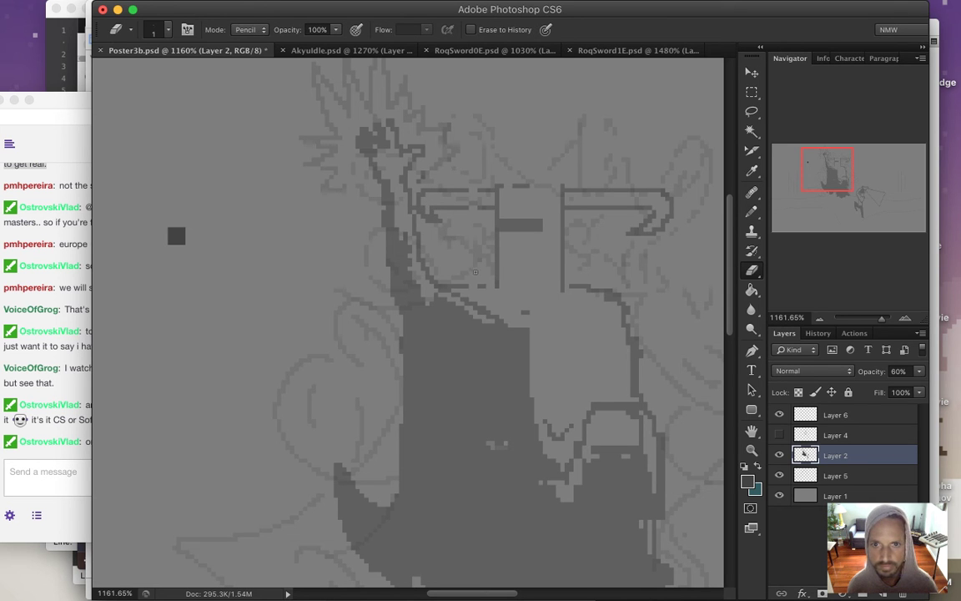
{"action": "key", "text": "b"}
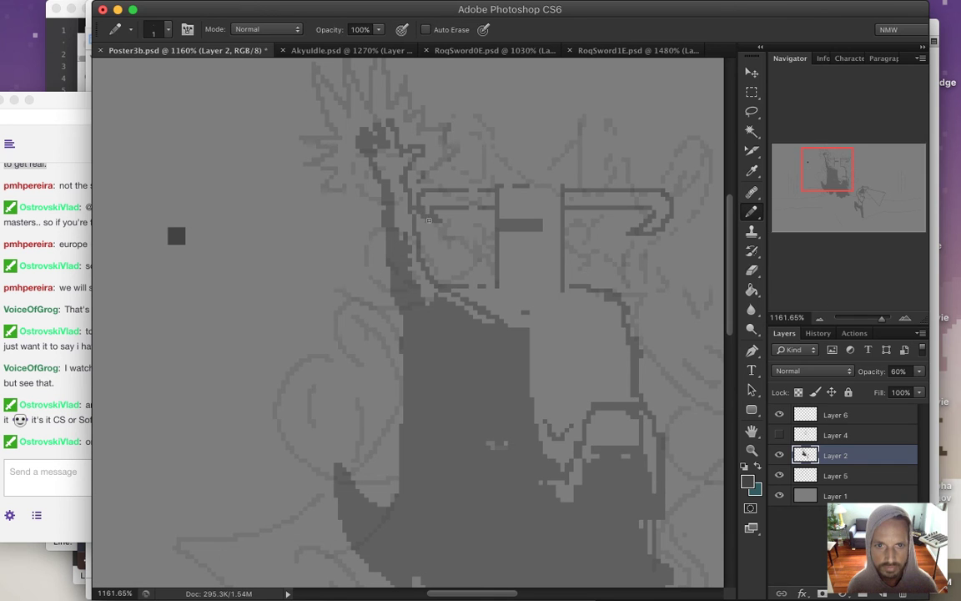
{"action": "key", "text": "e"}
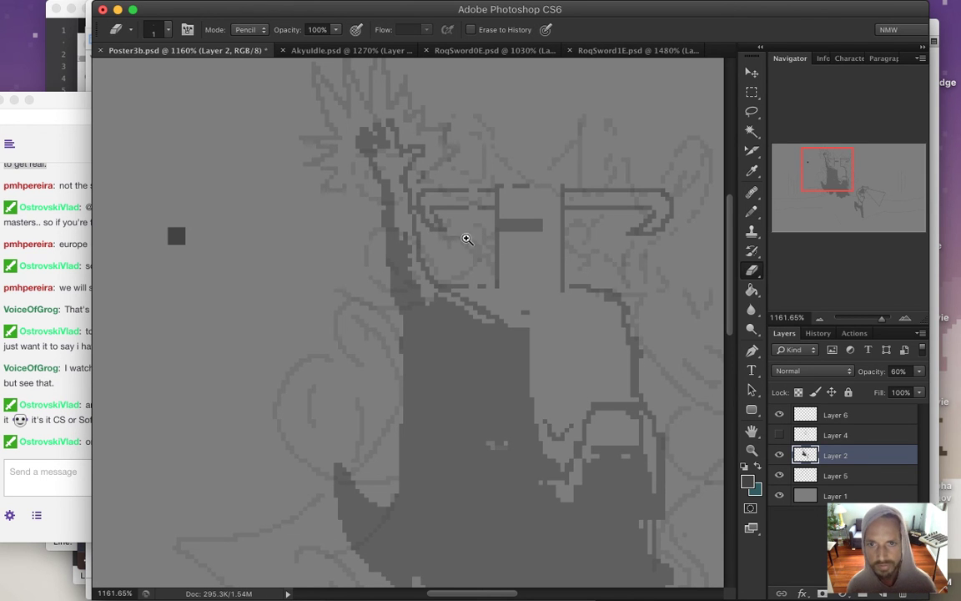
{"action": "scroll", "coordinate": [479, 236], "scroll_direction": "down", "scroll_amount": 2}
{"action": "scroll", "coordinate": [479, 265], "scroll_direction": "down", "scroll_amount": 2}
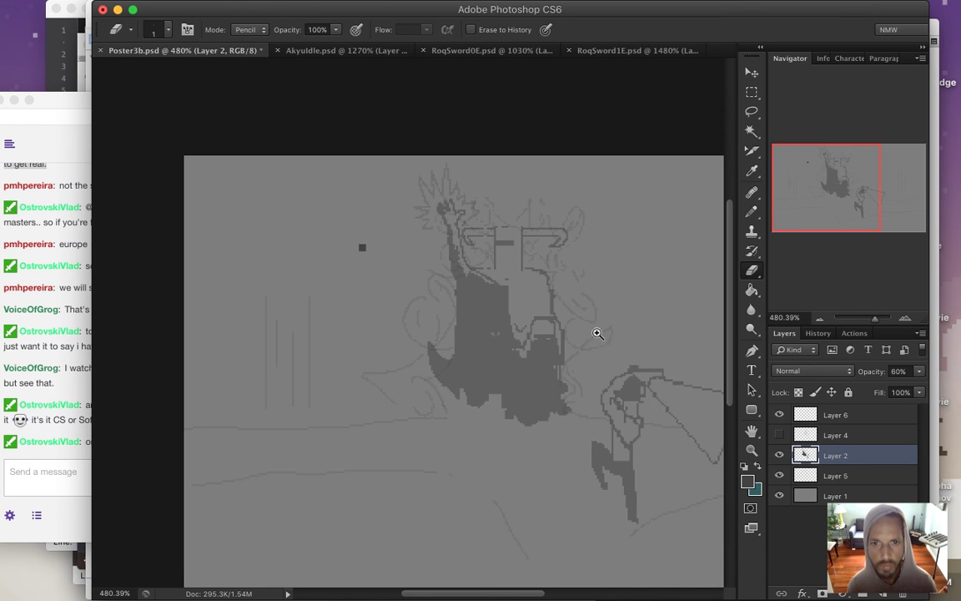
Select the running figure with the Lasso on Layer 2, move it slightly up and to the right, and deselect.
{"action": "scroll", "coordinate": [652, 435], "scroll_direction": "down", "scroll_amount": 1}
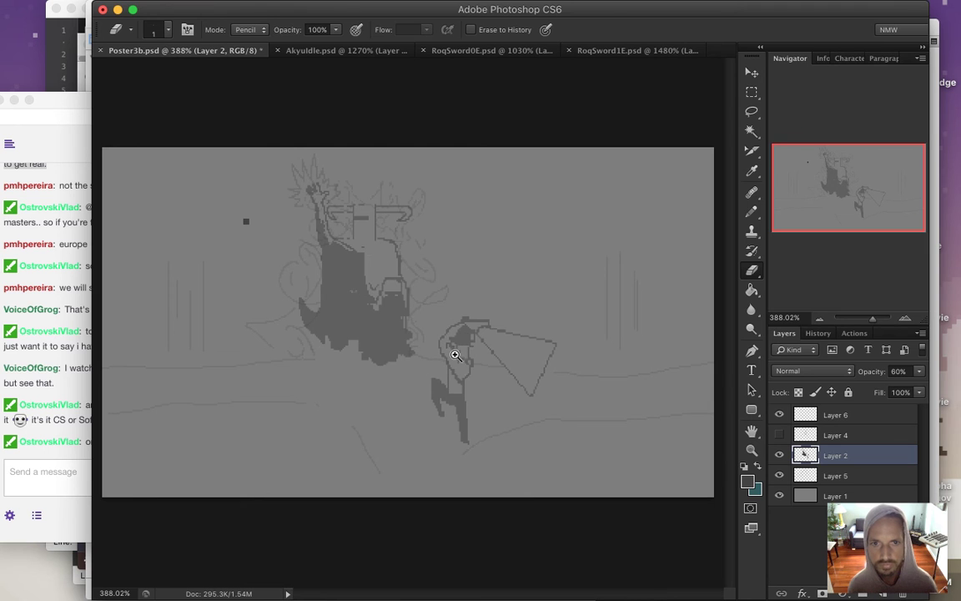
{"action": "key", "text": "l"}
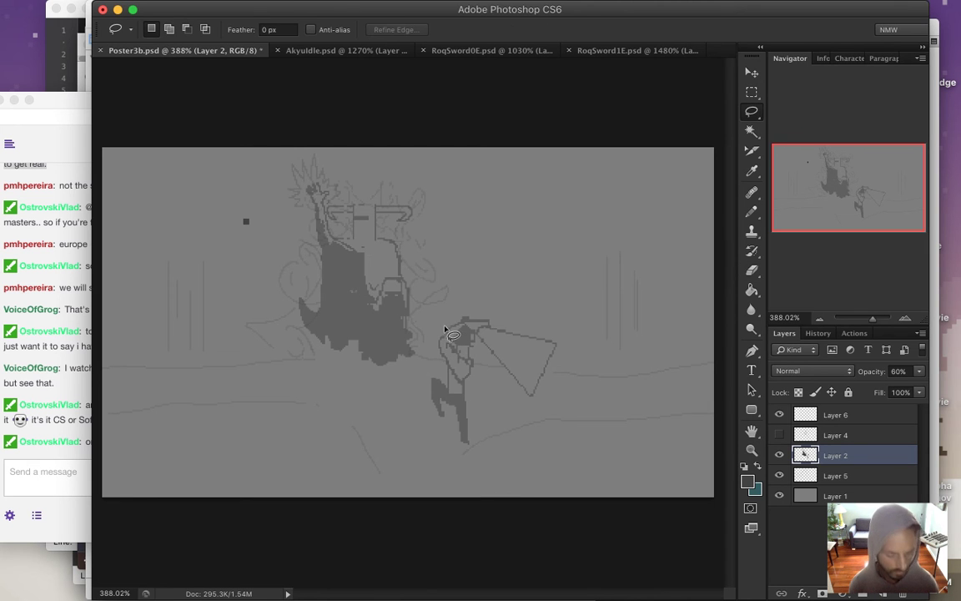
{"action": "mouse_move", "coordinate": [459, 302]}
{"action": "left_mouse_down"}
{"action": "mouse_move", "coordinate": [433, 333]}
{"action": "mouse_move", "coordinate": [425, 395]}
{"action": "mouse_move", "coordinate": [446, 447]}
{"action": "mouse_move", "coordinate": [500, 459]}
{"action": "mouse_move", "coordinate": [518, 419]}
{"action": "mouse_move", "coordinate": [547, 405]}
{"action": "mouse_move", "coordinate": [568, 344]}
{"action": "mouse_move", "coordinate": [504, 300]}
{"action": "mouse_move", "coordinate": [463, 309]}
{"action": "left_mouse_up"}
{"action": "key", "text": "v"}
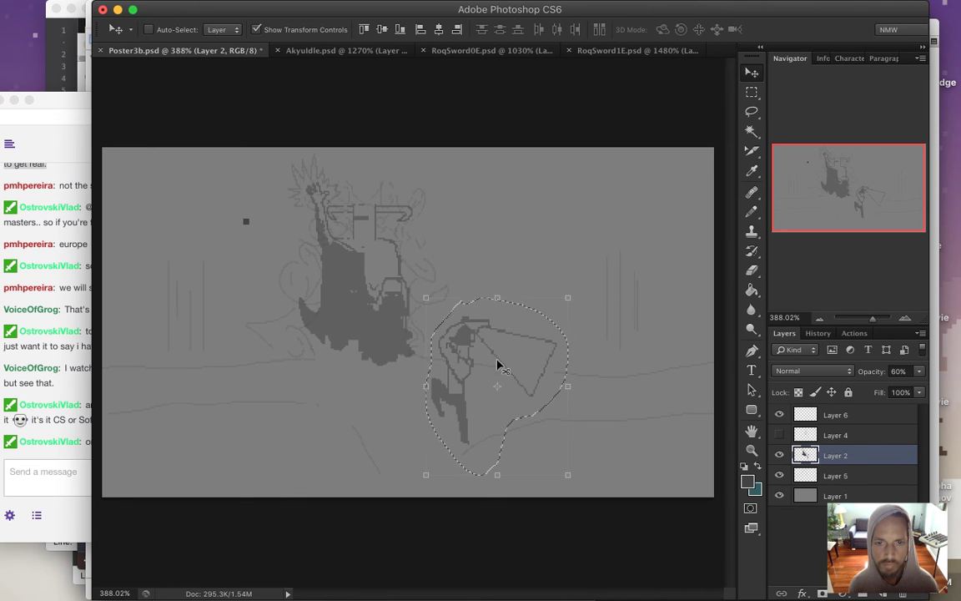
{"action": "mouse_move", "coordinate": [499, 348]}
{"action": "left_mouse_down"}
{"action": "mouse_move", "coordinate": [517, 322]}
{"action": "mouse_move", "coordinate": [510, 324]}
{"action": "left_mouse_up"}
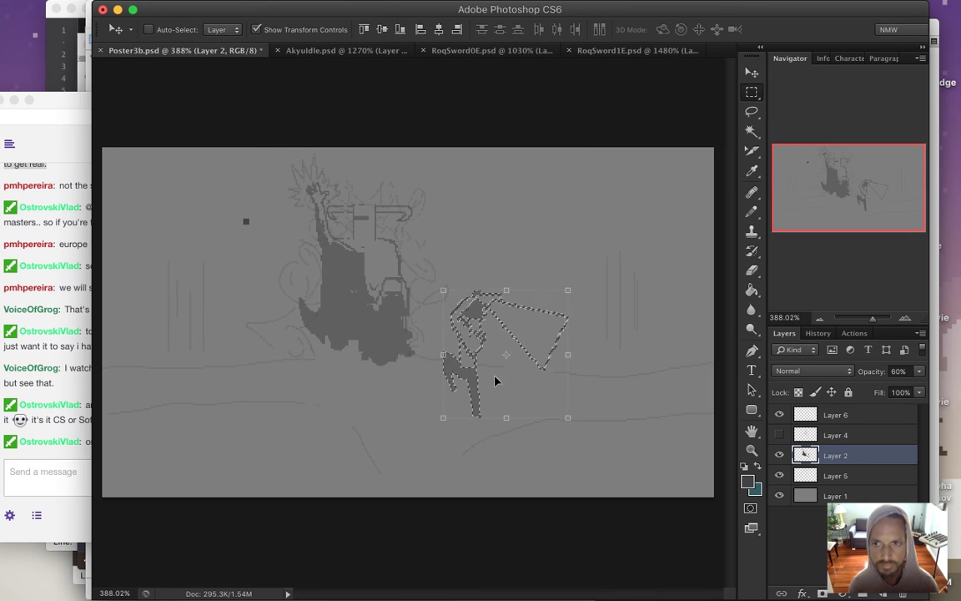
{"action": "key", "text": "m"}
{"action": "left_click", "coordinate": [544, 391]}
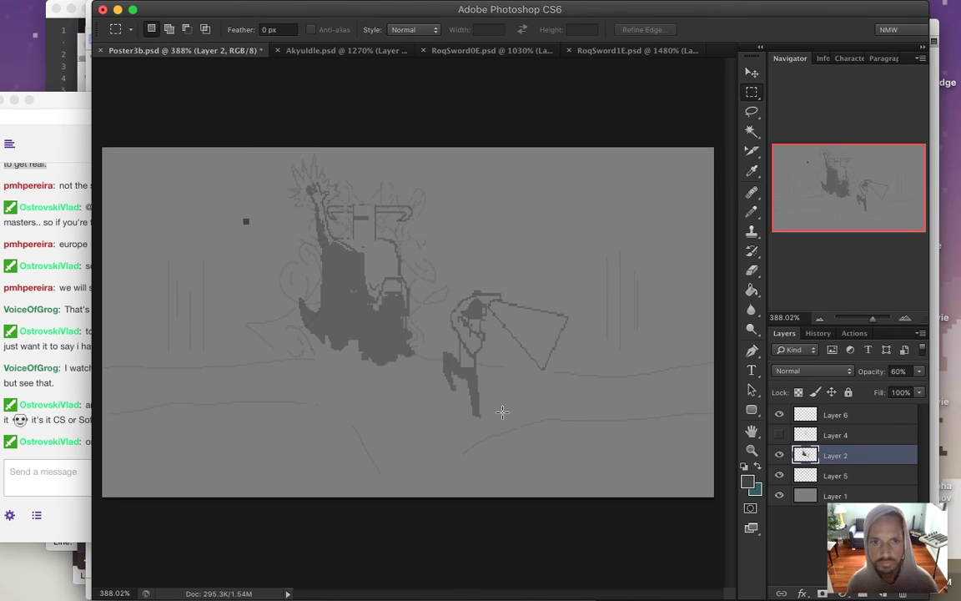
Move the whole Layer 2 artwork slightly down and to the right on the canvas.
{"action": "scroll", "coordinate": [452, 427], "scroll_direction": "down", "scroll_amount": 3}
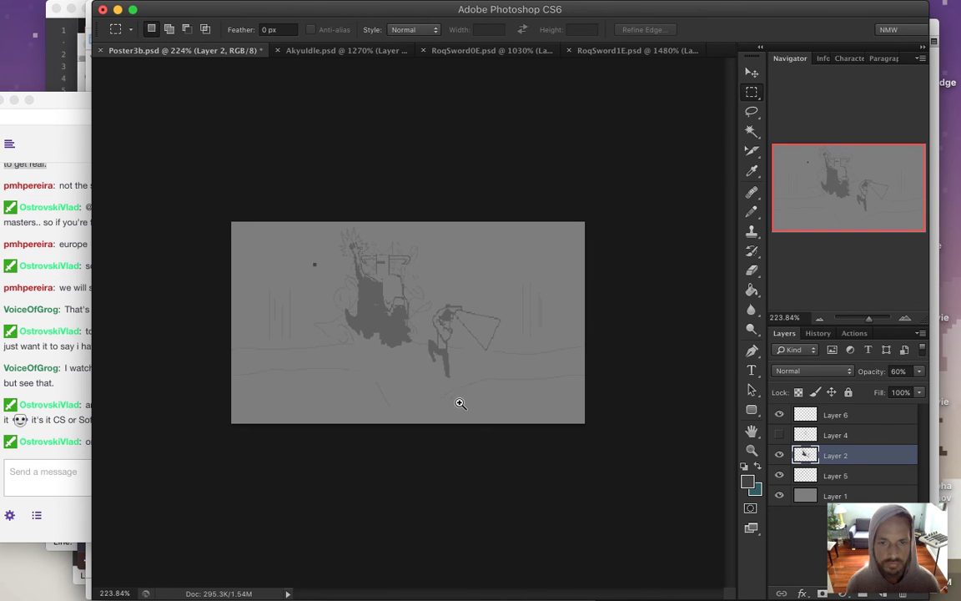
{"action": "scroll", "coordinate": [463, 402], "scroll_direction": "up", "scroll_amount": 2}
{"action": "key", "text": "v"}
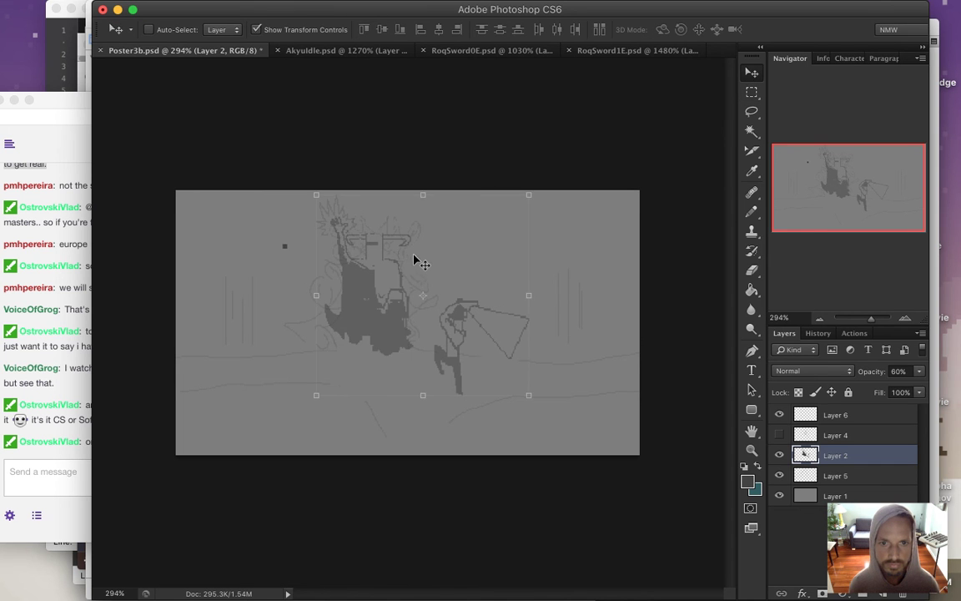
{"action": "left_click_drag", "start_coordinate": [407, 265], "coordinate": [412, 276]}
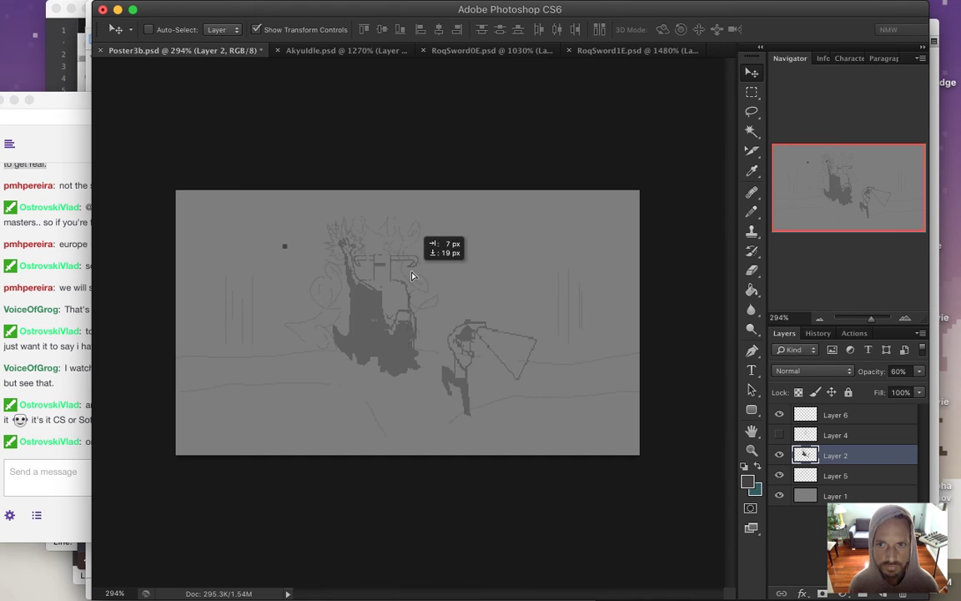
{"action": "left_click_drag", "start_coordinate": [411, 276], "coordinate": [415, 269]}
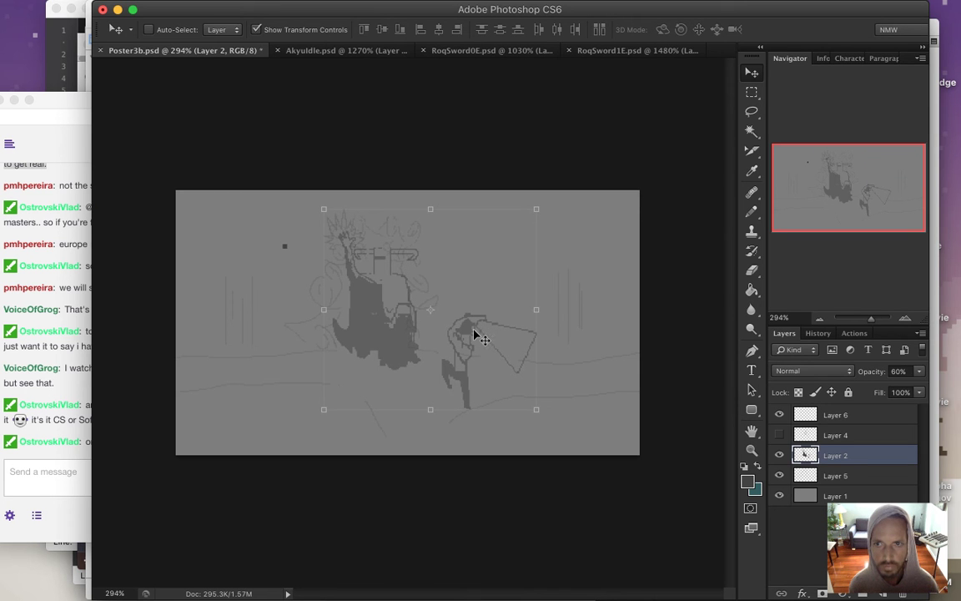
{"action": "key", "text": "m"}
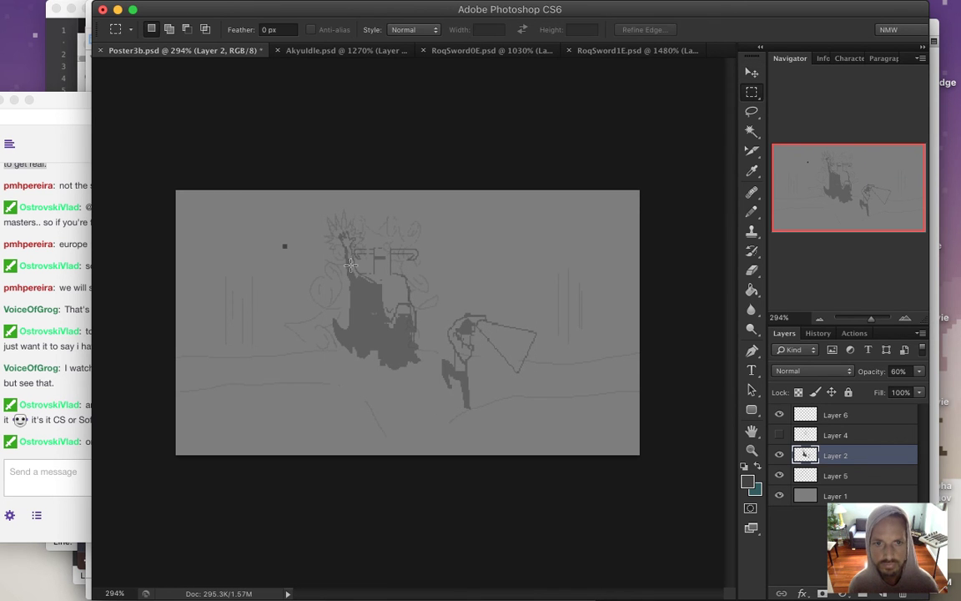
{"action": "left_click_drag", "start_coordinate": [364, 257], "coordinate": [390, 305]}
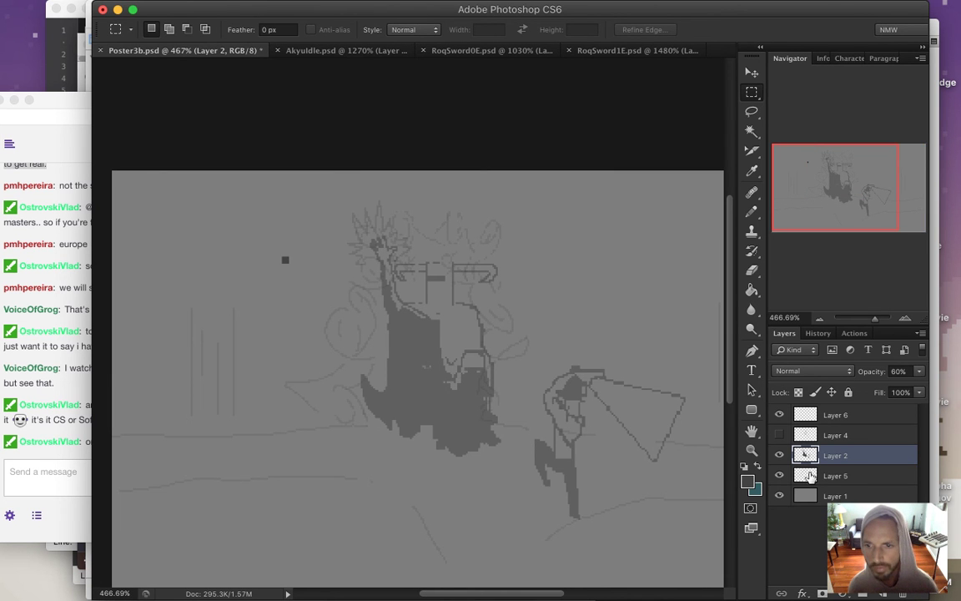
Make Layer 5 active and ready the Eraser for it.
{"action": "left_click", "coordinate": [835, 476]}
{"action": "key", "text": "b"}
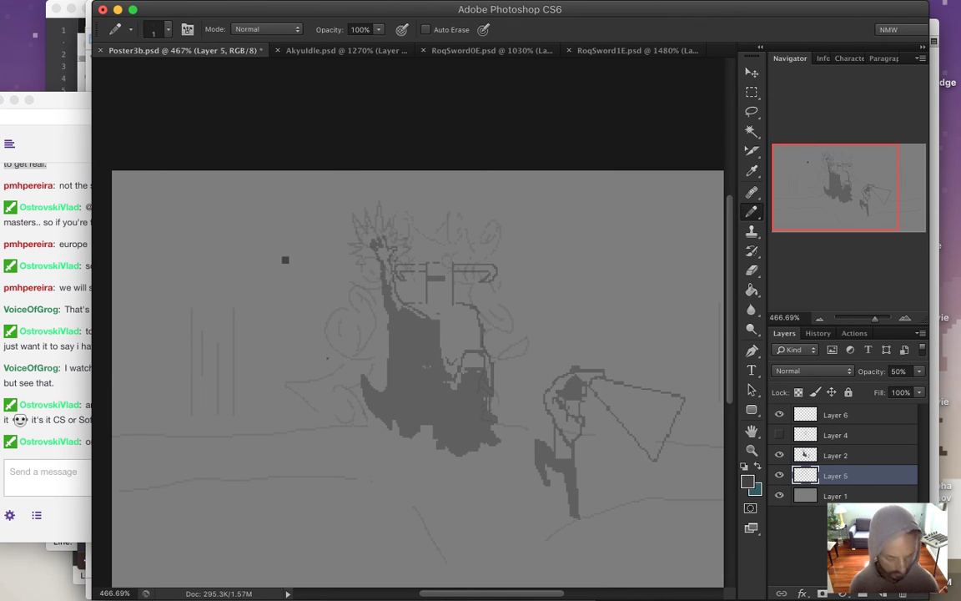
{"action": "key", "text": "e"}
Switch to the Twitch chat window and read the latest messages.
{"action": "left_click", "coordinate": [87, 377]}
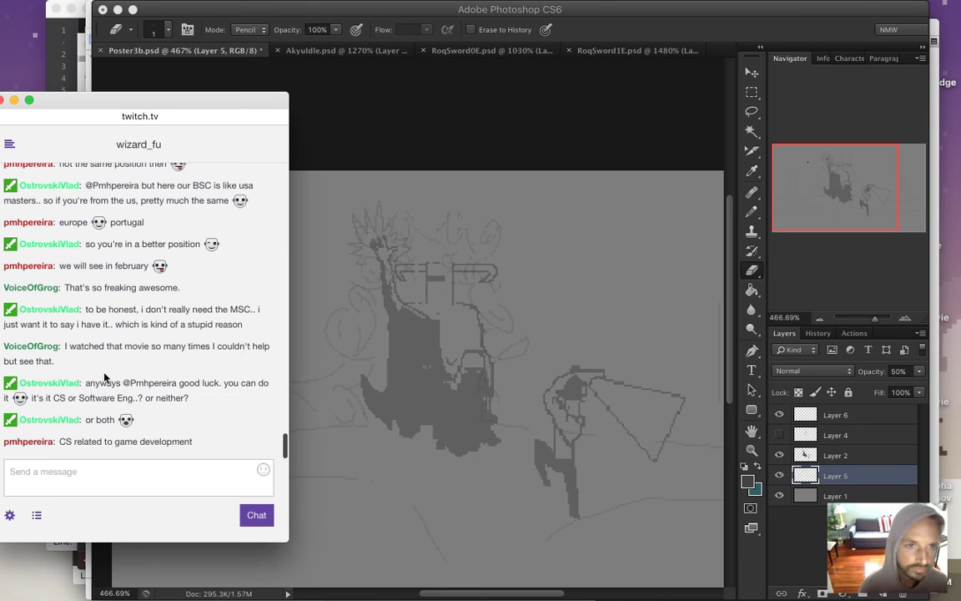
{"action": "left_click_drag", "start_coordinate": [108, 323], "coordinate": [190, 431]}
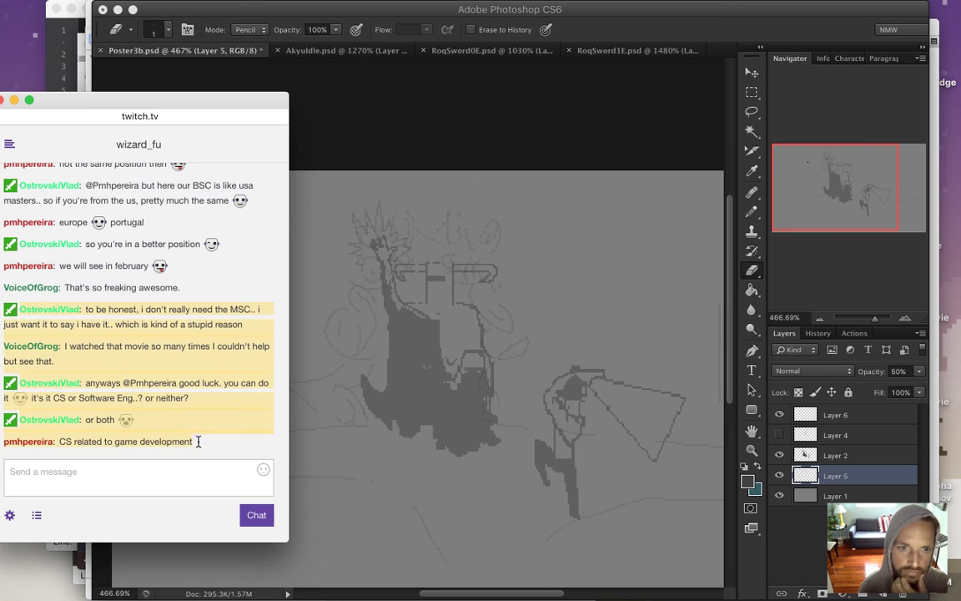
{"action": "left_click", "coordinate": [212, 431]}
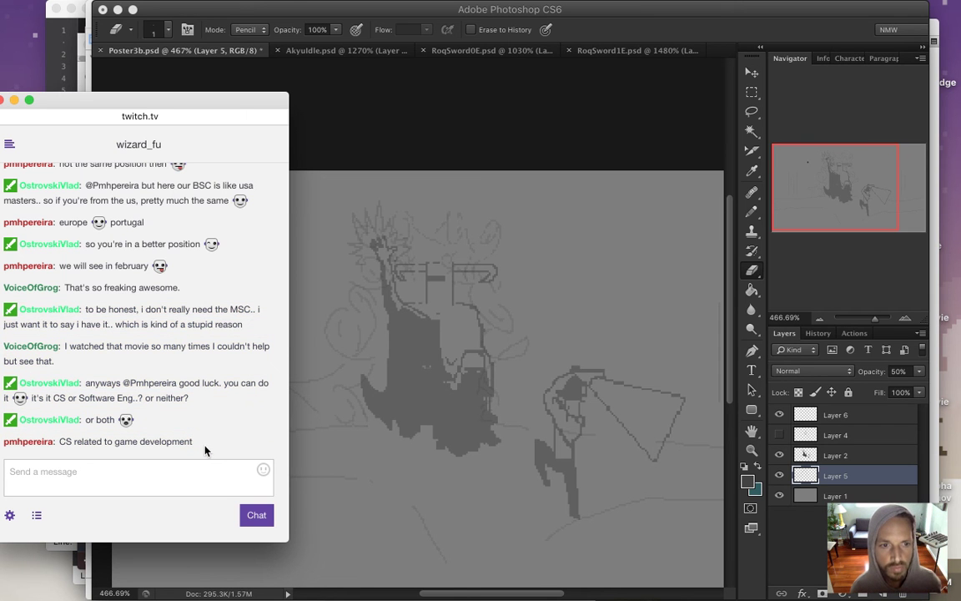
Switch back to Photoshop and erase the curling wisps around the horned figure on Layer 5 with a 9 px eraser.
{"action": "left_click", "coordinate": [586, 100]}
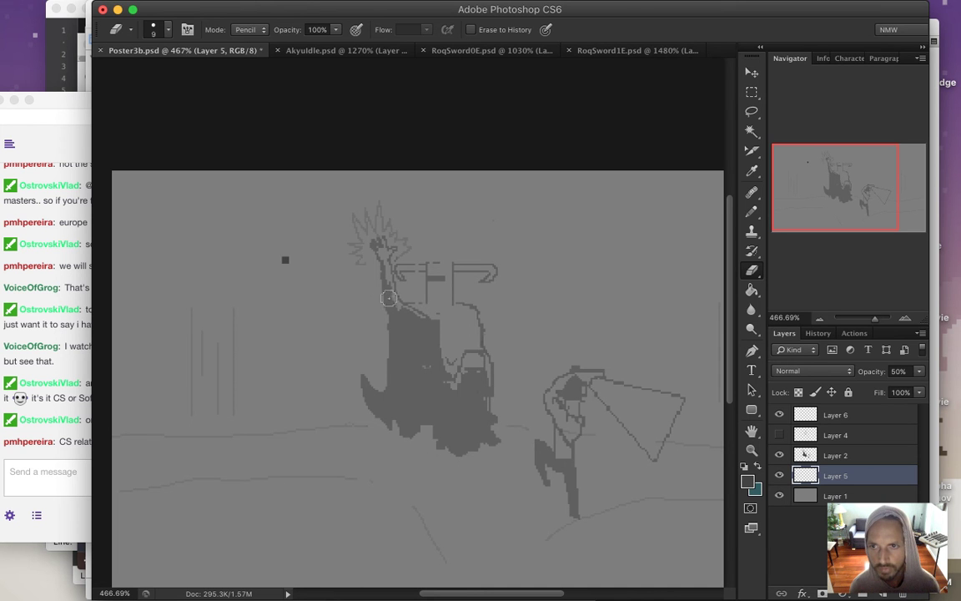
Erase the spiky burst around the raised hand on Layer 2, reduce the eraser to 5 px, and save the file.
{"action": "left_click", "coordinate": [359, 246], "text": "super"}
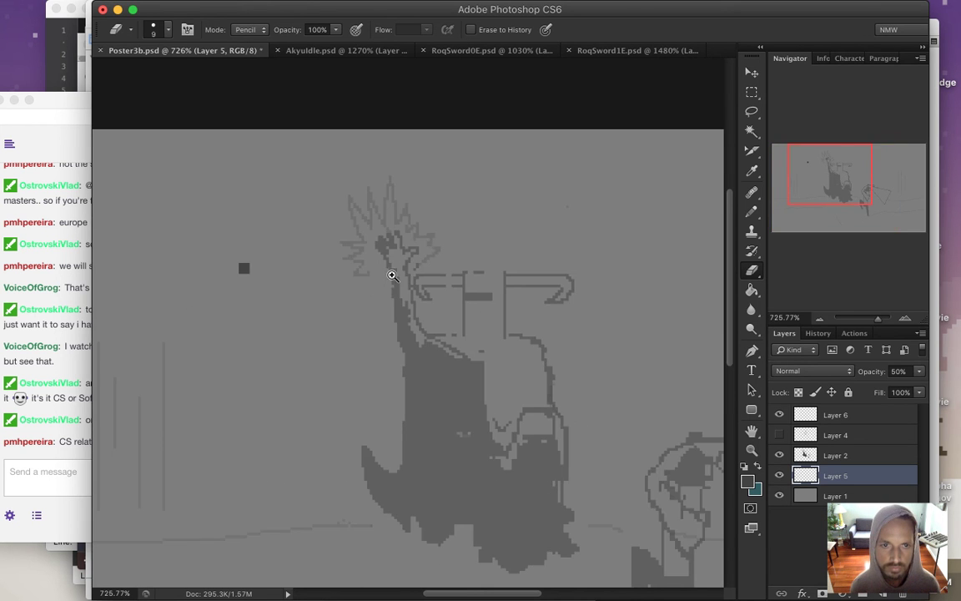
{"action": "left_click", "coordinate": [397, 288], "text": "super"}
{"action": "key", "text": "i"}
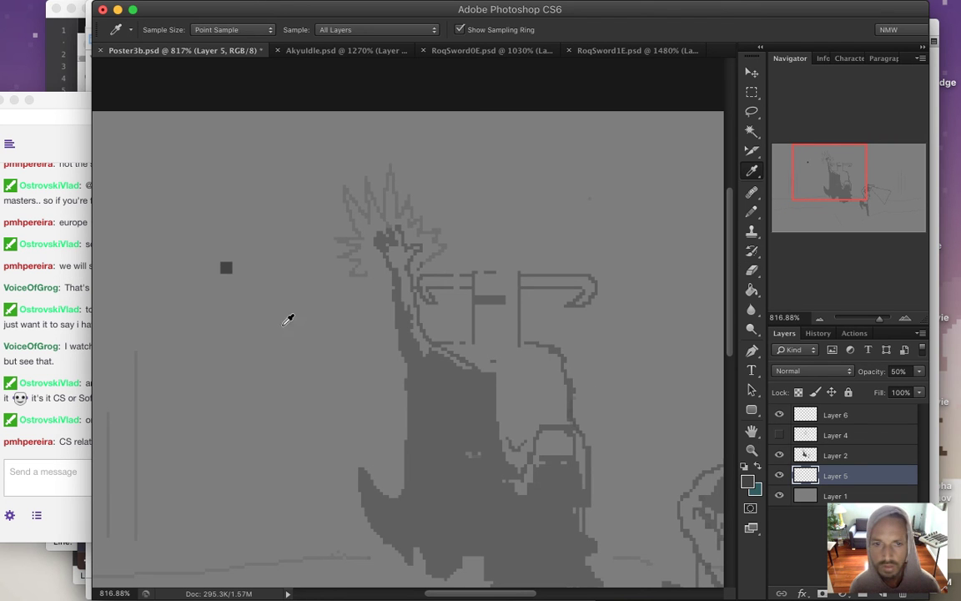
{"action": "left_click", "coordinate": [227, 266]}
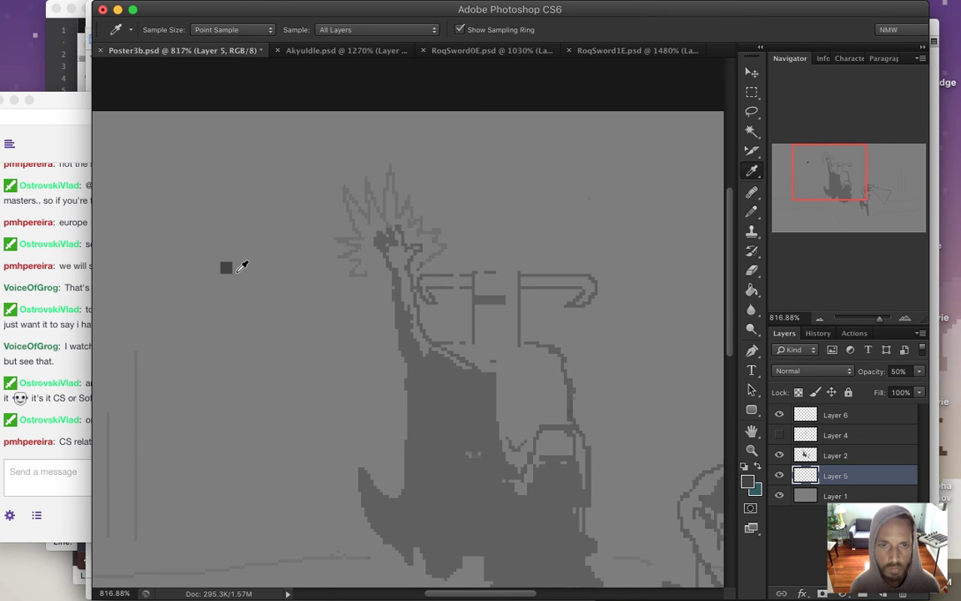
{"action": "left_click", "coordinate": [807, 453]}
{"action": "key", "text": "e"}
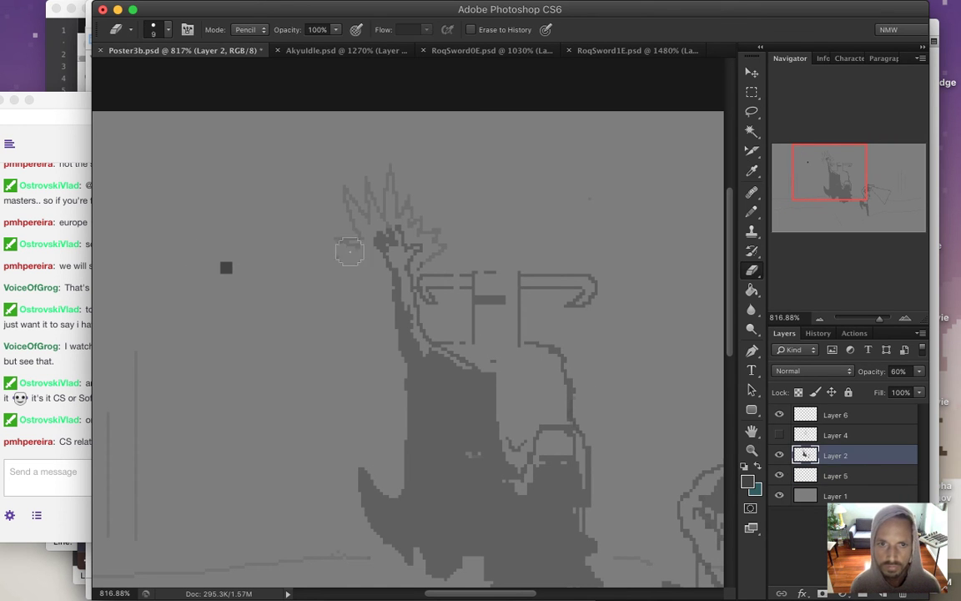
{"action": "mouse_move", "coordinate": [352, 224]}
{"action": "left_mouse_down"}
{"action": "mouse_move", "coordinate": [367, 190]}
{"action": "mouse_move", "coordinate": [382, 216]}
{"action": "mouse_move", "coordinate": [394, 171]}
{"action": "mouse_move", "coordinate": [410, 207]}
{"action": "mouse_move", "coordinate": [393, 206]}
{"action": "mouse_move", "coordinate": [420, 207]}
{"action": "mouse_move", "coordinate": [434, 261]}
{"action": "left_mouse_up"}
{"action": "key", "text": "bracketleft"}
{"action": "key", "text": "bracketleft"}
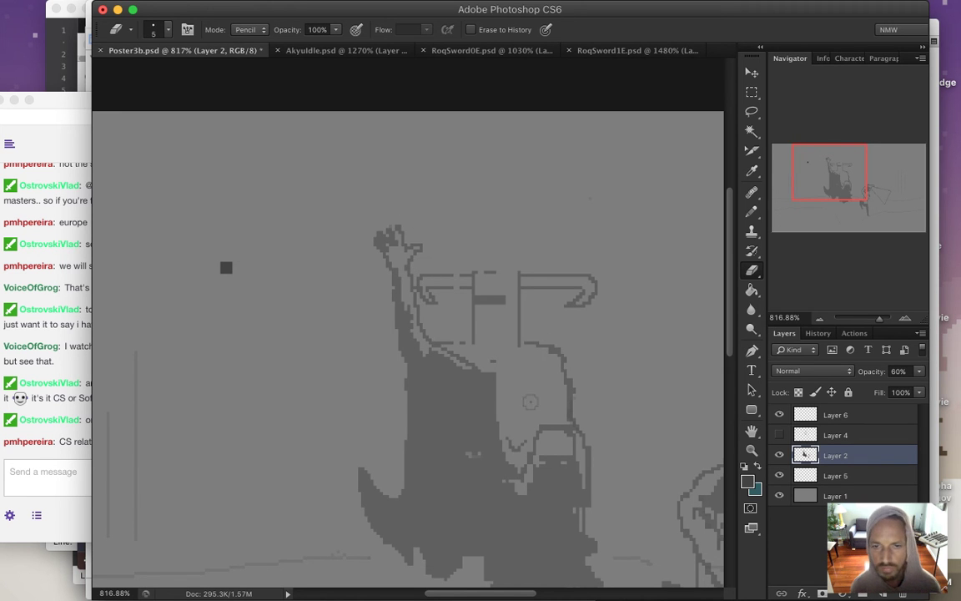
{"action": "key", "text": "super+s"}
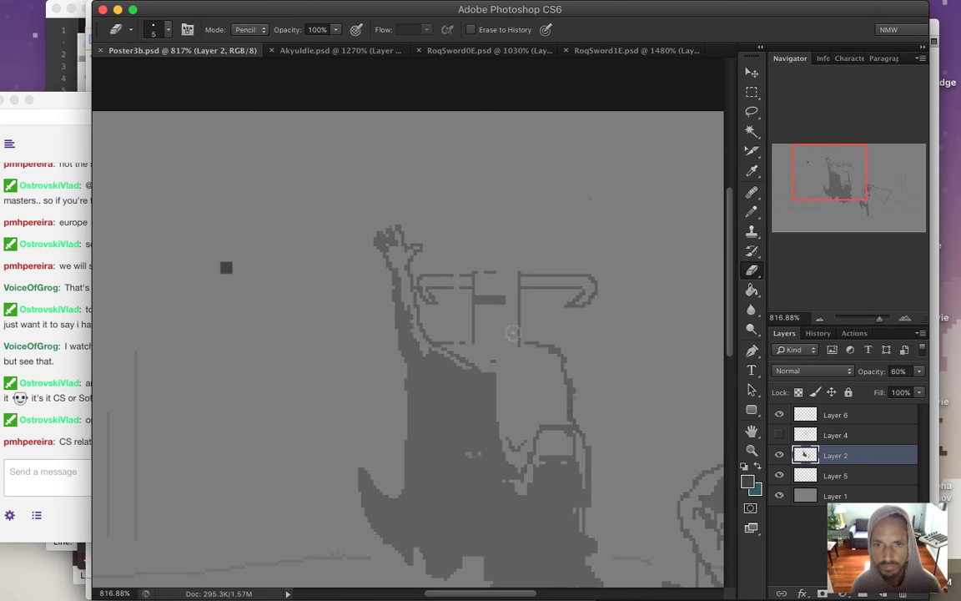
{"action": "left_click_drag", "start_coordinate": [511, 379], "coordinate": [489, 401]}
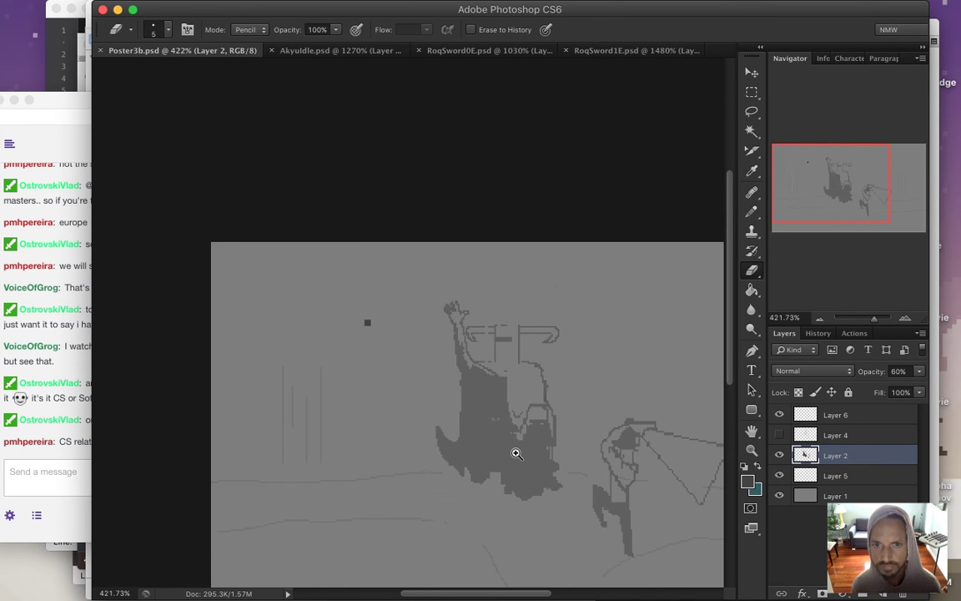
{"action": "left_click_drag", "start_coordinate": [477, 348], "coordinate": [420, 351]}
{"action": "key", "text": "i"}
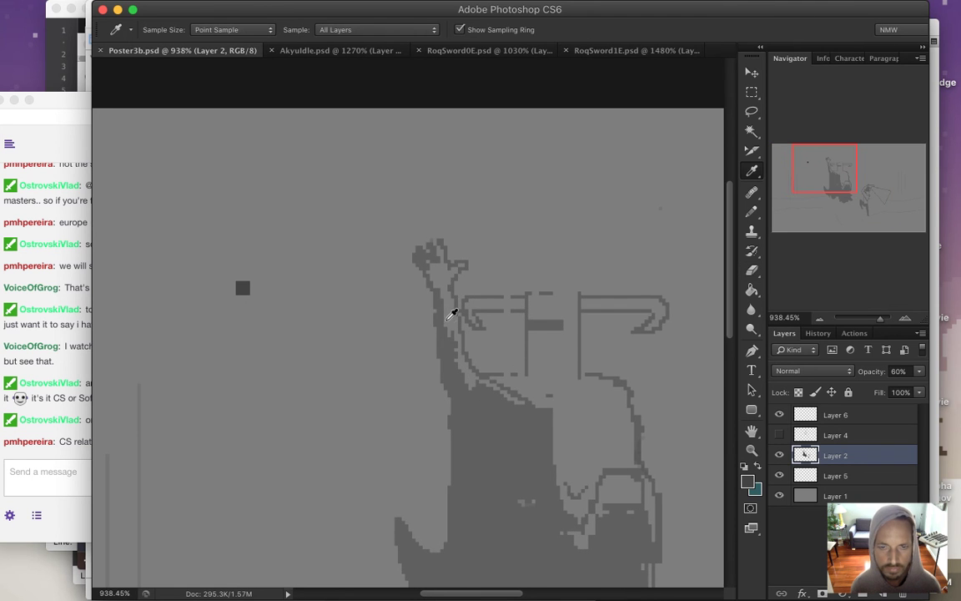
{"action": "left_click_drag", "start_coordinate": [444, 313], "coordinate": [454, 311]}
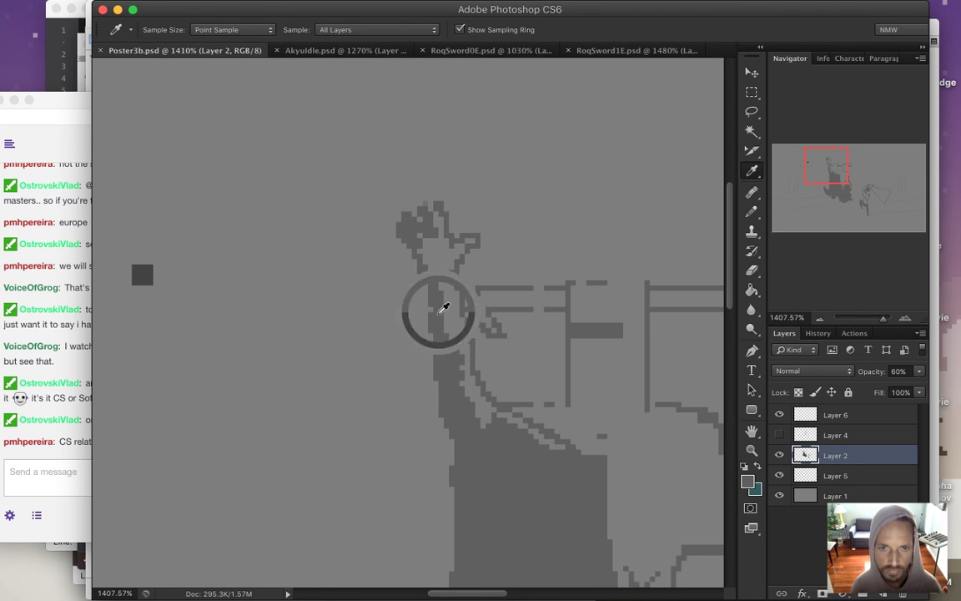
{"action": "key", "text": "b"}
{"action": "left_click", "coordinate": [382, 282]}
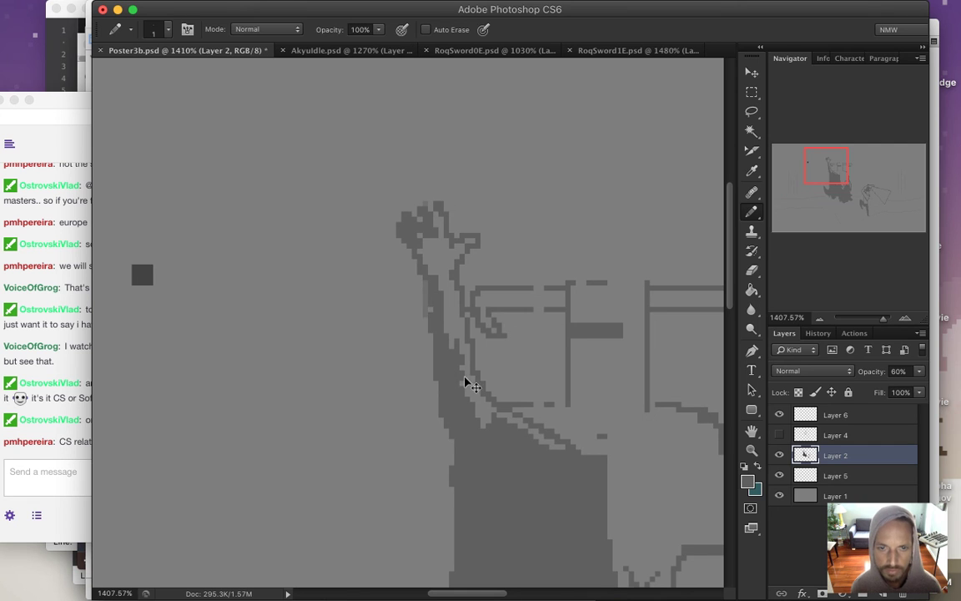
Thicken the outer edge of the raised arm down to the shoulder with 1 px Pencil strokes in the dark swatch colour, then save.
{"action": "key", "text": "i"}
{"action": "key", "text": "b"}
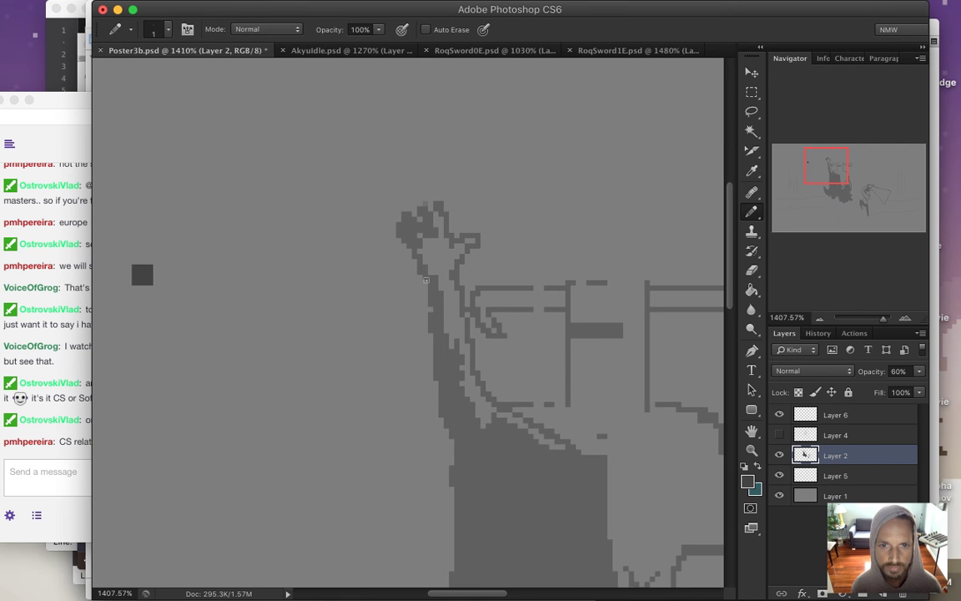
{"action": "left_click_drag", "start_coordinate": [425, 296], "coordinate": [428, 326]}
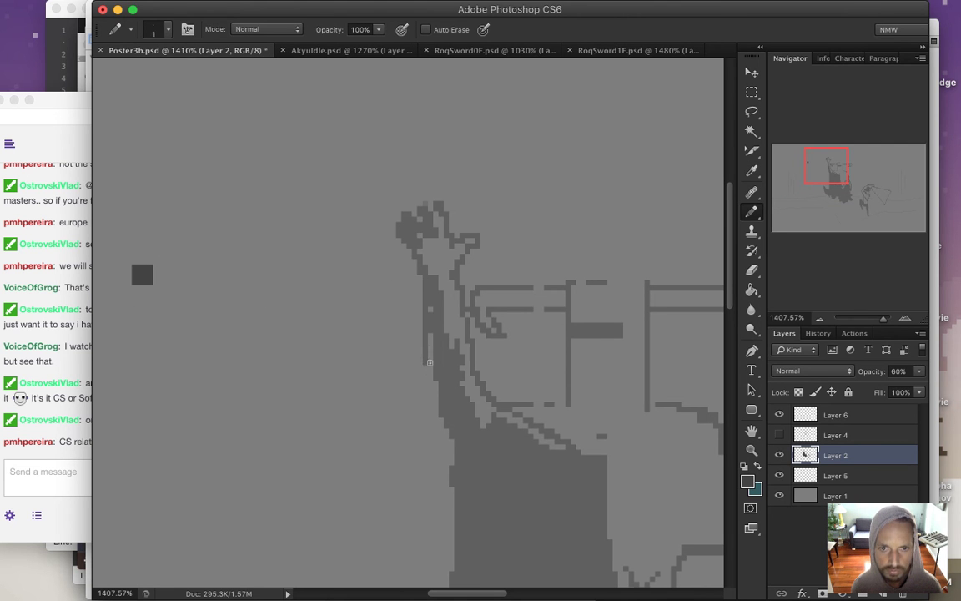
{"action": "left_click_drag", "start_coordinate": [429, 354], "coordinate": [428, 302]}
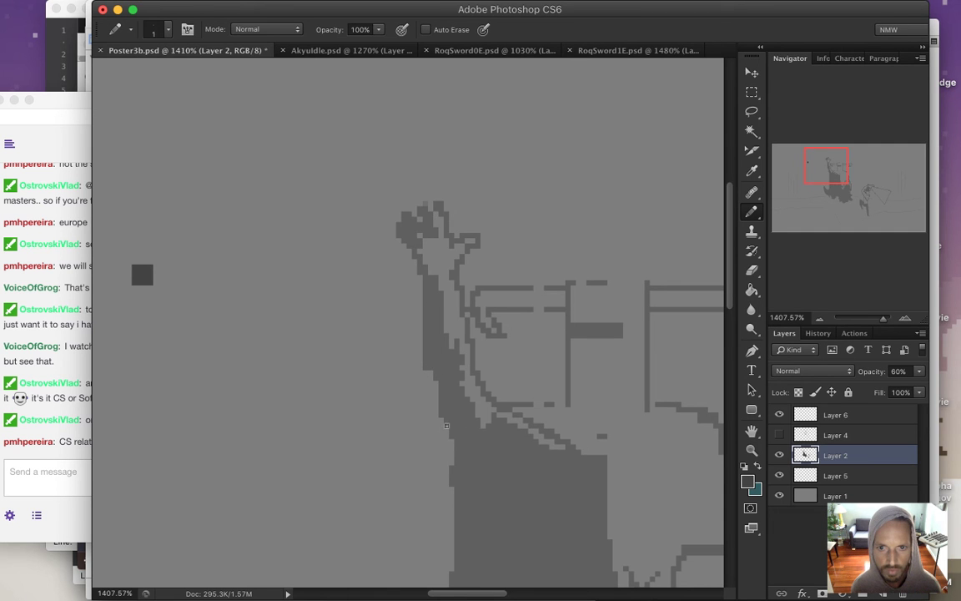
{"action": "left_click_drag", "start_coordinate": [435, 407], "coordinate": [461, 470]}
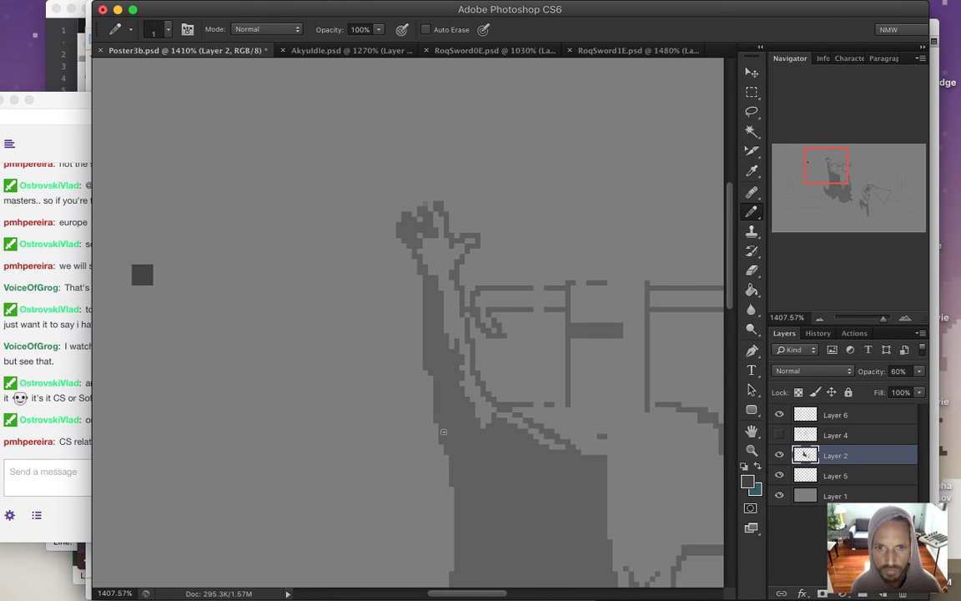
{"action": "left_click_drag", "start_coordinate": [395, 417], "coordinate": [349, 444]}
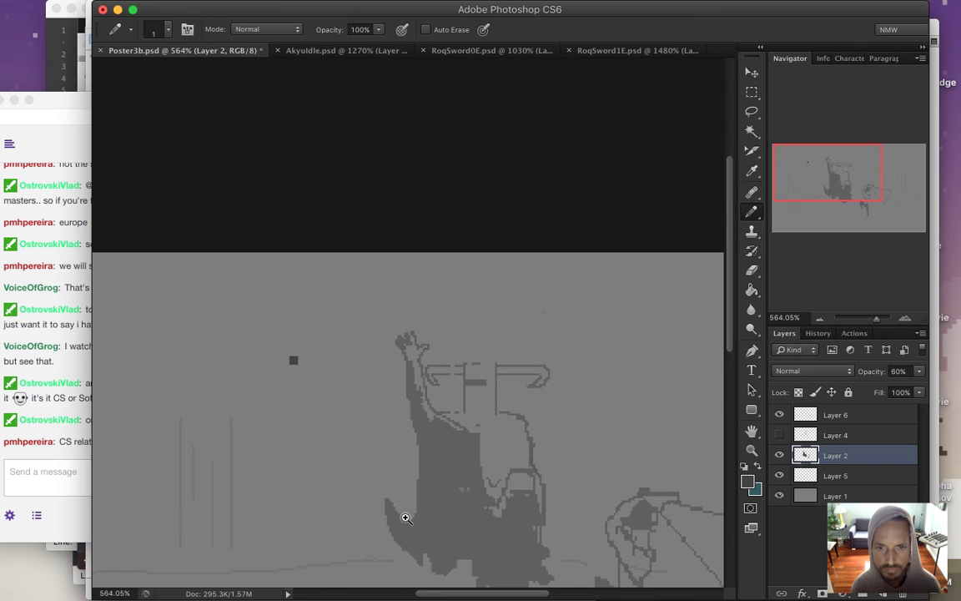
{"action": "left_click_drag", "start_coordinate": [388, 472], "coordinate": [442, 343]}
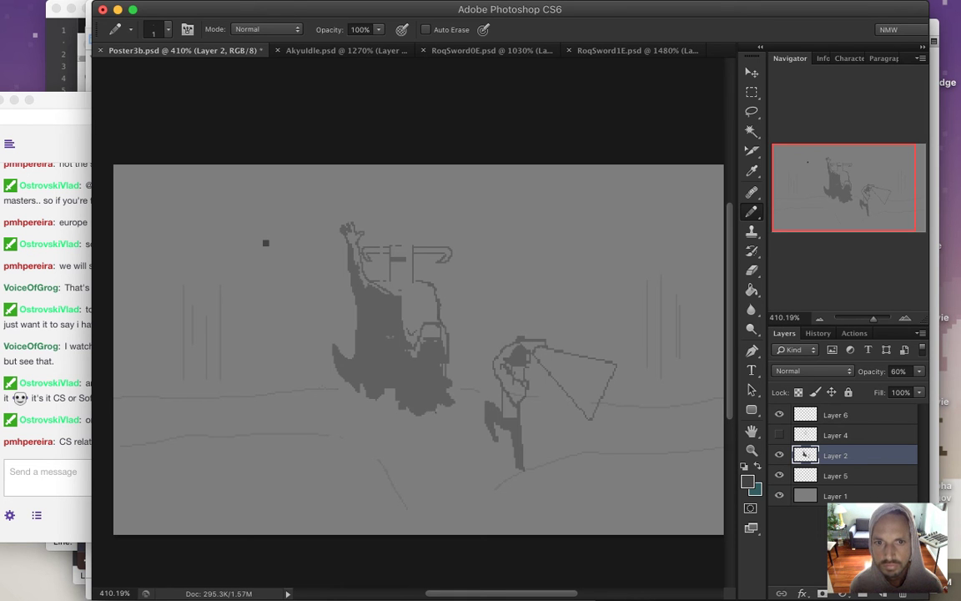
{"action": "key", "text": "super+s"}
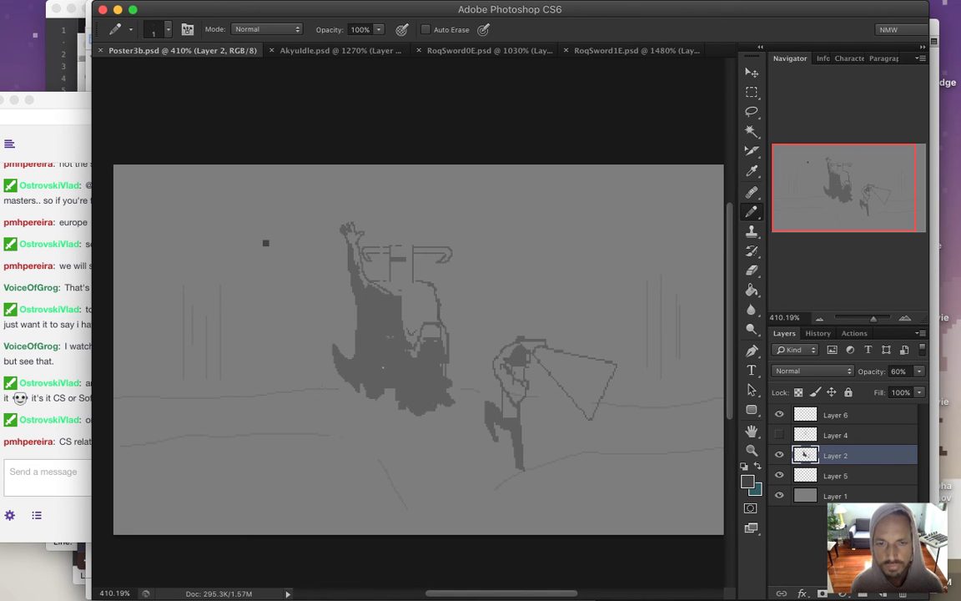
{"action": "left_click", "coordinate": [415, 266]}
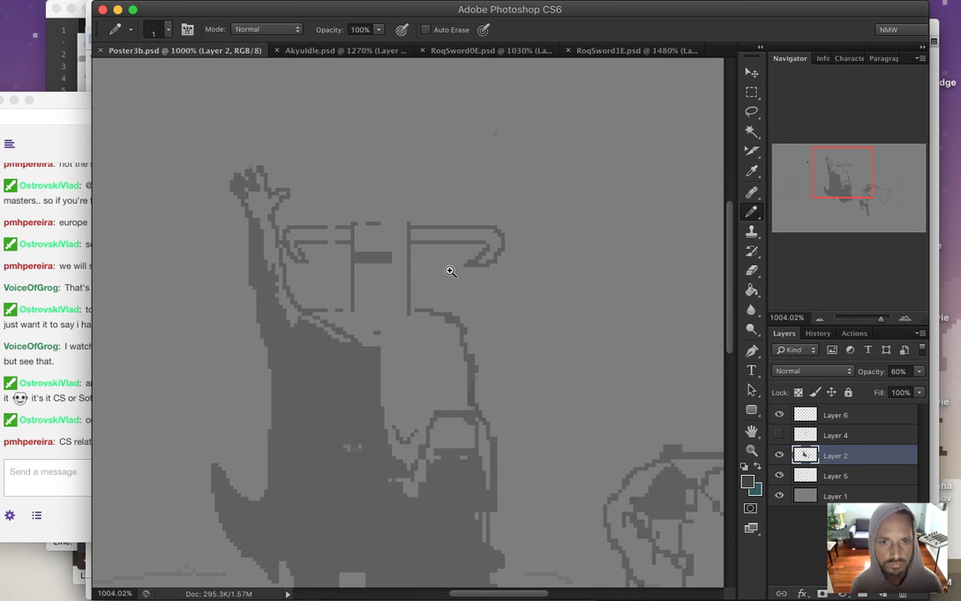
{"action": "left_click", "coordinate": [439, 288]}
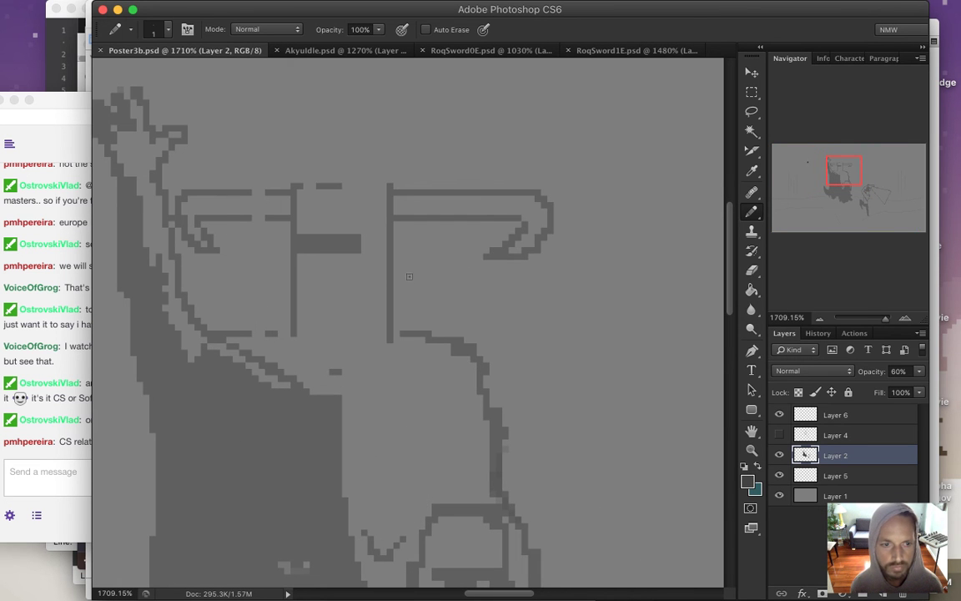
{"action": "key", "text": "m"}
{"action": "mouse_move", "coordinate": [355, 179]}
{"action": "left_mouse_down"}
{"action": "mouse_move", "coordinate": [423, 223]}
{"action": "mouse_move", "coordinate": [574, 276]}
{"action": "left_mouse_up"}
{"action": "key", "text": "v"}
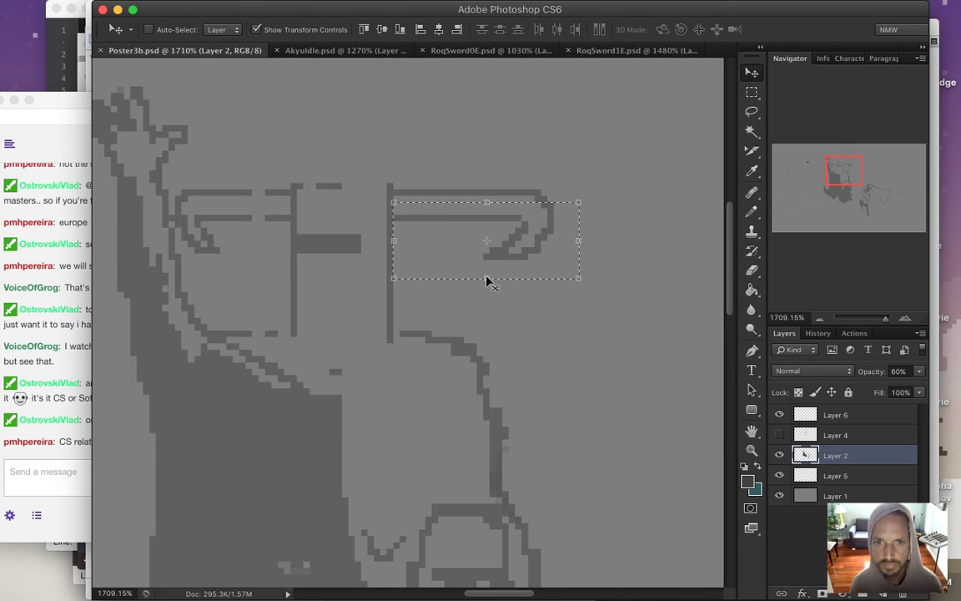
{"action": "left_click_drag", "start_coordinate": [487, 279], "coordinate": [488, 261]}
{"action": "key", "text": "Return"}
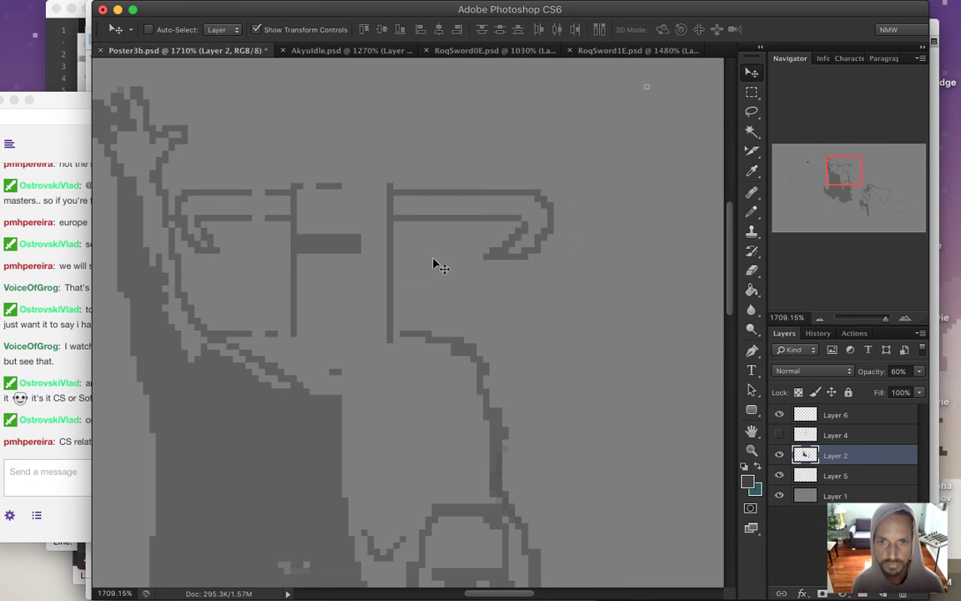
Select the lower part of the right horn on Layer 2, move it up one pixel, and deselect.
{"action": "key", "text": "m"}
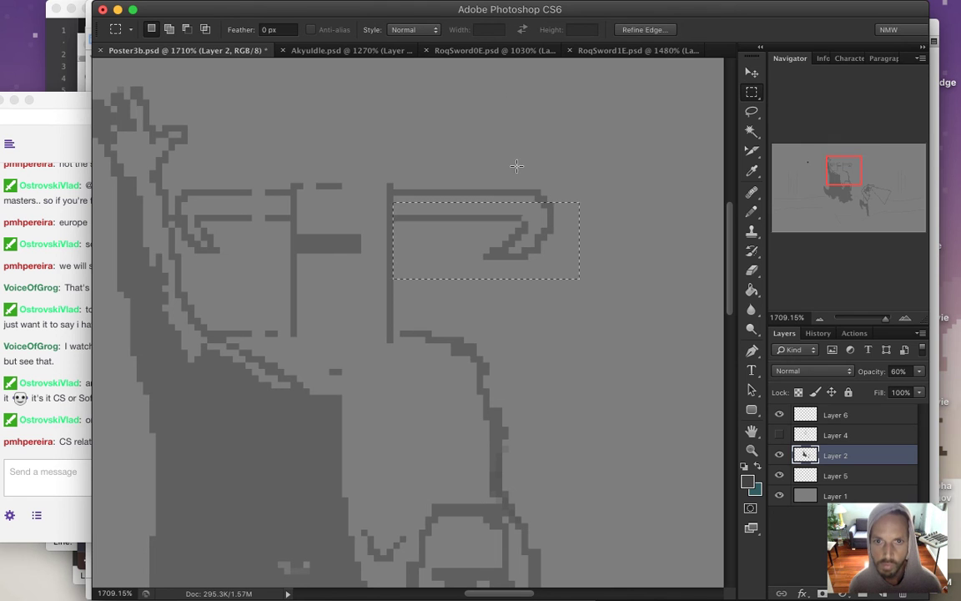
{"action": "left_click_drag", "start_coordinate": [398, 214], "coordinate": [568, 283]}
{"action": "key", "text": "v"}
{"action": "key", "text": "Up"}
{"action": "key", "text": "Up"}
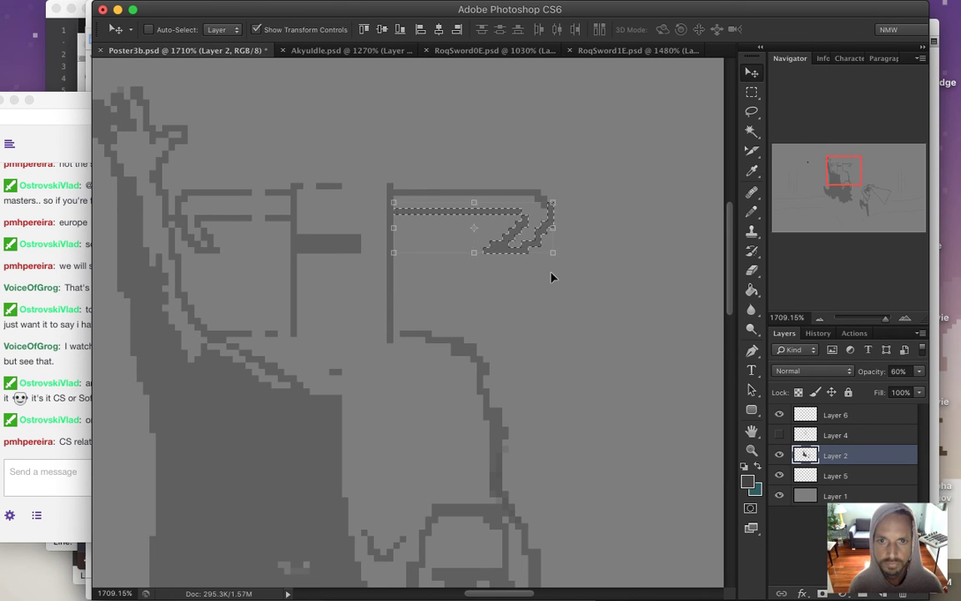
{"action": "key", "text": "m"}
{"action": "key", "text": "super+d"}
Scale the hooked tip of the right horn down to 89.47% width and 88.89% height and apply the transform.
{"action": "left_click_drag", "start_coordinate": [470, 221], "coordinate": [592, 279]}
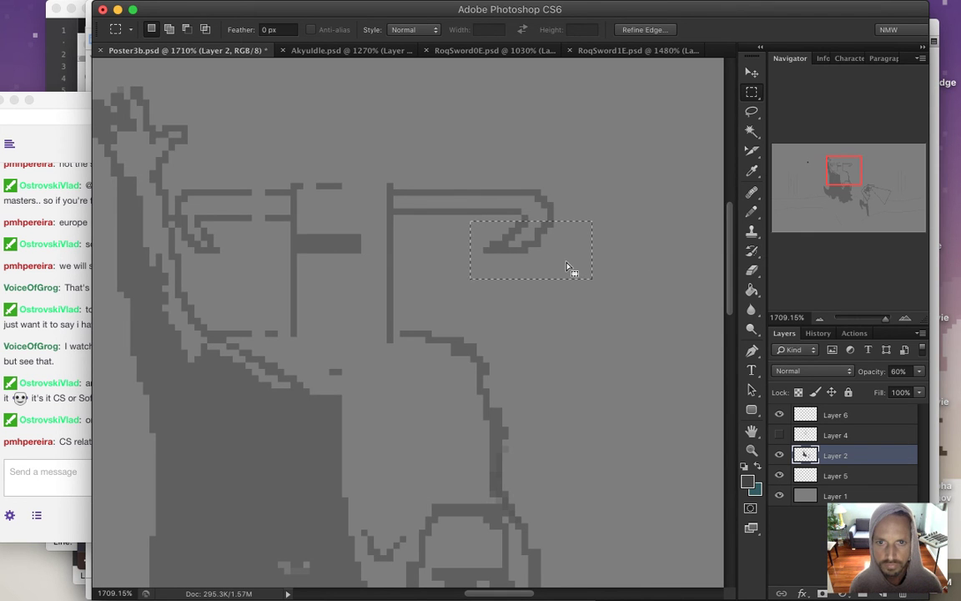
{"action": "key", "text": "v"}
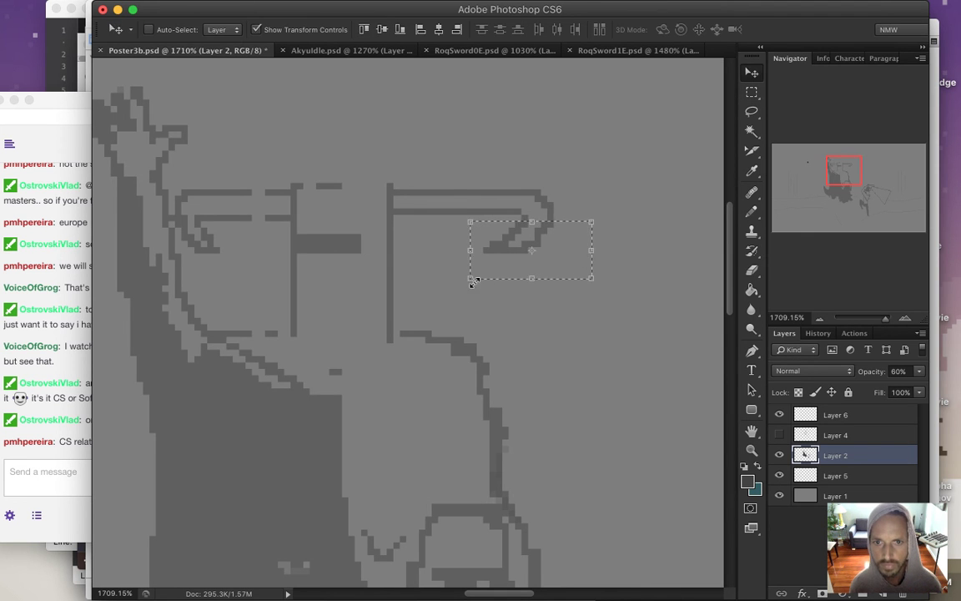
{"action": "left_click", "coordinate": [469, 277]}
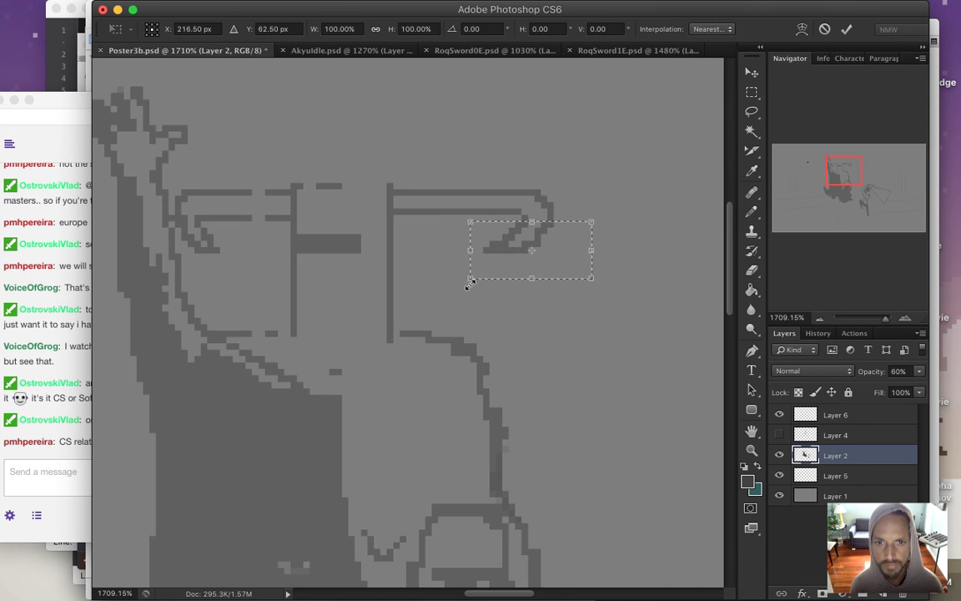
{"action": "left_click_drag", "start_coordinate": [469, 277], "coordinate": [483, 272]}
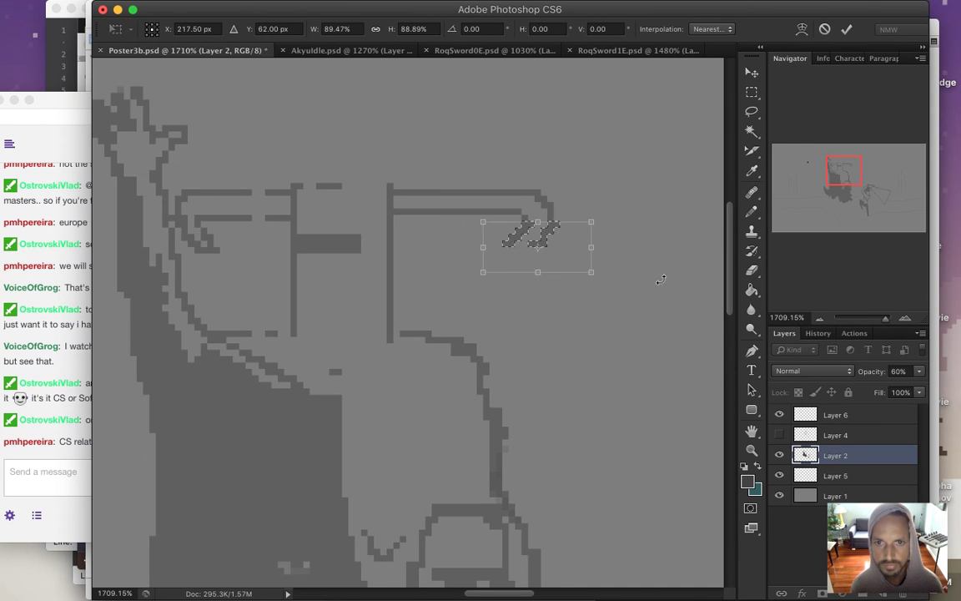
{"action": "left_click", "coordinate": [849, 30]}
Try to redraw the outer curve of the right horn's tip with the 1 px Pencil in a colour sampled from the horn.
{"action": "key", "text": "b"}
{"action": "key", "text": "e"}
{"action": "key", "text": "i"}
{"action": "left_click", "coordinate": [547, 202]}
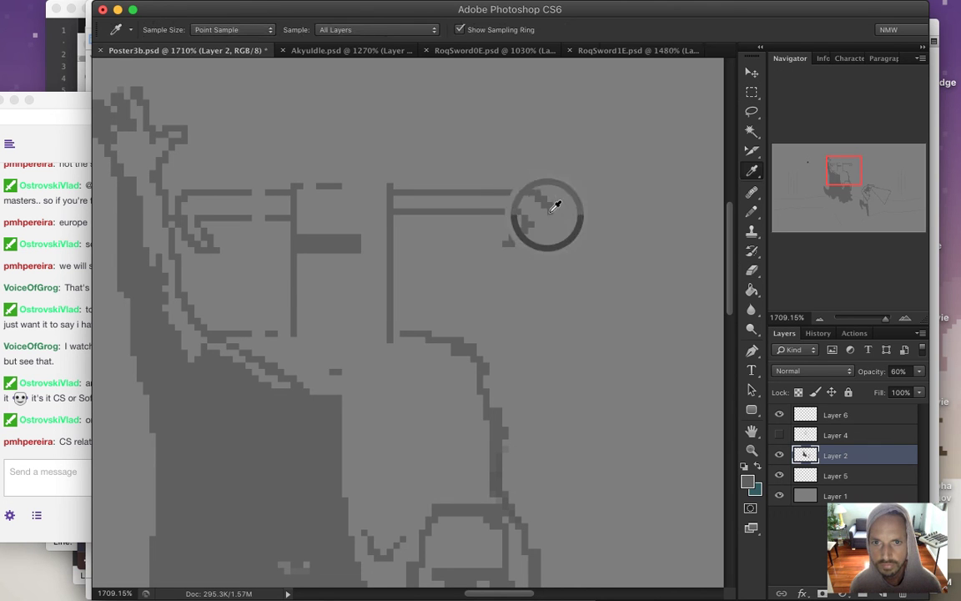
{"action": "key", "text": "b"}
{"action": "left_click_drag", "start_coordinate": [547, 218], "coordinate": [530, 229]}
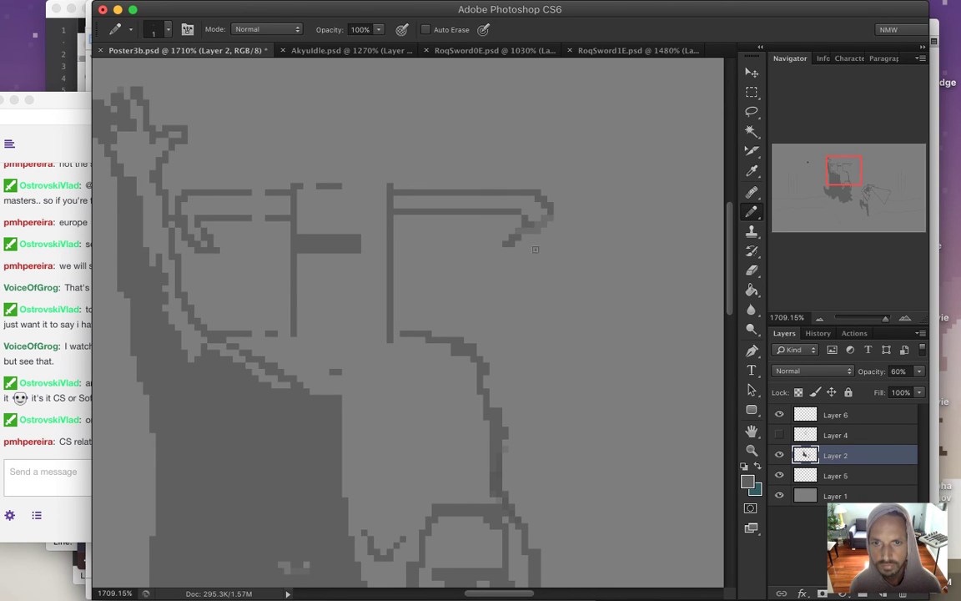
Sample the dark outline colour from the raised arm and redraw the outer curve of the right horn's tip with the Pencil.
{"action": "left_click_drag", "start_coordinate": [381, 308], "coordinate": [632, 313]}
{"action": "left_click_drag", "start_coordinate": [343, 309], "coordinate": [534, 309]}
{"action": "key", "text": "i"}
{"action": "left_click", "coordinate": [177, 165]}
{"action": "left_click_drag", "start_coordinate": [618, 300], "coordinate": [288, 305]}
{"action": "key", "text": "b"}
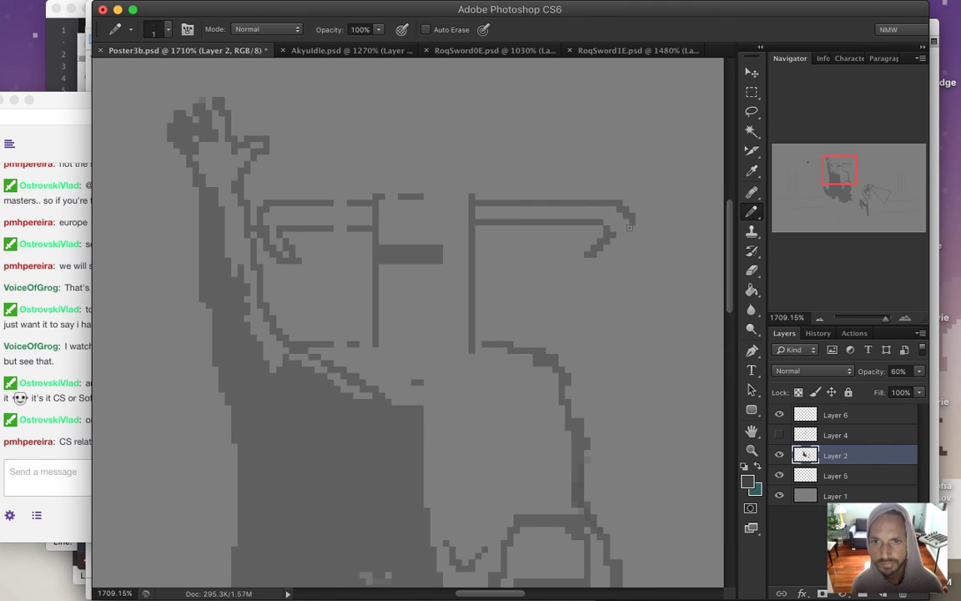
{"action": "left_click_drag", "start_coordinate": [630, 226], "coordinate": [591, 253]}
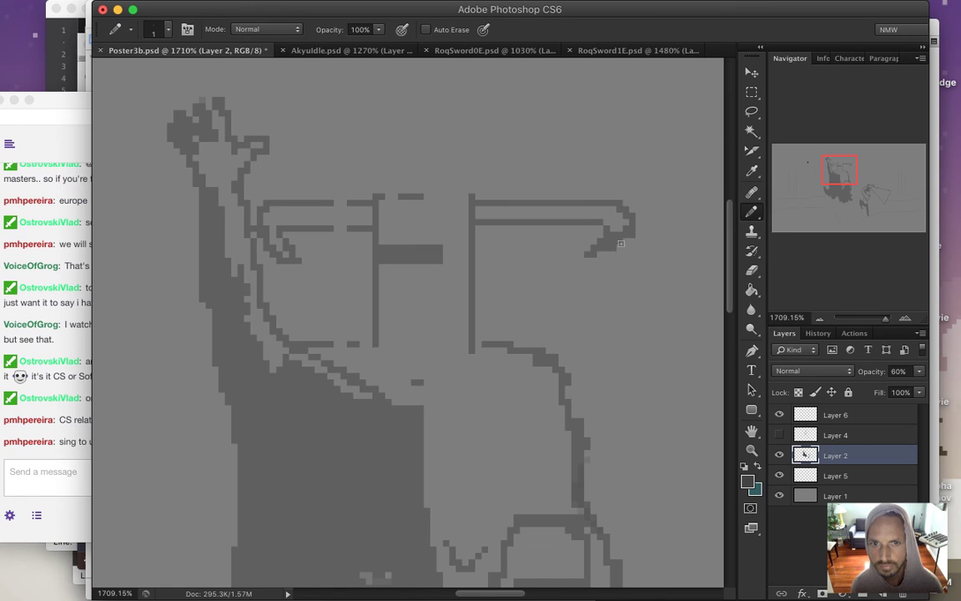
Select the outer end of the right horn, move it two pixels inward to shorten the horn, and deselect.
{"action": "key", "text": "m"}
{"action": "left_click_drag", "start_coordinate": [572, 174], "coordinate": [674, 320]}
{"action": "key", "text": "v"}
{"action": "key", "text": "Left"}
{"action": "key", "text": "Left"}
{"action": "key", "text": "Left"}
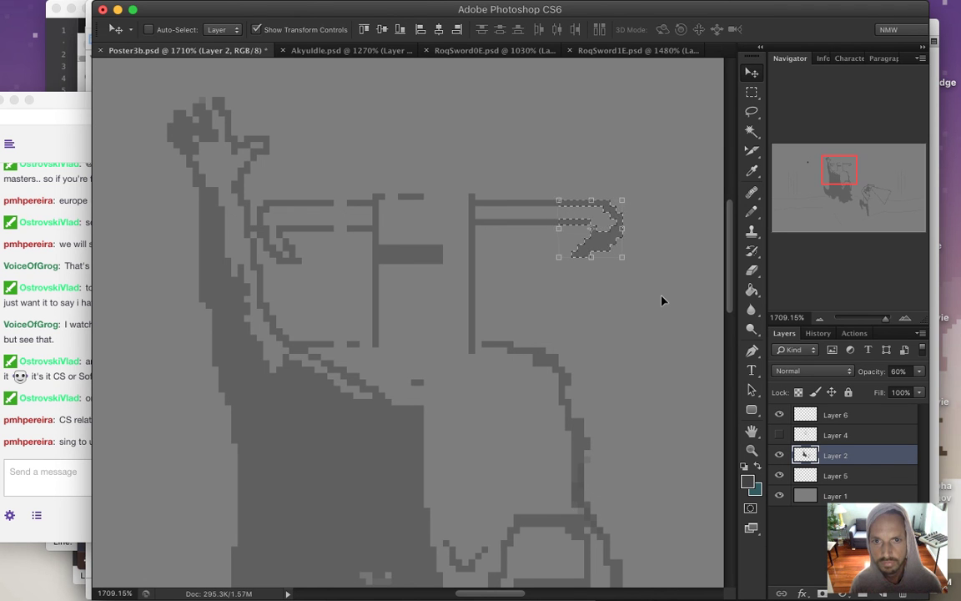
{"action": "key", "text": "m"}
{"action": "key", "text": "ctrl+d"}
Extend and close the right horn's base inside the head line, and redraw the left horn's lower edge one pixel higher.
{"action": "key", "text": "b"}
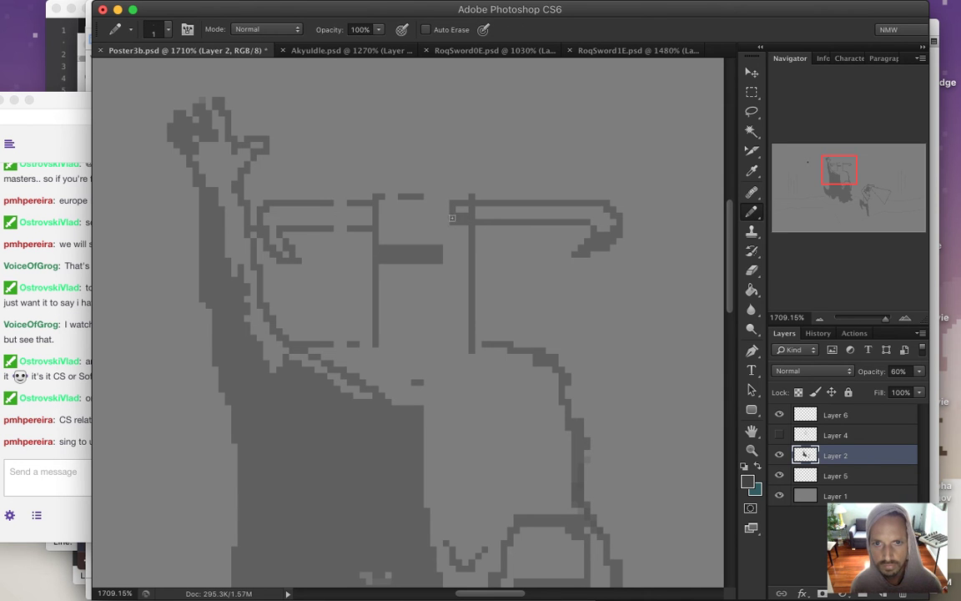
{"action": "key", "text": "e"}
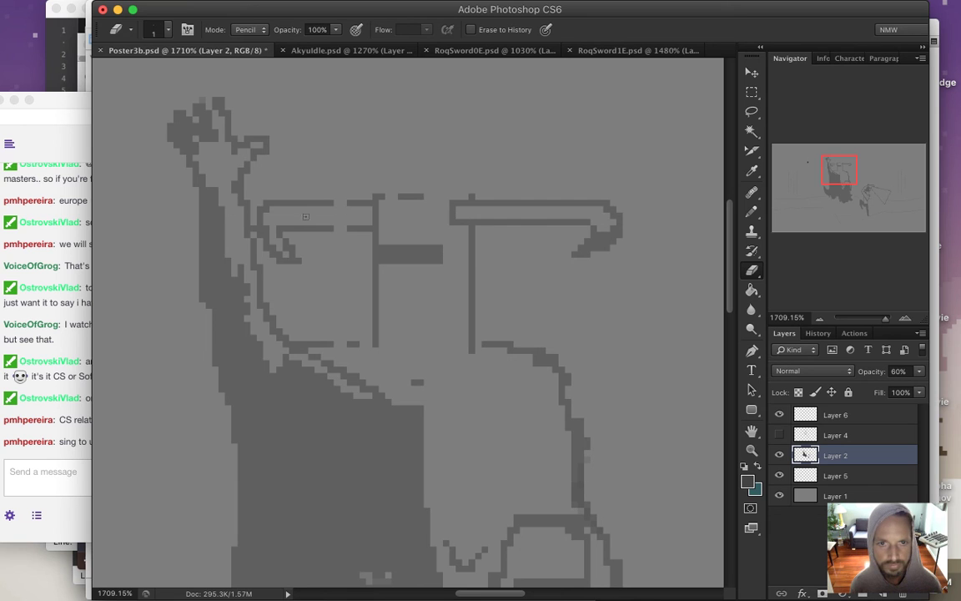
{"action": "left_click_drag", "start_coordinate": [360, 228], "coordinate": [309, 227]}
{"action": "key", "text": "b"}
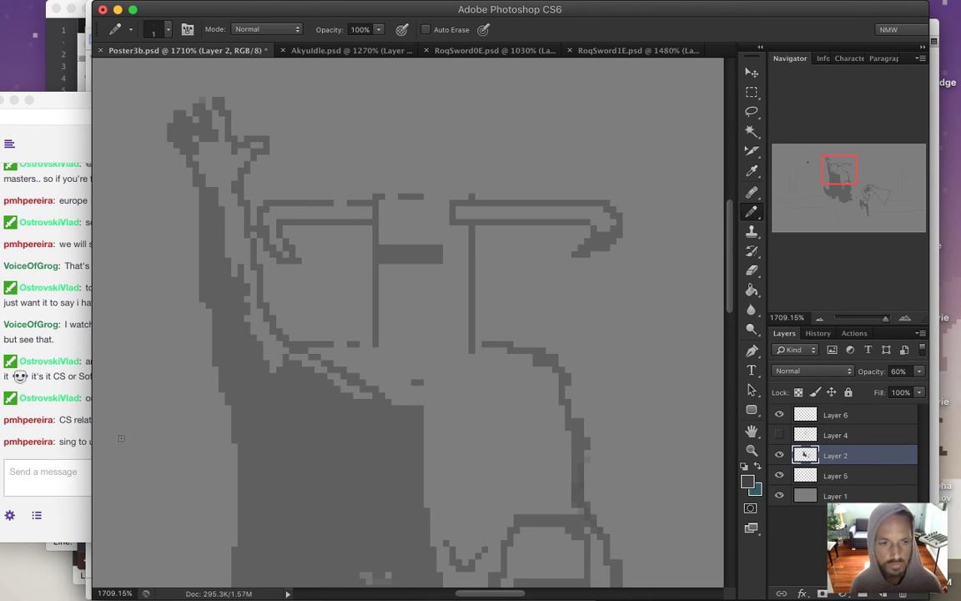
Switch to the Twitch chat, read the latest messages, and view the linked lol.png image before closing it.
{"action": "left_click", "coordinate": [71, 460]}
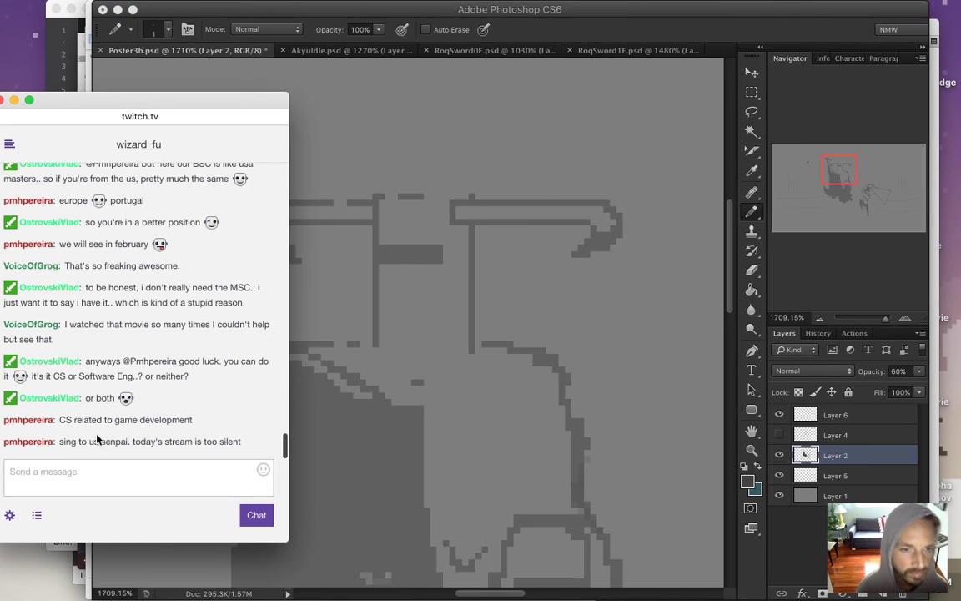
{"action": "left_click_drag", "start_coordinate": [156, 419], "coordinate": [128, 425]}
{"action": "left_click", "coordinate": [172, 442]}
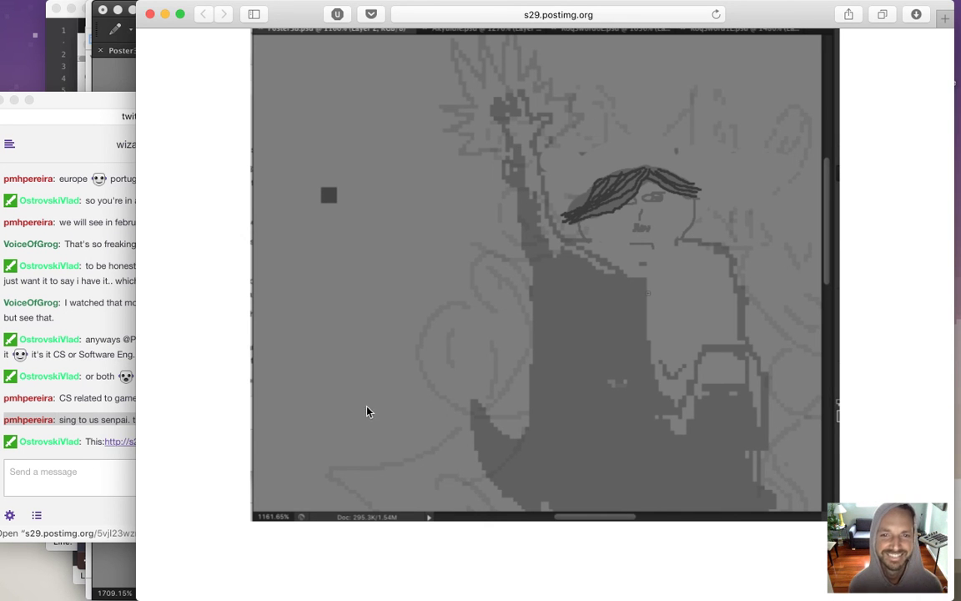
{"action": "key", "text": "super+w"}
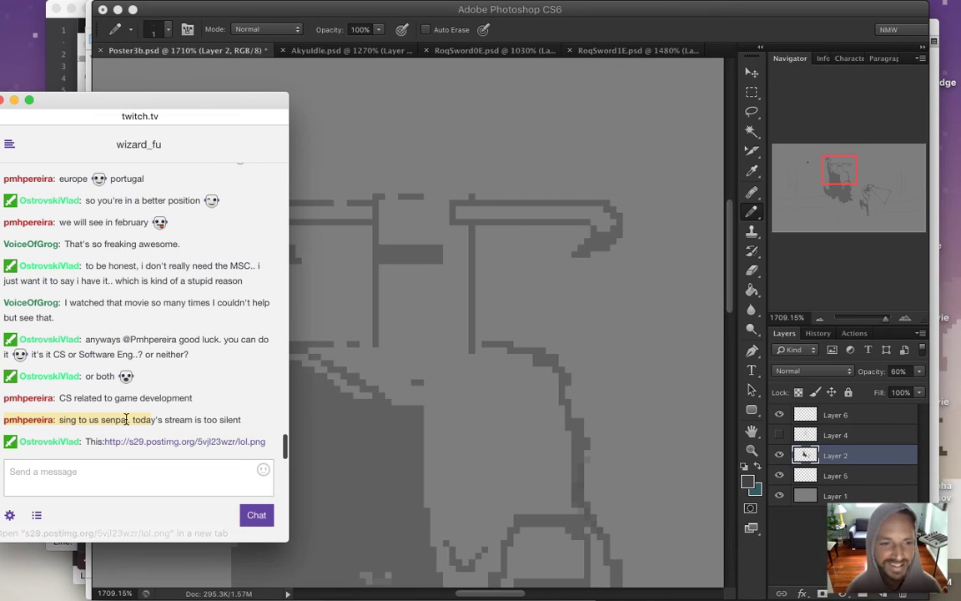
Switch back to Photoshop and refine the hooked tips of both horns with the 1 px Eraser and Pencil.
{"action": "left_click", "coordinate": [522, 93]}
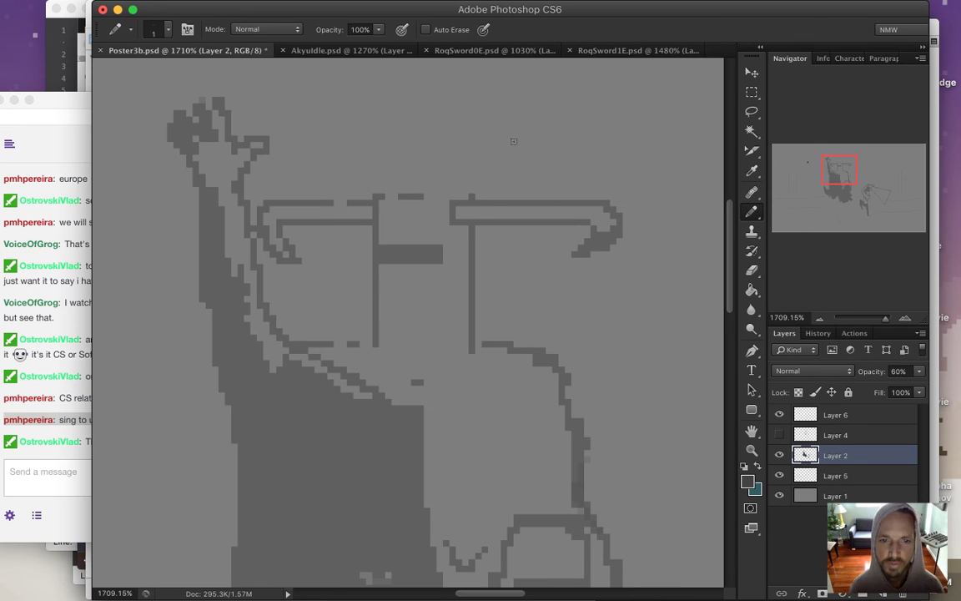
{"action": "key", "text": "e"}
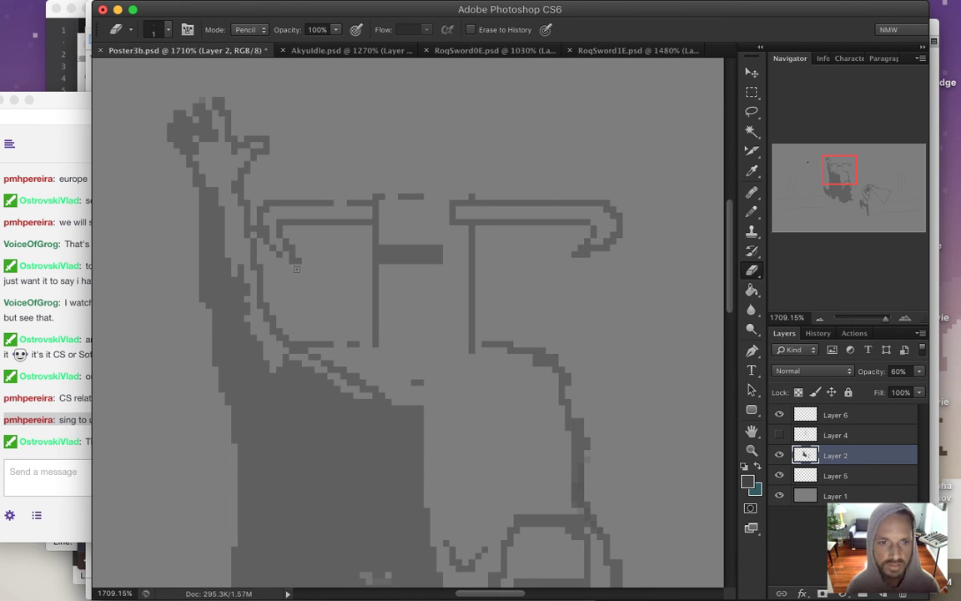
{"action": "key", "text": "b"}
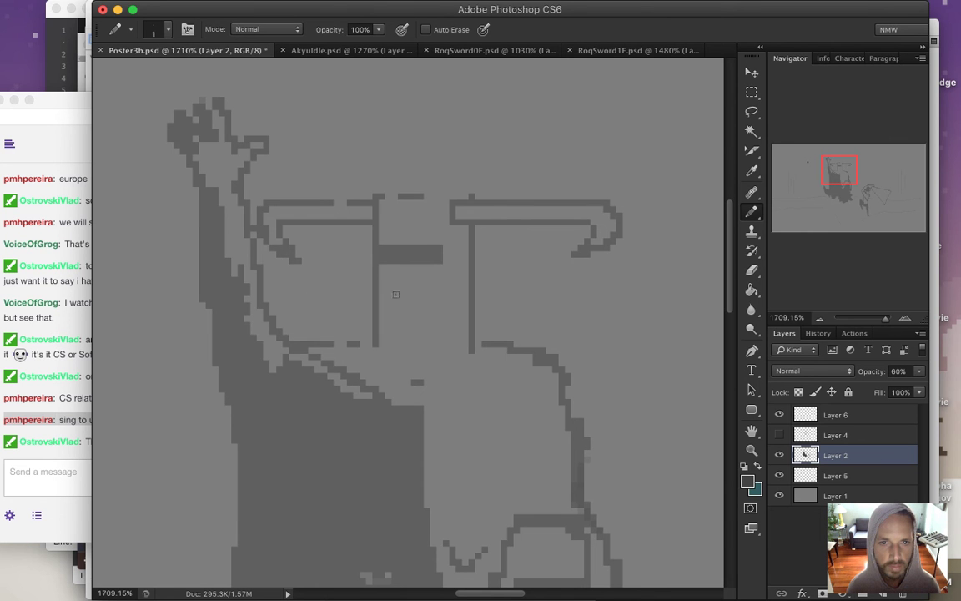
Select the solid dark bar between the two vertical head lines, move it down three pixels, and deselect.
{"action": "scroll", "coordinate": [501, 280], "scroll_direction": "down", "scroll_amount": 2}
{"action": "scroll", "coordinate": [472, 312], "scroll_direction": "down", "scroll_amount": 2}
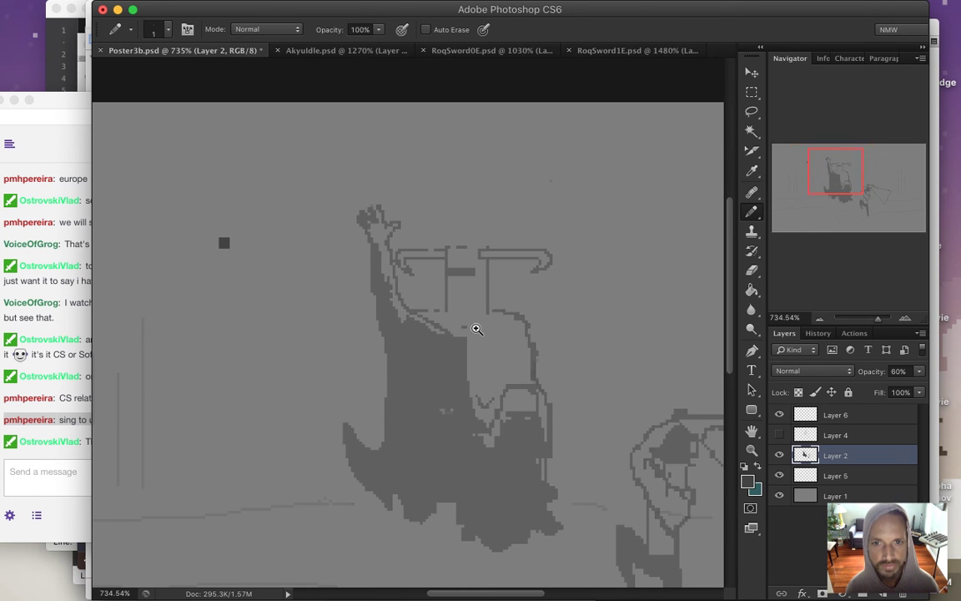
{"action": "scroll", "coordinate": [480, 307], "scroll_direction": "down", "scroll_amount": 1}
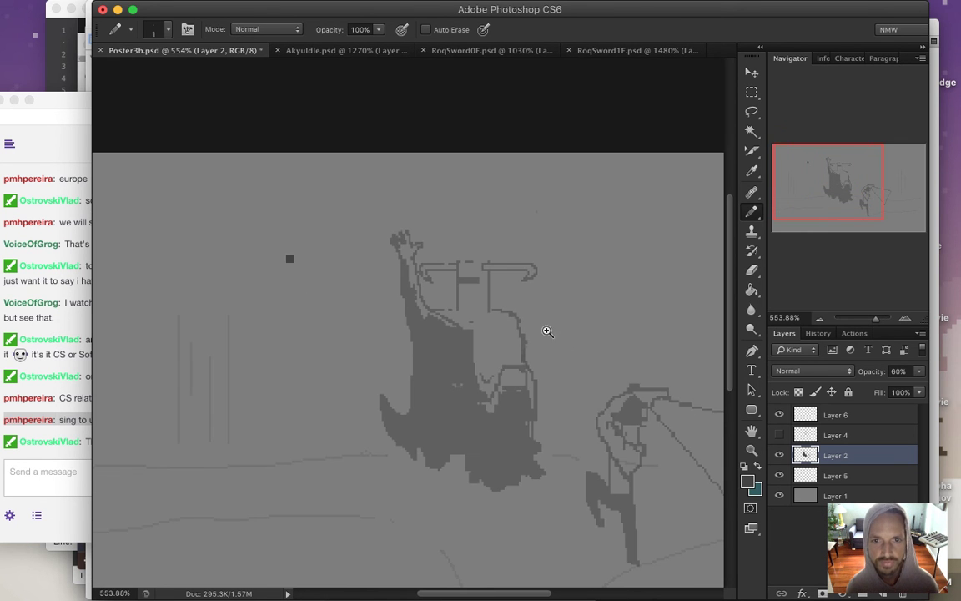
{"action": "scroll", "coordinate": [430, 255], "scroll_direction": "up", "scroll_amount": 6}
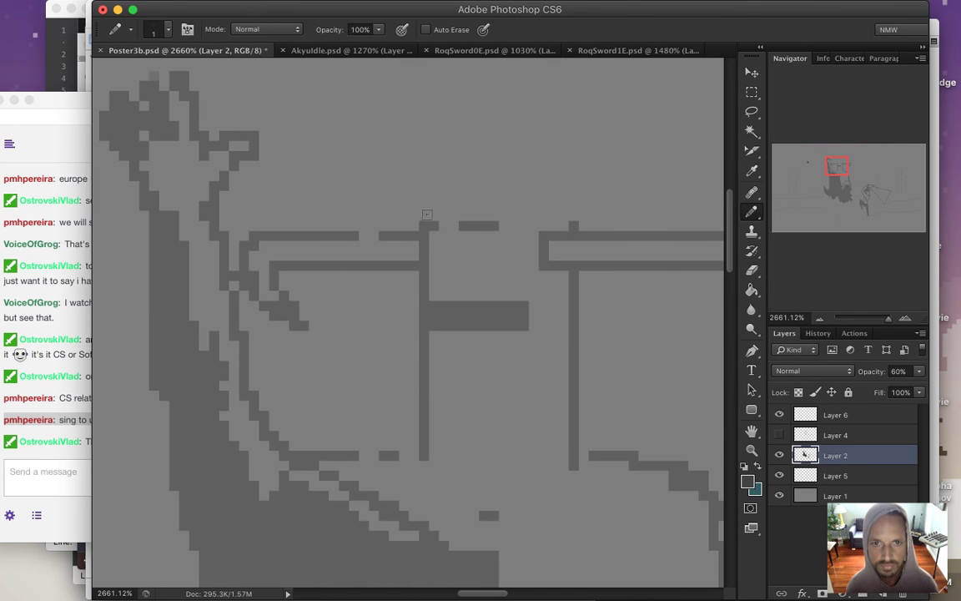
{"action": "key", "text": "e"}
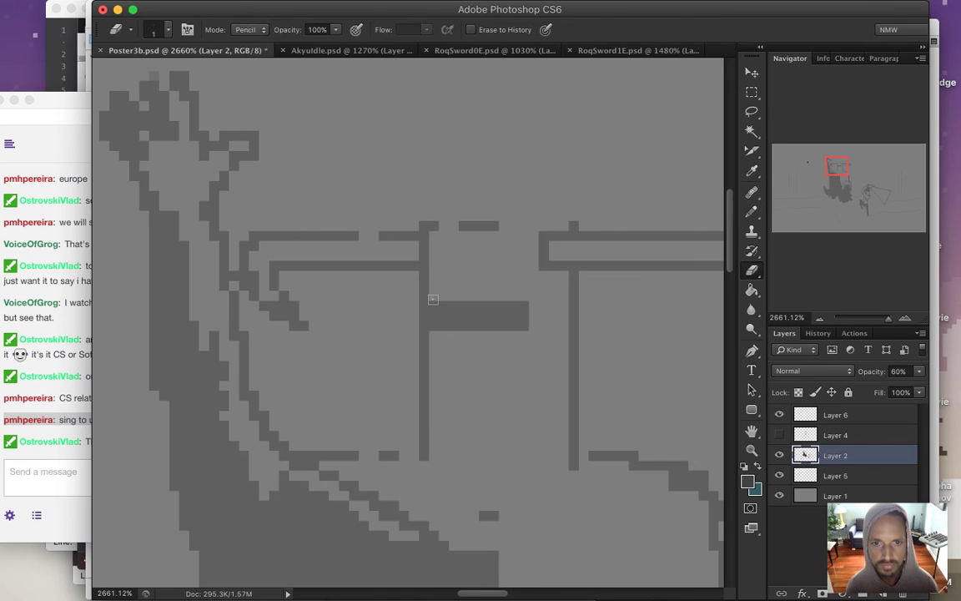
{"action": "key", "text": "m"}
{"action": "left_click_drag", "start_coordinate": [429, 291], "coordinate": [569, 361]}
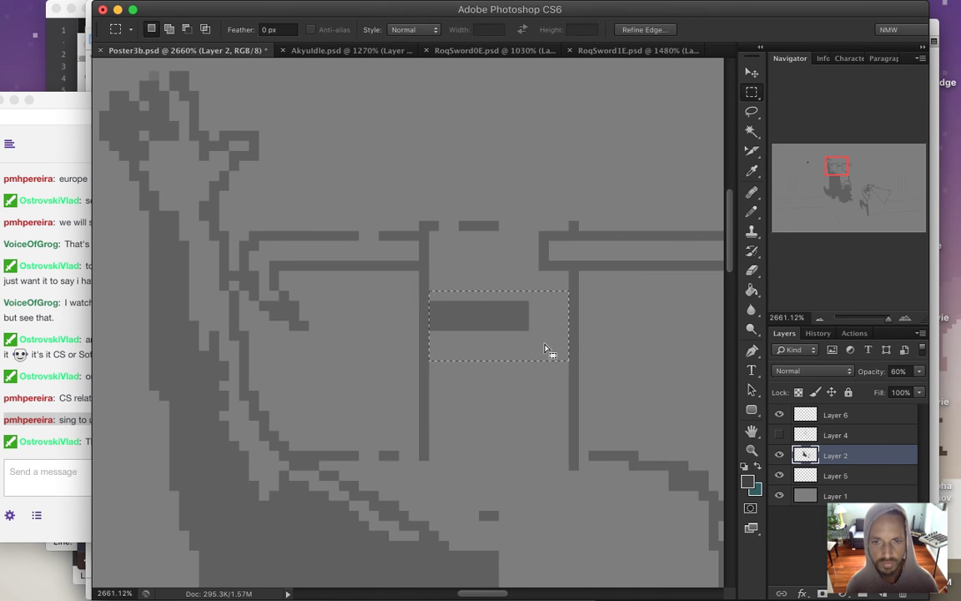
{"action": "key", "text": "v"}
{"action": "key", "text": "Down"}
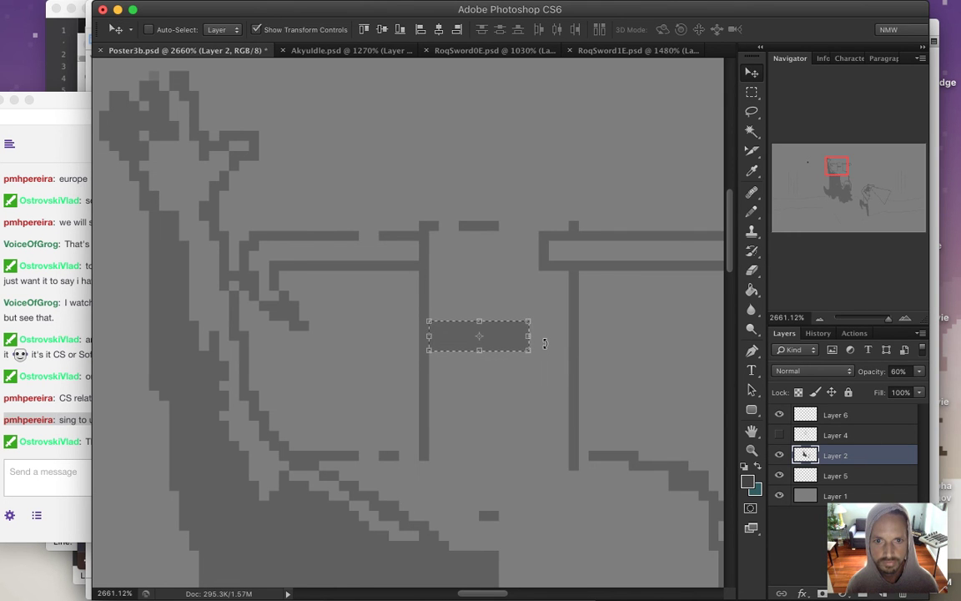
{"action": "key", "text": "Down"}
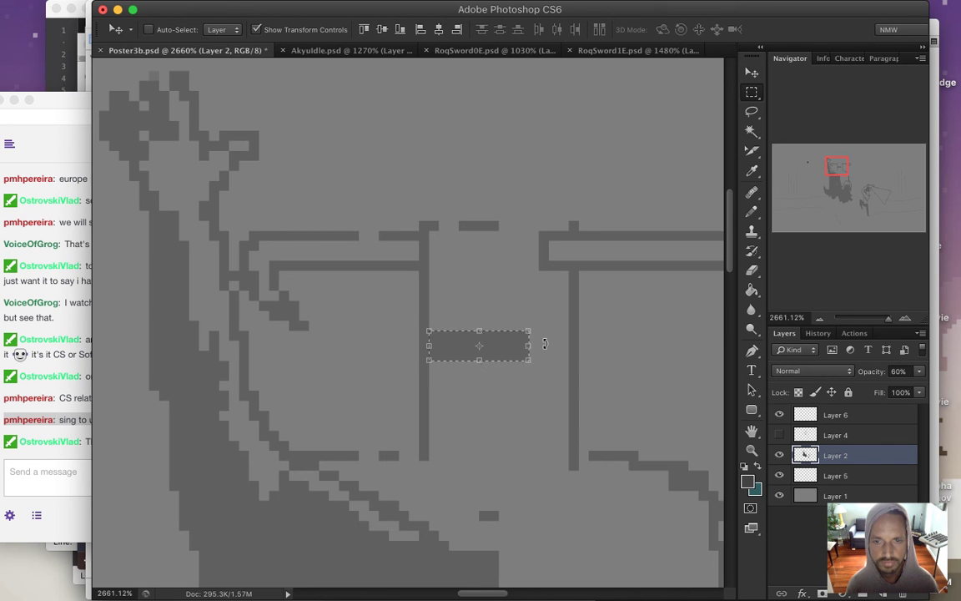
{"action": "key", "text": "m"}
{"action": "key", "text": "ctrl+d"}
Check the whole poster composition, focusing on the raised hand and horns, and save the file.
{"action": "scroll", "coordinate": [556, 311], "scroll_direction": "down", "scroll_amount": 5}
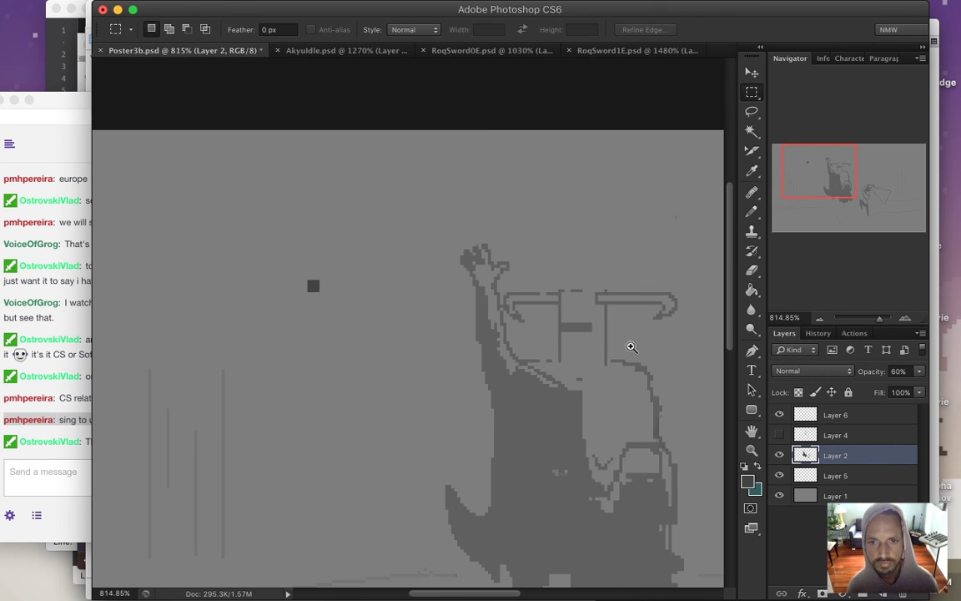
{"action": "left_click_drag", "start_coordinate": [665, 391], "coordinate": [481, 273]}
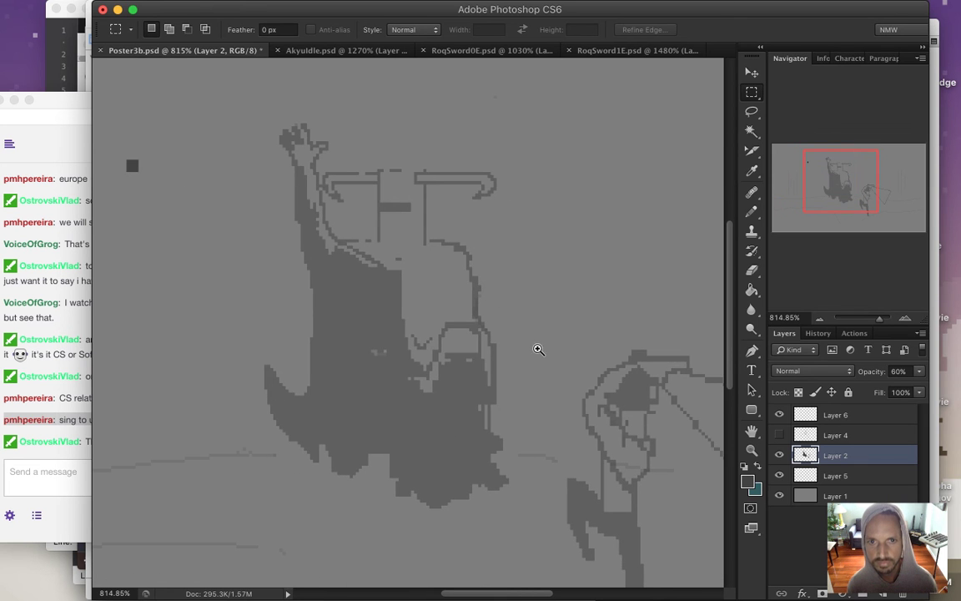
{"action": "scroll", "coordinate": [533, 358], "scroll_direction": "down", "scroll_amount": 3}
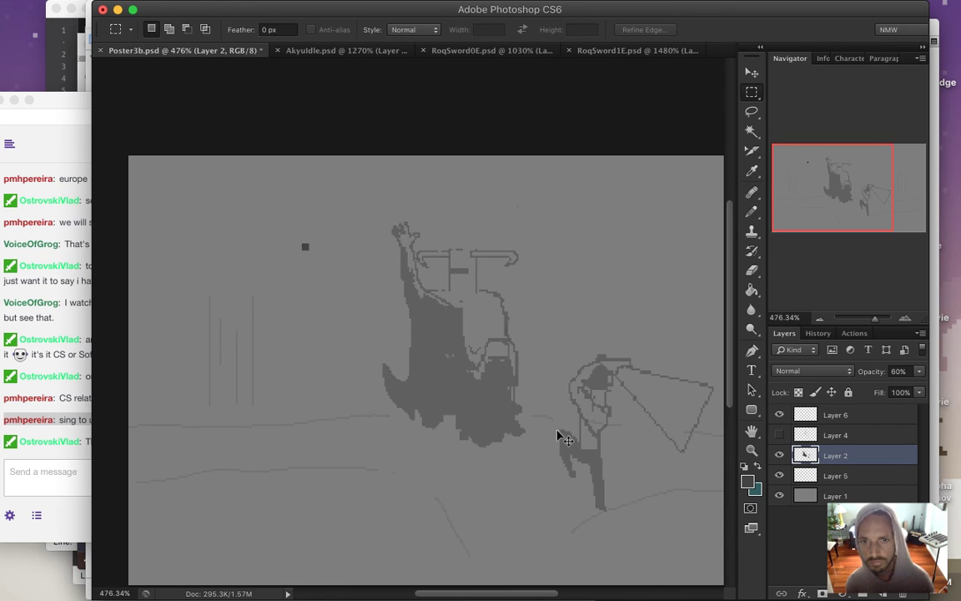
{"action": "left_click_drag", "start_coordinate": [549, 356], "coordinate": [484, 330]}
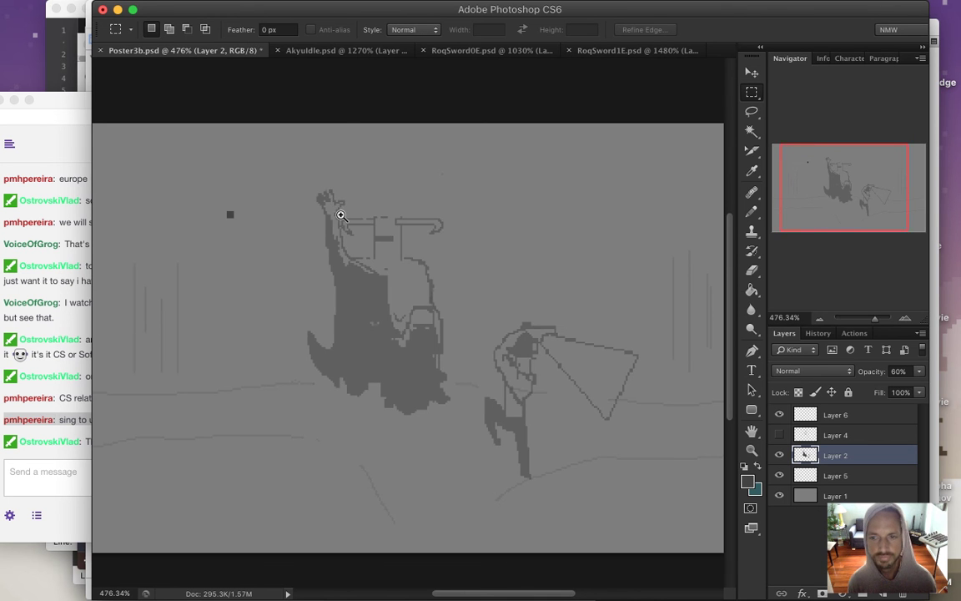
{"action": "left_click_drag", "start_coordinate": [339, 210], "coordinate": [395, 238]}
{"action": "left_click_drag", "start_coordinate": [367, 199], "coordinate": [388, 266]}
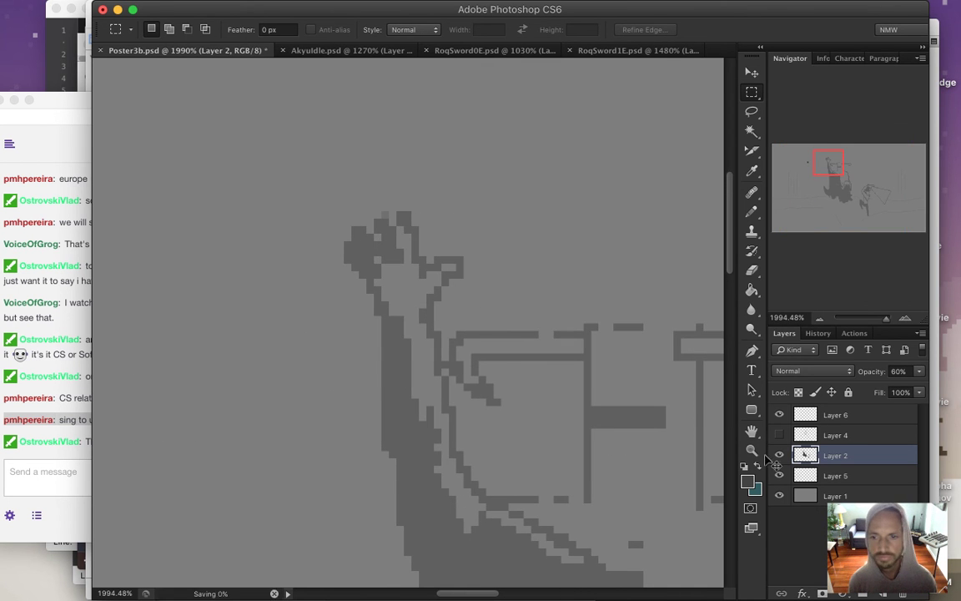
Try drawing a ring around the raised hand on Layer 5 with the 1 px Pencil, and undo it.
{"action": "key", "text": "alt+bracketleft"}
{"action": "key", "text": "b"}
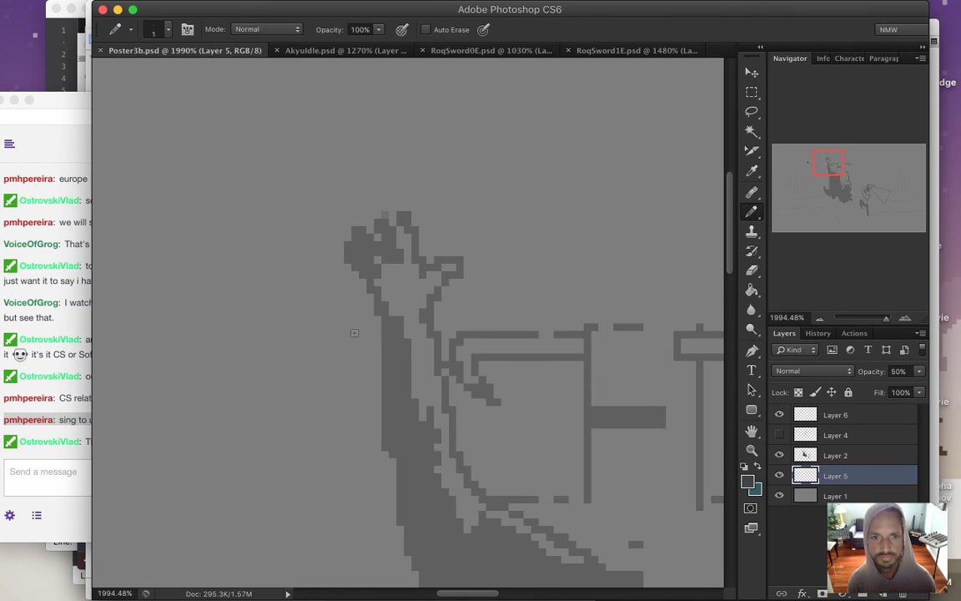
{"action": "mouse_move", "coordinate": [364, 380]}
{"action": "left_mouse_down"}
{"action": "mouse_move", "coordinate": [278, 358]}
{"action": "mouse_move", "coordinate": [239, 334]}
{"action": "mouse_move", "coordinate": [173, 245]}
{"action": "mouse_move", "coordinate": [171, 174]}
{"action": "mouse_move", "coordinate": [184, 122]}
{"action": "mouse_move", "coordinate": [228, 72]}
{"action": "mouse_move", "coordinate": [394, 60]}
{"action": "mouse_move", "coordinate": [460, 85]}
{"action": "mouse_move", "coordinate": [543, 157]}
{"action": "mouse_move", "coordinate": [557, 231]}
{"action": "mouse_move", "coordinate": [526, 305]}
{"action": "left_mouse_up"}
{"action": "scroll", "coordinate": [615, 360], "scroll_direction": "down", "scroll_amount": 2}
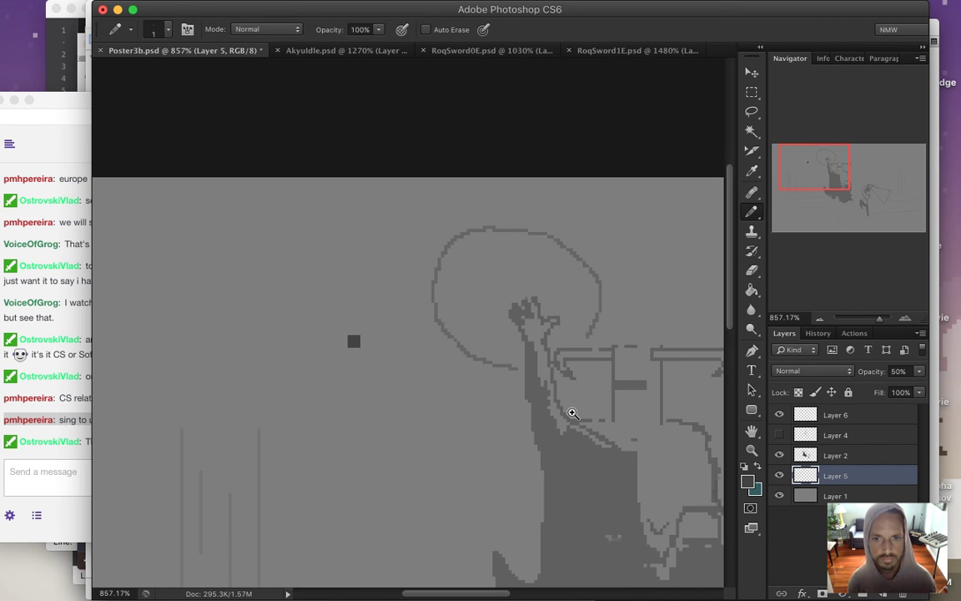
{"action": "scroll", "coordinate": [597, 415], "scroll_direction": "down", "scroll_amount": 1}
{"action": "mouse_move", "coordinate": [601, 418]}
{"action": "left_mouse_down"}
{"action": "mouse_move", "coordinate": [561, 374]}
{"action": "mouse_move", "coordinate": [457, 354]}
{"action": "mouse_move", "coordinate": [399, 311]}
{"action": "left_mouse_up"}
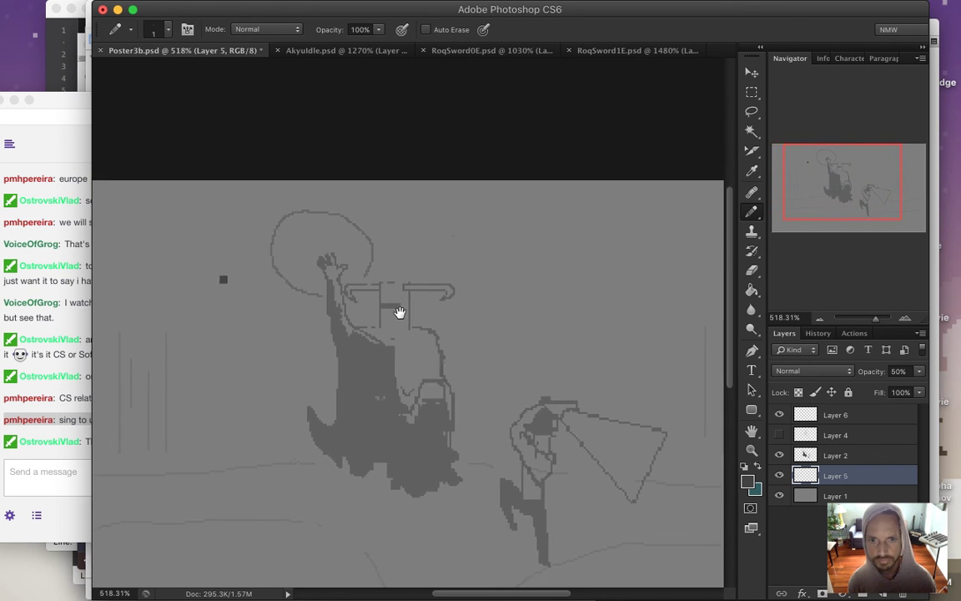
{"action": "key", "text": "ctrl+z"}
Draw a large ring around the raised hand on Layer 2 and lasso the ring, leaving the hand outside the selection.
{"action": "left_click", "coordinate": [805, 455]}
{"action": "mouse_move", "coordinate": [319, 292]}
{"action": "left_mouse_down"}
{"action": "mouse_move", "coordinate": [277, 285]}
{"action": "mouse_move", "coordinate": [254, 260]}
{"action": "mouse_move", "coordinate": [256, 236]}
{"action": "mouse_move", "coordinate": [282, 205]}
{"action": "mouse_move", "coordinate": [322, 191]}
{"action": "mouse_move", "coordinate": [357, 197]}
{"action": "mouse_move", "coordinate": [388, 230]}
{"action": "mouse_move", "coordinate": [380, 259]}
{"action": "left_mouse_up"}
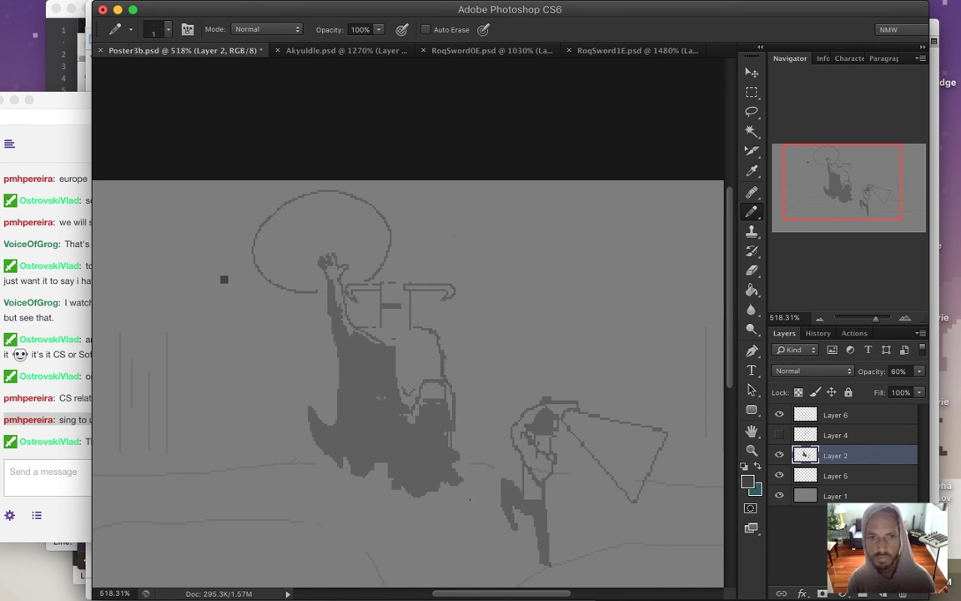
{"action": "key", "text": "l"}
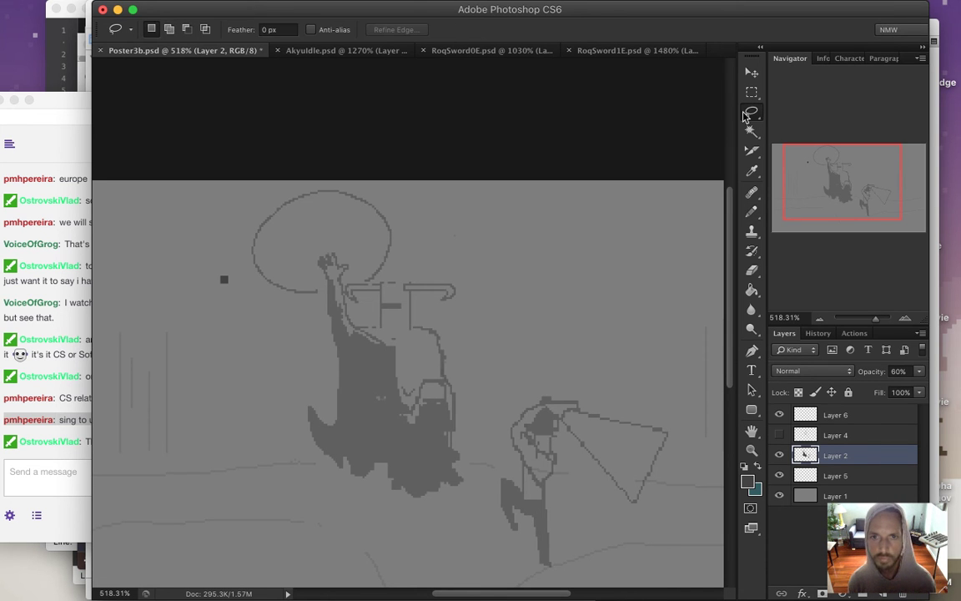
{"action": "mouse_move", "coordinate": [376, 276]}
{"action": "left_mouse_down"}
{"action": "mouse_move", "coordinate": [339, 224]}
{"action": "mouse_move", "coordinate": [311, 238]}
{"action": "mouse_move", "coordinate": [318, 306]}
{"action": "mouse_move", "coordinate": [272, 303]}
{"action": "mouse_move", "coordinate": [241, 279]}
{"action": "mouse_move", "coordinate": [244, 211]}
{"action": "mouse_move", "coordinate": [300, 161]}
{"action": "mouse_move", "coordinate": [418, 173]}
{"action": "mouse_move", "coordinate": [431, 209]}
{"action": "mouse_move", "coordinate": [395, 281]}
{"action": "left_mouse_up"}
{"action": "key", "text": "v"}
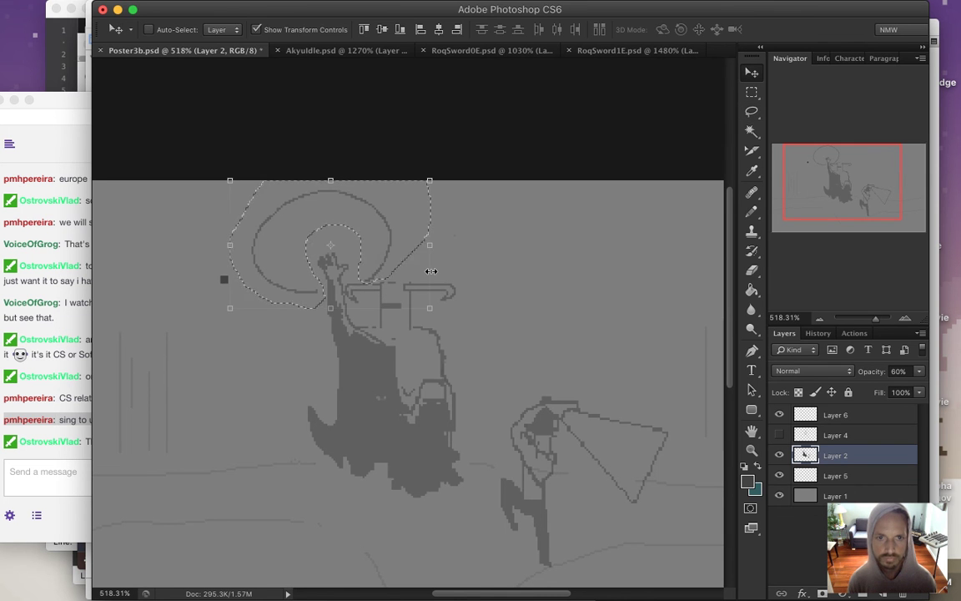
Fade the selected ring with two passes of a 40 px Eraser at 50% opacity, and deselect.
{"action": "key", "text": "e"}
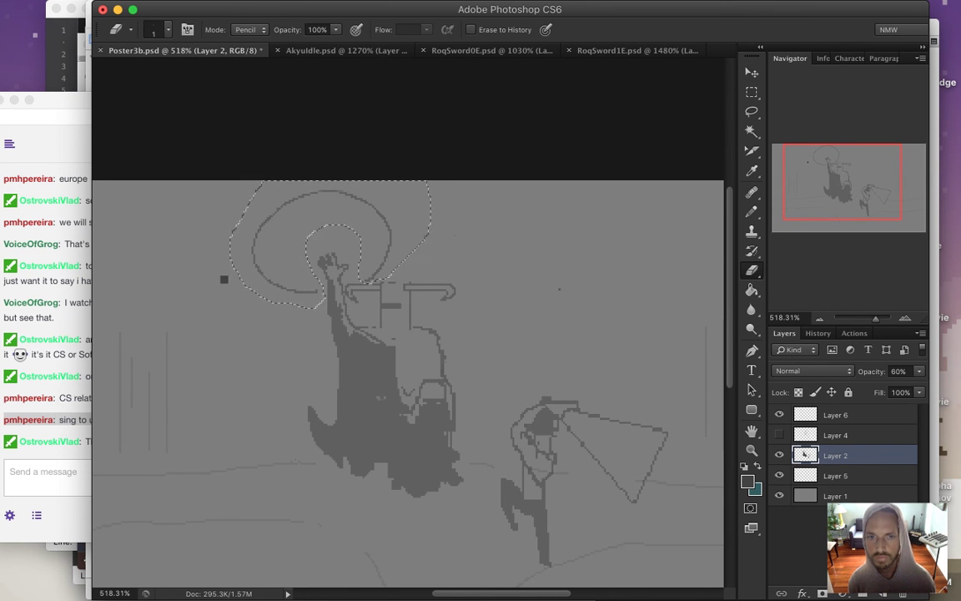
{"action": "key", "text": "5"}
{"action": "key", "text": "bracketright"}
{"action": "key", "text": "bracketright"}
{"action": "key", "text": "bracketright"}
{"action": "key", "text": "bracketright"}
{"action": "key", "text": "bracketright"}
{"action": "key", "text": "bracketright"}
{"action": "key", "text": "bracketright"}
{"action": "key", "text": "bracketright"}
{"action": "key", "text": "bracketright"}
{"action": "key", "text": "bracketright"}
{"action": "key", "text": "bracketright"}
{"action": "key", "text": "bracketright"}
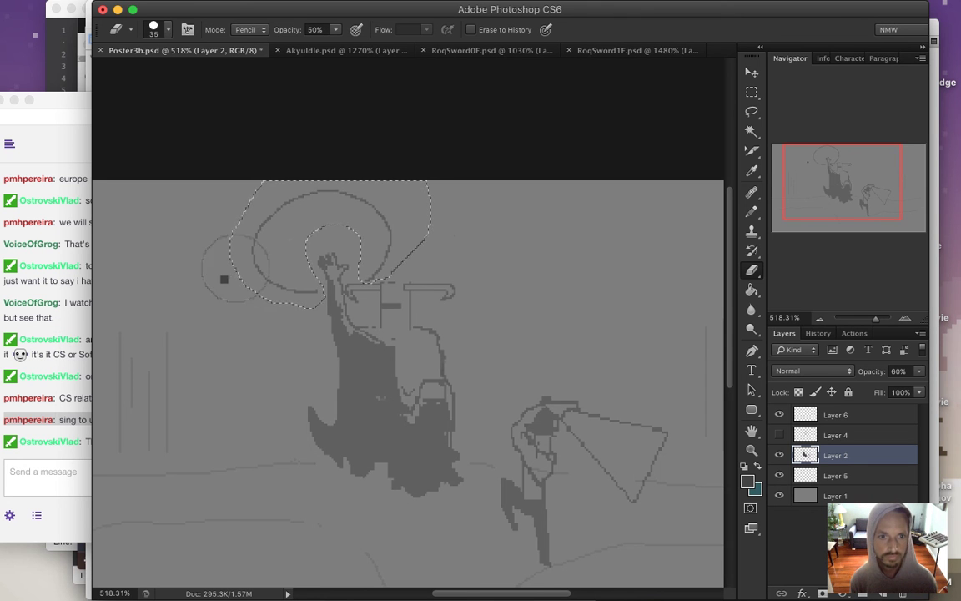
{"action": "mouse_move", "coordinate": [276, 281]}
{"action": "left_mouse_down"}
{"action": "mouse_move", "coordinate": [358, 178]}
{"action": "mouse_move", "coordinate": [317, 232]}
{"action": "mouse_move", "coordinate": [289, 247]}
{"action": "left_mouse_up"}
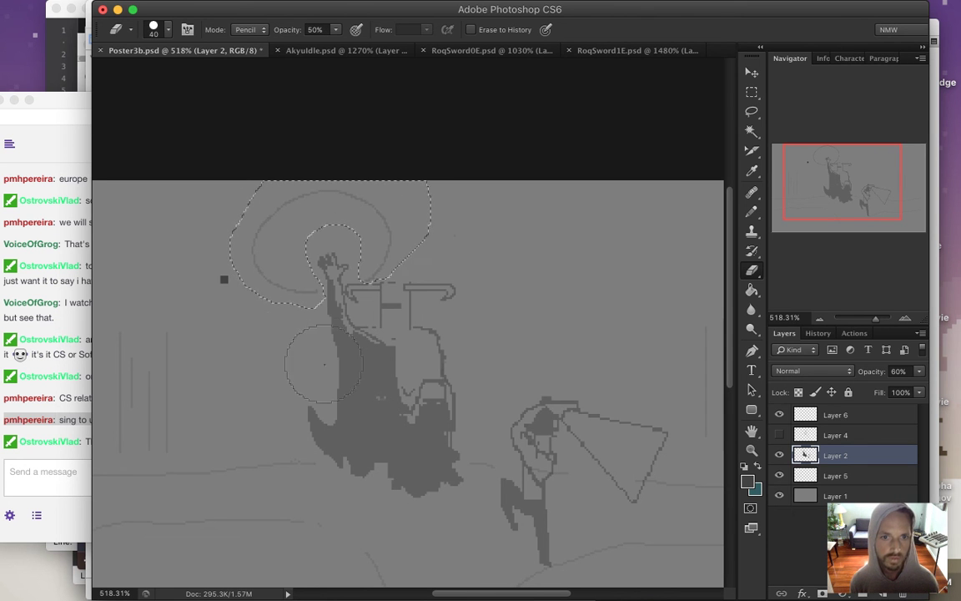
{"action": "mouse_move", "coordinate": [319, 361]}
{"action": "left_mouse_down"}
{"action": "mouse_move", "coordinate": [300, 257]}
{"action": "mouse_move", "coordinate": [289, 278]}
{"action": "mouse_move", "coordinate": [301, 267]}
{"action": "mouse_move", "coordinate": [311, 291]}
{"action": "left_mouse_up"}
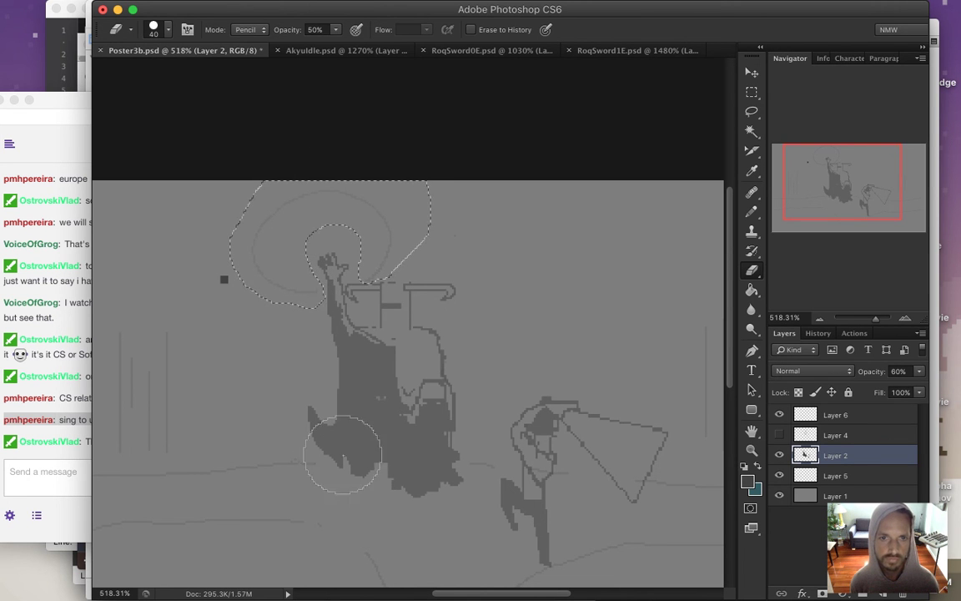
{"action": "key", "text": "m"}
{"action": "key", "text": "super+d"}
Draw a smaller inner ring around the raised hand with the 1 px Pencil at 30% opacity.
{"action": "scroll", "coordinate": [563, 363], "scroll_direction": "down", "scroll_amount": 5}
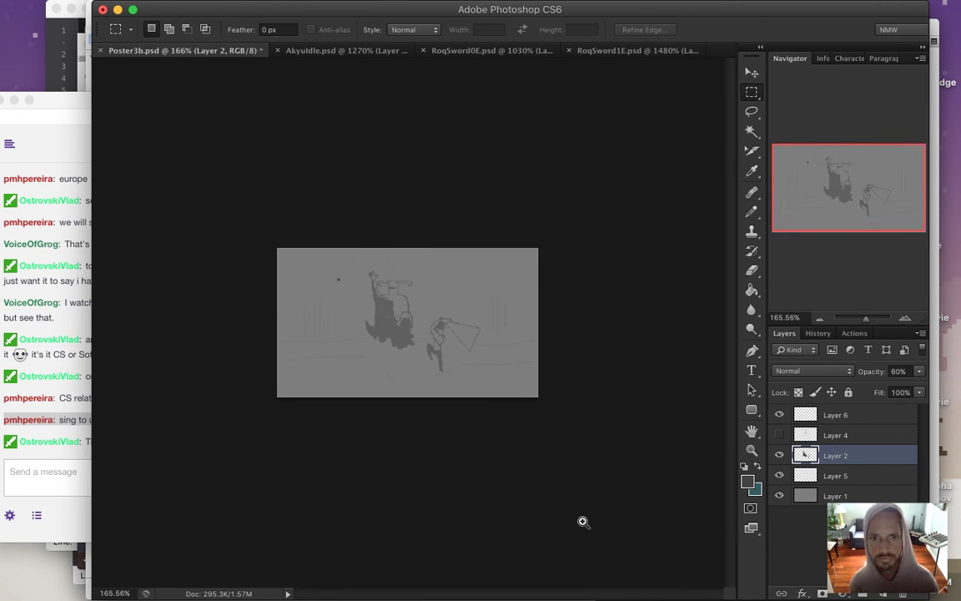
{"action": "scroll", "coordinate": [404, 321], "scroll_direction": "up", "scroll_amount": 3}
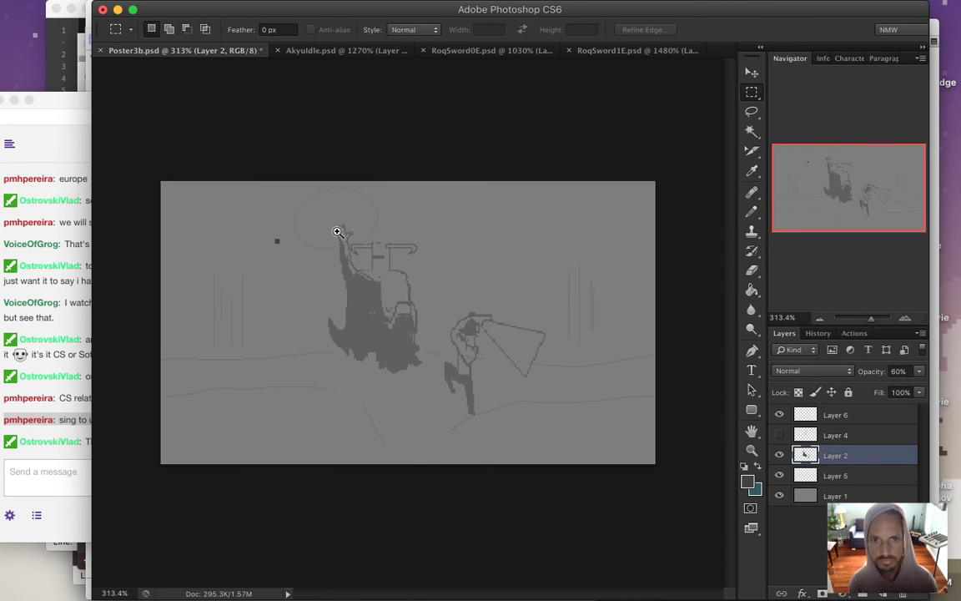
{"action": "scroll", "coordinate": [322, 229], "scroll_direction": "up", "scroll_amount": 6}
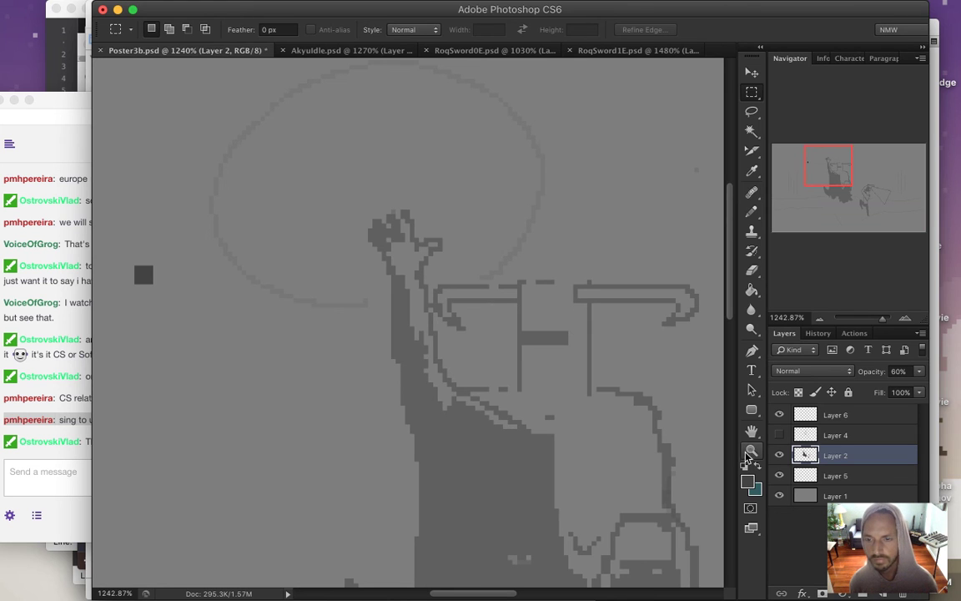
{"action": "key", "text": "b"}
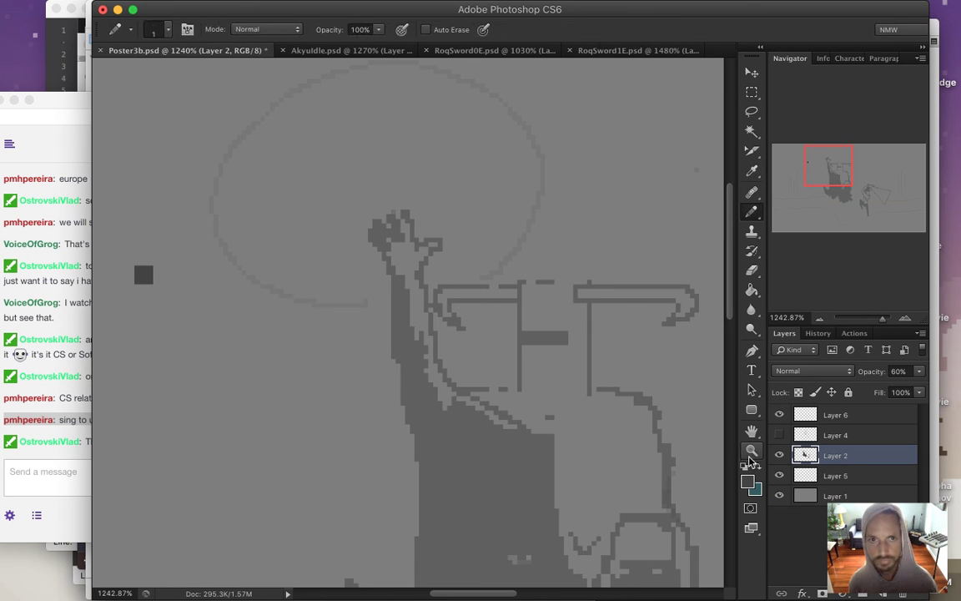
{"action": "key", "text": "3"}
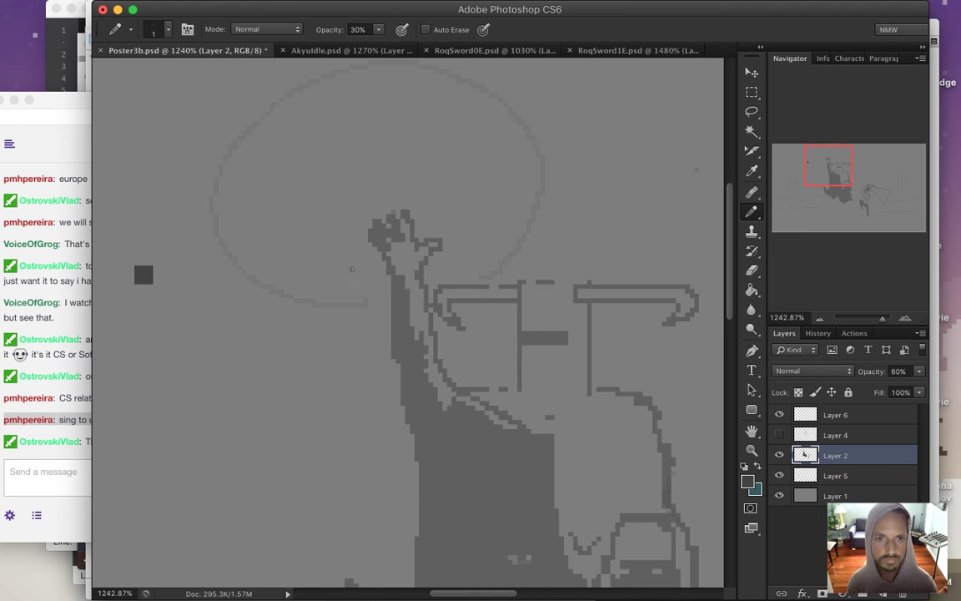
{"action": "mouse_move", "coordinate": [305, 231]}
{"action": "left_mouse_down"}
{"action": "mouse_move", "coordinate": [299, 205]}
{"action": "mouse_move", "coordinate": [307, 172]}
{"action": "mouse_move", "coordinate": [353, 144]}
{"action": "mouse_move", "coordinate": [423, 147]}
{"action": "left_mouse_up"}
{"action": "left_click_drag", "start_coordinate": [454, 177], "coordinate": [468, 219]}
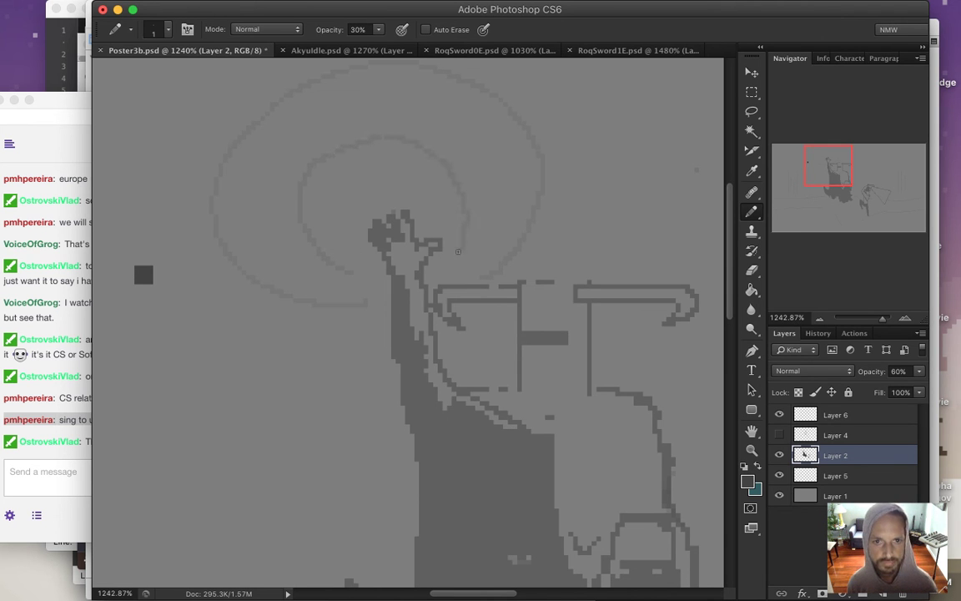
Sketch very faint strokes in the background around the rings with the Pencil at 10% opacity, and save the file.
{"action": "scroll", "coordinate": [613, 360], "scroll_direction": "down", "scroll_amount": 5}
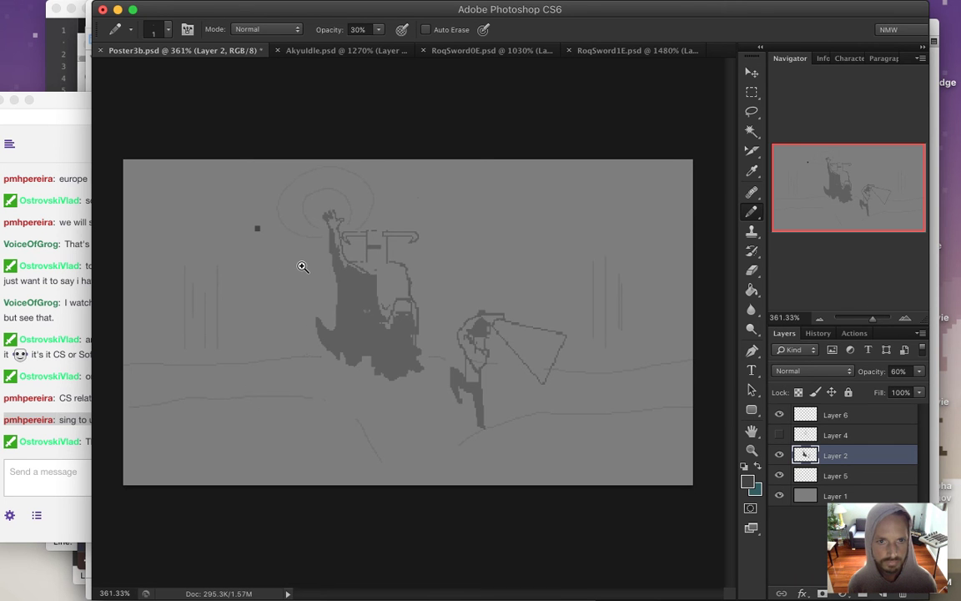
{"action": "scroll", "coordinate": [302, 267], "scroll_direction": "up", "scroll_amount": 3}
{"action": "scroll", "coordinate": [297, 288], "scroll_direction": "down", "scroll_amount": 2}
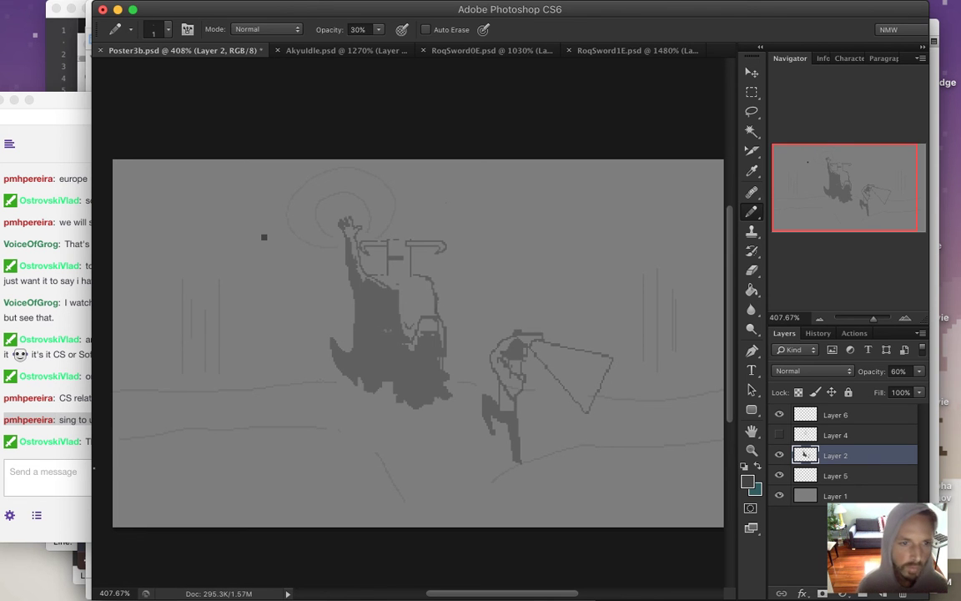
{"action": "key", "text": "m"}
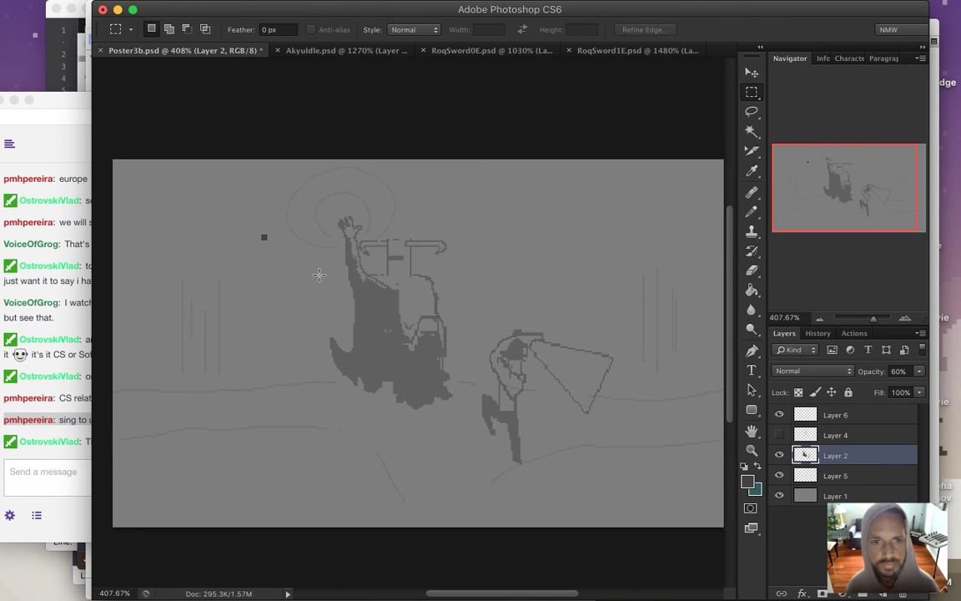
{"action": "key", "text": "b"}
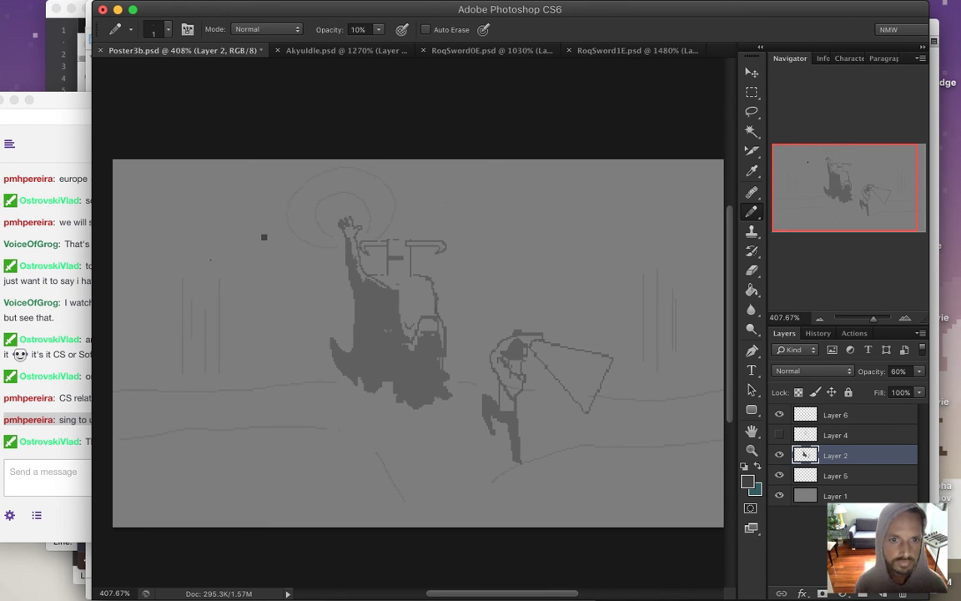
{"action": "scroll", "coordinate": [292, 319], "scroll_direction": "up", "scroll_amount": 2}
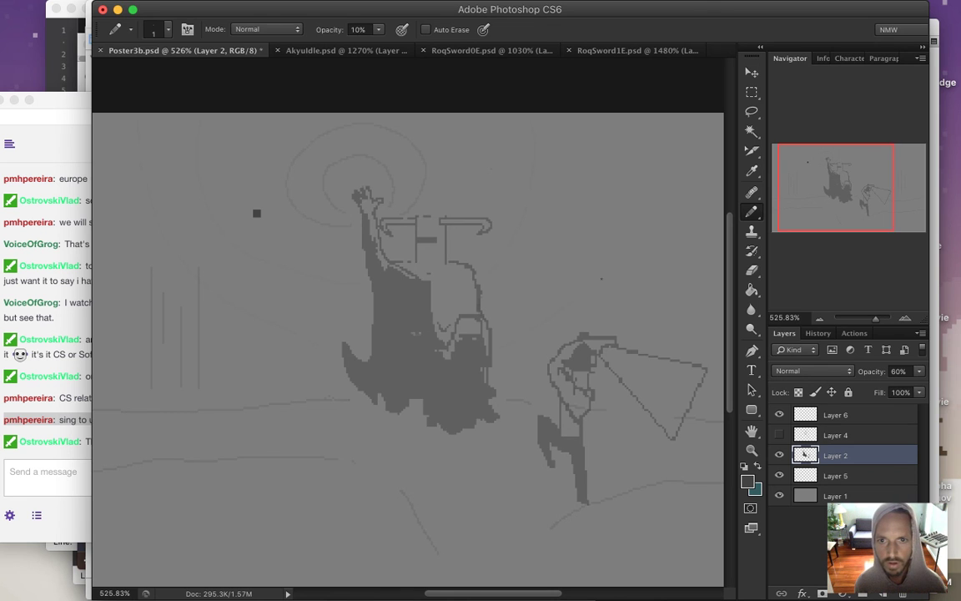
{"action": "scroll", "coordinate": [521, 354], "scroll_direction": "down", "scroll_amount": 5}
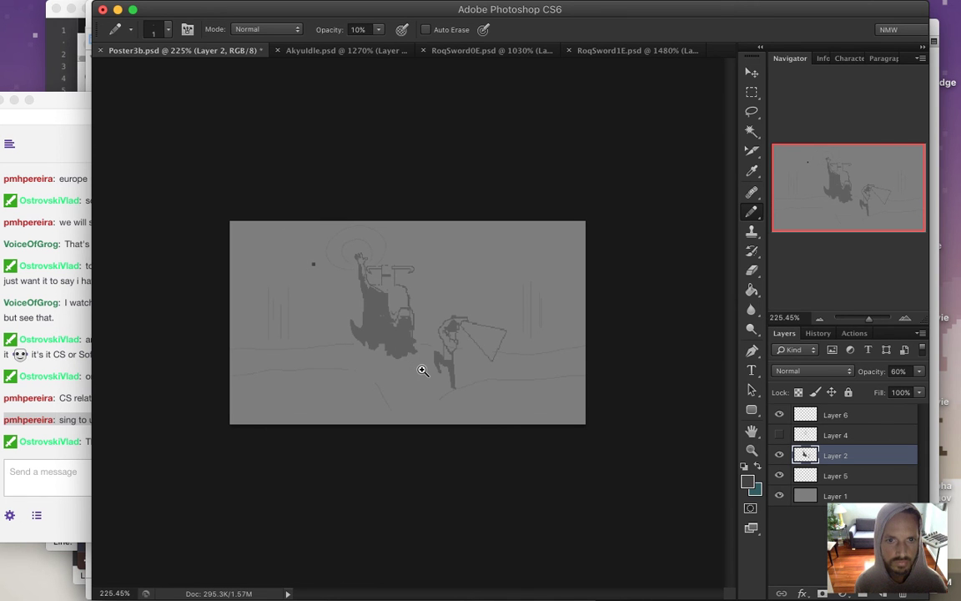
{"action": "scroll", "coordinate": [414, 369], "scroll_direction": "up", "scroll_amount": 2}
{"action": "key", "text": "super+s"}
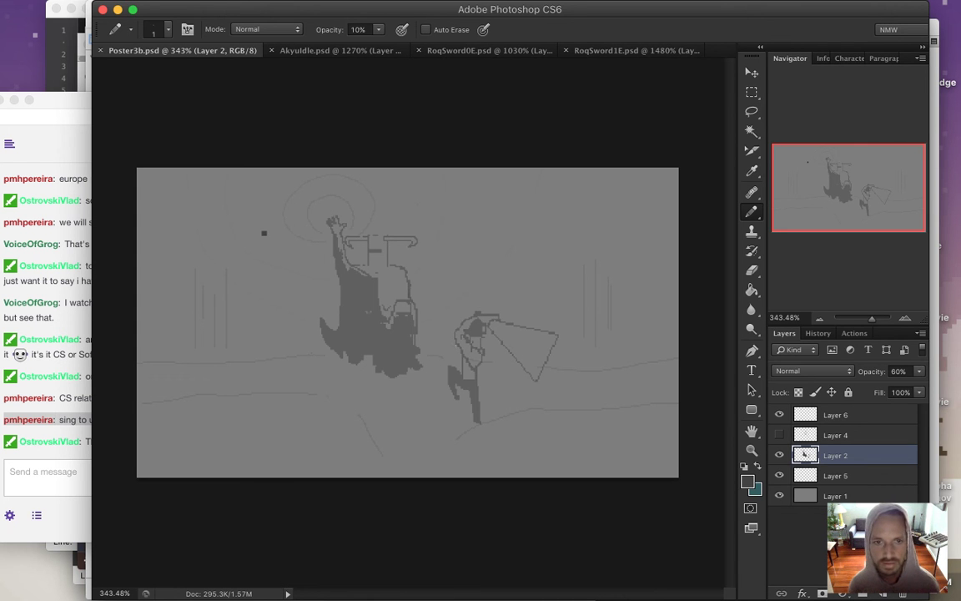
Show Layer 4 and move its coloured reference characters off the sketch to the upper right of the poster.
{"action": "left_click", "coordinate": [803, 415]}
{"action": "left_click", "coordinate": [801, 437]}
{"action": "left_click", "coordinate": [780, 435]}
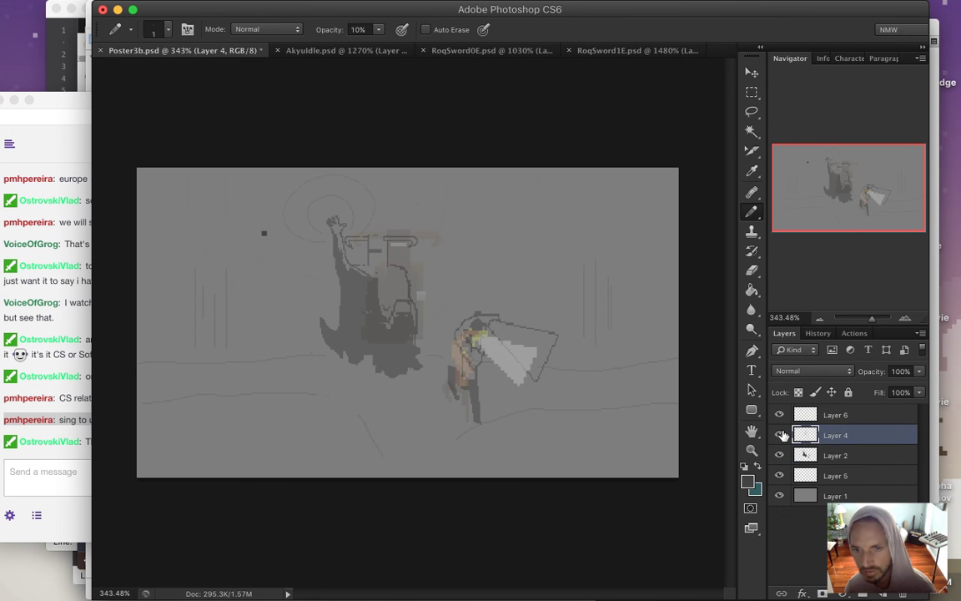
{"action": "key", "text": "v"}
{"action": "left_click_drag", "start_coordinate": [514, 293], "coordinate": [630, 262]}
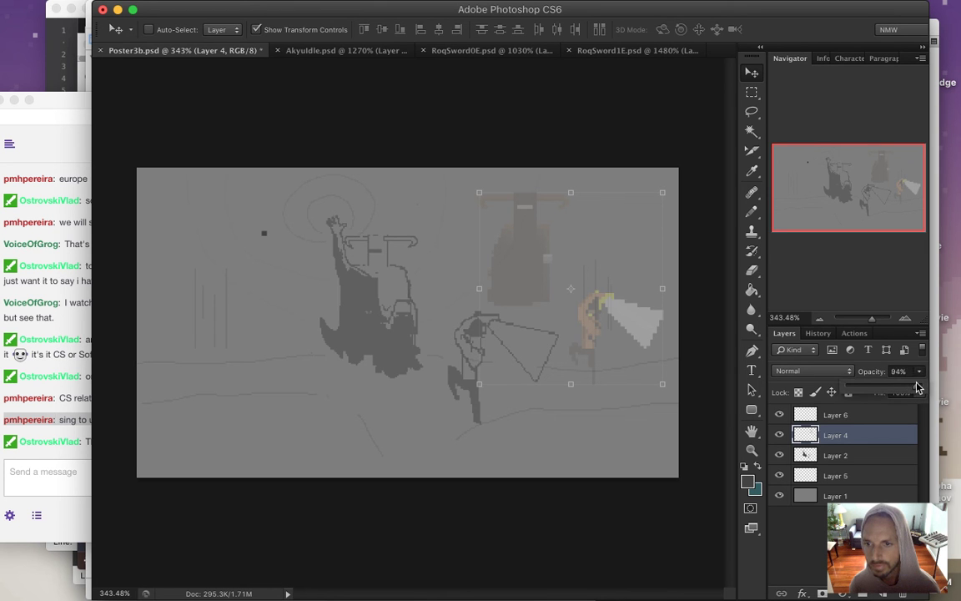
Compare the reference characters with the grey background Layer 1 hidden, show that layer again, and hide Layer 4.
{"action": "left_click", "coordinate": [778, 437]}
{"action": "left_click", "coordinate": [779, 437]}
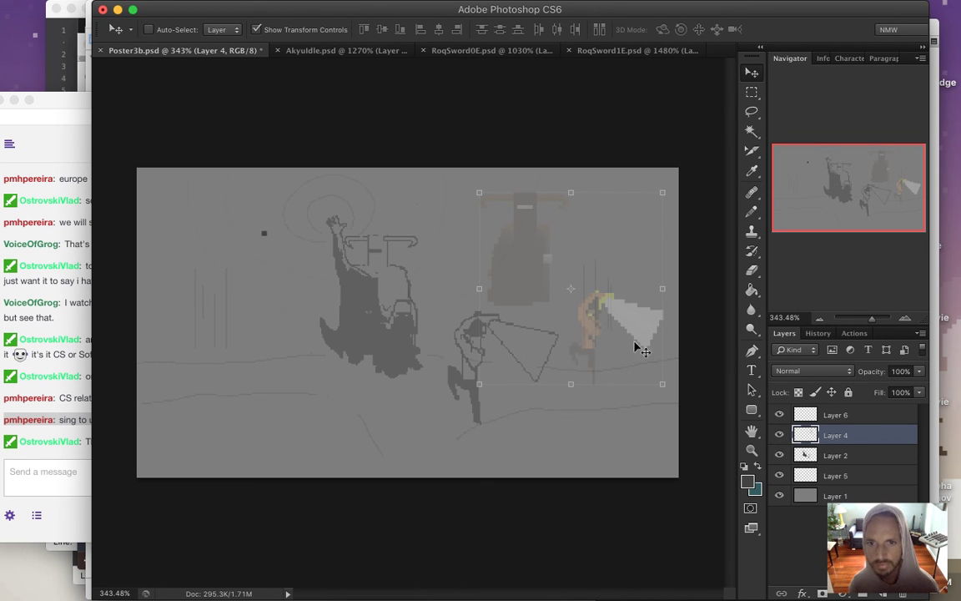
{"action": "left_click", "coordinate": [781, 499]}
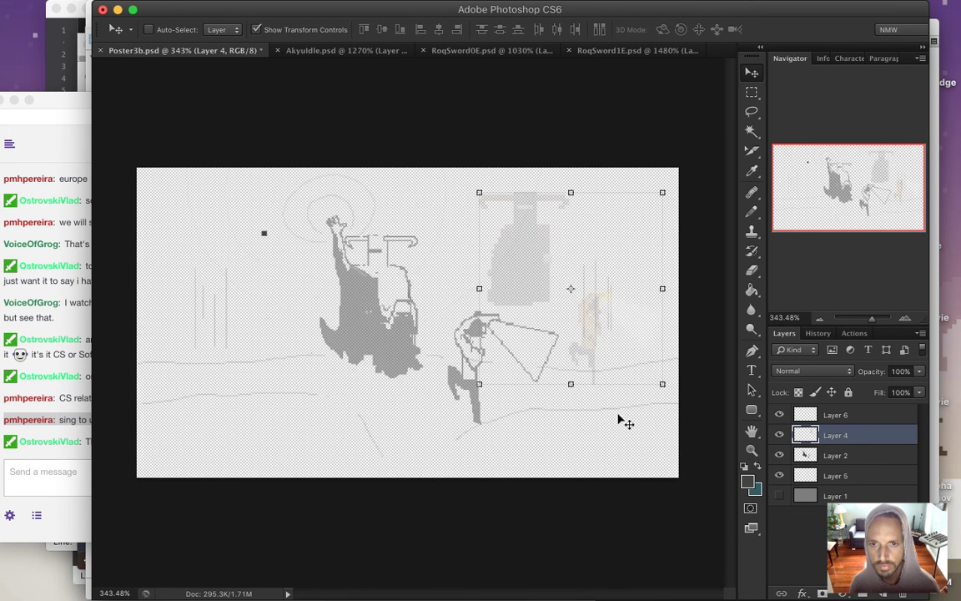
{"action": "key", "text": "i"}
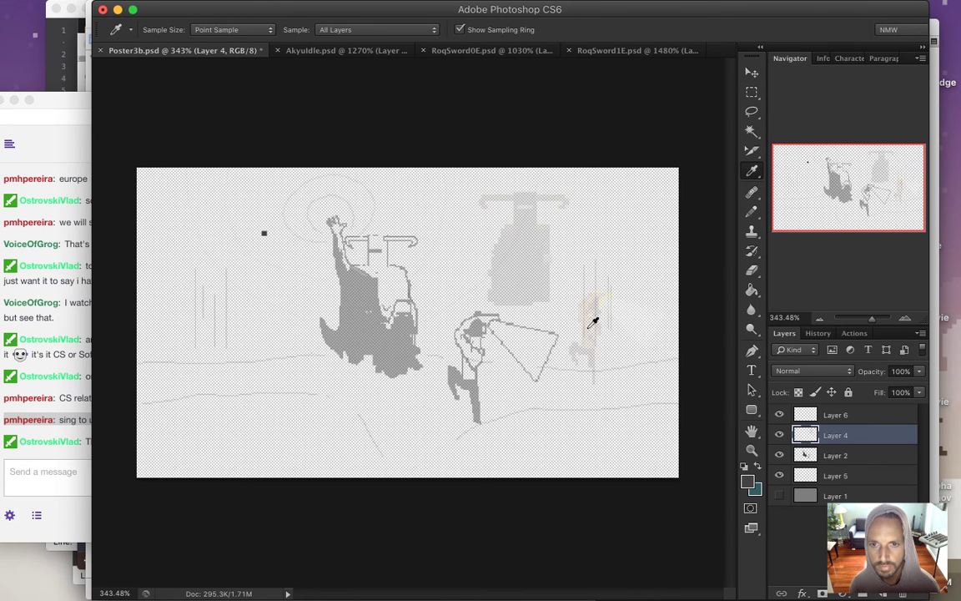
{"action": "left_click", "coordinate": [779, 495]}
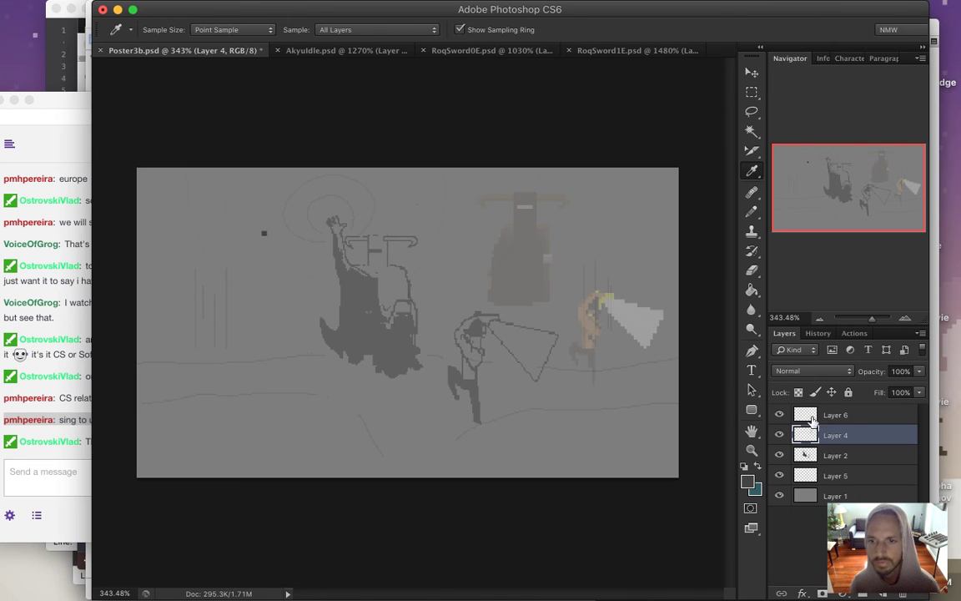
{"action": "left_click", "coordinate": [780, 435]}
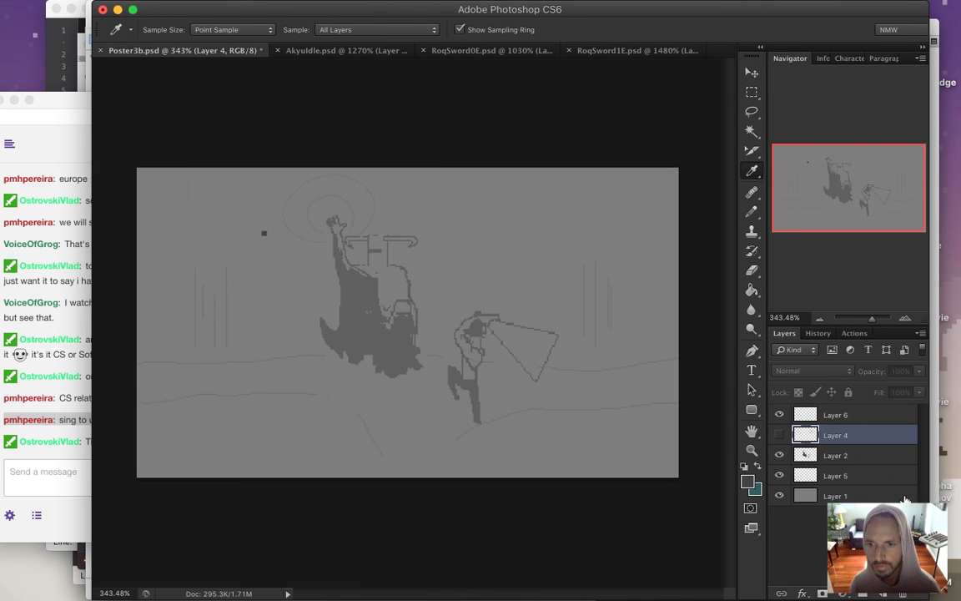
Delete Layer 4, then paste the brown horned sprite from Akyuldle.psd into Poster3b.psd, just right of the sketched horned figure.
{"action": "left_click", "coordinate": [904, 594]}
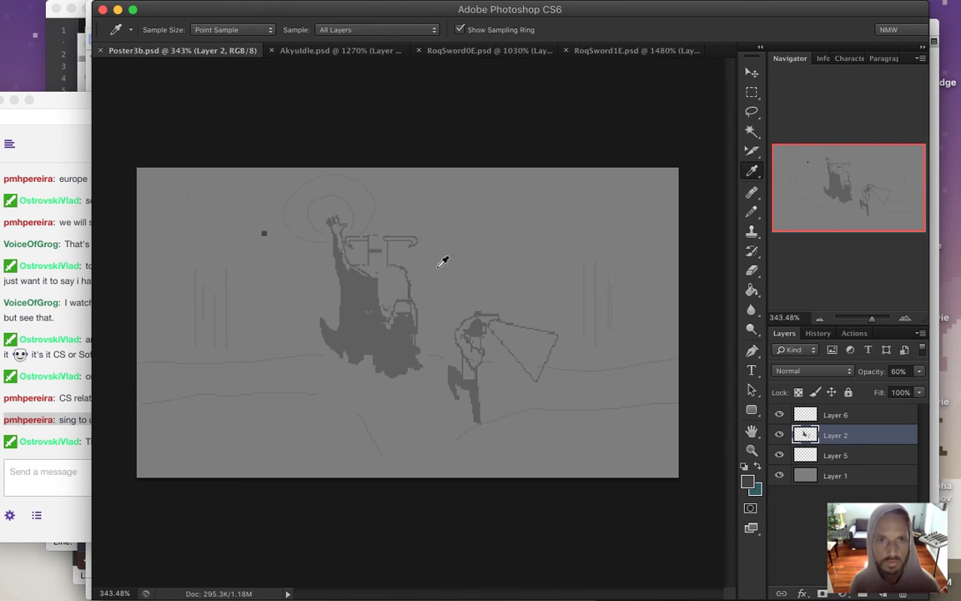
{"action": "left_click", "coordinate": [359, 52]}
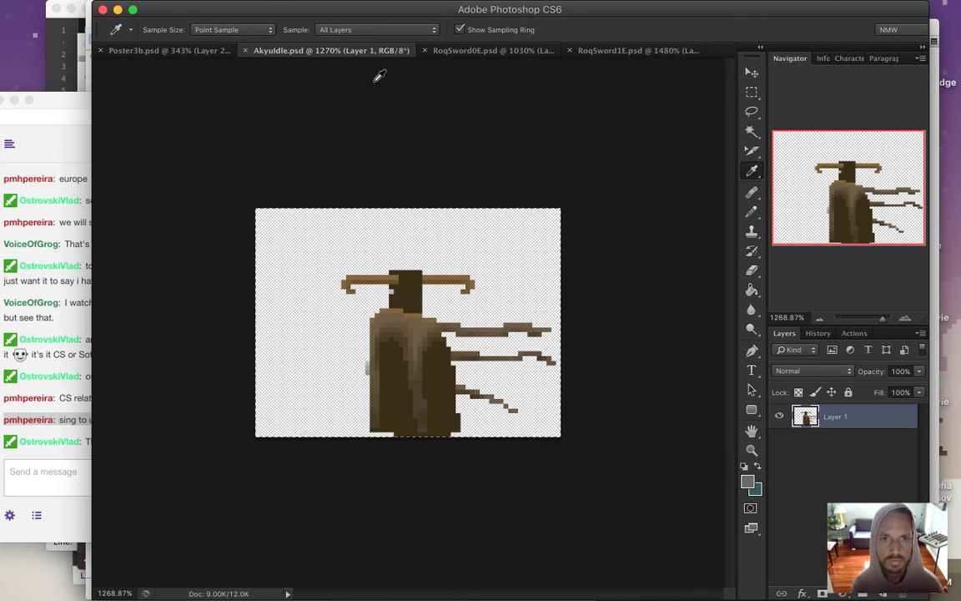
{"action": "left_click", "coordinate": [200, 50]}
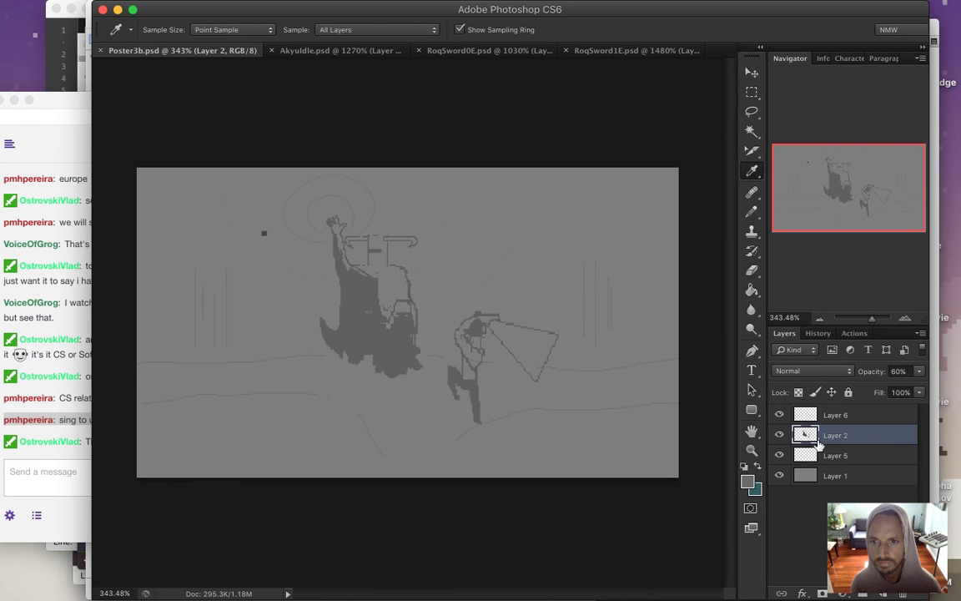
{"action": "key", "text": "ctrl+v"}
{"action": "key", "text": "v"}
{"action": "left_click_drag", "start_coordinate": [480, 300], "coordinate": [531, 251]}
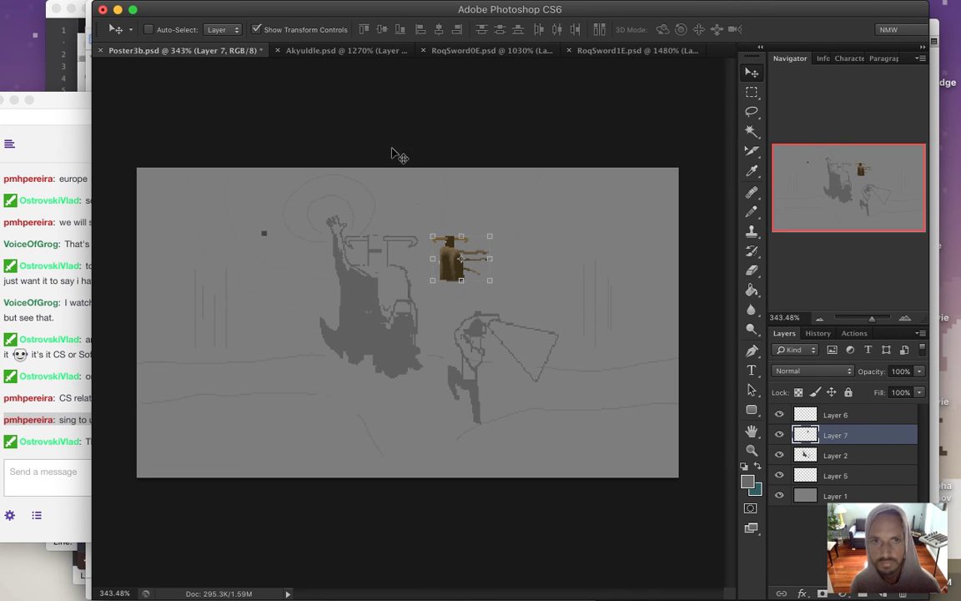
Copy the sword-wielding sprite from RoqSword1E.psd into Poster3b.psd and place it above the sketched running figure.
{"action": "left_click", "coordinate": [503, 53]}
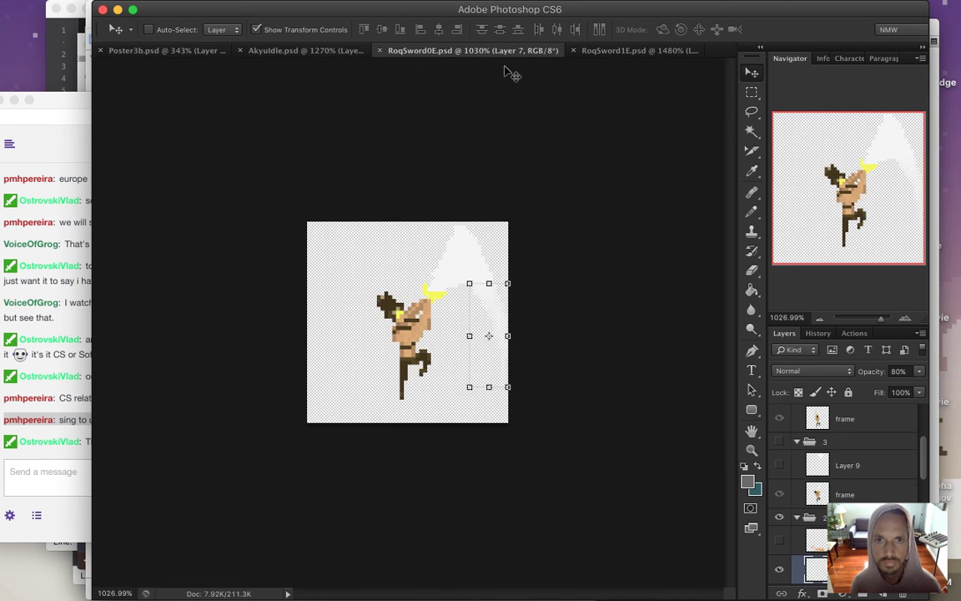
{"action": "left_click", "coordinate": [622, 50]}
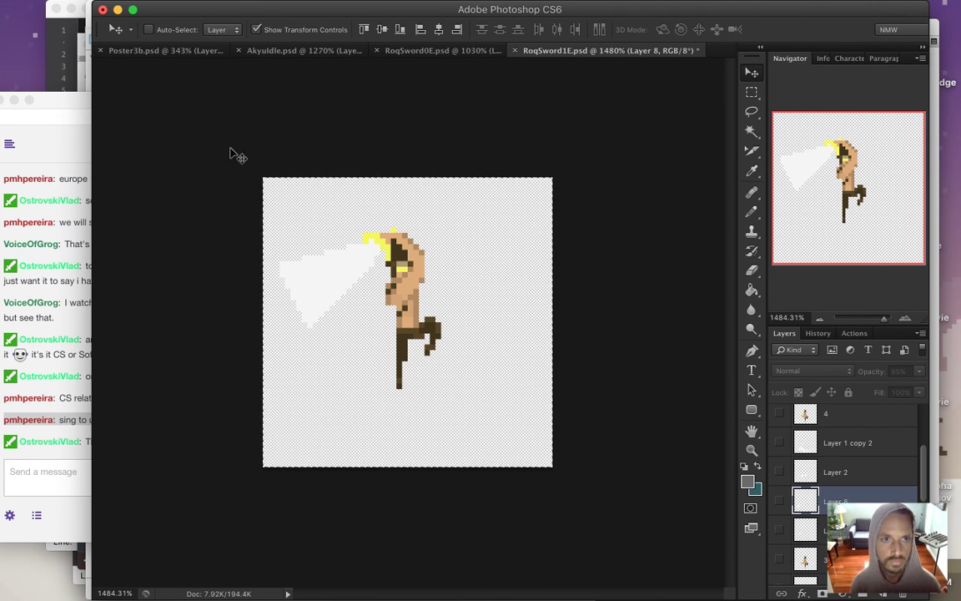
{"action": "left_click", "coordinate": [183, 48]}
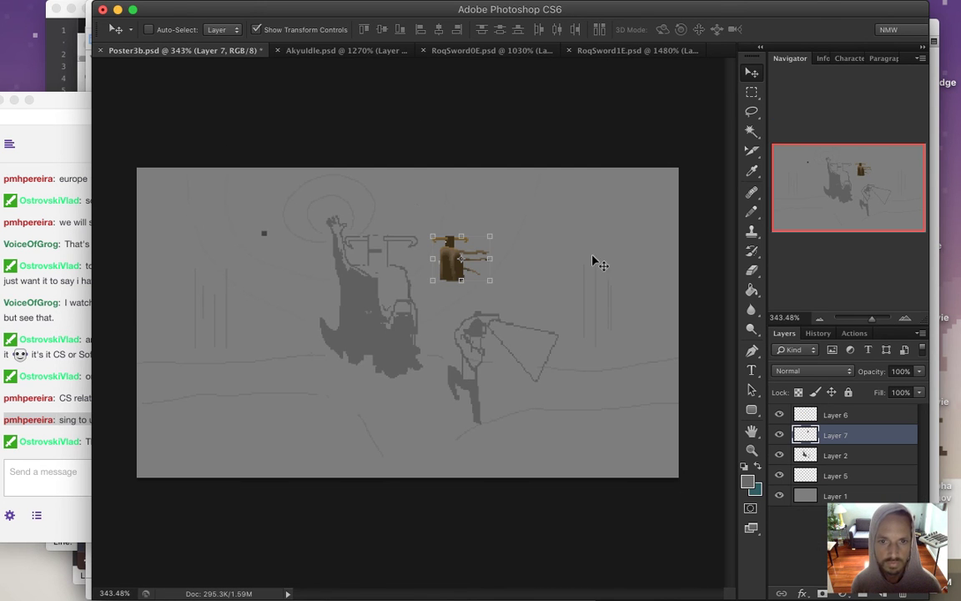
{"action": "key", "text": "cmd+v"}
{"action": "left_click_drag", "start_coordinate": [372, 288], "coordinate": [527, 285]}
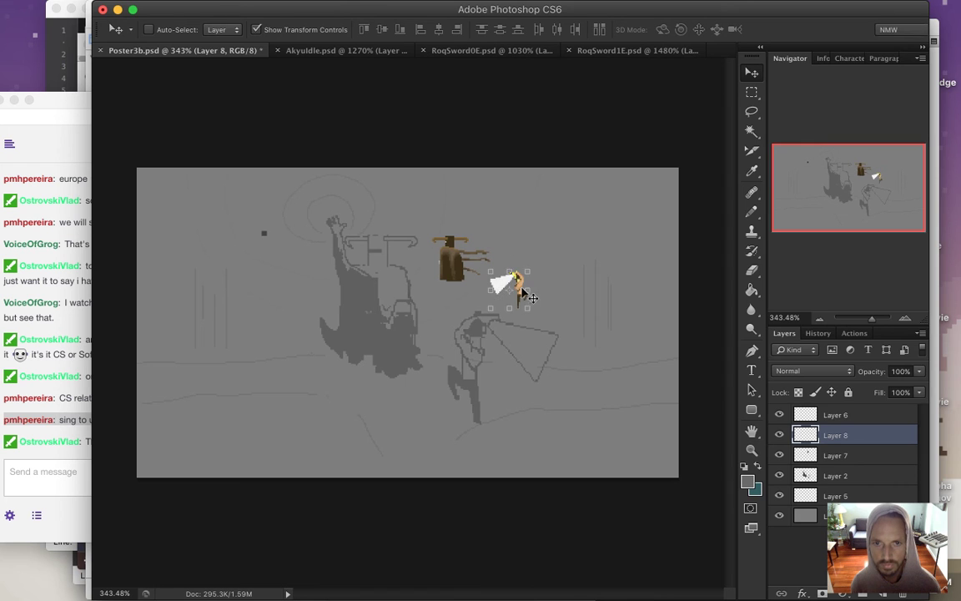
Check the contents of Layer 8 and Layer 6 by toggling their visibility, and merge Layers 6, 7 and 8.
{"action": "left_click", "coordinate": [778, 435]}
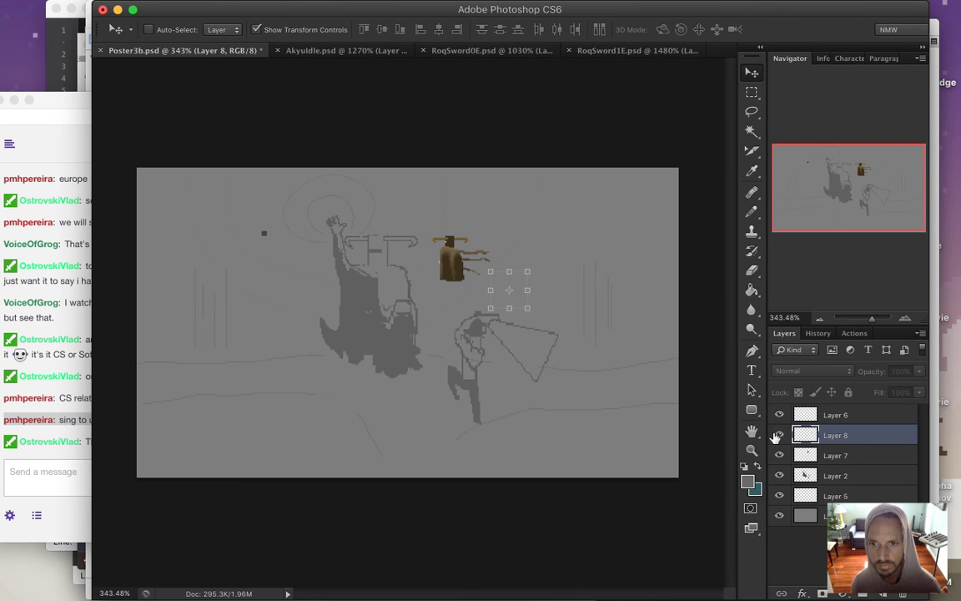
{"action": "left_click", "coordinate": [778, 435]}
{"action": "left_click", "coordinate": [779, 415]}
{"action": "left_click", "coordinate": [778, 414]}
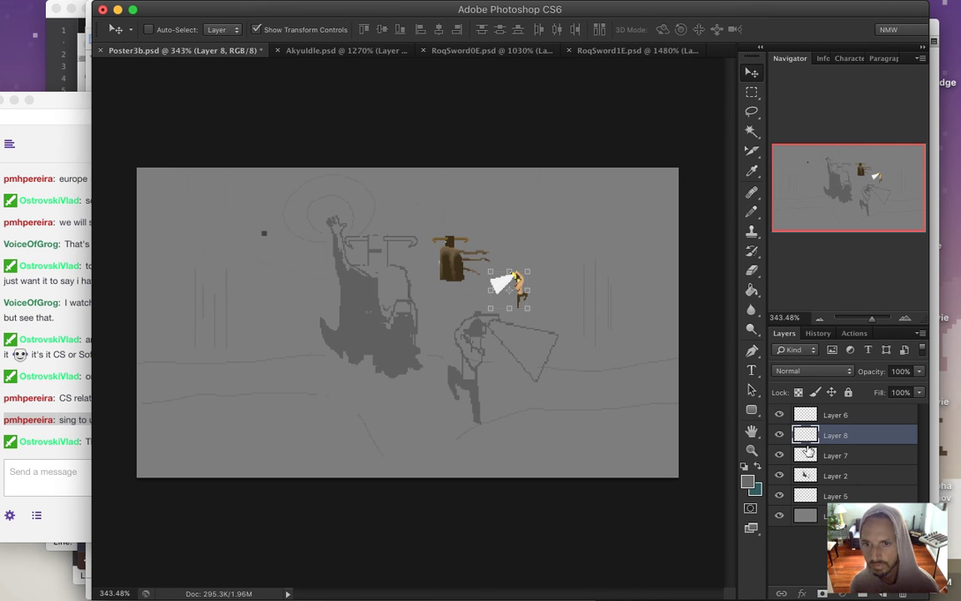
{"action": "left_click", "coordinate": [808, 458]}
{"action": "left_click", "coordinate": [884, 416], "text": "shift"}
{"action": "right_click", "coordinate": [884, 418]}
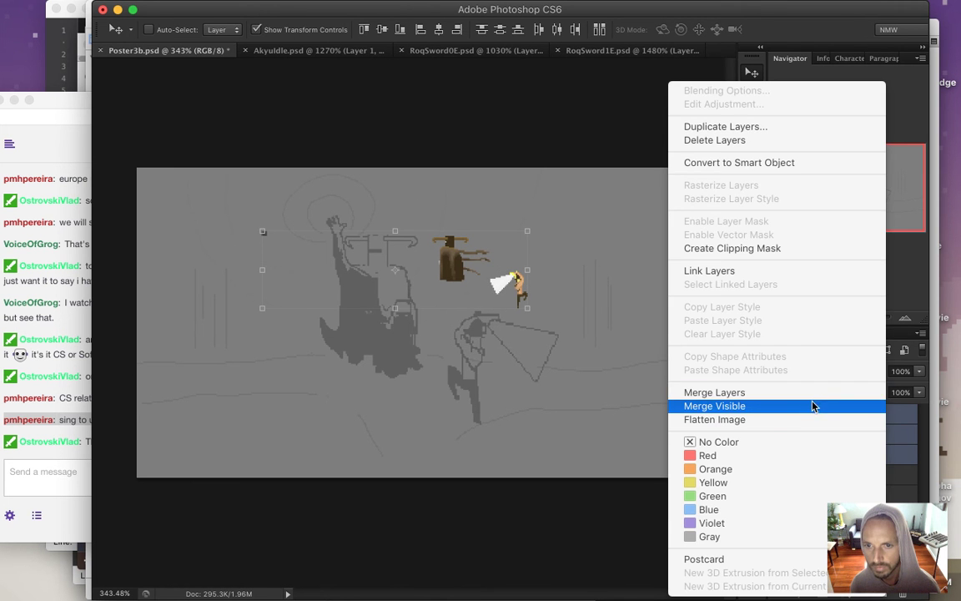
{"action": "left_click", "coordinate": [813, 394]}
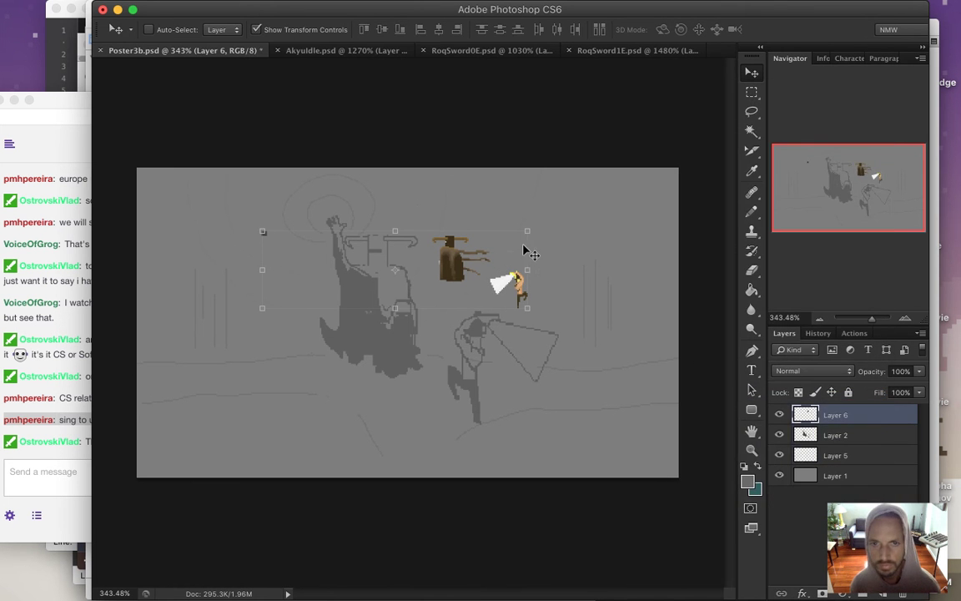
Sample the white of the reference sprite's blade as the foreground colour and add a new layer above Layer 6.
{"action": "key", "text": "m"}
{"action": "left_click_drag", "start_coordinate": [482, 265], "coordinate": [543, 358]}
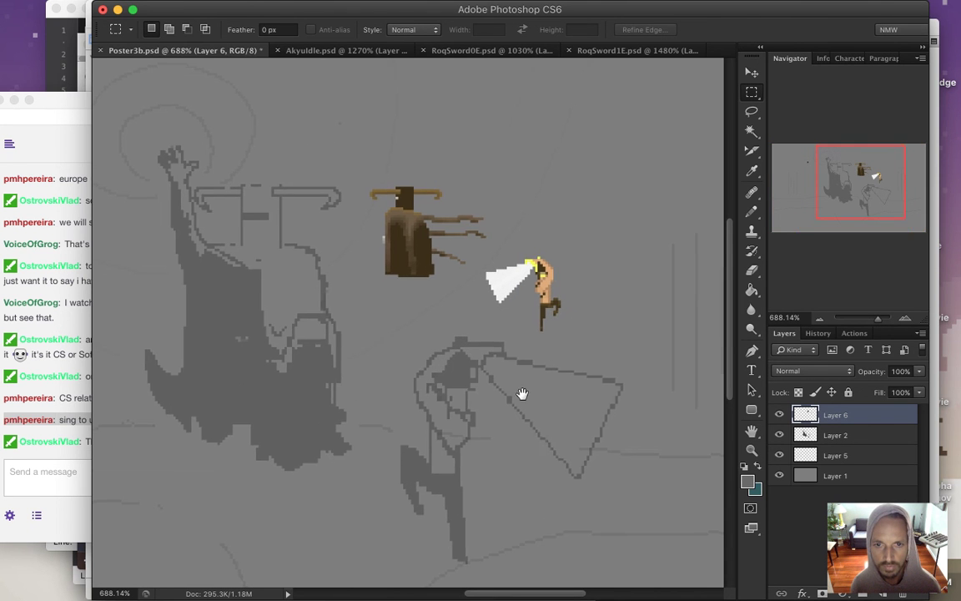
{"action": "scroll", "coordinate": [522, 393], "scroll_direction": "down", "scroll_amount": 3}
{"action": "scroll", "coordinate": [511, 377], "scroll_direction": "down", "scroll_amount": 1}
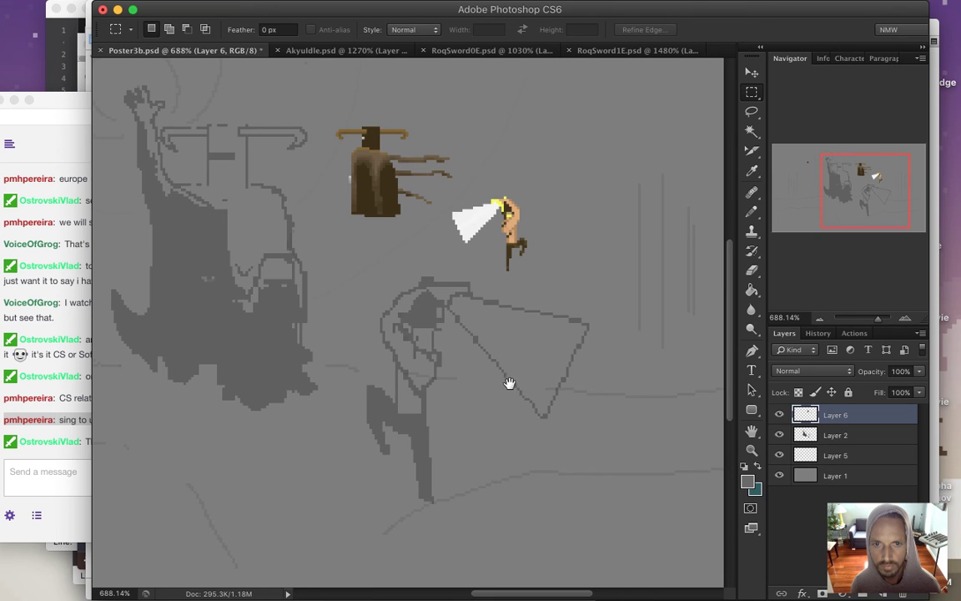
{"action": "key", "text": "i"}
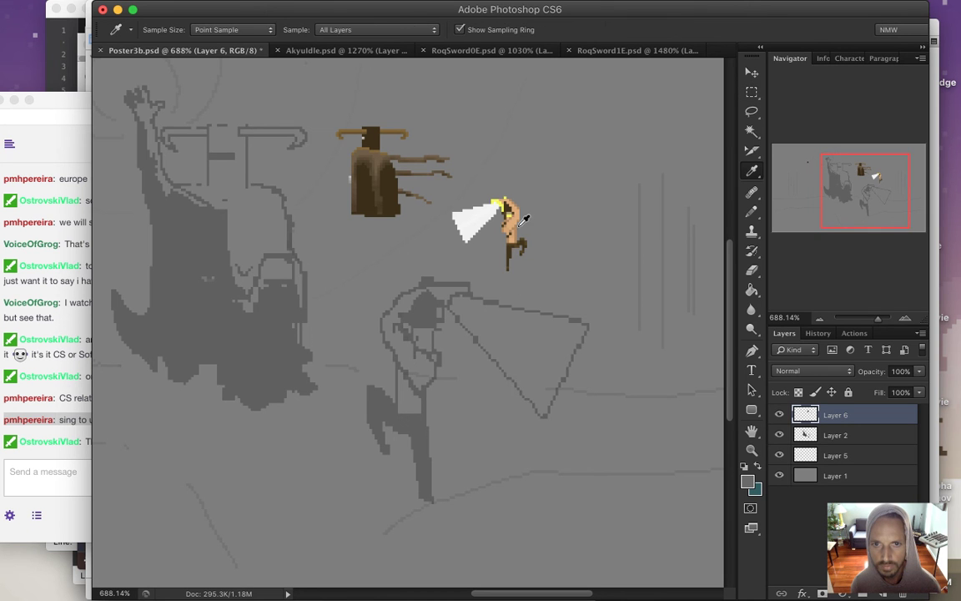
{"action": "left_click", "coordinate": [474, 218]}
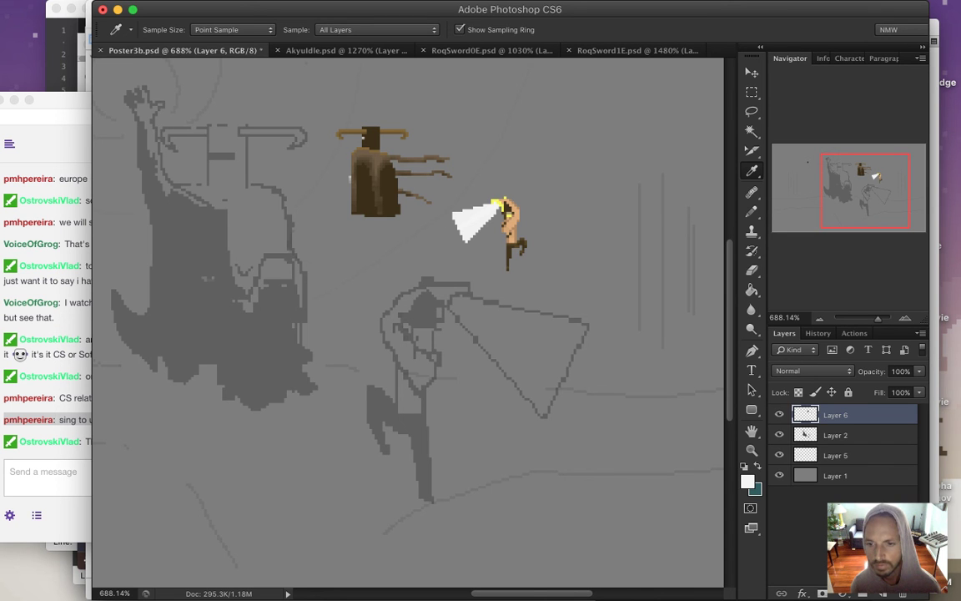
{"action": "left_click", "coordinate": [885, 593]}
Trace the three long edges of the running figure's blade in white with the 1 px Pencil at 100% opacity.
{"action": "key", "text": "b"}
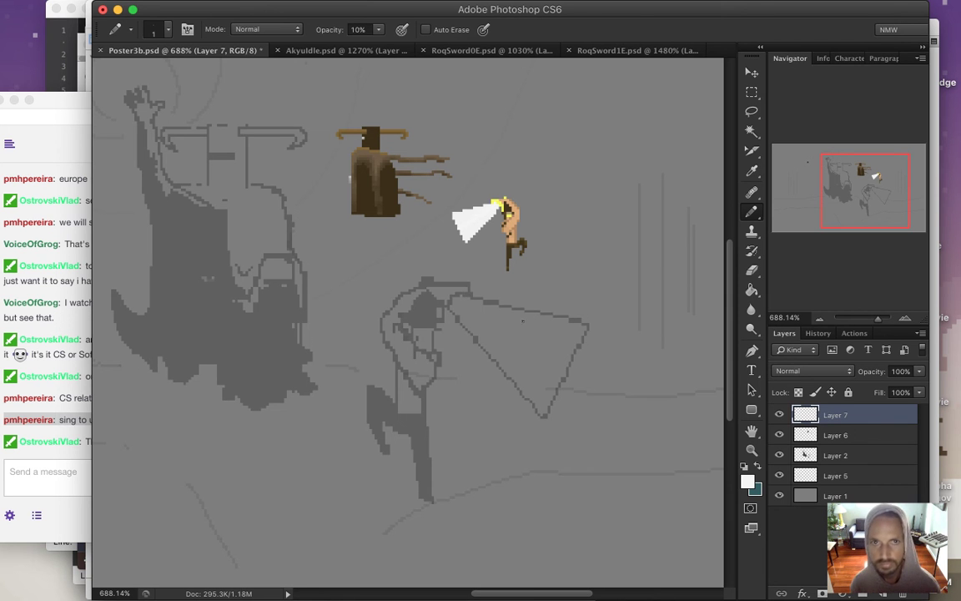
{"action": "key", "text": "0"}
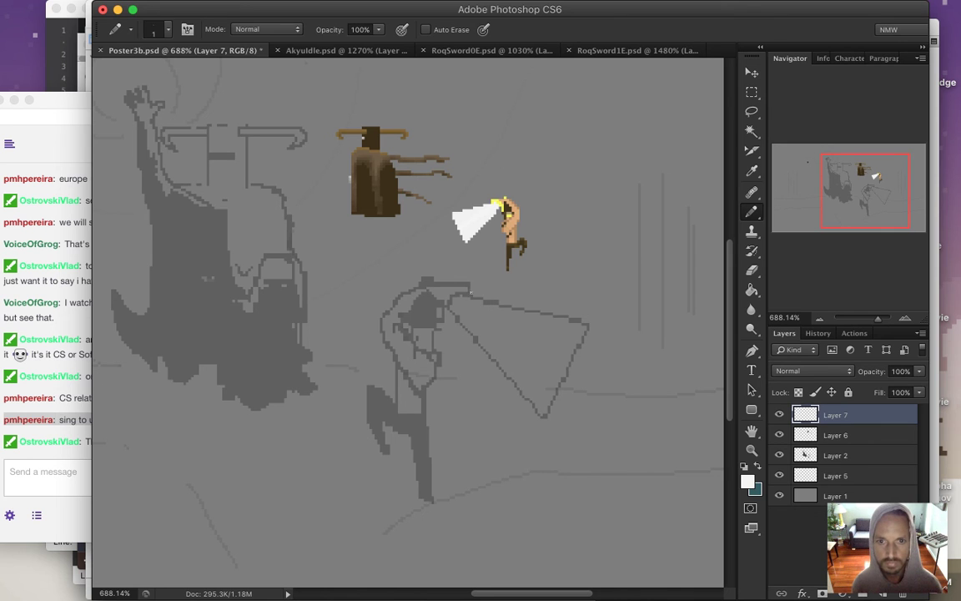
{"action": "left_click", "coordinate": [425, 203], "text": "alt"}
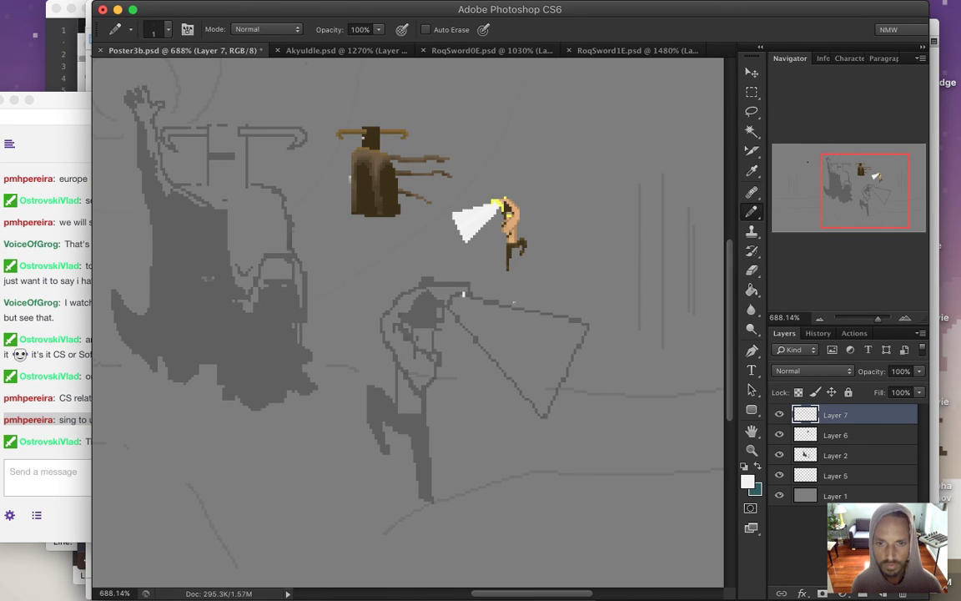
{"action": "left_click", "coordinate": [590, 323], "text": "shift"}
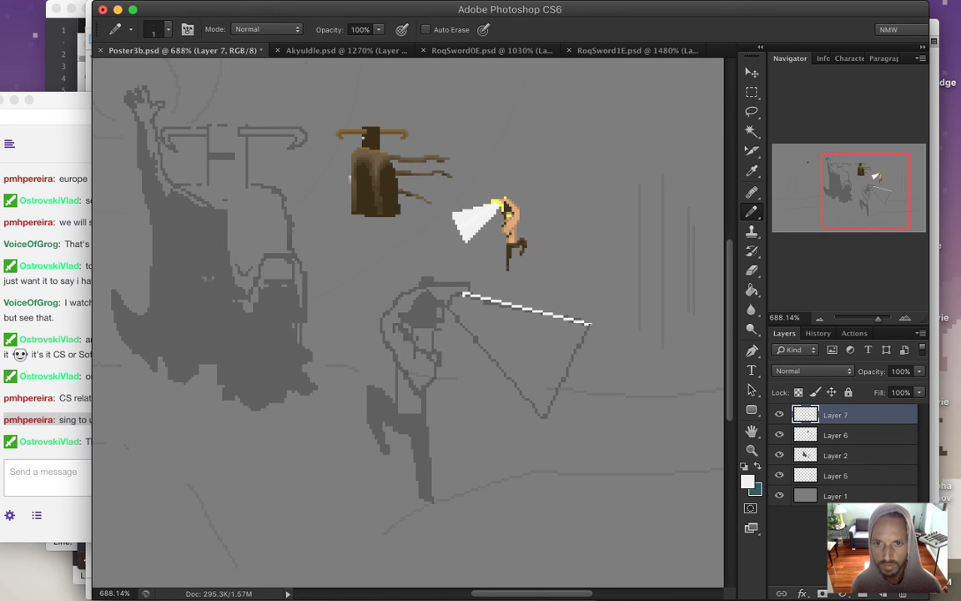
{"action": "left_click", "coordinate": [543, 416], "text": "shift"}
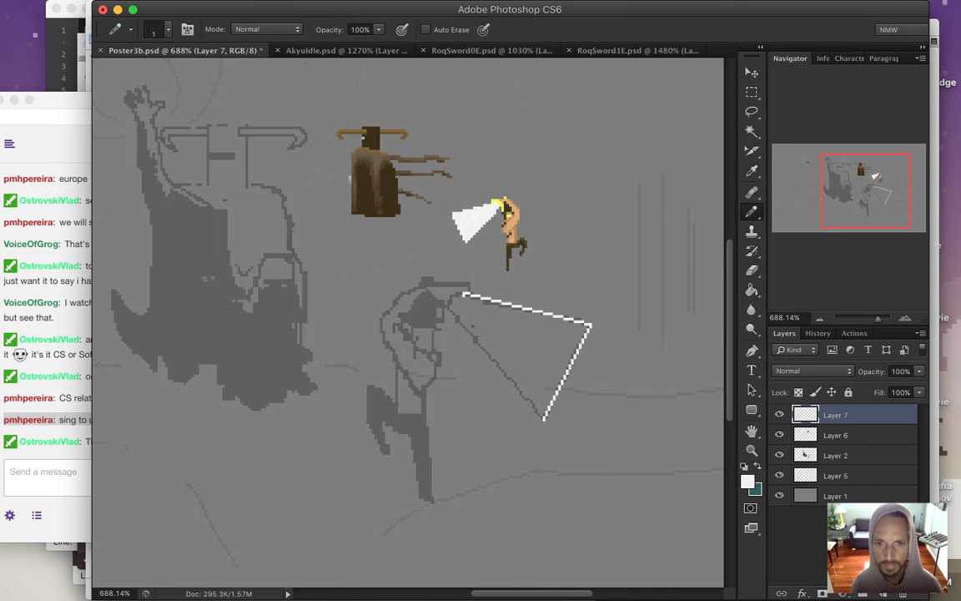
{"action": "left_click", "coordinate": [448, 309], "text": "shift"}
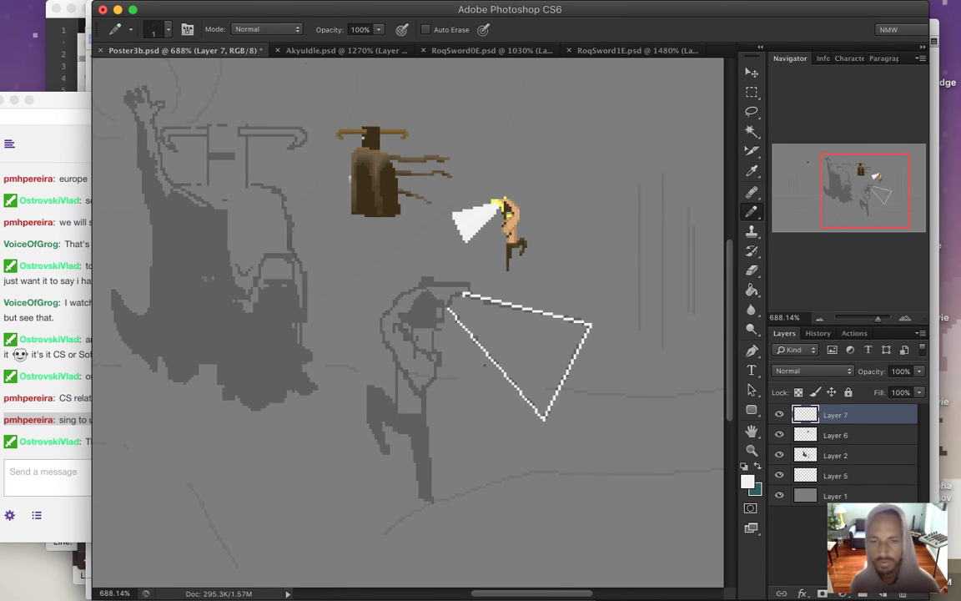
Open SongbringerBridge.wav from the desktop, and view the lol.png image linked in the chat before closing its window.
{"action": "key", "text": "F11"}
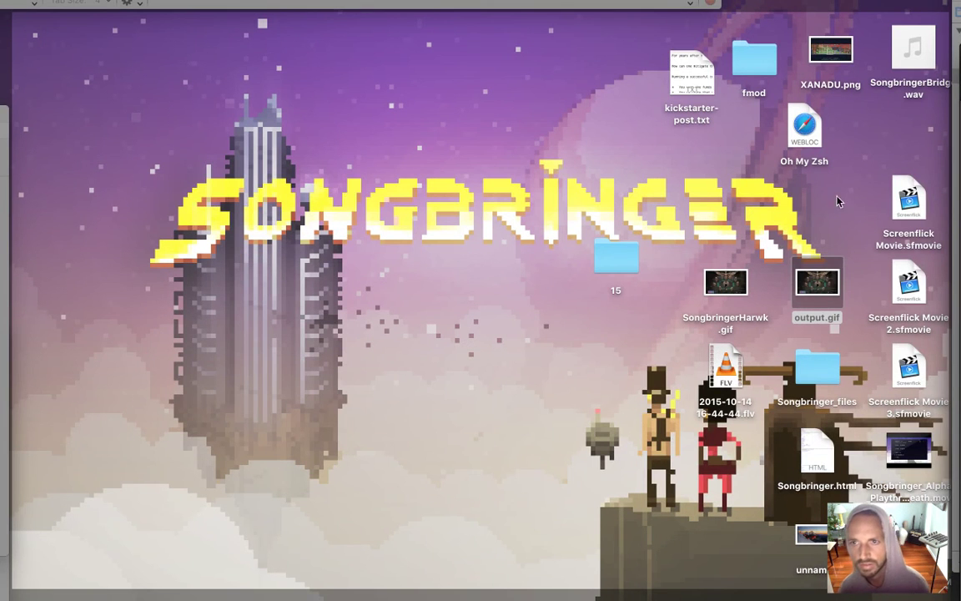
{"action": "double_click", "coordinate": [896, 33]}
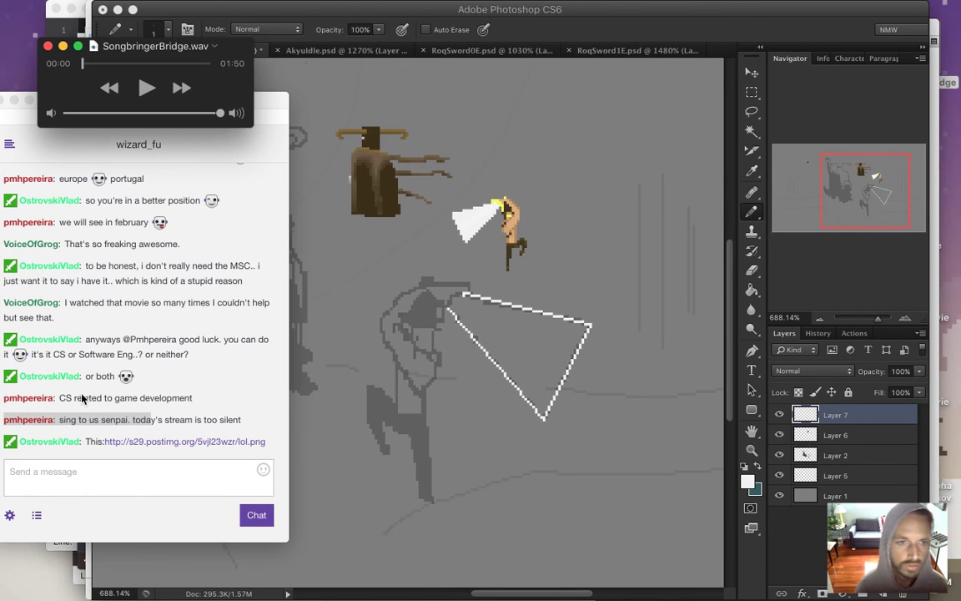
{"action": "left_click", "coordinate": [184, 440]}
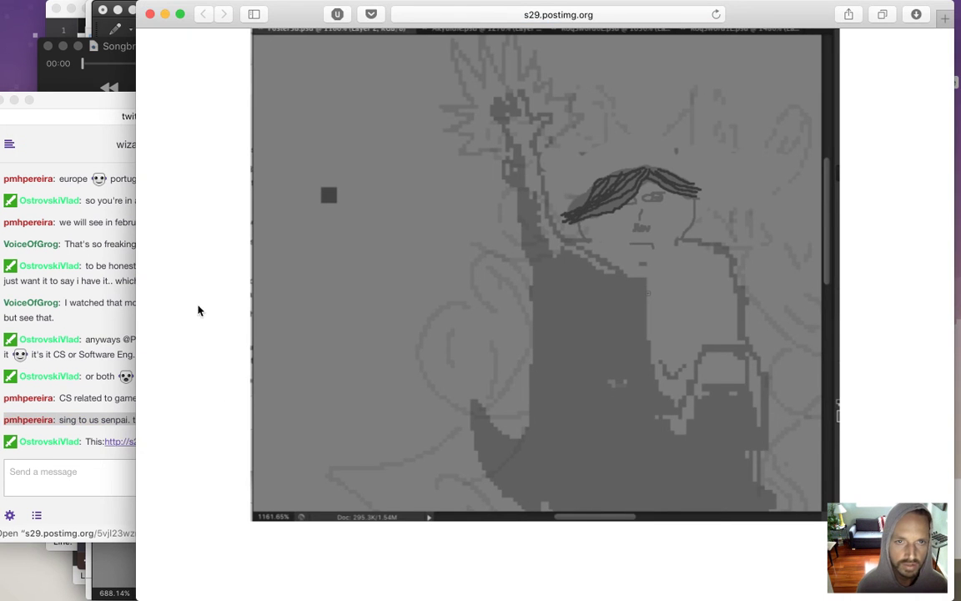
{"action": "left_click", "coordinate": [151, 14]}
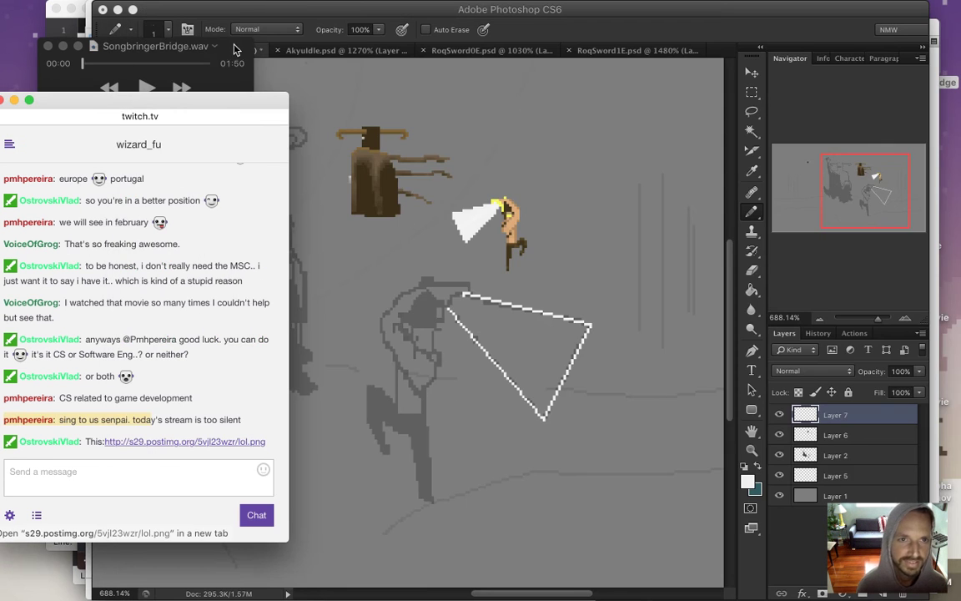
Move the audio player above the chat, play SongbringerBridge.wav and raise the system volume.
{"action": "left_click_drag", "start_coordinate": [233, 50], "coordinate": [259, 48]}
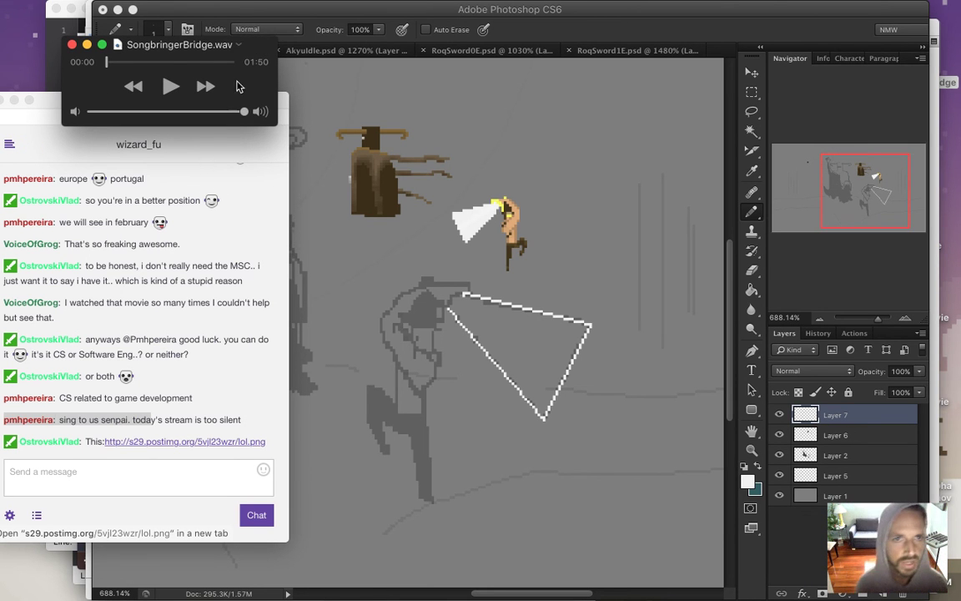
{"action": "left_click_drag", "start_coordinate": [261, 48], "coordinate": [307, 24]}
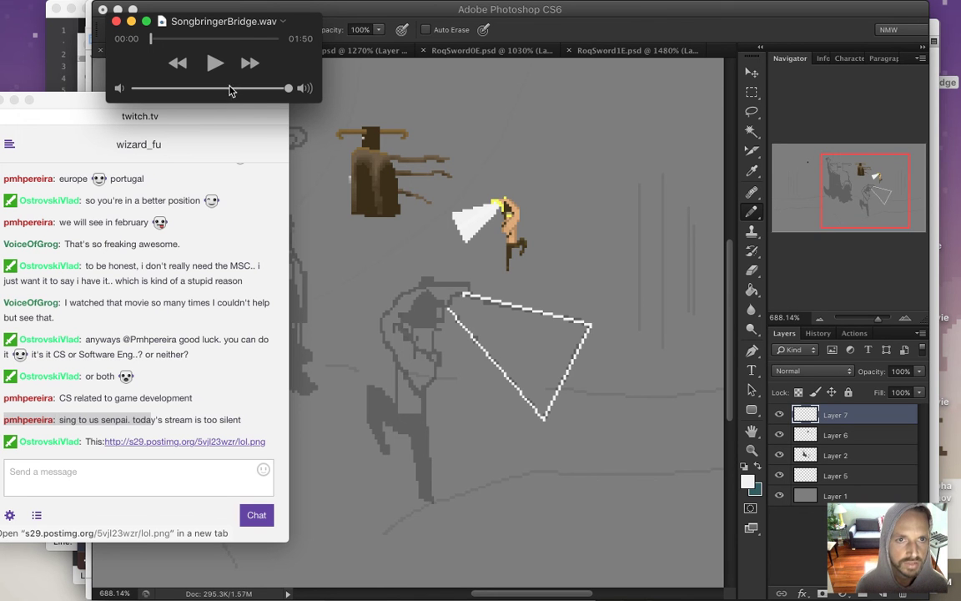
{"action": "key", "text": "XF86AudioRaiseVolume"}
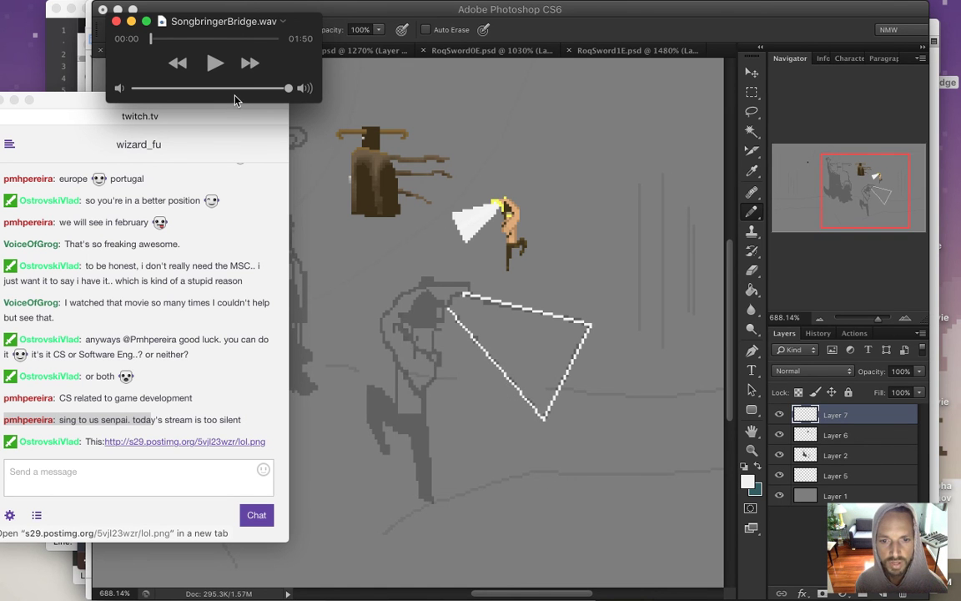
{"action": "left_click", "coordinate": [215, 64]}
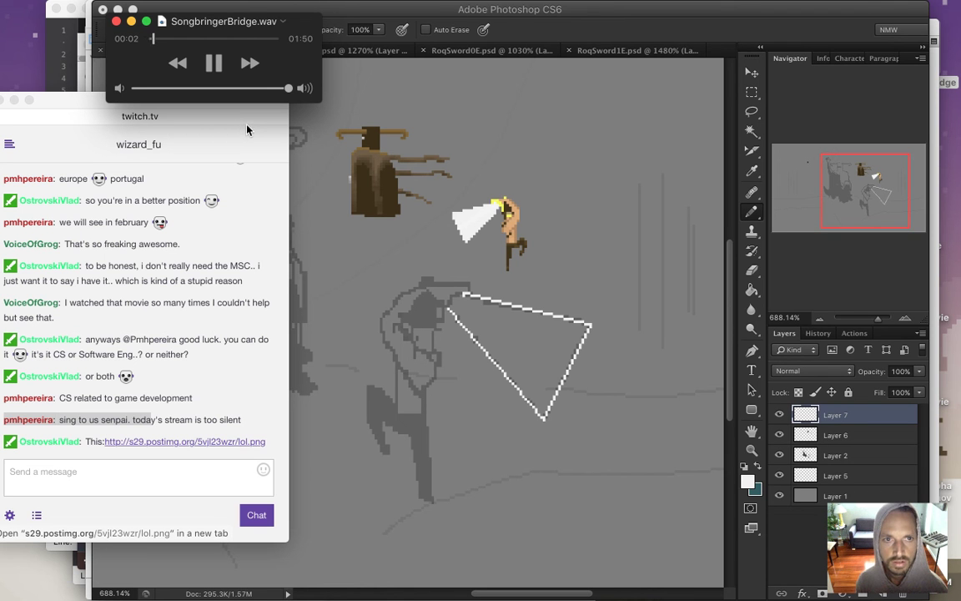
{"action": "key", "text": "XF86AudioRaiseVolume"}
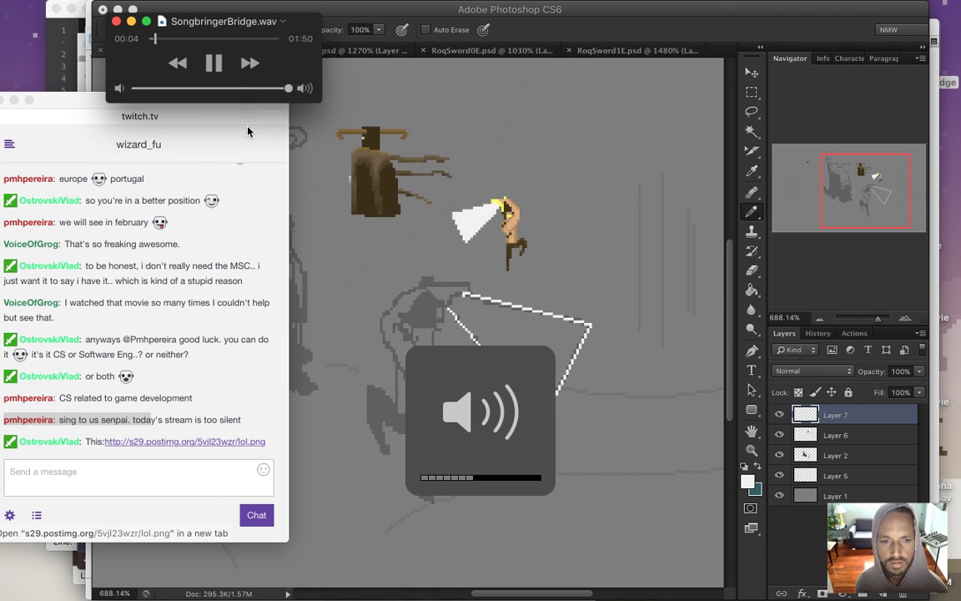
{"action": "key", "text": "XF86AudioRaiseVolume"}
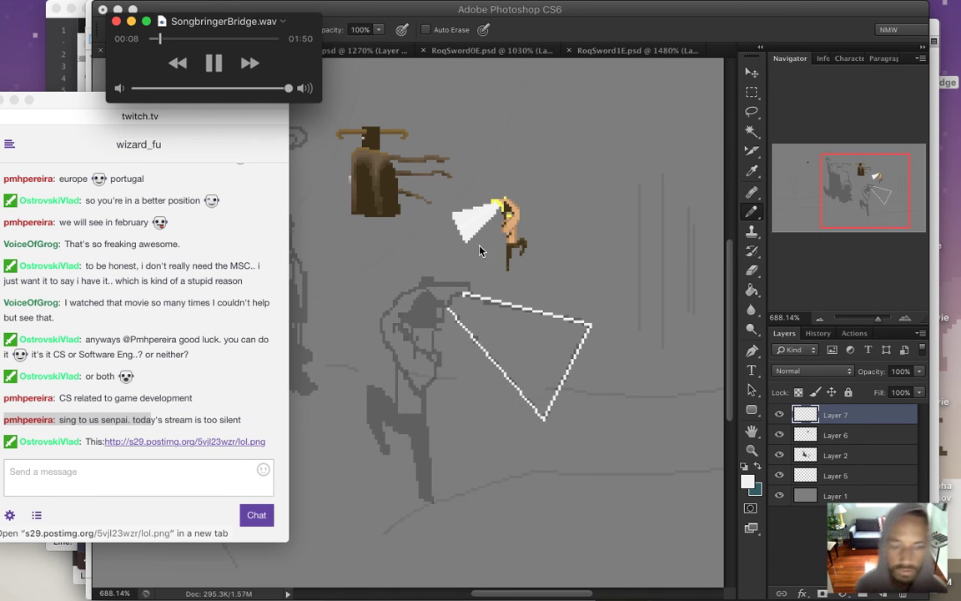
Switch to OBS to check the Mic/Aux and Desktop Audio levels in the mixer, and minimise its window again.
{"action": "key", "text": "super+Tab"}
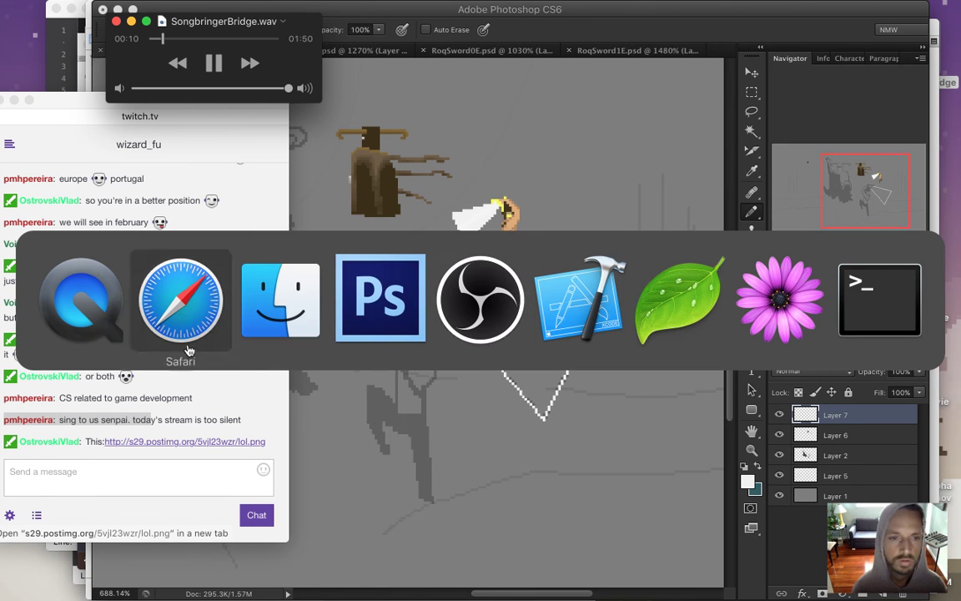
{"action": "mouse_move", "coordinate": [956, 439]}
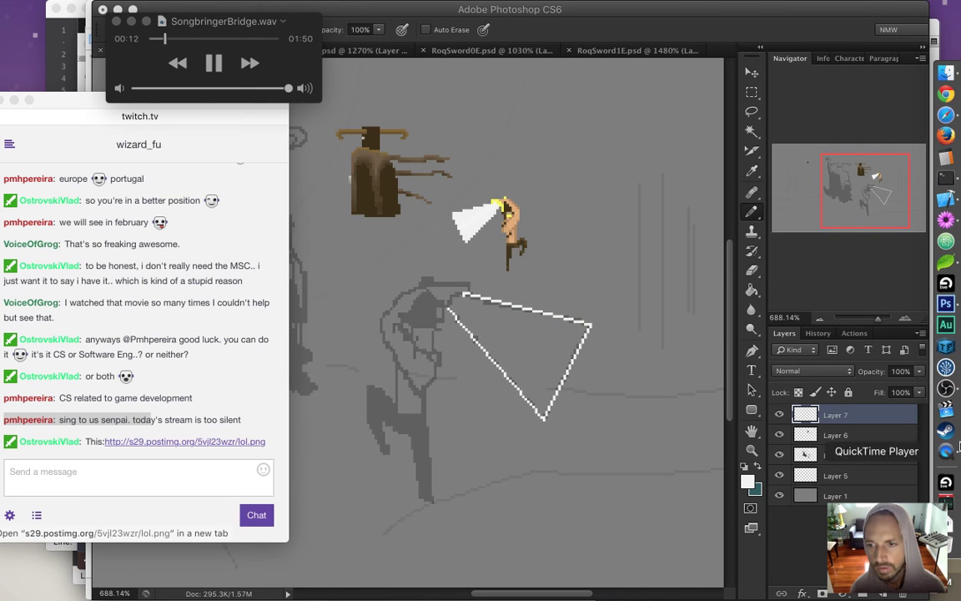
{"action": "left_click", "coordinate": [958, 387]}
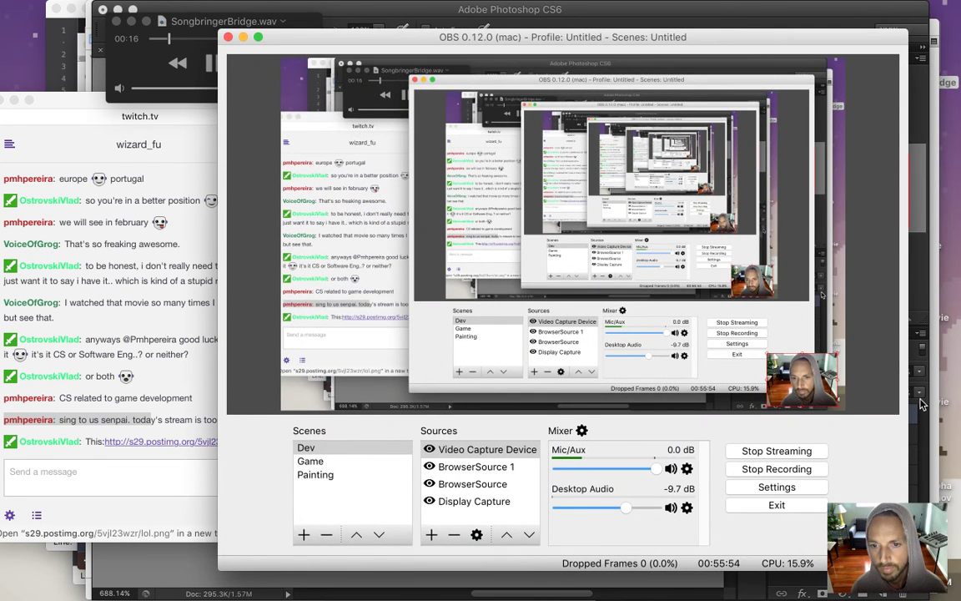
{"action": "left_click", "coordinate": [242, 37]}
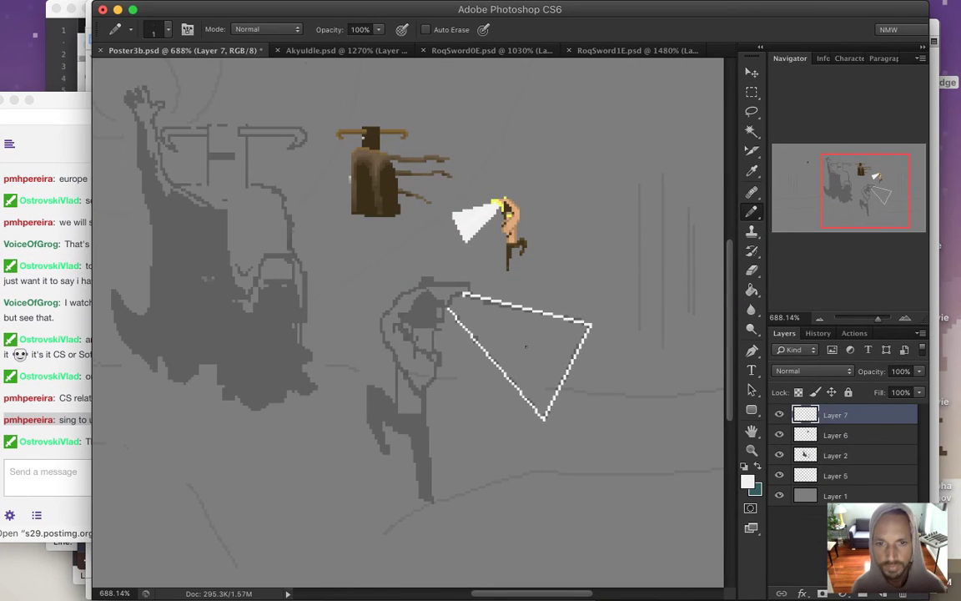
Close the open short edge of the running figure's blade outline with a white Pencil stroke and fill the blade white with the Paint Bucket.
{"action": "left_click_drag", "start_coordinate": [457, 306], "coordinate": [504, 309]}
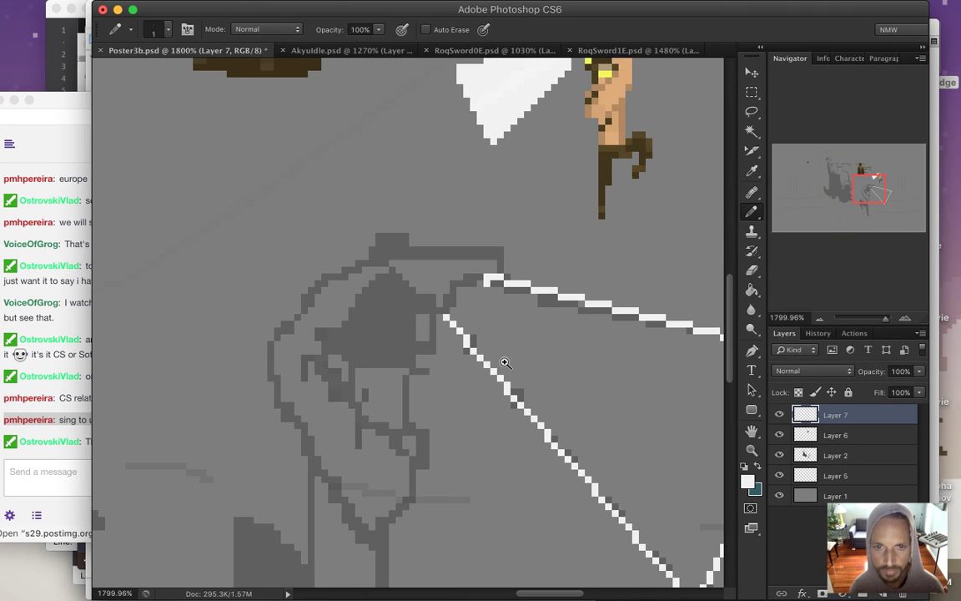
{"action": "key", "text": "g"}
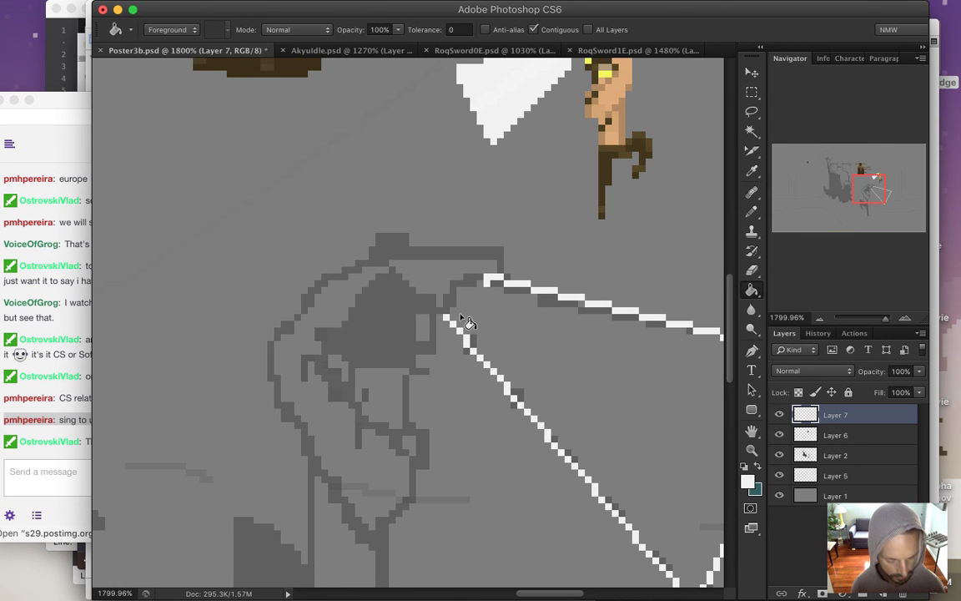
{"action": "key", "text": "b"}
{"action": "left_click_drag", "start_coordinate": [457, 303], "coordinate": [481, 283]}
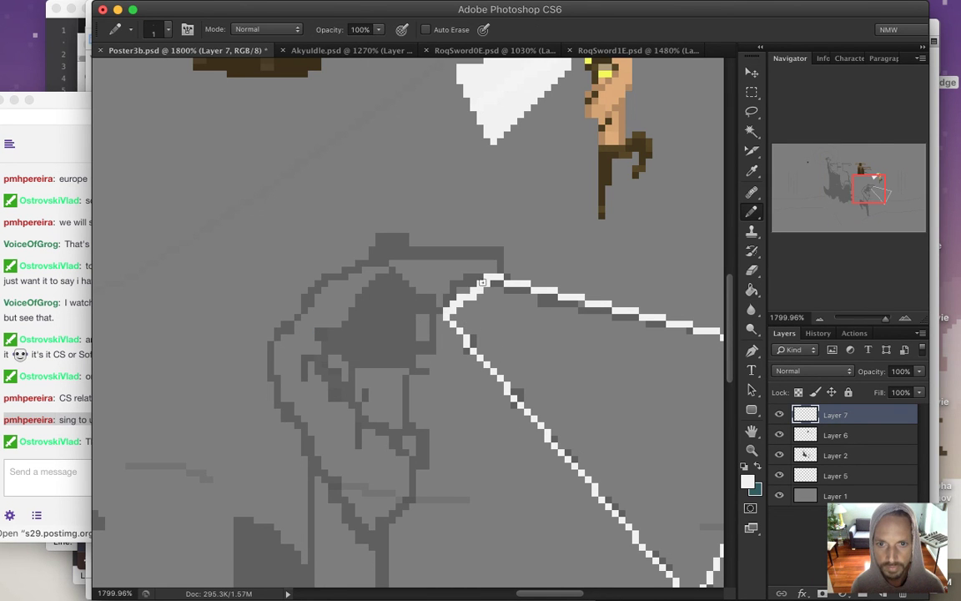
{"action": "key", "text": "g"}
{"action": "left_click", "coordinate": [504, 308]}
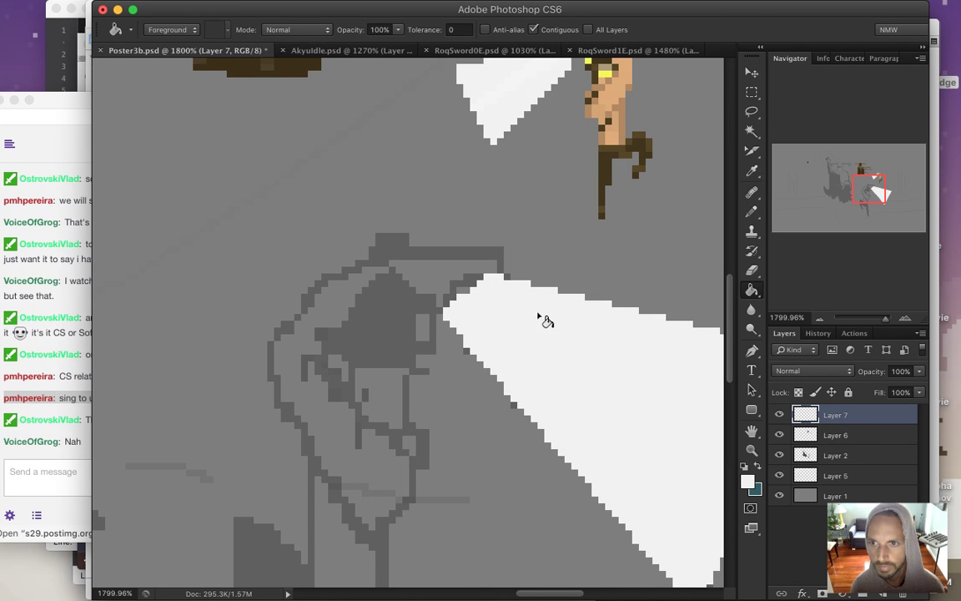
Bring the Twitch chat window to the front to read the newest messages.
{"action": "left_click", "coordinate": [68, 380]}
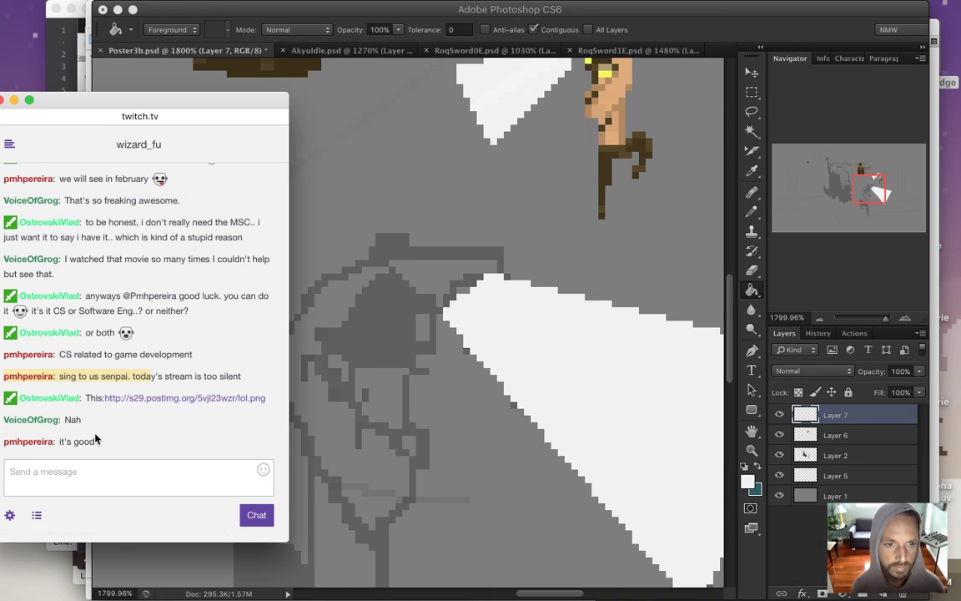
Sample the small sprite's yellow and pencil a stepped yellow band around the narrow end of the large white cone.
{"action": "left_click", "coordinate": [588, 265]}
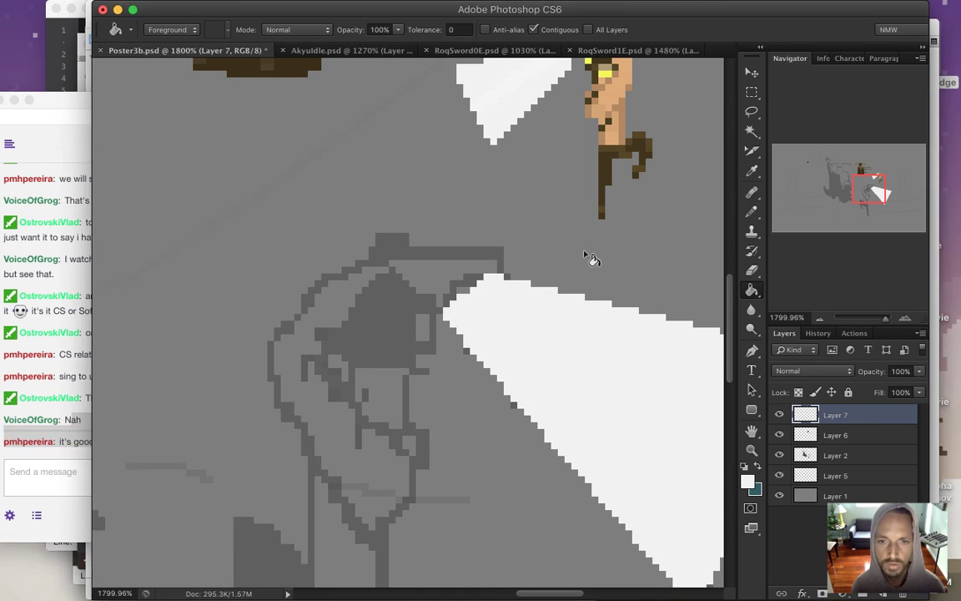
{"action": "scroll", "coordinate": [501, 192], "scroll_direction": "up", "scroll_amount": 3}
{"action": "scroll", "coordinate": [500, 191], "scroll_direction": "right", "scroll_amount": 3}
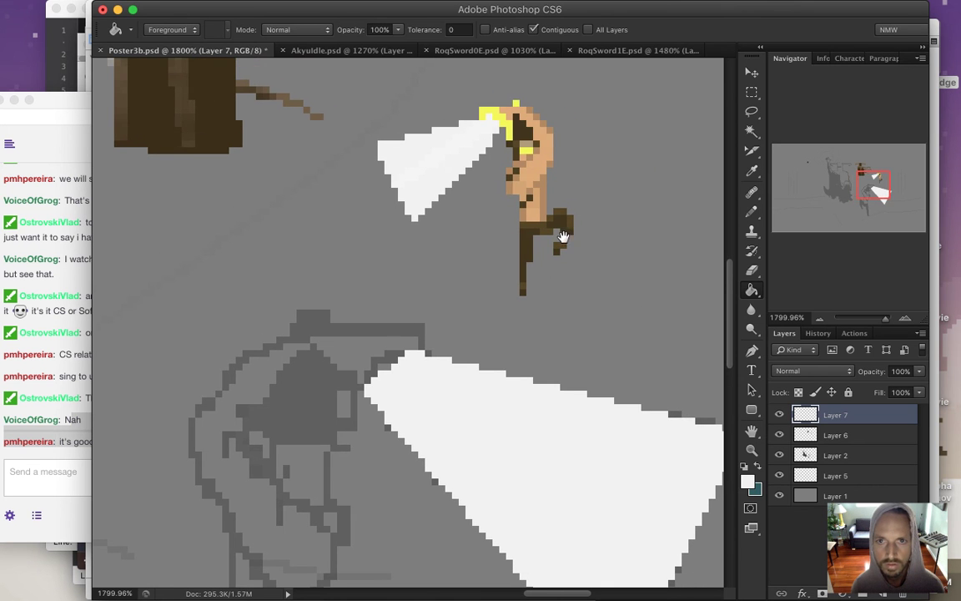
{"action": "key", "text": "i"}
{"action": "left_click", "coordinate": [494, 125]}
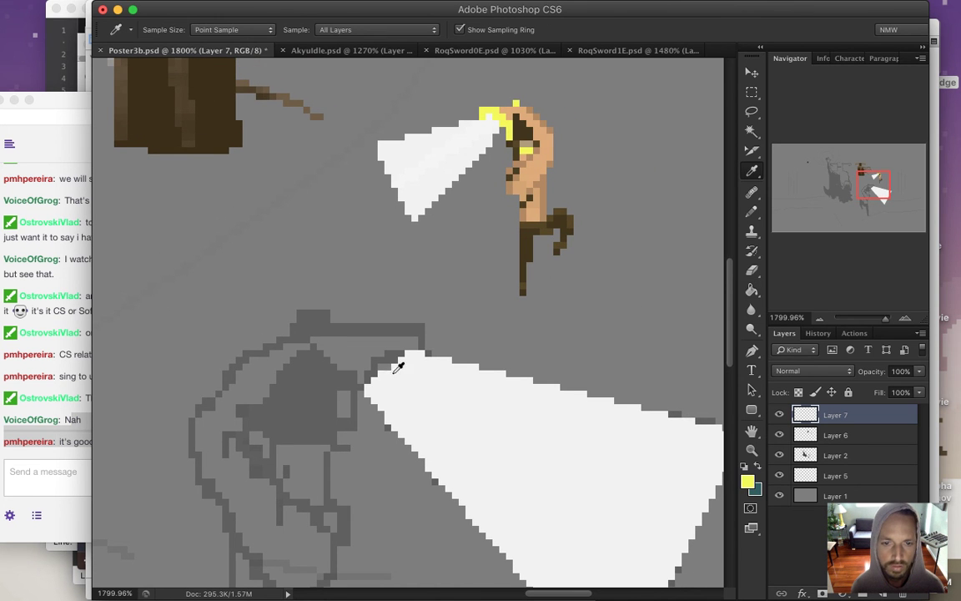
{"action": "scroll", "coordinate": [414, 365], "scroll_direction": "up", "scroll_amount": 3}
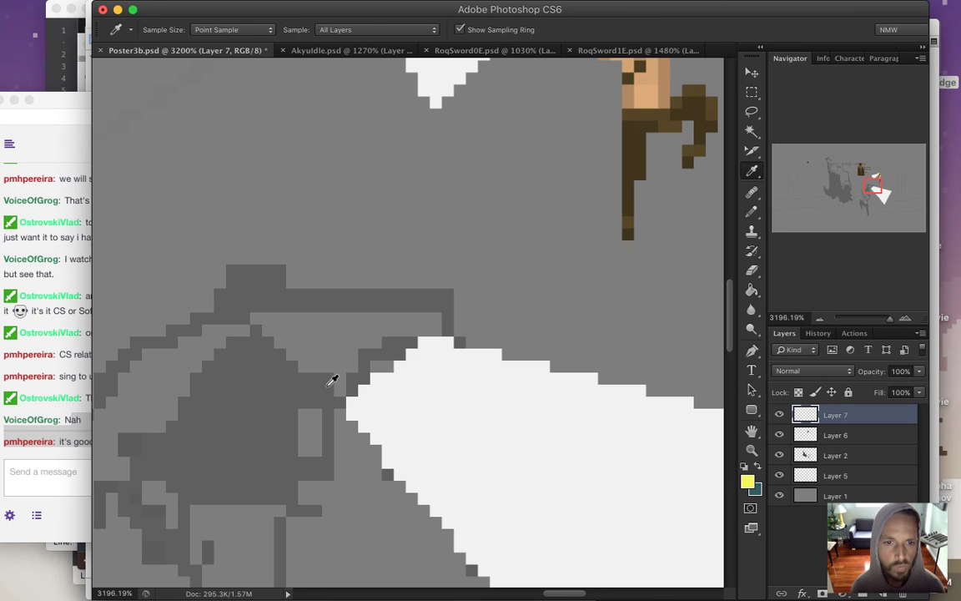
{"action": "key", "text": "b"}
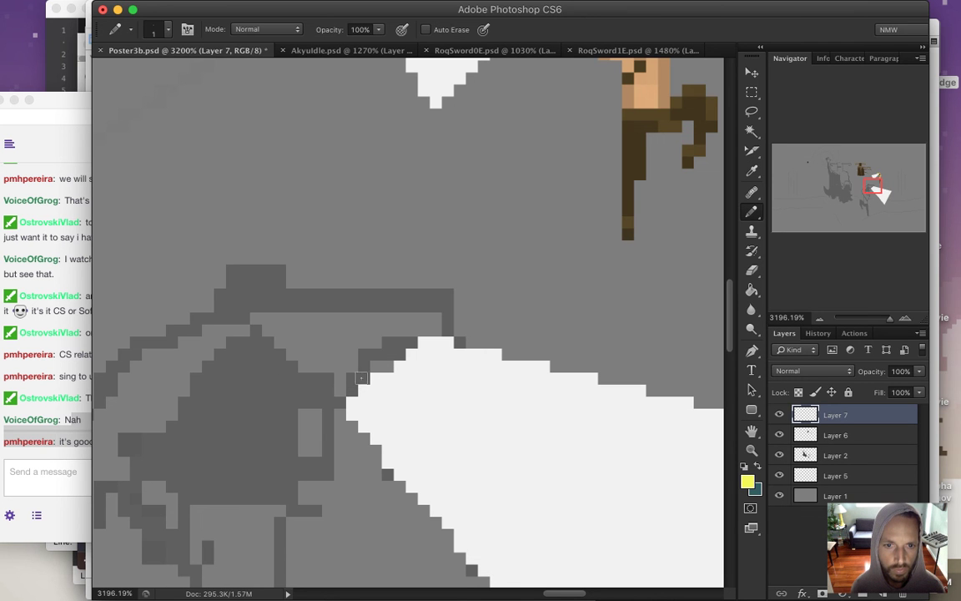
{"action": "mouse_move", "coordinate": [366, 374]}
{"action": "left_mouse_down"}
{"action": "mouse_move", "coordinate": [420, 327]}
{"action": "mouse_move", "coordinate": [413, 306]}
{"action": "mouse_move", "coordinate": [499, 304]}
{"action": "mouse_move", "coordinate": [498, 294]}
{"action": "mouse_move", "coordinate": [411, 298]}
{"action": "mouse_move", "coordinate": [373, 321]}
{"action": "mouse_move", "coordinate": [362, 342]}
{"action": "mouse_move", "coordinate": [404, 318]}
{"action": "left_mouse_up"}
{"action": "mouse_move", "coordinate": [350, 356]}
{"action": "left_mouse_down"}
{"action": "mouse_move", "coordinate": [326, 367]}
{"action": "mouse_move", "coordinate": [315, 397]}
{"action": "mouse_move", "coordinate": [322, 462]}
{"action": "mouse_move", "coordinate": [326, 386]}
{"action": "mouse_move", "coordinate": [350, 369]}
{"action": "mouse_move", "coordinate": [325, 378]}
{"action": "mouse_move", "coordinate": [322, 392]}
{"action": "mouse_move", "coordinate": [329, 463]}
{"action": "left_mouse_up"}
{"action": "left_click_drag", "start_coordinate": [338, 400], "coordinate": [327, 468]}
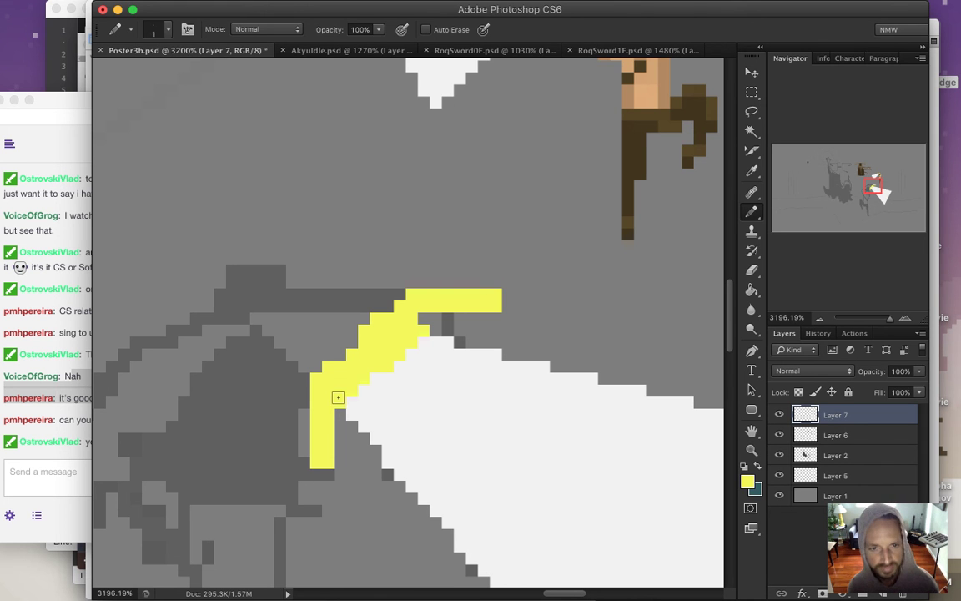
Switch to the Twitch chat to read the new messages, lower the system volume, and return to Photoshop.
{"action": "left_click", "coordinate": [59, 421]}
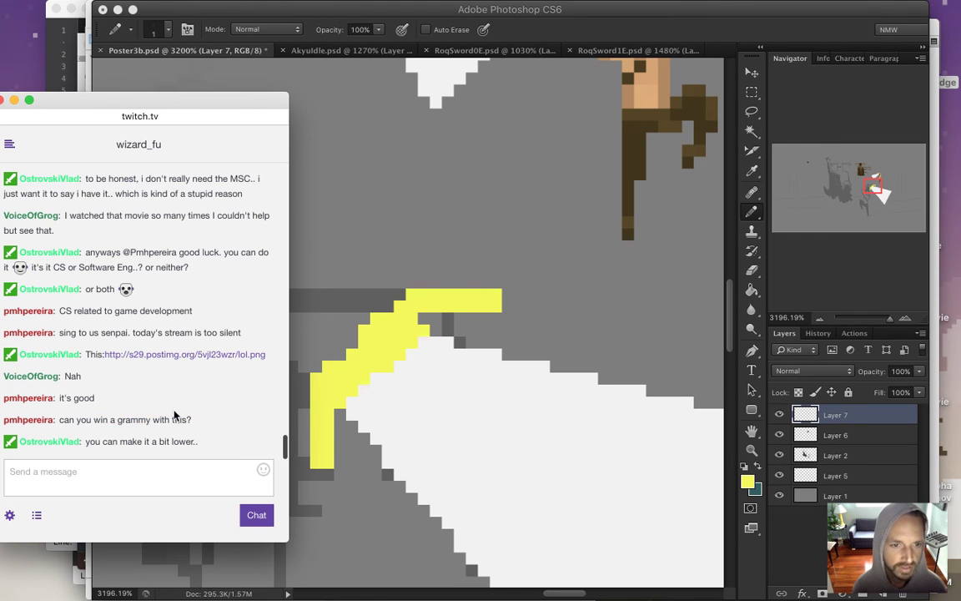
{"action": "key", "text": "XF86AudioLowerVolume"}
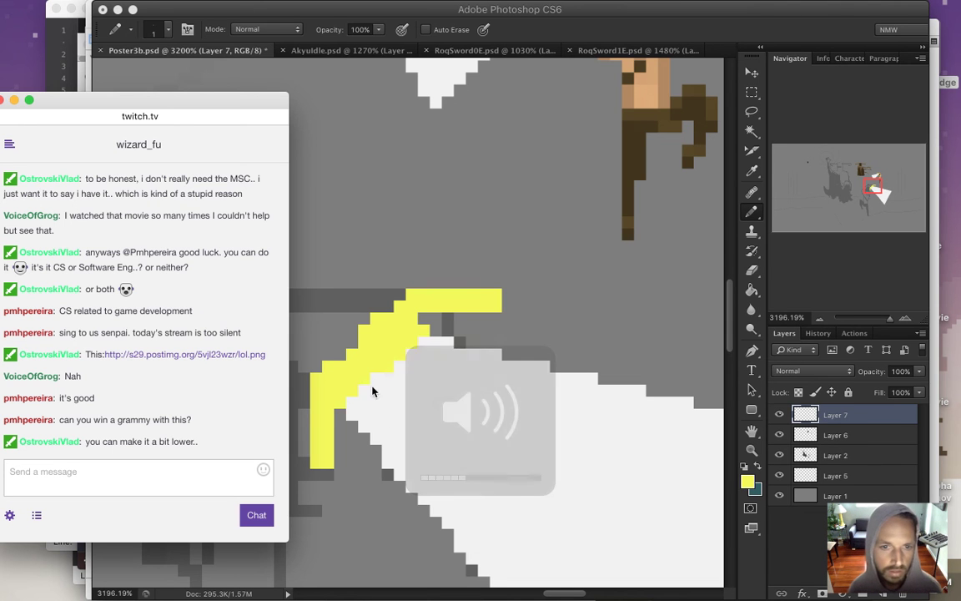
{"action": "left_click", "coordinate": [364, 350]}
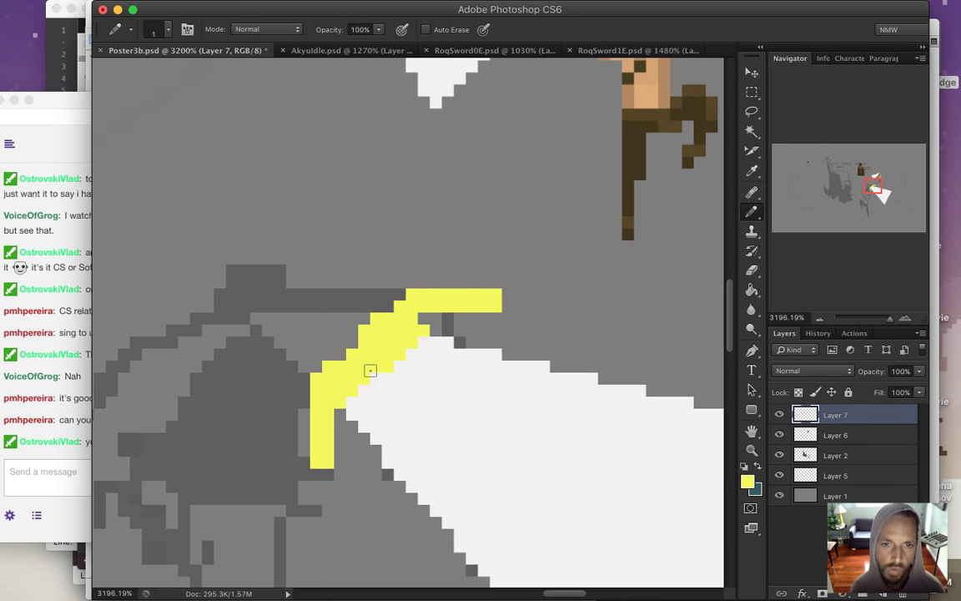
Erase the stray yellow pixel on the inner edge of the band with a 1-pixel eraser at 100% opacity.
{"action": "key", "text": "e"}
{"action": "key", "text": "bracketleft"}
{"action": "key", "text": "bracketleft"}
{"action": "key", "text": "bracketleft"}
{"action": "key", "text": "bracketleft"}
{"action": "key", "text": "bracketleft"}
{"action": "key", "text": "bracketleft"}
{"action": "key", "text": "bracketleft"}
{"action": "key", "text": "bracketleft"}
{"action": "key", "text": "bracketleft"}
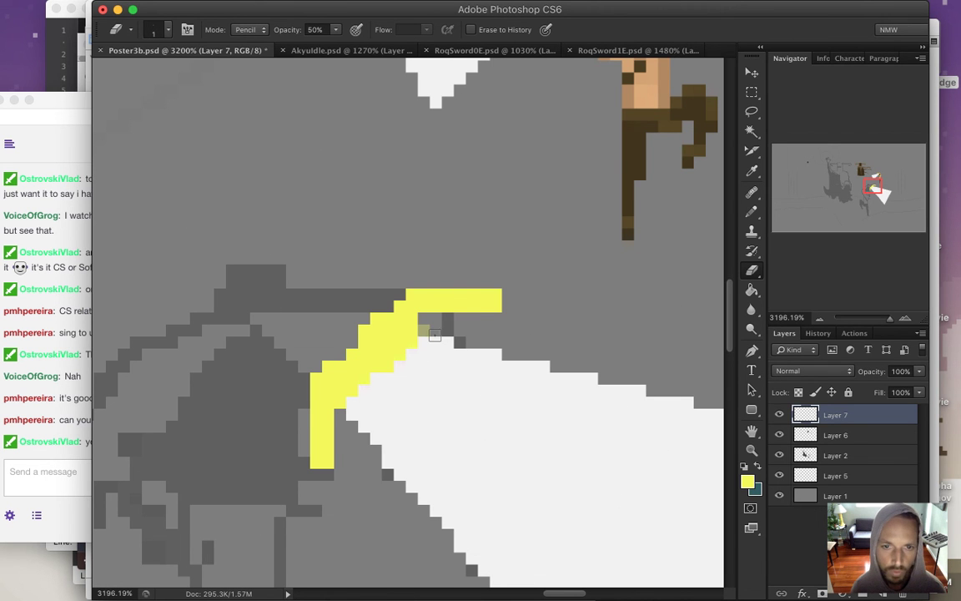
{"action": "key", "text": "0"}
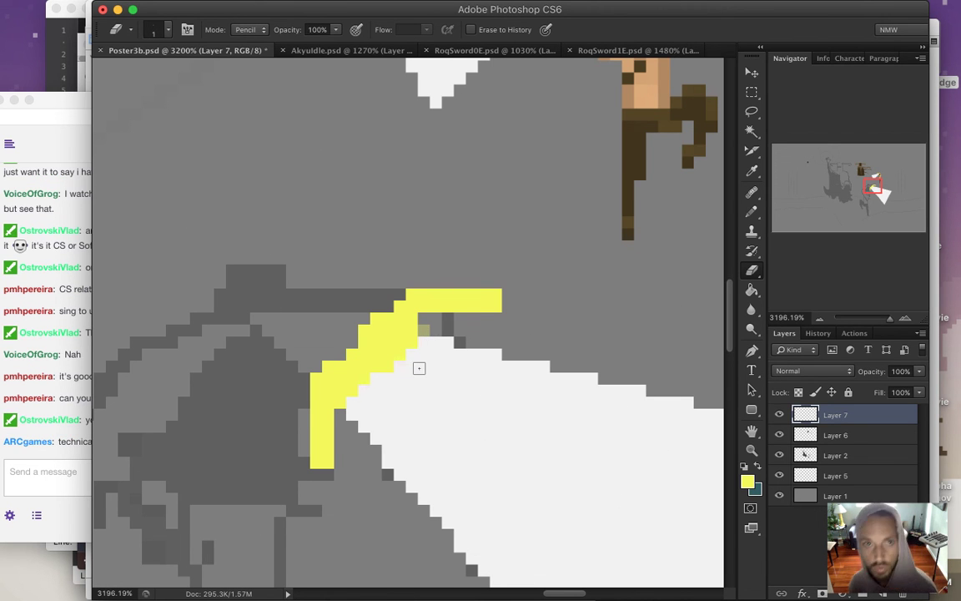
{"action": "left_click", "coordinate": [424, 330]}
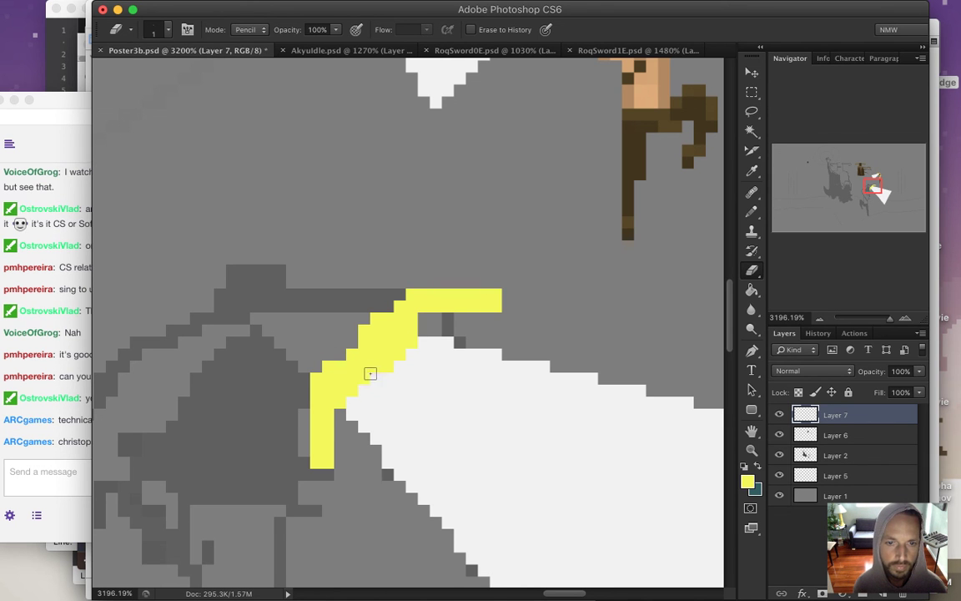
Resample the yellow and pencil extra pixels along the band's outer edge to smooth its steps.
{"action": "key", "text": "i"}
{"action": "left_click", "coordinate": [363, 334]}
{"action": "key", "text": "b"}
{"action": "left_click", "coordinate": [346, 353]}
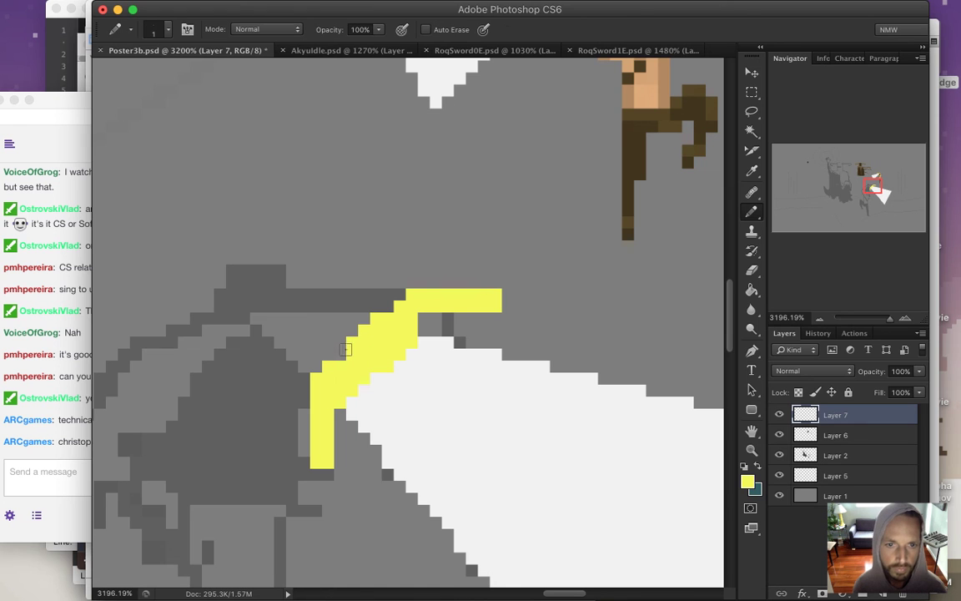
Switch to the Twitch chat to read the messages about winning a Grammy, and return to Photoshop.
{"action": "left_click", "coordinate": [81, 461]}
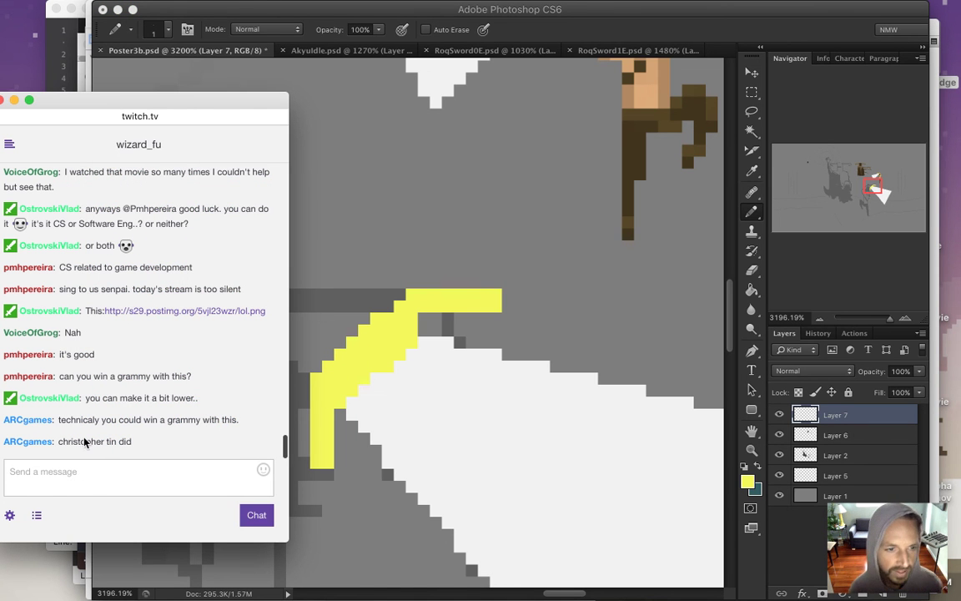
{"action": "left_click_drag", "start_coordinate": [56, 442], "coordinate": [139, 462]}
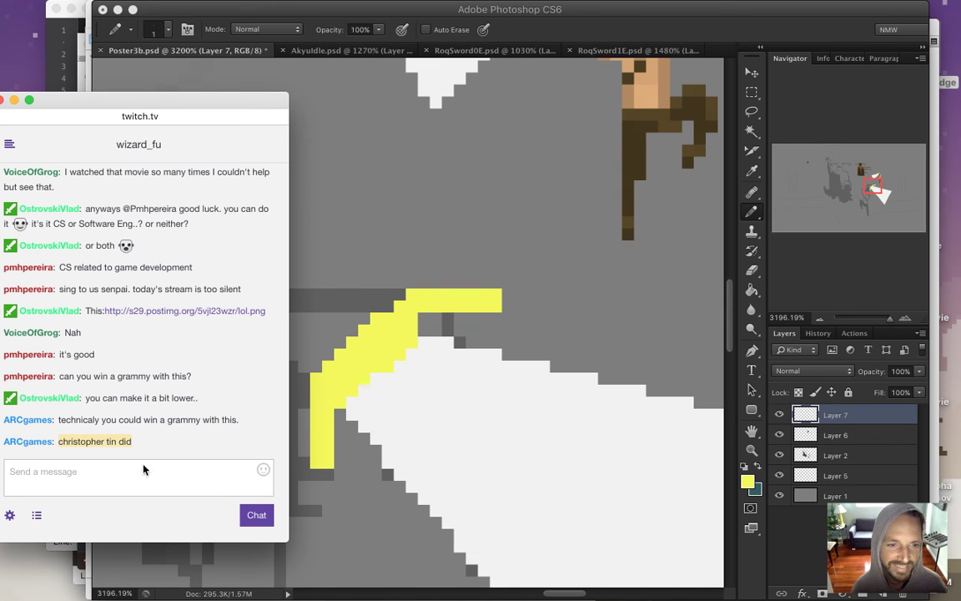
{"action": "left_click", "coordinate": [468, 291]}
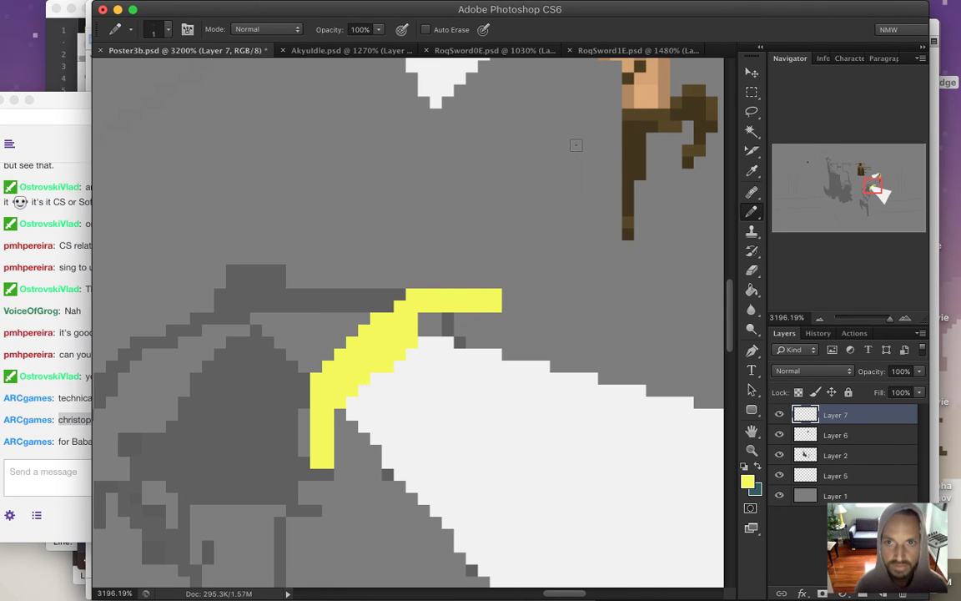
Sample the small sprite's skin tone and pencil tan outlines along the top of the large figure's head, starting at the yellow band.
{"action": "mouse_move", "coordinate": [643, 128]}
{"action": "left_mouse_down"}
{"action": "mouse_move", "coordinate": [592, 215]}
{"action": "mouse_move", "coordinate": [568, 311]}
{"action": "mouse_move", "coordinate": [530, 385]}
{"action": "left_mouse_up"}
{"action": "key", "text": "i"}
{"action": "left_click", "coordinate": [515, 179]}
{"action": "mouse_move", "coordinate": [283, 475]}
{"action": "left_mouse_down"}
{"action": "mouse_move", "coordinate": [483, 283]}
{"action": "mouse_move", "coordinate": [525, 219]}
{"action": "left_mouse_up"}
{"action": "key", "text": "b"}
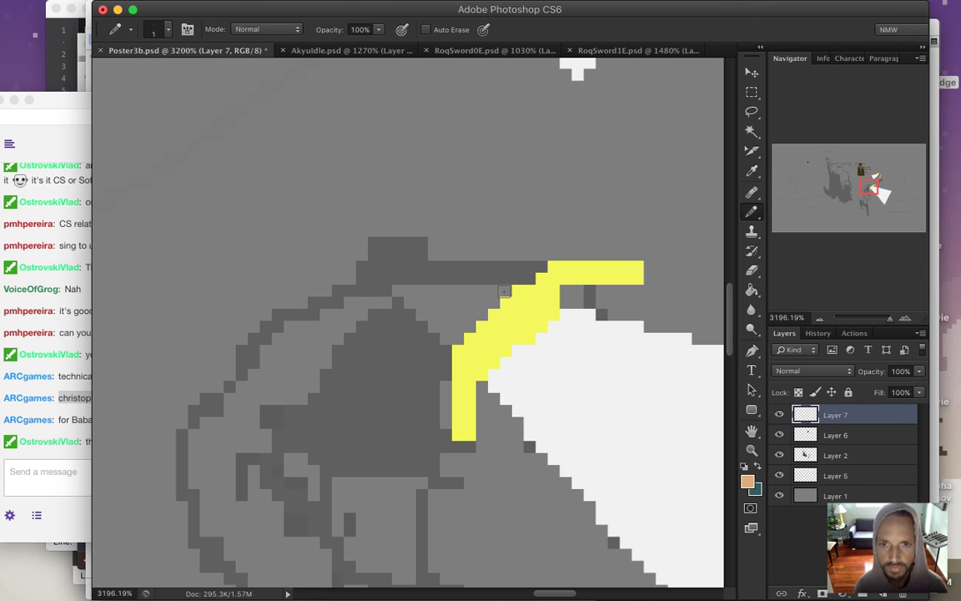
{"action": "mouse_move", "coordinate": [504, 286]}
{"action": "left_mouse_down"}
{"action": "mouse_move", "coordinate": [445, 268]}
{"action": "mouse_move", "coordinate": [394, 268]}
{"action": "mouse_move", "coordinate": [288, 325]}
{"action": "left_mouse_up"}
{"action": "left_click_drag", "start_coordinate": [467, 319], "coordinate": [380, 294]}
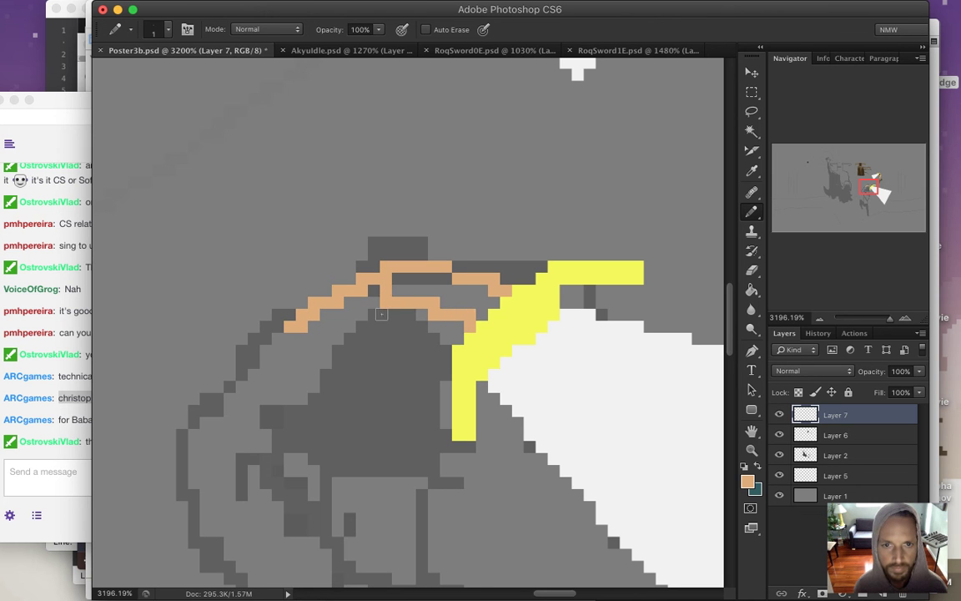
Switch to the Twitch chat to read the message about Baba Yetu, and return to Photoshop.
{"action": "left_click", "coordinate": [68, 423]}
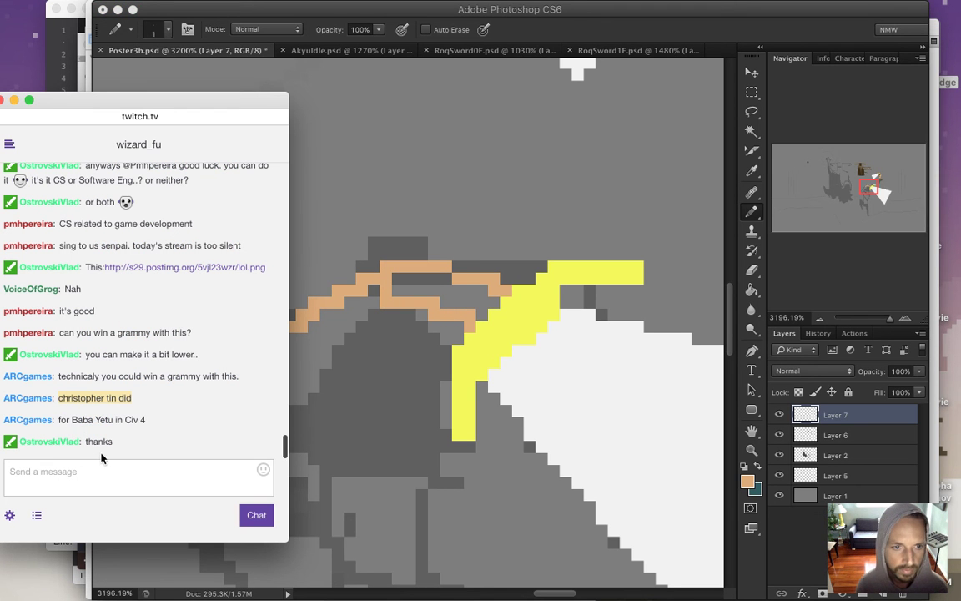
{"action": "left_click_drag", "start_coordinate": [72, 420], "coordinate": [126, 422]}
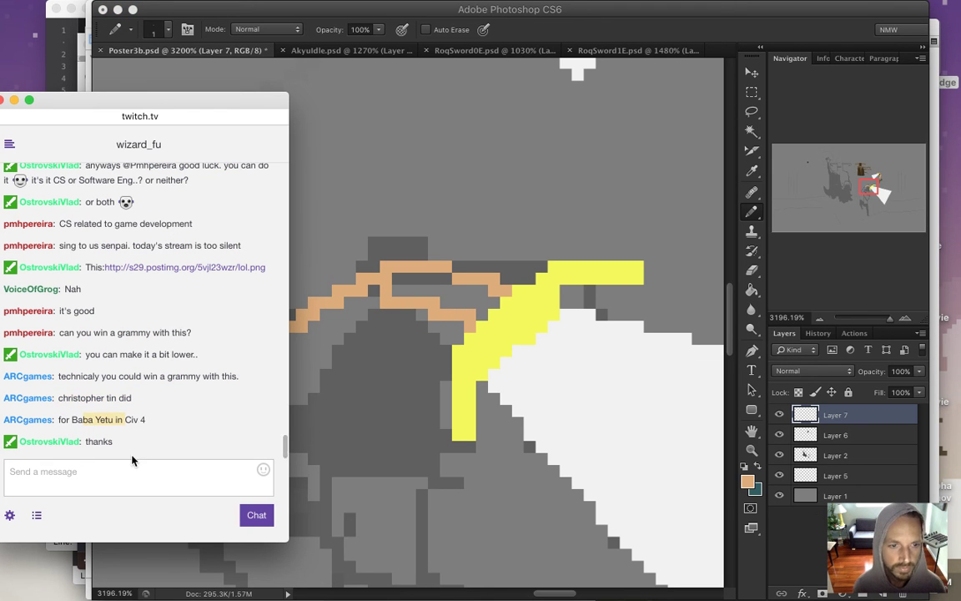
{"action": "left_click", "coordinate": [681, 64]}
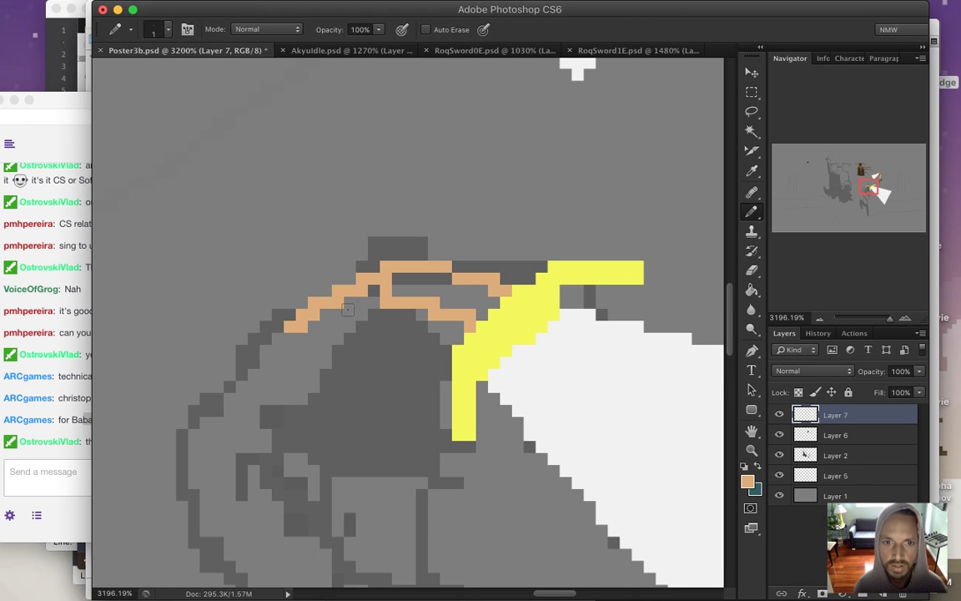
Fill in the tan area with the Pencil and extend it down the curved back of the large figure's head.
{"action": "mouse_move", "coordinate": [379, 299]}
{"action": "left_mouse_down"}
{"action": "mouse_move", "coordinate": [367, 297]}
{"action": "mouse_move", "coordinate": [280, 374]}
{"action": "left_mouse_up"}
{"action": "left_click_drag", "start_coordinate": [348, 330], "coordinate": [289, 373]}
{"action": "mouse_move", "coordinate": [384, 297]}
{"action": "left_mouse_down"}
{"action": "mouse_move", "coordinate": [436, 283]}
{"action": "mouse_move", "coordinate": [423, 277]}
{"action": "mouse_move", "coordinate": [437, 301]}
{"action": "mouse_move", "coordinate": [472, 303]}
{"action": "mouse_move", "coordinate": [451, 286]}
{"action": "mouse_move", "coordinate": [494, 303]}
{"action": "left_mouse_up"}
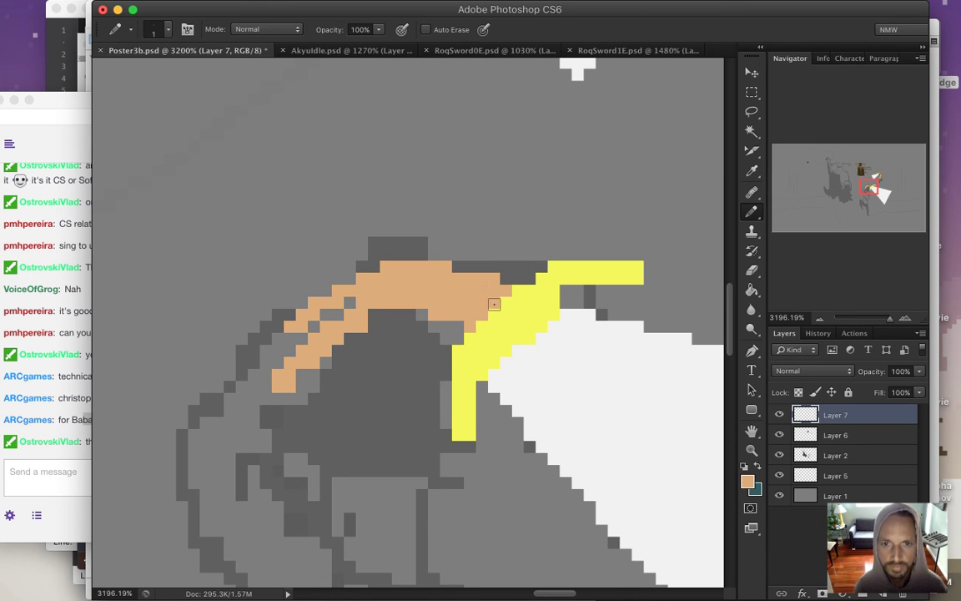
{"action": "mouse_move", "coordinate": [354, 303]}
{"action": "left_mouse_down"}
{"action": "mouse_move", "coordinate": [251, 351]}
{"action": "mouse_move", "coordinate": [281, 356]}
{"action": "mouse_move", "coordinate": [240, 340]}
{"action": "left_mouse_up"}
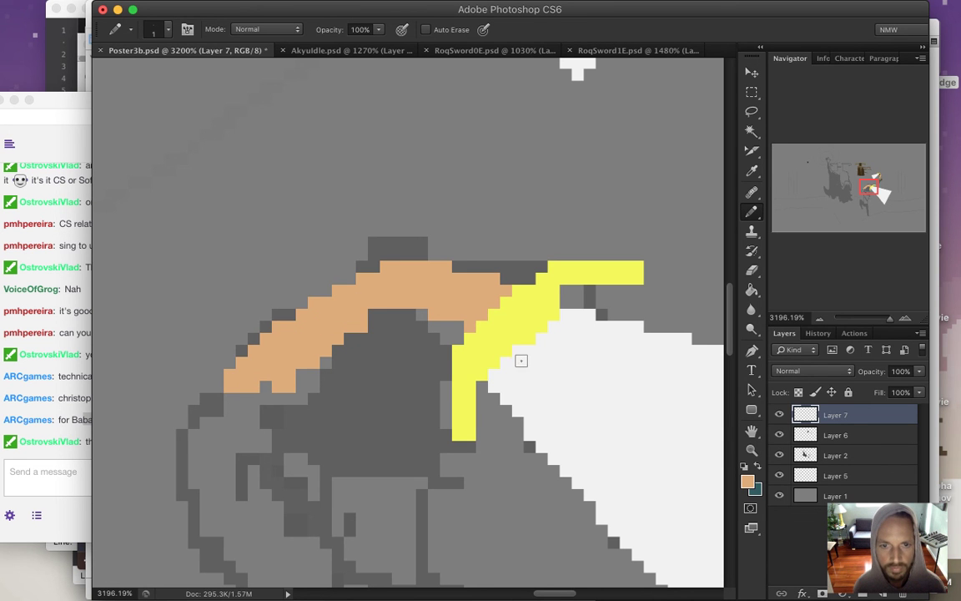
Sample the small sprite's dark brown, outline the grey shape beneath the tan area, and fill it with the Paint Bucket.
{"action": "mouse_move", "coordinate": [602, 380]}
{"action": "left_mouse_down"}
{"action": "mouse_move", "coordinate": [390, 356]}
{"action": "mouse_move", "coordinate": [303, 358]}
{"action": "mouse_move", "coordinate": [317, 455]}
{"action": "mouse_move", "coordinate": [331, 479]}
{"action": "left_mouse_up"}
{"action": "key", "text": "i"}
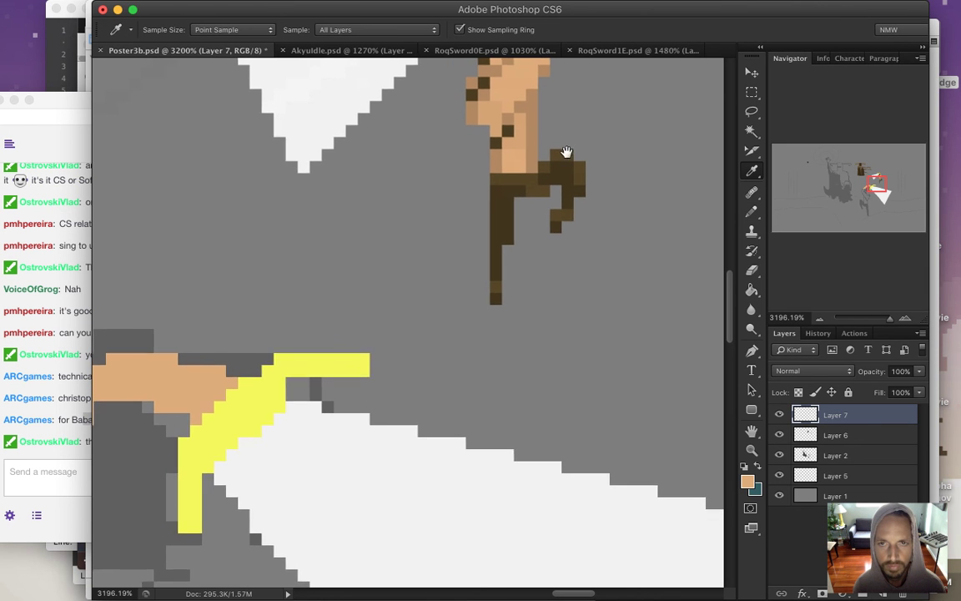
{"action": "left_click_drag", "start_coordinate": [562, 155], "coordinate": [526, 273]}
{"action": "left_click", "coordinate": [448, 160]}
{"action": "left_click_drag", "start_coordinate": [328, 364], "coordinate": [283, 388]}
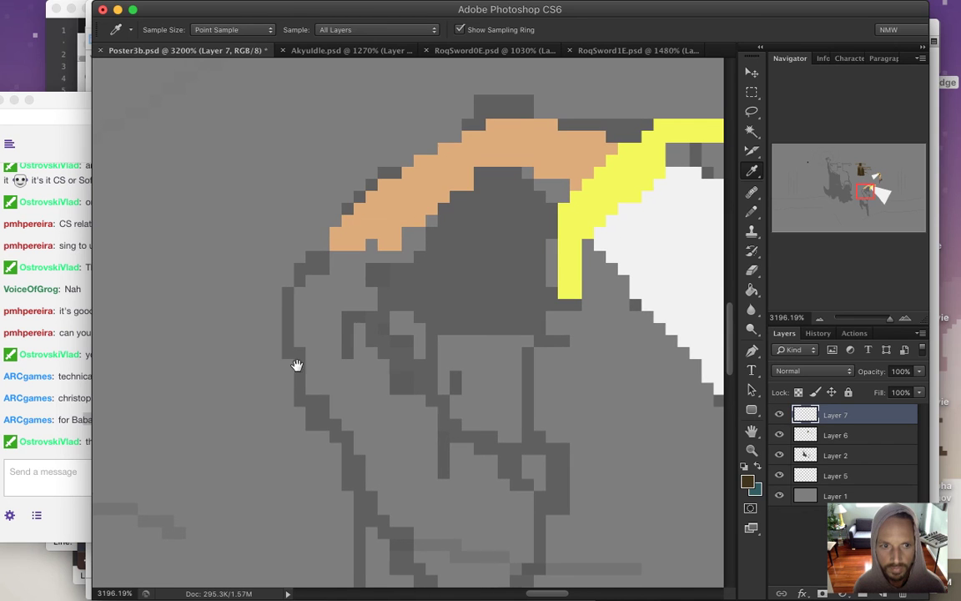
{"action": "key", "text": "b"}
{"action": "mouse_move", "coordinate": [456, 197]}
{"action": "left_mouse_down"}
{"action": "mouse_move", "coordinate": [433, 222]}
{"action": "mouse_move", "coordinate": [418, 281]}
{"action": "left_mouse_up"}
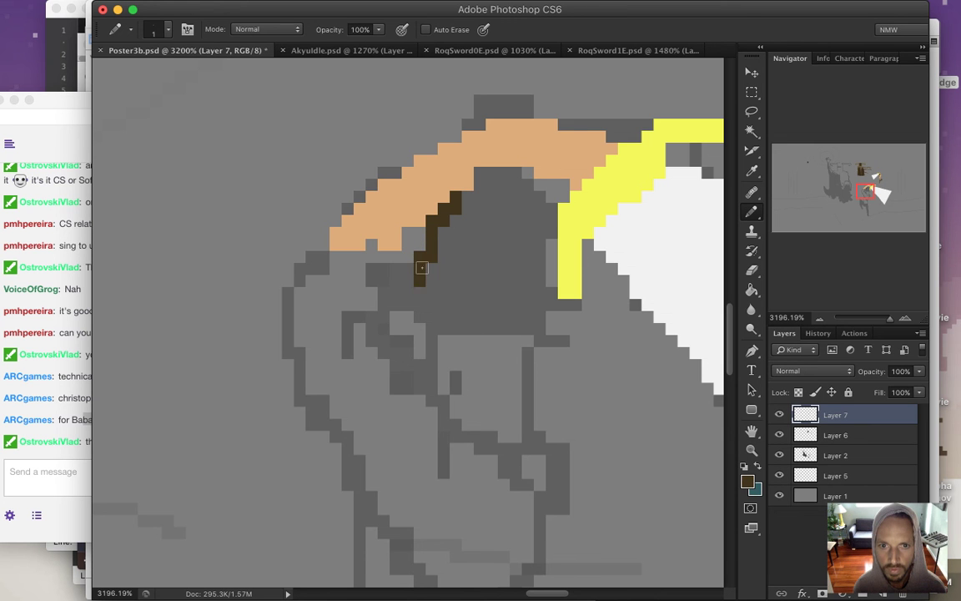
{"action": "mouse_move", "coordinate": [417, 279]}
{"action": "left_mouse_down"}
{"action": "mouse_move", "coordinate": [384, 265]}
{"action": "mouse_move", "coordinate": [414, 304]}
{"action": "mouse_move", "coordinate": [450, 317]}
{"action": "mouse_move", "coordinate": [521, 328]}
{"action": "mouse_move", "coordinate": [567, 303]}
{"action": "mouse_move", "coordinate": [543, 275]}
{"action": "mouse_move", "coordinate": [543, 183]}
{"action": "mouse_move", "coordinate": [478, 173]}
{"action": "left_mouse_up"}
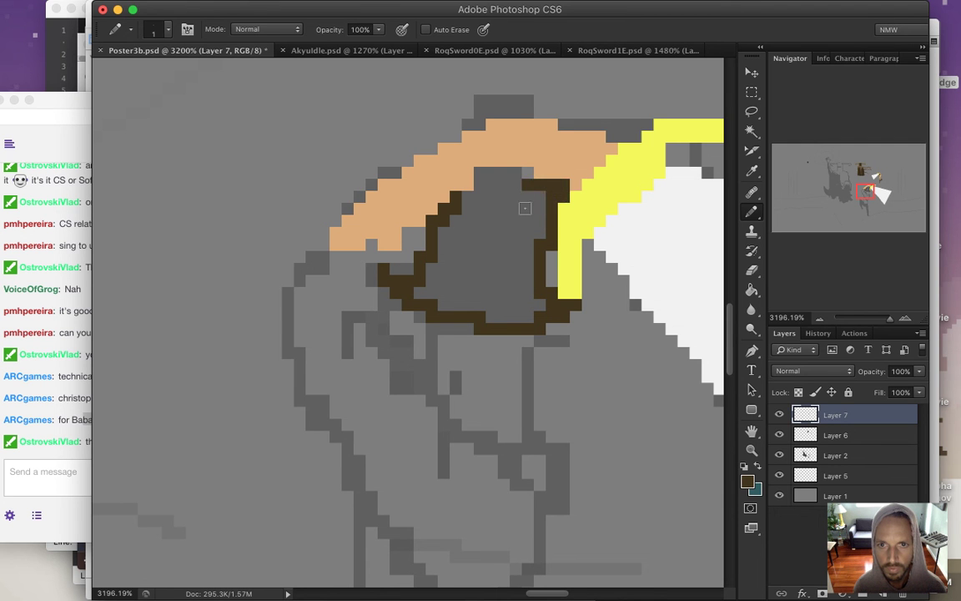
{"action": "key", "text": "g"}
{"action": "left_click", "coordinate": [505, 256]}
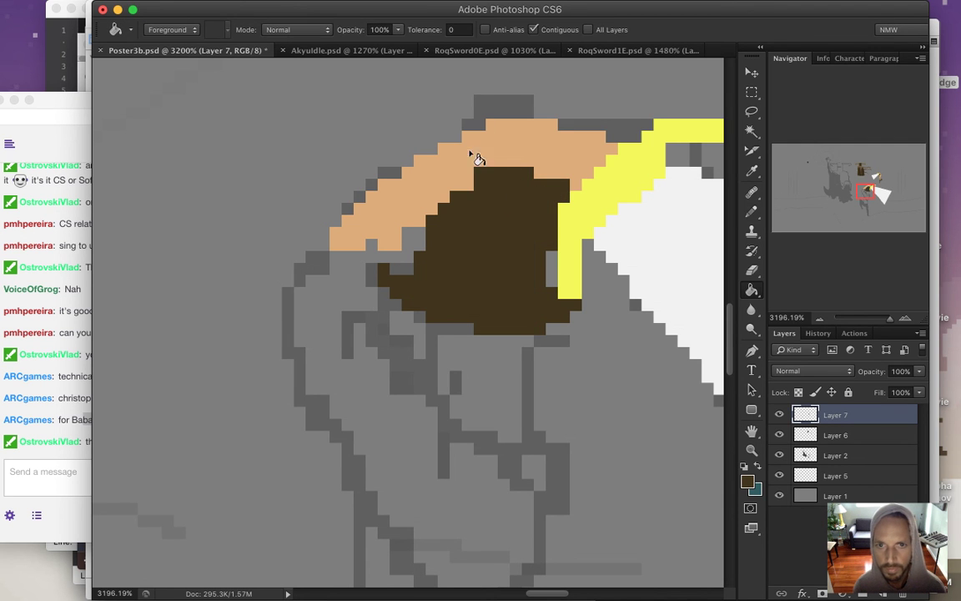
Sample the white of the large light beam and pencil a bulging outline outside its far edge, from the lower tip to the upper corner.
{"action": "key", "text": "b"}
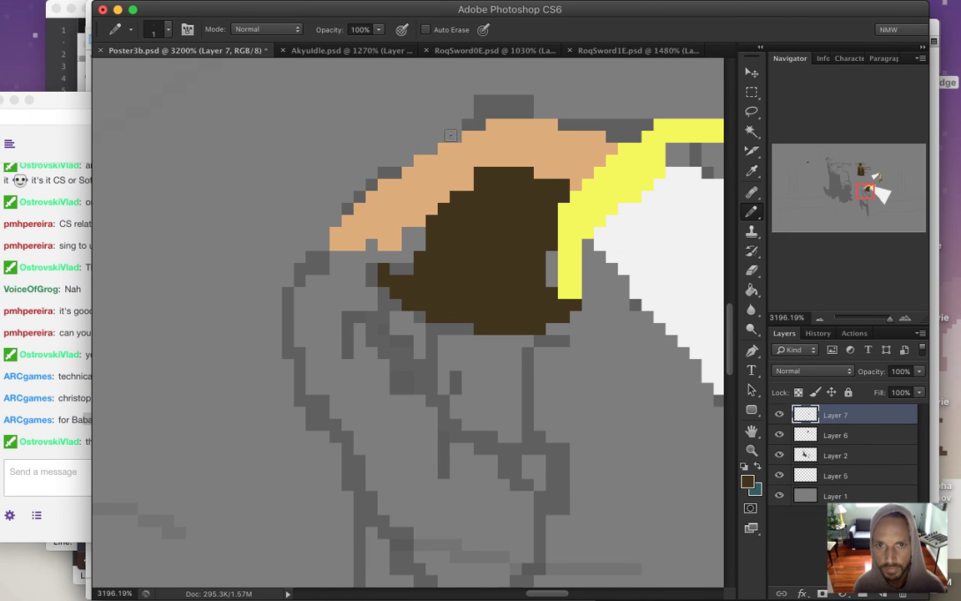
{"action": "scroll", "coordinate": [376, 324], "scroll_direction": "down", "scroll_amount": 5}
{"action": "scroll", "coordinate": [376, 324], "scroll_direction": "right", "scroll_amount": 5}
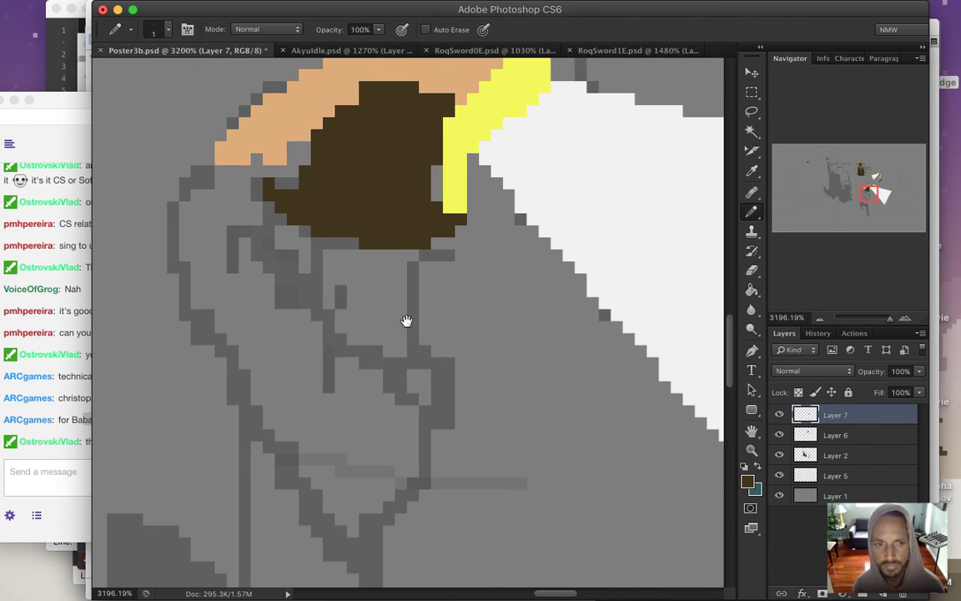
{"action": "left_click_drag", "start_coordinate": [435, 333], "coordinate": [407, 332]}
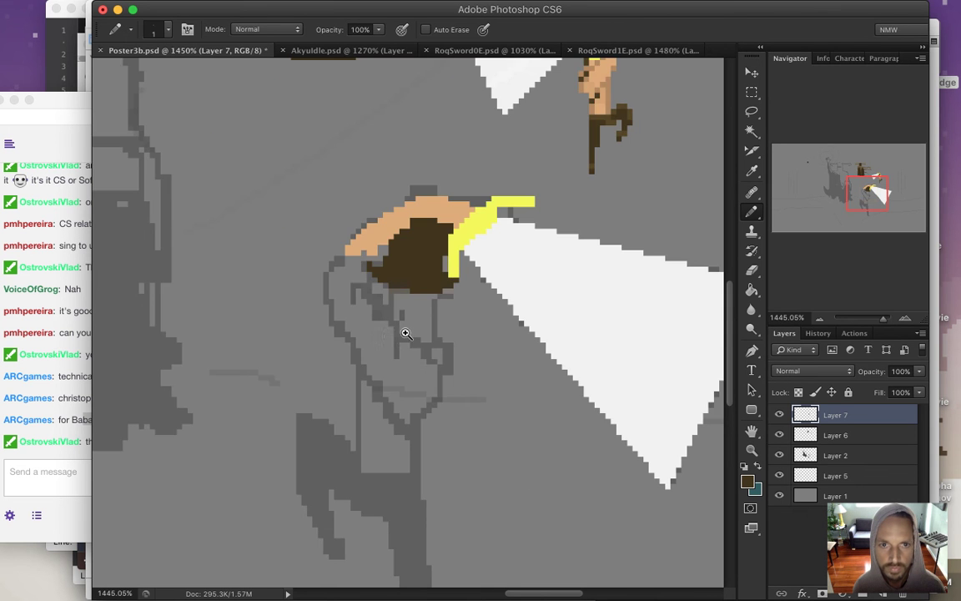
{"action": "left_click", "coordinate": [406, 332], "text": "alt"}
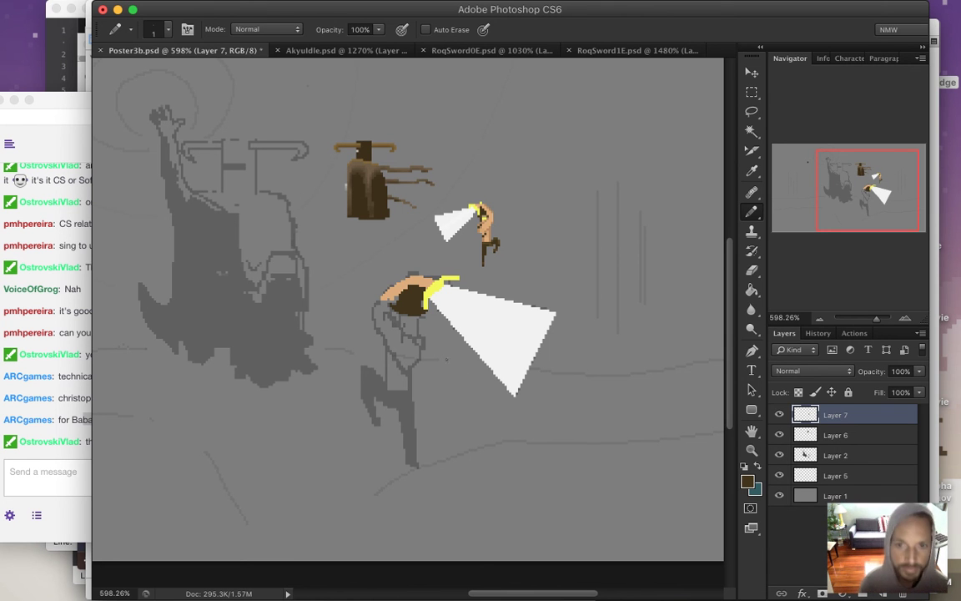
{"action": "key", "text": "i"}
{"action": "left_click", "coordinate": [525, 337]}
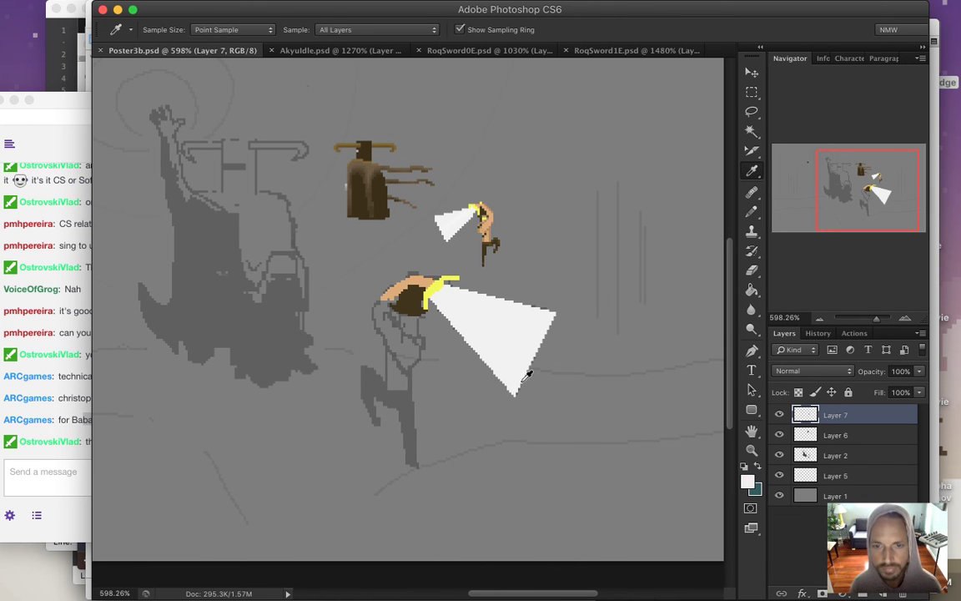
{"action": "left_click_drag", "start_coordinate": [560, 408], "coordinate": [590, 417]}
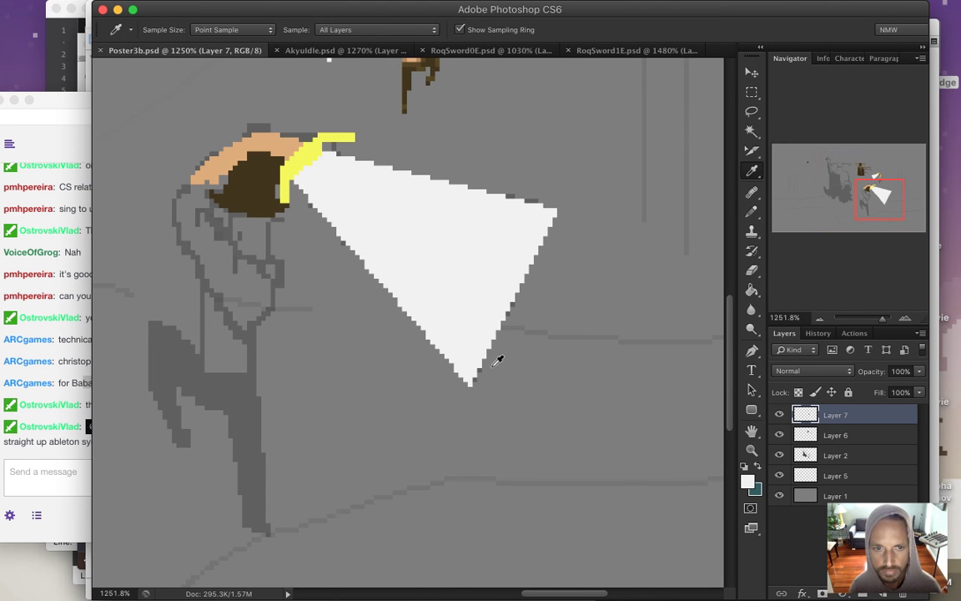
{"action": "key", "text": "g"}
{"action": "key", "text": "b"}
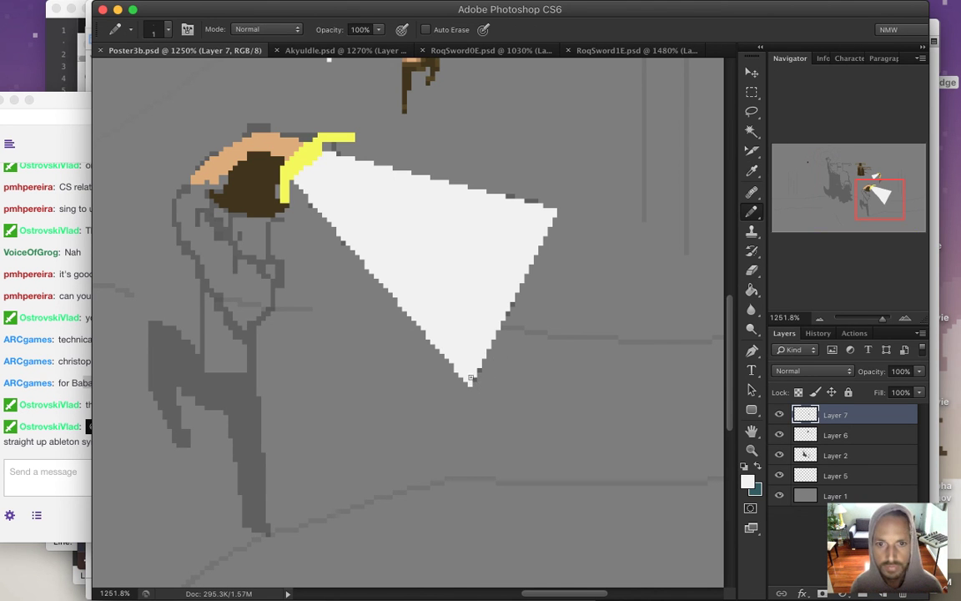
{"action": "left_click", "coordinate": [470, 382]}
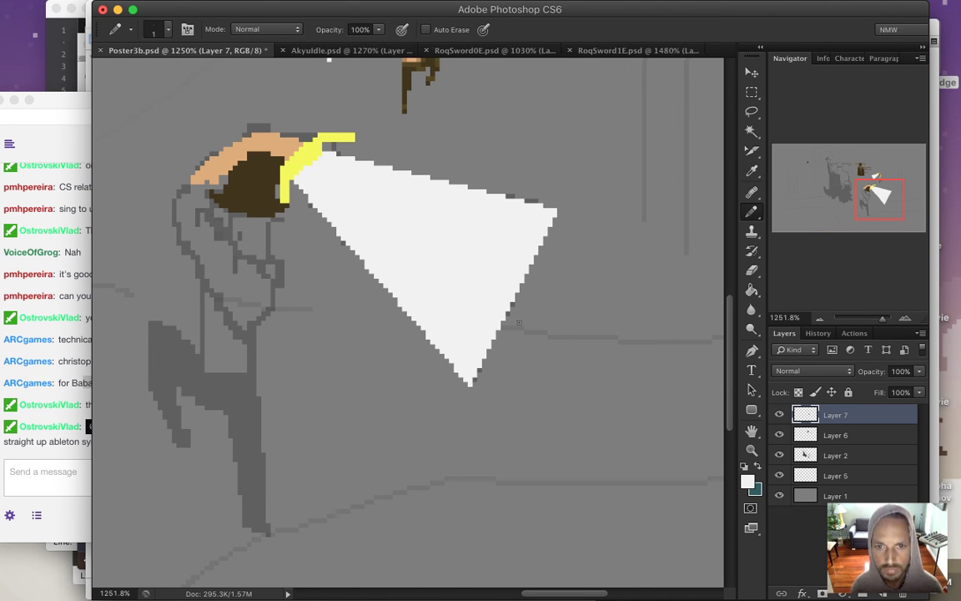
{"action": "left_click", "coordinate": [512, 328], "text": "shift"}
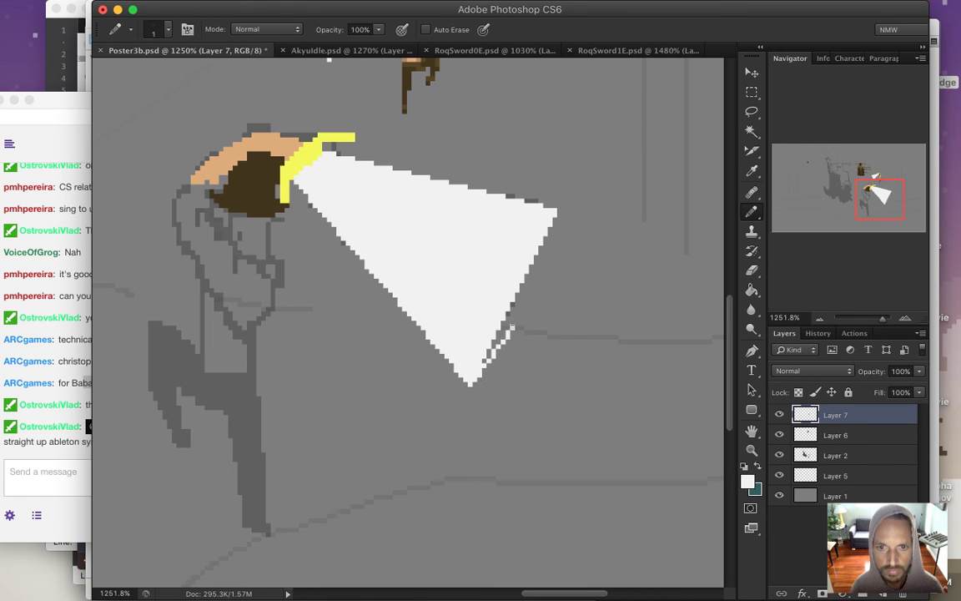
{"action": "left_click", "coordinate": [535, 284], "text": "shift"}
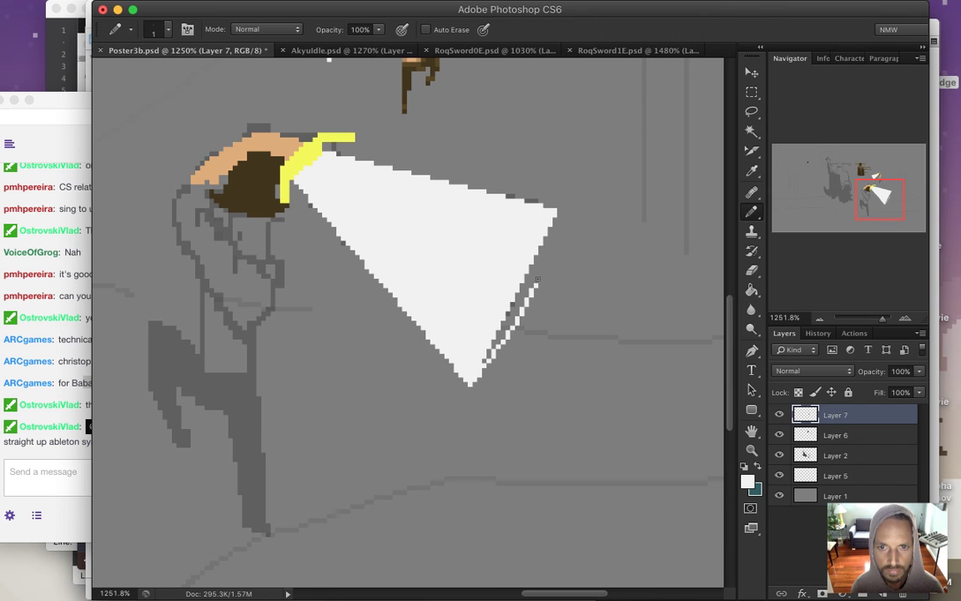
{"action": "left_click", "coordinate": [553, 218], "text": "shift"}
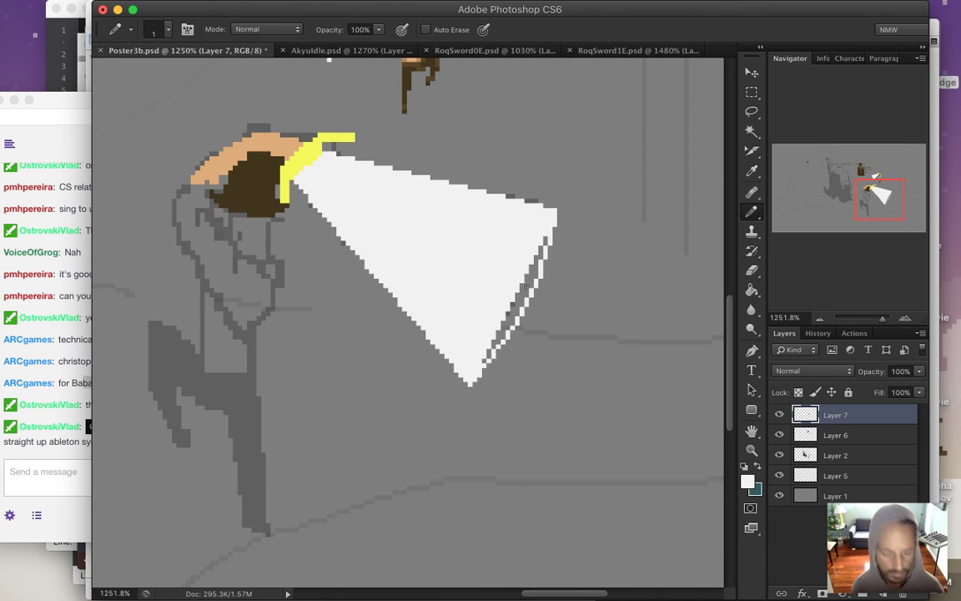
Fill the gap between the beam and its new curved outline with white, and pencil over the leftover grey pixels.
{"action": "key", "text": "g"}
{"action": "left_click", "coordinate": [535, 296]}
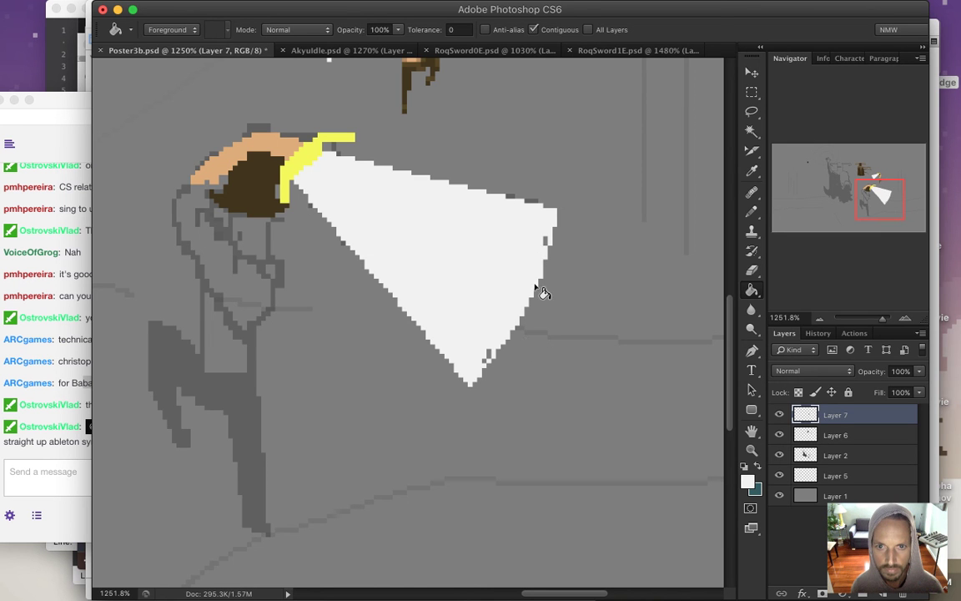
{"action": "key", "text": "b"}
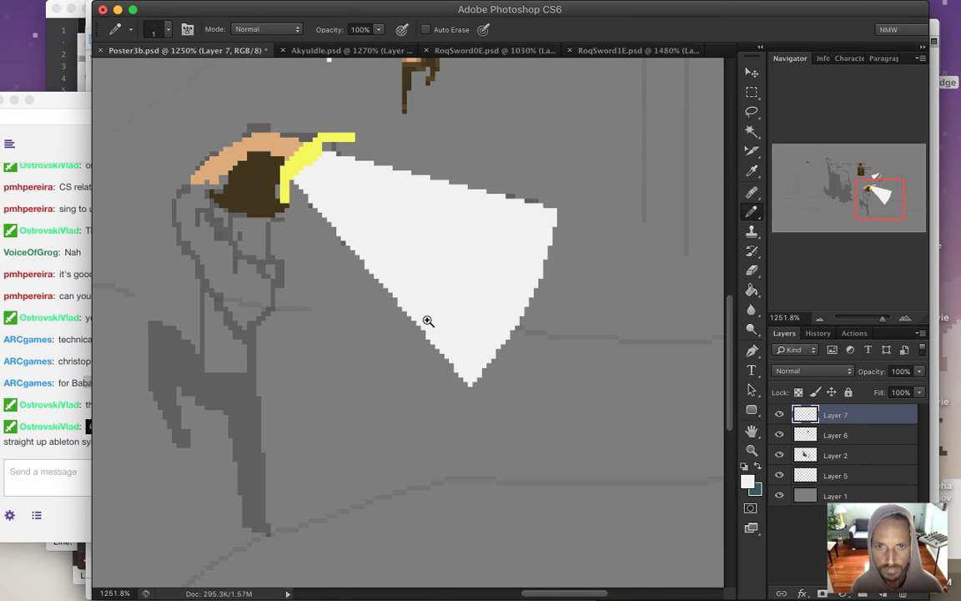
{"action": "scroll", "coordinate": [442, 317], "scroll_direction": "down", "scroll_amount": 2}
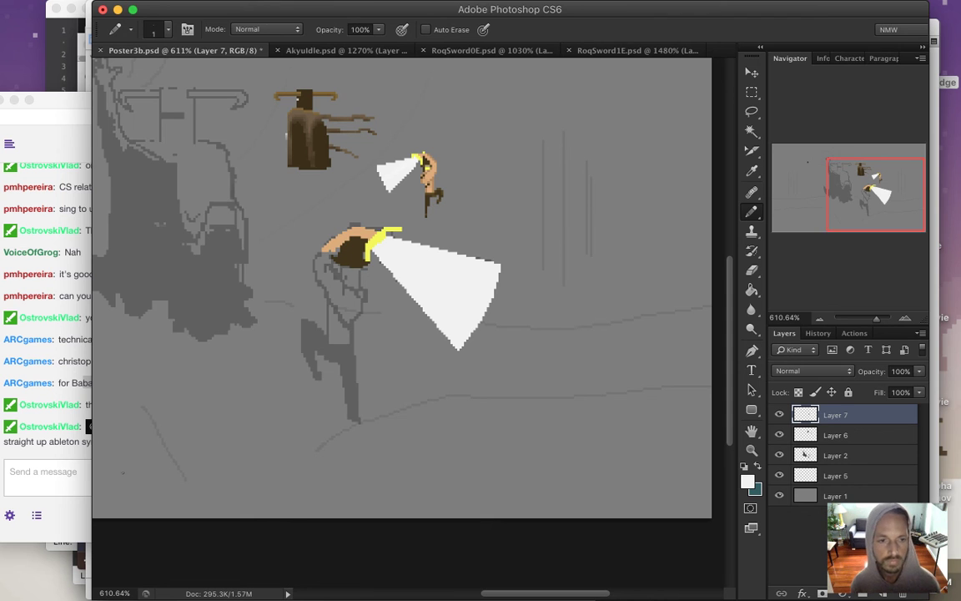
Switch to the Twitch chat to read the question about Massive and the Ableton synth, and return to Photoshop.
{"action": "left_click", "coordinate": [65, 409]}
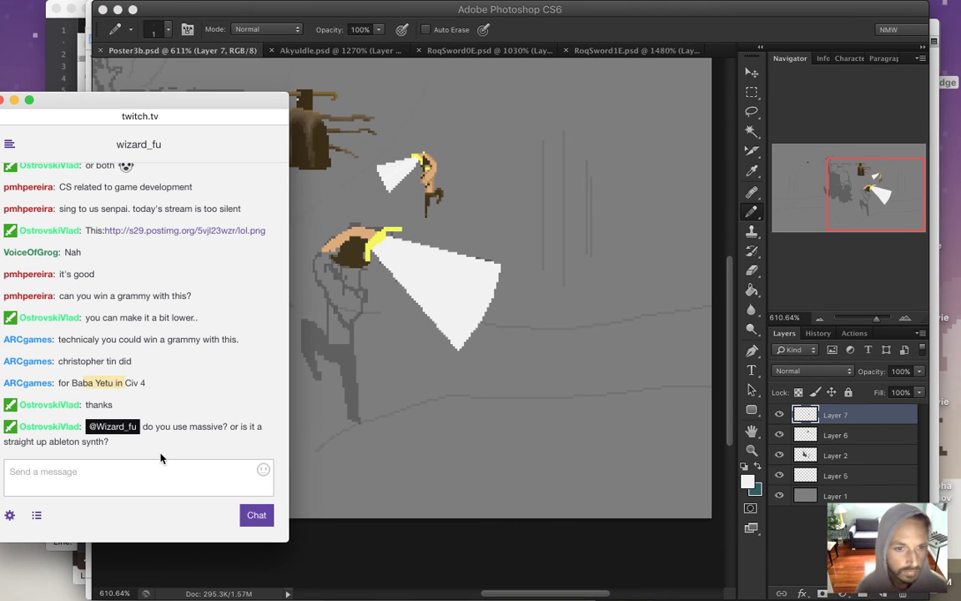
{"action": "left_click_drag", "start_coordinate": [155, 430], "coordinate": [372, 399]}
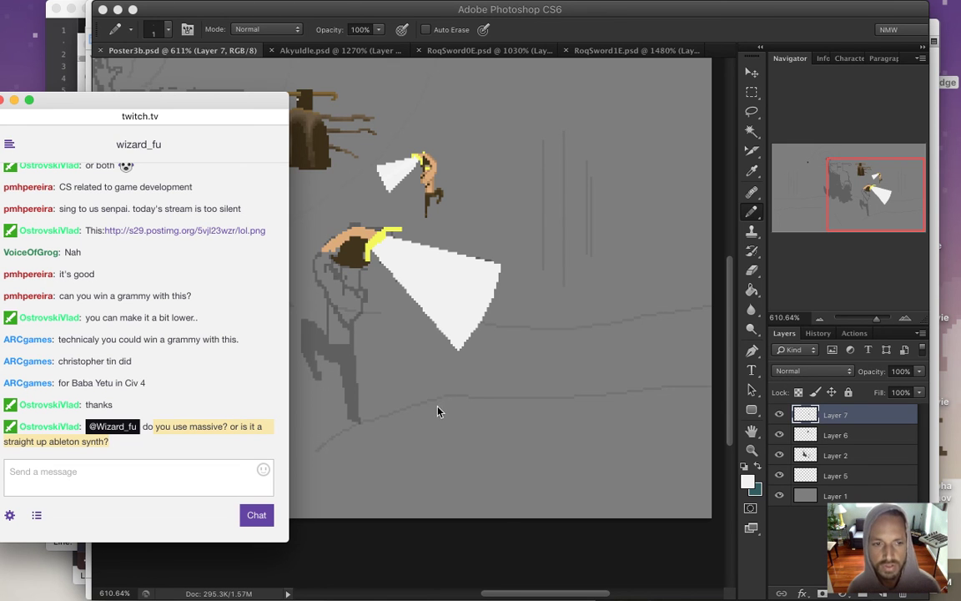
{"action": "mouse_move", "coordinate": [227, 429]}
{"action": "left_mouse_down"}
{"action": "mouse_move", "coordinate": [219, 436]}
{"action": "mouse_move", "coordinate": [231, 429]}
{"action": "left_mouse_up"}
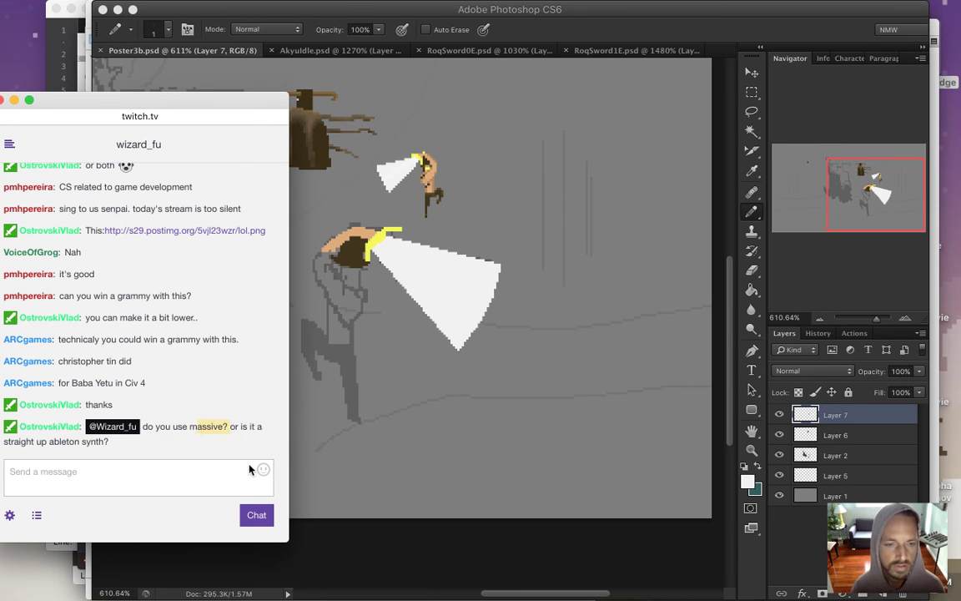
{"action": "left_click", "coordinate": [609, 38]}
Sample the small sprite's dark brown, pencil an outline around both of the large figure's legs, and fill them with the Paint Bucket.
{"action": "left_click_drag", "start_coordinate": [311, 293], "coordinate": [365, 291]}
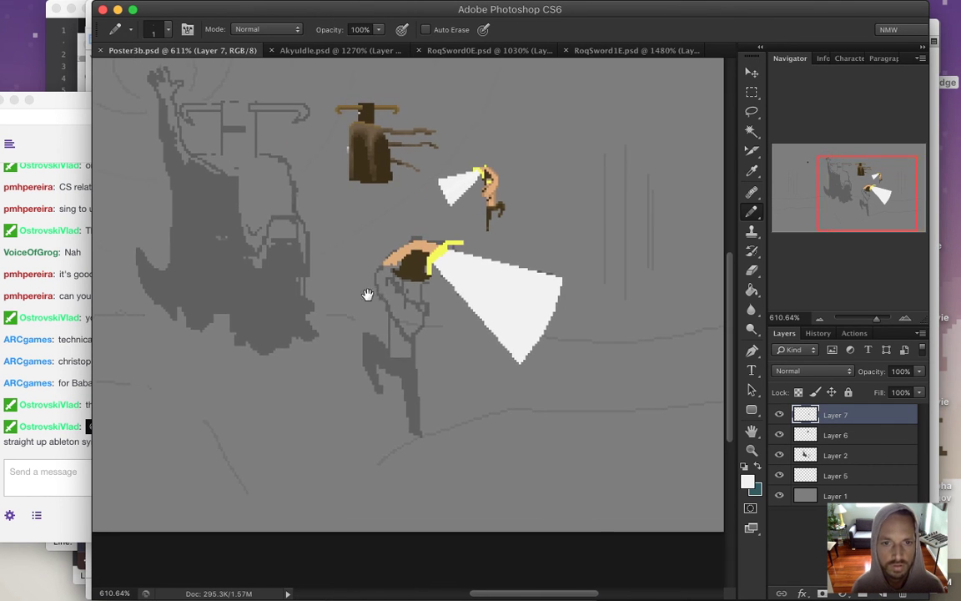
{"action": "left_click", "coordinate": [502, 248]}
{"action": "key", "text": "i"}
{"action": "left_click", "coordinate": [488, 184]}
{"action": "key", "text": "b"}
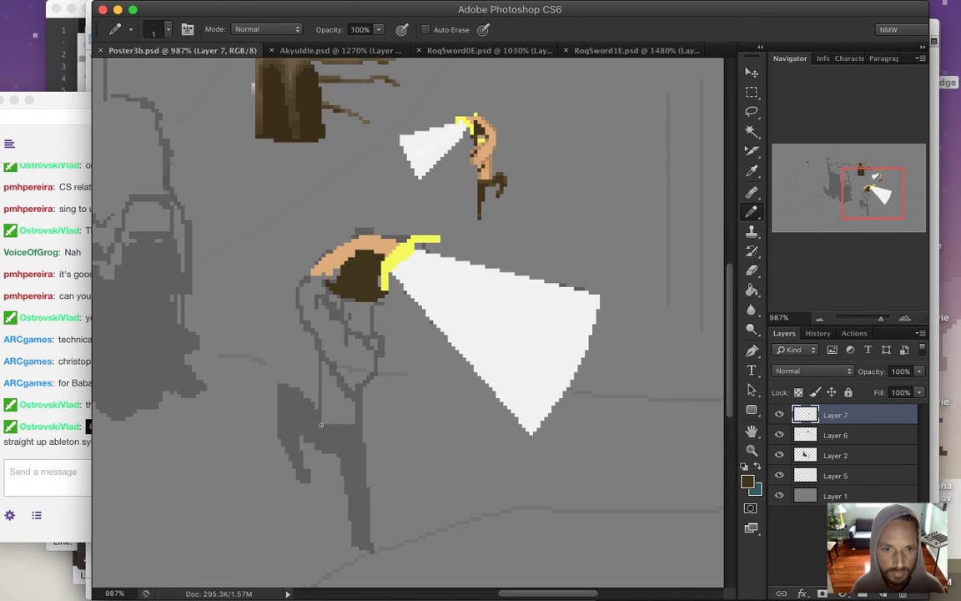
{"action": "left_click", "coordinate": [362, 457], "text": "shift"}
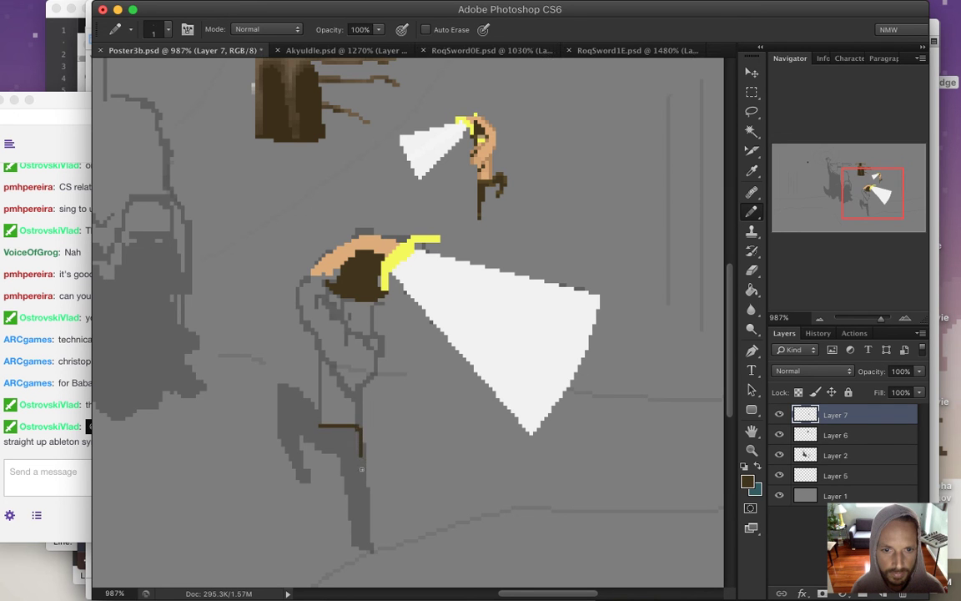
{"action": "left_click", "coordinate": [363, 484], "text": "shift"}
{"action": "left_click", "coordinate": [368, 549], "text": "shift"}
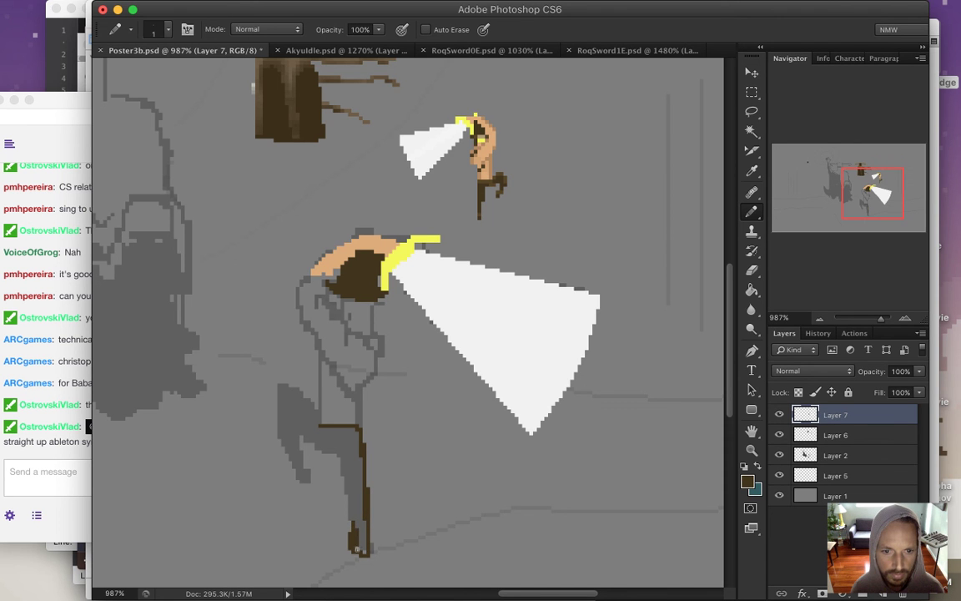
{"action": "left_click_drag", "start_coordinate": [342, 450], "coordinate": [344, 473]}
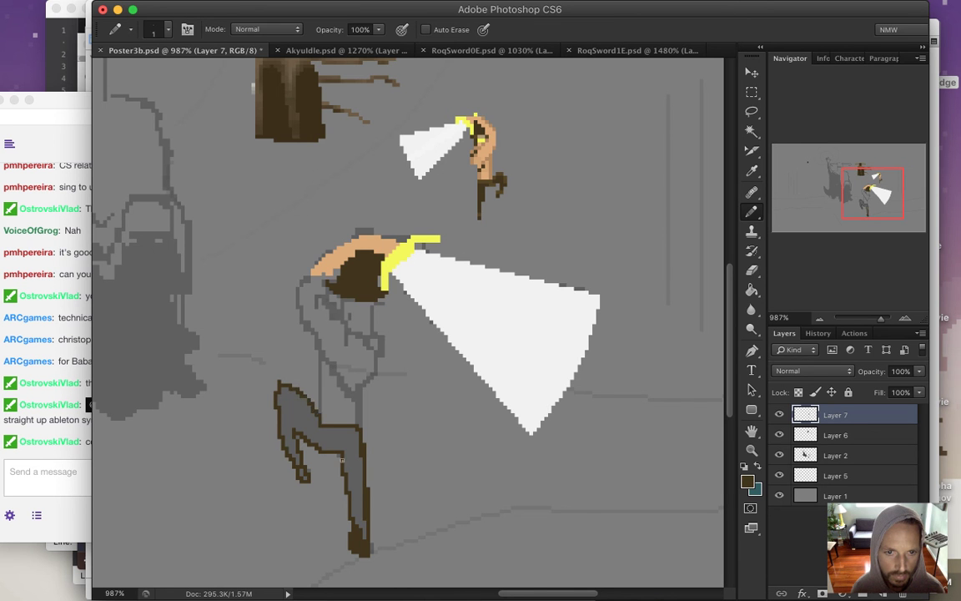
{"action": "key", "text": "g"}
{"action": "left_click", "coordinate": [342, 460]}
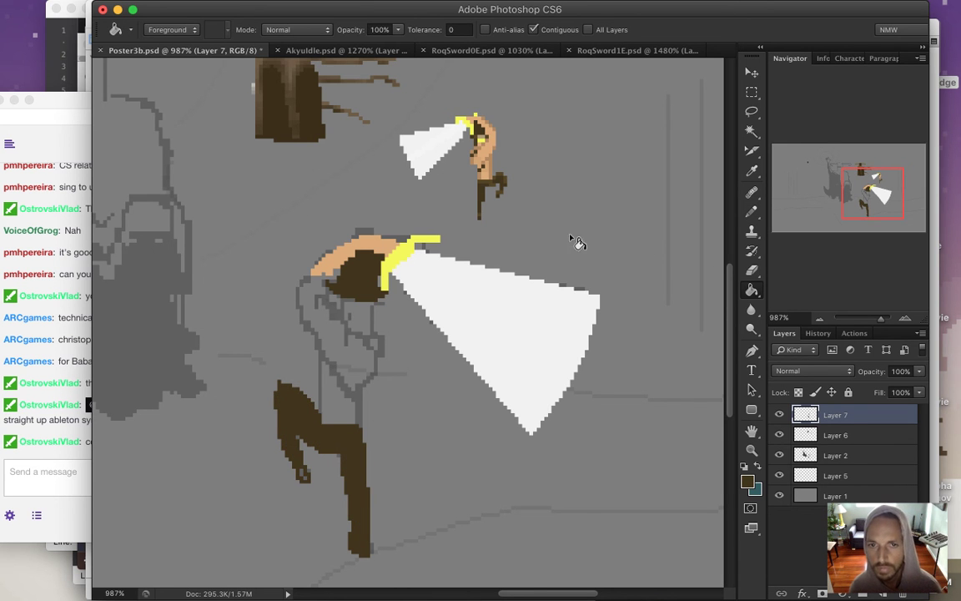
Sample the light tan from the large figure's head, outline the waist above the legs with the Pencil, and fill it.
{"action": "key", "text": "i"}
{"action": "left_click", "coordinate": [359, 240]}
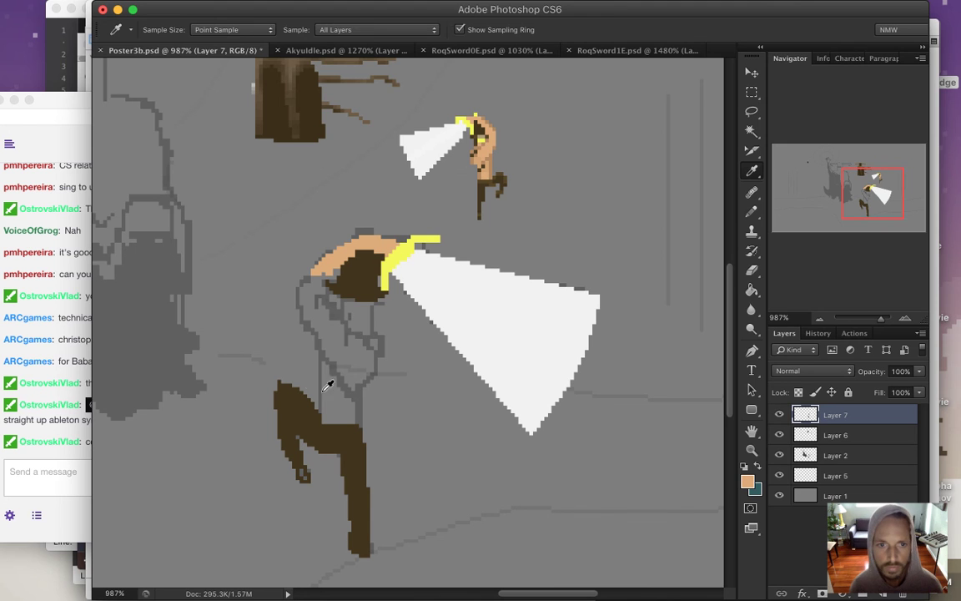
{"action": "key", "text": "b"}
{"action": "left_click", "coordinate": [322, 364]}
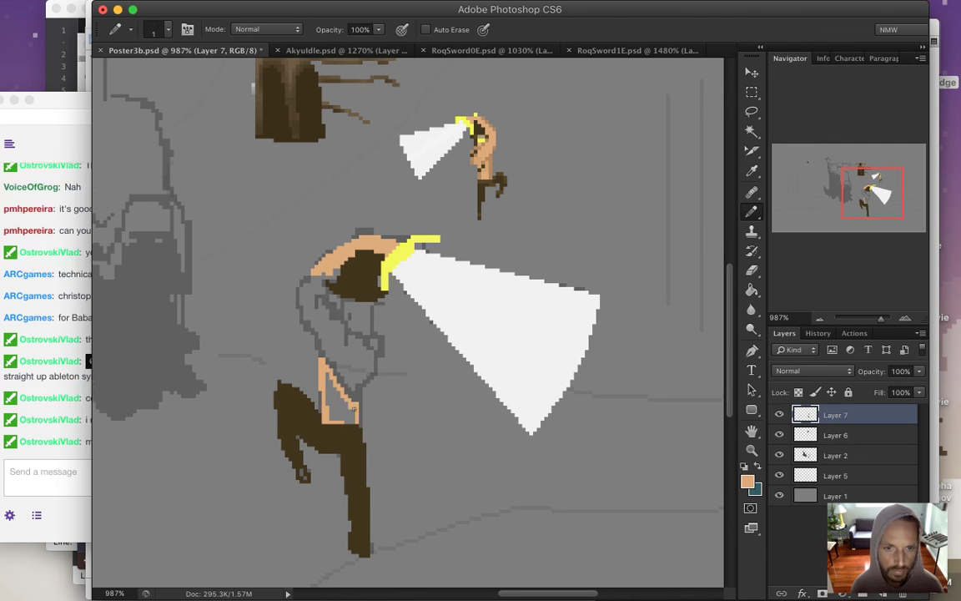
{"action": "key", "text": "g"}
{"action": "left_click", "coordinate": [334, 399]}
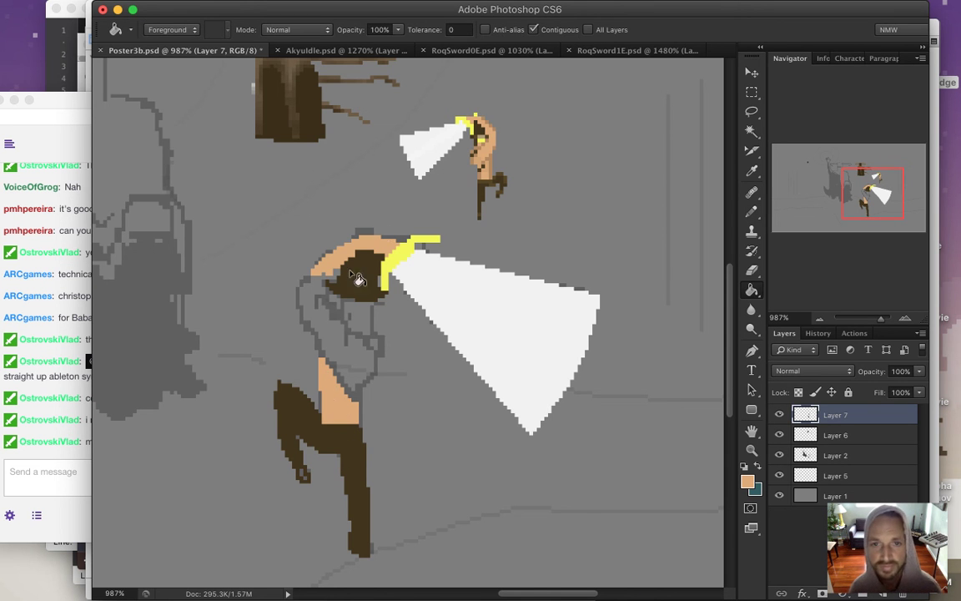
Recolour the large figure's waist with the darker tan sampled from the small sprite.
{"action": "key", "text": "i"}
{"action": "left_click", "coordinate": [496, 161]}
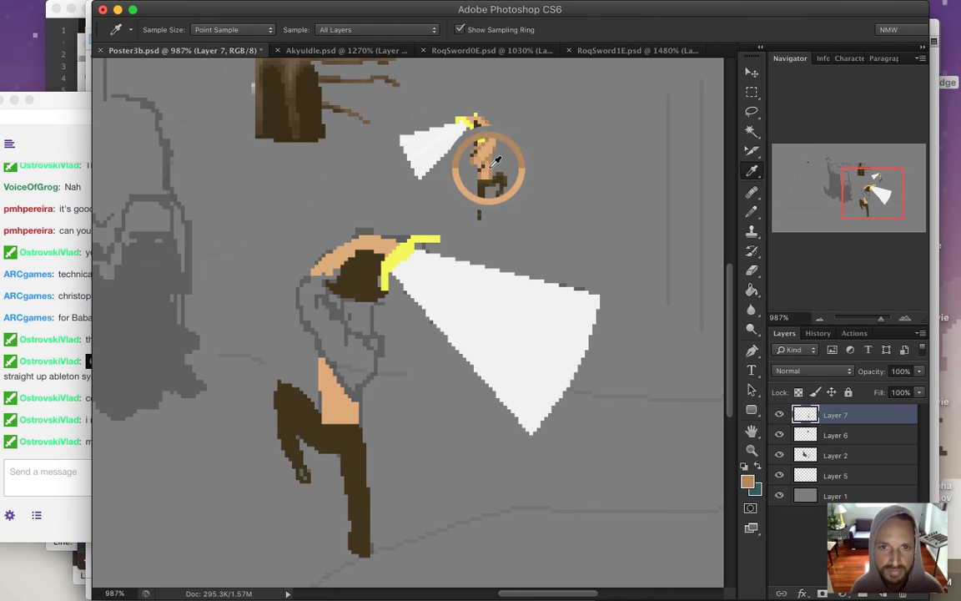
{"action": "key", "text": "g"}
{"action": "left_click", "coordinate": [325, 371]}
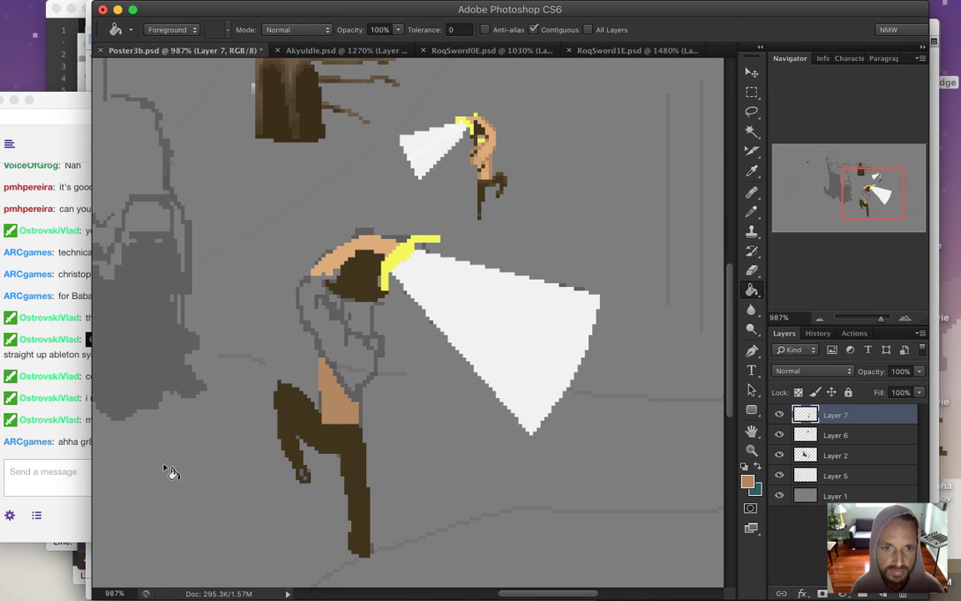
Switch to the Twitch chat to read the messages about a dubstep track, and return to Photoshop.
{"action": "left_click", "coordinate": [82, 435]}
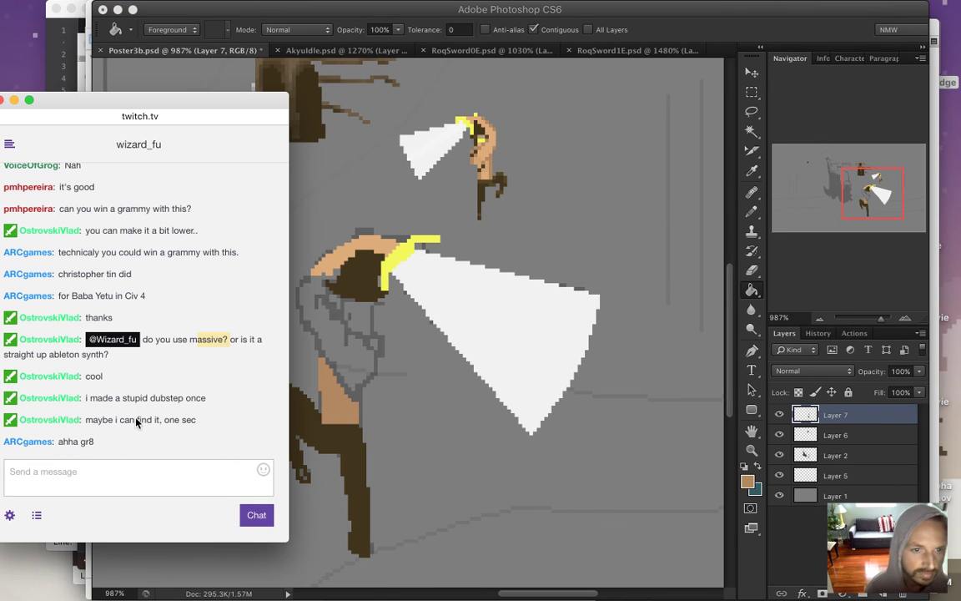
{"action": "left_click_drag", "start_coordinate": [123, 398], "coordinate": [169, 421]}
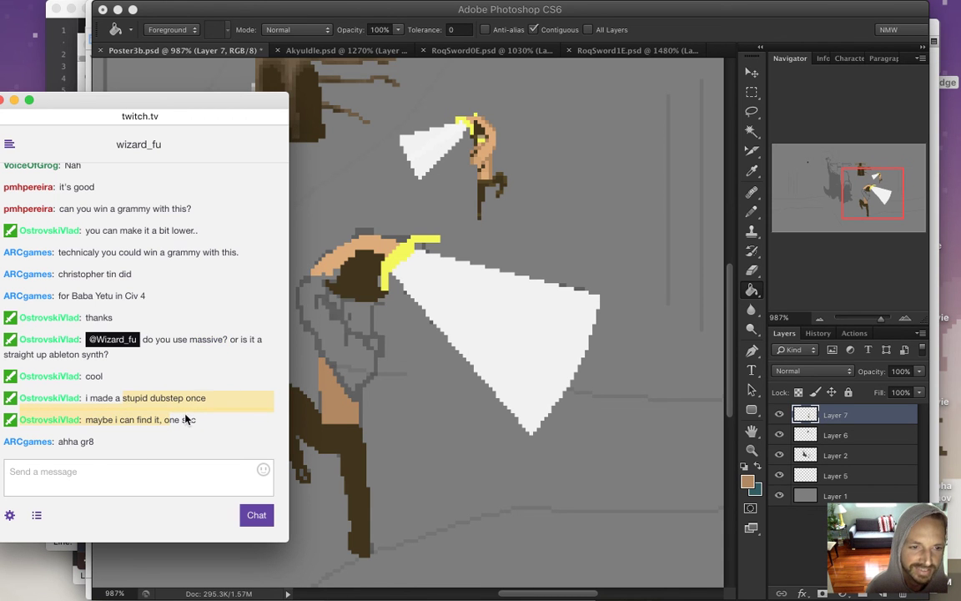
{"action": "left_click", "coordinate": [665, 90]}
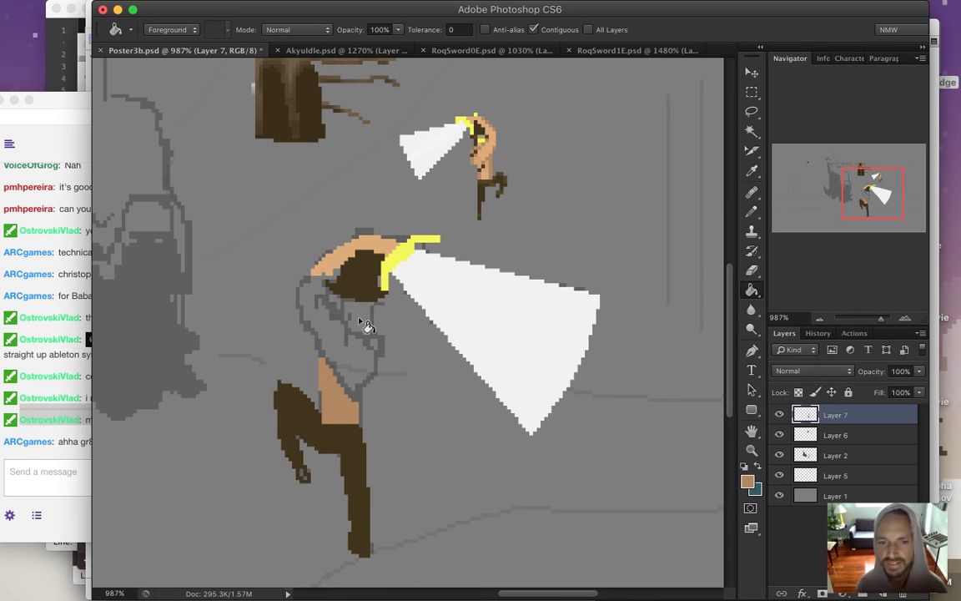
Sample the dark brown of the large figure's legs and pencil over the grey gaps left in the raised leg and foot.
{"action": "left_click_drag", "start_coordinate": [320, 350], "coordinate": [365, 352]}
{"action": "key", "text": "i"}
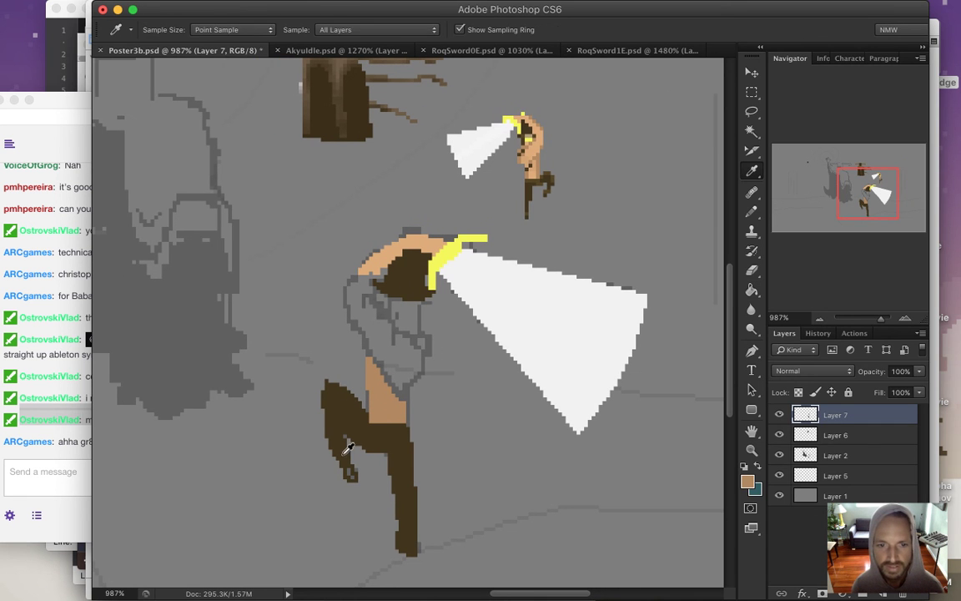
{"action": "left_click", "coordinate": [329, 413]}
{"action": "key", "text": "b"}
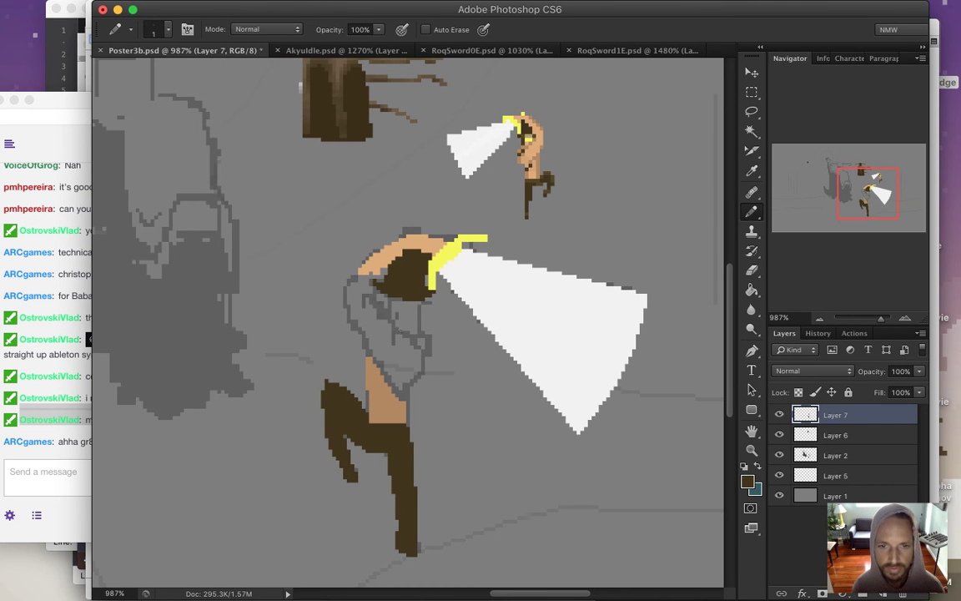
Sample the light tan from the small sprite and pencil the large figure's arm outline from the shoulder around the elbow to the hand.
{"action": "key", "text": "i"}
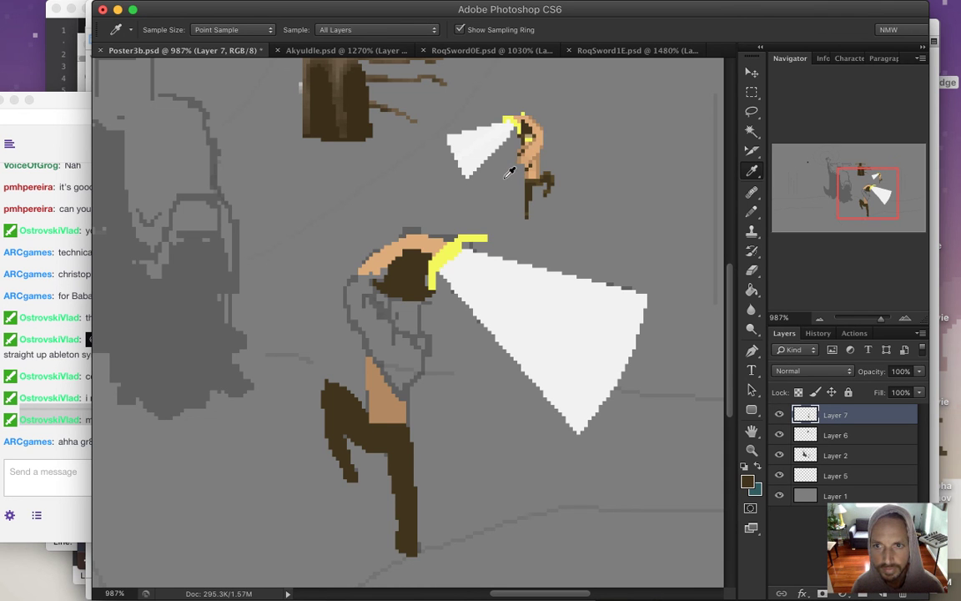
{"action": "left_click", "coordinate": [519, 163]}
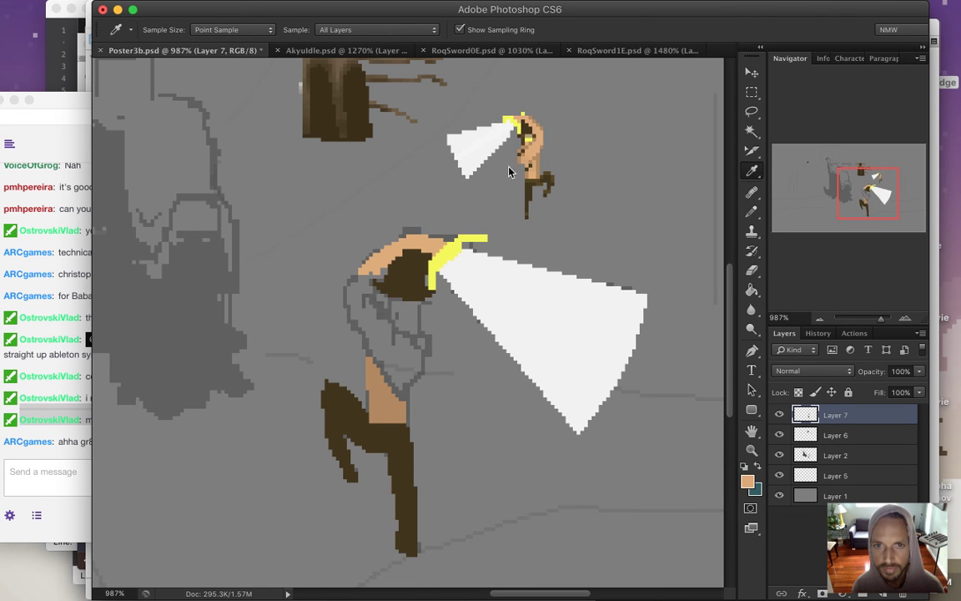
{"action": "left_click", "coordinate": [407, 348], "text": "super+space"}
{"action": "key", "text": "b"}
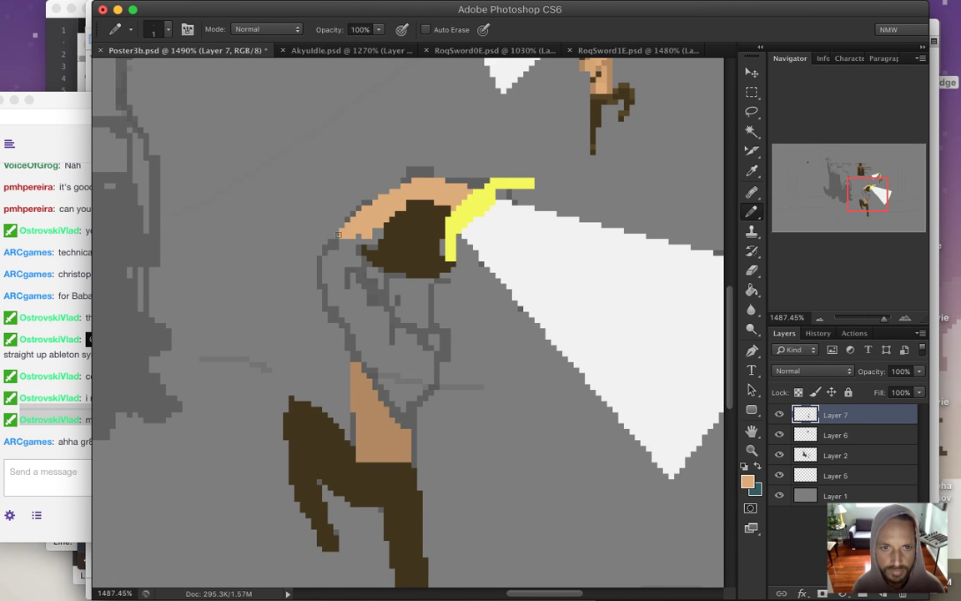
{"action": "mouse_move", "coordinate": [319, 253]}
{"action": "left_mouse_down"}
{"action": "mouse_move", "coordinate": [320, 299]}
{"action": "mouse_move", "coordinate": [399, 404]}
{"action": "mouse_move", "coordinate": [407, 381]}
{"action": "mouse_move", "coordinate": [416, 379]}
{"action": "mouse_move", "coordinate": [406, 400]}
{"action": "mouse_move", "coordinate": [432, 379]}
{"action": "left_mouse_up"}
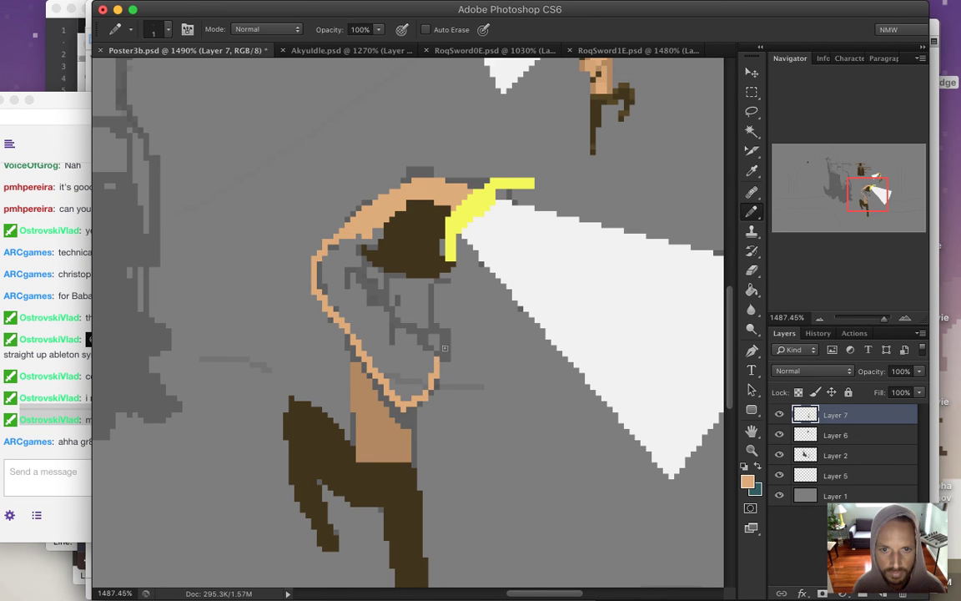
Sample the dark brown from the small sprite and pencil the shadow edge under the large figure's arm and the contours around its chest.
{"action": "key", "text": "i"}
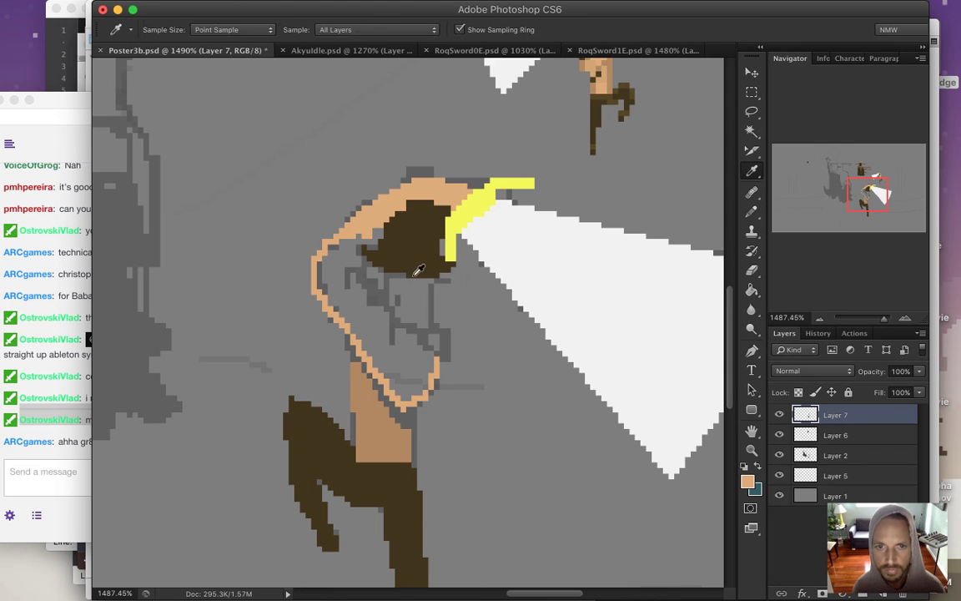
{"action": "left_click", "coordinate": [594, 83]}
{"action": "key", "text": "b"}
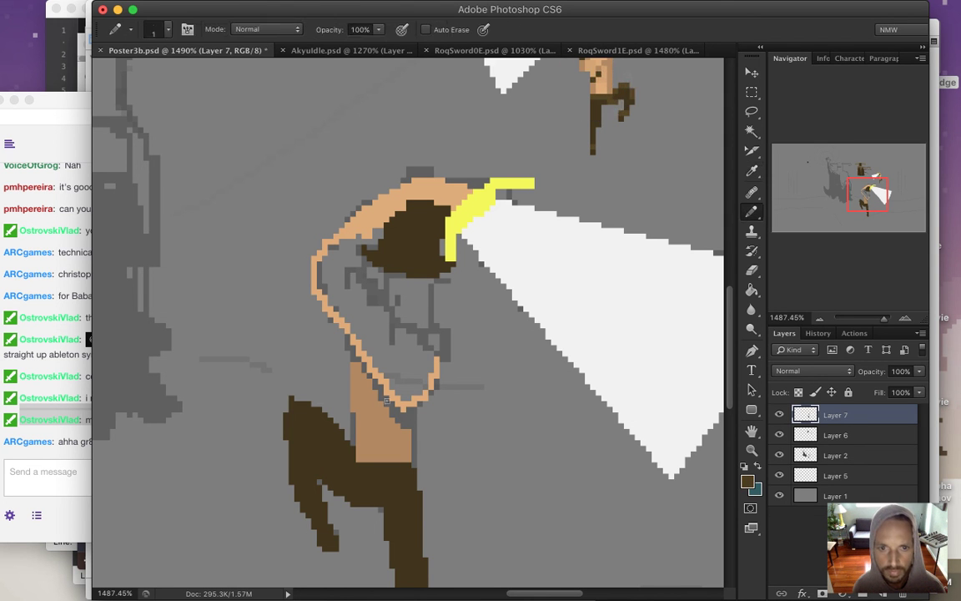
{"action": "left_click_drag", "start_coordinate": [409, 424], "coordinate": [354, 359]}
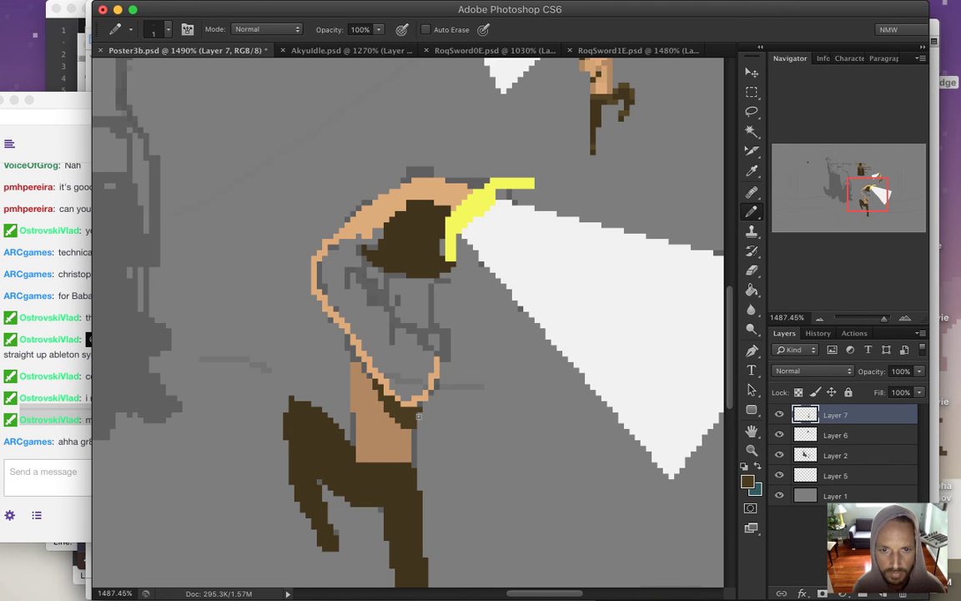
{"action": "mouse_move", "coordinate": [404, 326]}
{"action": "left_mouse_down"}
{"action": "mouse_move", "coordinate": [434, 360]}
{"action": "mouse_move", "coordinate": [421, 405]}
{"action": "left_mouse_up"}
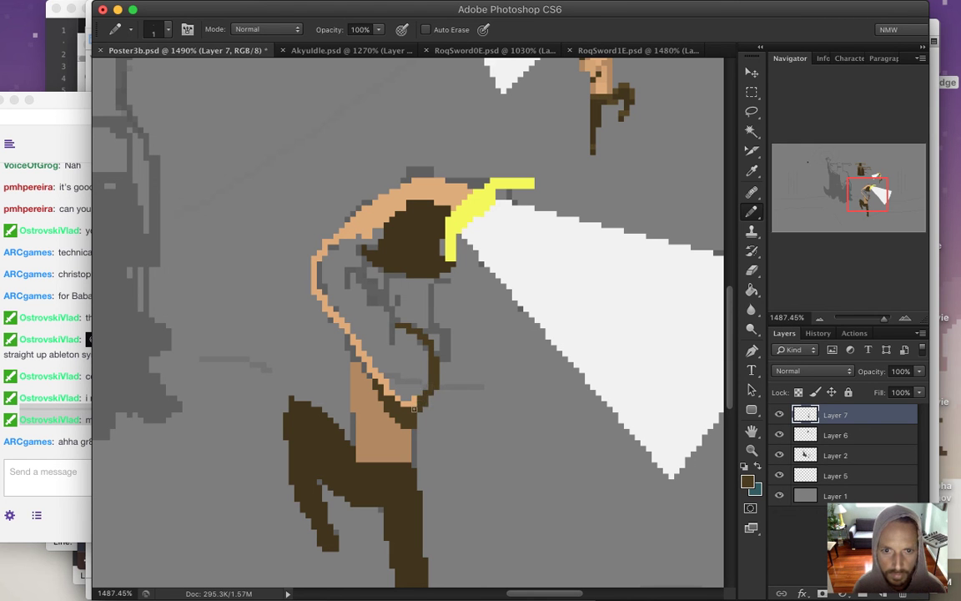
{"action": "mouse_move", "coordinate": [438, 361]}
{"action": "left_mouse_down"}
{"action": "mouse_move", "coordinate": [434, 327]}
{"action": "mouse_move", "coordinate": [448, 357]}
{"action": "left_mouse_up"}
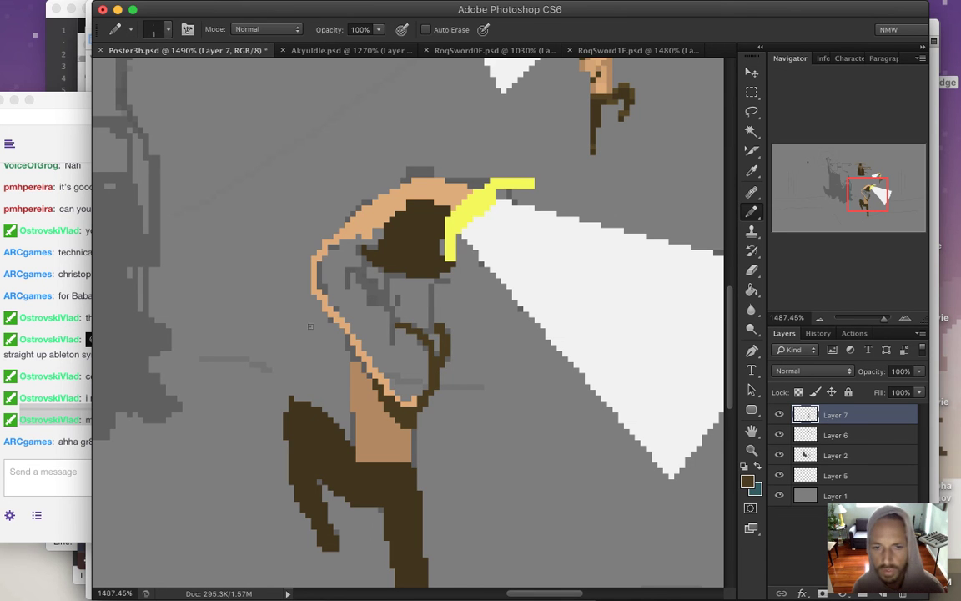
Resample the light tan, pencil the inner edge of the large figure's arm up to the head, and fill the enclosed arm.
{"action": "left_click", "coordinate": [339, 336], "text": "alt"}
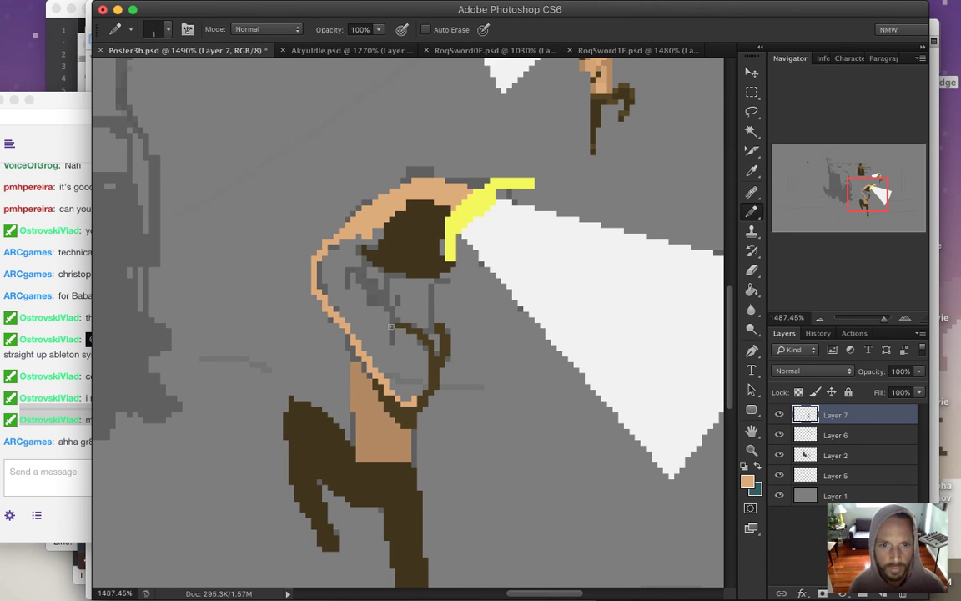
{"action": "mouse_move", "coordinate": [392, 322]}
{"action": "left_mouse_down"}
{"action": "mouse_move", "coordinate": [356, 267]}
{"action": "mouse_move", "coordinate": [373, 231]}
{"action": "left_mouse_up"}
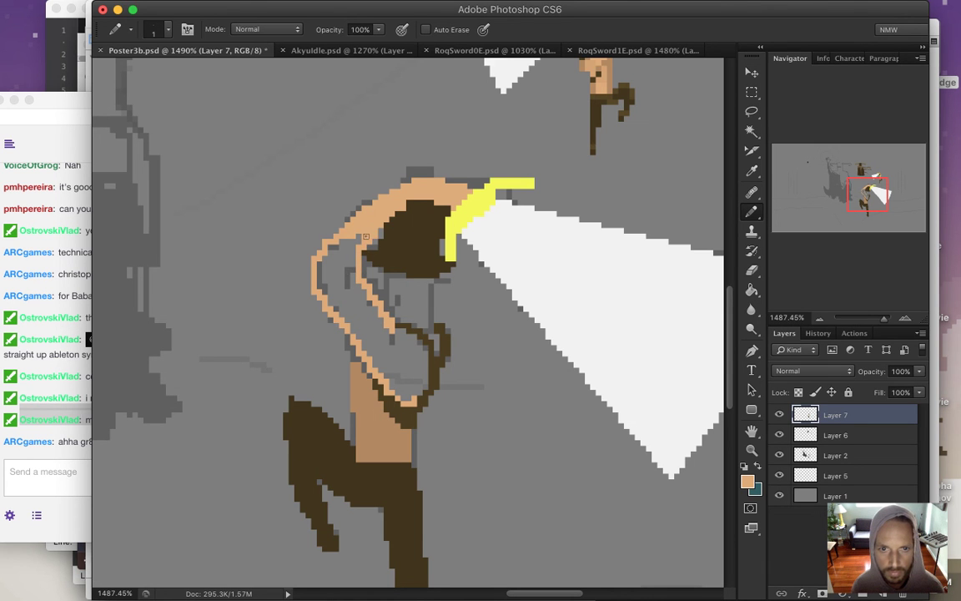
{"action": "key", "text": "g"}
{"action": "left_click", "coordinate": [342, 277]}
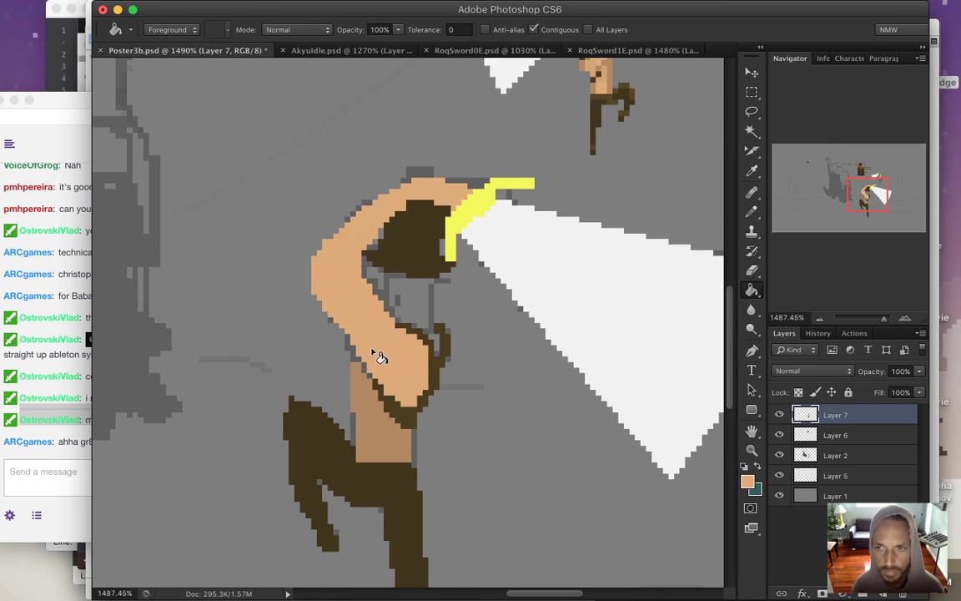
Sample the dark brown from the small reference sprite's head.
{"action": "key", "text": "e"}
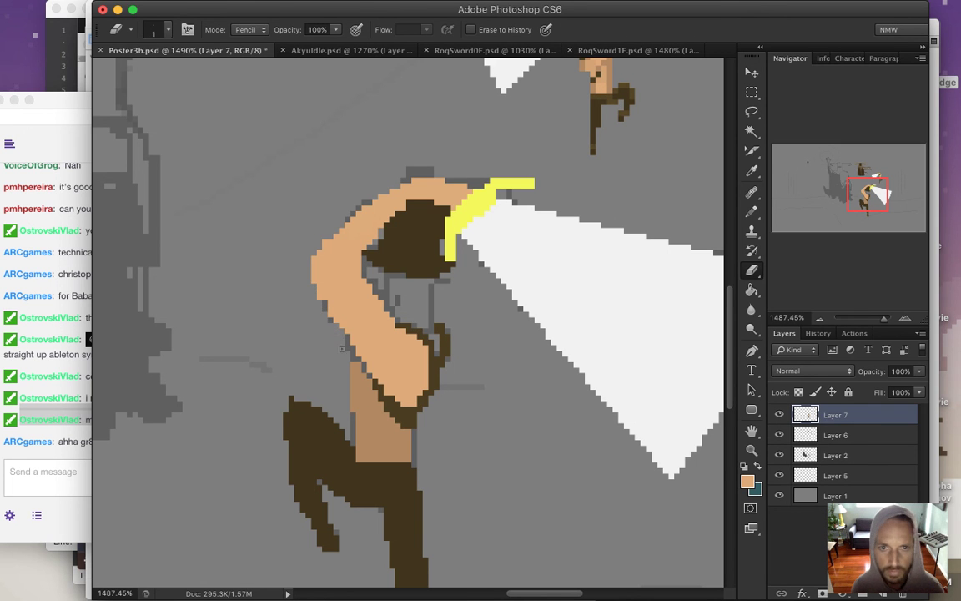
{"action": "left_click_drag", "start_coordinate": [380, 260], "coordinate": [478, 292]}
{"action": "left_click_drag", "start_coordinate": [638, 161], "coordinate": [552, 253]}
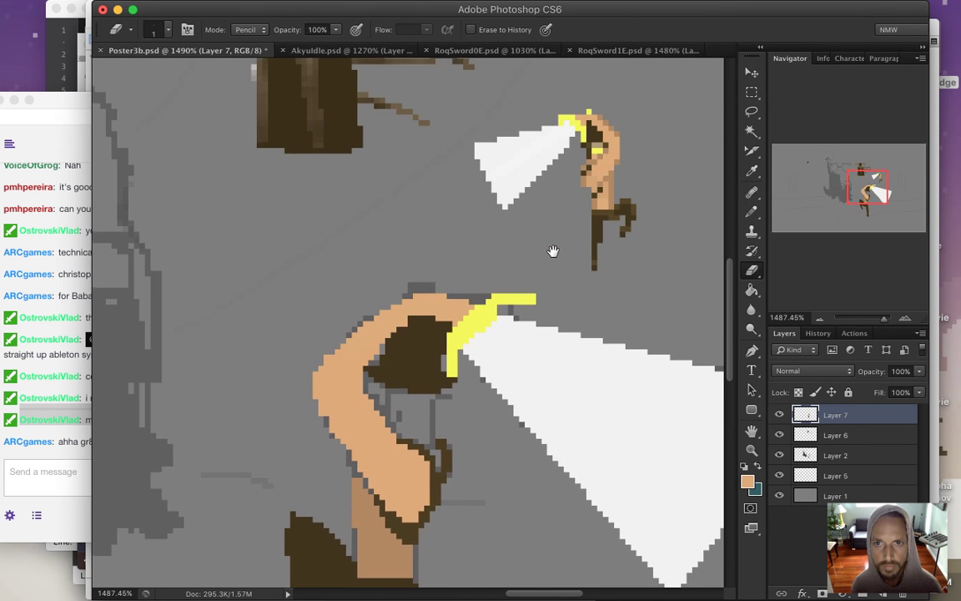
{"action": "key", "text": "i"}
{"action": "left_click", "coordinate": [535, 138]}
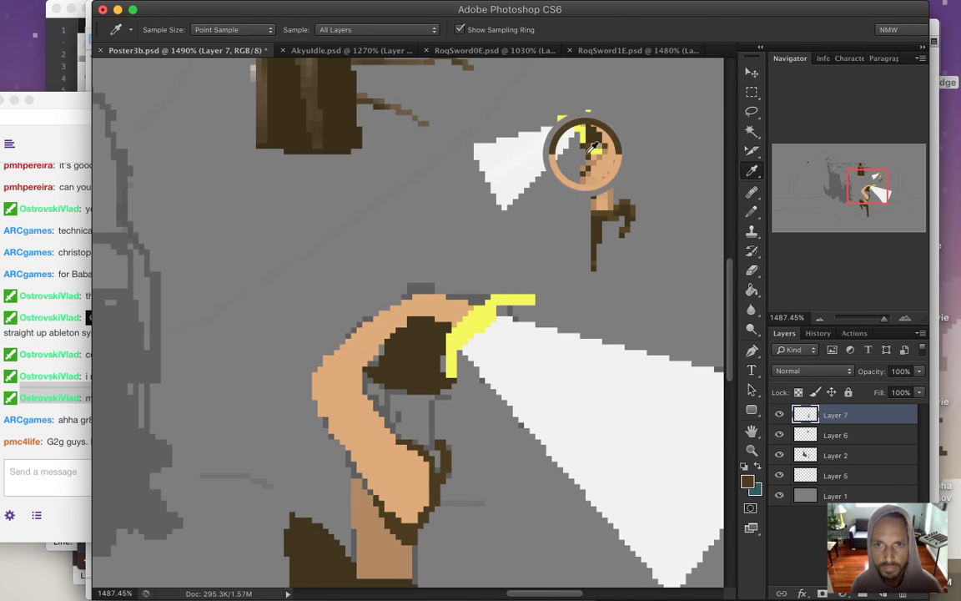
Switch to the Twitch chat to read the farewell messages, and return to Photoshop.
{"action": "left_click", "coordinate": [47, 467]}
{"action": "left_click_drag", "start_coordinate": [69, 422], "coordinate": [166, 421]}
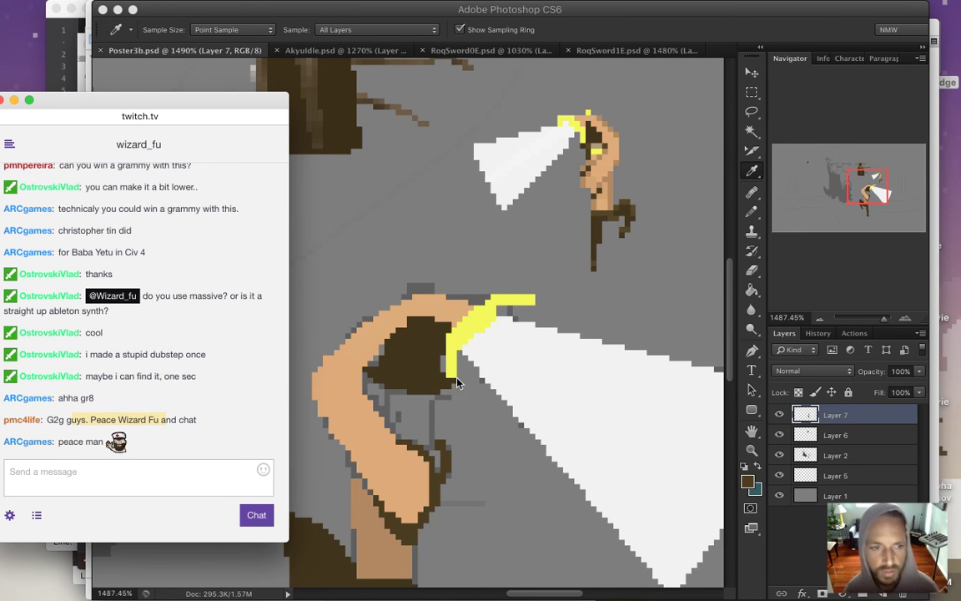
{"action": "left_click", "coordinate": [427, 338]}
Pencil a dark brown outline of the block below the large figure's hair and fill it.
{"action": "key", "text": "b"}
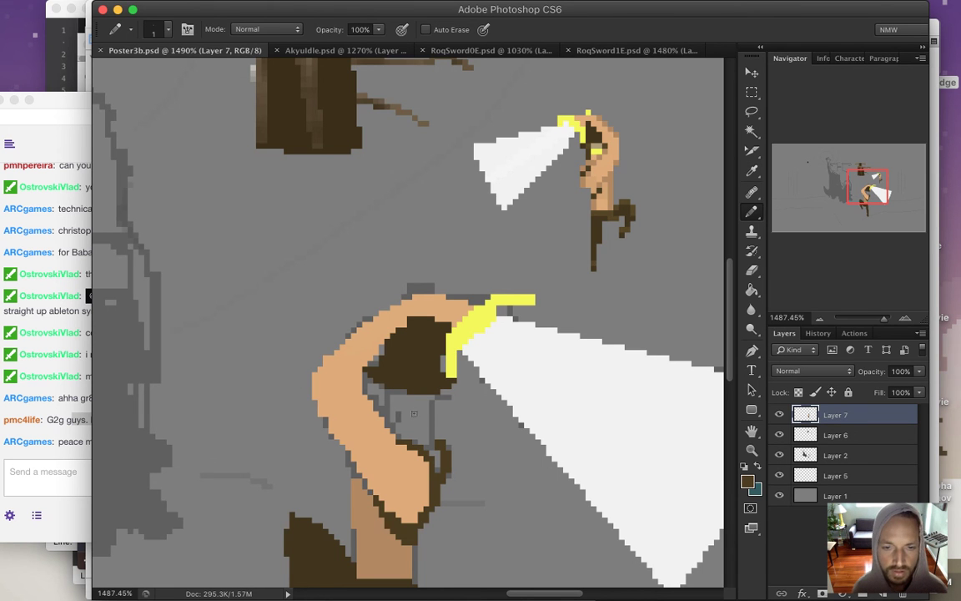
{"action": "mouse_move", "coordinate": [429, 411]}
{"action": "left_mouse_down"}
{"action": "mouse_move", "coordinate": [442, 407]}
{"action": "mouse_move", "coordinate": [436, 438]}
{"action": "mouse_move", "coordinate": [391, 391]}
{"action": "left_mouse_up"}
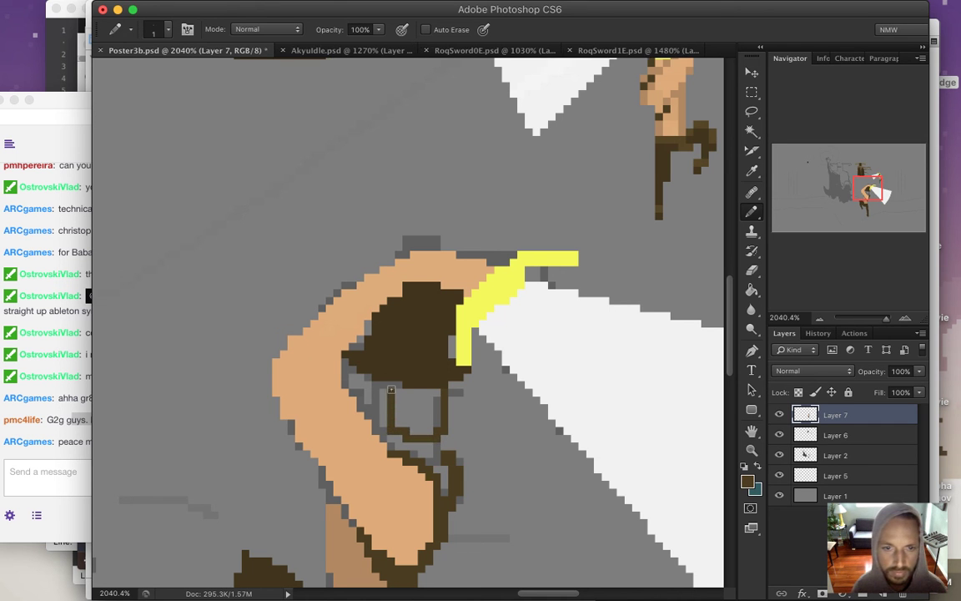
{"action": "key", "text": "g"}
{"action": "left_click", "coordinate": [422, 409]}
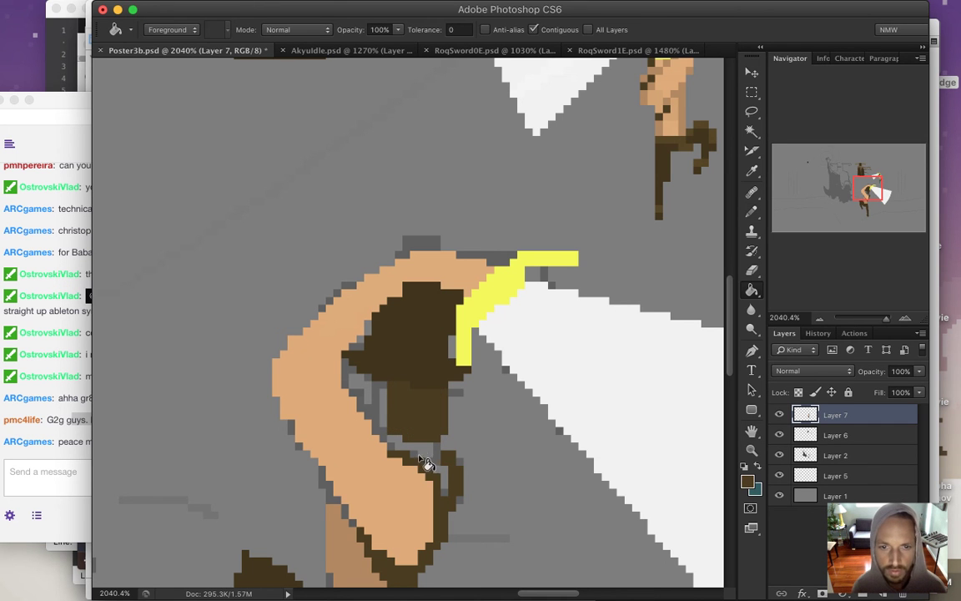
Pencil a strip of the sampled darker tan between the arm and the block below the hair, and touch up the block's edge in dark brown.
{"action": "key", "text": "i"}
{"action": "left_click", "coordinate": [303, 481]}
{"action": "key", "text": "b"}
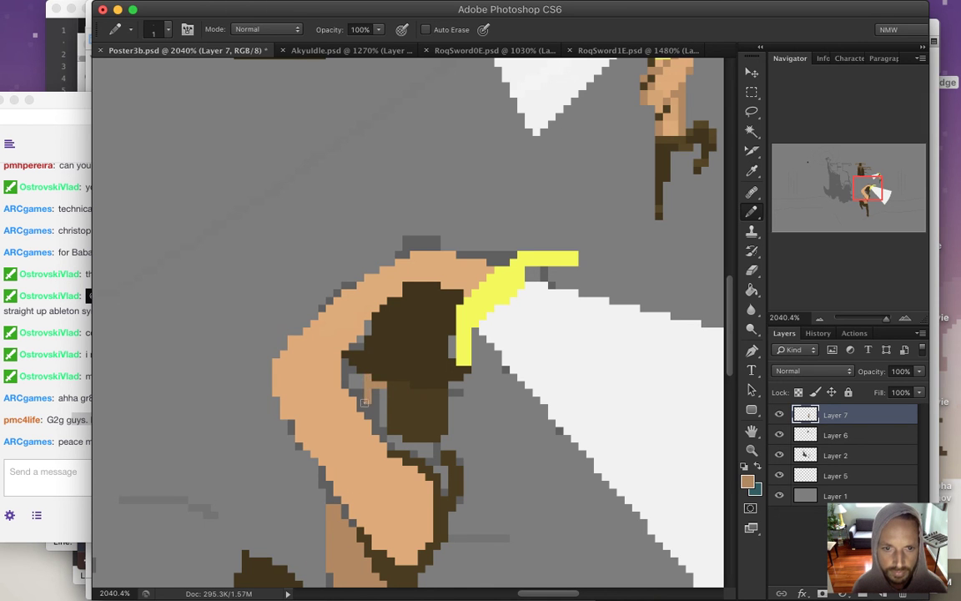
{"action": "left_click_drag", "start_coordinate": [377, 423], "coordinate": [382, 408]}
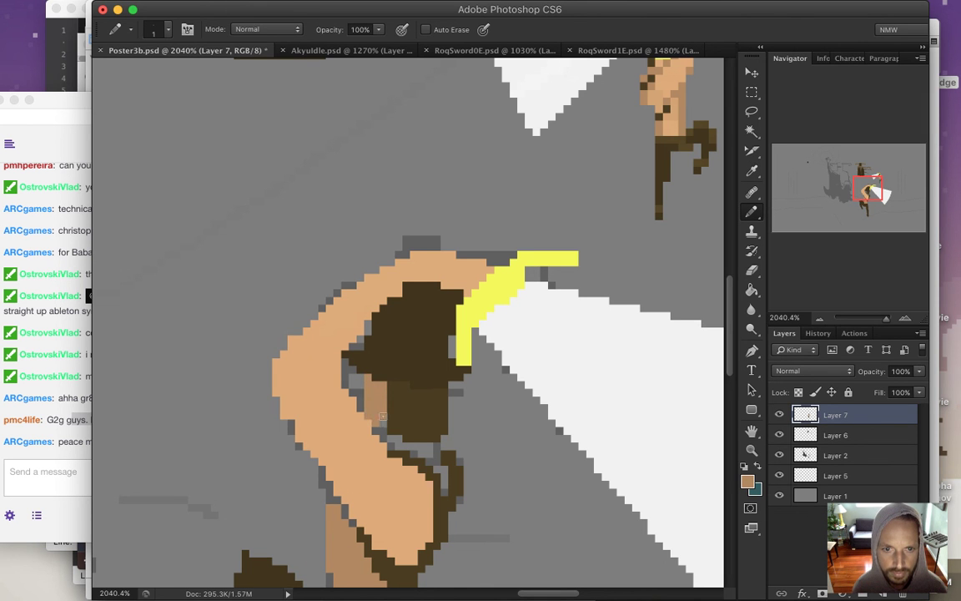
{"action": "left_click", "coordinate": [399, 399], "text": "alt"}
{"action": "left_click_drag", "start_coordinate": [346, 344], "coordinate": [346, 381]}
Add a small yellow patch beside the dark lower head using the headband's yellow, and pencil the neck gap in the darker tan.
{"action": "left_click", "coordinate": [467, 317], "text": "alt"}
{"action": "left_click_drag", "start_coordinate": [368, 390], "coordinate": [373, 386]}
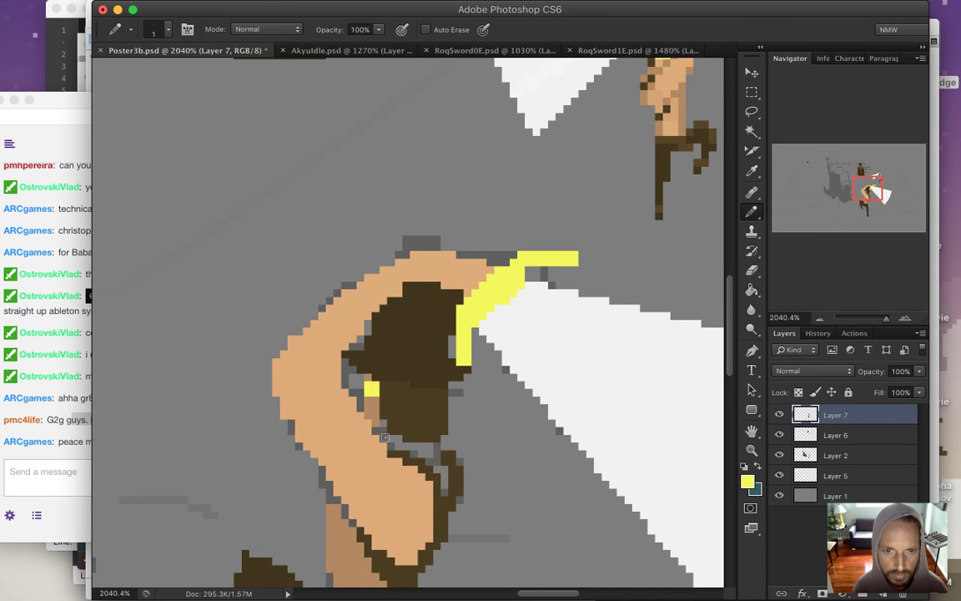
{"action": "left_click", "coordinate": [345, 377], "text": "alt"}
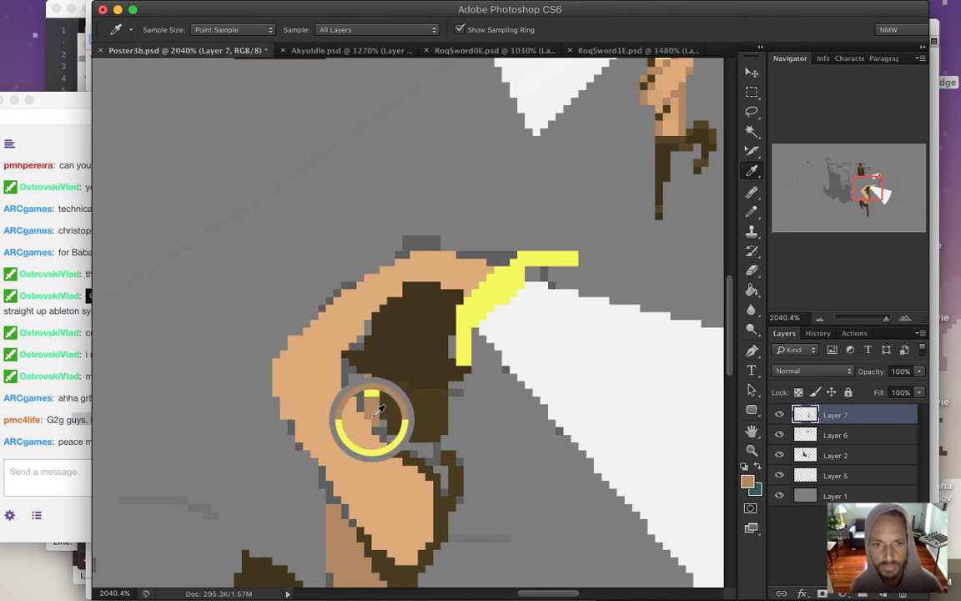
{"action": "mouse_move", "coordinate": [377, 427]}
{"action": "left_mouse_down"}
{"action": "mouse_move", "coordinate": [354, 396]}
{"action": "mouse_move", "coordinate": [412, 446]}
{"action": "left_mouse_up"}
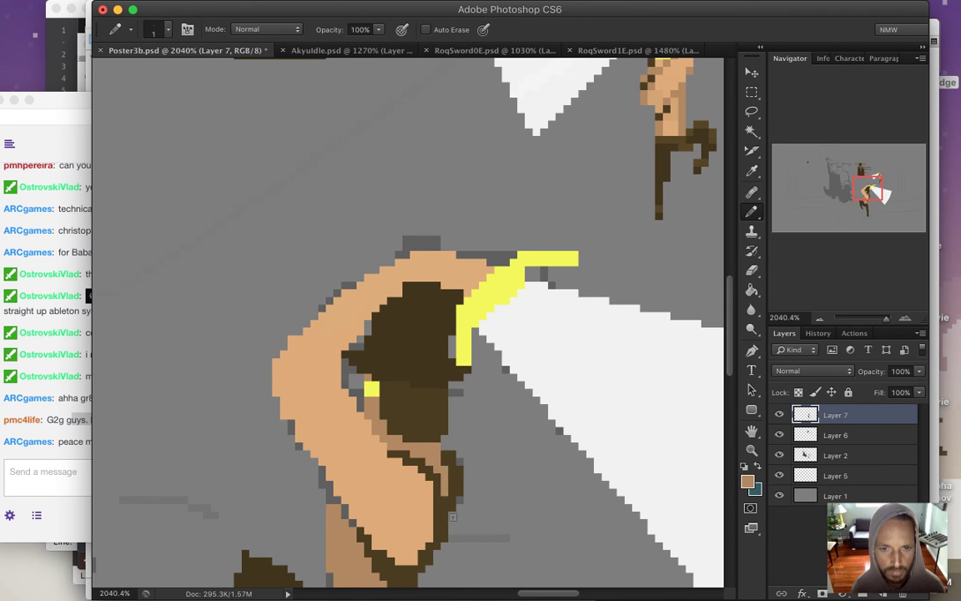
Sample the dark brown of the large figure's legs and pencil over the gap where the raised thigh meets the waist.
{"action": "scroll", "coordinate": [472, 423], "scroll_direction": "down", "scroll_amount": 3}
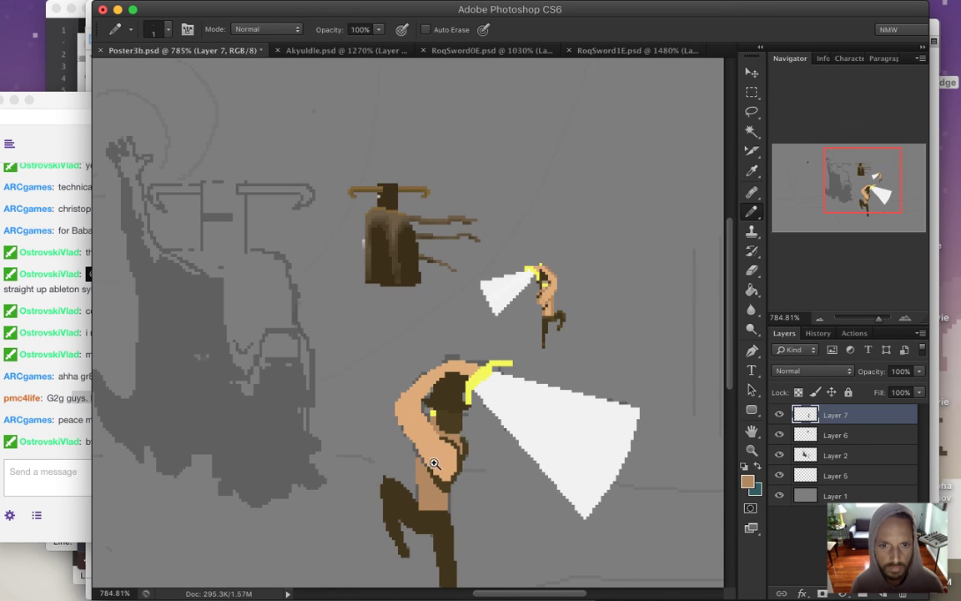
{"action": "scroll", "coordinate": [428, 533], "scroll_direction": "down", "scroll_amount": 2}
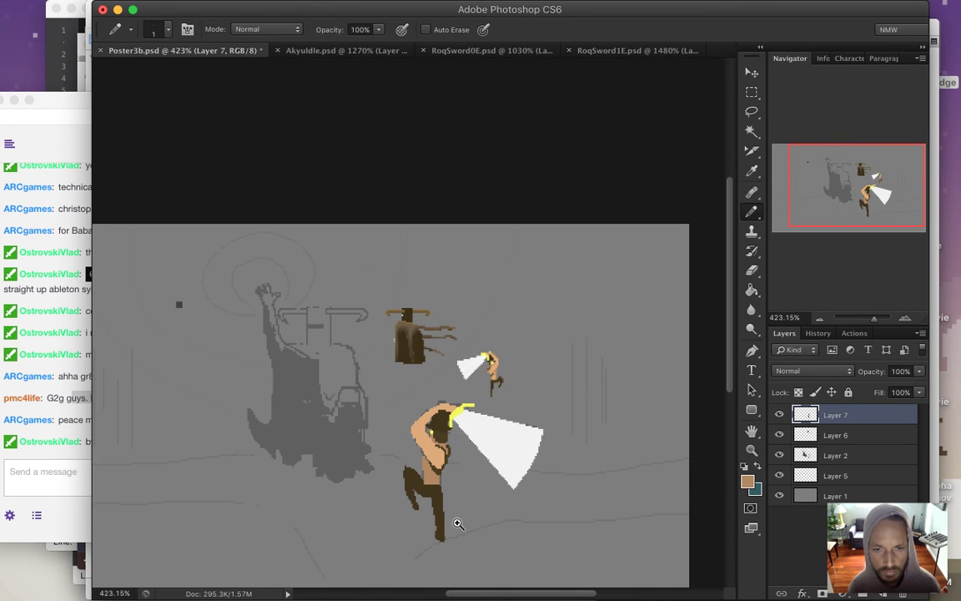
{"action": "scroll", "coordinate": [422, 480], "scroll_direction": "up", "scroll_amount": 3}
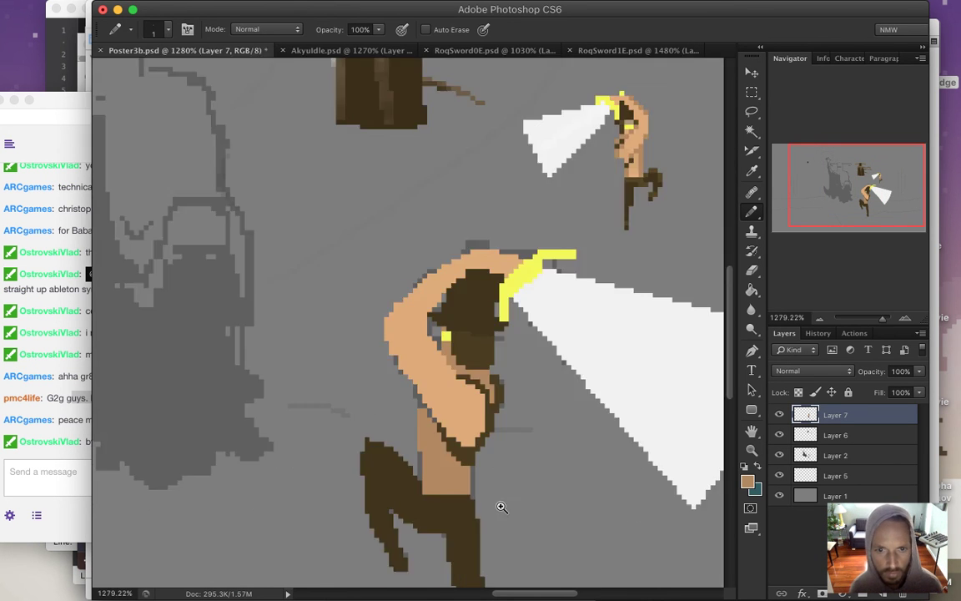
{"action": "scroll", "coordinate": [431, 506], "scroll_direction": "up", "scroll_amount": 2}
{"action": "left_click", "coordinate": [433, 497], "text": "alt"}
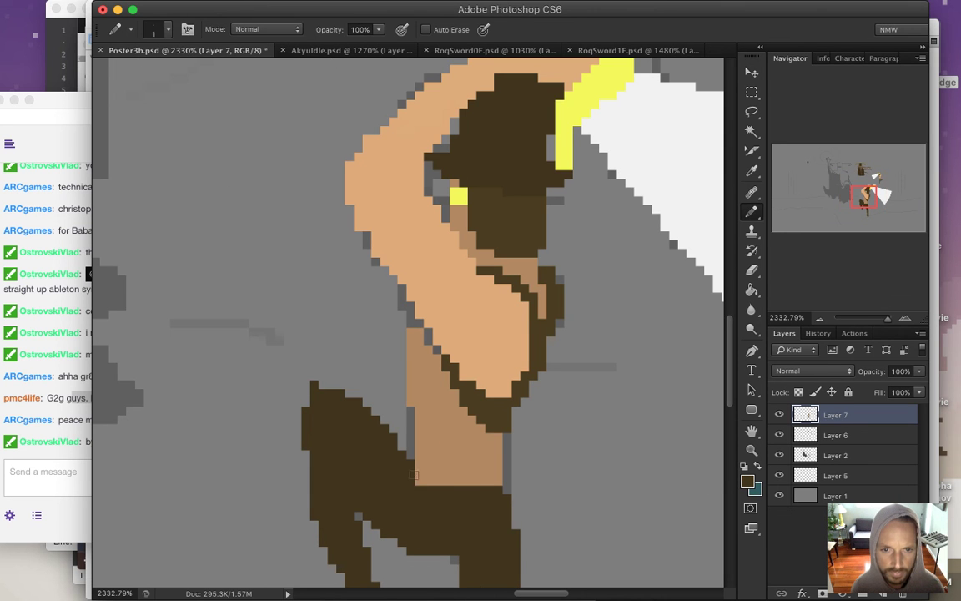
{"action": "left_click", "coordinate": [414, 459]}
Erase stray light tan pixels along the inner and outer edges of the large figure's bent arm.
{"action": "scroll", "coordinate": [443, 498], "scroll_direction": "down", "scroll_amount": 2}
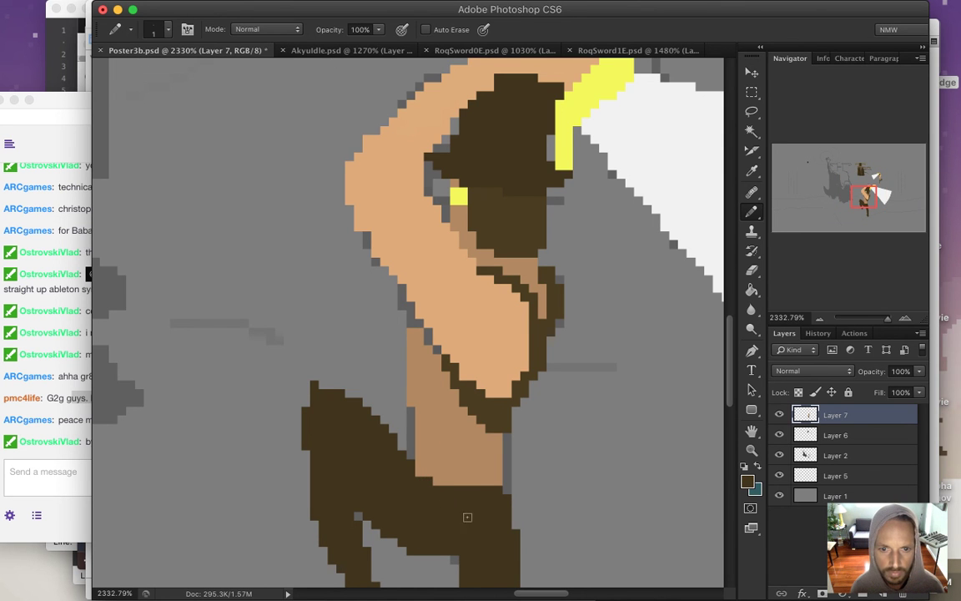
{"action": "scroll", "coordinate": [455, 492], "scroll_direction": "down", "scroll_amount": 2}
{"action": "scroll", "coordinate": [437, 458], "scroll_direction": "down", "scroll_amount": 2}
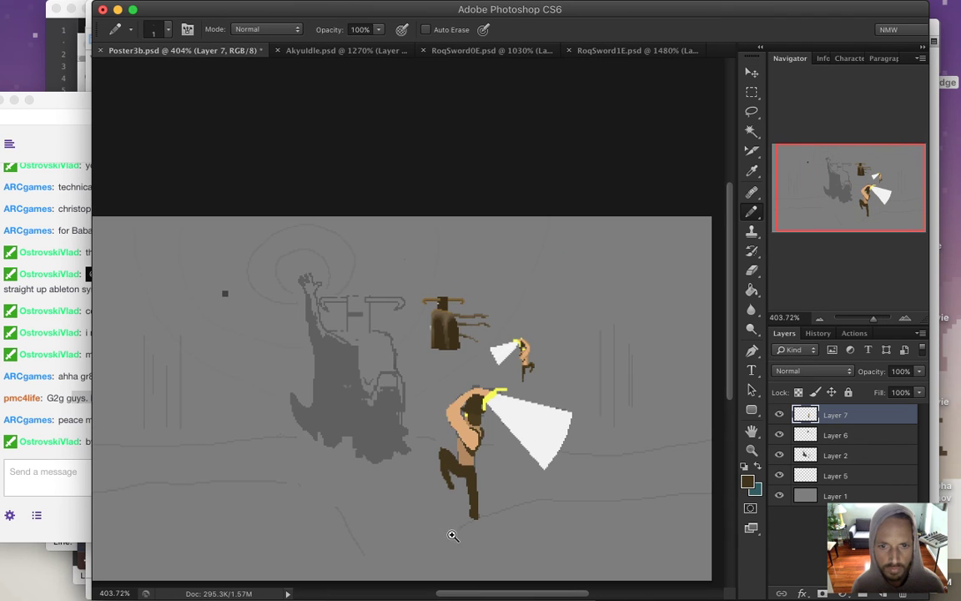
{"action": "scroll", "coordinate": [485, 411], "scroll_direction": "up", "scroll_amount": 3}
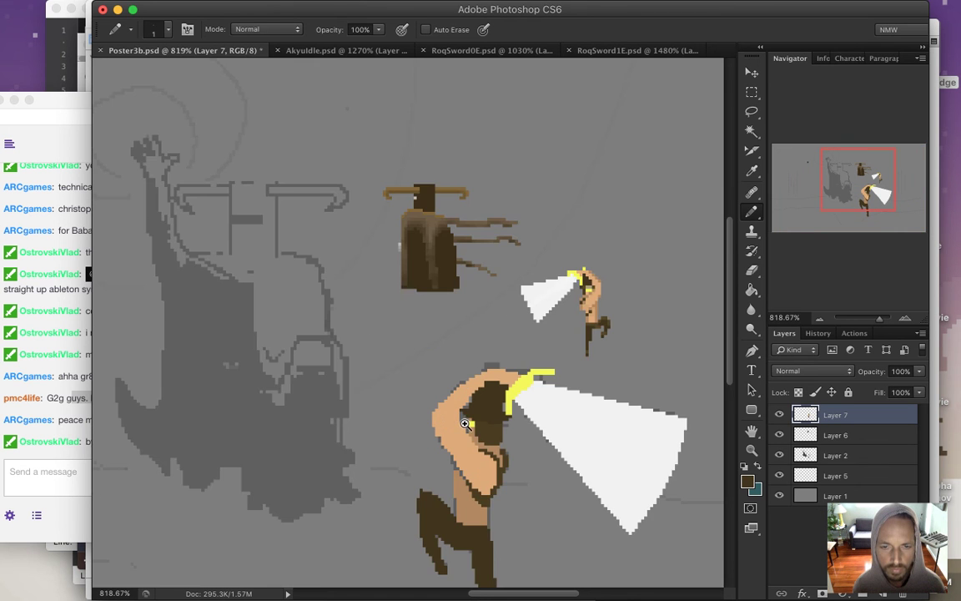
{"action": "scroll", "coordinate": [480, 433], "scroll_direction": "up", "scroll_amount": 1}
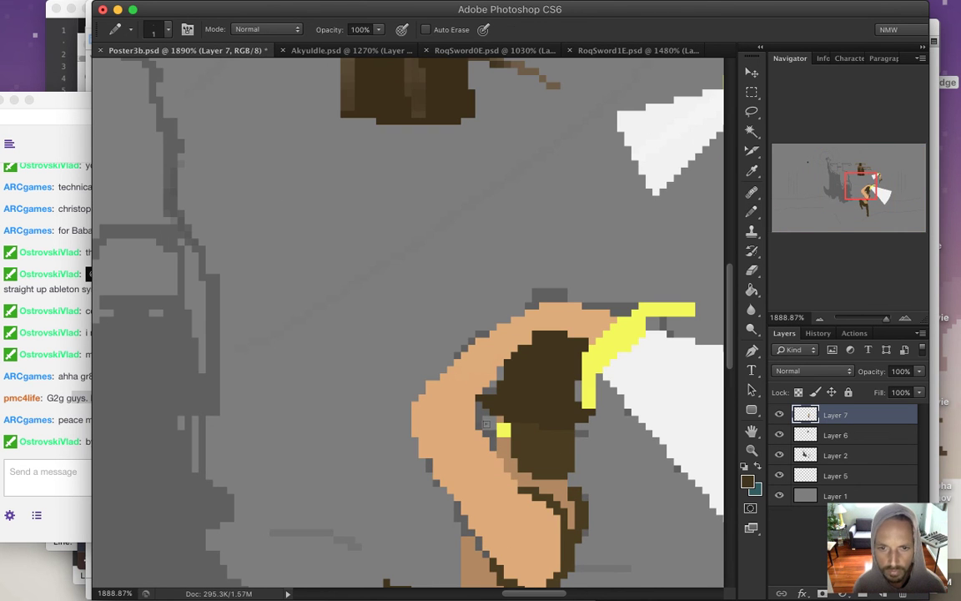
{"action": "key", "text": "e"}
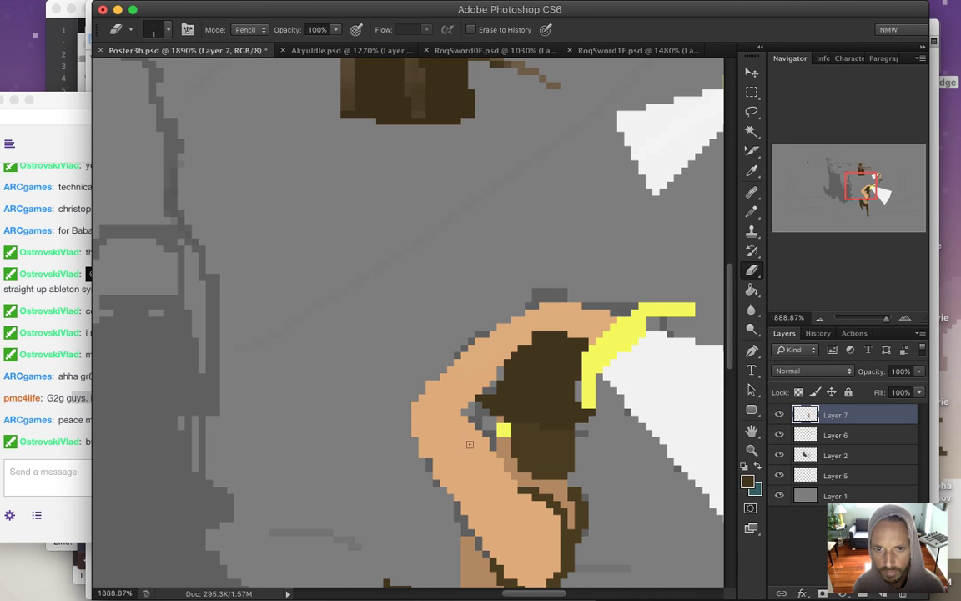
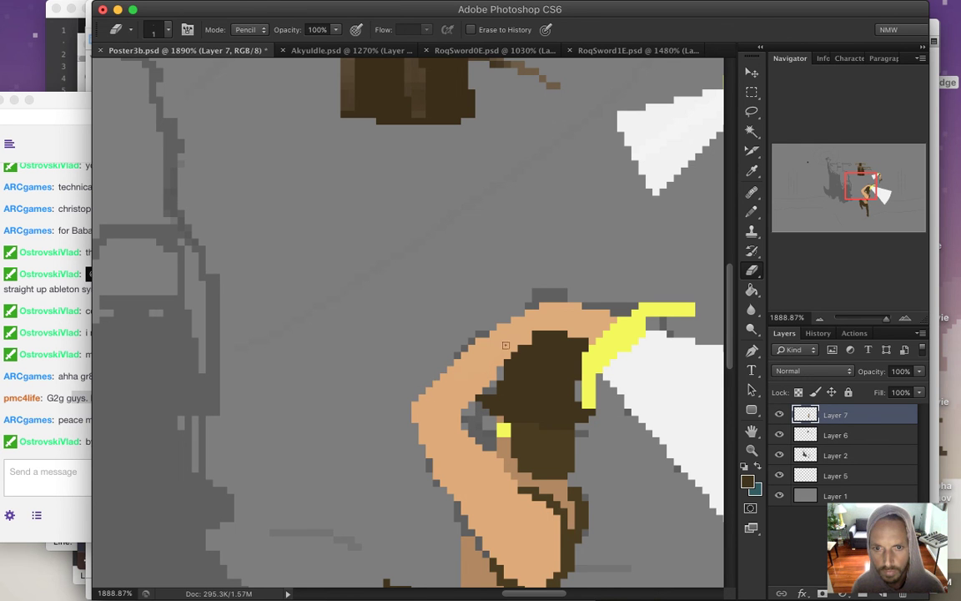
Sample the light tan of the large figure's arm and pencil in the missing pixels on its upper edge above the hair.
{"action": "key", "text": "b"}
{"action": "left_click", "coordinate": [532, 307], "text": "alt"}
{"action": "left_click", "coordinate": [522, 309]}
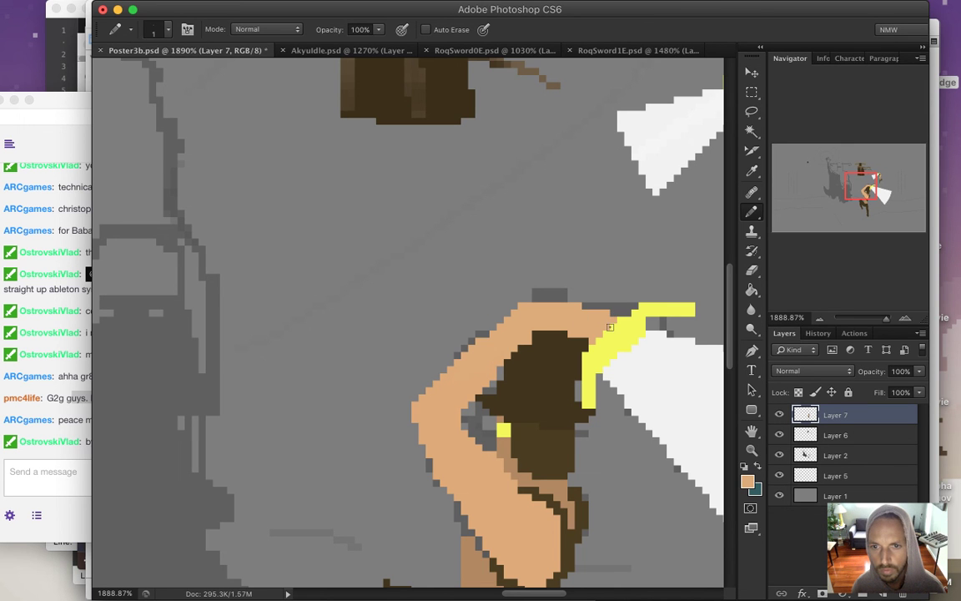
Sample the headband's yellow, then pencil in the area where the large figure's arm meets it and a small peak on top of the arm.
{"action": "key", "text": "i"}
{"action": "left_click_drag", "start_coordinate": [687, 226], "coordinate": [541, 267]}
{"action": "left_click", "coordinate": [476, 367]}
{"action": "key", "text": "b"}
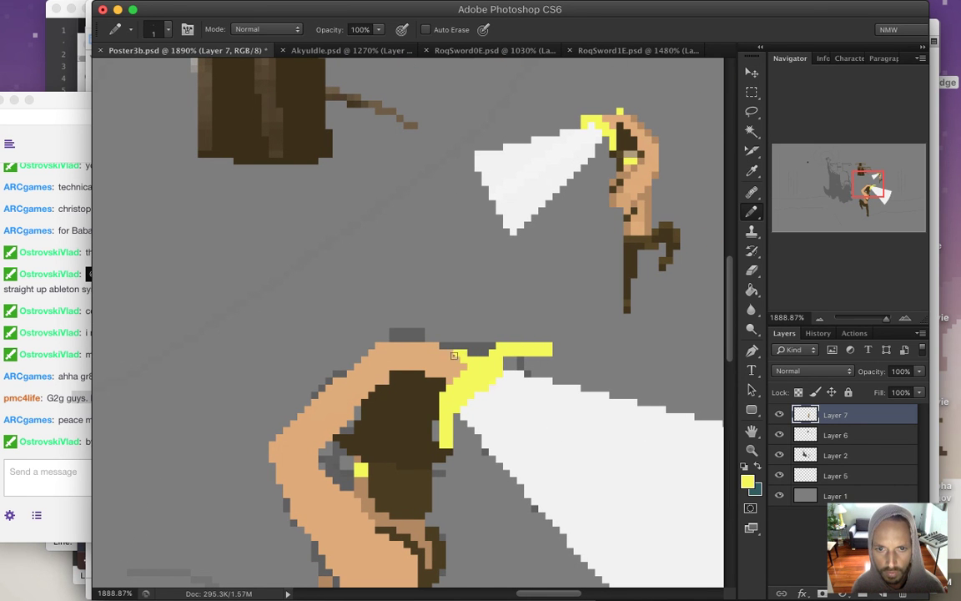
{"action": "left_click_drag", "start_coordinate": [441, 373], "coordinate": [457, 368]}
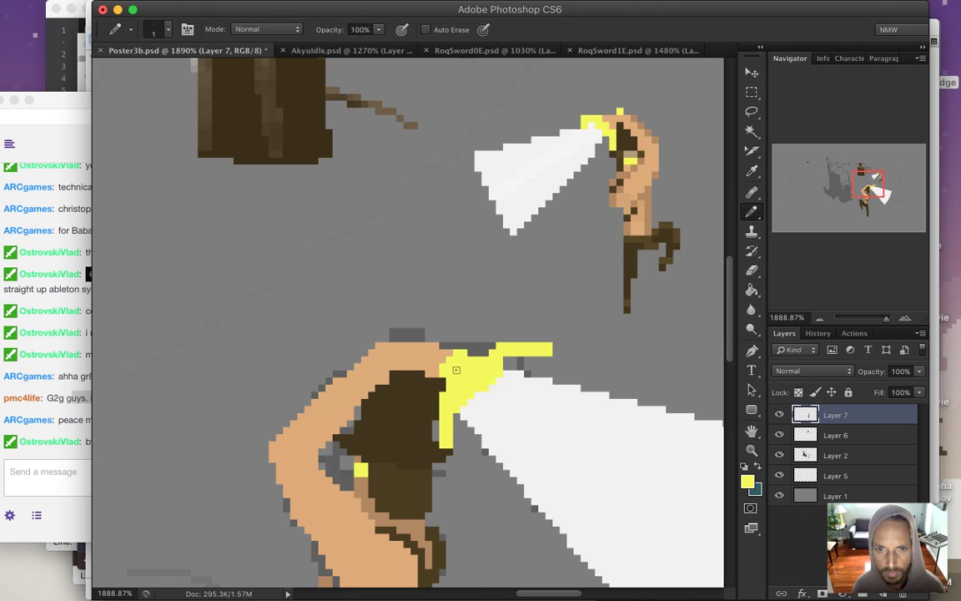
{"action": "mouse_move", "coordinate": [407, 338]}
{"action": "left_mouse_down"}
{"action": "mouse_move", "coordinate": [393, 329]}
{"action": "mouse_move", "coordinate": [395, 338]}
{"action": "left_mouse_up"}
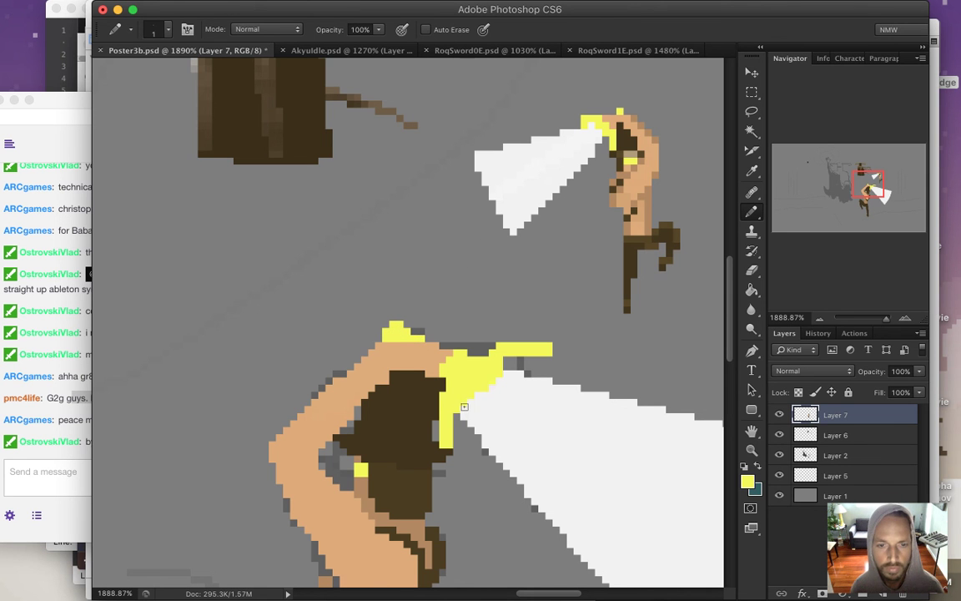
Sample the darker tan of the large figure's waist and shade the lower part of the upper back just above the dark brown strap.
{"action": "scroll", "coordinate": [474, 430], "scroll_direction": "down", "scroll_amount": 3}
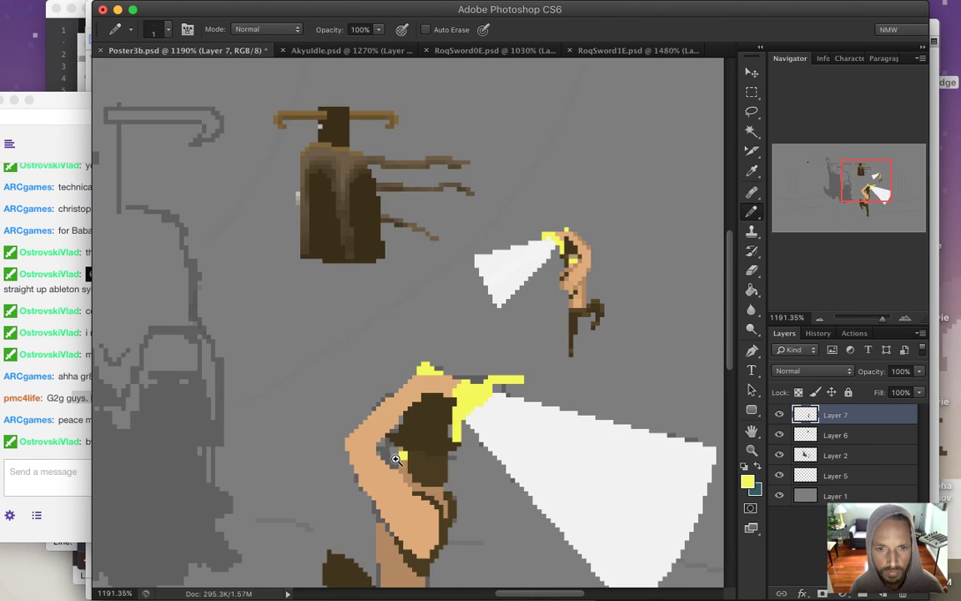
{"action": "scroll", "coordinate": [439, 435], "scroll_direction": "up", "scroll_amount": 4}
{"action": "scroll", "coordinate": [473, 507], "scroll_direction": "down", "scroll_amount": 5}
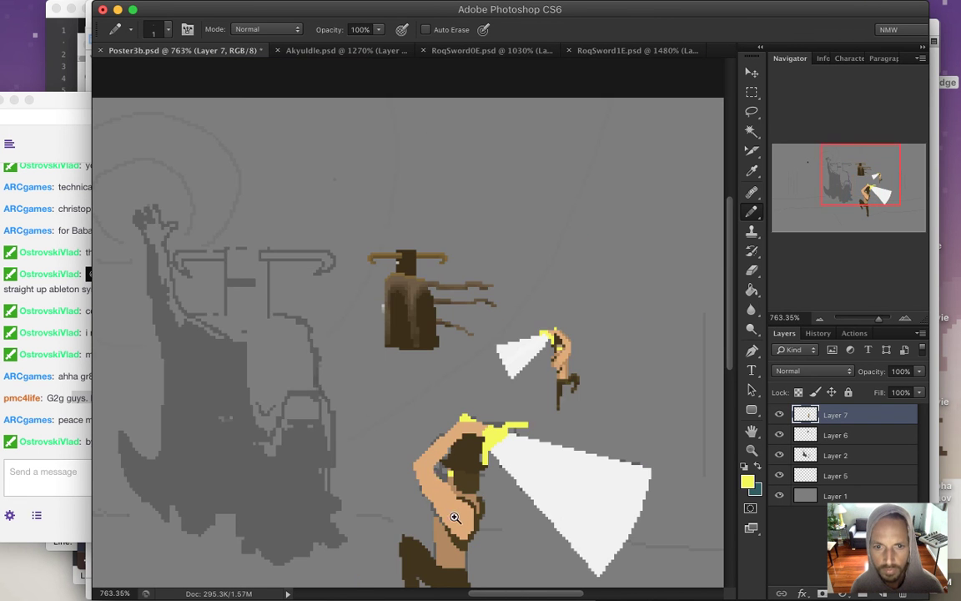
{"action": "scroll", "coordinate": [417, 484], "scroll_direction": "down", "scroll_amount": 1}
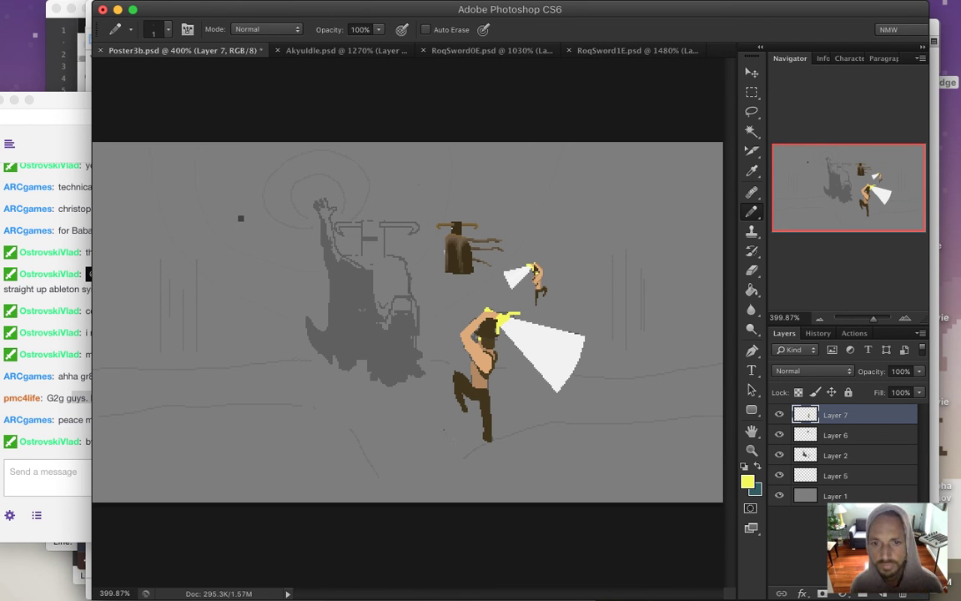
{"action": "scroll", "coordinate": [487, 365], "scroll_direction": "up", "scroll_amount": 3}
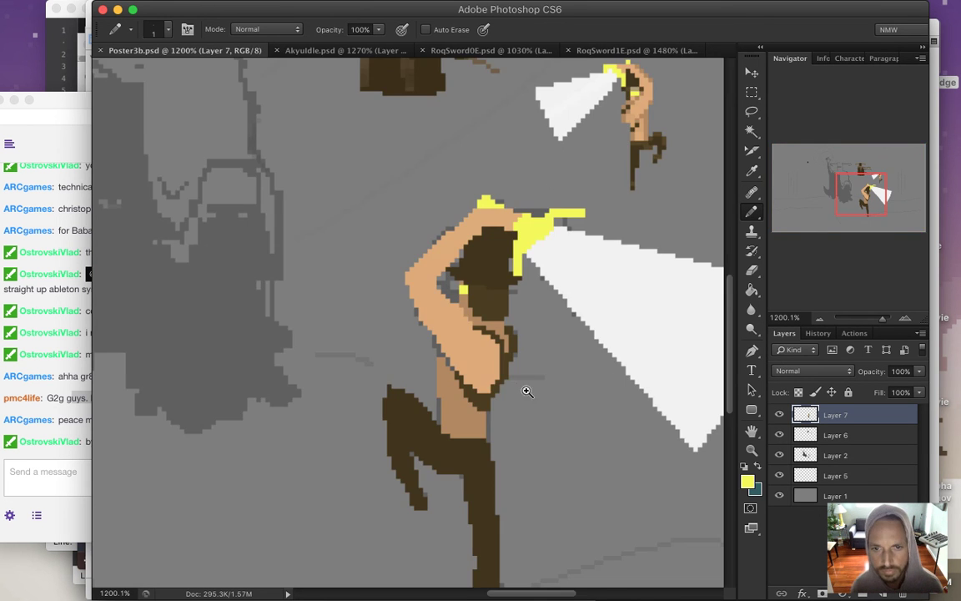
{"action": "scroll", "coordinate": [511, 386], "scroll_direction": "up", "scroll_amount": 2}
{"action": "left_click", "coordinate": [457, 450], "text": "alt"}
{"action": "left_click_drag", "start_coordinate": [477, 408], "coordinate": [475, 388]}
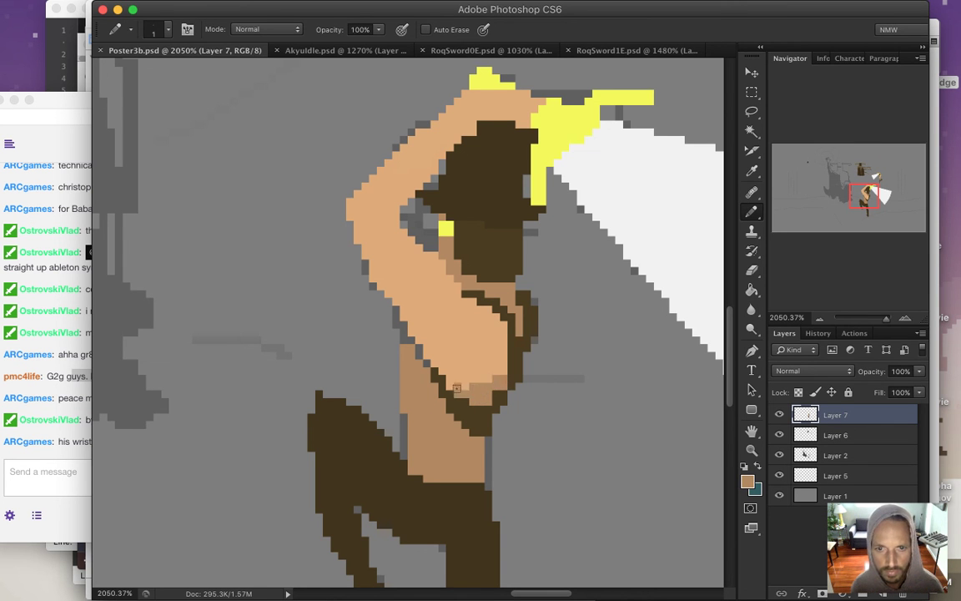
{"action": "mouse_move", "coordinate": [465, 386]}
{"action": "left_mouse_down"}
{"action": "mouse_move", "coordinate": [487, 387]}
{"action": "mouse_move", "coordinate": [481, 368]}
{"action": "mouse_move", "coordinate": [502, 358]}
{"action": "left_mouse_up"}
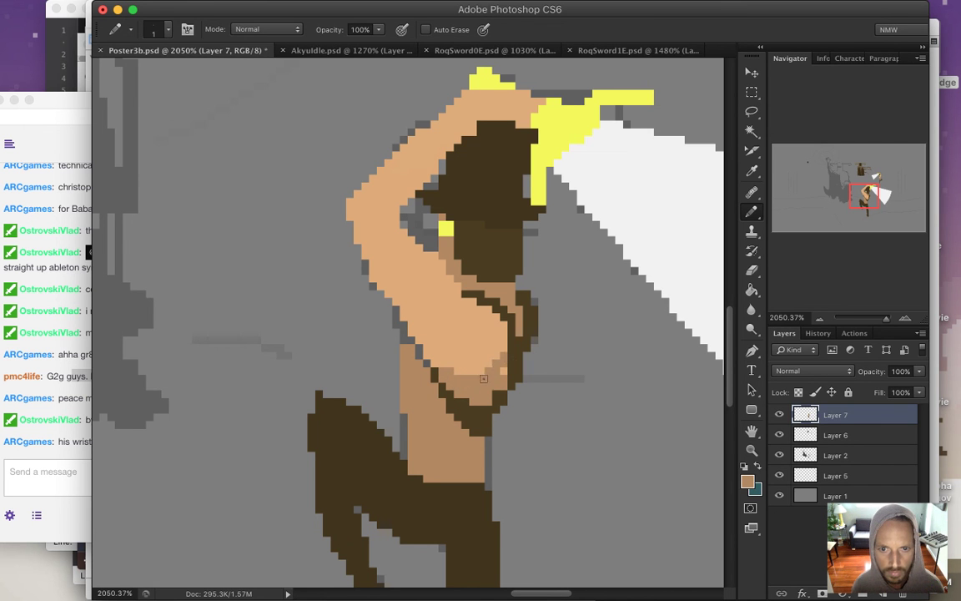
{"action": "left_click", "coordinate": [505, 367], "text": "alt"}
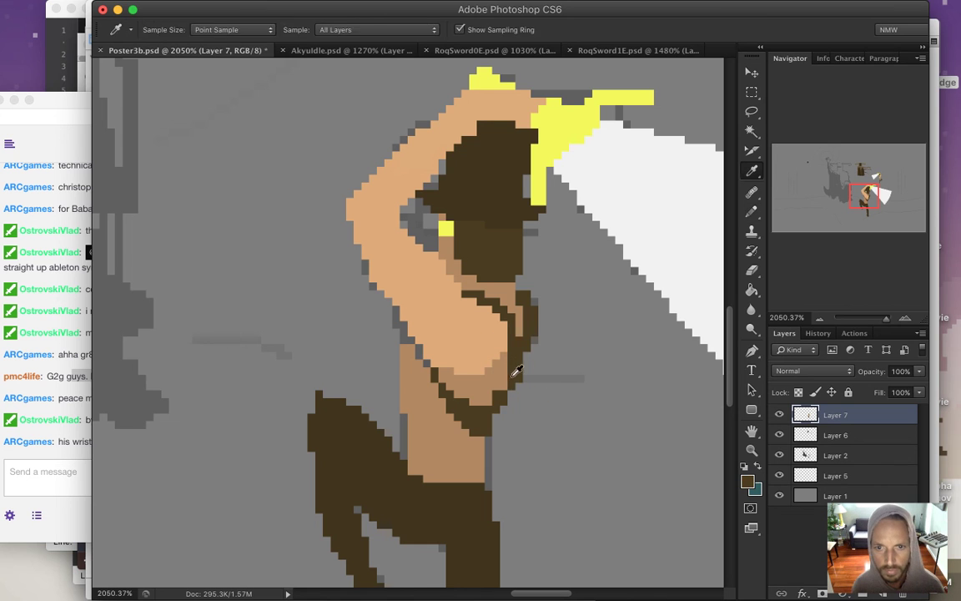
Check the latest message in the Twitch chat window, then return to Photoshop and look over the whole poster.
{"action": "left_click", "coordinate": [84, 464]}
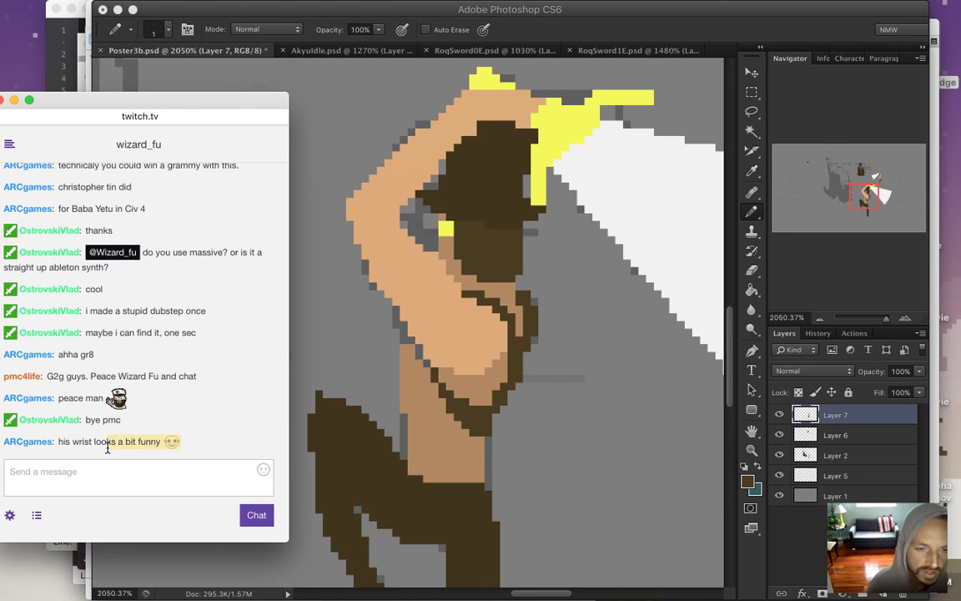
{"action": "left_click", "coordinate": [489, 400]}
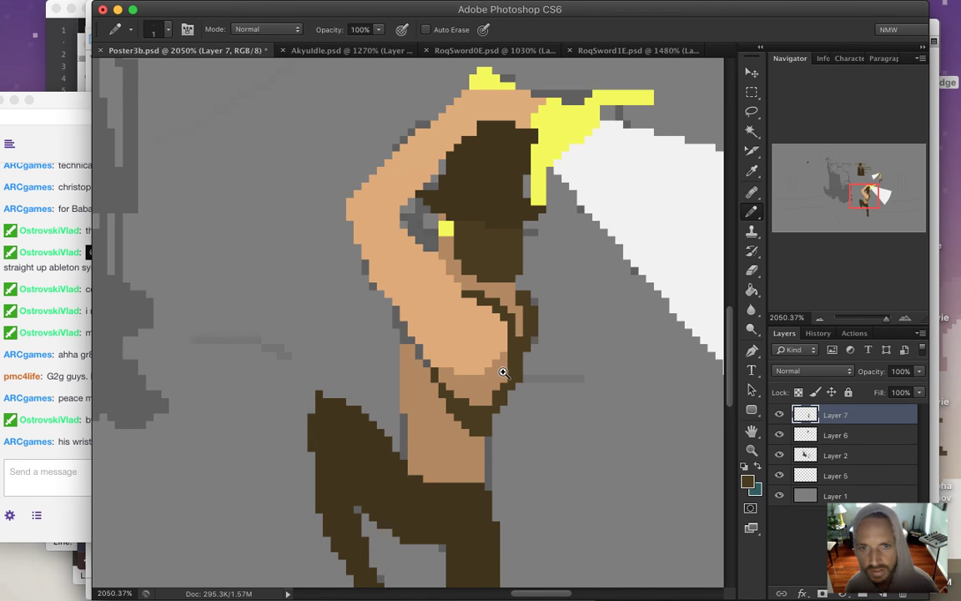
{"action": "scroll", "coordinate": [501, 369], "scroll_direction": "down", "scroll_amount": 5}
{"action": "scroll", "coordinate": [432, 367], "scroll_direction": "down", "scroll_amount": 2}
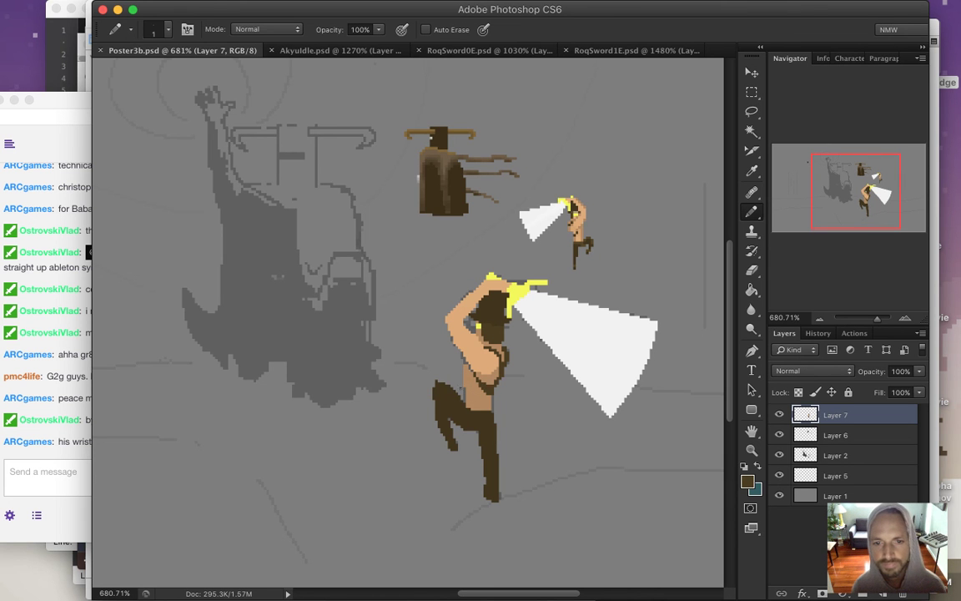
{"action": "scroll", "coordinate": [284, 350], "scroll_direction": "down", "scroll_amount": 3}
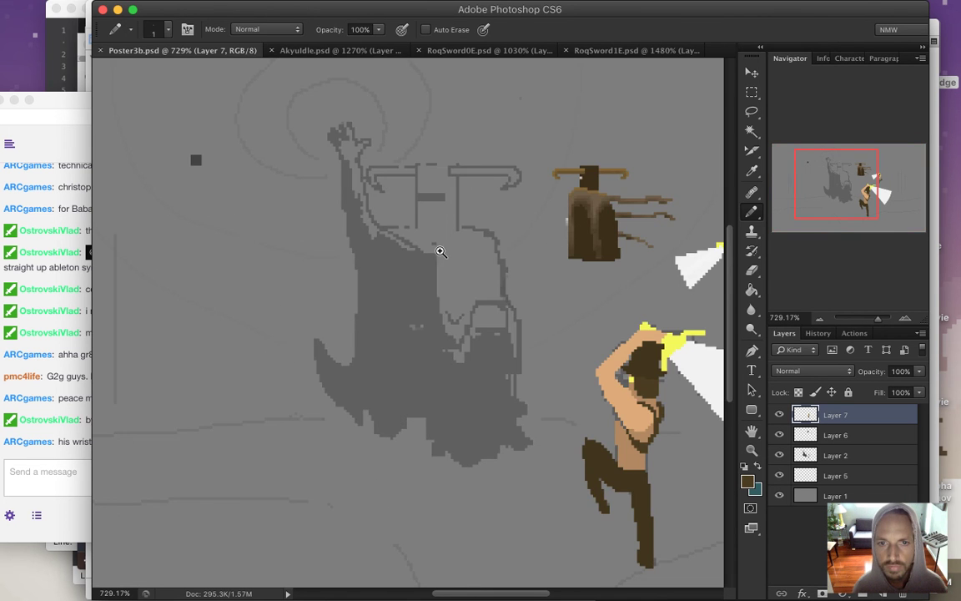
Sample the dark brown of the small horned reference sprite's head and pencil an outline around the large horned figure's eye slot.
{"action": "left_click_drag", "start_coordinate": [446, 249], "coordinate": [484, 274]}
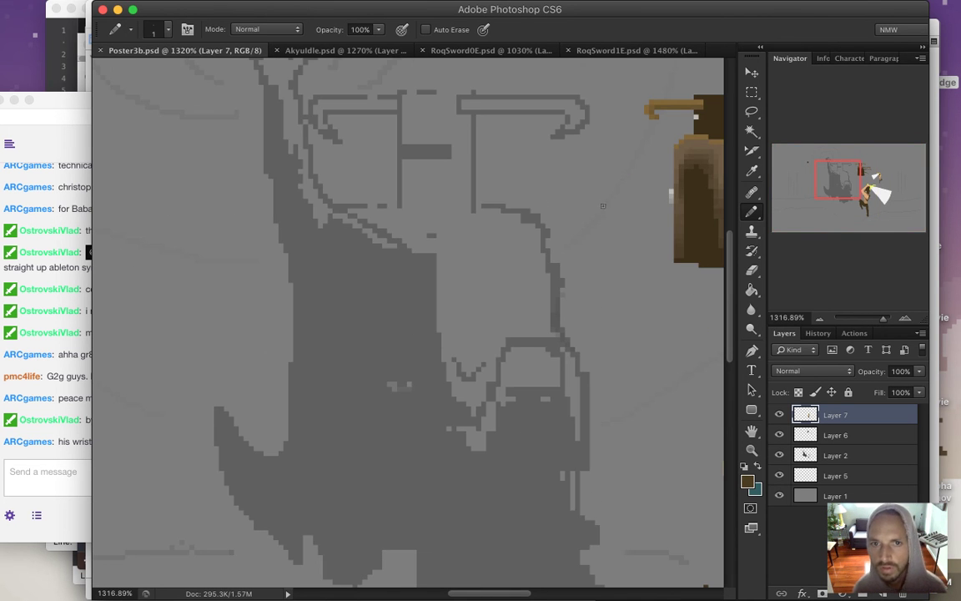
{"action": "scroll", "coordinate": [594, 215], "scroll_direction": "right", "scroll_amount": 6}
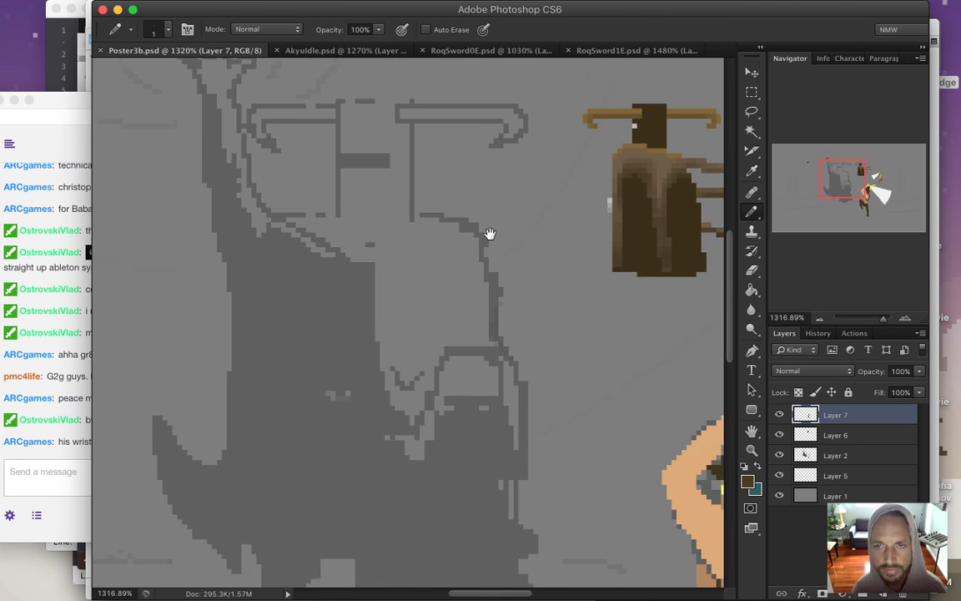
{"action": "key", "text": "i"}
{"action": "left_click", "coordinate": [520, 127]}
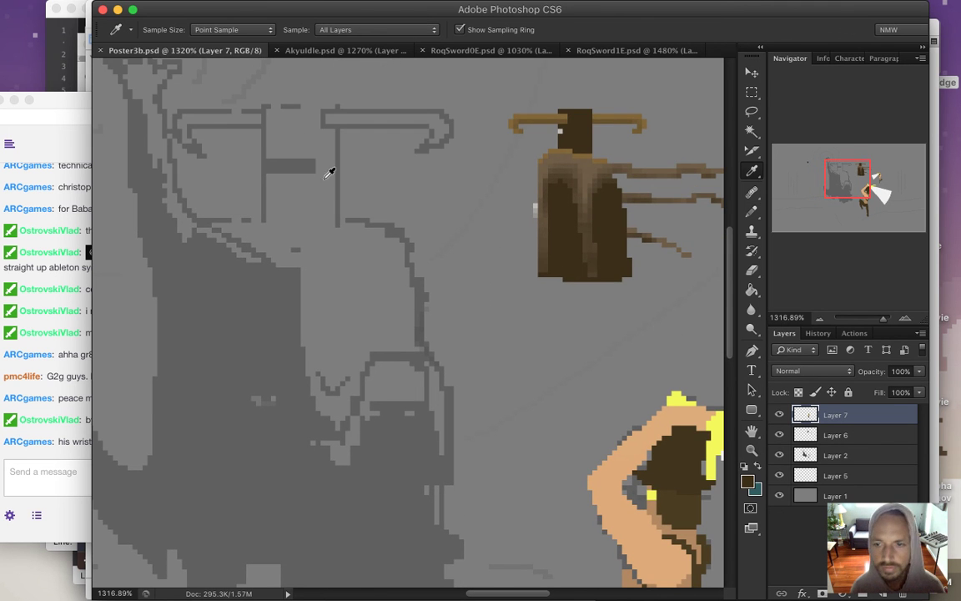
{"action": "key", "text": "b"}
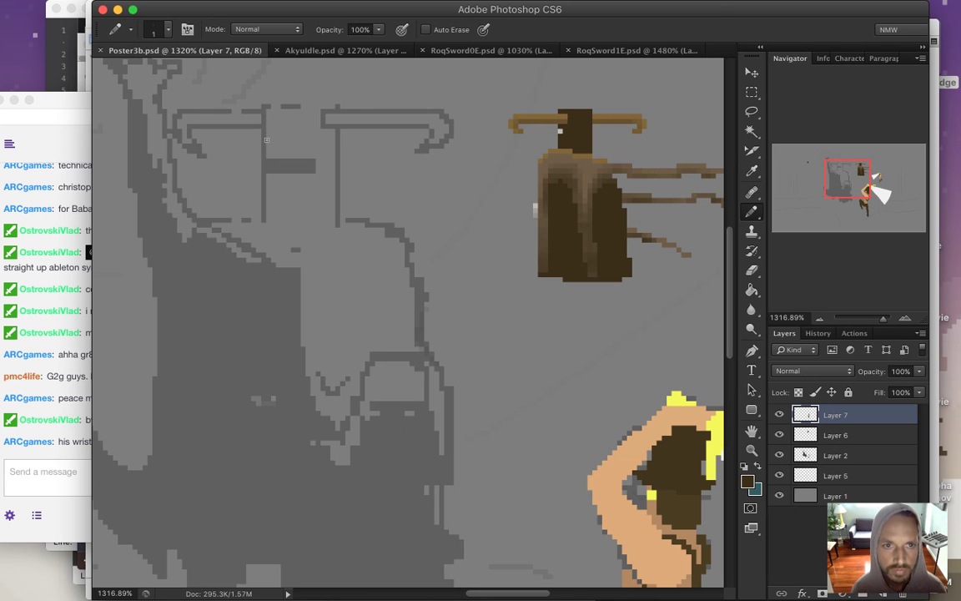
{"action": "mouse_move", "coordinate": [264, 129]}
{"action": "left_mouse_down"}
{"action": "mouse_move", "coordinate": [264, 150]}
{"action": "mouse_move", "coordinate": [318, 160]}
{"action": "left_mouse_up"}
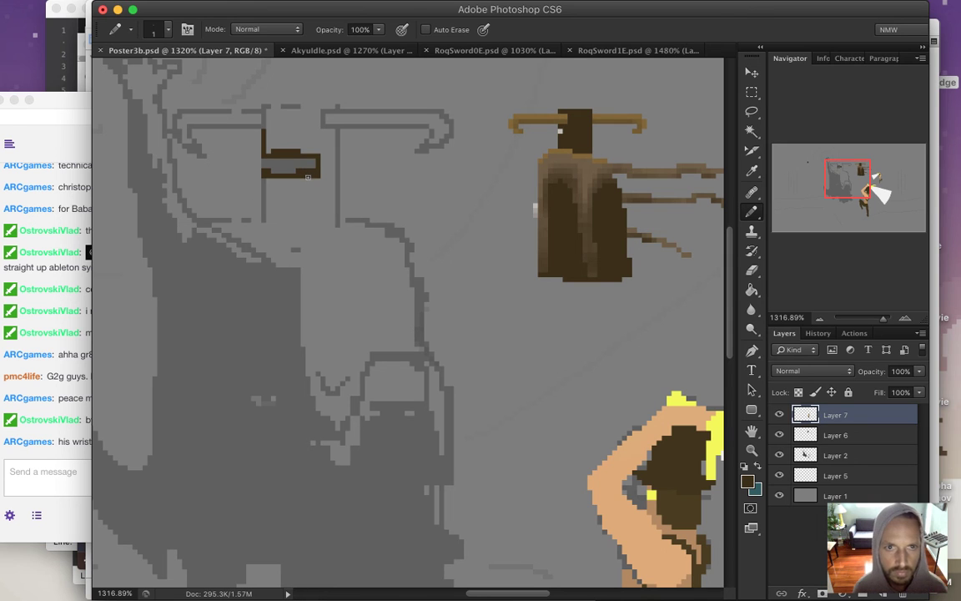
Pencil the sides, top edge and notched lower edge of the large horned figure's head in dark brown.
{"action": "left_click_drag", "start_coordinate": [261, 129], "coordinate": [262, 108]}
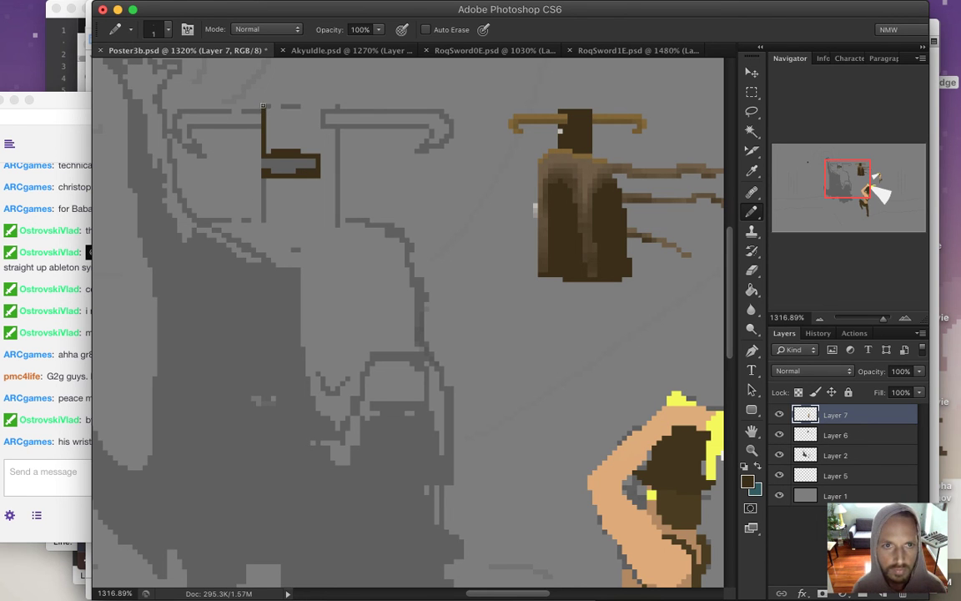
{"action": "mouse_move", "coordinate": [270, 109]}
{"action": "left_mouse_down"}
{"action": "mouse_move", "coordinate": [337, 109]}
{"action": "mouse_move", "coordinate": [338, 226]}
{"action": "left_mouse_up"}
{"action": "left_click_drag", "start_coordinate": [262, 178], "coordinate": [263, 222]}
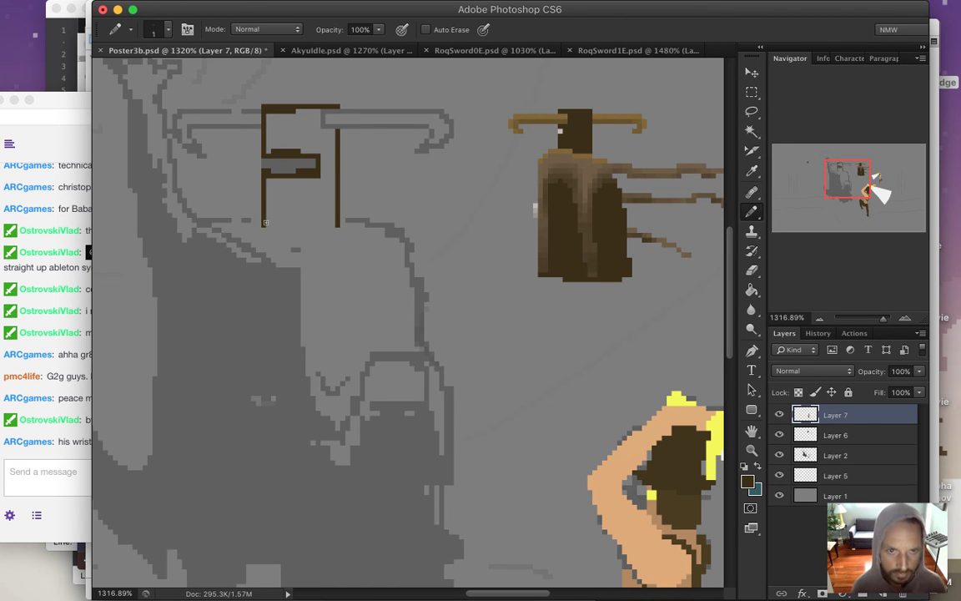
{"action": "mouse_move", "coordinate": [263, 225]}
{"action": "left_mouse_down"}
{"action": "mouse_move", "coordinate": [294, 204]}
{"action": "mouse_move", "coordinate": [331, 224]}
{"action": "left_mouse_up"}
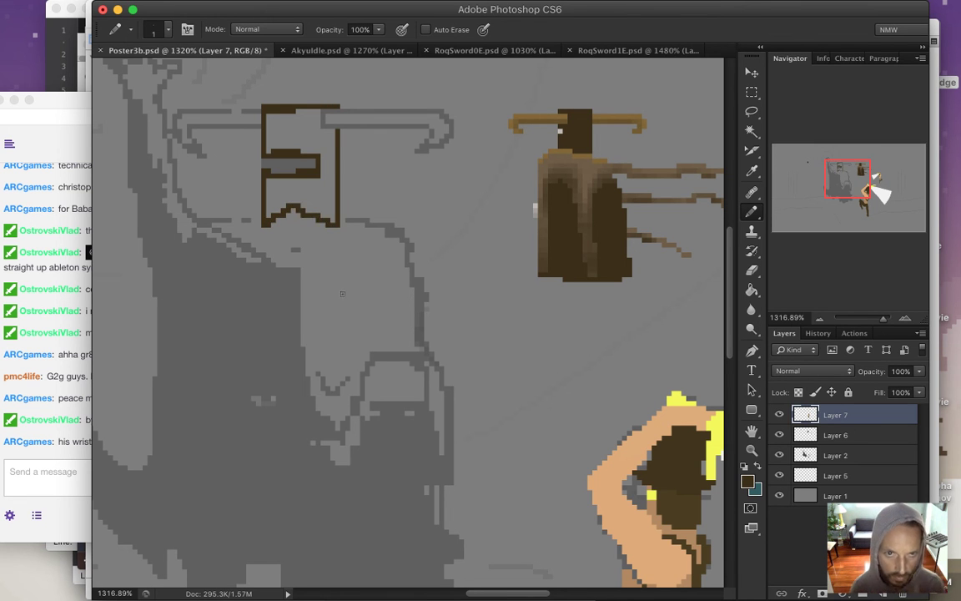
{"action": "key", "text": "g"}
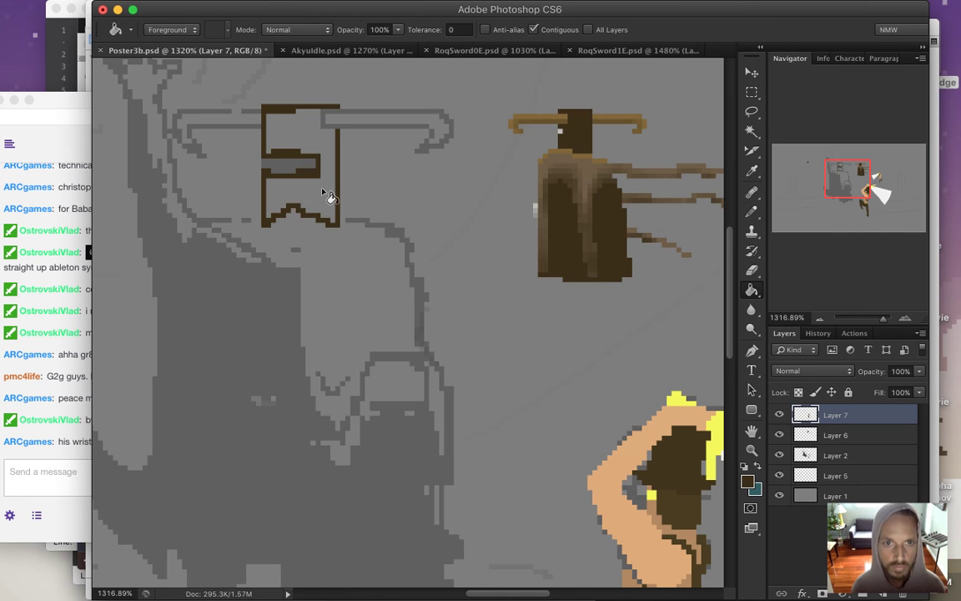
{"action": "left_click", "coordinate": [316, 257]}
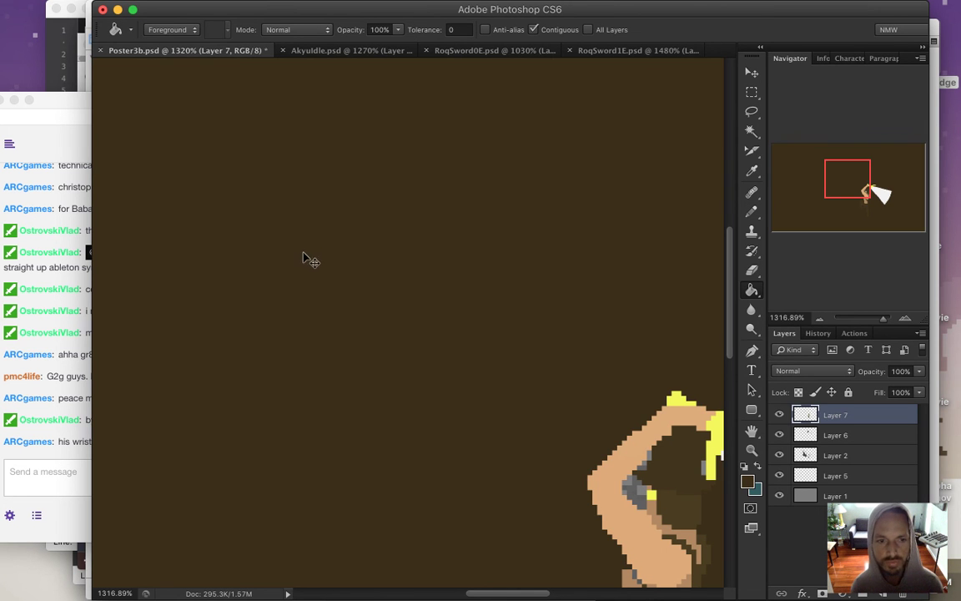
{"action": "key", "text": "super+z"}
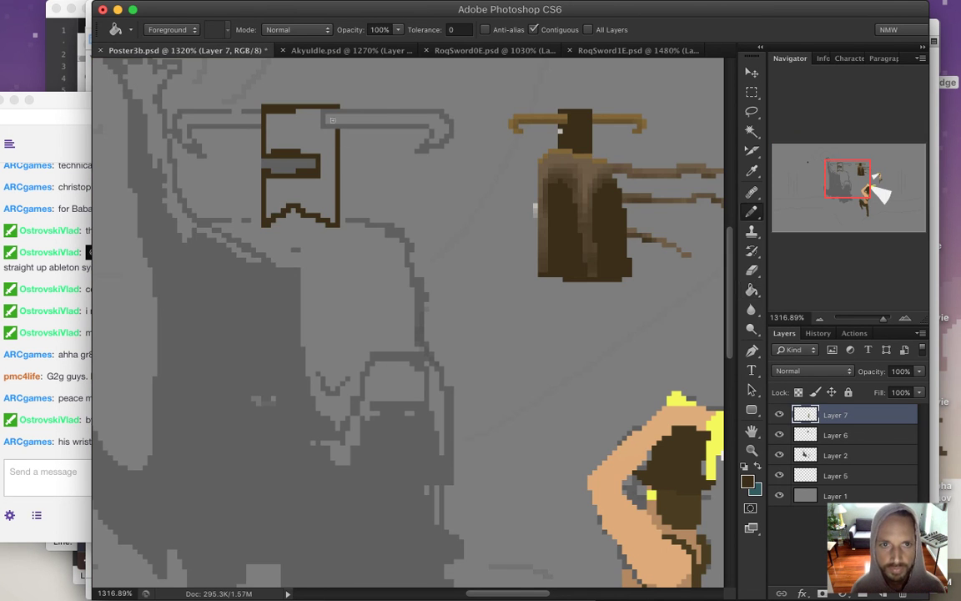
Close the gap in the horned figure's head outline and fill the head with dark brown, leaving the eye slot open.
{"action": "key", "text": "b"}
{"action": "key", "text": "g"}
{"action": "left_click", "coordinate": [324, 138]}
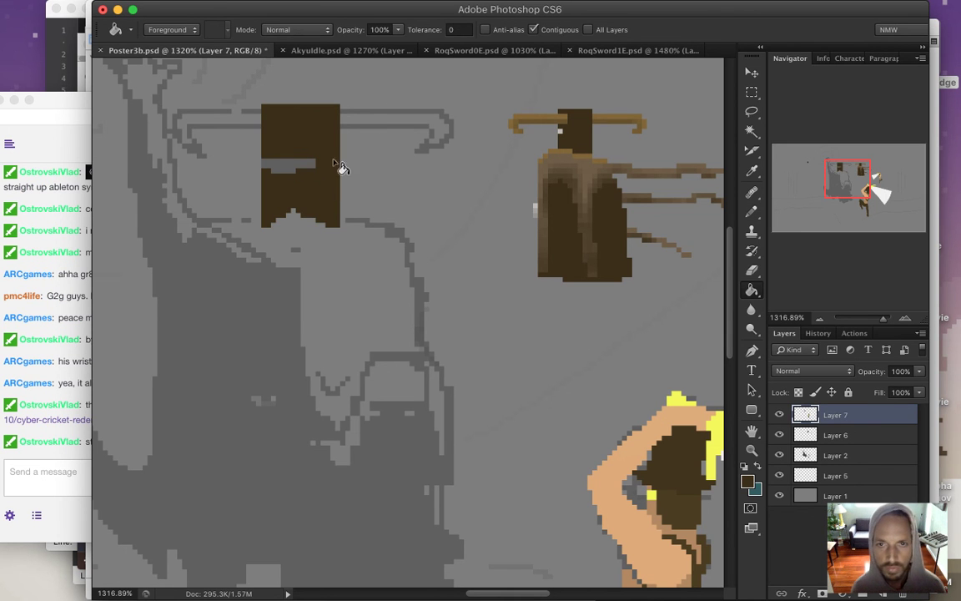
Sample the golden brown of the small horned reference sprite's horns.
{"action": "key", "text": "i"}
{"action": "left_click", "coordinate": [544, 112]}
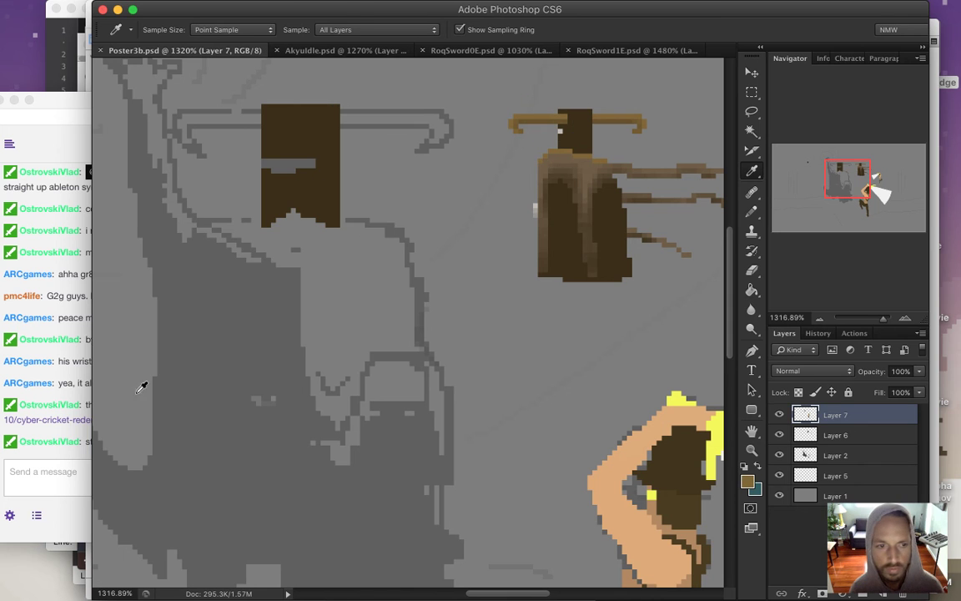
Switch to the Twitch chat, read the new messages, and open and play the linked SoundCloud track Cyber Cricket Redemption.
{"action": "left_click", "coordinate": [63, 394]}
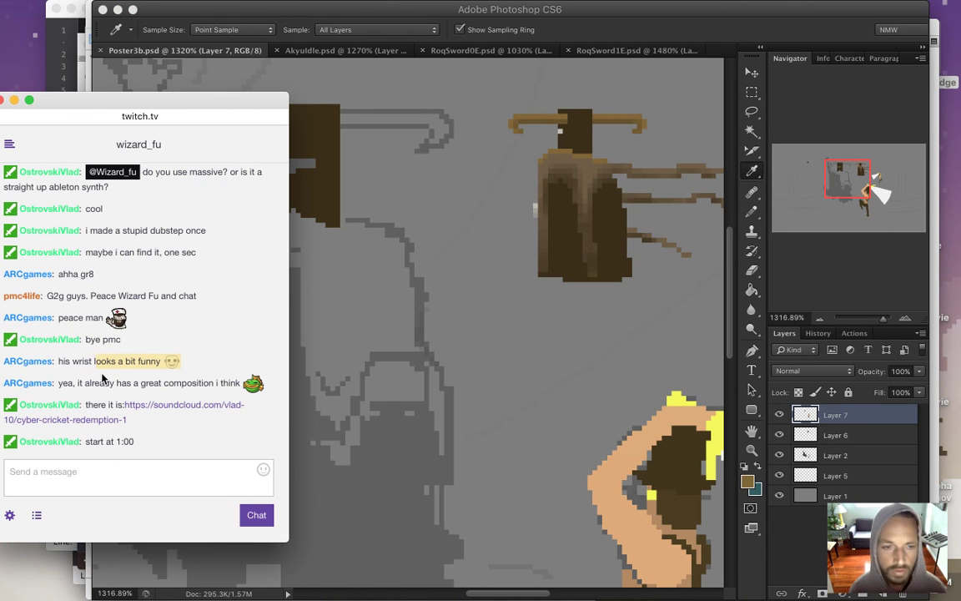
{"action": "left_click_drag", "start_coordinate": [105, 384], "coordinate": [210, 378]}
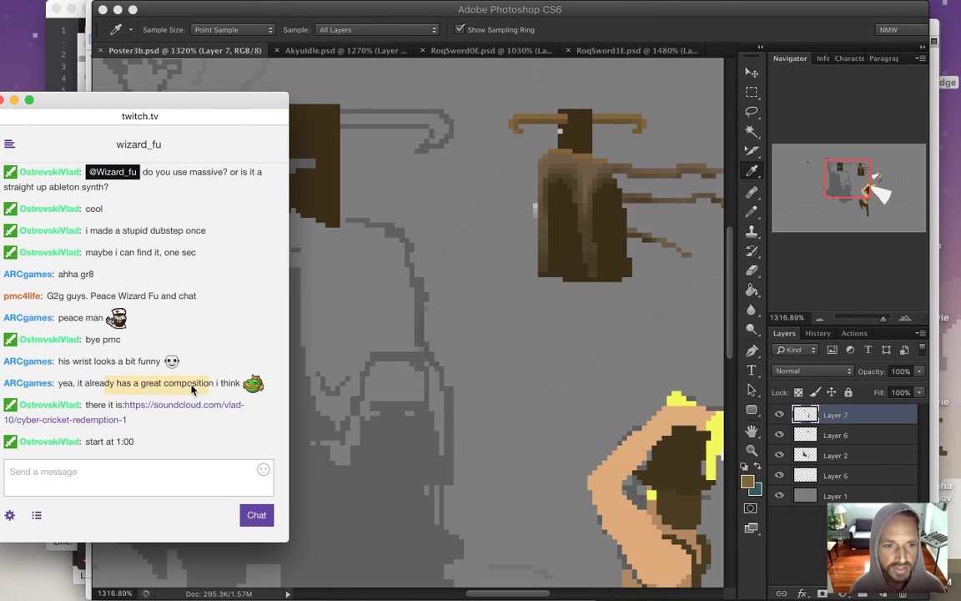
{"action": "left_click", "coordinate": [171, 409], "text": "ctrl"}
{"action": "left_click", "coordinate": [240, 347]}
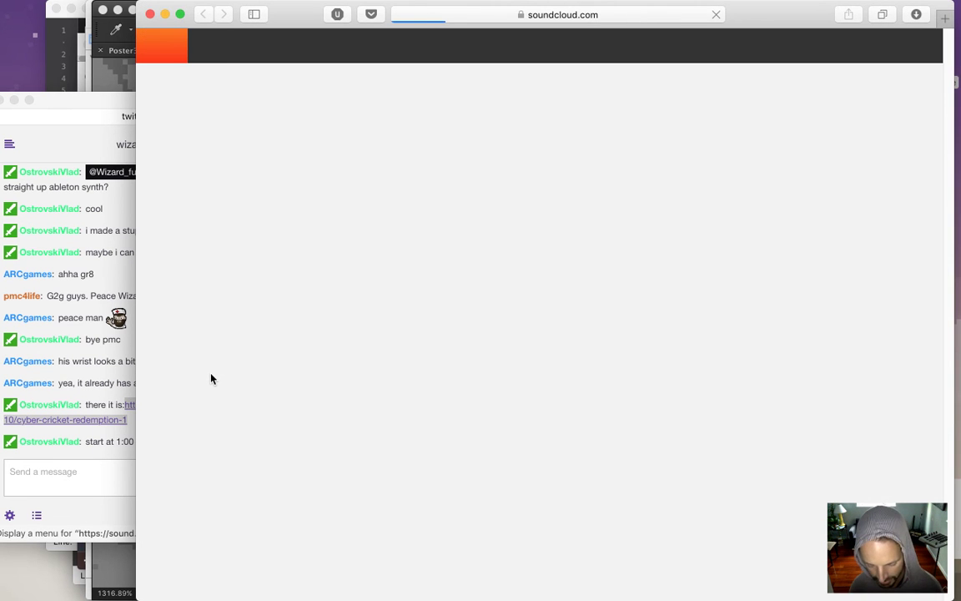
{"action": "key", "text": "XF86AudioLowerVolume"}
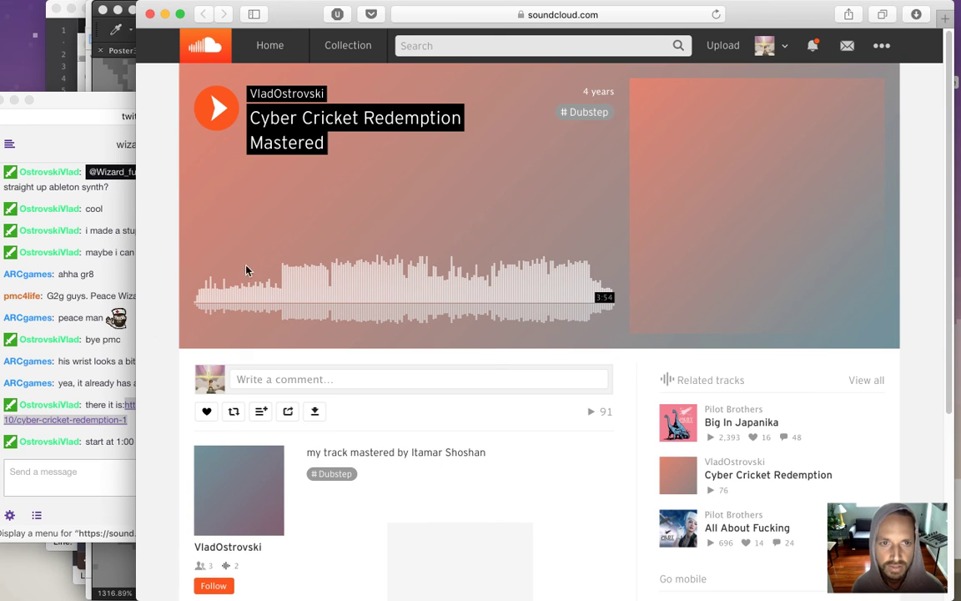
{"action": "left_click", "coordinate": [213, 107]}
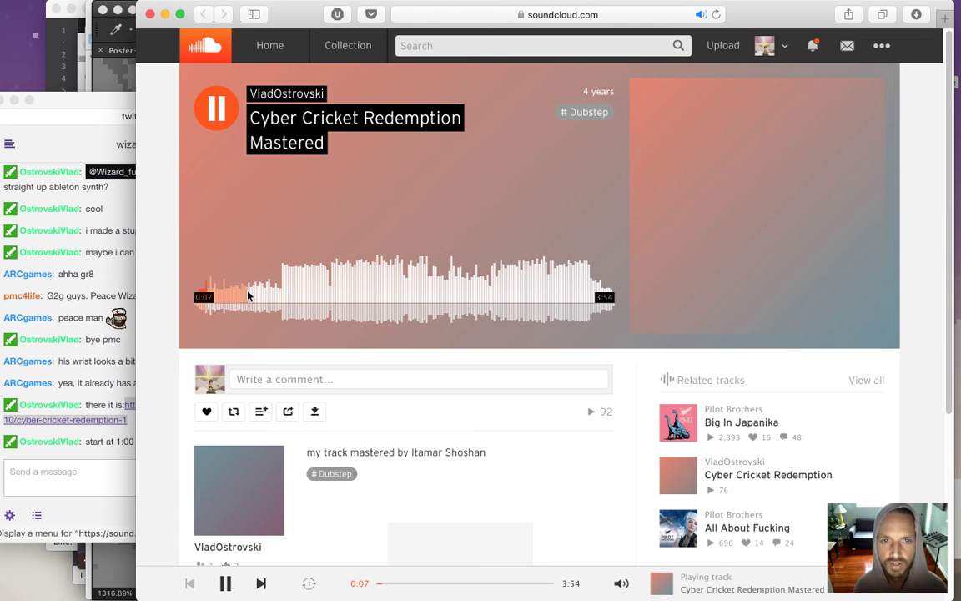
Switch back to Photoshop and pencil and fill both horns of the large figure's head in golden brown.
{"action": "key", "text": "super+Tab"}
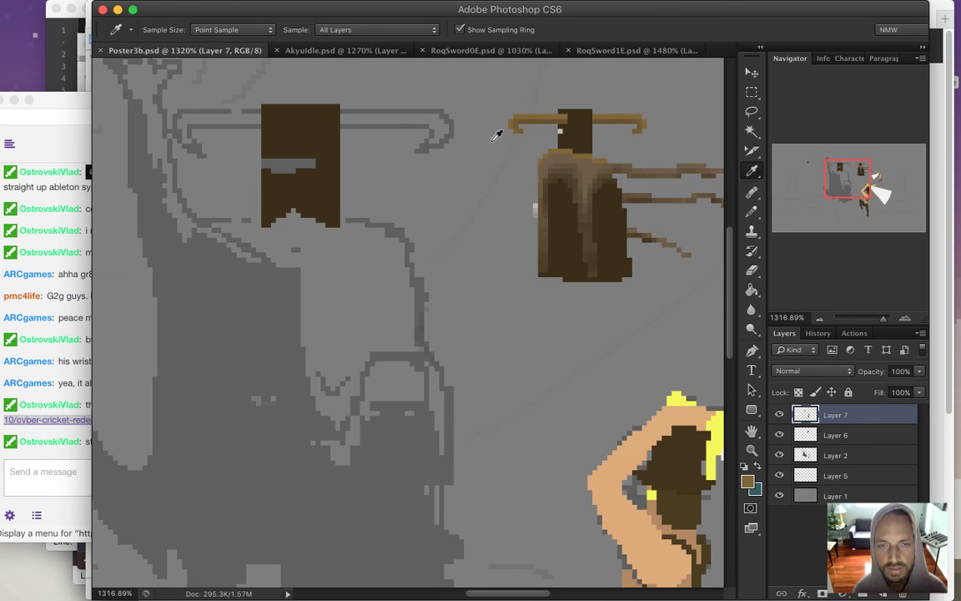
{"action": "key", "text": "b"}
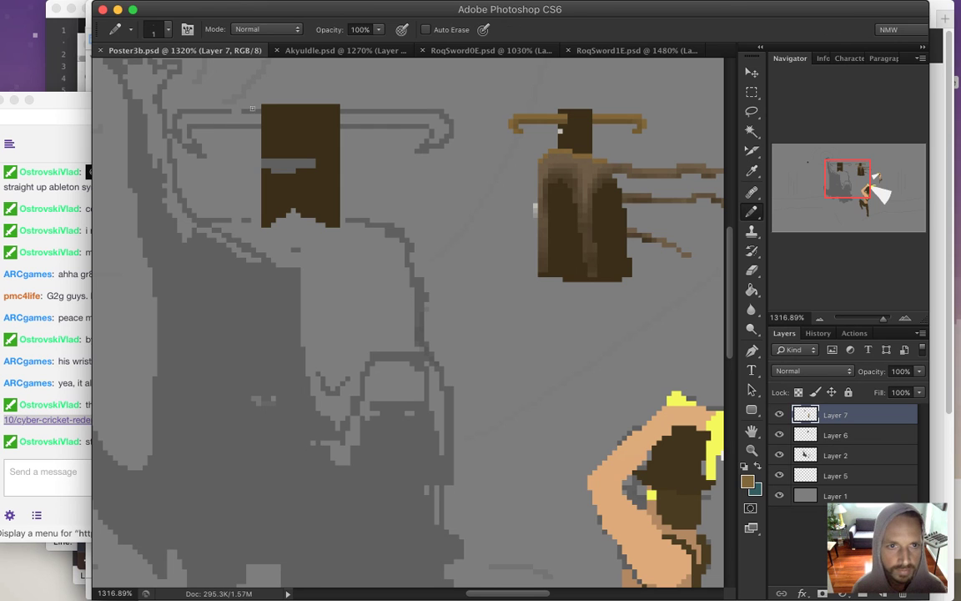
{"action": "mouse_move", "coordinate": [235, 112]}
{"action": "left_mouse_down"}
{"action": "mouse_move", "coordinate": [182, 110]}
{"action": "mouse_move", "coordinate": [174, 122]}
{"action": "mouse_move", "coordinate": [186, 112]}
{"action": "mouse_move", "coordinate": [180, 118]}
{"action": "mouse_move", "coordinate": [218, 112]}
{"action": "left_mouse_up"}
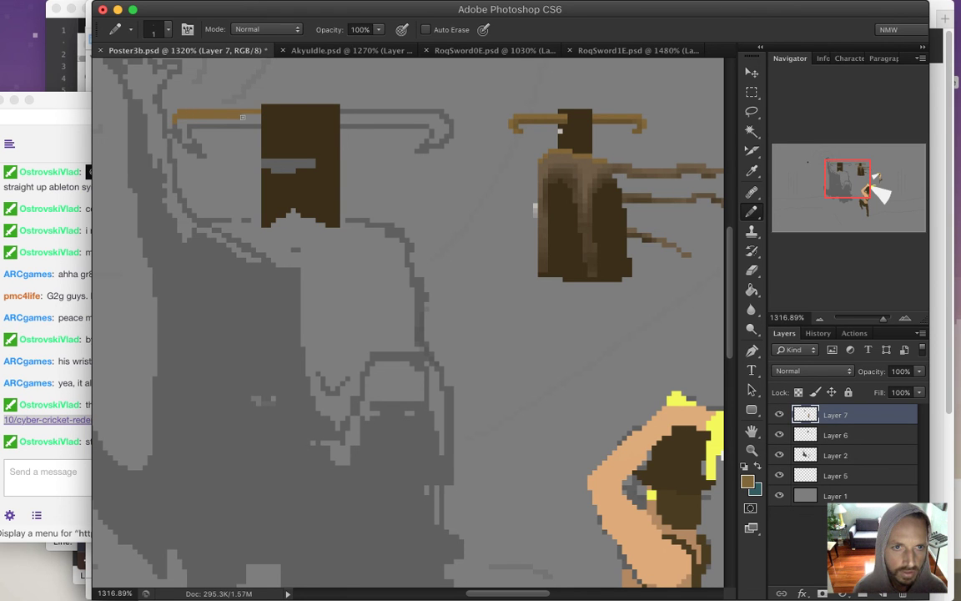
{"action": "mouse_move", "coordinate": [340, 108]}
{"action": "left_mouse_down"}
{"action": "mouse_move", "coordinate": [331, 115]}
{"action": "mouse_move", "coordinate": [344, 116]}
{"action": "left_mouse_up"}
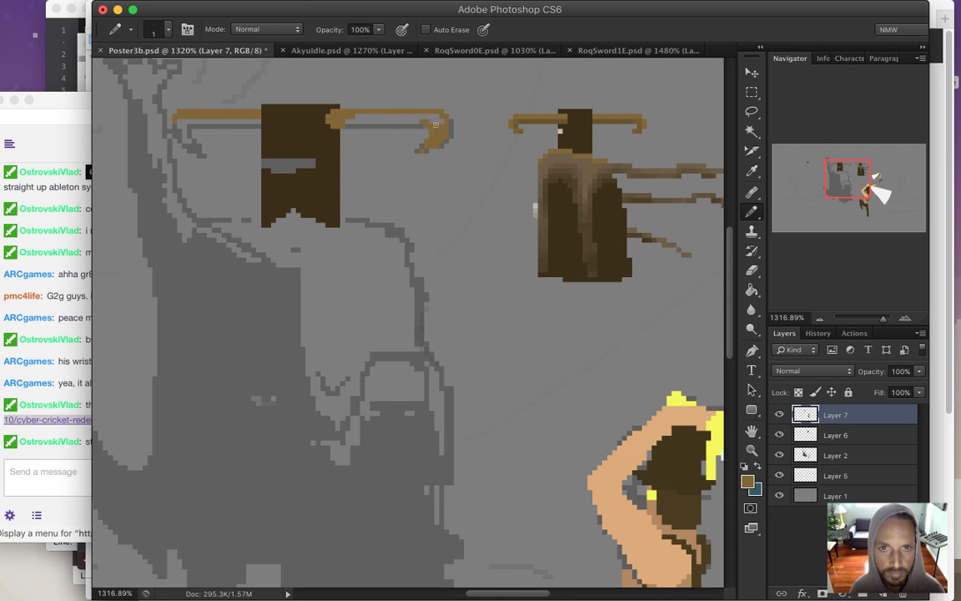
{"action": "mouse_move", "coordinate": [386, 125]}
{"action": "left_mouse_down"}
{"action": "mouse_move", "coordinate": [342, 125]}
{"action": "mouse_move", "coordinate": [414, 124]}
{"action": "left_mouse_up"}
{"action": "key", "text": "g"}
{"action": "left_click", "coordinate": [441, 125]}
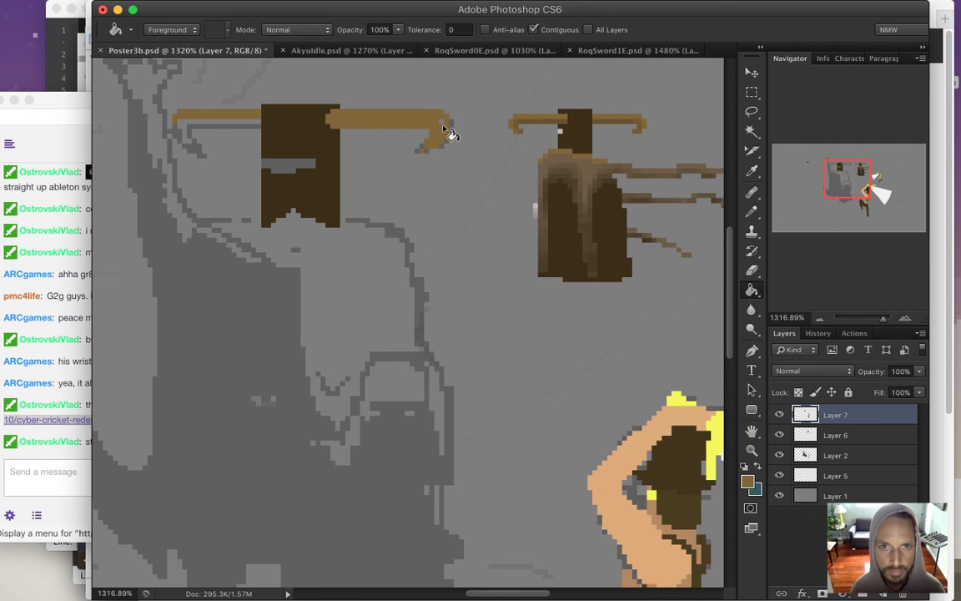
{"action": "key", "text": "b"}
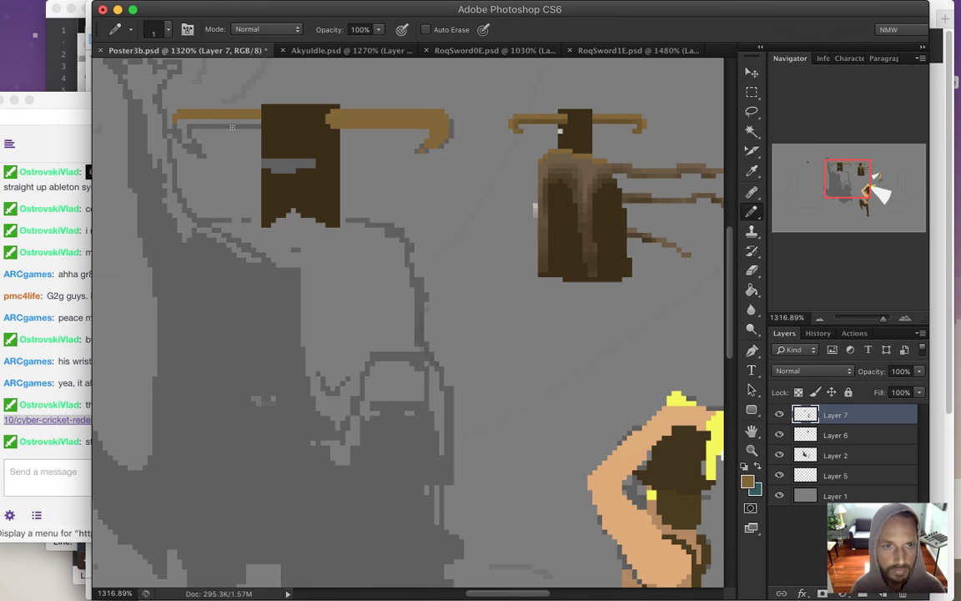
{"action": "mouse_move", "coordinate": [256, 124]}
{"action": "left_mouse_down"}
{"action": "mouse_move", "coordinate": [202, 122]}
{"action": "mouse_move", "coordinate": [194, 139]}
{"action": "mouse_move", "coordinate": [203, 161]}
{"action": "left_mouse_up"}
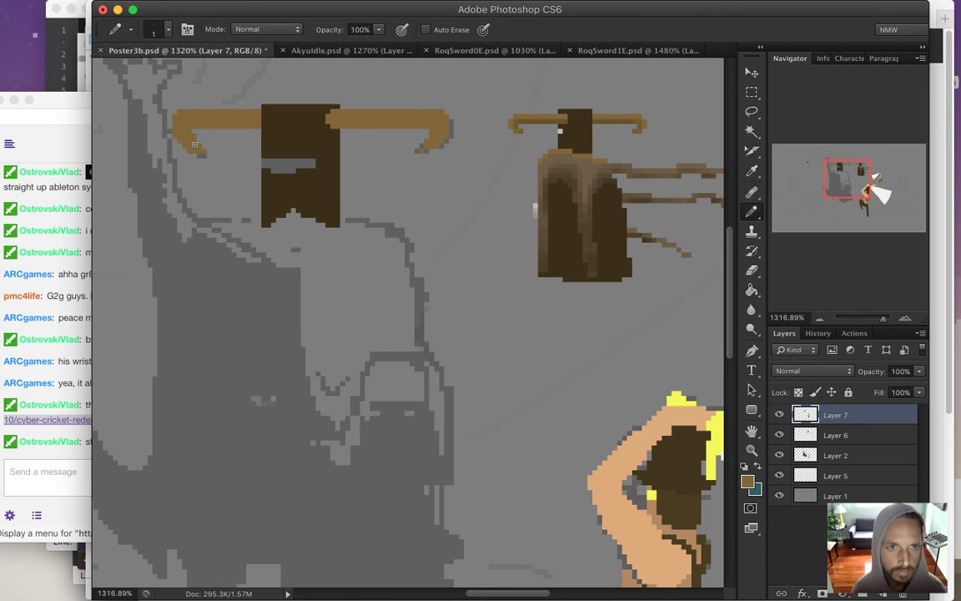
Shade the underside and inner curve of both large horns with the darker brown sampled from the reference sprite, keeping within a selection of the horns.
{"action": "key", "text": "i"}
{"action": "left_click", "coordinate": [491, 112]}
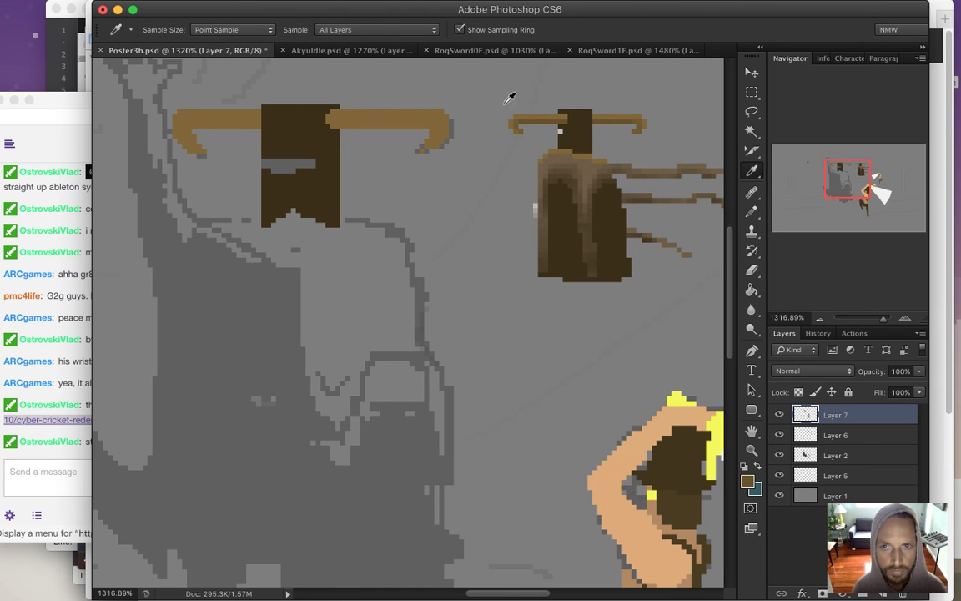
{"action": "key", "text": "w"}
{"action": "left_click", "coordinate": [347, 117]}
{"action": "key", "text": "b"}
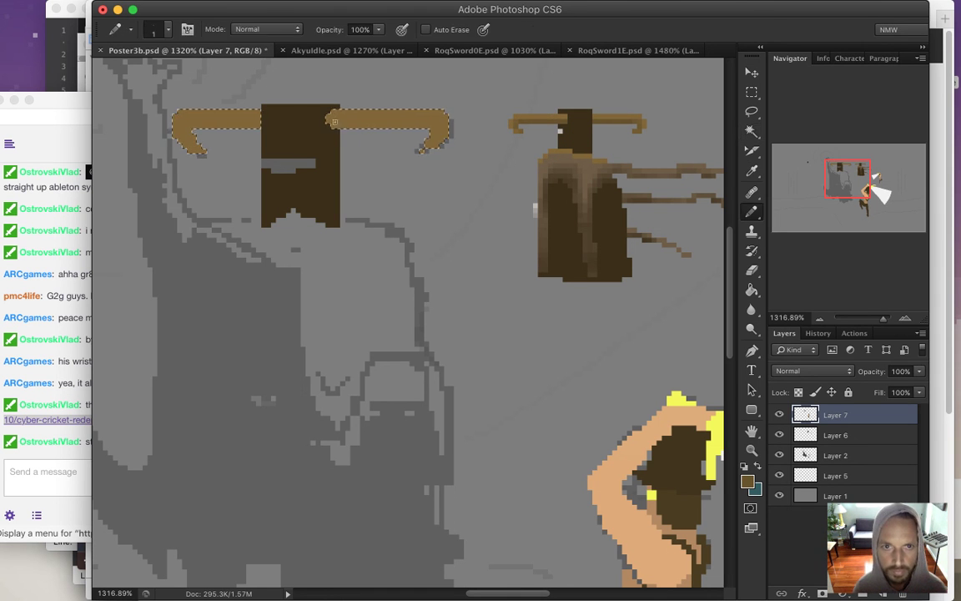
{"action": "left_click_drag", "start_coordinate": [330, 124], "coordinate": [375, 123]}
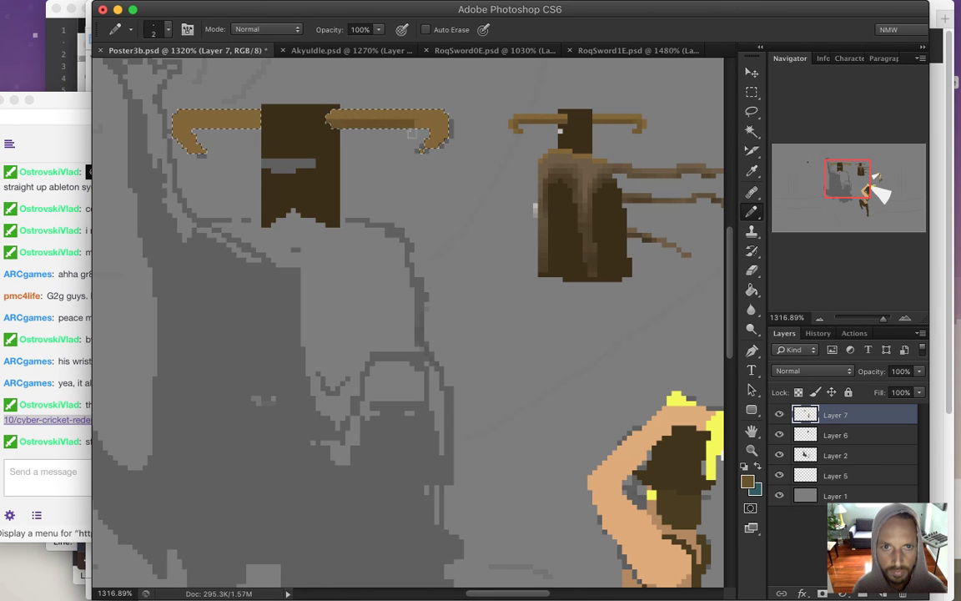
{"action": "left_click_drag", "start_coordinate": [432, 141], "coordinate": [423, 147]}
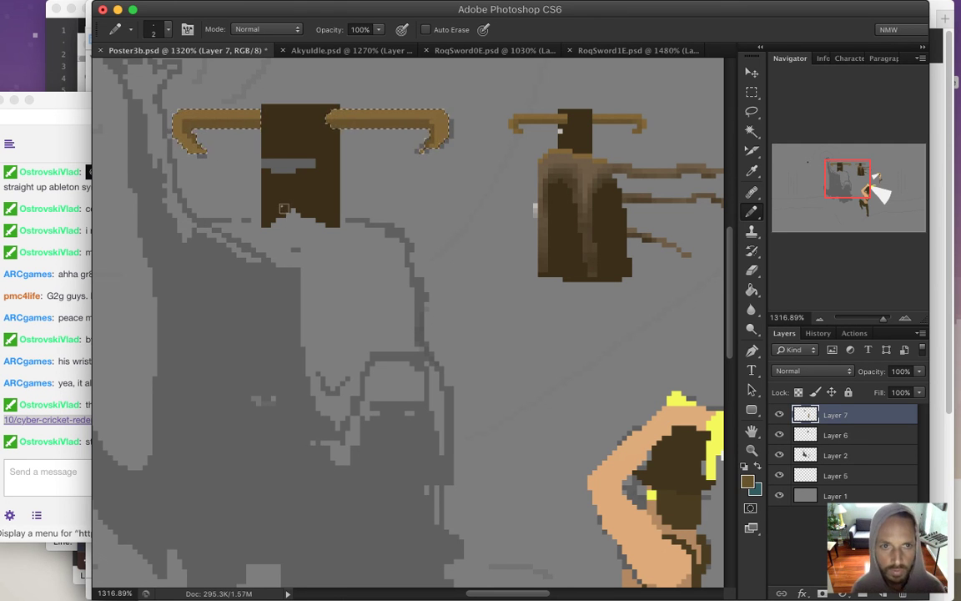
{"action": "key", "text": "m"}
{"action": "key", "text": "super+d"}
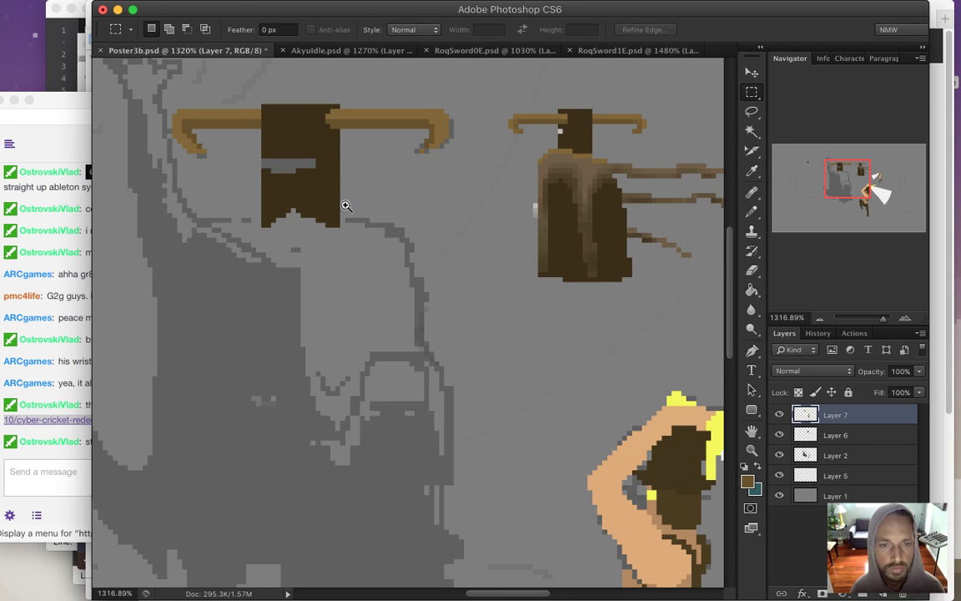
Check the Twitch chat, return to Photoshop and save Poster3b.psd.
{"action": "left_click_drag", "start_coordinate": [343, 203], "coordinate": [322, 227]}
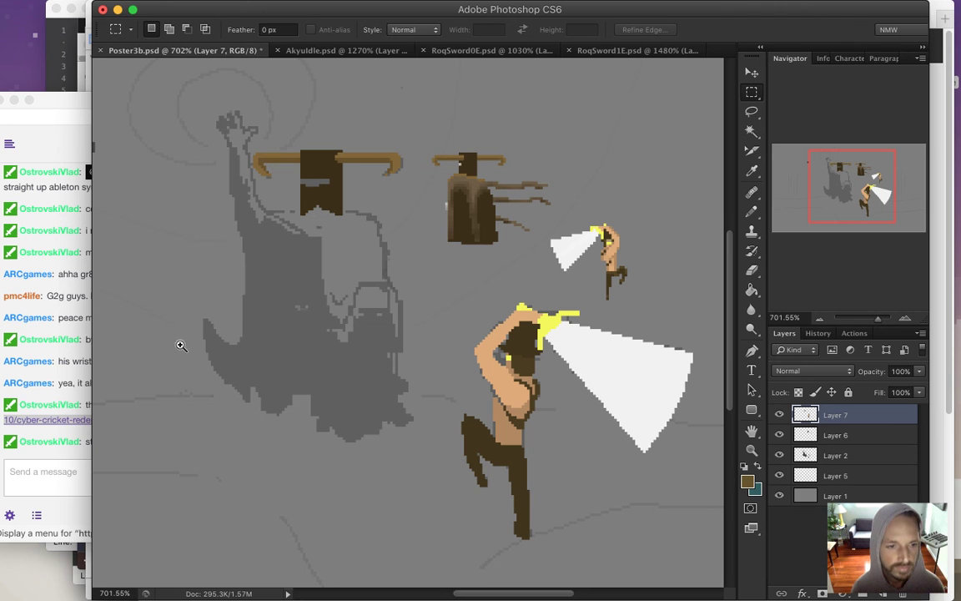
{"action": "left_click", "coordinate": [71, 443]}
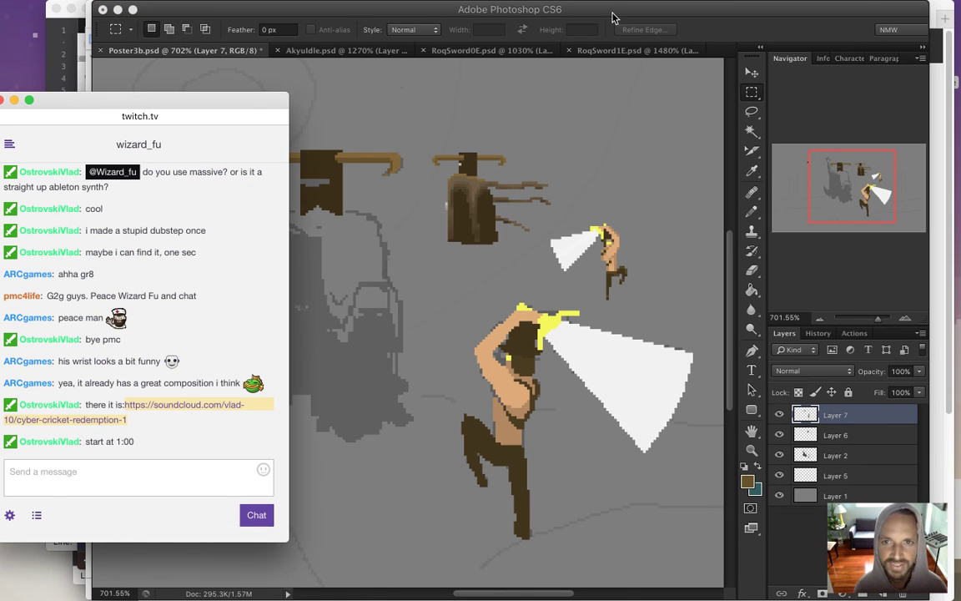
{"action": "left_click", "coordinate": [713, 30]}
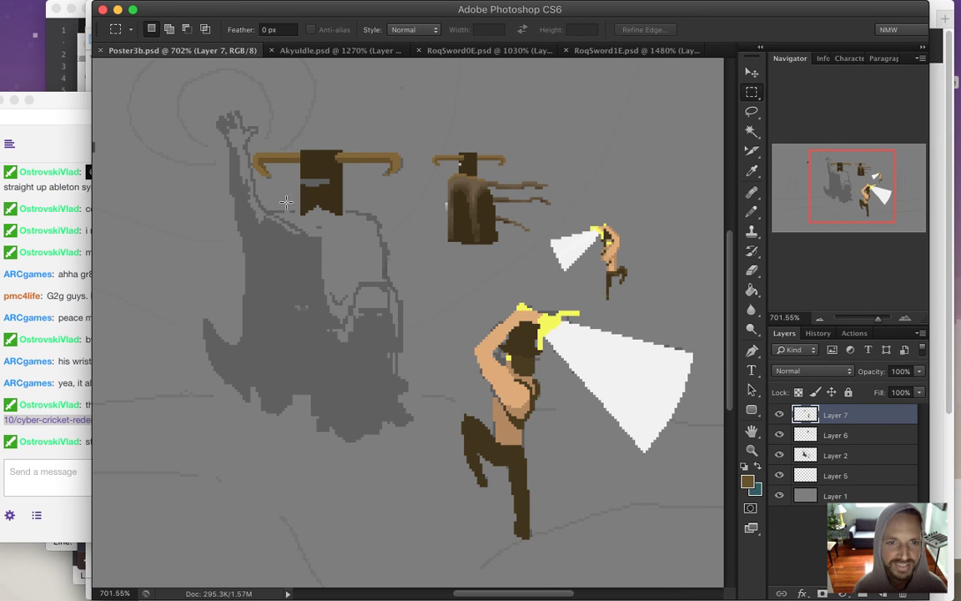
Erase stray pixels around the left horn's curved end and sample the horn's golden brown for touching it up.
{"action": "left_click", "coordinate": [260, 175]}
{"action": "left_click", "coordinate": [251, 166]}
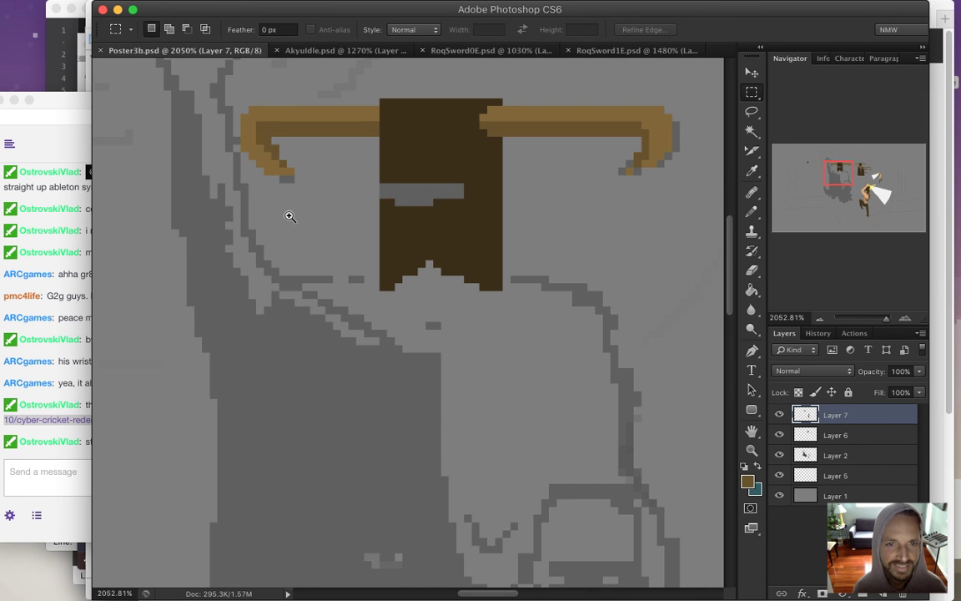
{"action": "key", "text": "e"}
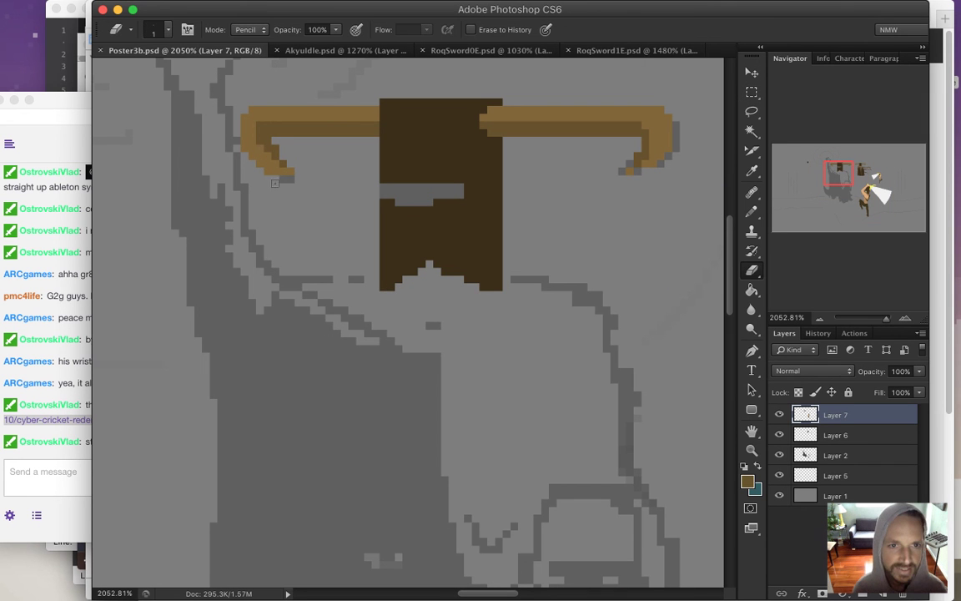
{"action": "left_click_drag", "start_coordinate": [242, 154], "coordinate": [248, 166]}
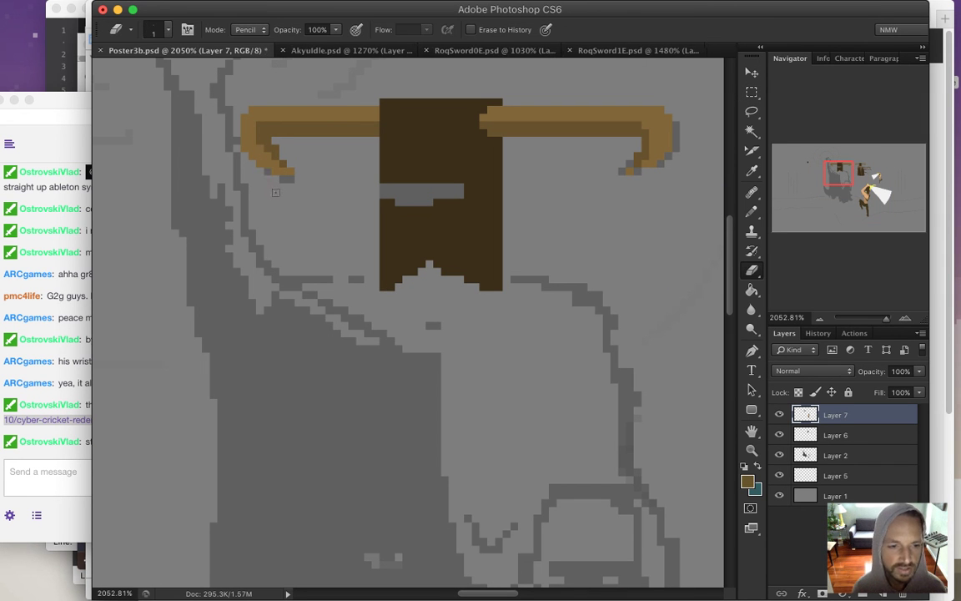
{"action": "key", "text": "XF86AudioLowerVolume"}
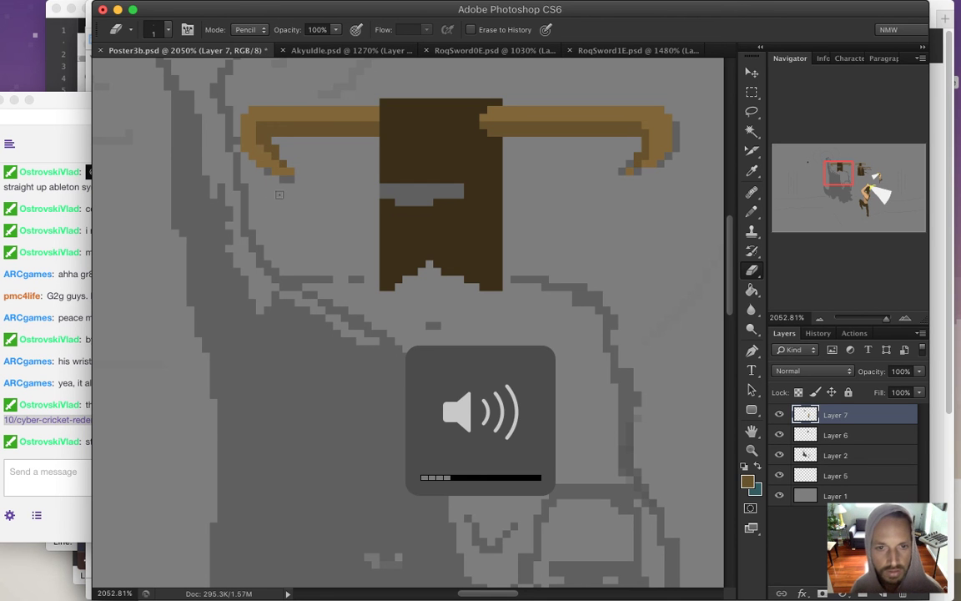
{"action": "key", "text": "i"}
{"action": "left_click", "coordinate": [258, 147]}
{"action": "key", "text": "b"}
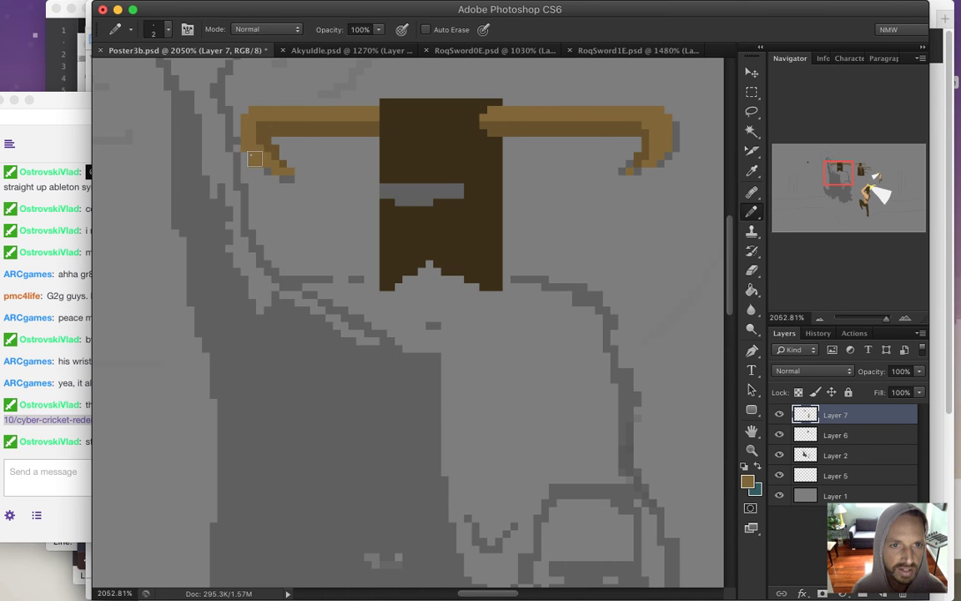
{"action": "key", "text": "e"}
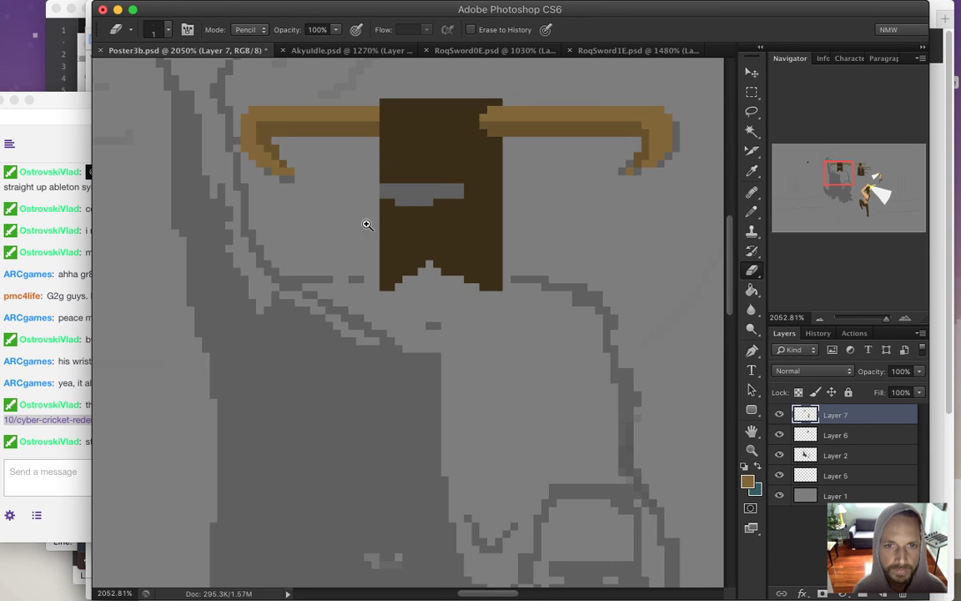
{"action": "scroll", "coordinate": [377, 229], "scroll_direction": "down", "scroll_amount": 3}
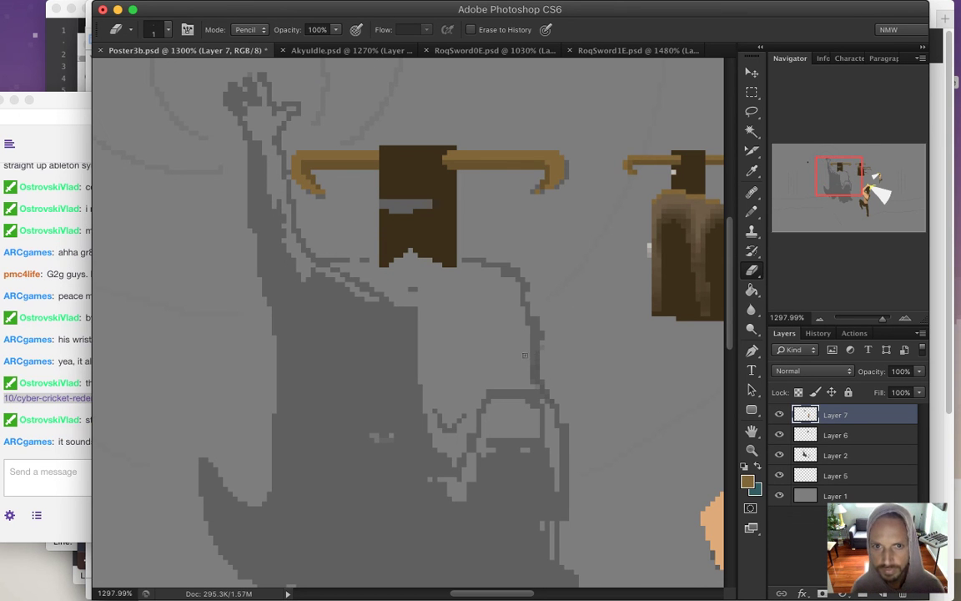
Fill the notch in the lower edge of the large head with the head's own sampled dark brown.
{"action": "key", "text": "i"}
{"action": "left_click", "coordinate": [380, 217]}
{"action": "key", "text": "b"}
{"action": "left_click", "coordinate": [404, 249]}
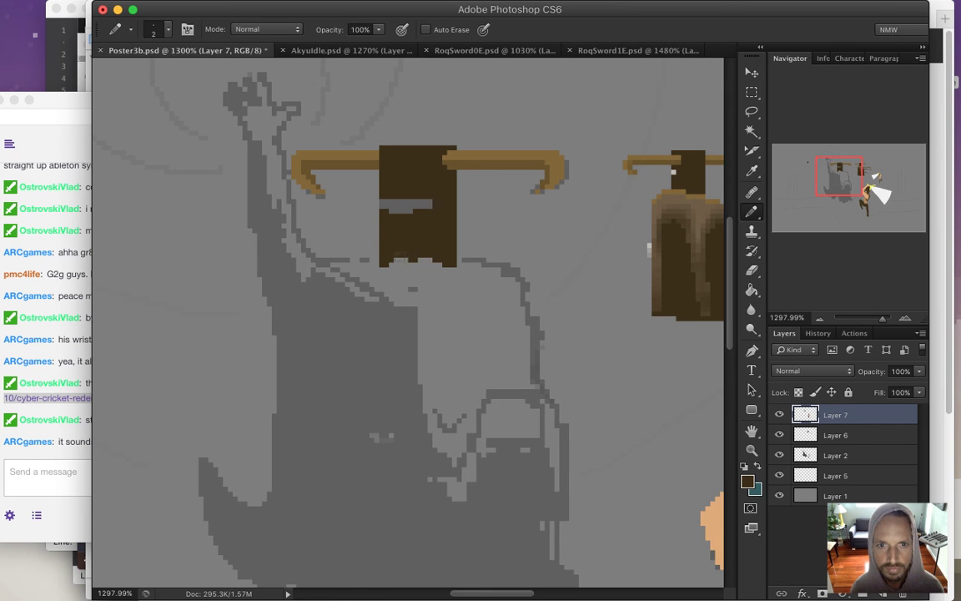
{"action": "left_click", "coordinate": [404, 257]}
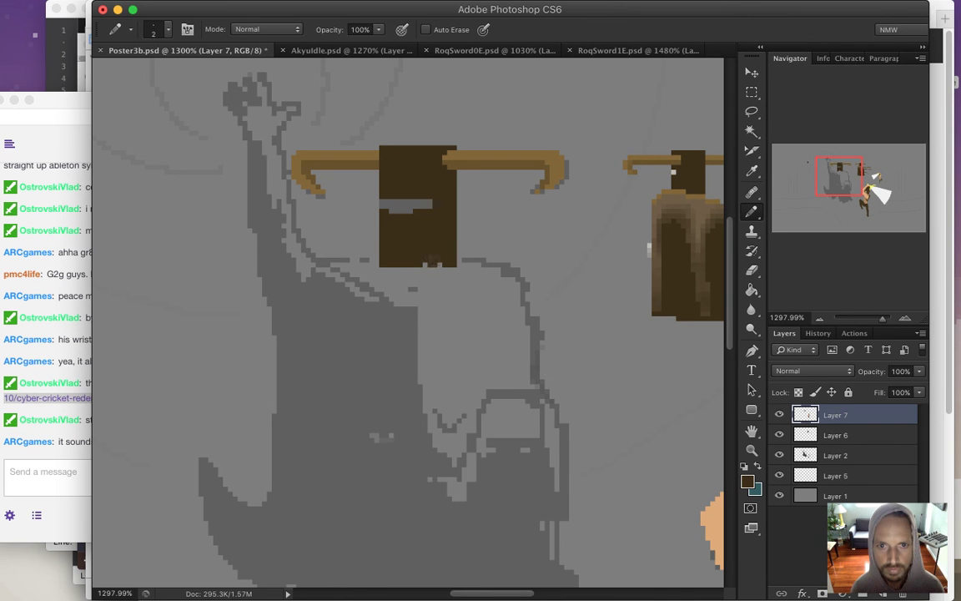
{"action": "left_click_drag", "start_coordinate": [432, 264], "coordinate": [397, 267]}
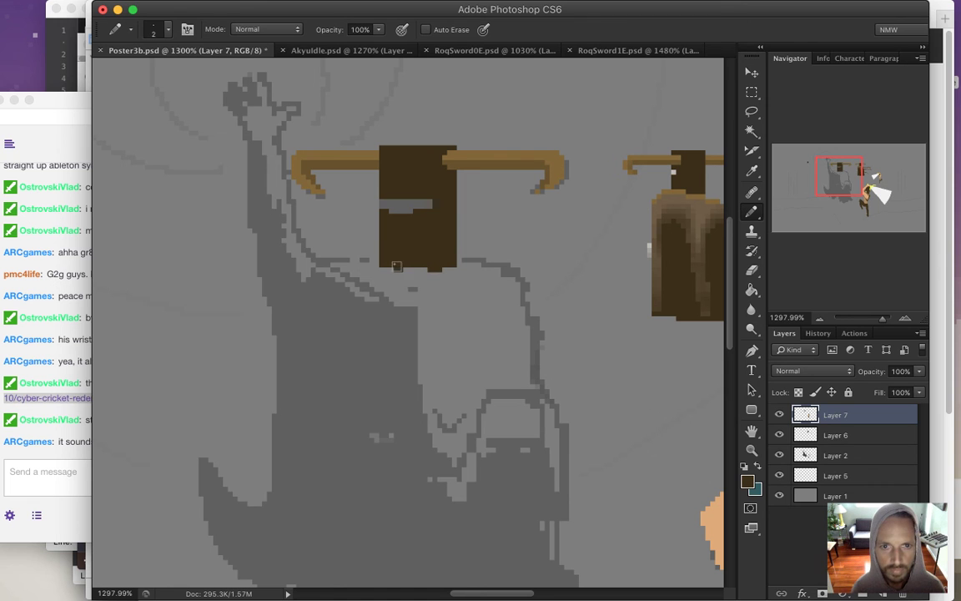
Glance at the Twitch chat, return to Photoshop and trim the lower right edge of the large head.
{"action": "left_click", "coordinate": [90, 467]}
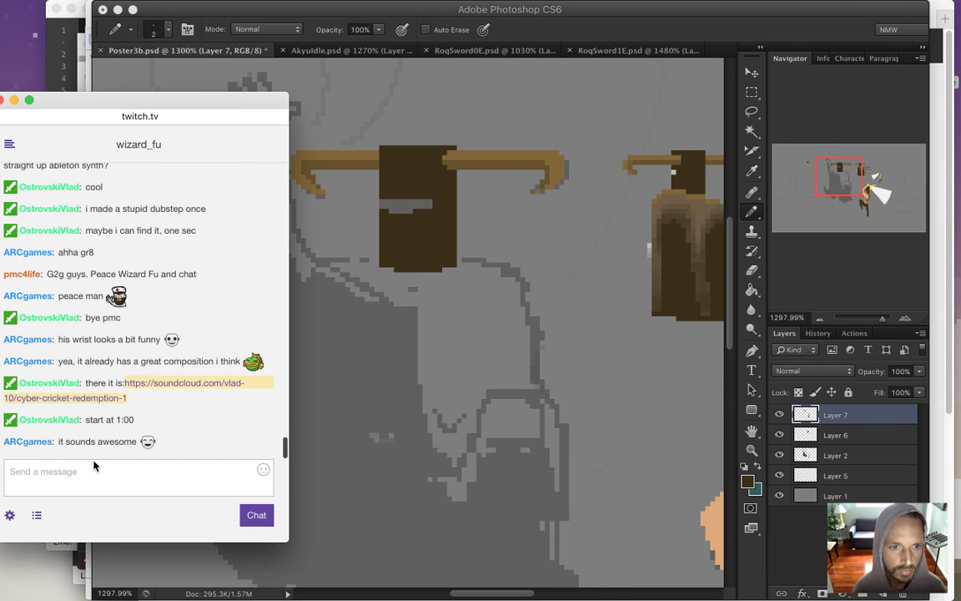
{"action": "left_click", "coordinate": [428, 241]}
{"action": "key", "text": "e"}
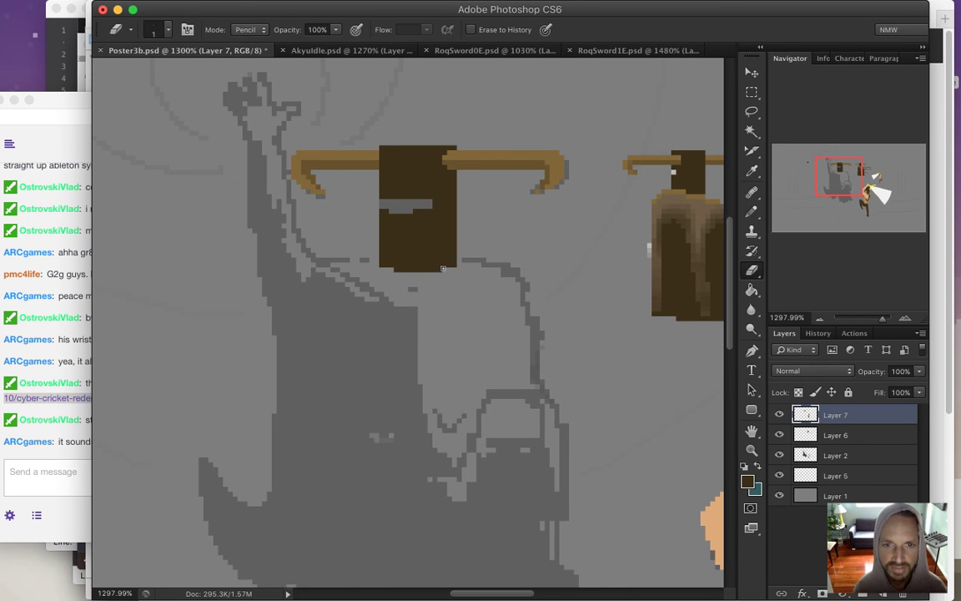
{"action": "key", "text": "b"}
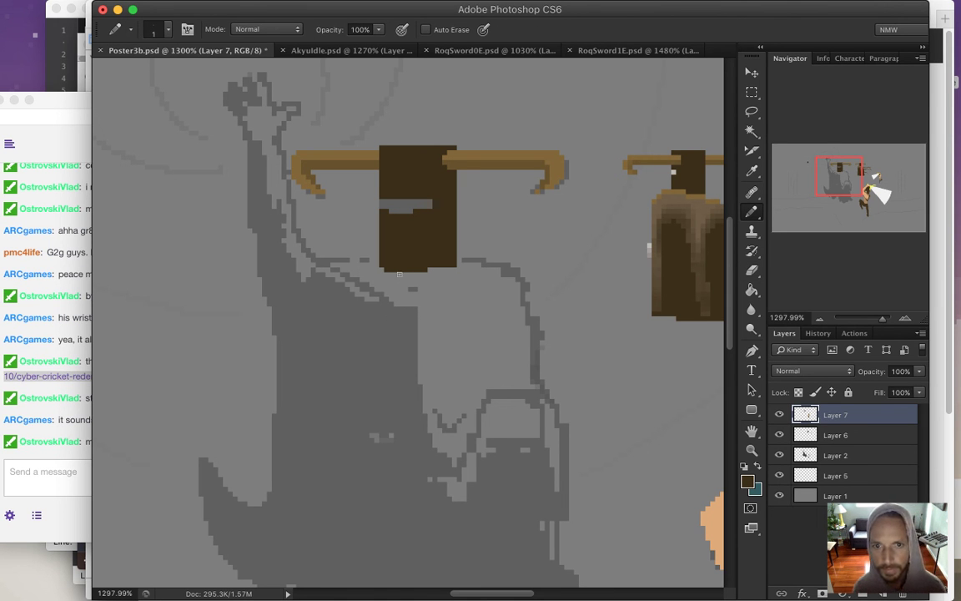
Pencil the large figure's right shoulder and side, including the filled tapering strip below, in the lighter brown sampled from the reference sprite's cloak.
{"action": "key", "text": "i"}
{"action": "left_click", "coordinate": [674, 194]}
{"action": "key", "text": "b"}
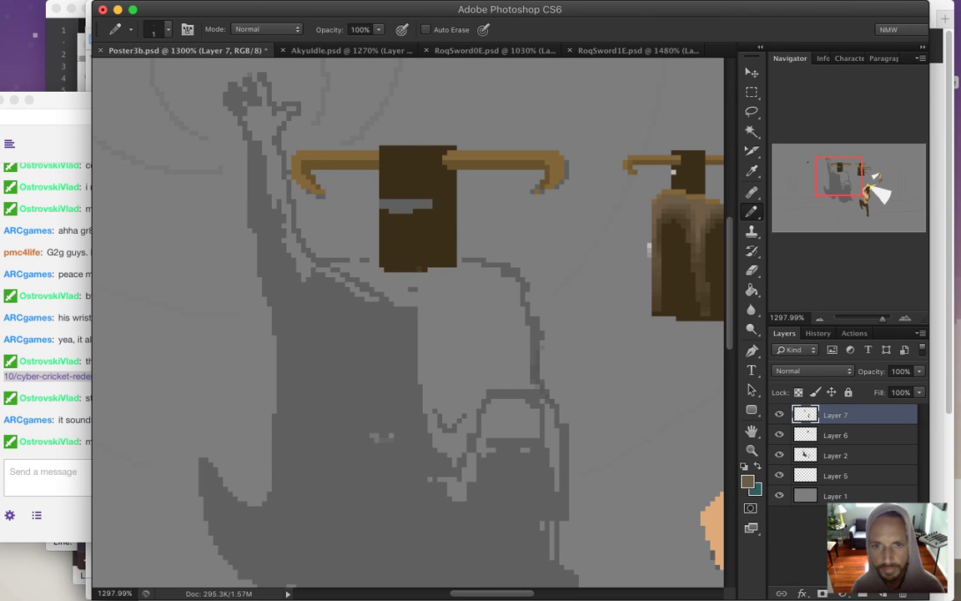
{"action": "left_click_drag", "start_coordinate": [493, 263], "coordinate": [505, 265]}
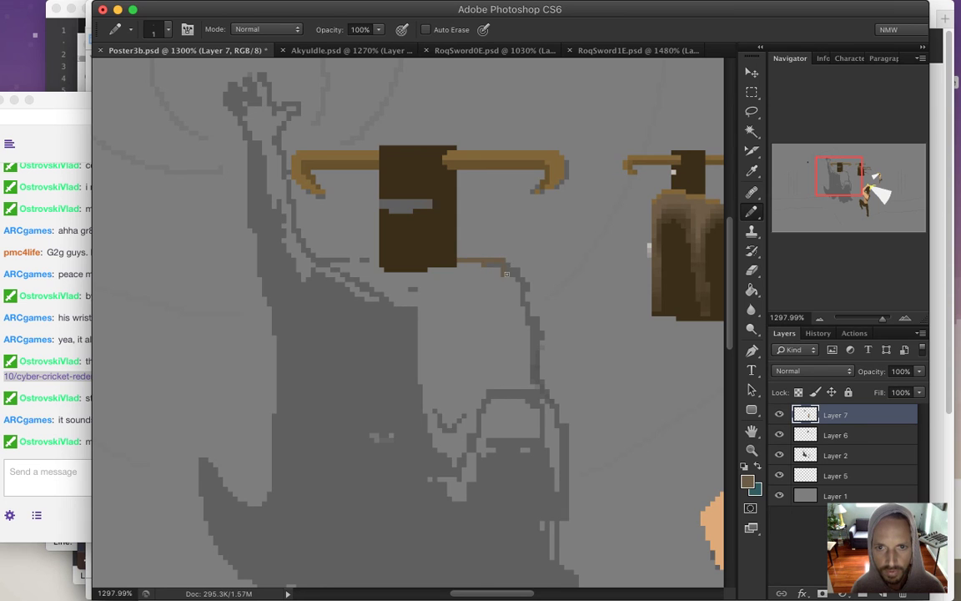
{"action": "key", "text": "super+alt+z"}
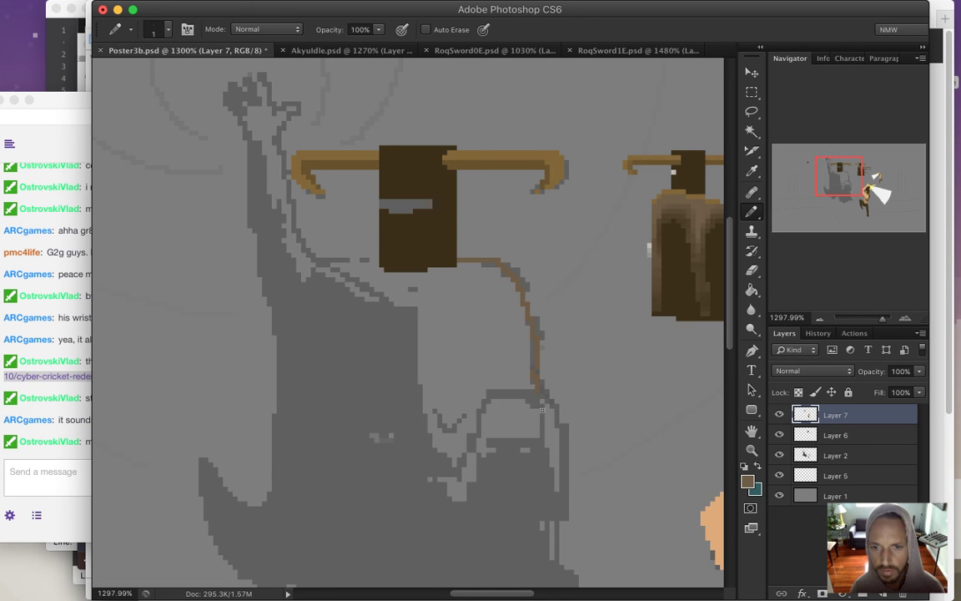
{"action": "left_click_drag", "start_coordinate": [543, 434], "coordinate": [561, 487]}
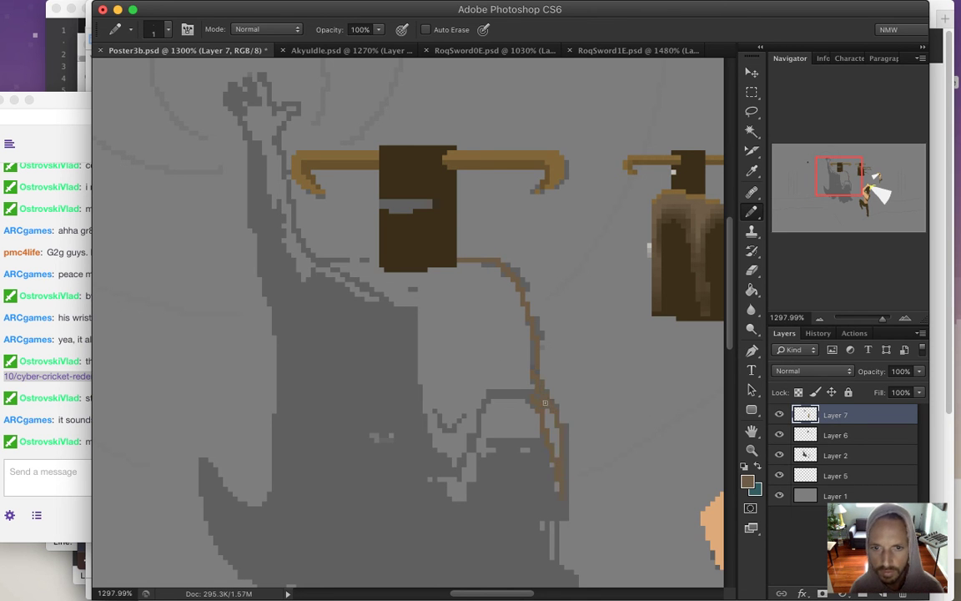
{"action": "left_click_drag", "start_coordinate": [543, 407], "coordinate": [556, 453]}
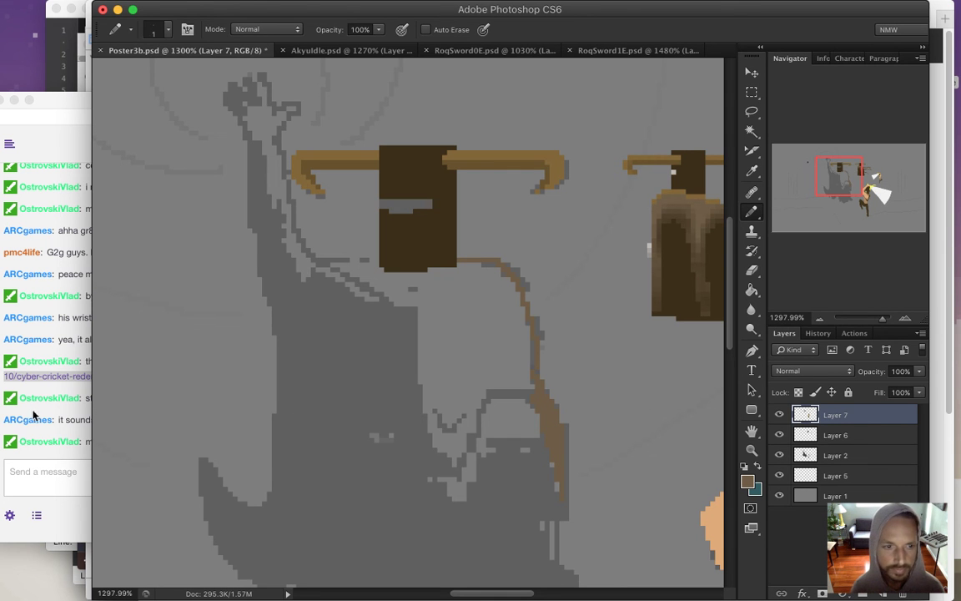
Switch to the Twitch chat and highlight part of the newest message while reading it.
{"action": "left_click", "coordinate": [74, 388]}
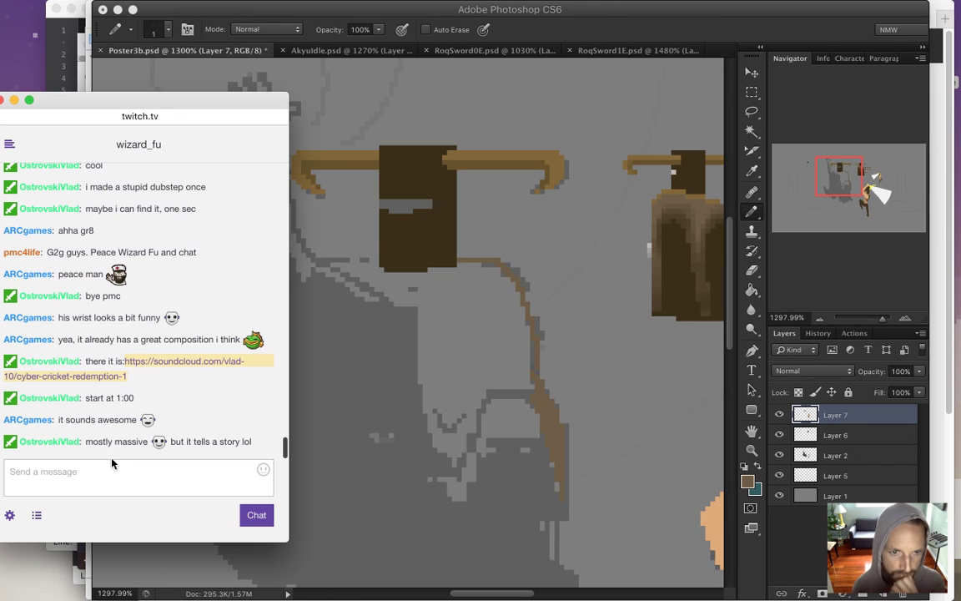
{"action": "left_click_drag", "start_coordinate": [108, 442], "coordinate": [194, 434]}
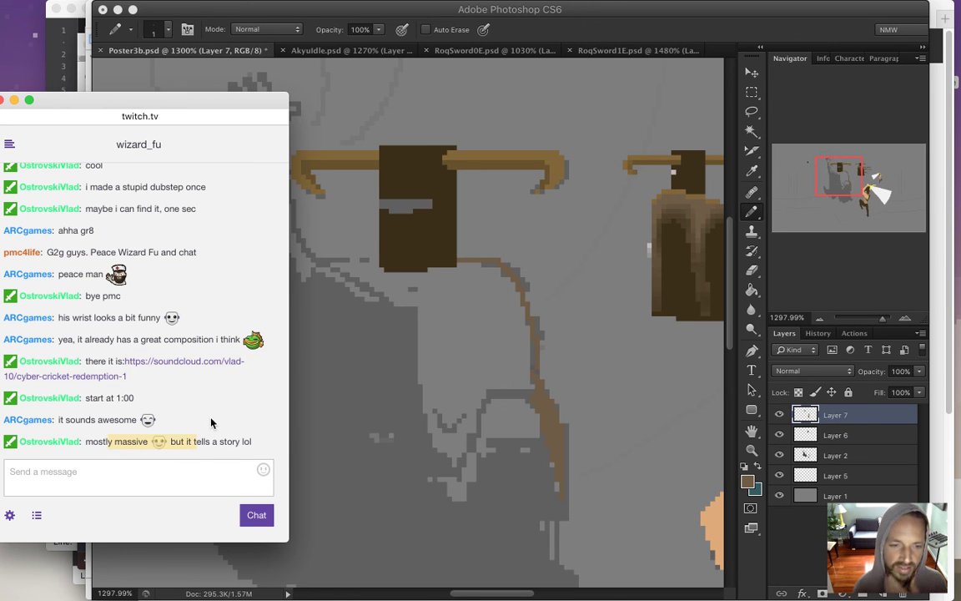
Return to Photoshop, outline the large figure's chest and shoulders in the lighter brown, and fill the enclosed torso with it.
{"action": "left_click", "coordinate": [596, 33]}
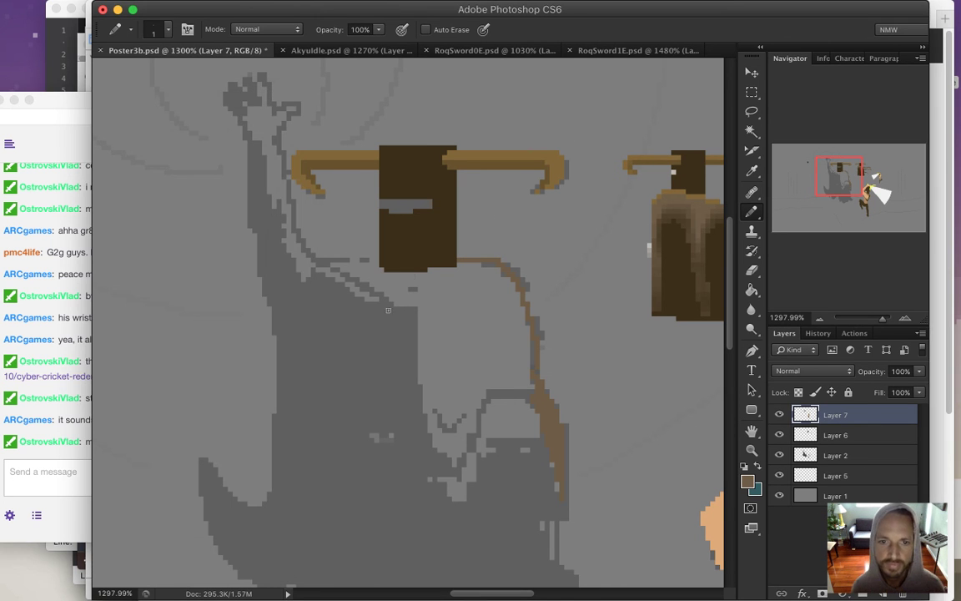
{"action": "left_click_drag", "start_coordinate": [418, 289], "coordinate": [430, 429]}
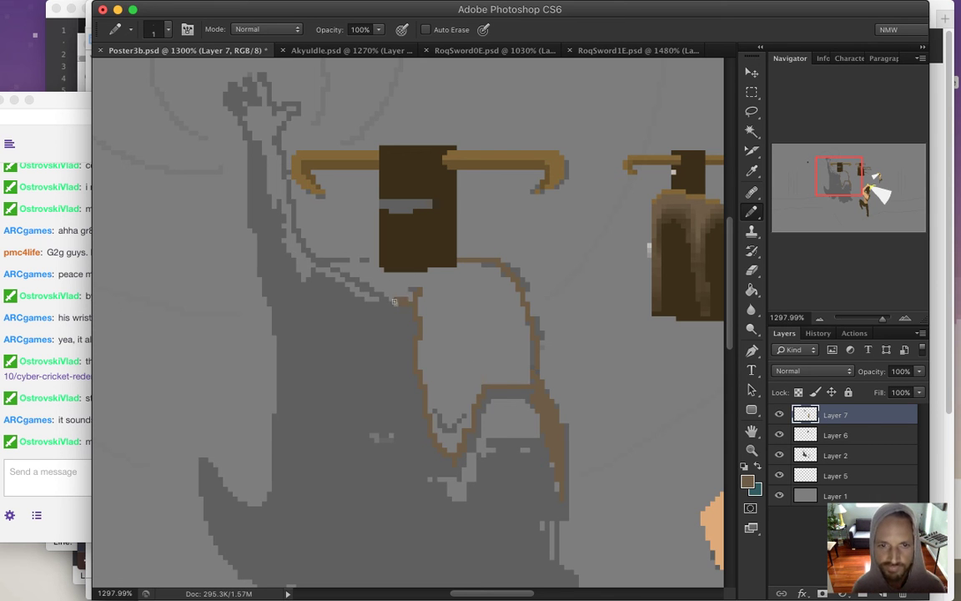
{"action": "left_click_drag", "start_coordinate": [377, 285], "coordinate": [359, 276]}
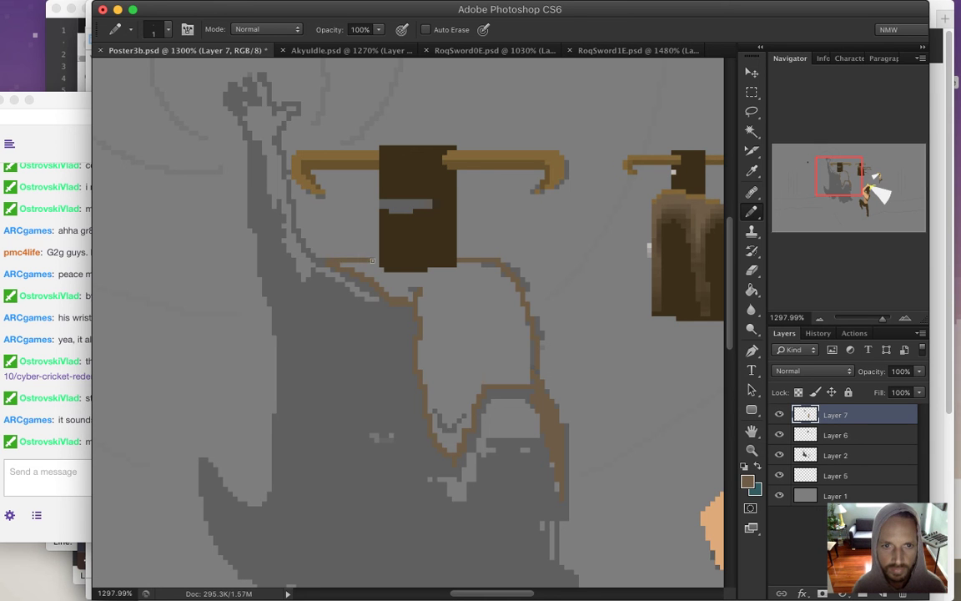
{"action": "key", "text": "g"}
{"action": "left_click", "coordinate": [466, 309]}
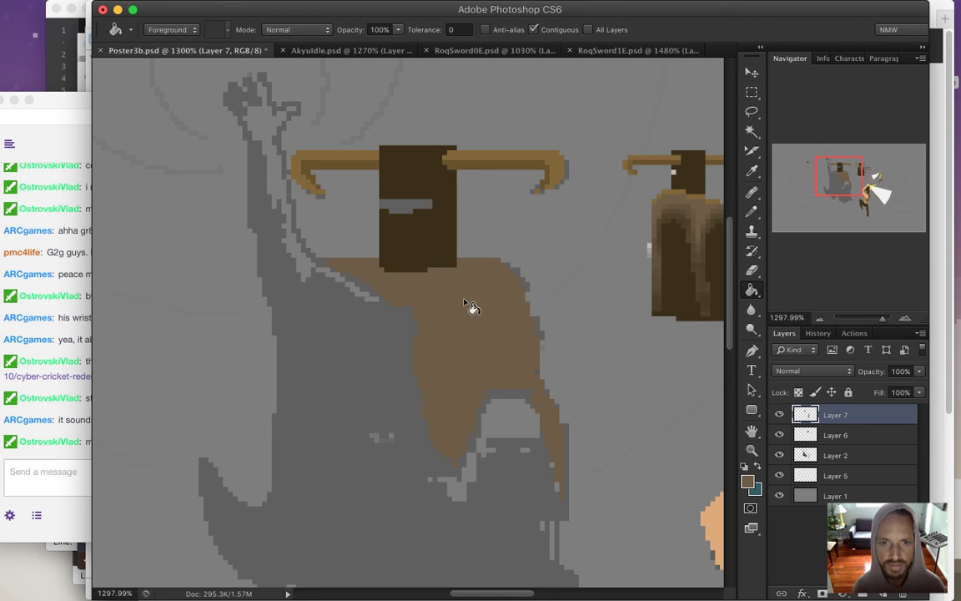
Pencil the large figure's raised arm and open hand in the same lighter brown, joining them to the shoulder.
{"action": "key", "text": "b"}
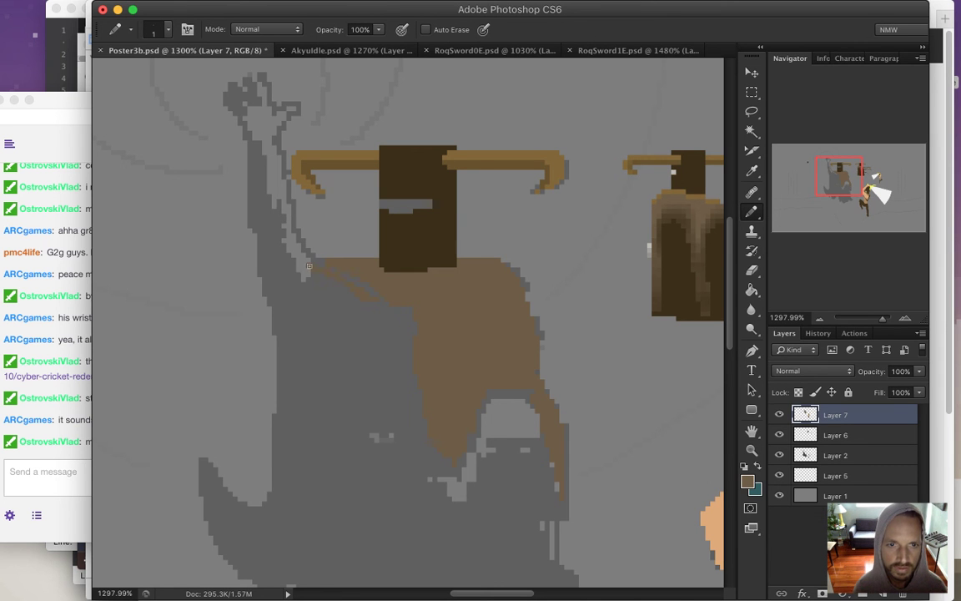
{"action": "left_click_drag", "start_coordinate": [294, 250], "coordinate": [313, 261]}
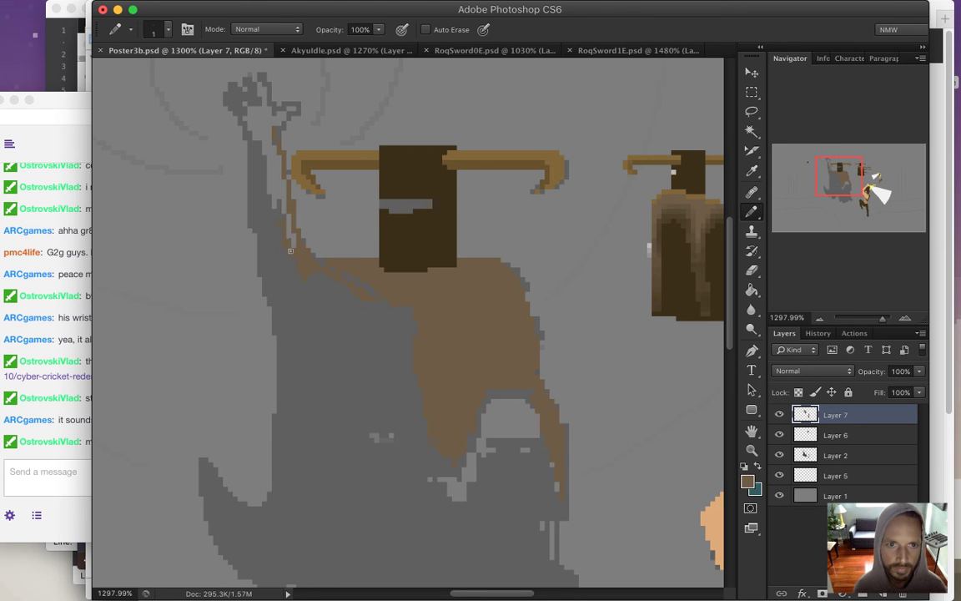
{"action": "mouse_move", "coordinate": [243, 173]}
{"action": "left_mouse_down"}
{"action": "mouse_move", "coordinate": [236, 127]}
{"action": "mouse_move", "coordinate": [247, 121]}
{"action": "left_mouse_up"}
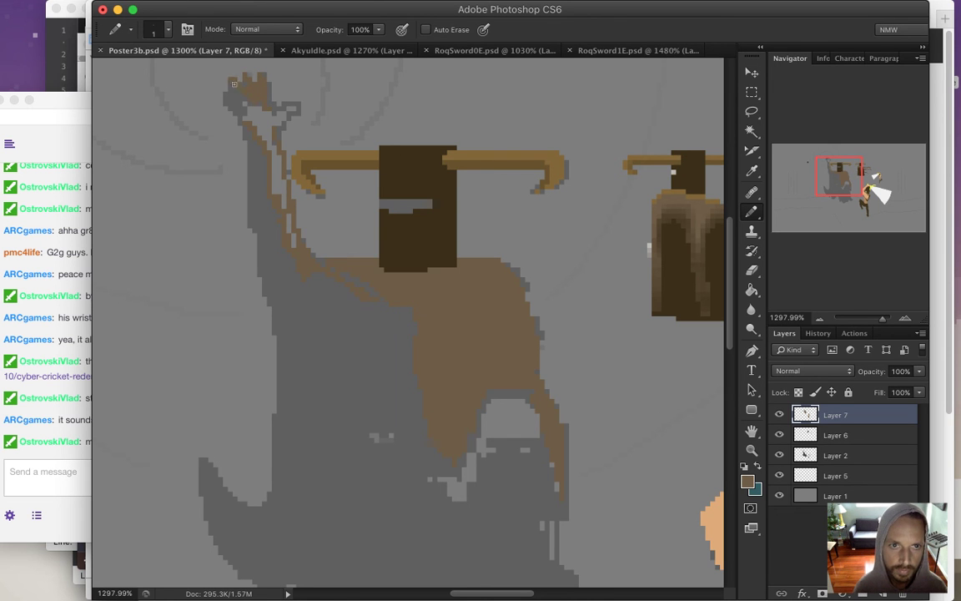
{"action": "key", "text": "e"}
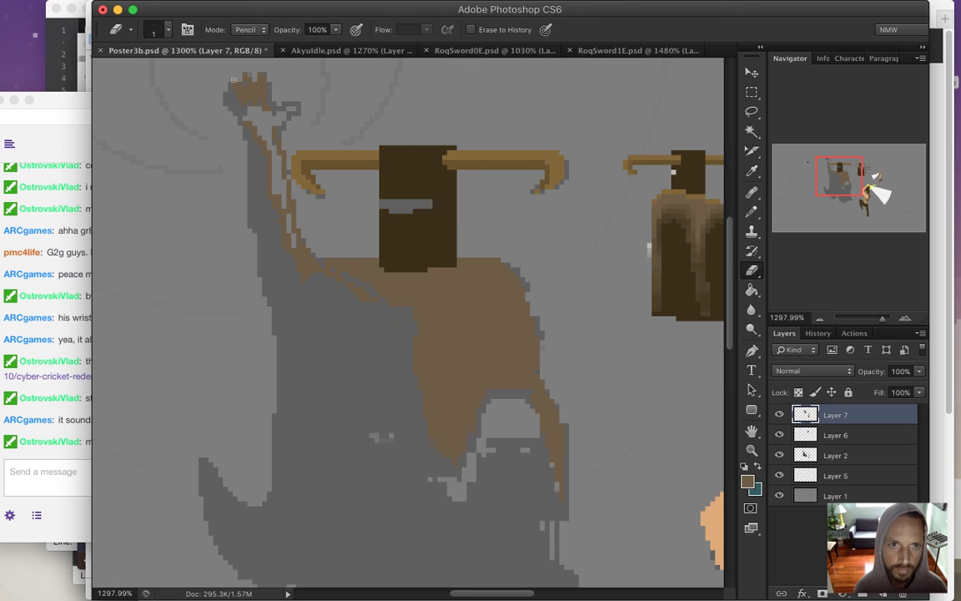
{"action": "key", "text": "b"}
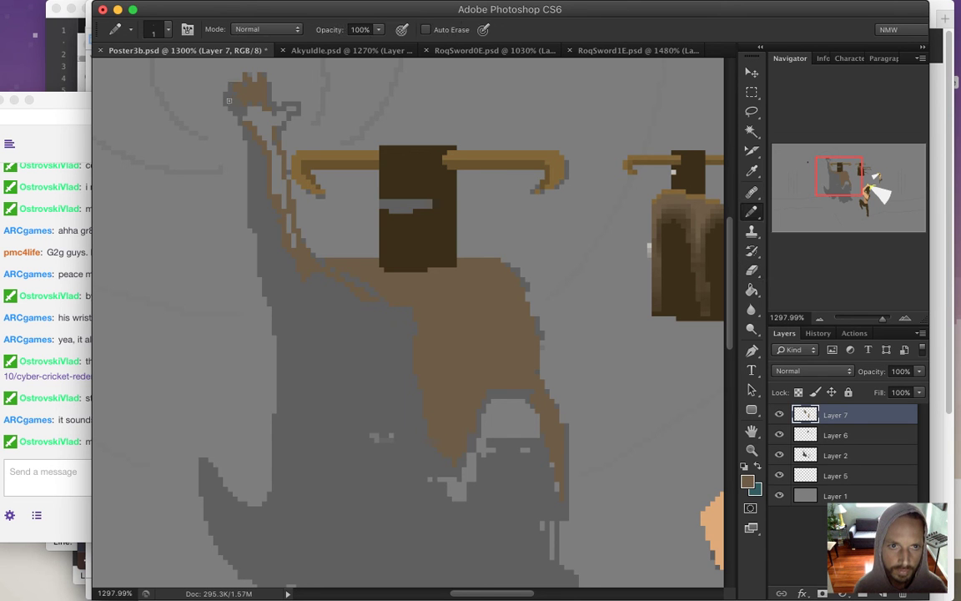
{"action": "mouse_move", "coordinate": [222, 95]}
{"action": "left_mouse_down"}
{"action": "mouse_move", "coordinate": [277, 124]}
{"action": "mouse_move", "coordinate": [266, 221]}
{"action": "mouse_move", "coordinate": [287, 220]}
{"action": "mouse_move", "coordinate": [296, 248]}
{"action": "left_mouse_up"}
{"action": "key", "text": "e"}
{"action": "key", "text": "b"}
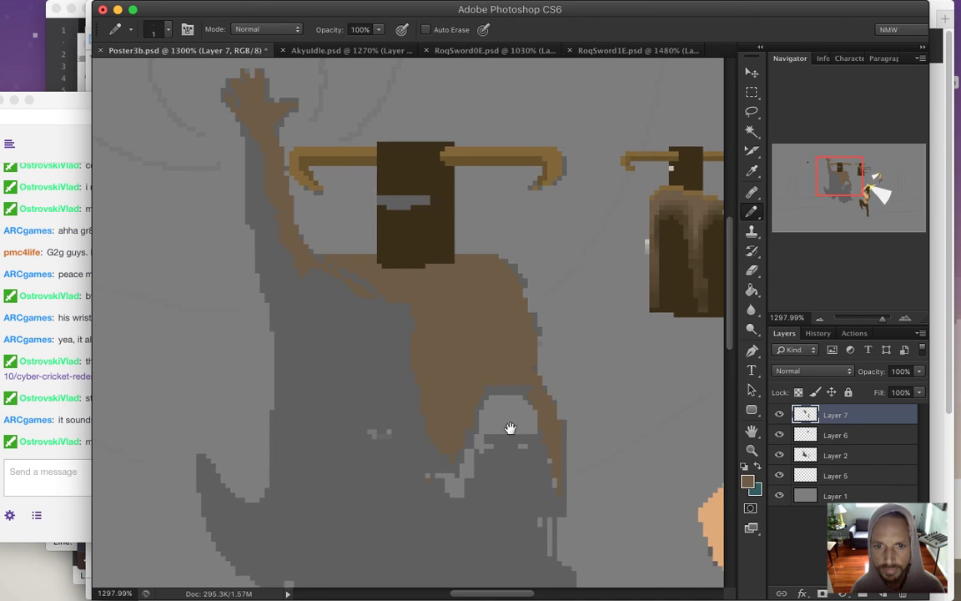
Pencil the ragged tip below the torso and the outline of the arched opening beside it in the lighter brown.
{"action": "scroll", "coordinate": [499, 326], "scroll_direction": "down", "scroll_amount": 6}
{"action": "scroll", "coordinate": [500, 326], "scroll_direction": "right", "scroll_amount": 1}
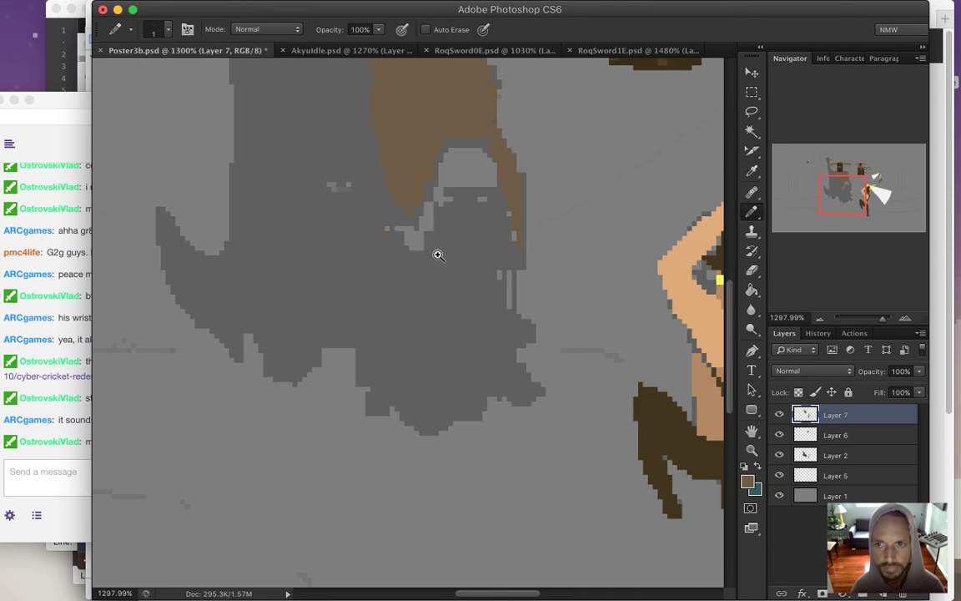
{"action": "left_click", "coordinate": [404, 232], "text": "super"}
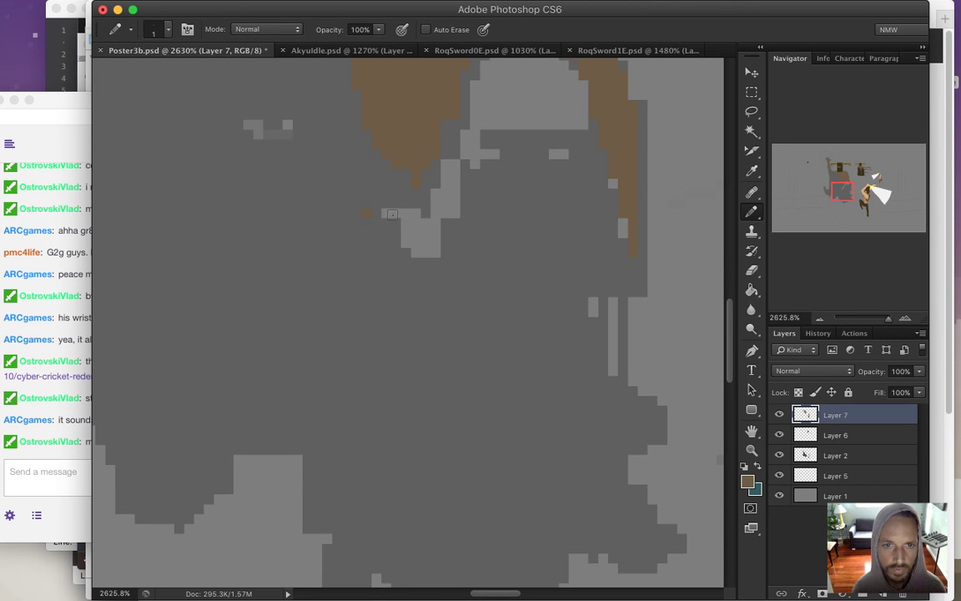
{"action": "mouse_move", "coordinate": [367, 214]}
{"action": "left_mouse_down"}
{"action": "mouse_move", "coordinate": [409, 242]}
{"action": "mouse_move", "coordinate": [437, 204]}
{"action": "mouse_move", "coordinate": [451, 212]}
{"action": "mouse_move", "coordinate": [450, 171]}
{"action": "mouse_move", "coordinate": [457, 160]}
{"action": "mouse_move", "coordinate": [472, 163]}
{"action": "mouse_move", "coordinate": [474, 137]}
{"action": "mouse_move", "coordinate": [492, 152]}
{"action": "left_mouse_up"}
{"action": "left_click_drag", "start_coordinate": [551, 105], "coordinate": [466, 206]}
{"action": "mouse_move", "coordinate": [430, 257]}
{"action": "left_mouse_down"}
{"action": "mouse_move", "coordinate": [439, 201]}
{"action": "mouse_move", "coordinate": [496, 189]}
{"action": "mouse_move", "coordinate": [519, 202]}
{"action": "mouse_move", "coordinate": [536, 252]}
{"action": "left_mouse_up"}
{"action": "key", "text": "e"}
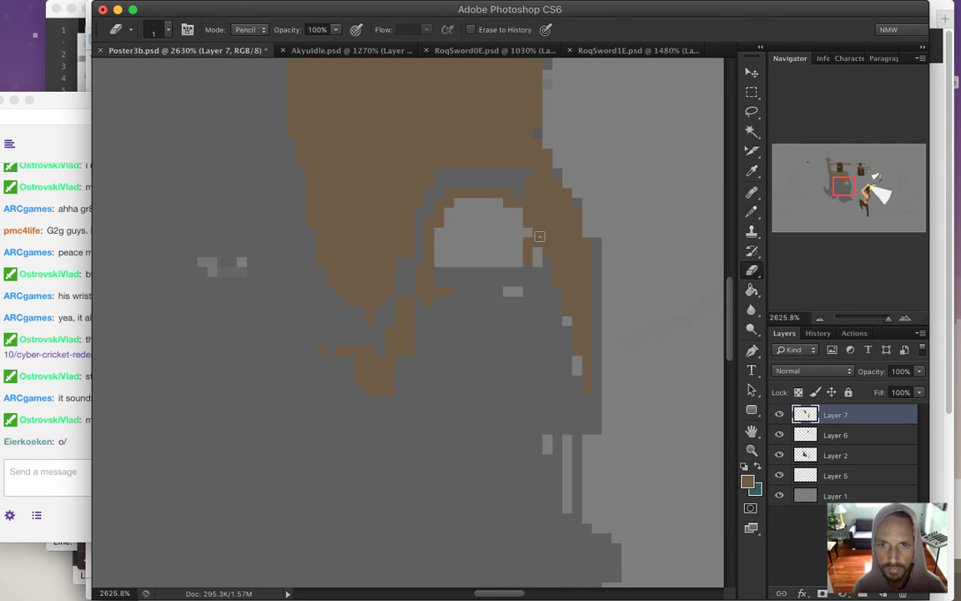
{"action": "key", "text": "b"}
{"action": "key", "text": "e"}
{"action": "key", "text": "b"}
{"action": "left_click_drag", "start_coordinate": [528, 250], "coordinate": [510, 204]}
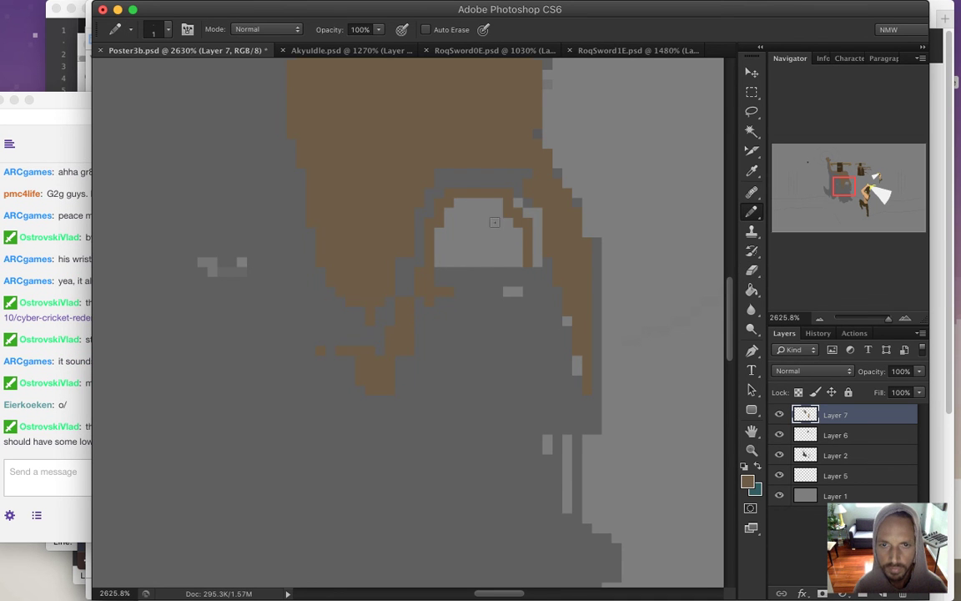
{"action": "scroll", "coordinate": [545, 266], "scroll_direction": "down", "scroll_amount": 5}
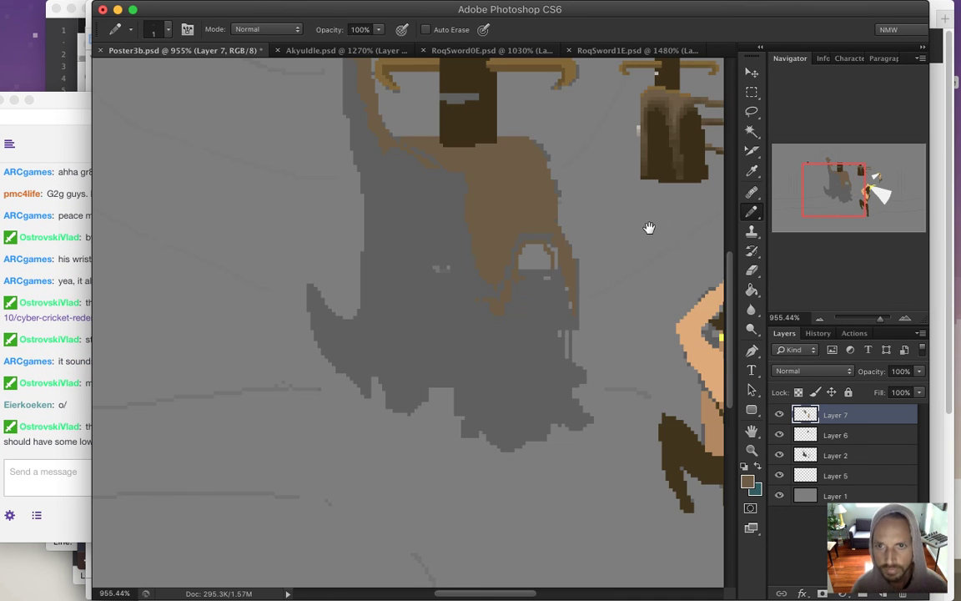
Sample the dark brown from the large figure's head as the foreground colour.
{"action": "key", "text": "i"}
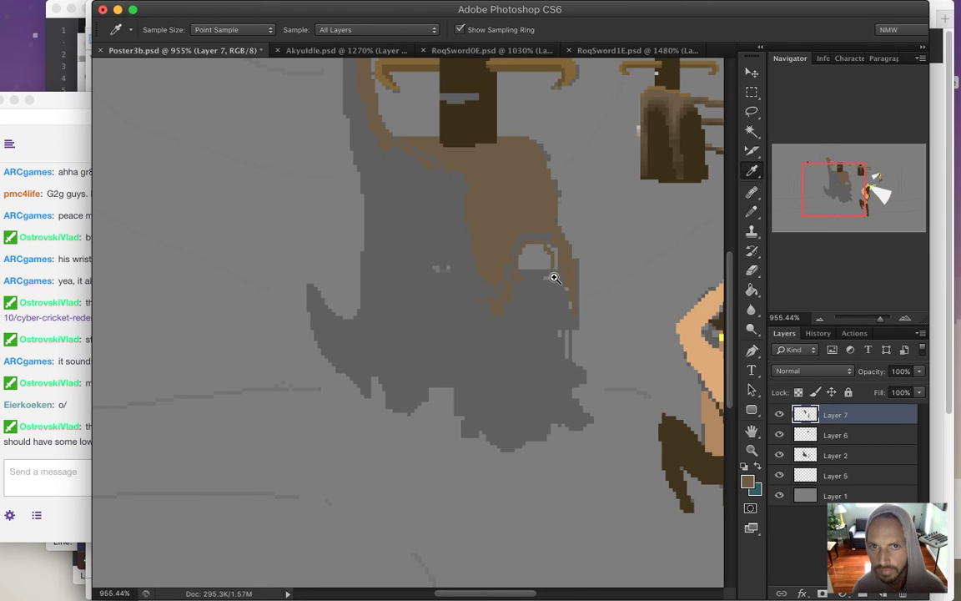
{"action": "scroll", "coordinate": [579, 281], "scroll_direction": "up", "scroll_amount": 2}
{"action": "scroll", "coordinate": [579, 281], "scroll_direction": "up", "scroll_amount": 1}
{"action": "left_click_drag", "start_coordinate": [507, 180], "coordinate": [480, 313]}
{"action": "left_click", "coordinate": [438, 246]}
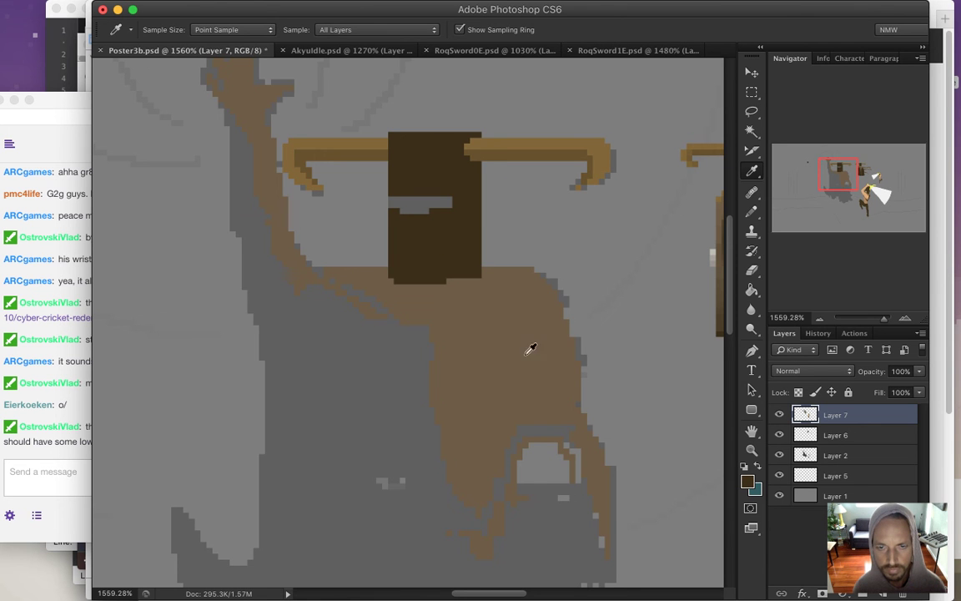
{"action": "left_click_drag", "start_coordinate": [543, 401], "coordinate": [500, 317]}
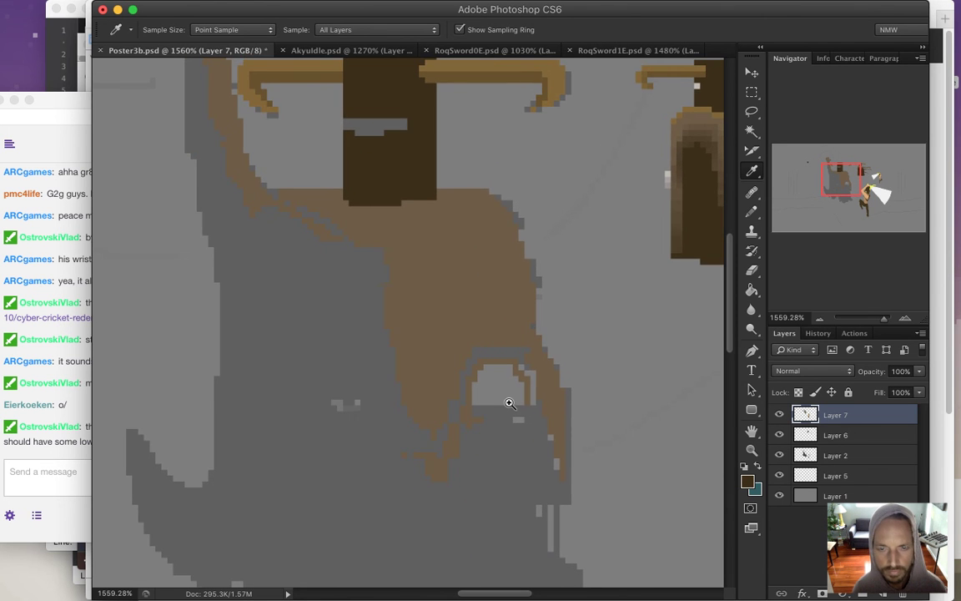
{"action": "left_click", "coordinate": [510, 403]}
Read the newest Twitch chat messages and look over the Cyber Cricket Redemption track page on SoundCloud in Safari.
{"action": "left_click", "coordinate": [50, 401]}
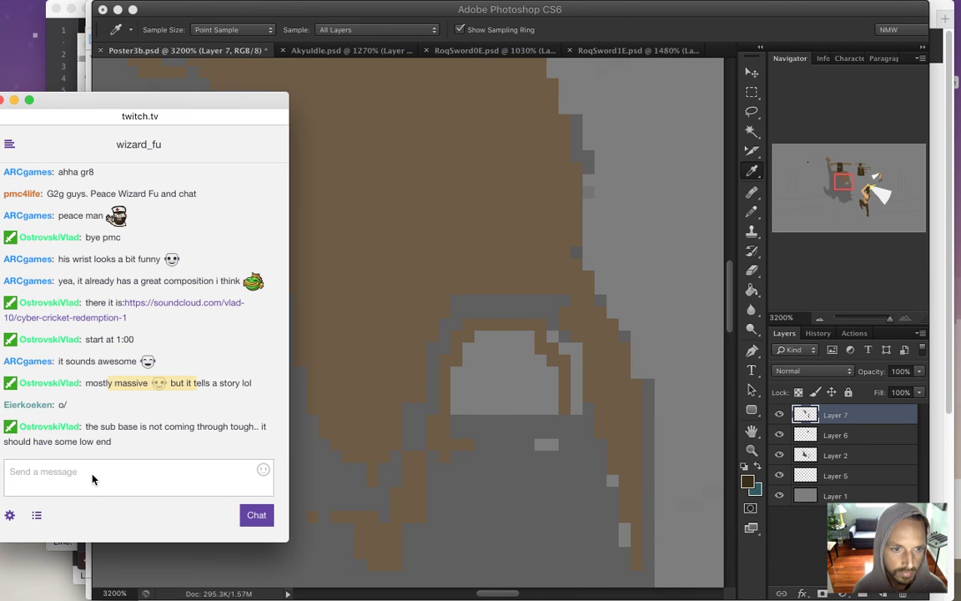
{"action": "left_click_drag", "start_coordinate": [99, 426], "coordinate": [113, 442]}
{"action": "key", "text": "super+Tab"}
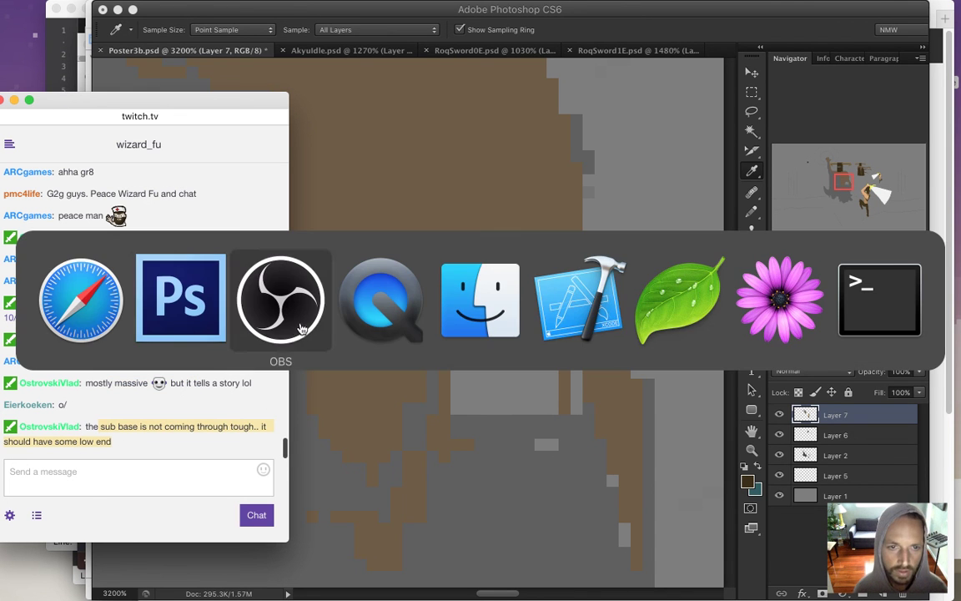
{"action": "left_click", "coordinate": [87, 290]}
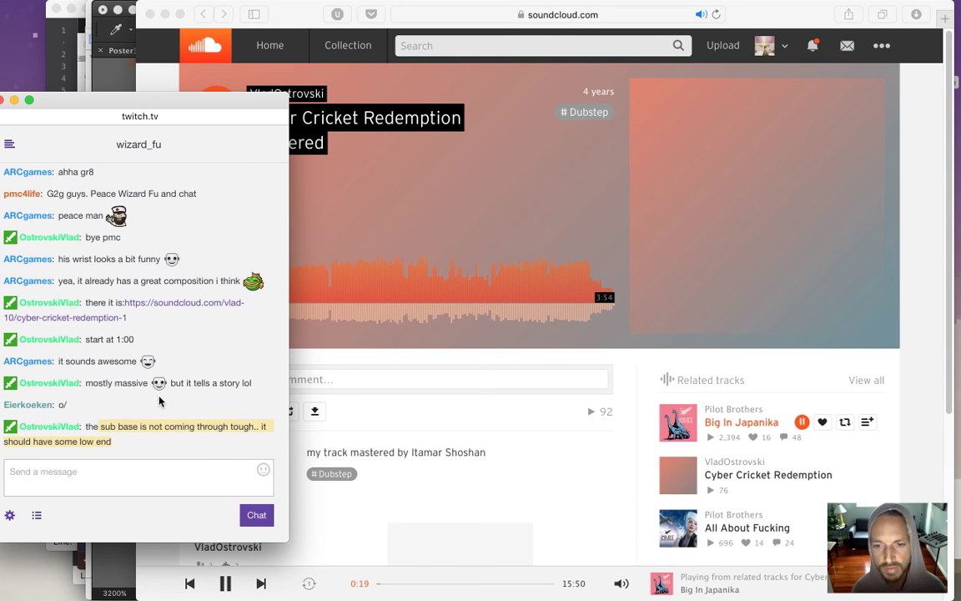
{"action": "left_click", "coordinate": [71, 407]}
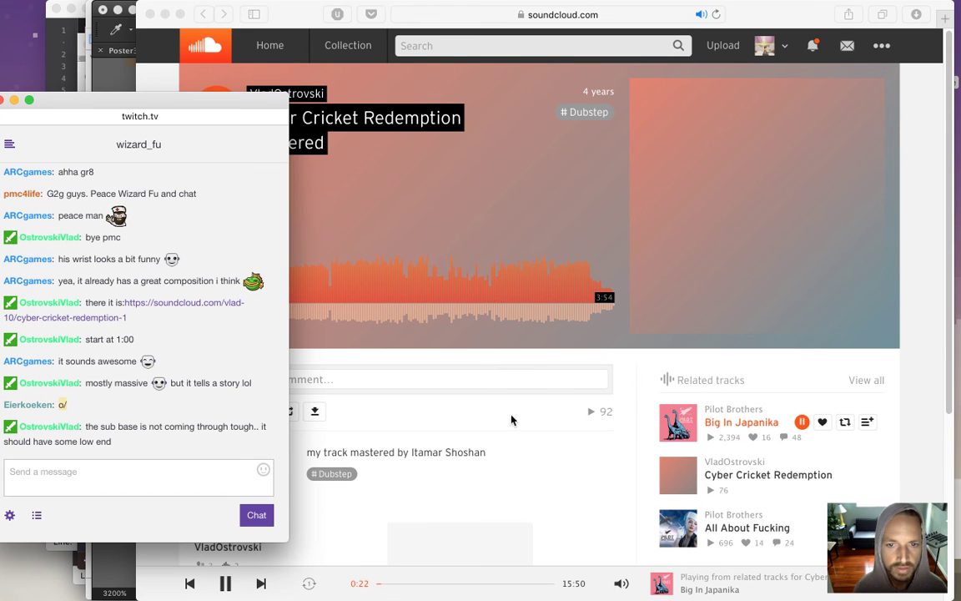
{"action": "left_click", "coordinate": [535, 463]}
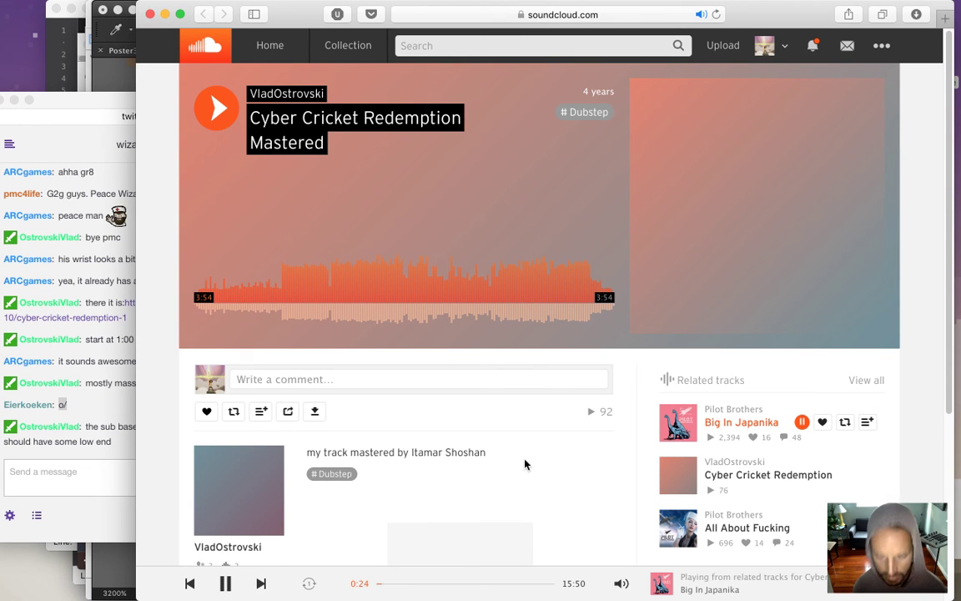
{"action": "scroll", "coordinate": [941, 275], "scroll_direction": "down", "scroll_amount": 5}
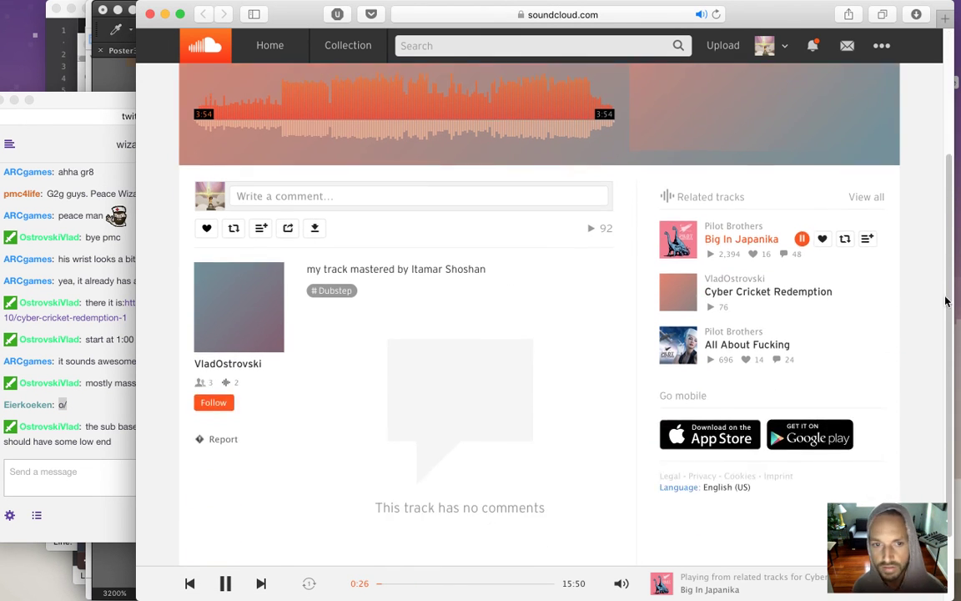
{"action": "scroll", "coordinate": [934, 166], "scroll_direction": "up", "scroll_amount": 5}
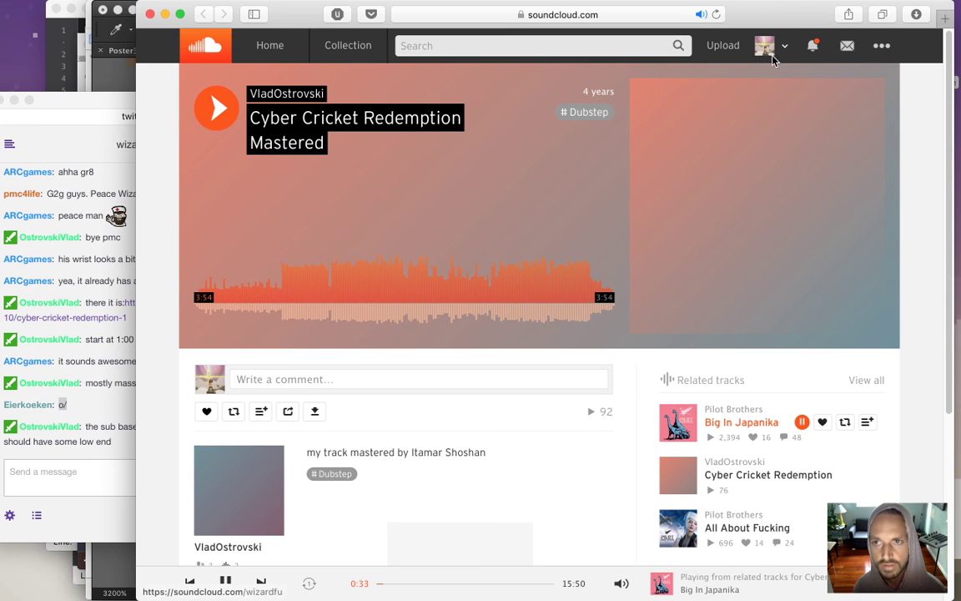
Lower the system volume, close the SoundCloud window and return to Photoshop.
{"action": "key", "text": "XF86AudioLowerVolume"}
{"action": "key", "text": "XF86AudioLowerVolume"}
{"action": "key", "text": "XF86AudioLowerVolume"}
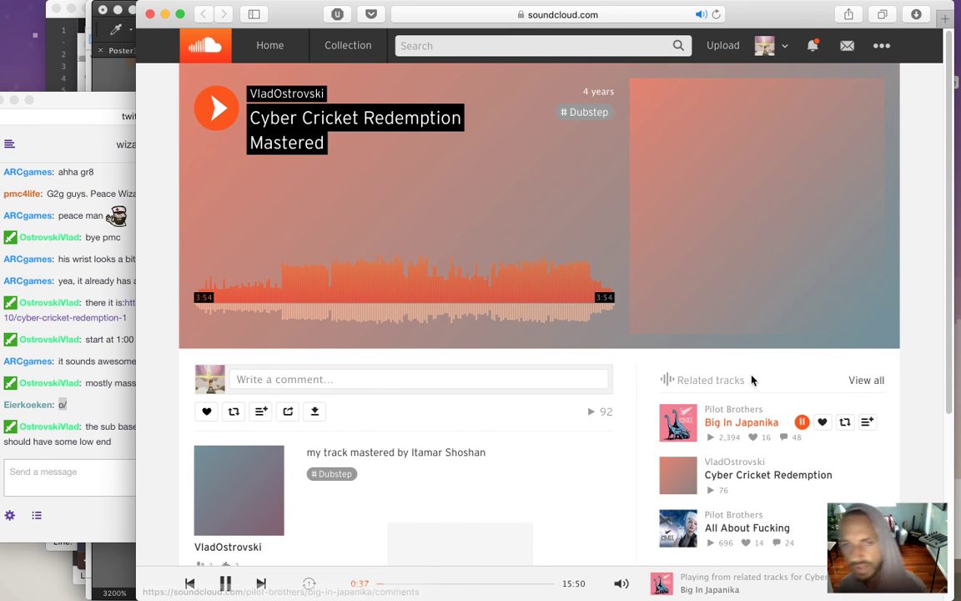
{"action": "left_click", "coordinate": [150, 14]}
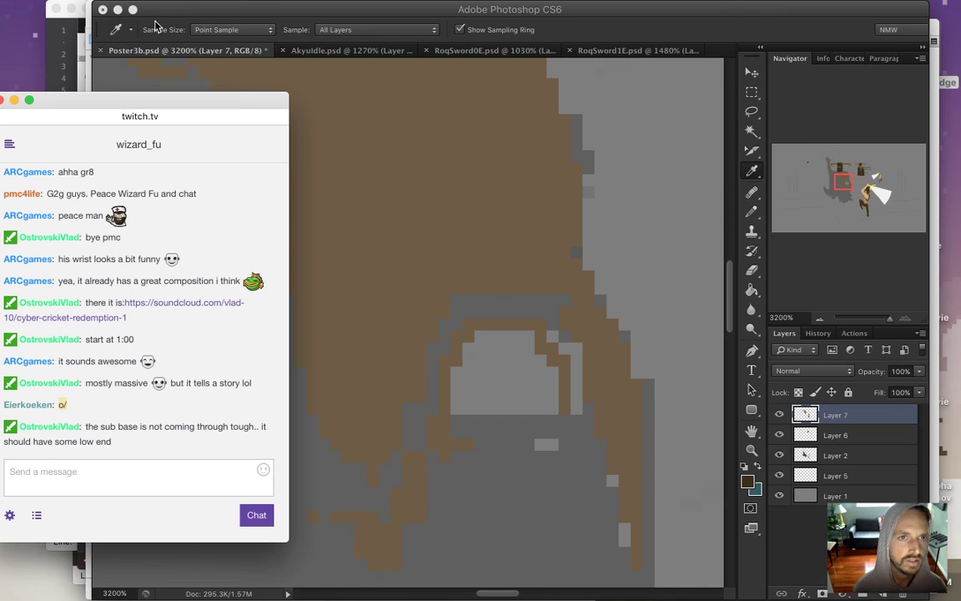
{"action": "left_click", "coordinate": [642, 39]}
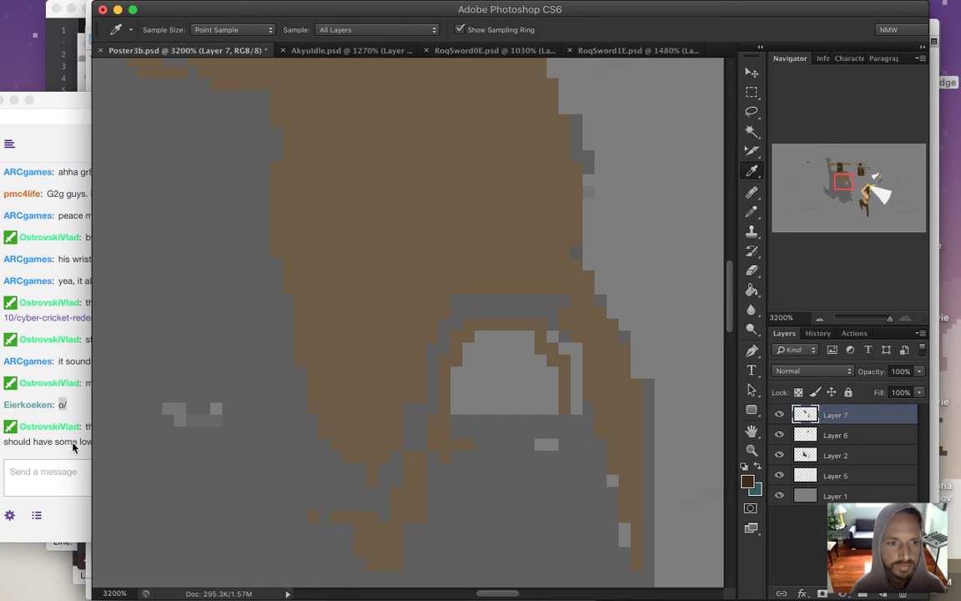
Outline and fill the arched opening in the lower torso with the sampled dark brown.
{"action": "key", "text": "b"}
{"action": "mouse_move", "coordinate": [564, 407]}
{"action": "left_mouse_down"}
{"action": "mouse_move", "coordinate": [550, 347]}
{"action": "mouse_move", "coordinate": [569, 352]}
{"action": "mouse_move", "coordinate": [574, 403]}
{"action": "mouse_move", "coordinate": [553, 339]}
{"action": "mouse_move", "coordinate": [527, 328]}
{"action": "mouse_move", "coordinate": [539, 327]}
{"action": "mouse_move", "coordinate": [475, 325]}
{"action": "mouse_move", "coordinate": [500, 323]}
{"action": "mouse_move", "coordinate": [475, 326]}
{"action": "mouse_move", "coordinate": [447, 365]}
{"action": "mouse_move", "coordinate": [446, 402]}
{"action": "mouse_move", "coordinate": [488, 407]}
{"action": "left_mouse_up"}
{"action": "key", "text": "g"}
{"action": "left_click", "coordinate": [491, 373]}
{"action": "key", "text": "b"}
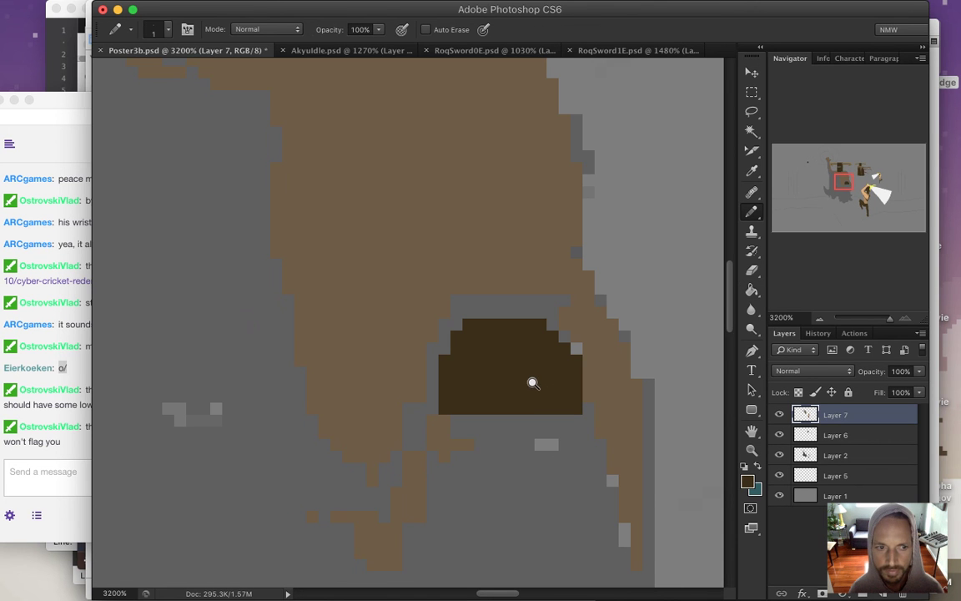
Read the newest Twitch chat message, return to Photoshop and save Poster3b.psd.
{"action": "scroll", "coordinate": [538, 380], "scroll_direction": "down", "scroll_amount": 3}
{"action": "left_click", "coordinate": [46, 456]}
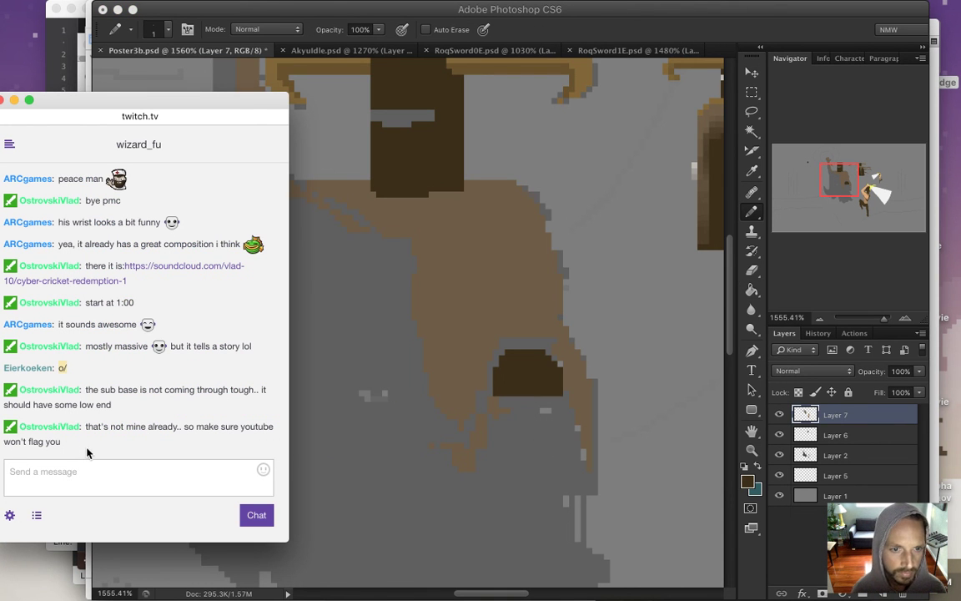
{"action": "left_click_drag", "start_coordinate": [104, 427], "coordinate": [146, 442]}
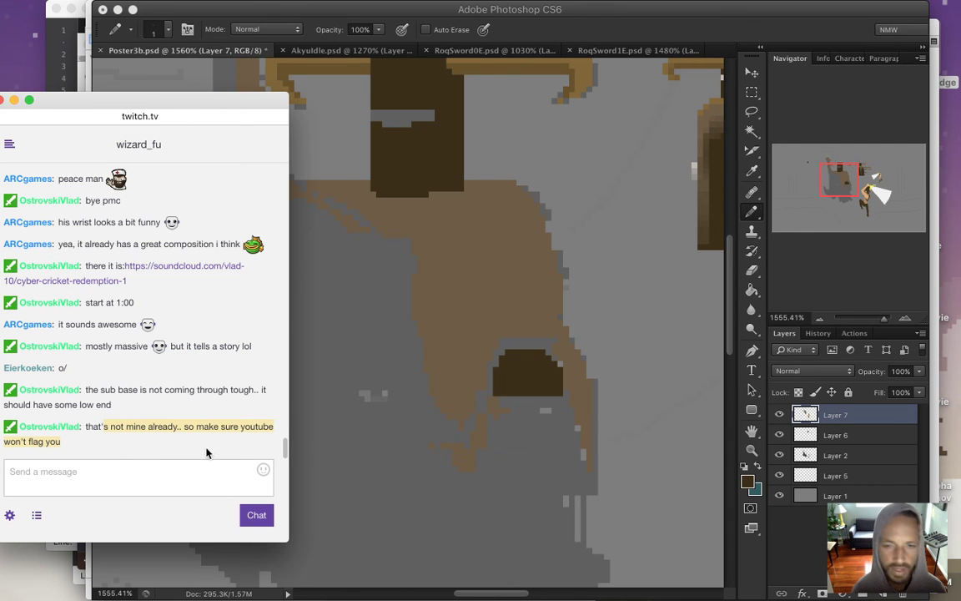
{"action": "left_click", "coordinate": [635, 30]}
{"action": "key", "text": "super+s"}
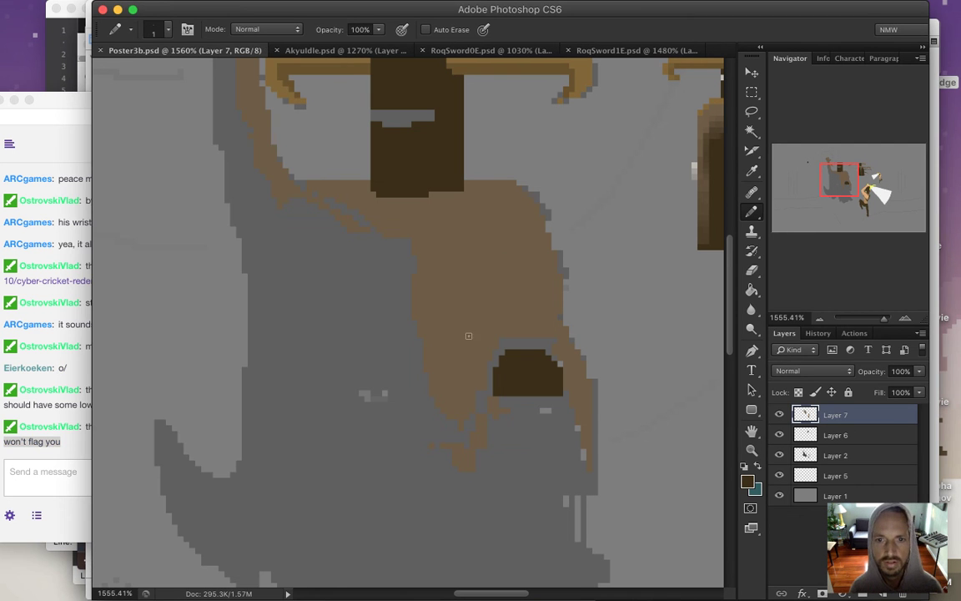
{"action": "scroll", "coordinate": [434, 334], "scroll_direction": "down", "scroll_amount": 5}
{"action": "scroll", "coordinate": [477, 435], "scroll_direction": "up", "scroll_amount": 1}
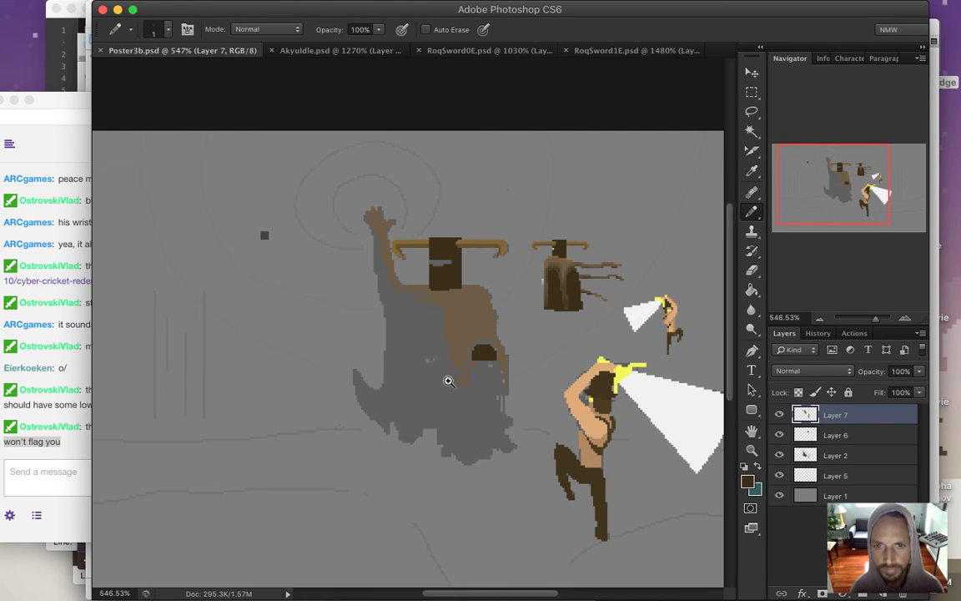
{"action": "left_click", "coordinate": [431, 367]}
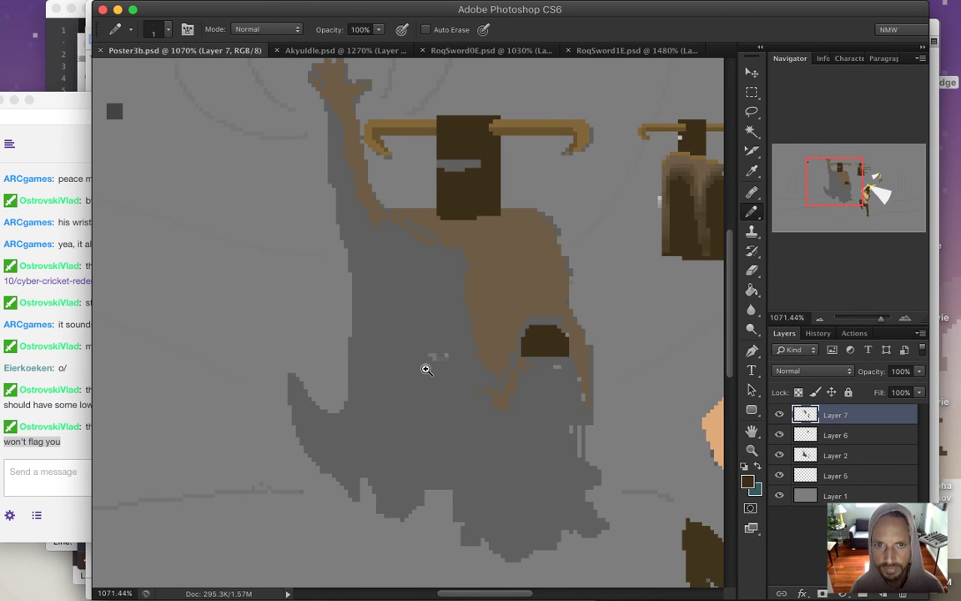
{"action": "left_click", "coordinate": [425, 371], "text": "alt"}
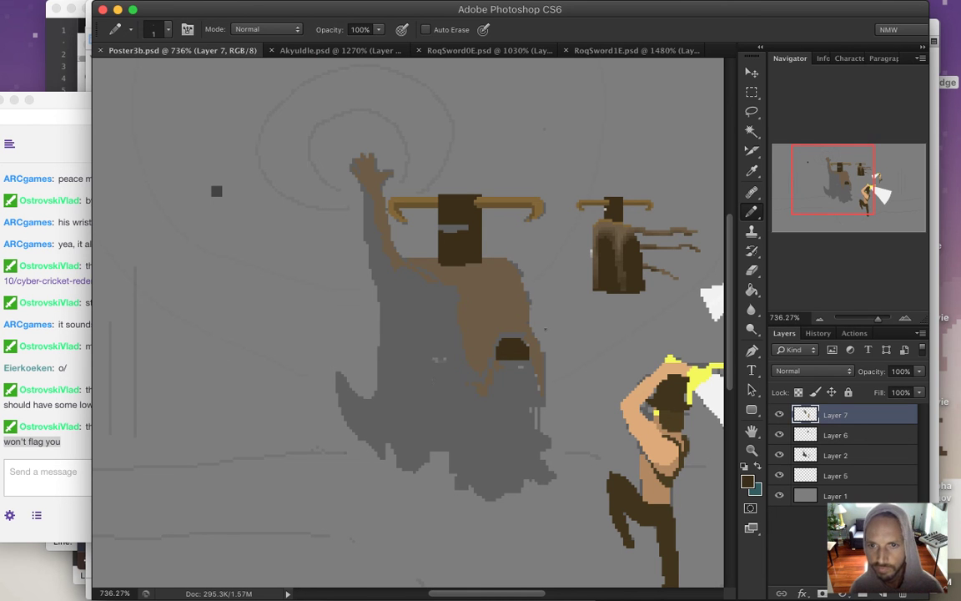
Darken the foreground brown by lowering only its brightness to a near-black brown.
{"action": "key", "text": "i"}
{"action": "left_click", "coordinate": [747, 481]}
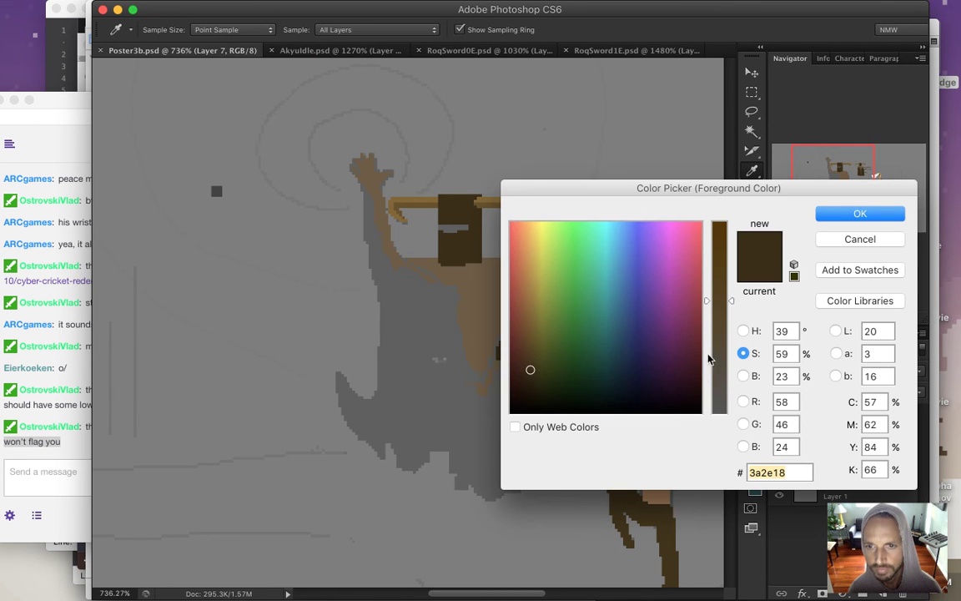
{"action": "left_click", "coordinate": [743, 376]}
{"action": "left_click_drag", "start_coordinate": [720, 369], "coordinate": [720, 388]}
{"action": "left_click", "coordinate": [859, 213]}
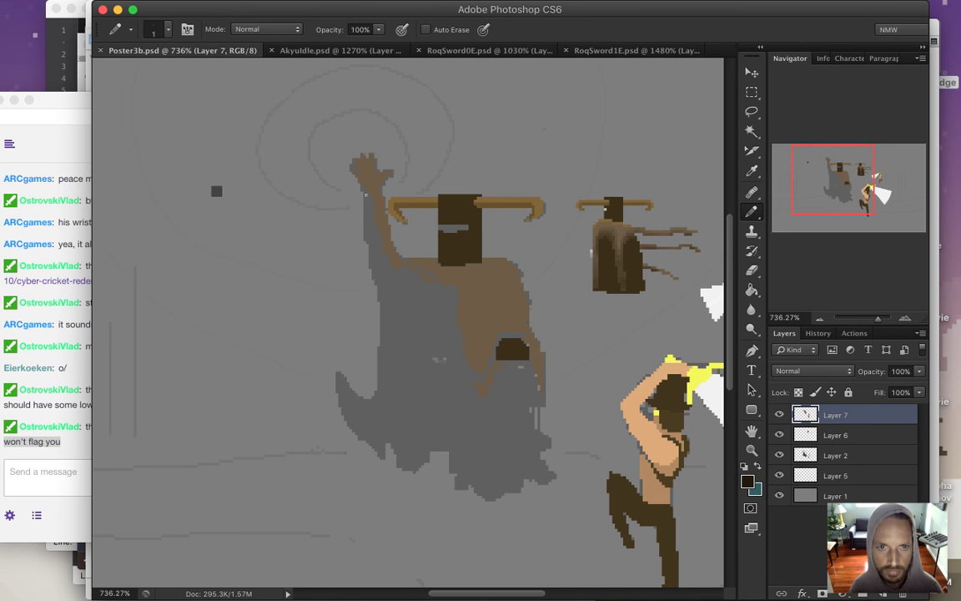
Outline the cloak from beneath the raised hand around its ragged lower hem and fill it with the near-black brown.
{"action": "left_click", "coordinate": [367, 241]}
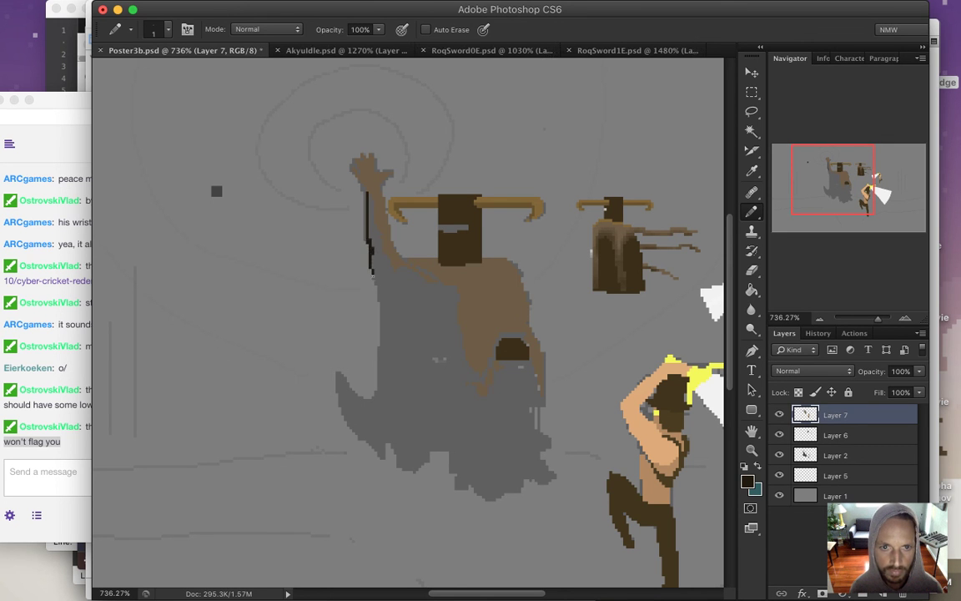
{"action": "left_click_drag", "start_coordinate": [383, 316], "coordinate": [384, 362]}
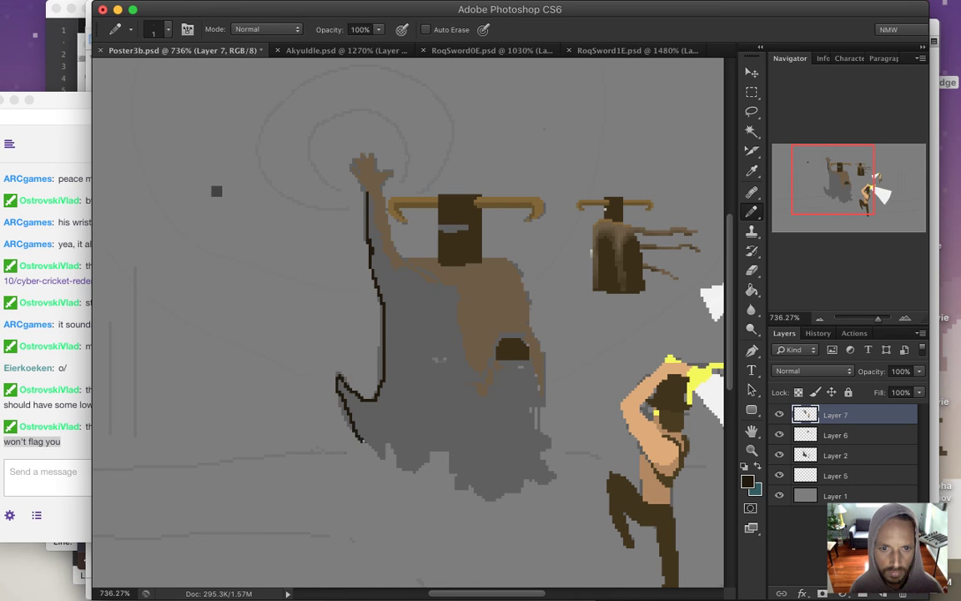
{"action": "left_click_drag", "start_coordinate": [349, 412], "coordinate": [354, 406]}
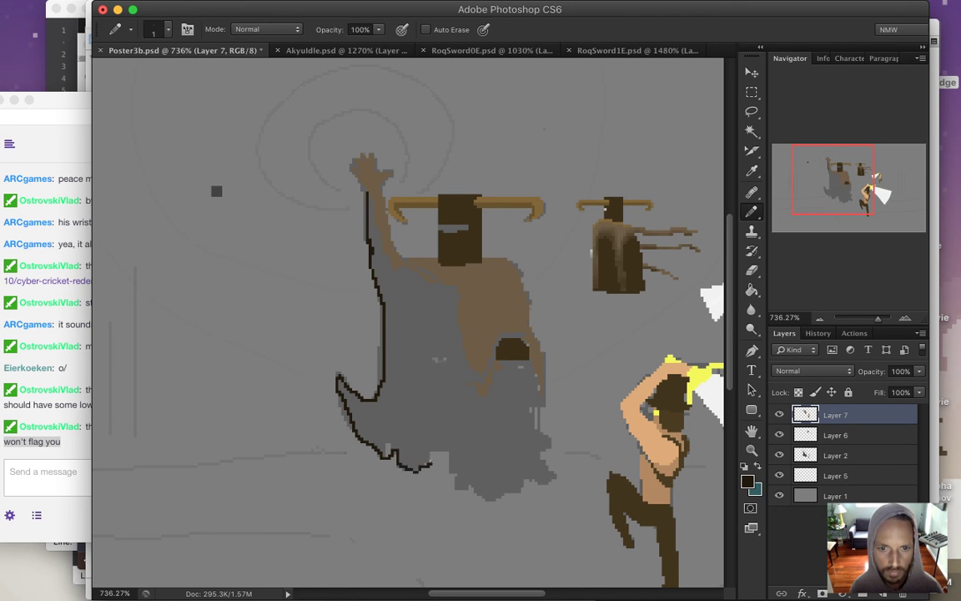
{"action": "left_click_drag", "start_coordinate": [434, 455], "coordinate": [449, 451]}
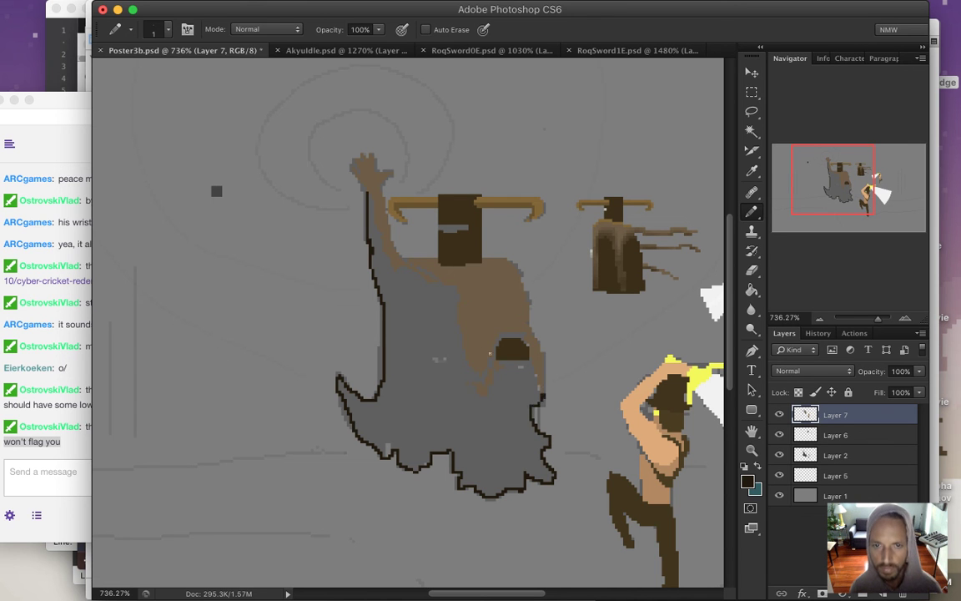
{"action": "key", "text": "g"}
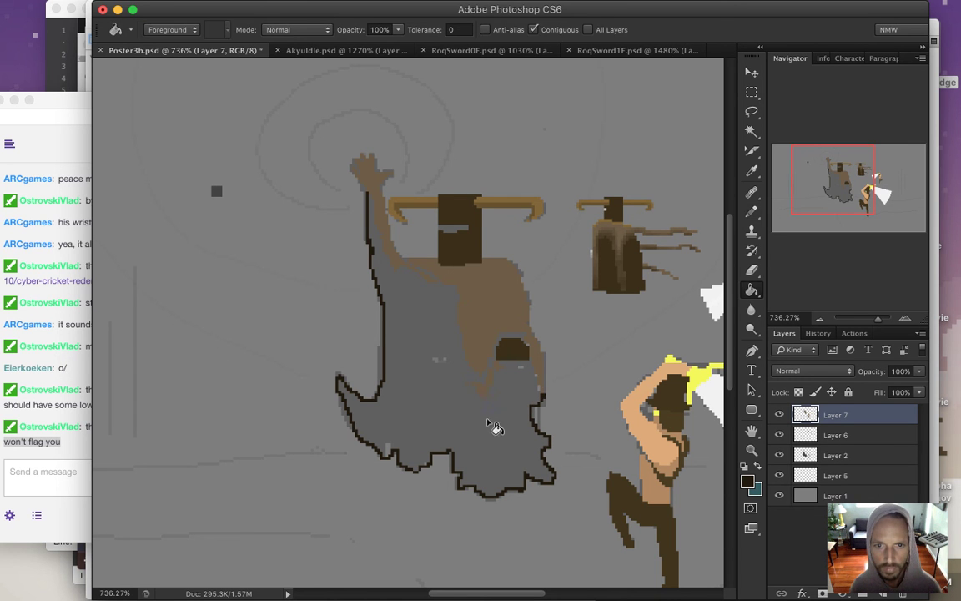
{"action": "left_click", "coordinate": [500, 430]}
Paint the grey gap along the side and top of the arched opening with the near-black brown.
{"action": "key", "text": "b"}
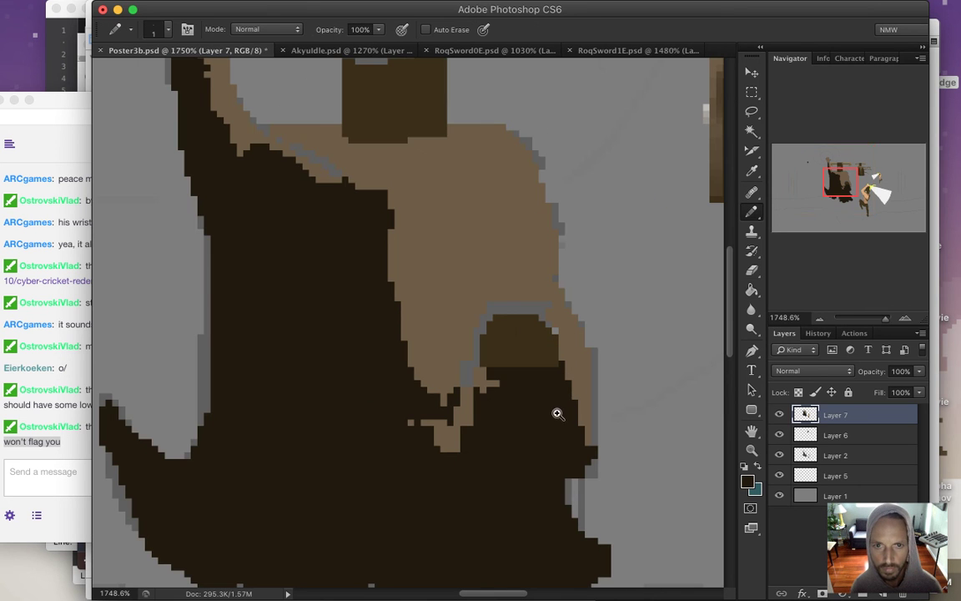
{"action": "left_click", "coordinate": [506, 355], "text": "super"}
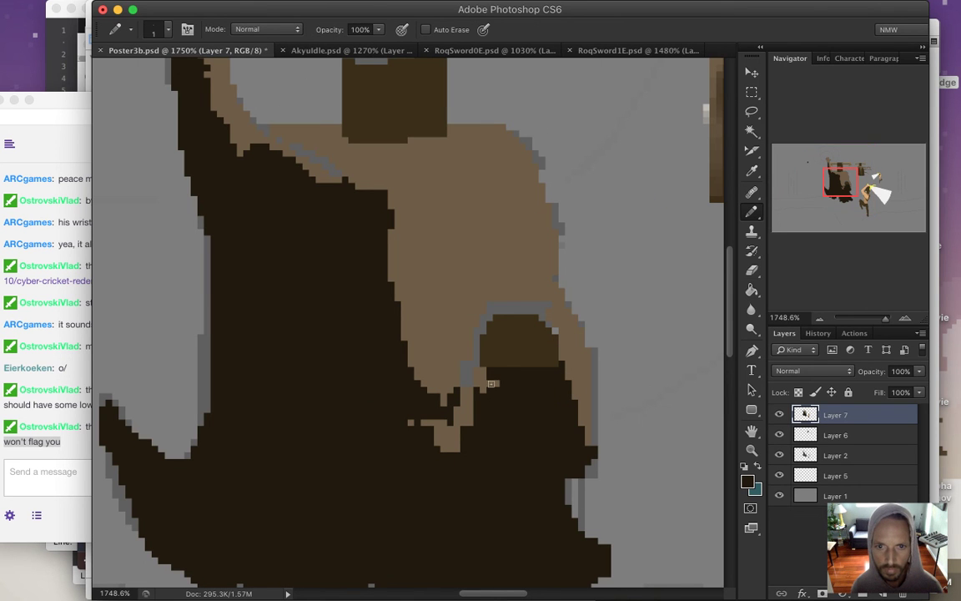
{"action": "left_click", "coordinate": [466, 373]}
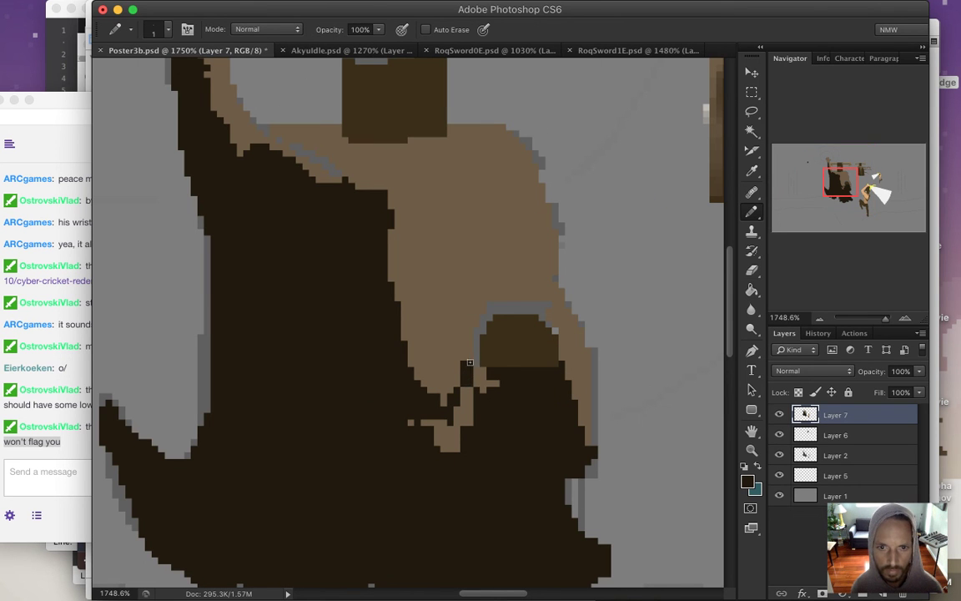
{"action": "left_click_drag", "start_coordinate": [549, 305], "coordinate": [483, 364]}
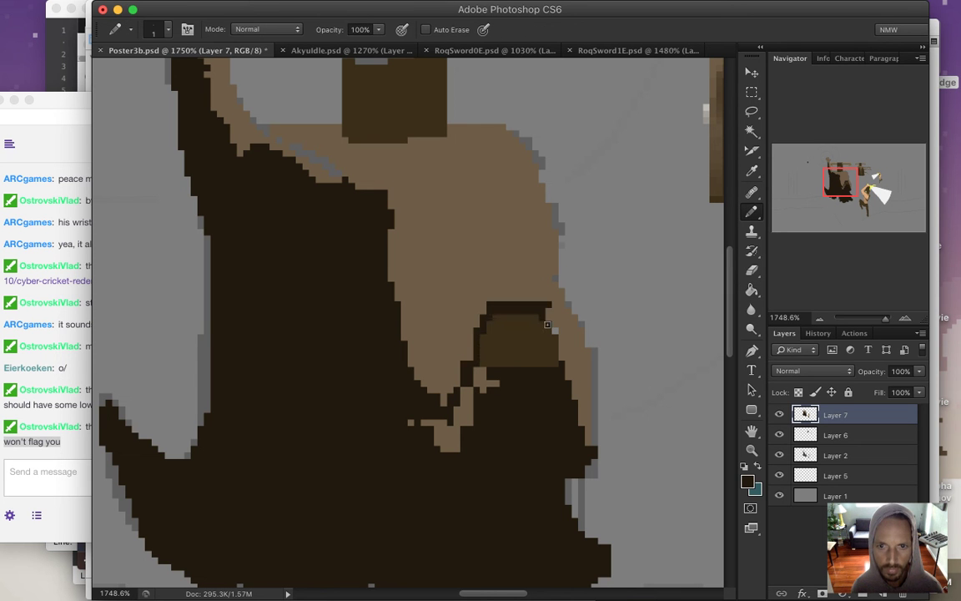
Cover the grey diagonal fold line below the raised arm's shoulder with the near-black brown.
{"action": "left_click_drag", "start_coordinate": [318, 172], "coordinate": [358, 272]}
{"action": "key", "text": "g"}
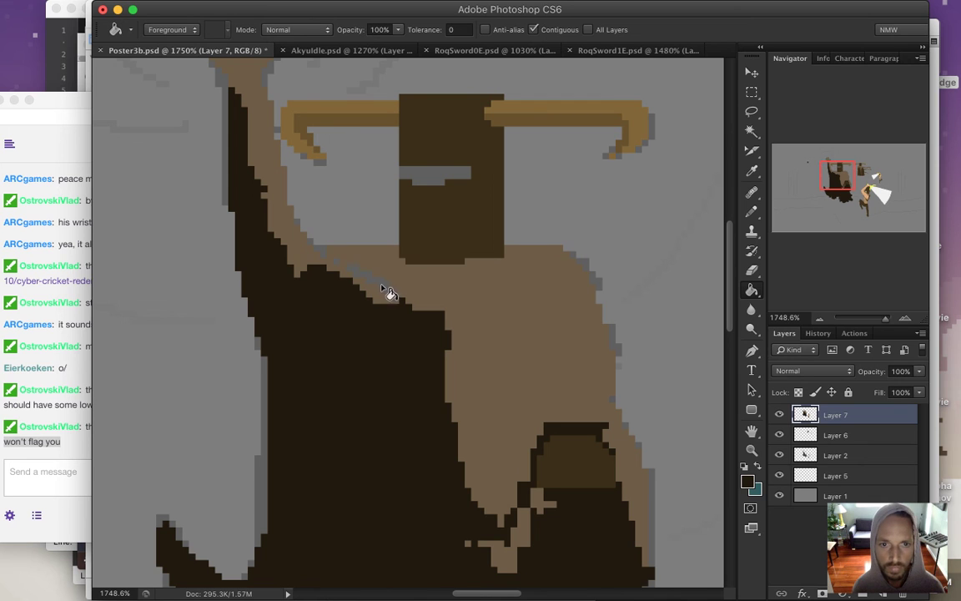
{"action": "key", "text": "b"}
{"action": "left_click_drag", "start_coordinate": [399, 300], "coordinate": [344, 268]}
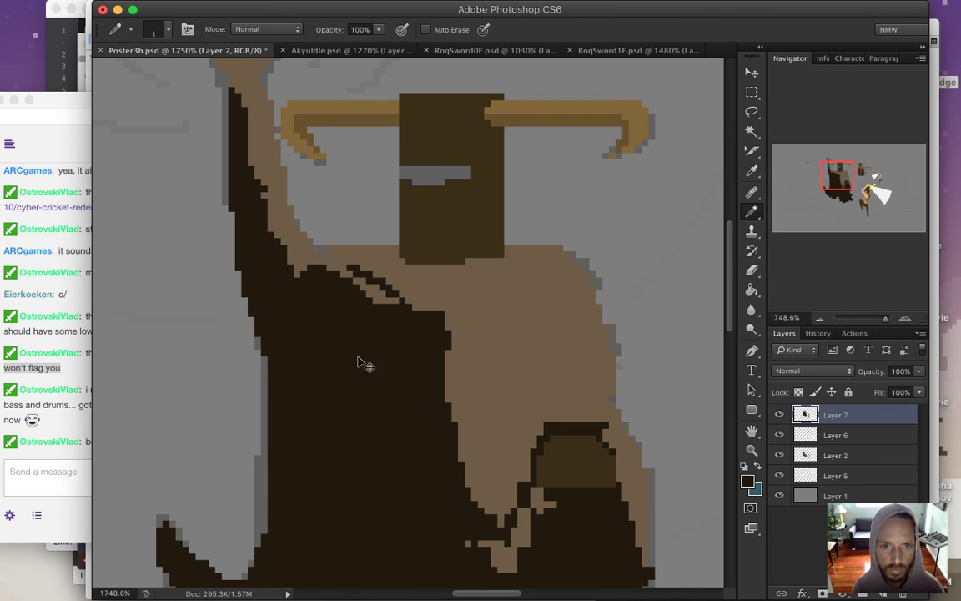
Save Poster3b.psd and sample the near-white of the large light cone as the foreground colour.
{"action": "scroll", "coordinate": [388, 262], "scroll_direction": "down", "scroll_amount": 5}
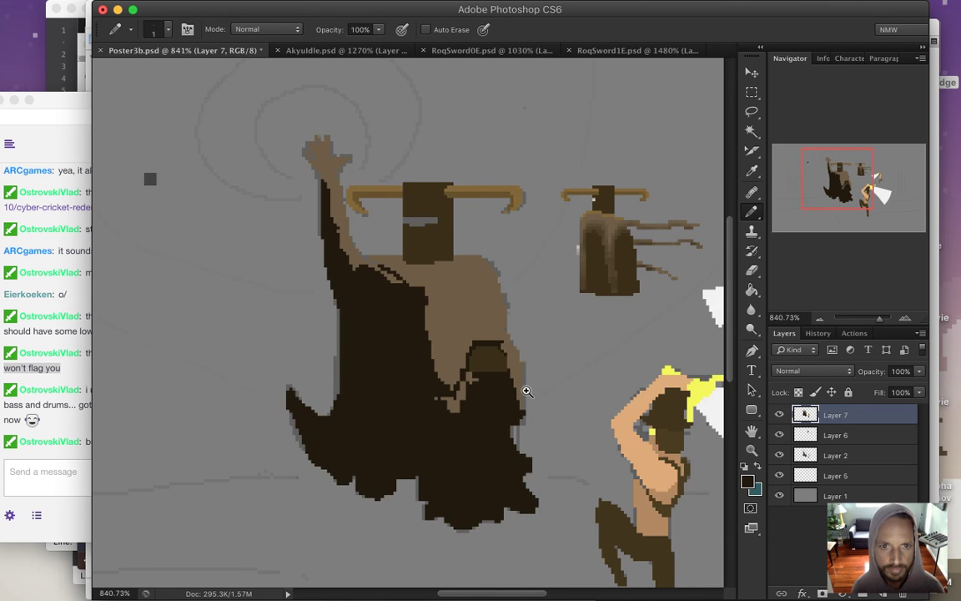
{"action": "left_click_drag", "start_coordinate": [472, 399], "coordinate": [471, 386]}
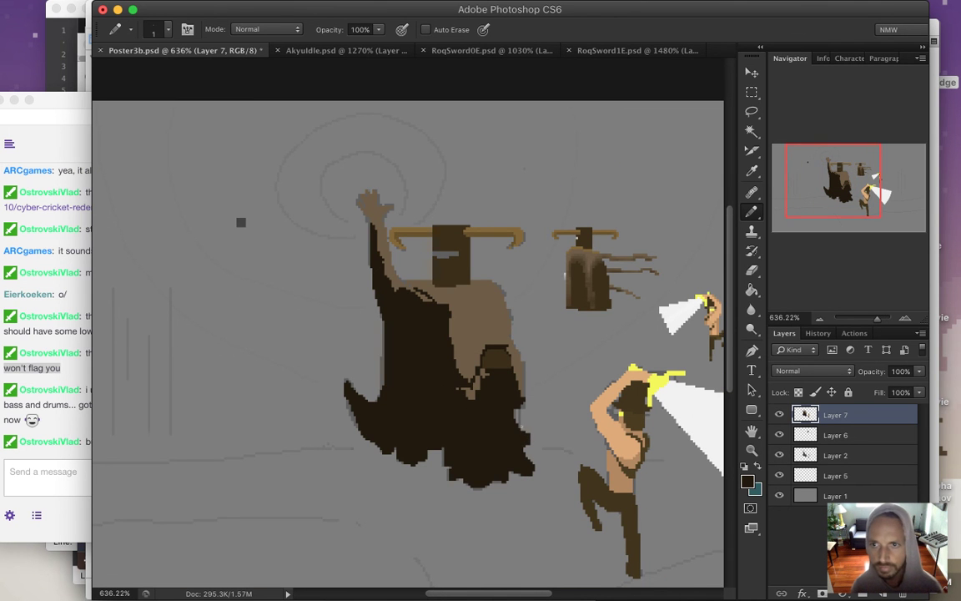
{"action": "key", "text": "super+s"}
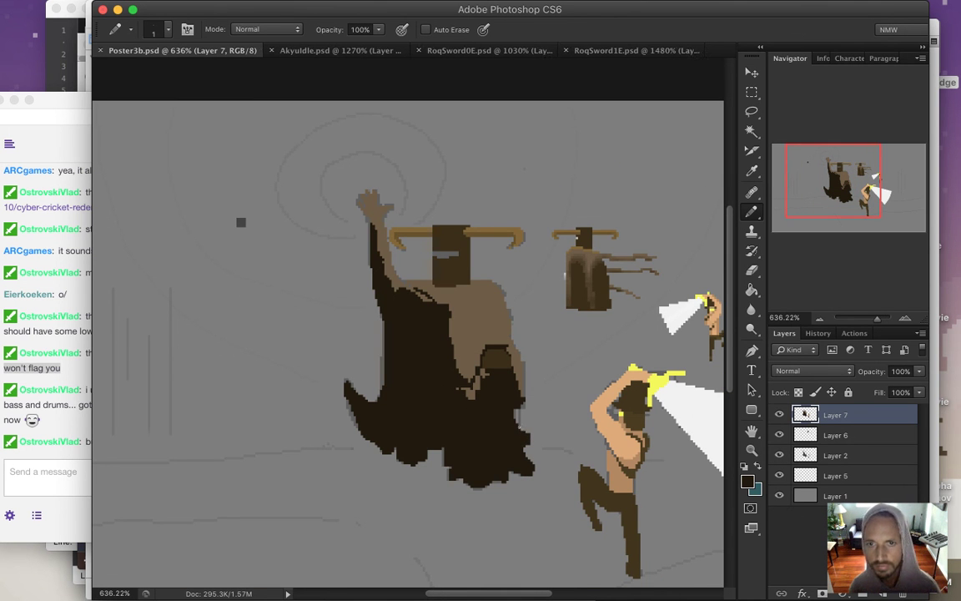
{"action": "scroll", "coordinate": [477, 369], "scroll_direction": "down", "scroll_amount": 2}
{"action": "left_click", "coordinate": [537, 338], "text": "alt"}
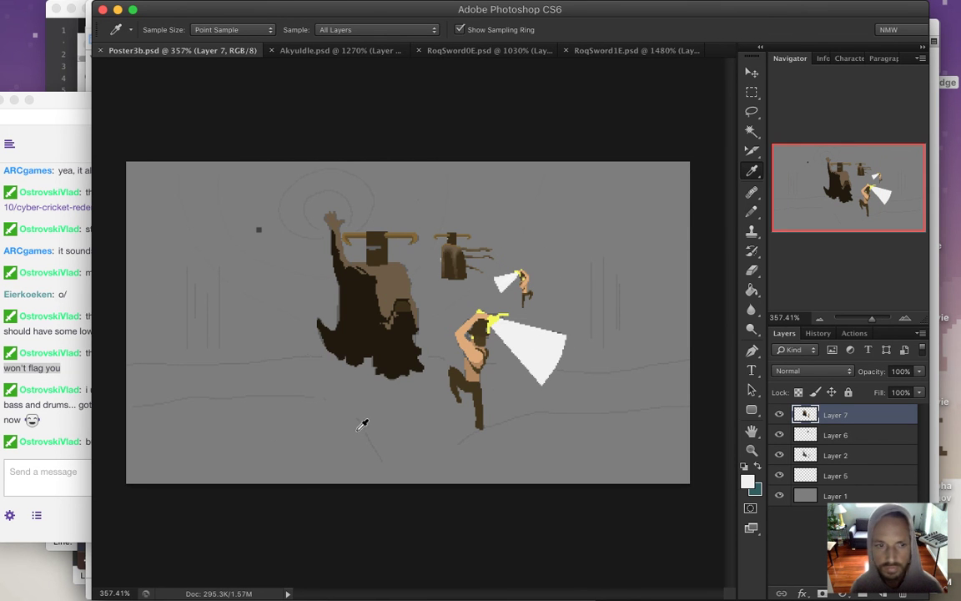
Read the newest Twitch chat messages about playing instruments and return to Photoshop.
{"action": "left_click", "coordinate": [73, 422]}
{"action": "left_click_drag", "start_coordinate": [121, 405], "coordinate": [109, 394]}
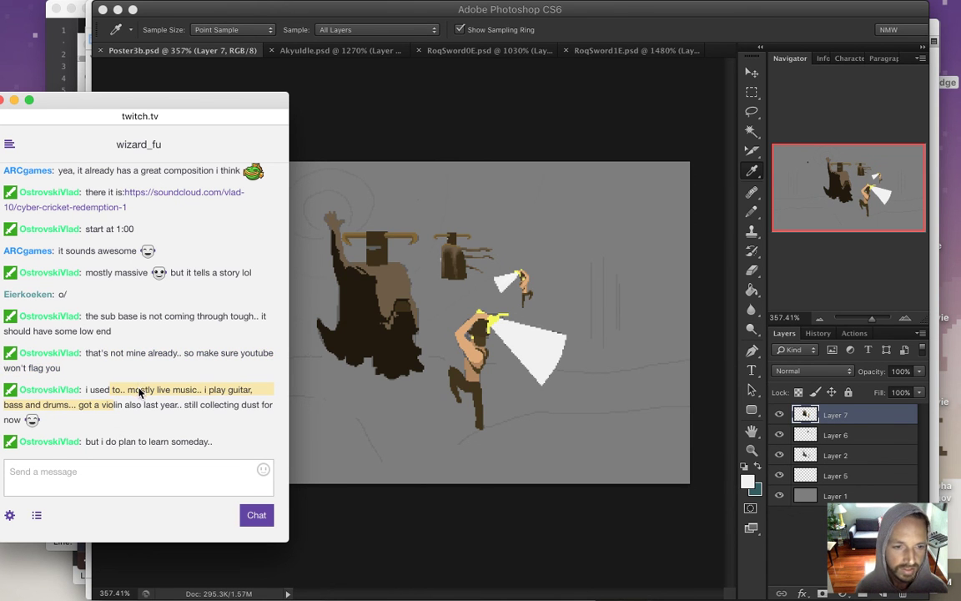
{"action": "left_click", "coordinate": [147, 404]}
{"action": "left_click_drag", "start_coordinate": [93, 405], "coordinate": [131, 405]}
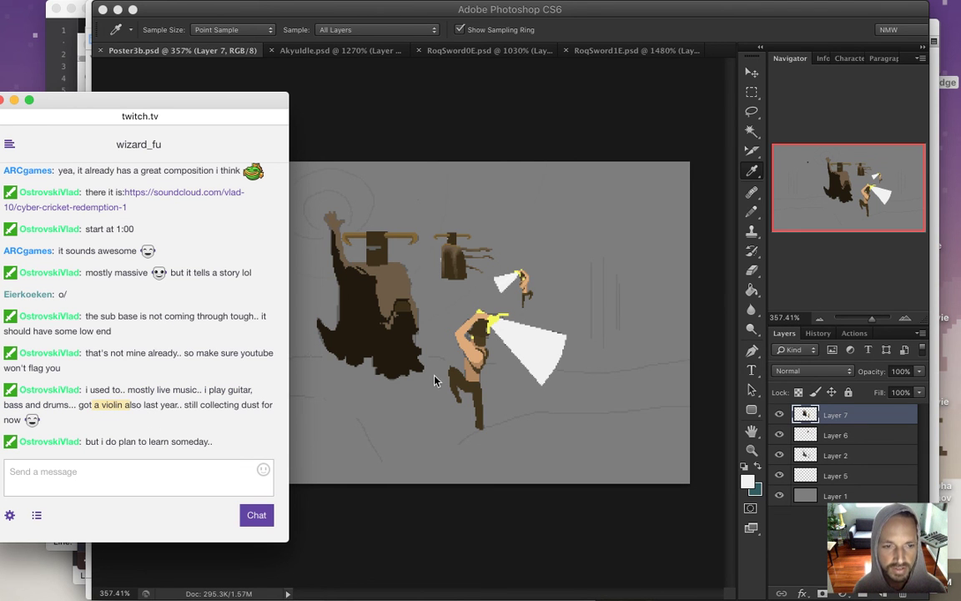
{"action": "left_click_drag", "start_coordinate": [192, 389], "coordinate": [238, 400]}
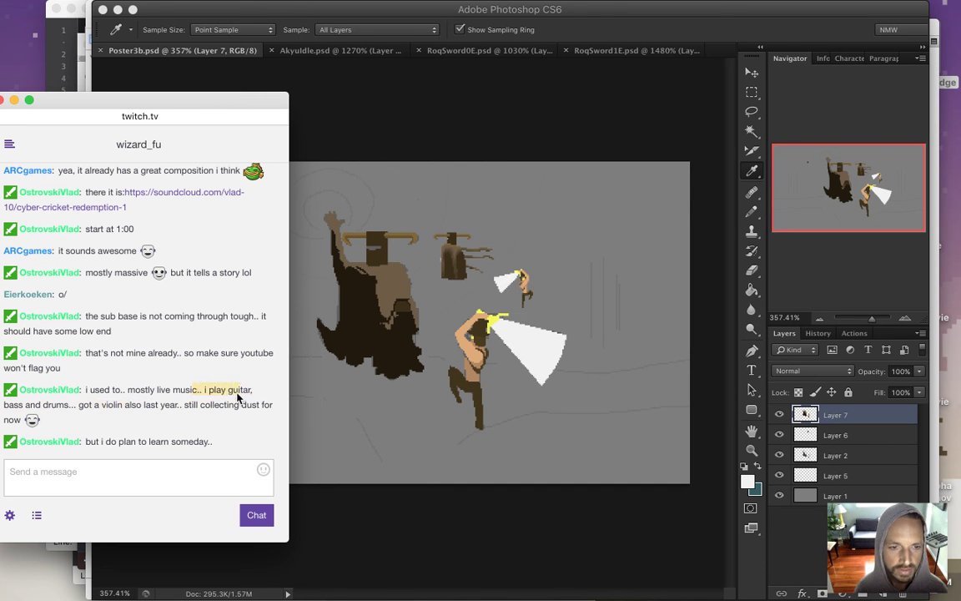
{"action": "left_click", "coordinate": [423, 490]}
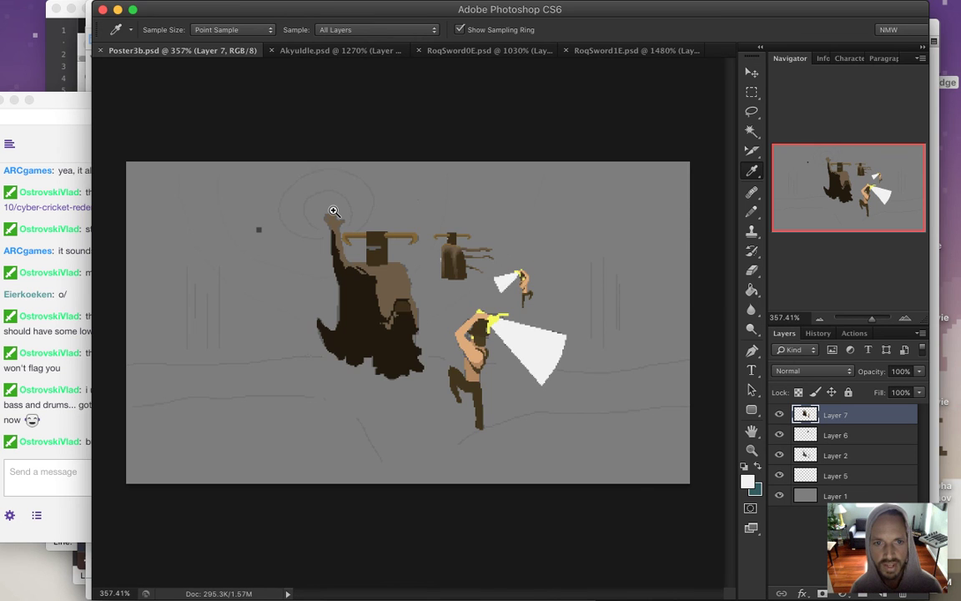
Add a new layer above Layer 7, try a freehand near-white arc beside the raised hand and undo it.
{"action": "left_click_drag", "start_coordinate": [333, 211], "coordinate": [343, 223]}
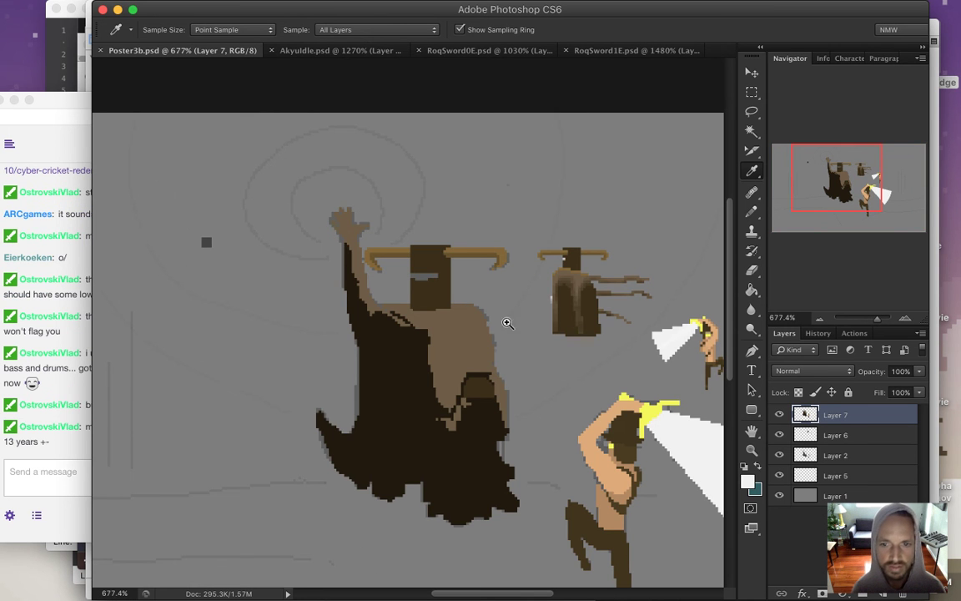
{"action": "left_click", "coordinate": [686, 443]}
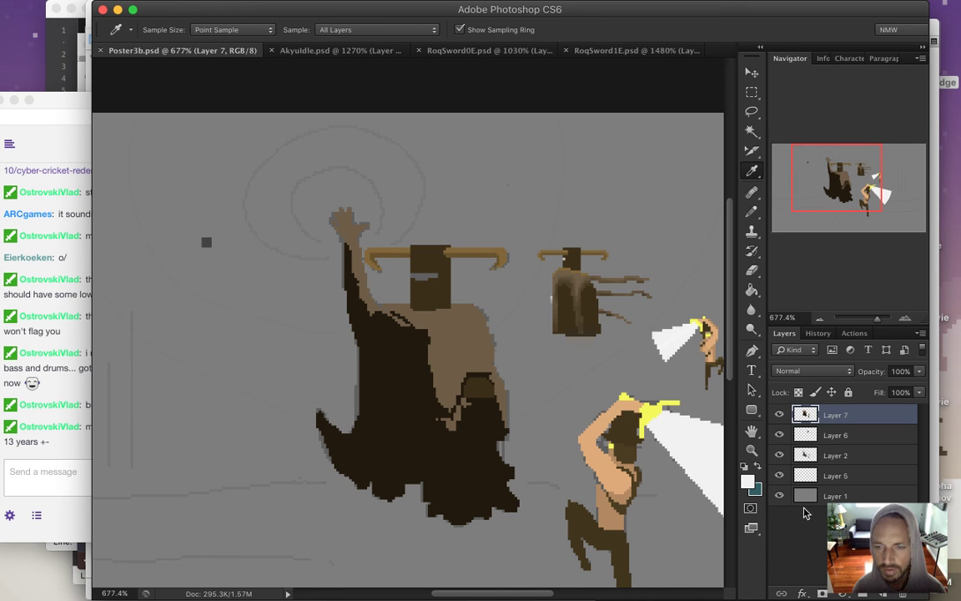
{"action": "left_click", "coordinate": [883, 594]}
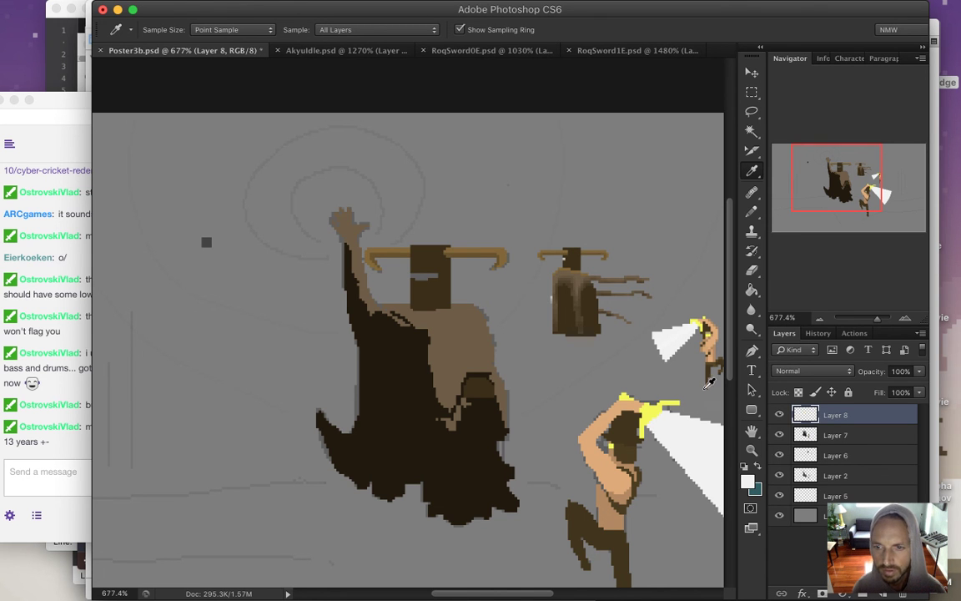
{"action": "key", "text": "b"}
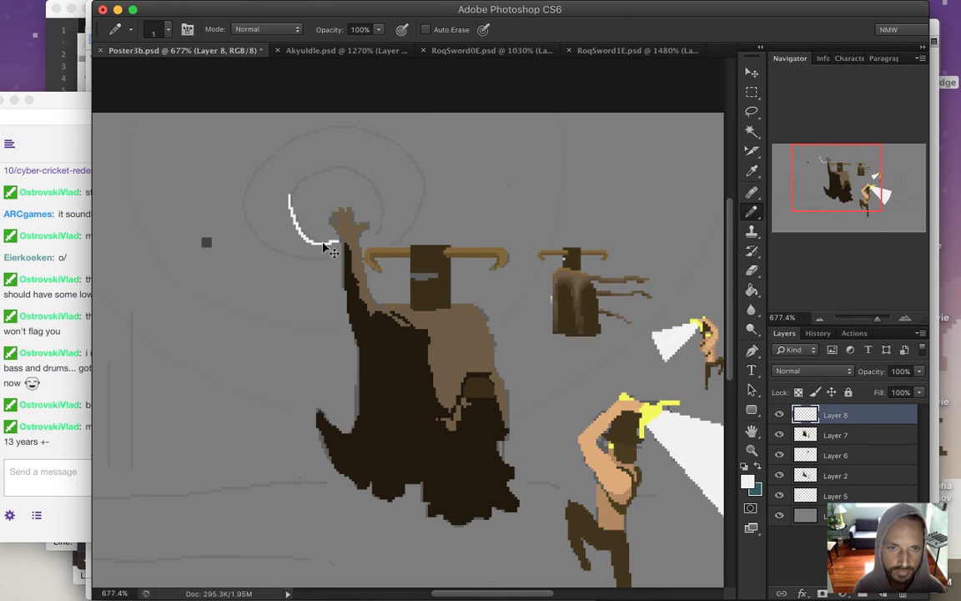
{"action": "key", "text": "super+z"}
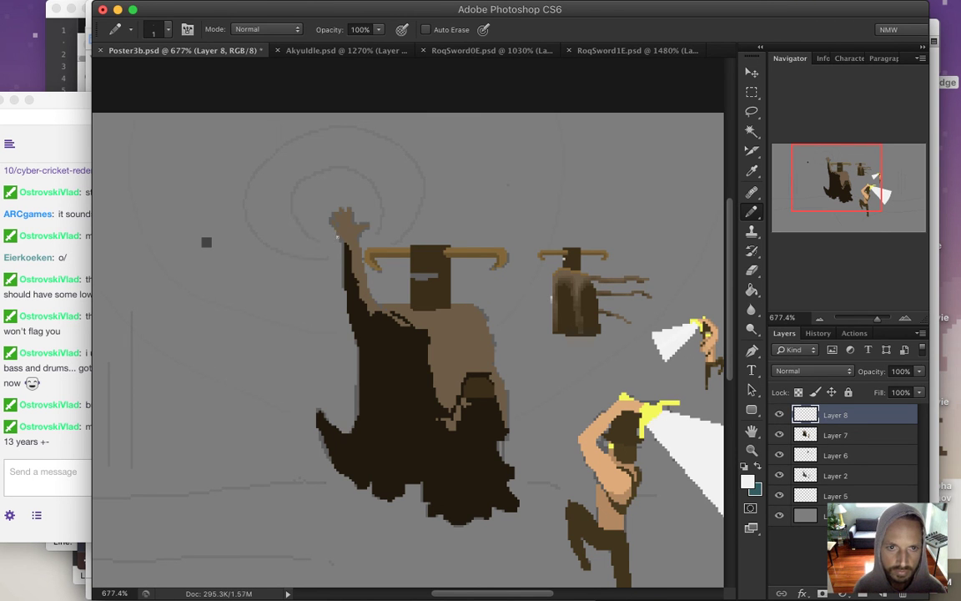
Stamp a near-white disc over the raised hand using a round pencil tip of 35 px.
{"action": "key", "text": "bracketright"}
{"action": "key", "text": "bracketright"}
{"action": "key", "text": "bracketright"}
{"action": "key", "text": "bracketright"}
{"action": "key", "text": "bracketright"}
{"action": "key", "text": "bracketright"}
{"action": "left_click", "coordinate": [169, 29]}
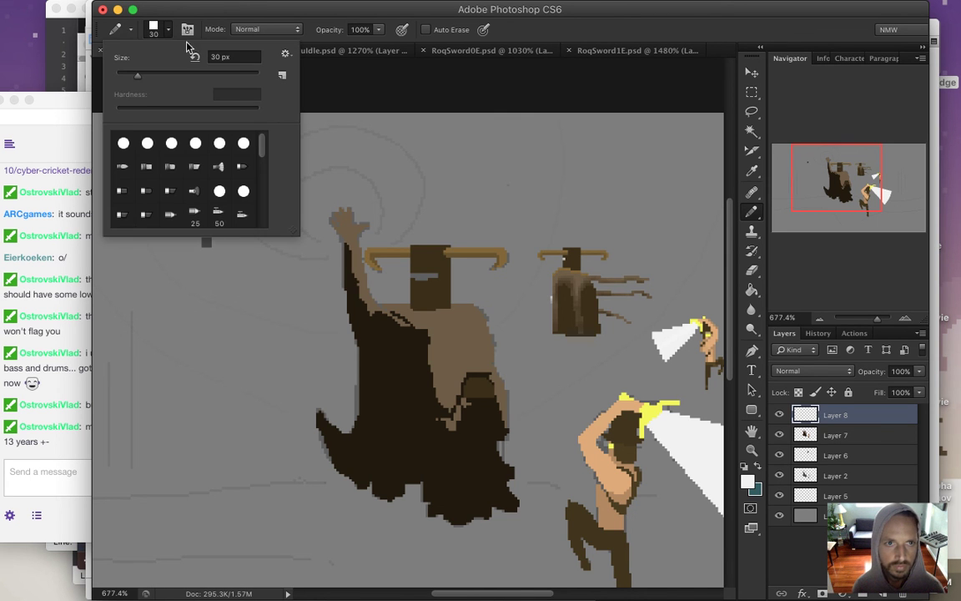
{"action": "left_click", "coordinate": [122, 143]}
{"action": "left_click", "coordinate": [440, 92]}
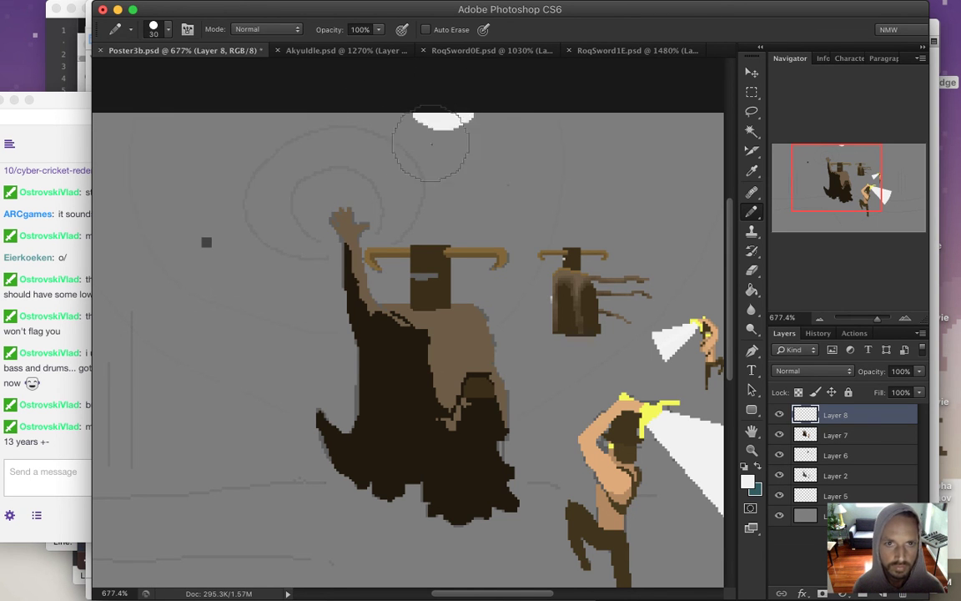
{"action": "key", "text": "super+z"}
{"action": "key", "text": "bracketright"}
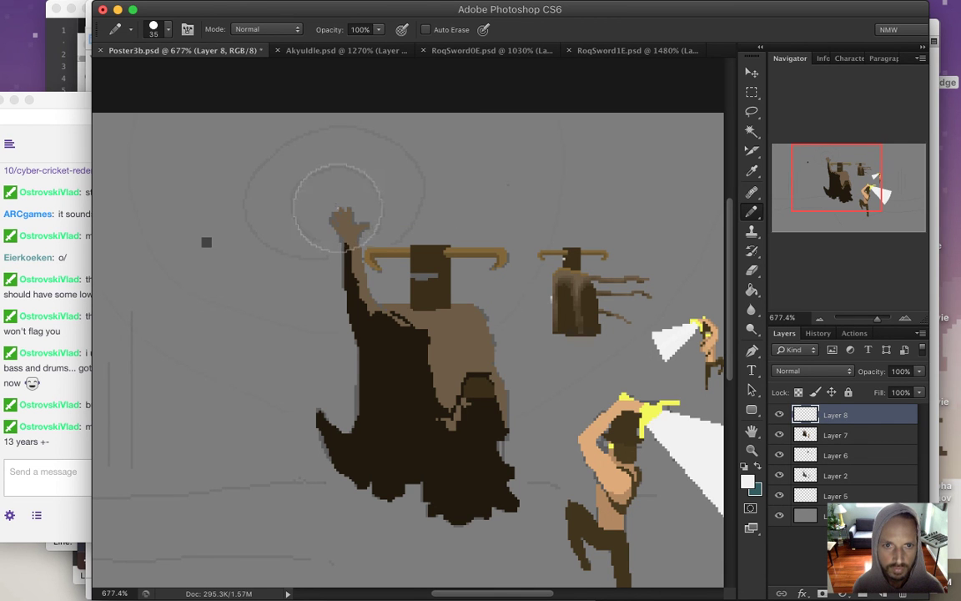
{"action": "left_click", "coordinate": [342, 209]}
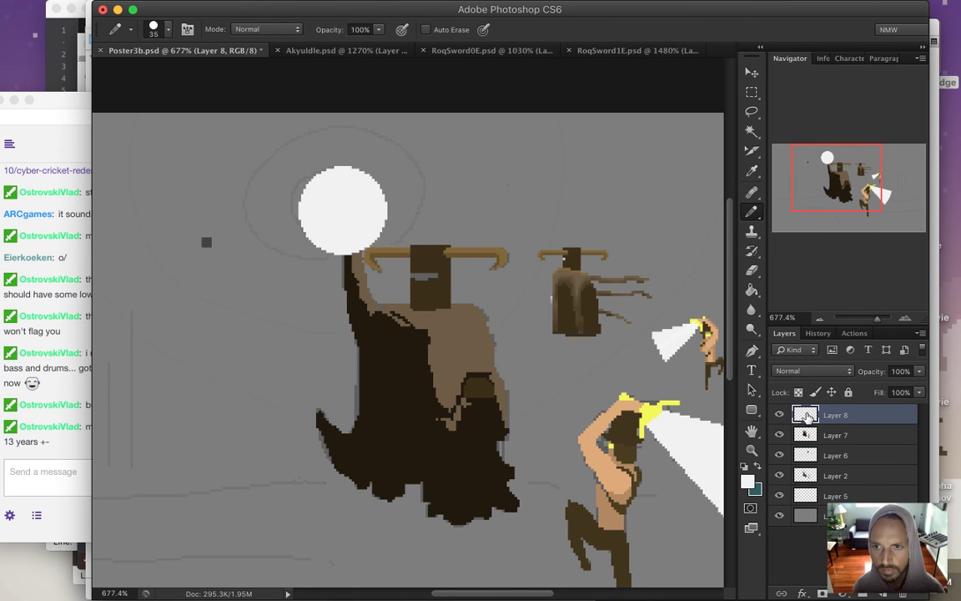
Move the disc's layer directly beneath Layer 7 so it sits behind the hand, and save Poster3b.psd.
{"action": "left_click_drag", "start_coordinate": [806, 417], "coordinate": [815, 451]}
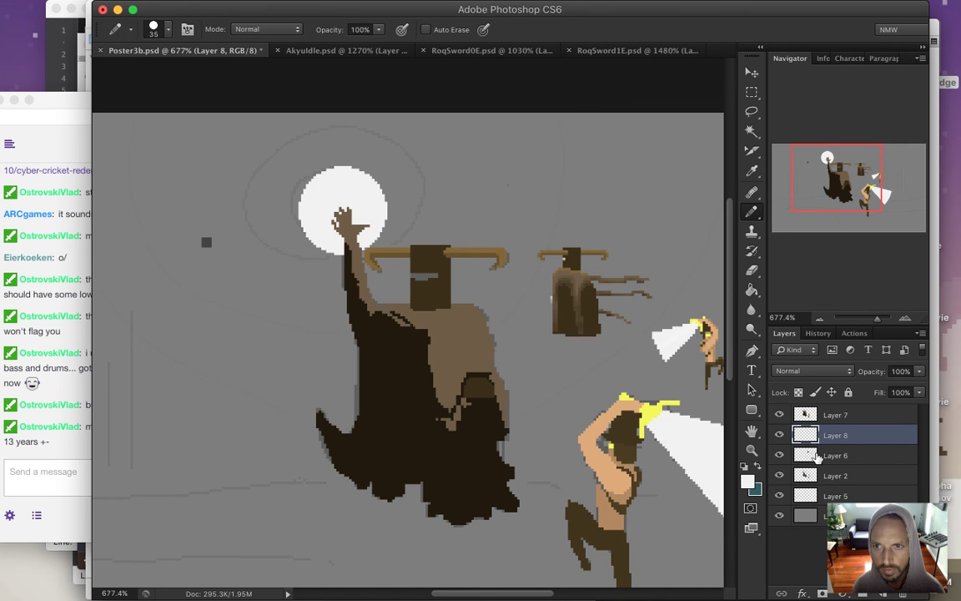
{"action": "scroll", "coordinate": [494, 322], "scroll_direction": "down", "scroll_amount": 3}
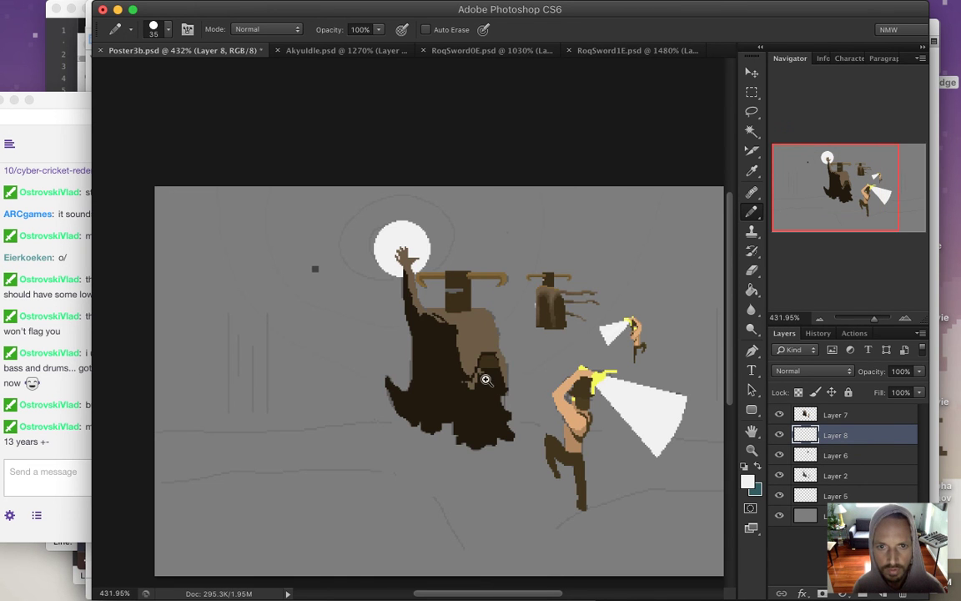
{"action": "left_click_drag", "start_coordinate": [503, 336], "coordinate": [471, 337]}
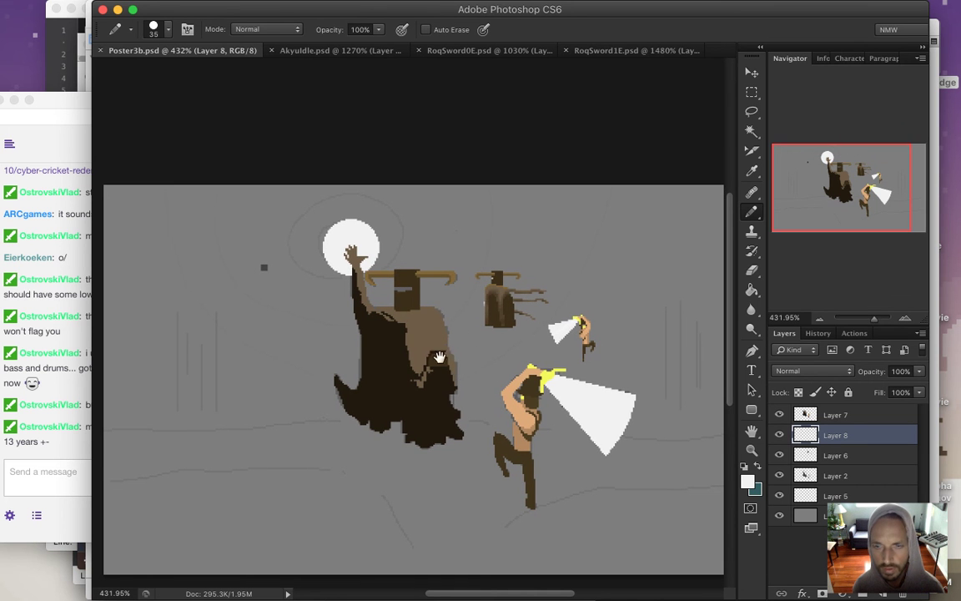
{"action": "scroll", "coordinate": [400, 288], "scroll_direction": "up", "scroll_amount": 7}
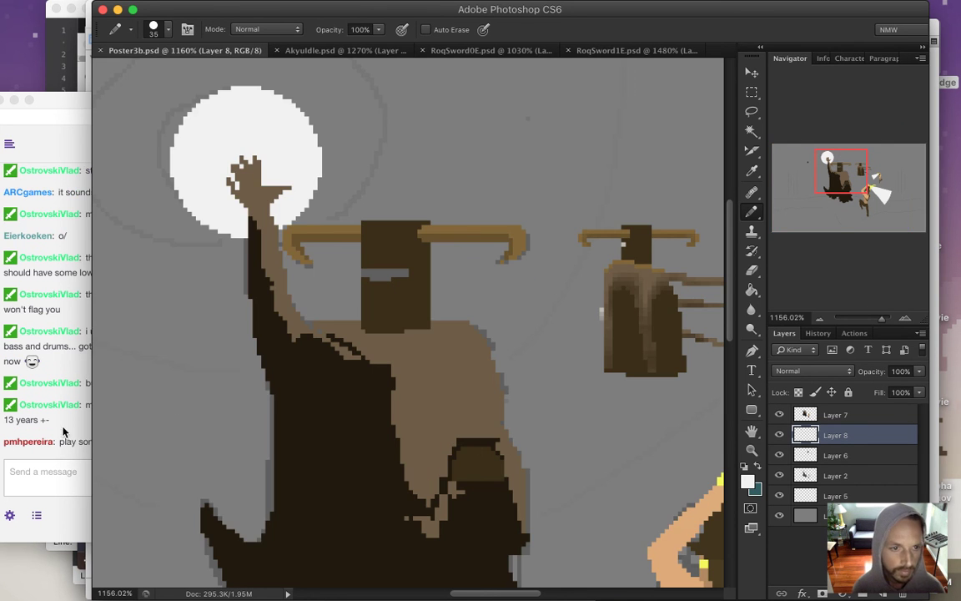
Read the newest Twitch chat messages about playing guitar and requesting tunes, and return to Photoshop.
{"action": "left_click", "coordinate": [60, 434]}
{"action": "left_click_drag", "start_coordinate": [105, 410], "coordinate": [133, 420]}
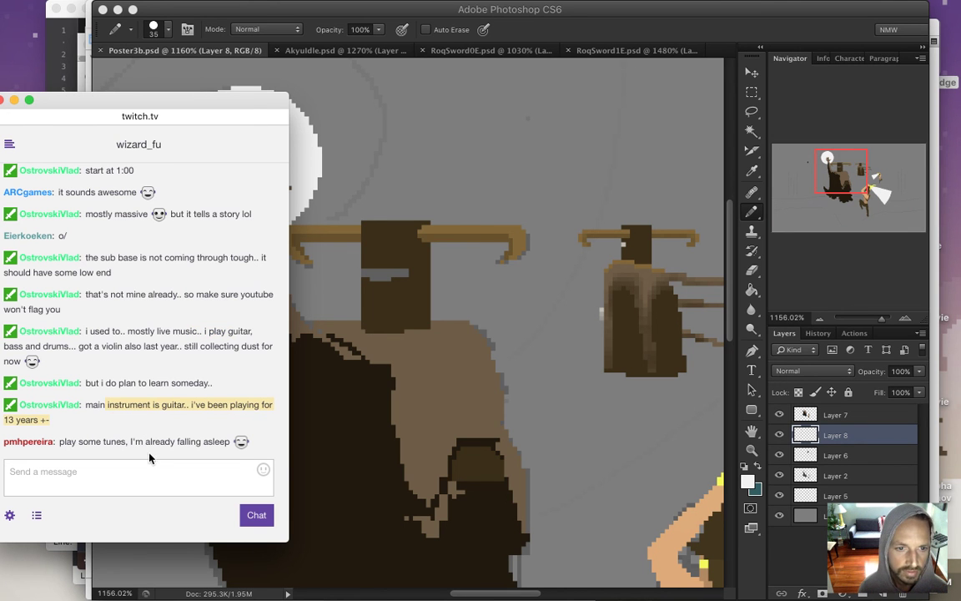
{"action": "left_click", "coordinate": [94, 443]}
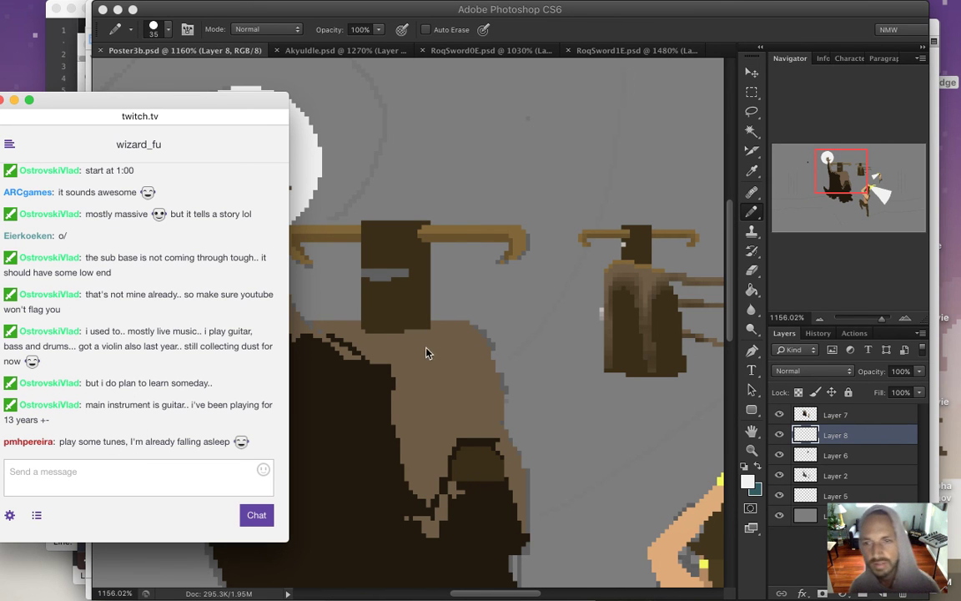
{"action": "left_click", "coordinate": [547, 77]}
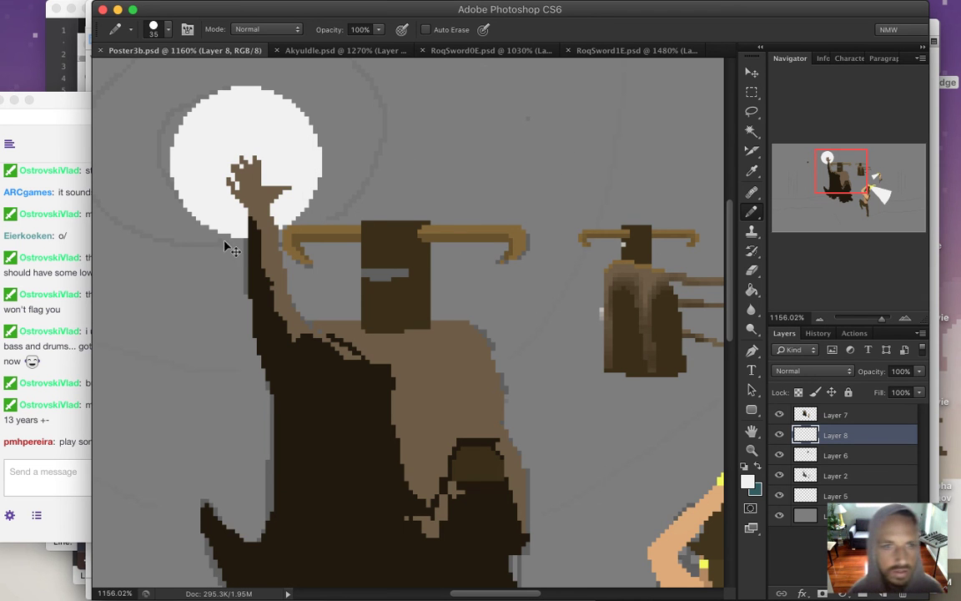
On Layer 7, close the open edge of the large horned figure's eye slit and fill the slit with the cloak's darkest brown.
{"action": "scroll", "coordinate": [264, 262], "scroll_direction": "down", "scroll_amount": 2}
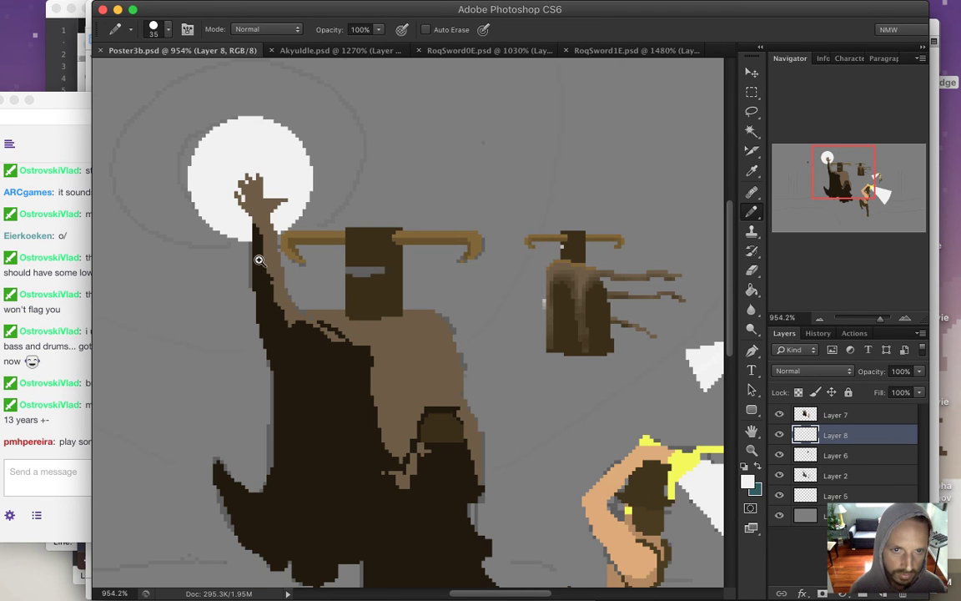
{"action": "scroll", "coordinate": [263, 261], "scroll_direction": "down", "scroll_amount": 1}
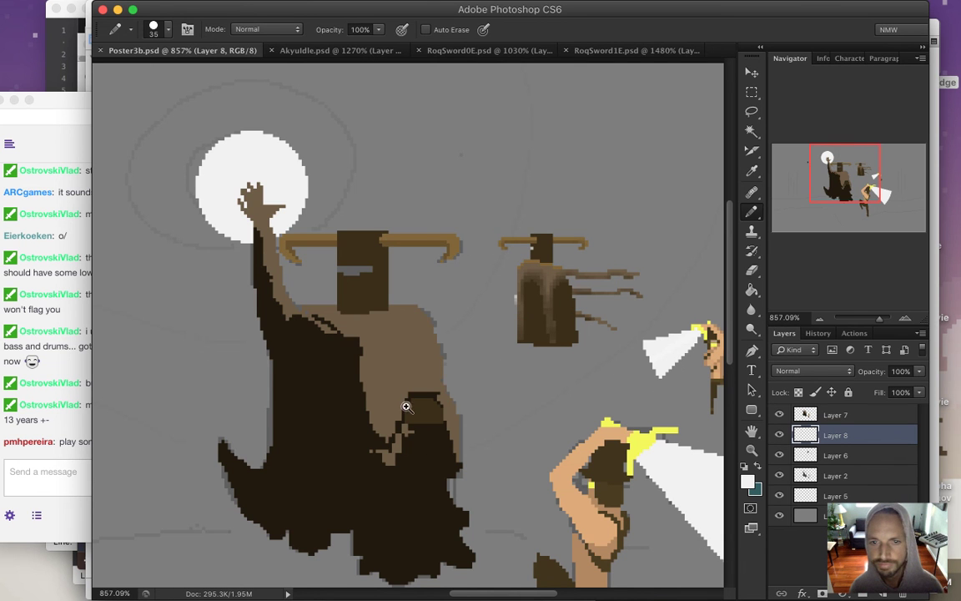
{"action": "left_click", "coordinate": [371, 322]}
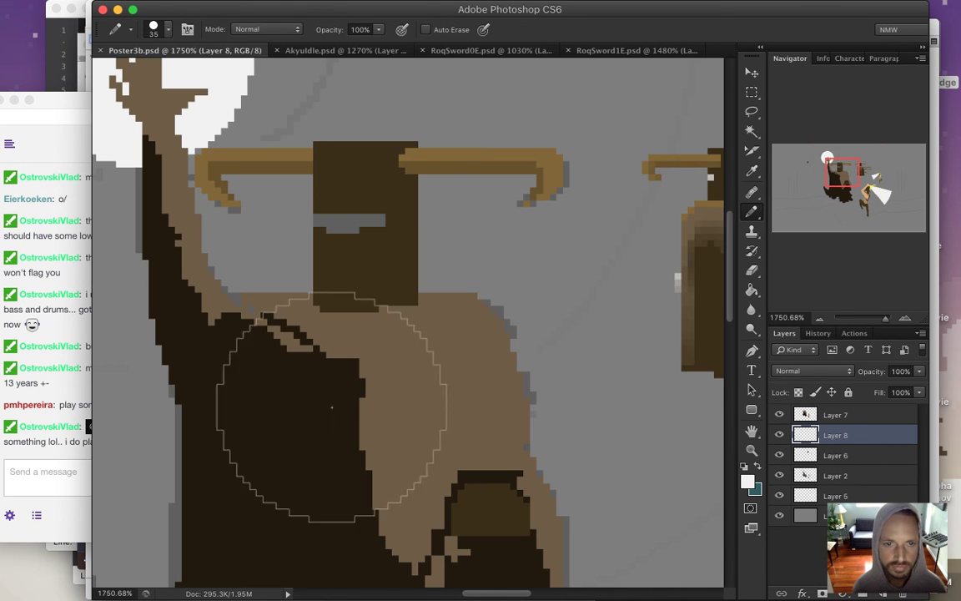
{"action": "key", "text": "i"}
{"action": "left_click", "coordinate": [788, 411]}
{"action": "left_click", "coordinate": [328, 376]}
{"action": "key", "text": "b"}
{"action": "key", "text": "bracketleft"}
{"action": "key", "text": "bracketleft"}
{"action": "key", "text": "bracketleft"}
{"action": "key", "text": "bracketleft"}
{"action": "key", "text": "bracketleft"}
{"action": "key", "text": "bracketleft"}
{"action": "key", "text": "bracketleft"}
{"action": "key", "text": "bracketleft"}
{"action": "key", "text": "bracketleft"}
{"action": "key", "text": "bracketleft"}
{"action": "key", "text": "bracketleft"}
{"action": "left_click", "coordinate": [317, 216]}
{"action": "key", "text": "g"}
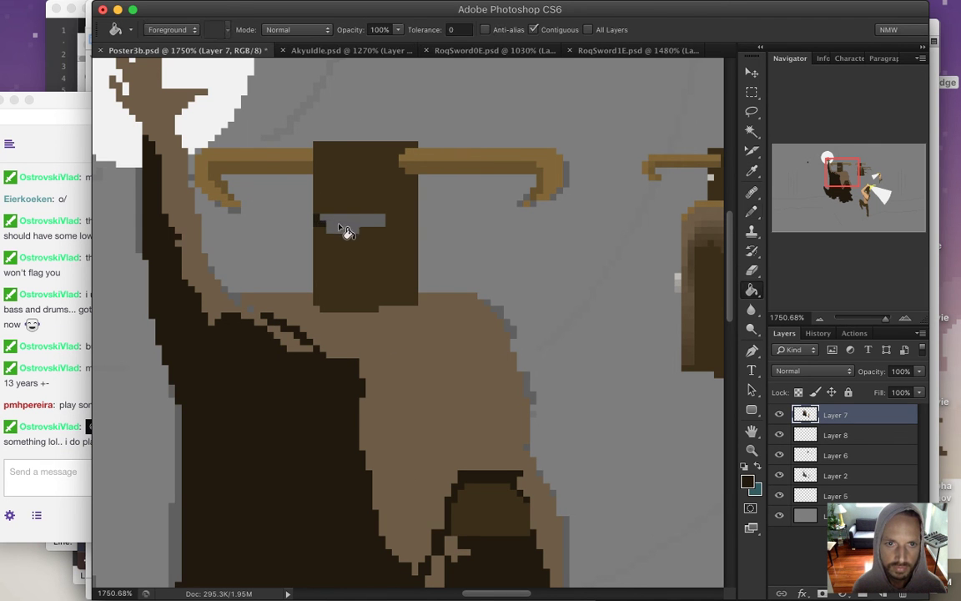
{"action": "left_click", "coordinate": [342, 224]}
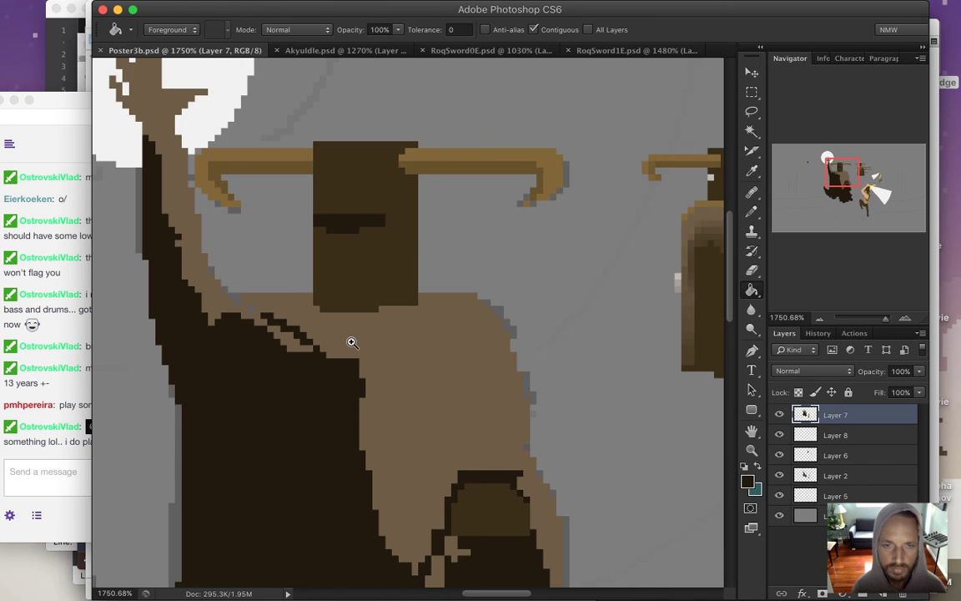
Fill the arched brown patch on the large figure's cloak with the pale grey sampled from the small horned figure's edge.
{"action": "scroll", "coordinate": [350, 339], "scroll_direction": "down", "scroll_amount": 5}
{"action": "scroll", "coordinate": [324, 371], "scroll_direction": "down", "scroll_amount": 3}
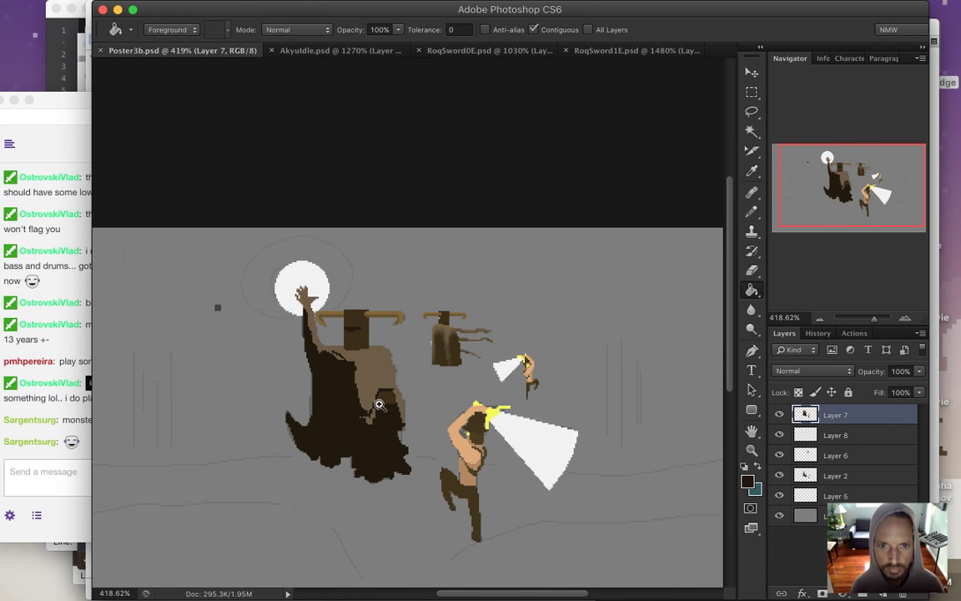
{"action": "scroll", "coordinate": [384, 393], "scroll_direction": "up", "scroll_amount": 3}
{"action": "scroll", "coordinate": [425, 406], "scroll_direction": "up", "scroll_amount": 1}
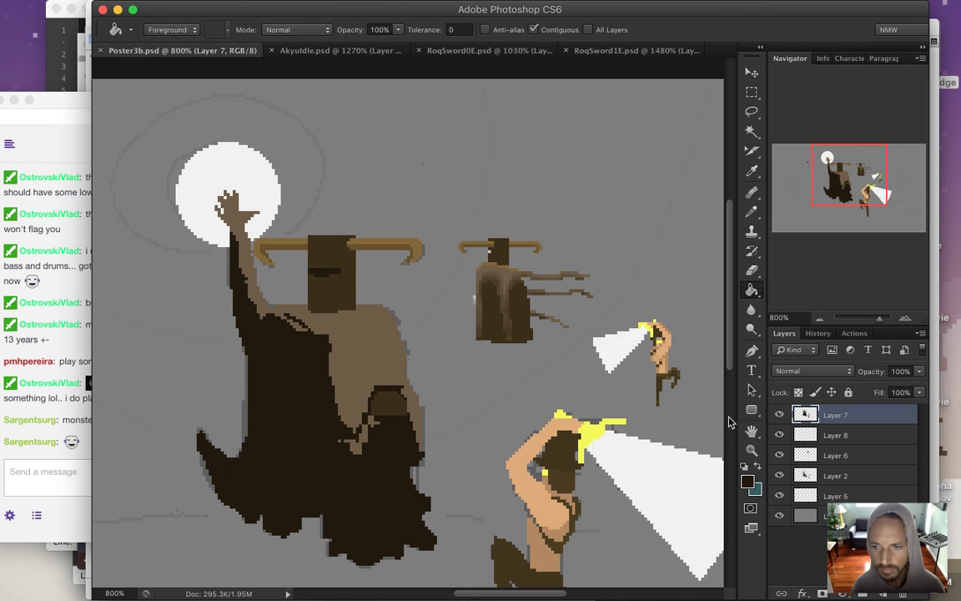
{"action": "key", "text": "i"}
{"action": "scroll", "coordinate": [482, 314], "scroll_direction": "up", "scroll_amount": 2}
{"action": "left_click_drag", "start_coordinate": [471, 288], "coordinate": [473, 281]}
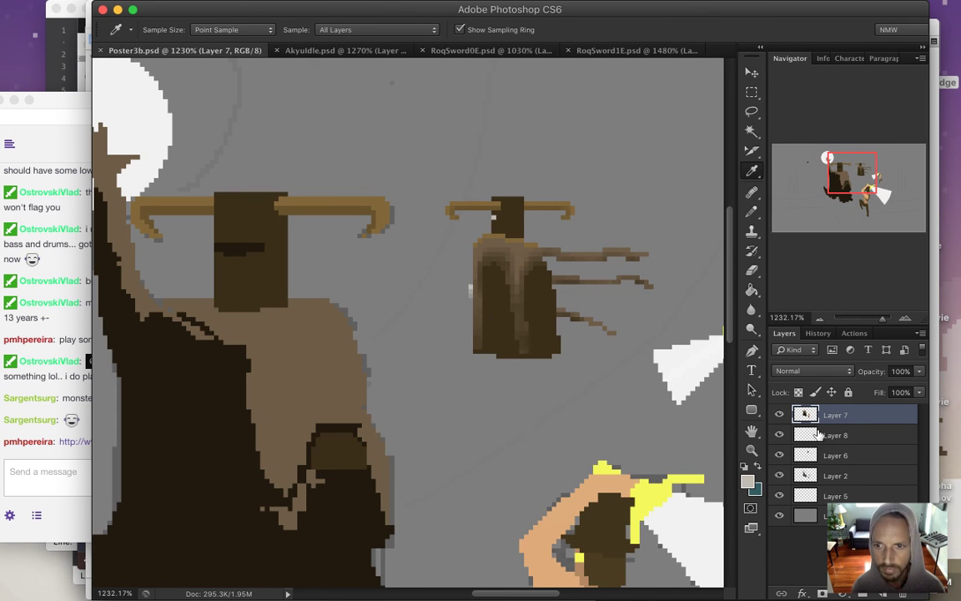
{"action": "key", "text": "g"}
{"action": "left_click", "coordinate": [341, 456]}
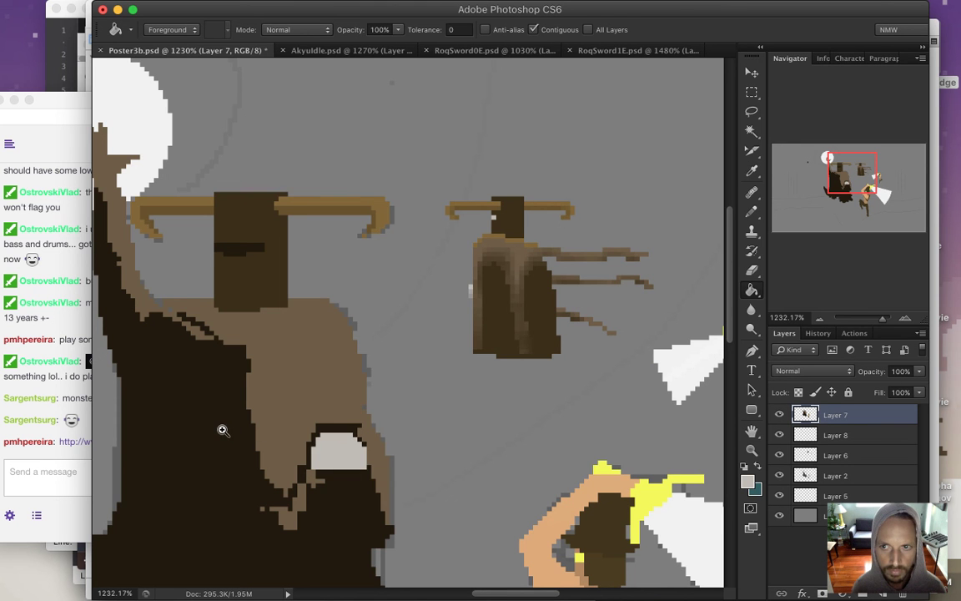
Recolour the arched patch on the cloak with the darker grey from the small horned figure's edge and save Poster3b.psd.
{"action": "scroll", "coordinate": [205, 388], "scroll_direction": "down", "scroll_amount": 2}
{"action": "scroll", "coordinate": [309, 396], "scroll_direction": "up", "scroll_amount": 2}
{"action": "left_click", "coordinate": [412, 326], "text": "alt"}
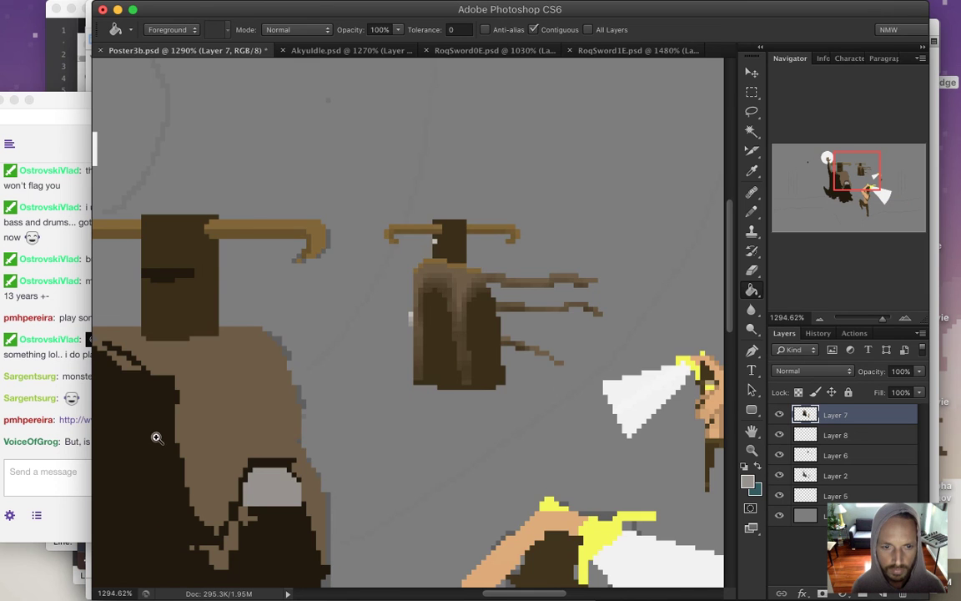
{"action": "scroll", "coordinate": [151, 440], "scroll_direction": "down", "scroll_amount": 2}
{"action": "scroll", "coordinate": [150, 451], "scroll_direction": "down", "scroll_amount": 1}
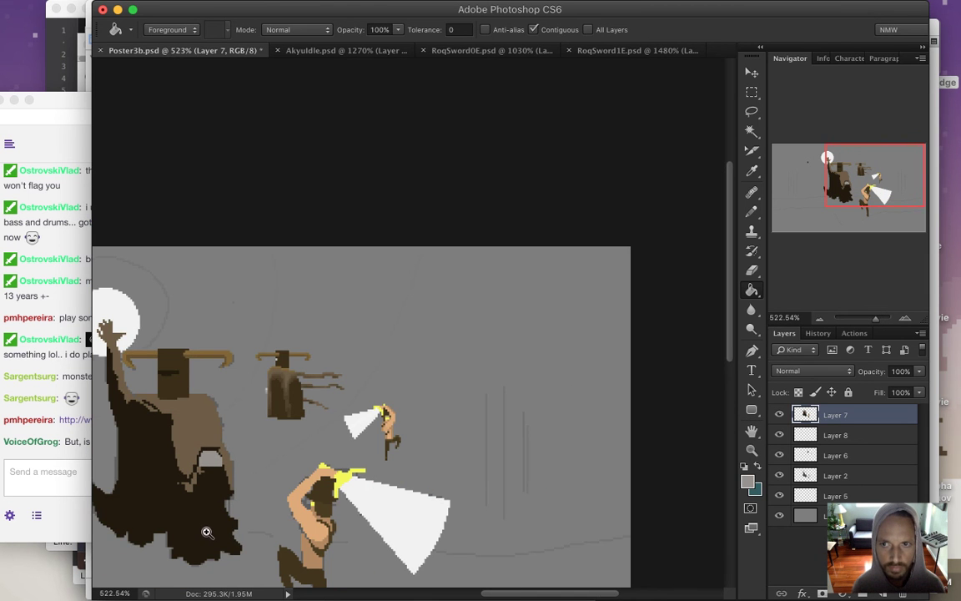
{"action": "left_click_drag", "start_coordinate": [203, 525], "coordinate": [372, 309]}
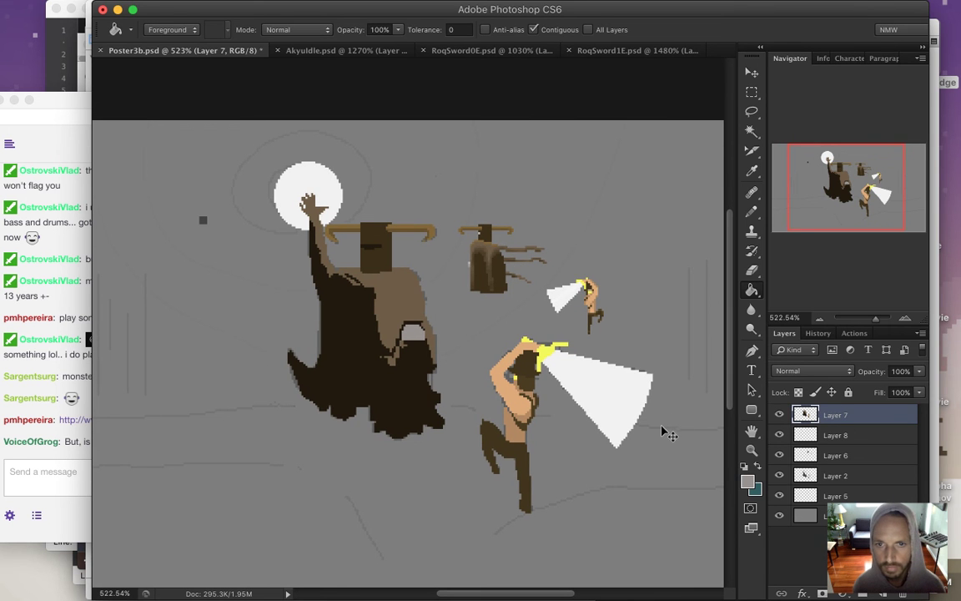
{"action": "key", "text": "super+s"}
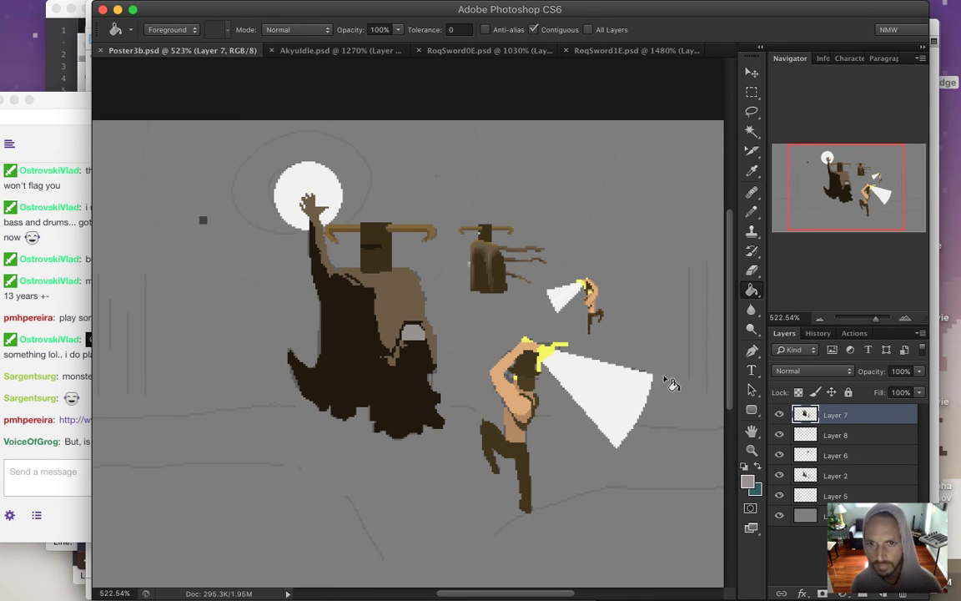
Select the large light-carrying figure's dark brown legs and pencil highlights on knee and shin in the small figure's lighter leg brown, ending deselected.
{"action": "left_click", "coordinate": [617, 335], "text": "super"}
{"action": "key", "text": "i"}
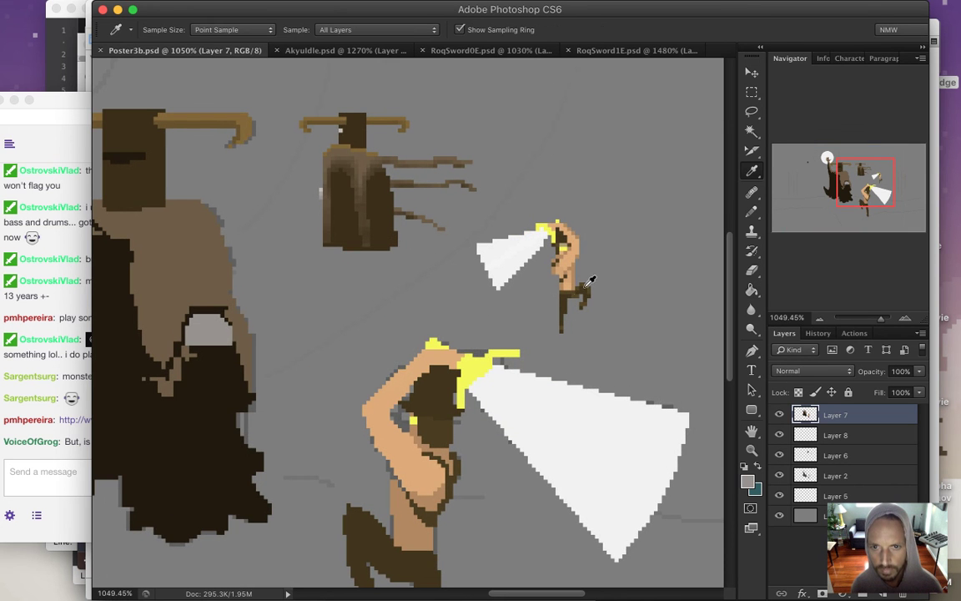
{"action": "left_click_drag", "start_coordinate": [582, 282], "coordinate": [585, 283]}
{"action": "key", "text": "b"}
{"action": "mouse_move", "coordinate": [359, 534]}
{"action": "left_mouse_down"}
{"action": "mouse_move", "coordinate": [418, 420]}
{"action": "mouse_move", "coordinate": [433, 354]}
{"action": "left_mouse_up"}
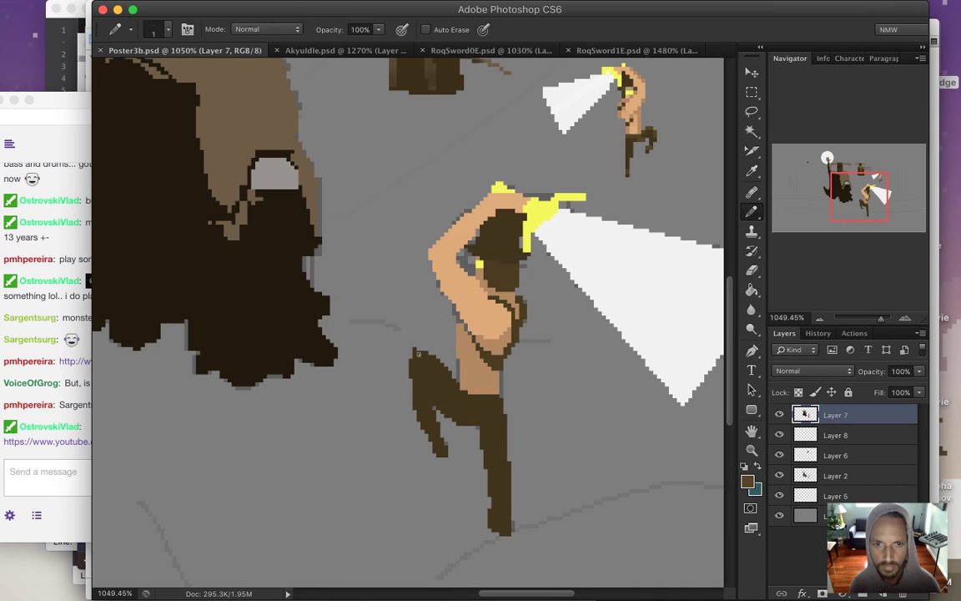
{"action": "key", "text": "w"}
{"action": "left_click", "coordinate": [447, 388]}
{"action": "key", "text": "b"}
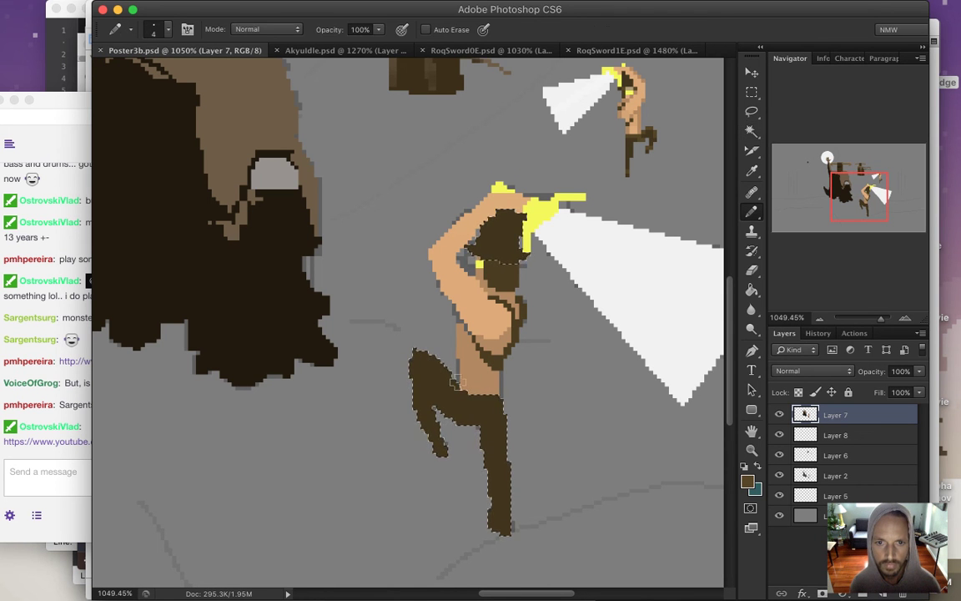
{"action": "left_click", "coordinate": [515, 494]}
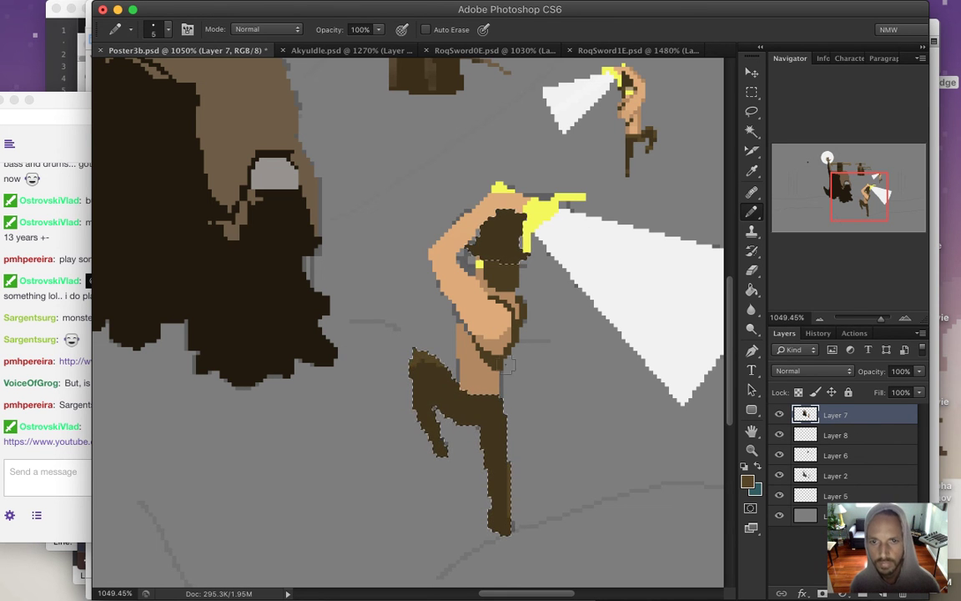
{"action": "key", "text": "m"}
{"action": "key", "text": "super+d"}
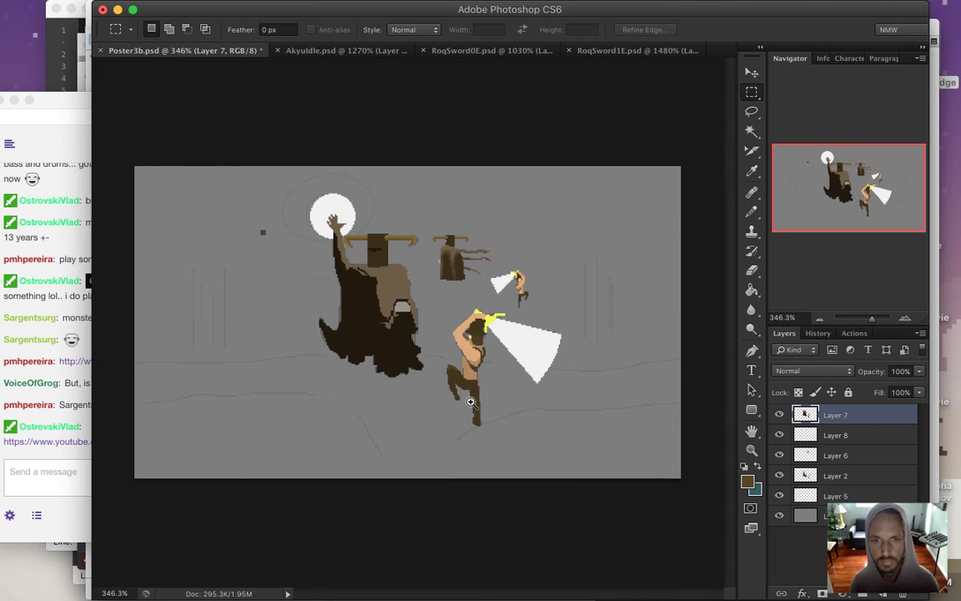
Save the leg highlights to Poster3b.psd.
{"action": "key", "text": "super+equal"}
{"action": "key", "text": "super+w"}
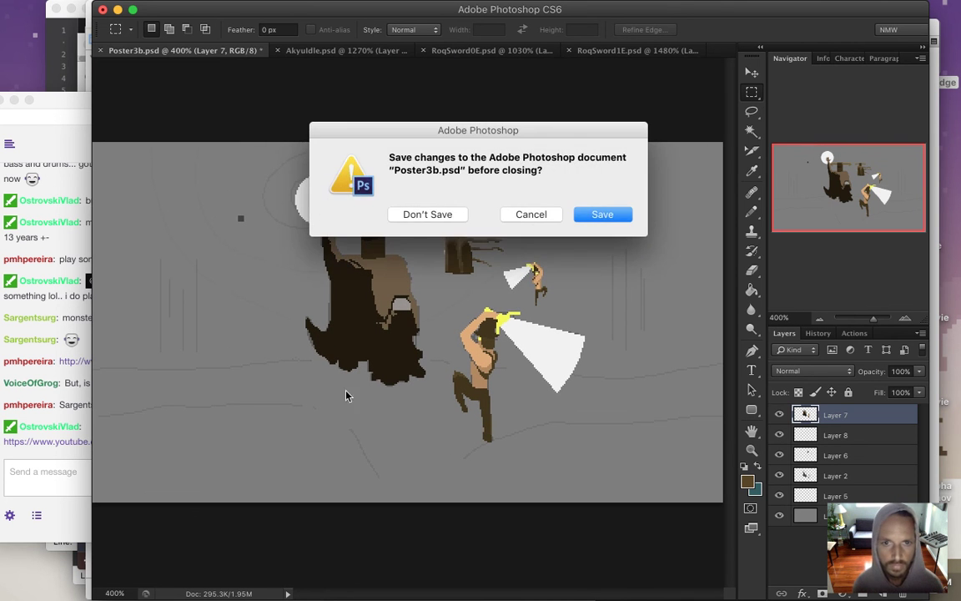
{"action": "key", "text": "Return"}
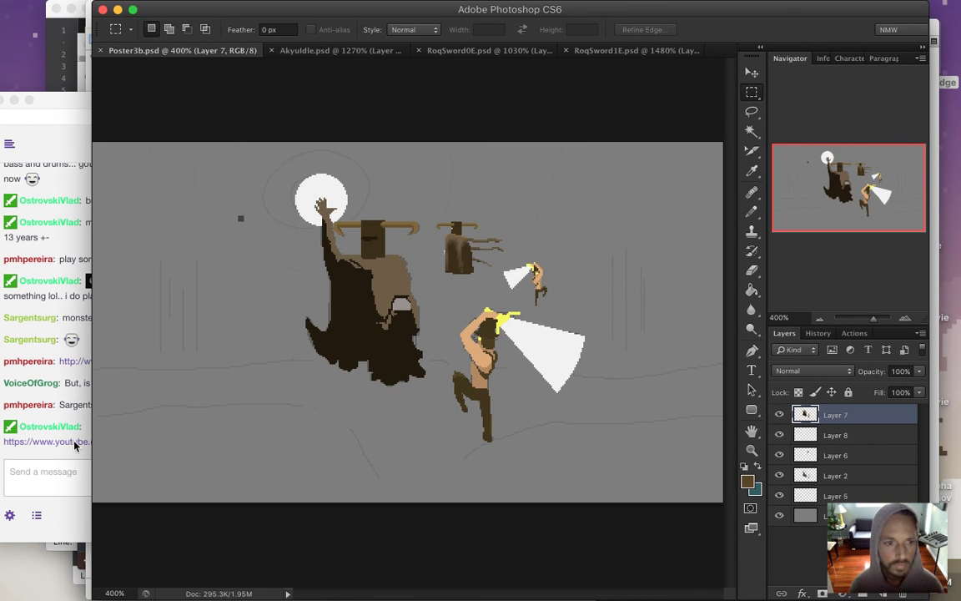
Read the newest Twitch chat messages about piano playing and which music is allowed on YouTube.
{"action": "left_click", "coordinate": [70, 403]}
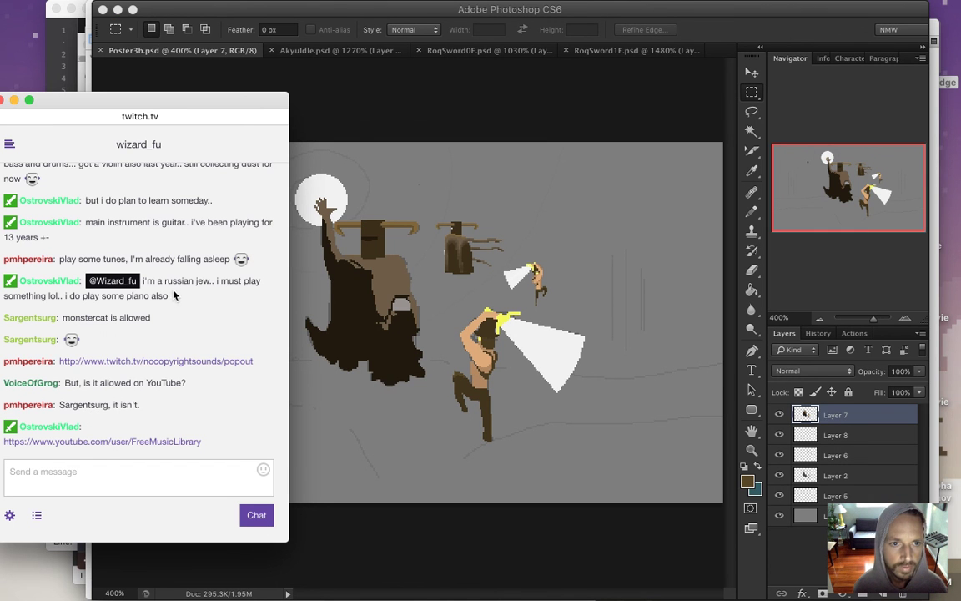
{"action": "left_click_drag", "start_coordinate": [181, 290], "coordinate": [187, 295]}
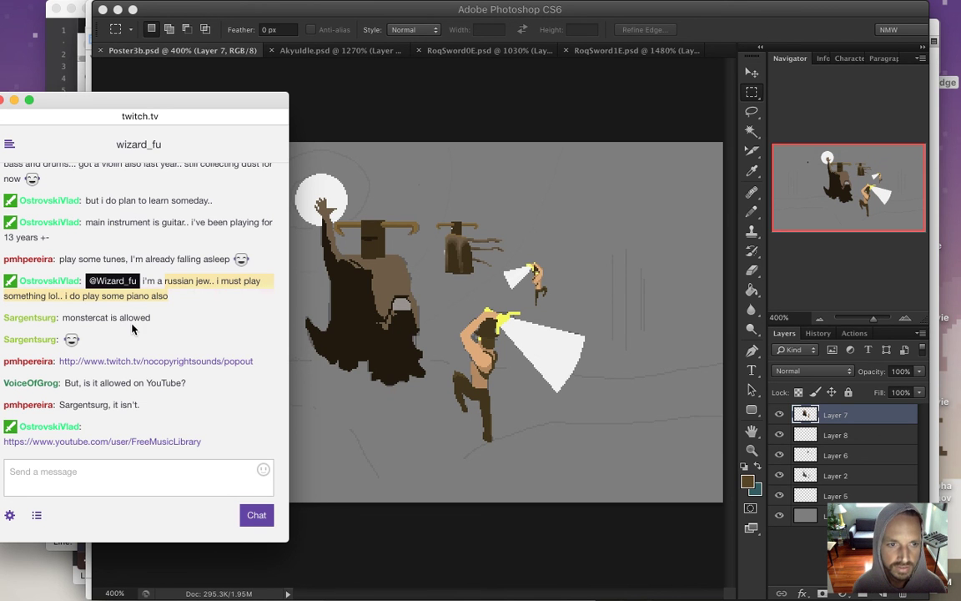
{"action": "left_click", "coordinate": [96, 323]}
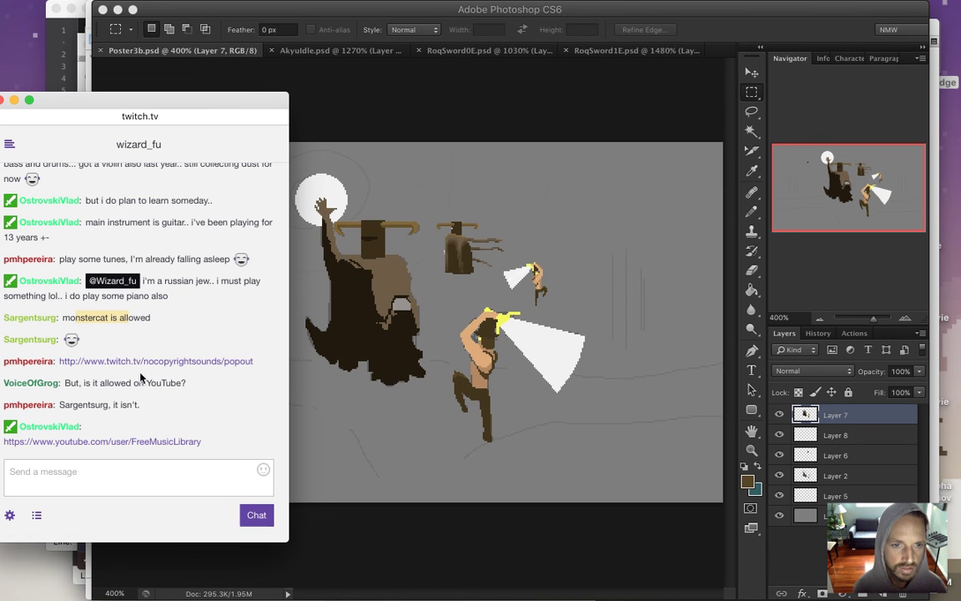
{"action": "key", "text": "ctrl"}
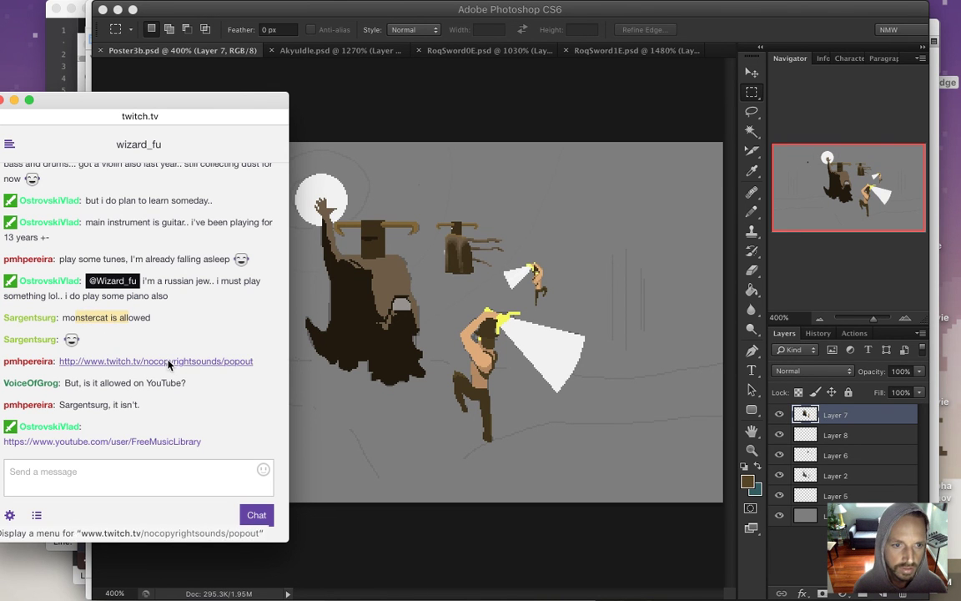
{"action": "left_click", "coordinate": [128, 397]}
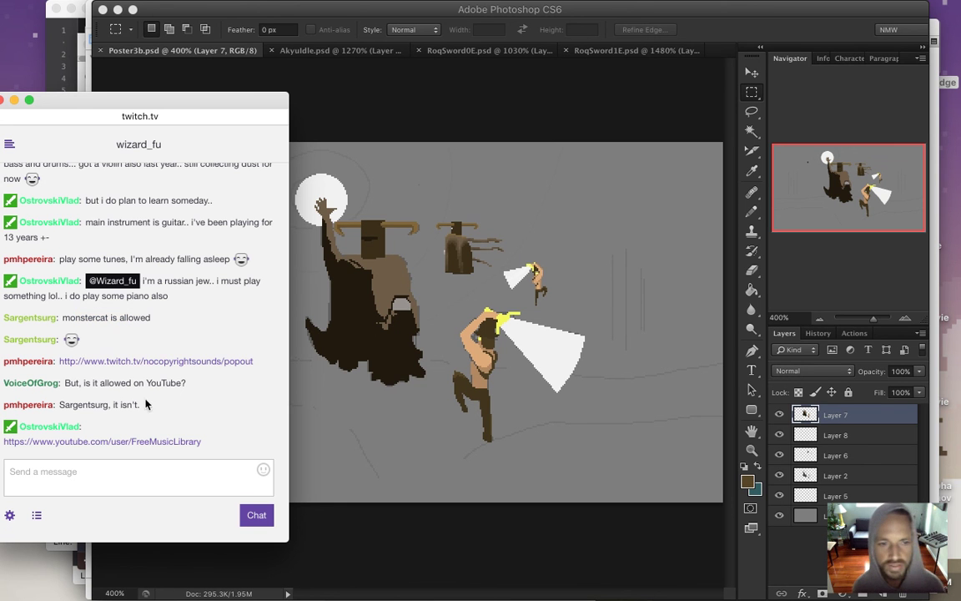
{"action": "left_click_drag", "start_coordinate": [110, 389], "coordinate": [146, 419]}
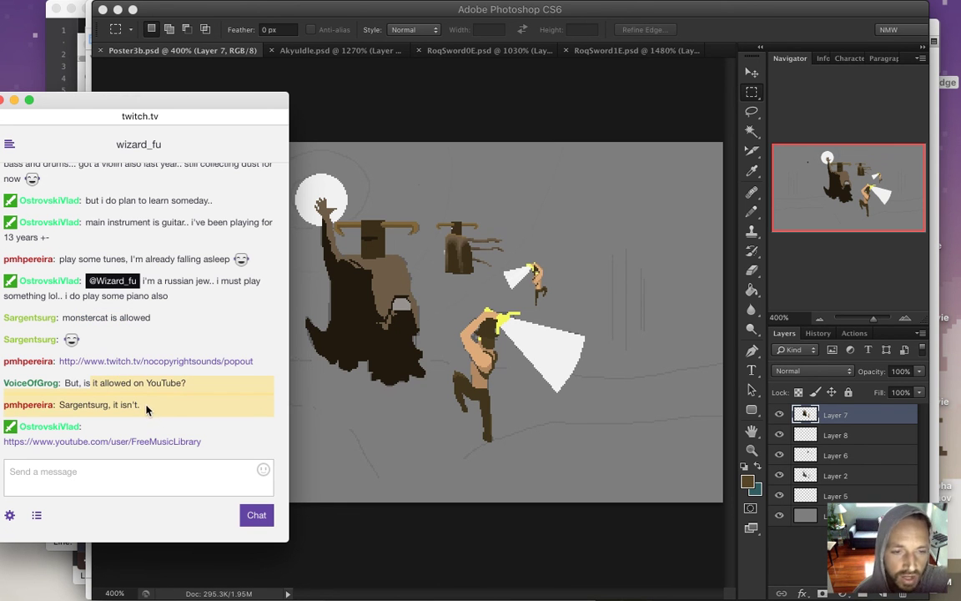
{"action": "left_click", "coordinate": [144, 408]}
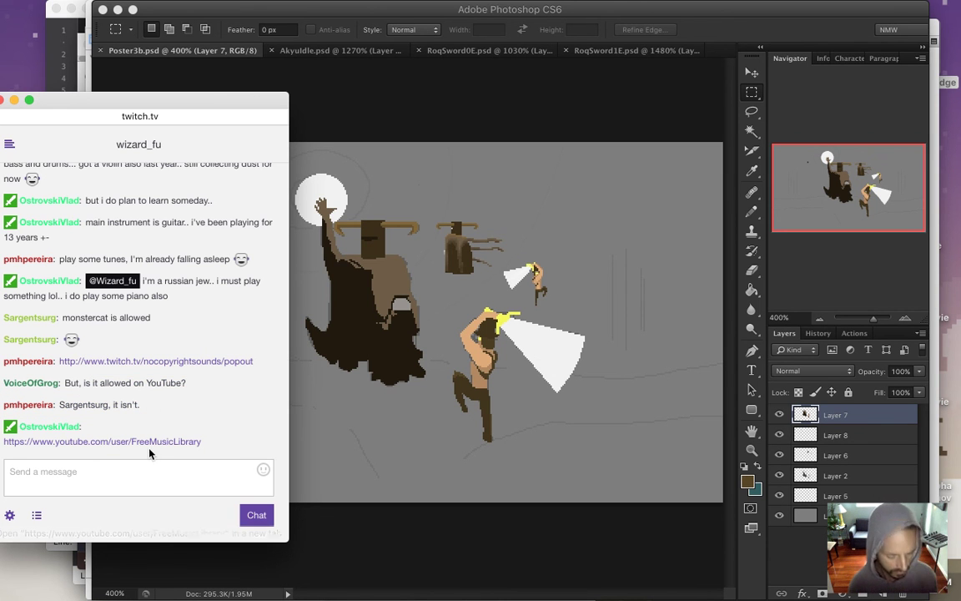
Open the chat's YouTube FreeMusicLibrary link in a new browser window, preview the featured track and look through the channel's uploads.
{"action": "right_click", "coordinate": [153, 444]}
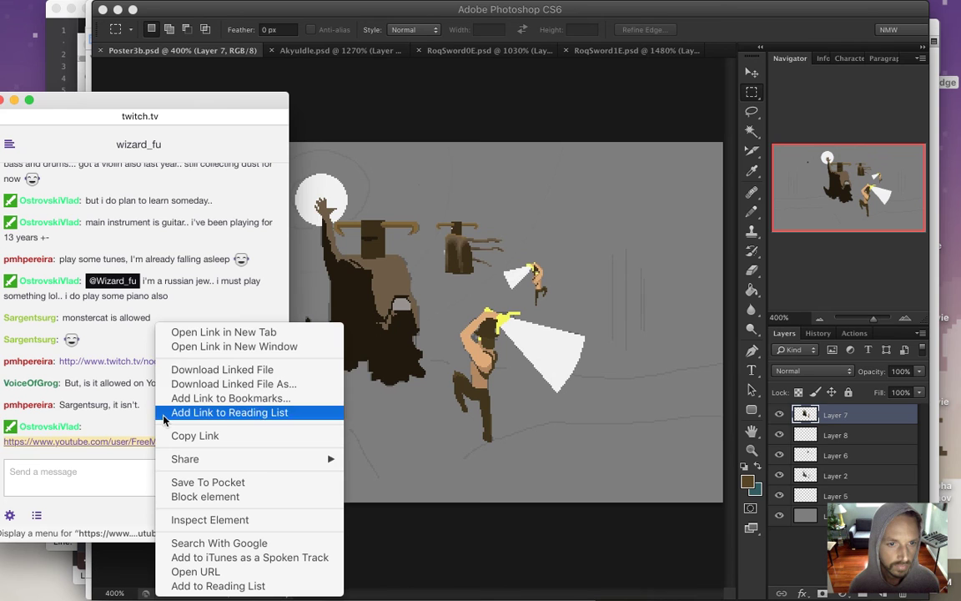
{"action": "left_click", "coordinate": [248, 346]}
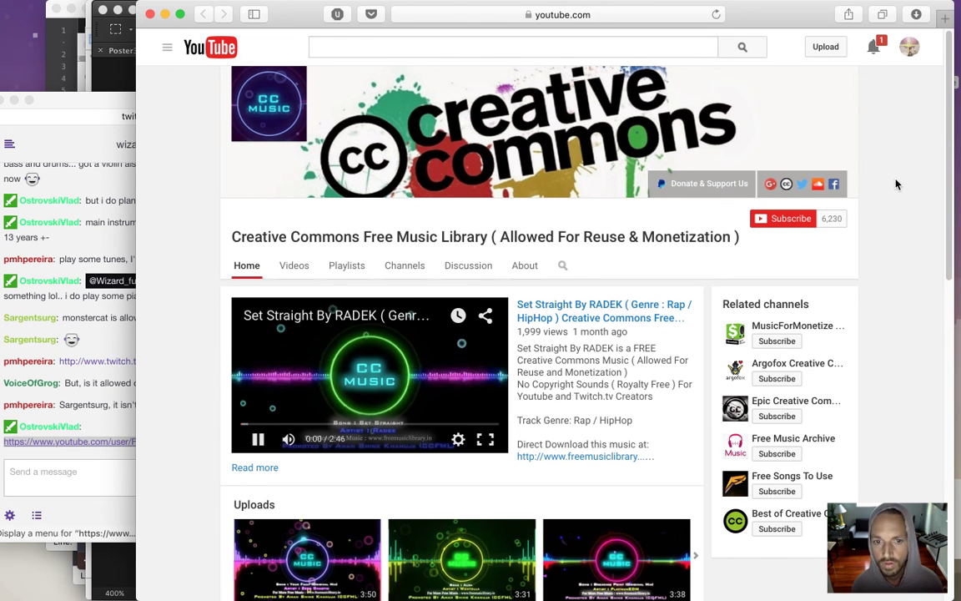
{"action": "key", "text": "XF86AudioMute"}
{"action": "key", "text": "XF86AudioMute"}
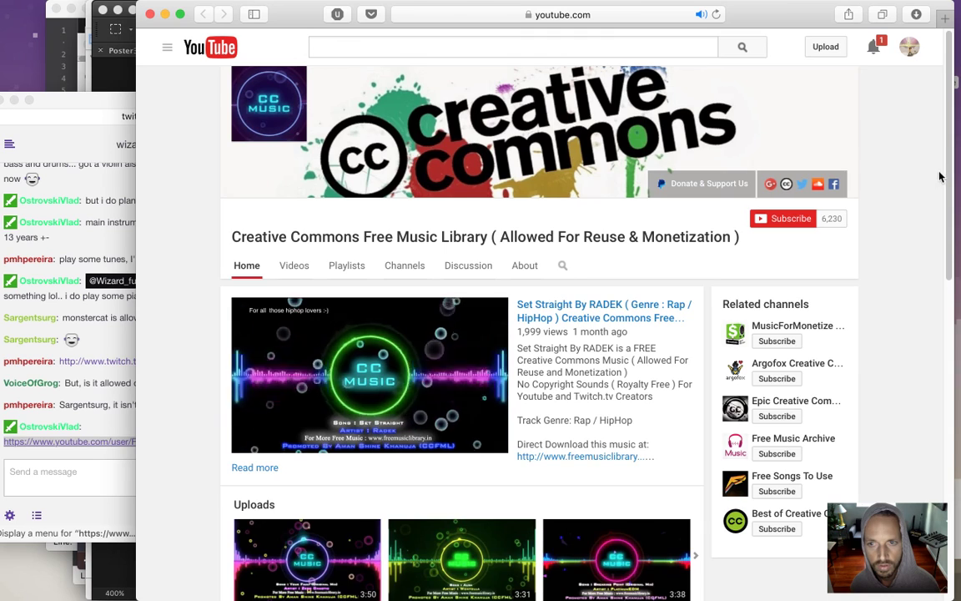
{"action": "left_click_drag", "start_coordinate": [945, 171], "coordinate": [798, 207]}
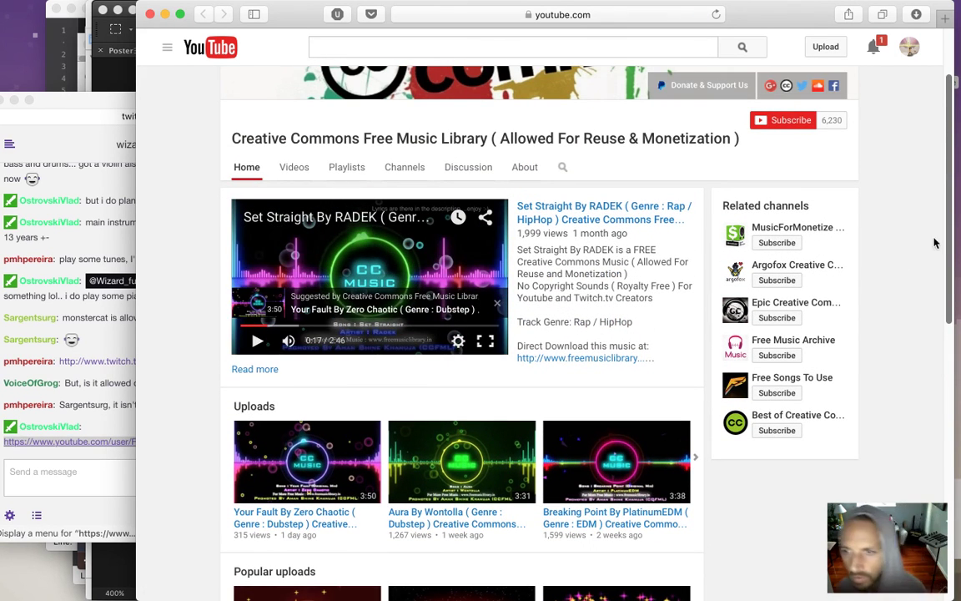
{"action": "left_click_drag", "start_coordinate": [949, 224], "coordinate": [912, 337]}
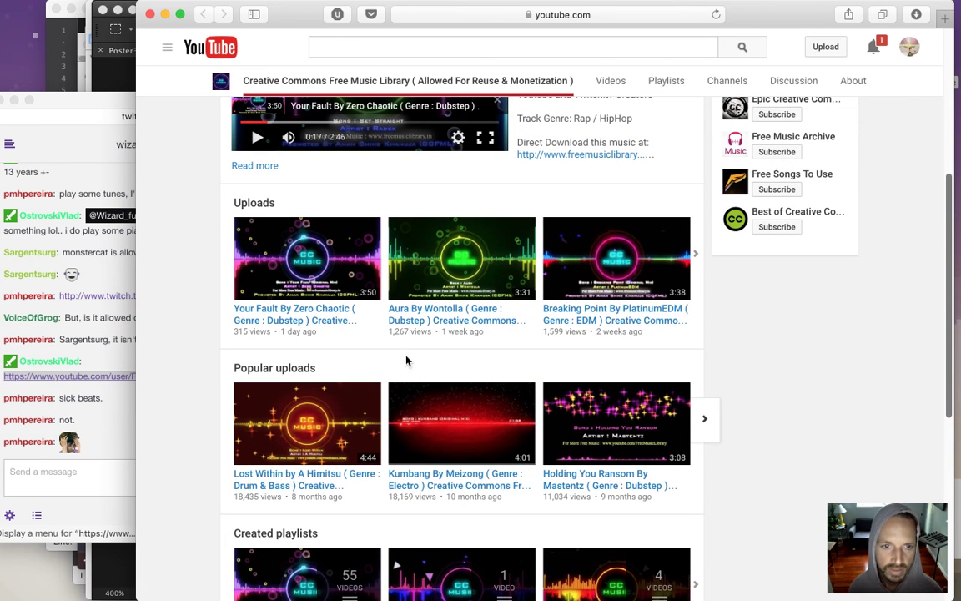
Play the popular upload "Lost Within by A Himitsu" on the music channel and lower the system volume.
{"action": "left_click", "coordinate": [306, 475]}
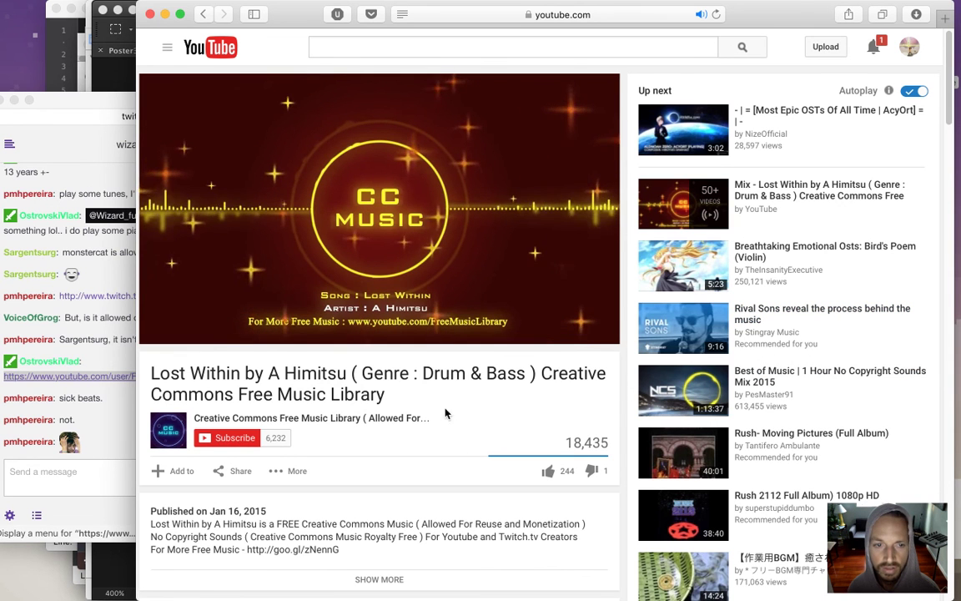
{"action": "key", "text": "XF86AudioLowerVolume"}
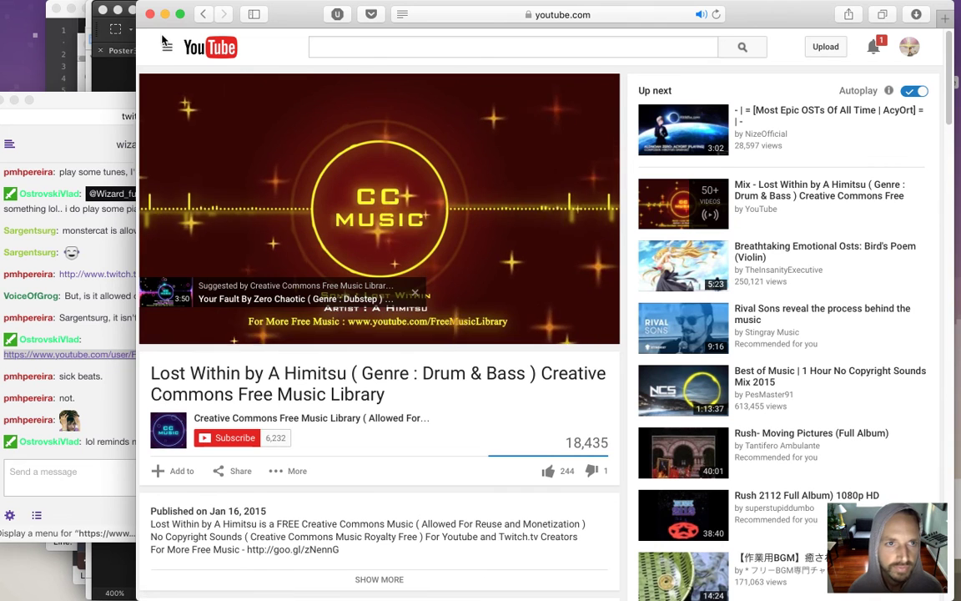
Read the newest Twitch chat message reacting to the music.
{"action": "left_click", "coordinate": [91, 95]}
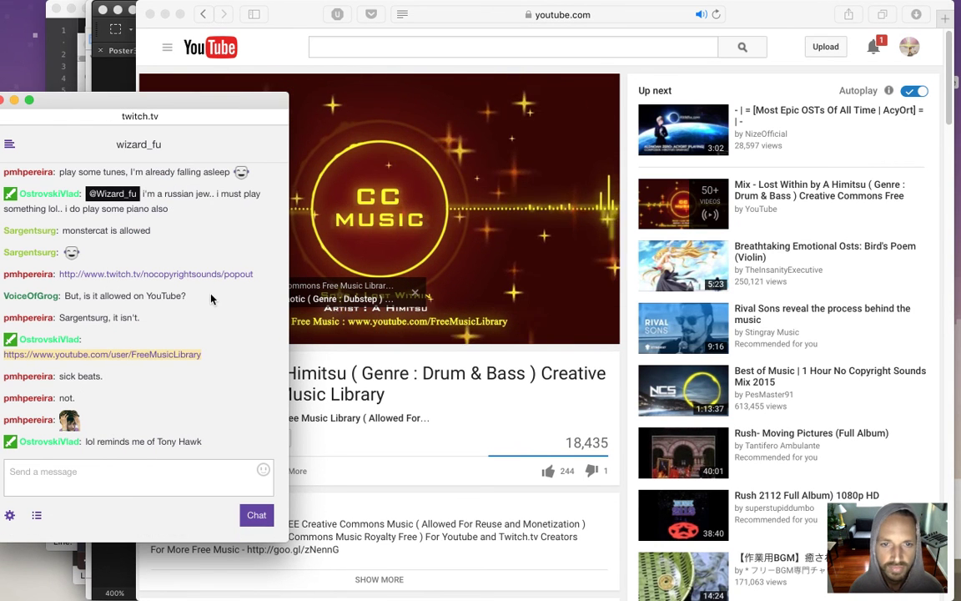
{"action": "key", "text": "super+Tab"}
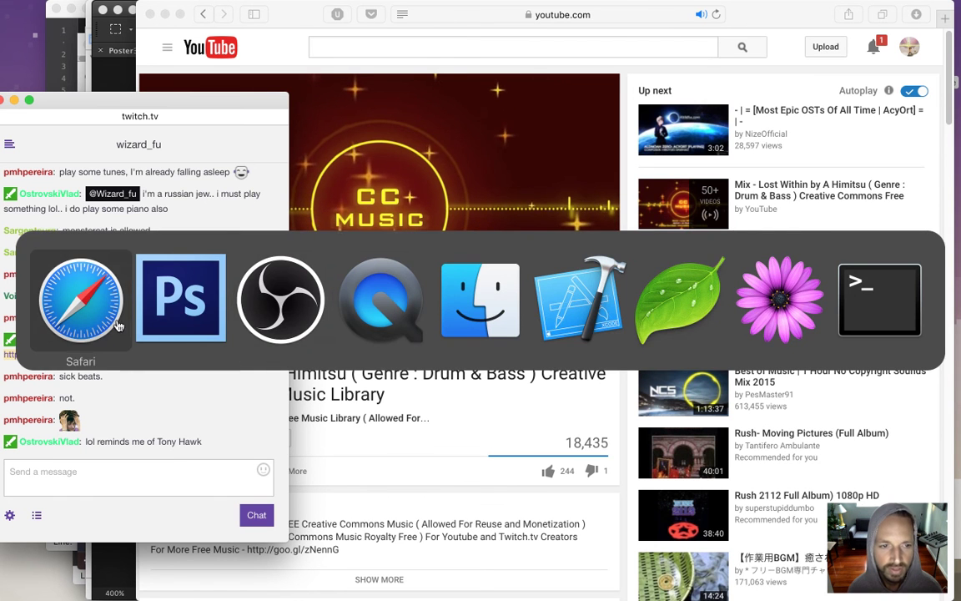
{"action": "key", "text": "Escape"}
{"action": "left_click_drag", "start_coordinate": [156, 441], "coordinate": [213, 447]}
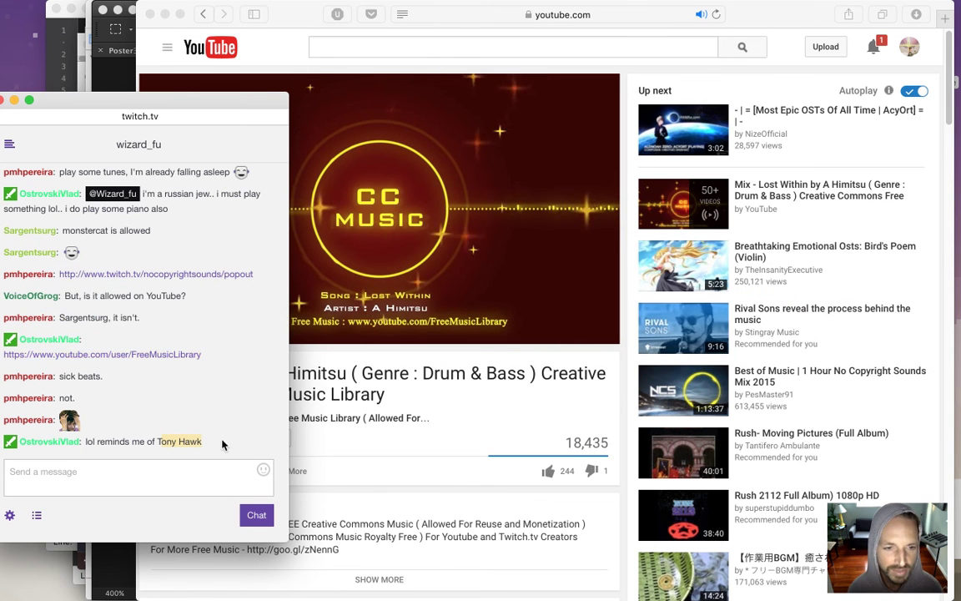
Quit QuickTime Player and switch to Photoshop.
{"action": "key", "text": "super+Tab"}
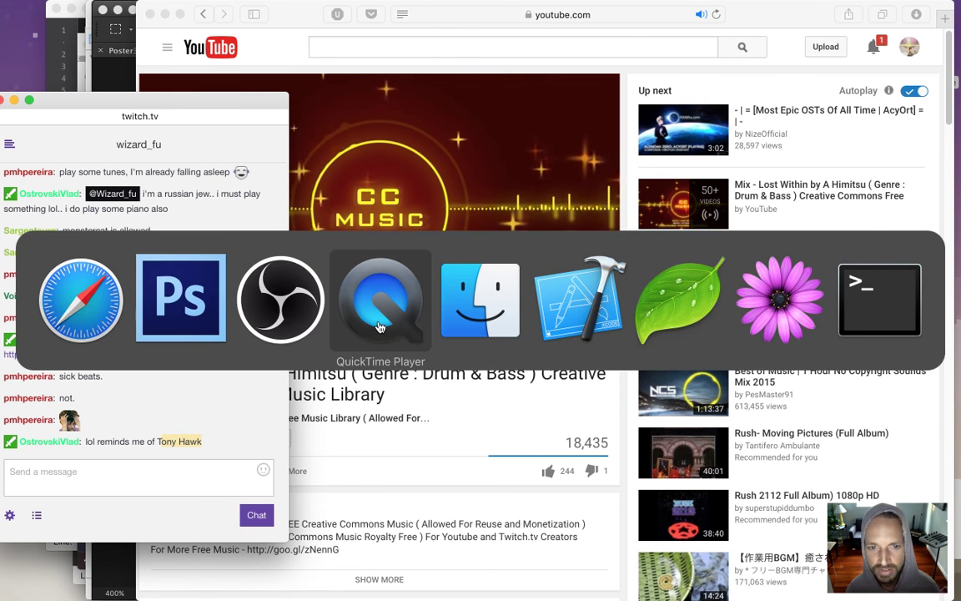
{"action": "key", "text": "super+q"}
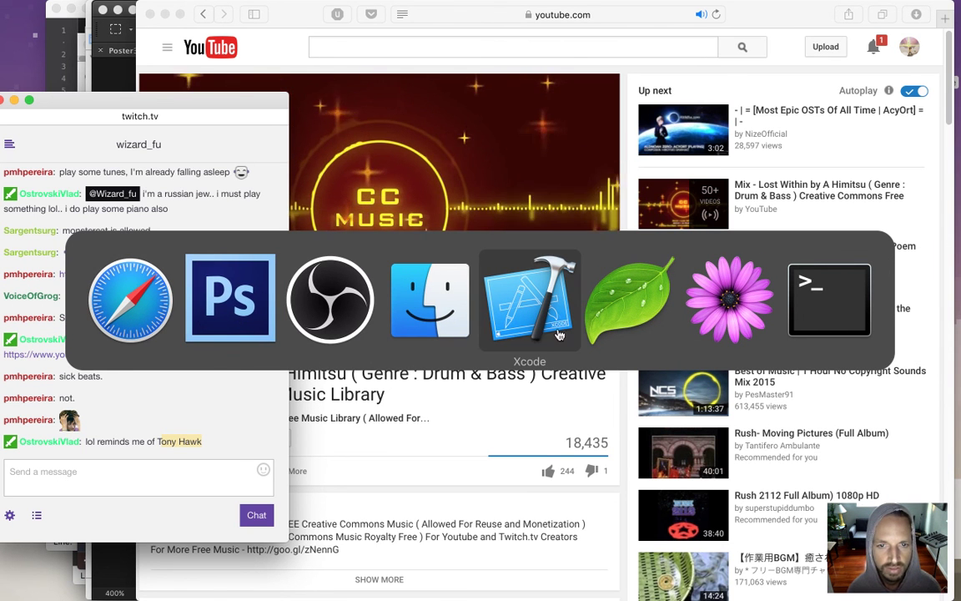
{"action": "left_click", "coordinate": [267, 320]}
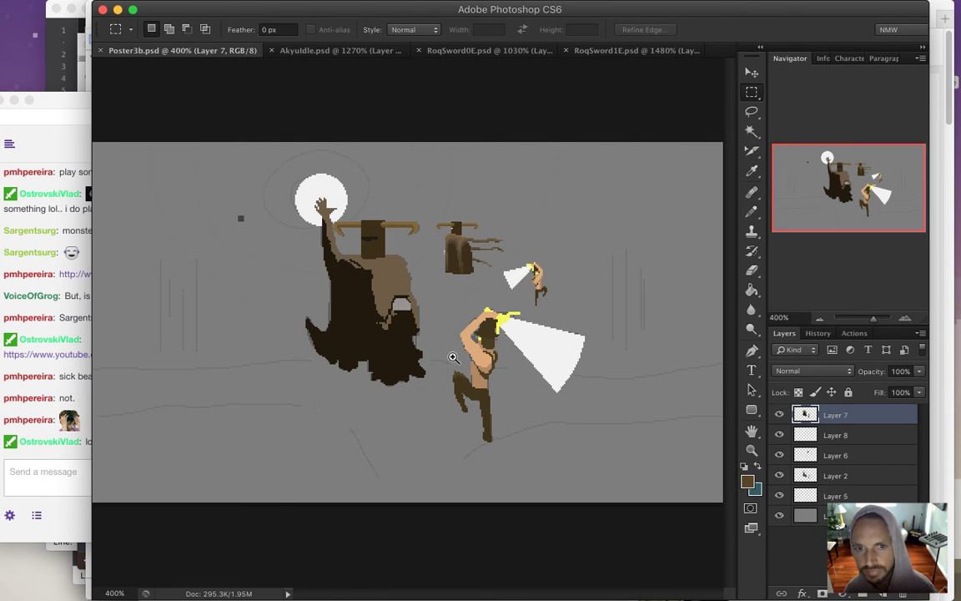
Add a new layer and move it just above the plain gray background layer, beneath all sketch and figure layers.
{"action": "left_click_drag", "start_coordinate": [407, 385], "coordinate": [443, 385]}
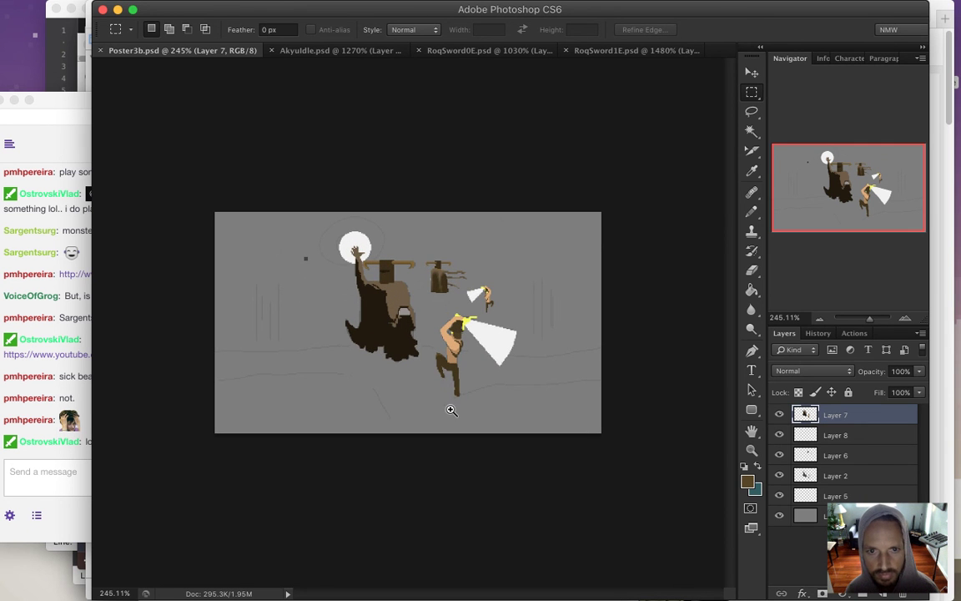
{"action": "left_click", "coordinate": [885, 593]}
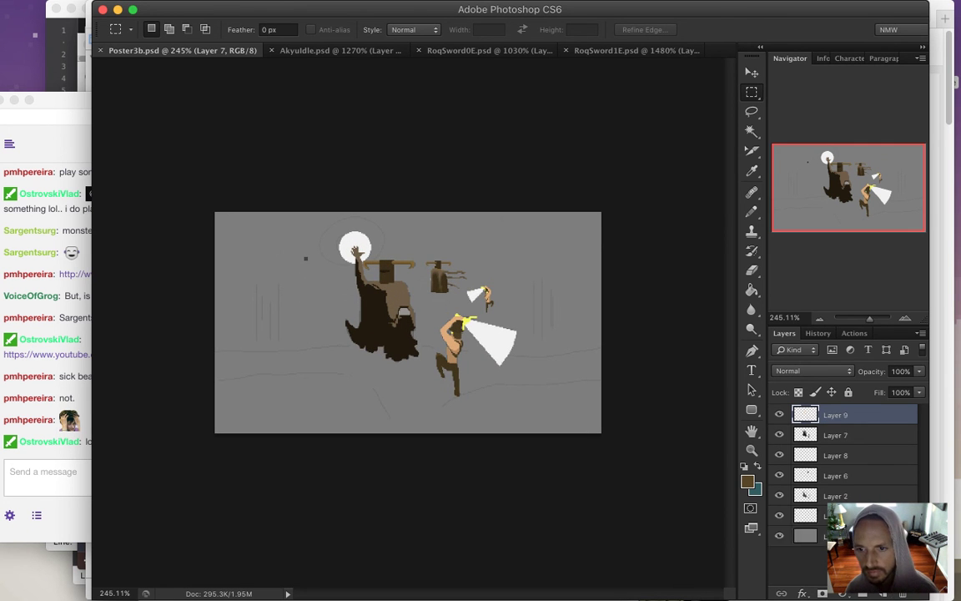
{"action": "left_click_drag", "start_coordinate": [805, 415], "coordinate": [812, 535]}
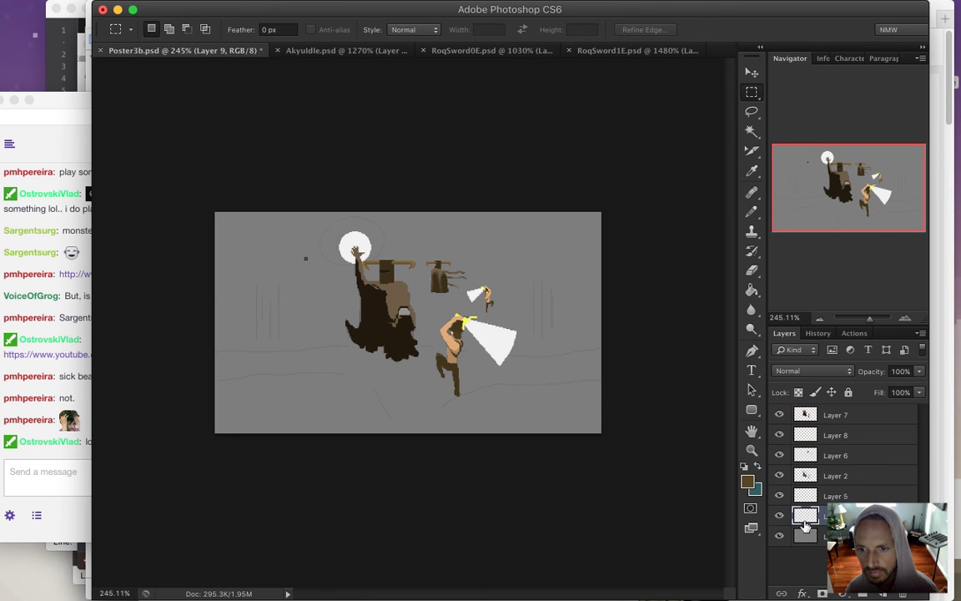
Change the foreground colour to a muted green, #3e5425.
{"action": "left_click", "coordinate": [749, 484]}
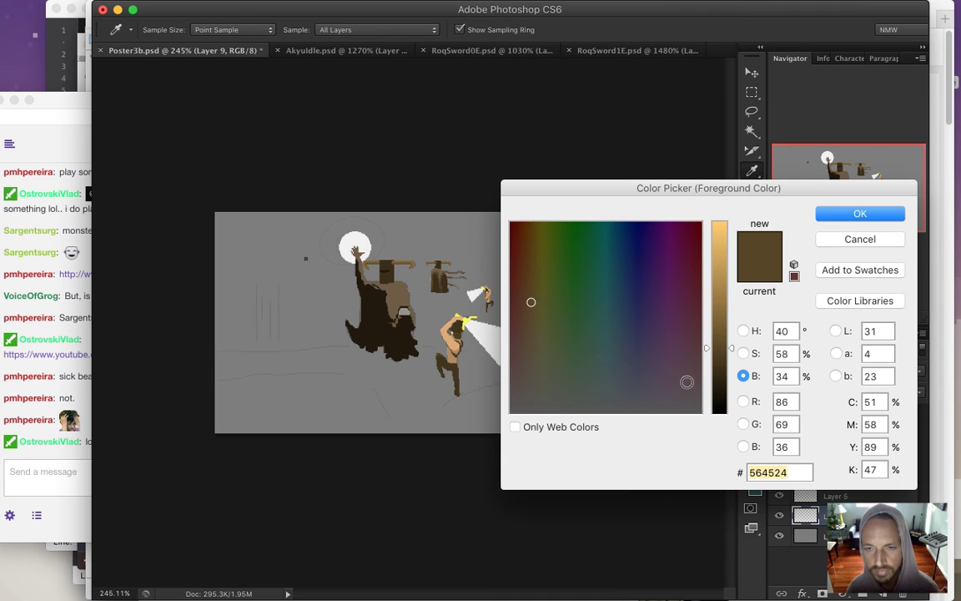
{"action": "left_click", "coordinate": [573, 301]}
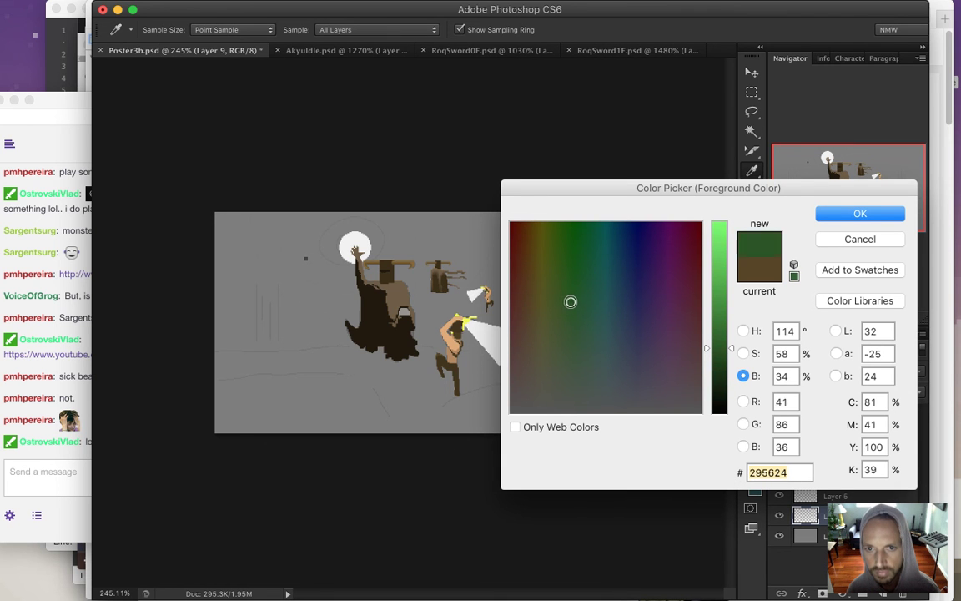
{"action": "mouse_move", "coordinate": [574, 301]}
{"action": "left_mouse_down"}
{"action": "mouse_move", "coordinate": [585, 301]}
{"action": "mouse_move", "coordinate": [570, 302]}
{"action": "left_mouse_up"}
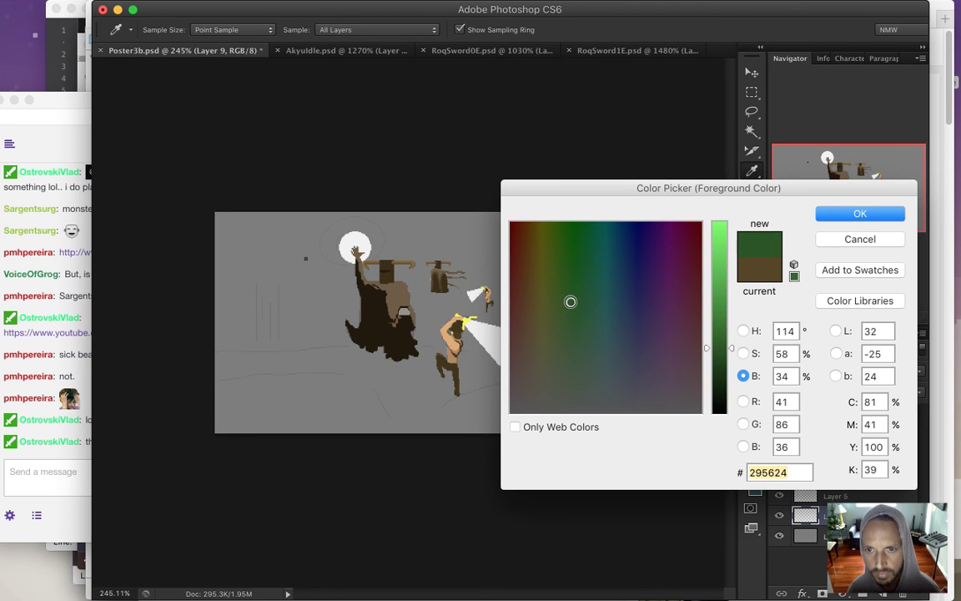
{"action": "left_click_drag", "start_coordinate": [730, 351], "coordinate": [727, 359]}
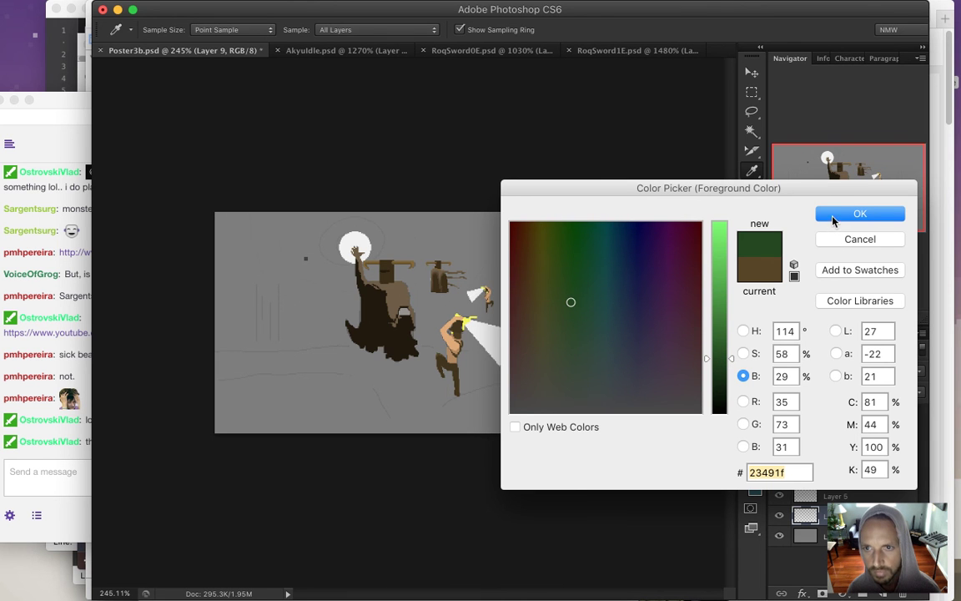
{"action": "left_click", "coordinate": [559, 302]}
{"action": "left_click_drag", "start_coordinate": [560, 302], "coordinate": [555, 306]}
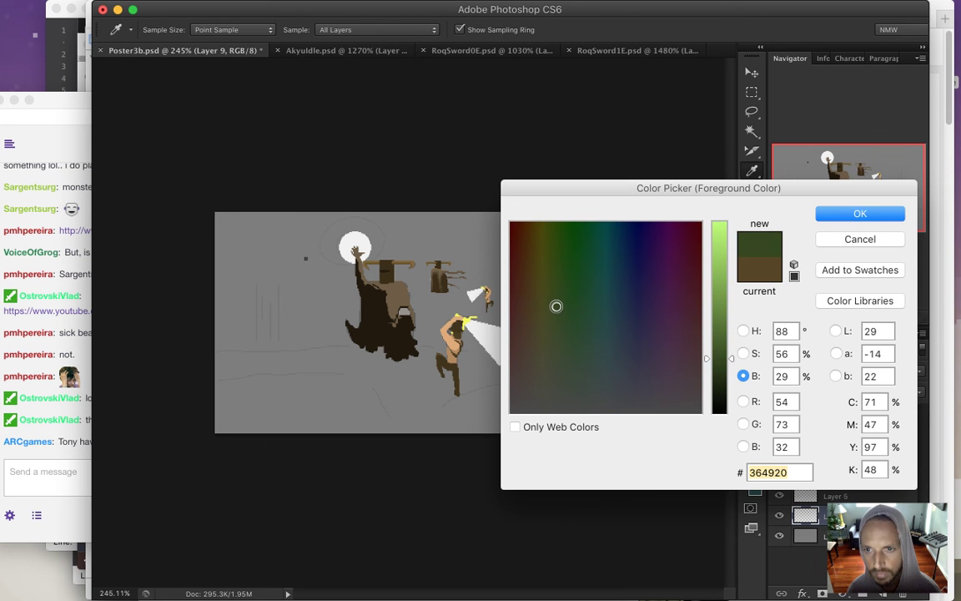
{"action": "left_click_drag", "start_coordinate": [734, 358], "coordinate": [731, 353]}
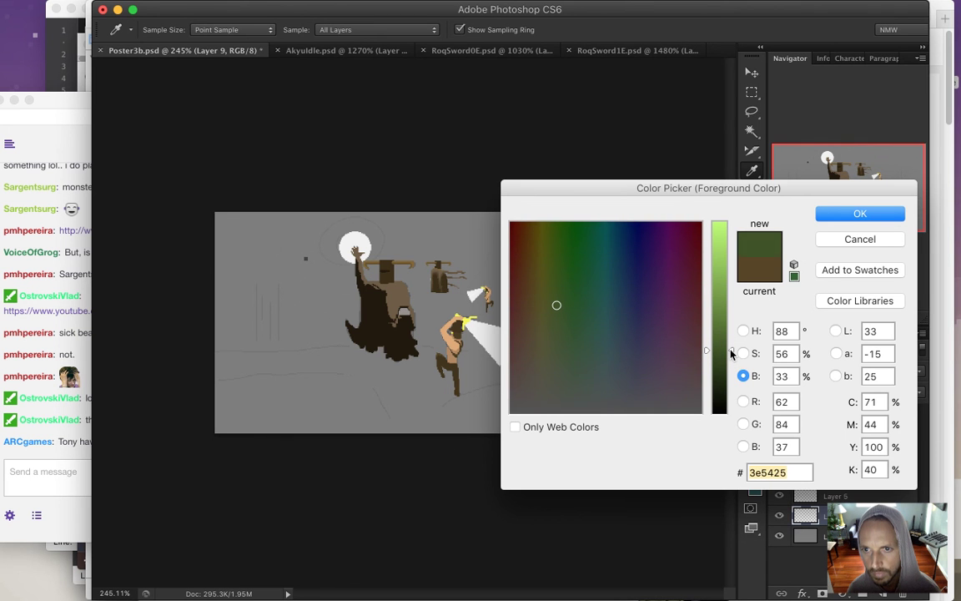
{"action": "left_click", "coordinate": [843, 213]}
{"action": "key", "text": "m"}
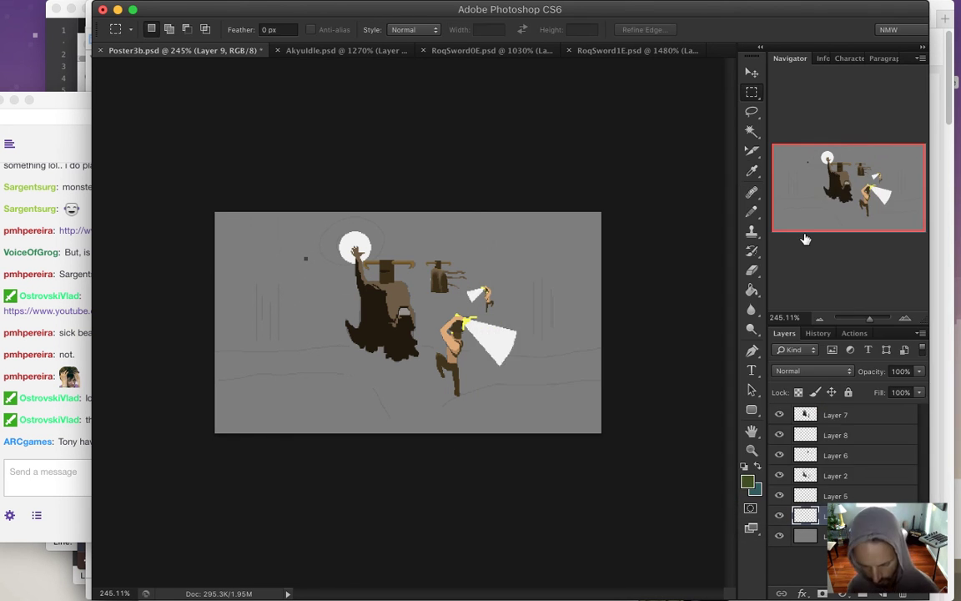
Lower the system volume and read the newest Twitch chat messages about the game soundtrack, then return to the poster.
{"action": "key", "text": "XF86AudioLowerVolume"}
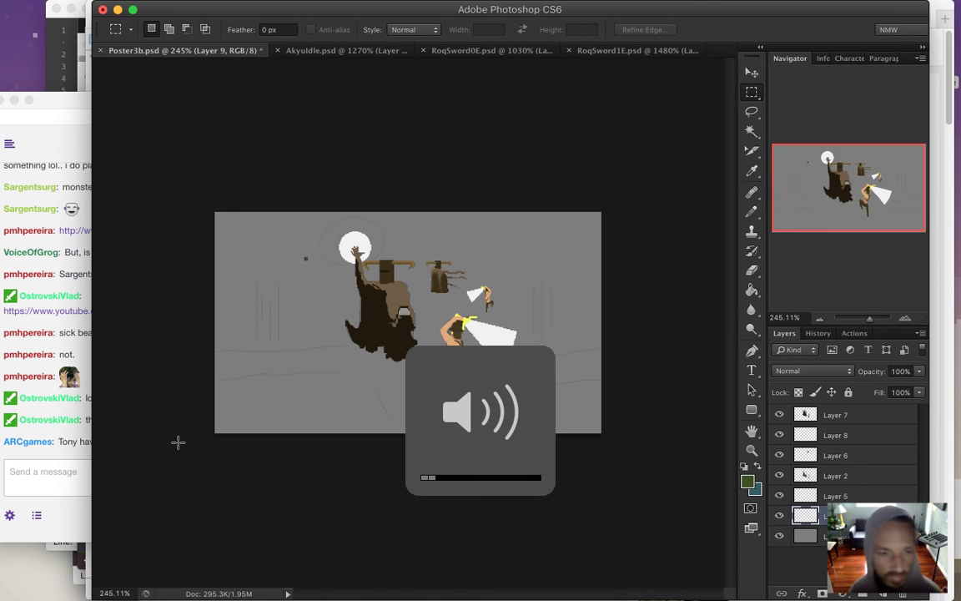
{"action": "left_click", "coordinate": [87, 376]}
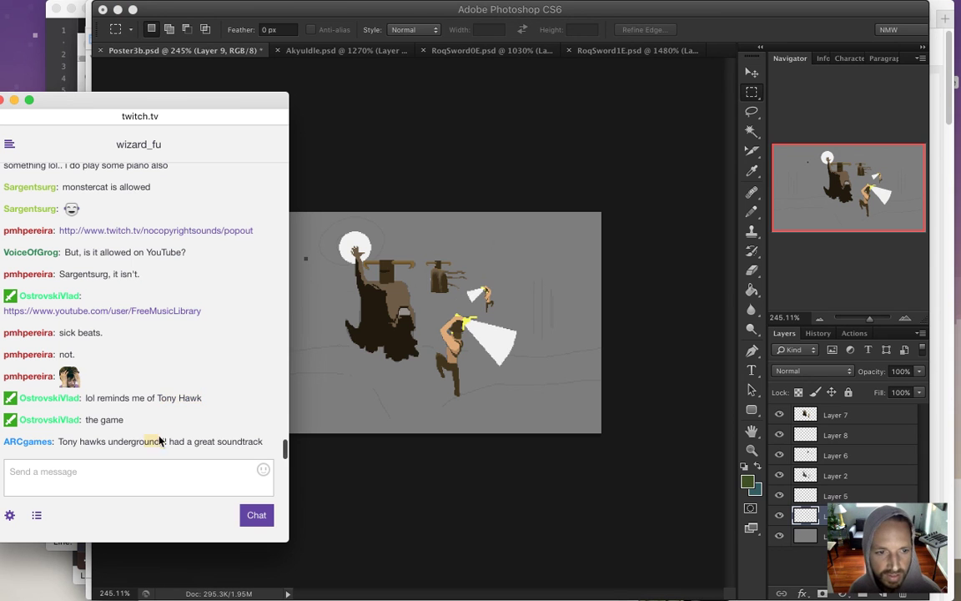
{"action": "left_click", "coordinate": [558, 498]}
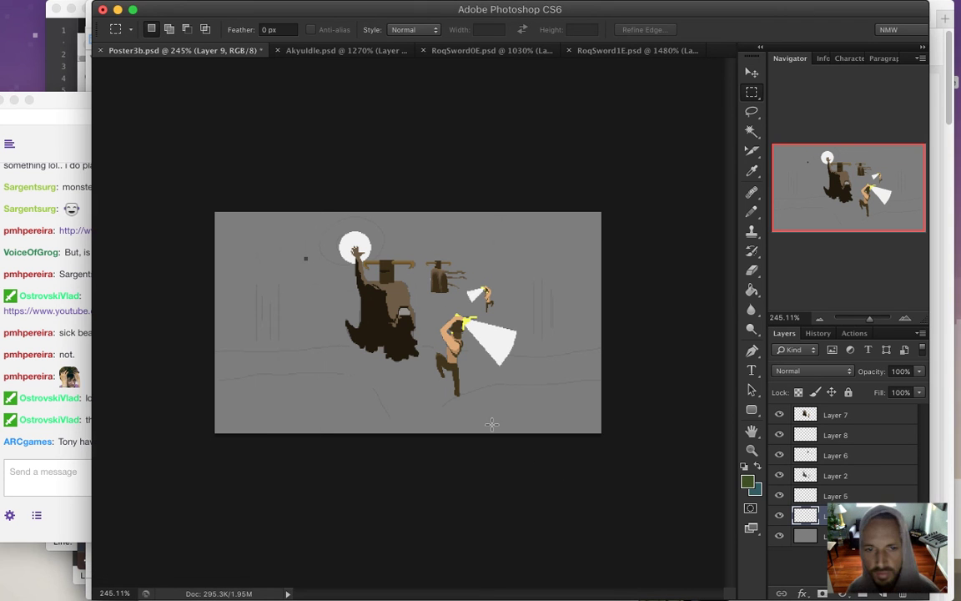
Pencil the green ground band across the canvas with a 30 px brush, including the path running down to the canvas edge.
{"action": "key", "text": "b"}
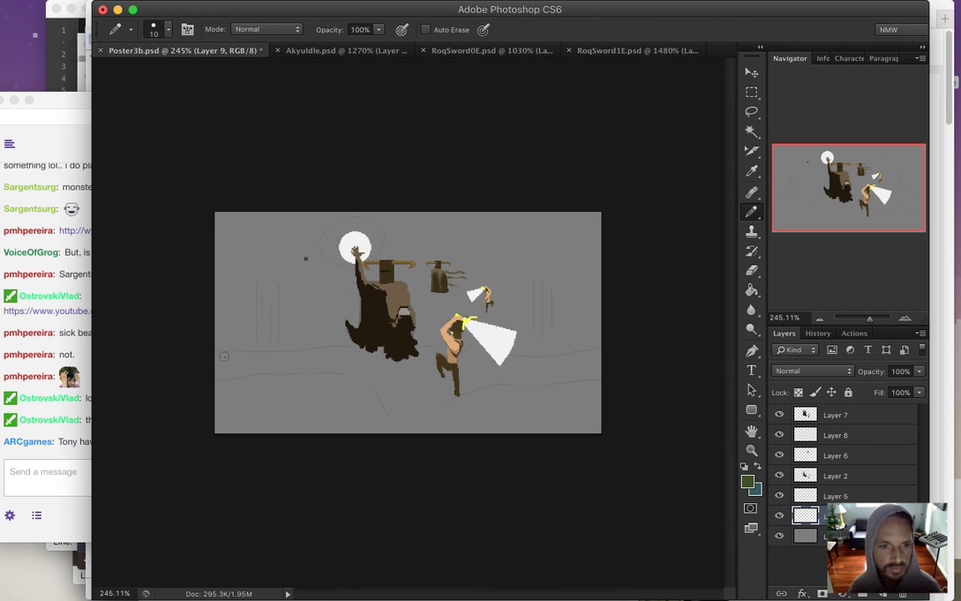
{"action": "mouse_move", "coordinate": [215, 360]}
{"action": "left_mouse_down"}
{"action": "mouse_move", "coordinate": [378, 365]}
{"action": "mouse_move", "coordinate": [397, 362]}
{"action": "mouse_move", "coordinate": [358, 349]}
{"action": "mouse_move", "coordinate": [398, 356]}
{"action": "mouse_move", "coordinate": [412, 363]}
{"action": "mouse_move", "coordinate": [385, 372]}
{"action": "mouse_move", "coordinate": [423, 388]}
{"action": "mouse_move", "coordinate": [417, 420]}
{"action": "mouse_move", "coordinate": [428, 393]}
{"action": "mouse_move", "coordinate": [590, 366]}
{"action": "mouse_move", "coordinate": [456, 366]}
{"action": "mouse_move", "coordinate": [388, 334]}
{"action": "left_mouse_up"}
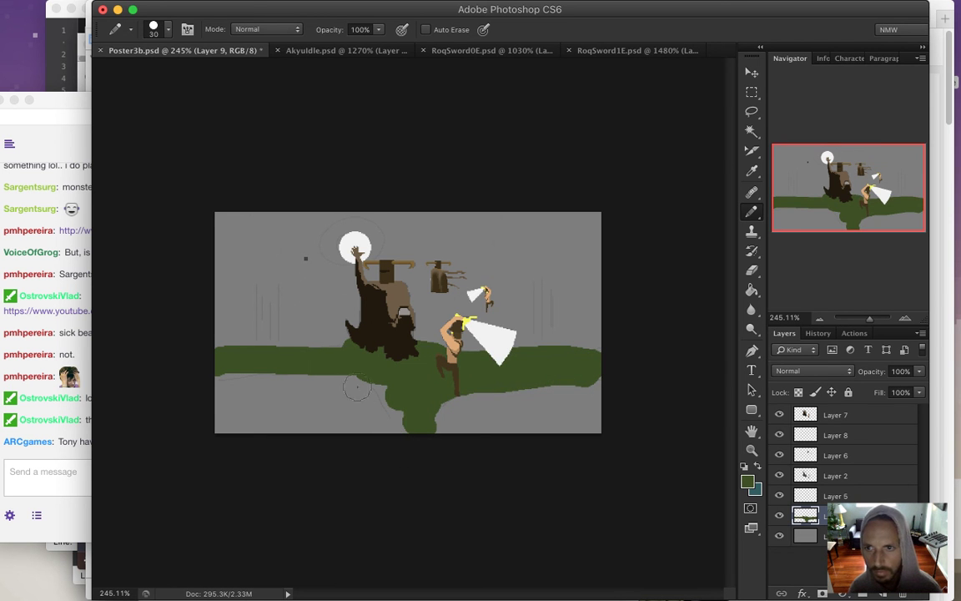
{"action": "left_click", "coordinate": [921, 371]}
{"action": "left_click_drag", "start_coordinate": [882, 388], "coordinate": [878, 404]}
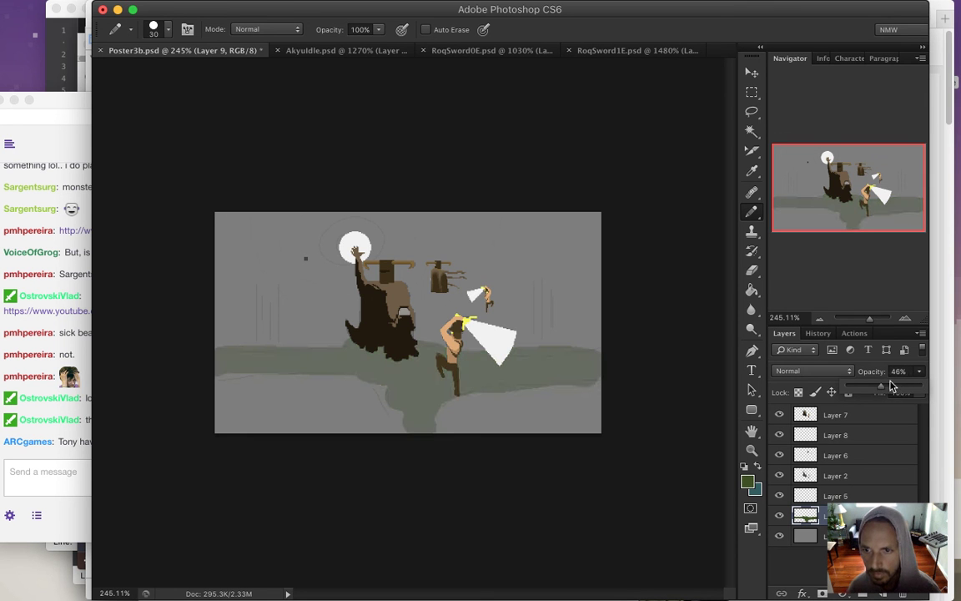
{"action": "left_click", "coordinate": [921, 386]}
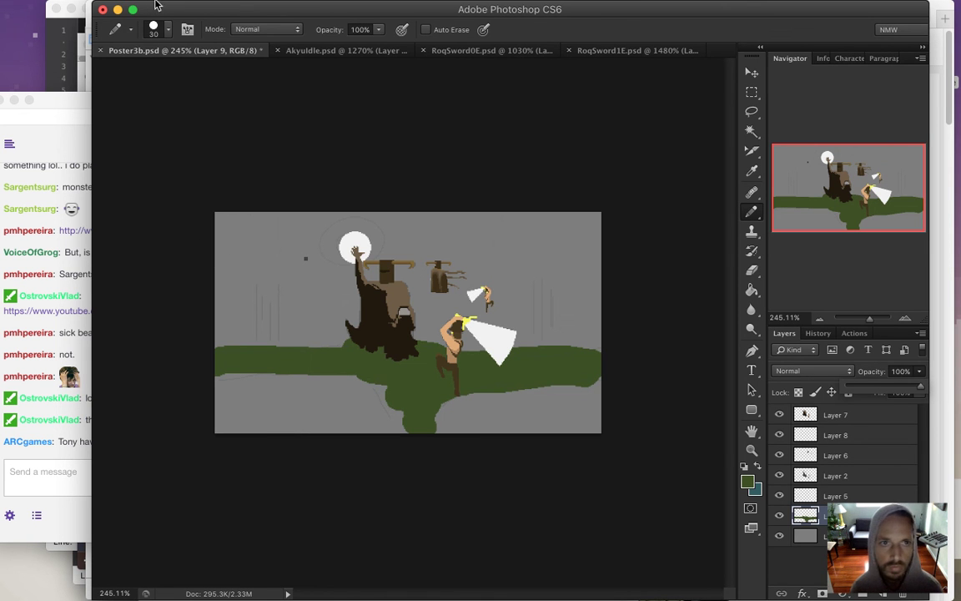
{"action": "mouse_move", "coordinate": [158, 5]}
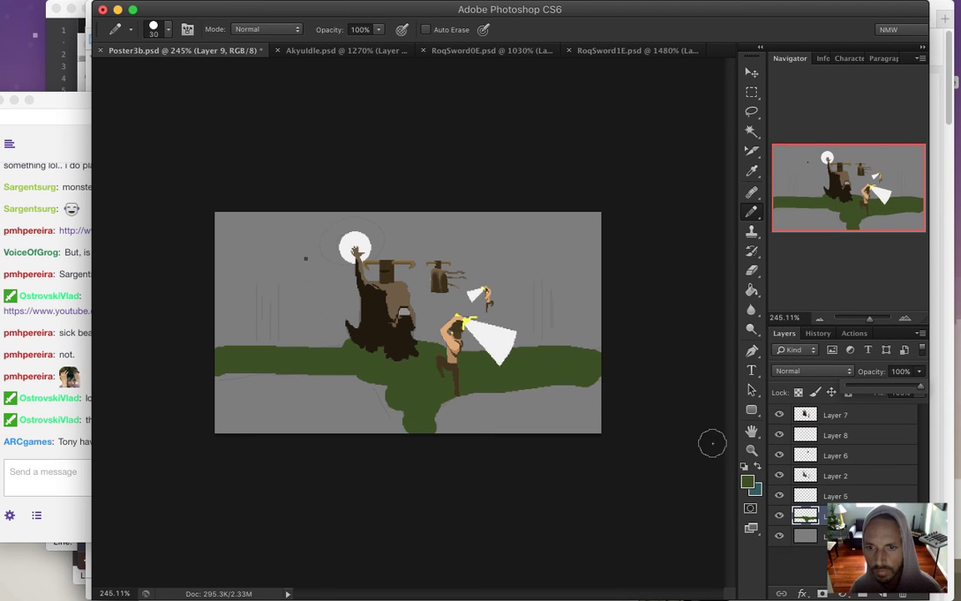
Set the foreground colour to dark green #202b13 and bucket-fill the area above the ground band and both areas below it.
{"action": "left_click", "coordinate": [747, 482]}
{"action": "left_click_drag", "start_coordinate": [721, 353], "coordinate": [724, 384]}
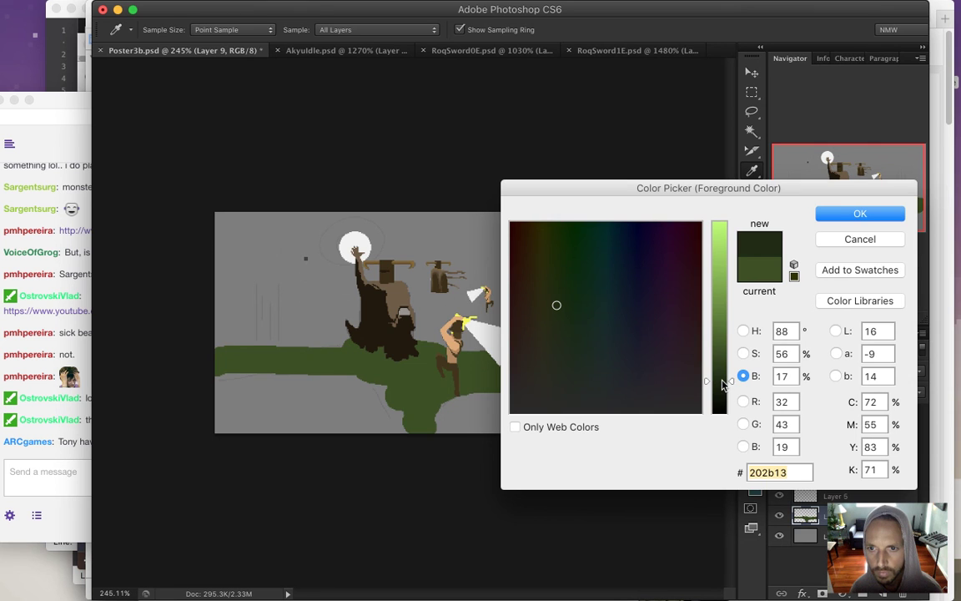
{"action": "left_click", "coordinate": [854, 214]}
{"action": "key", "text": "g"}
{"action": "left_click", "coordinate": [548, 324]}
{"action": "left_click", "coordinate": [543, 379]}
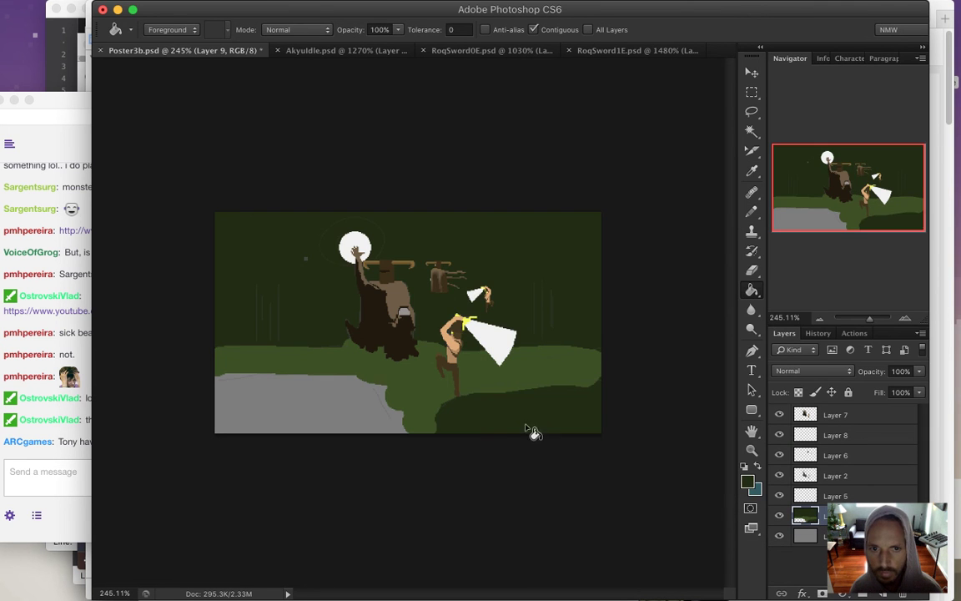
{"action": "left_click", "coordinate": [307, 410]}
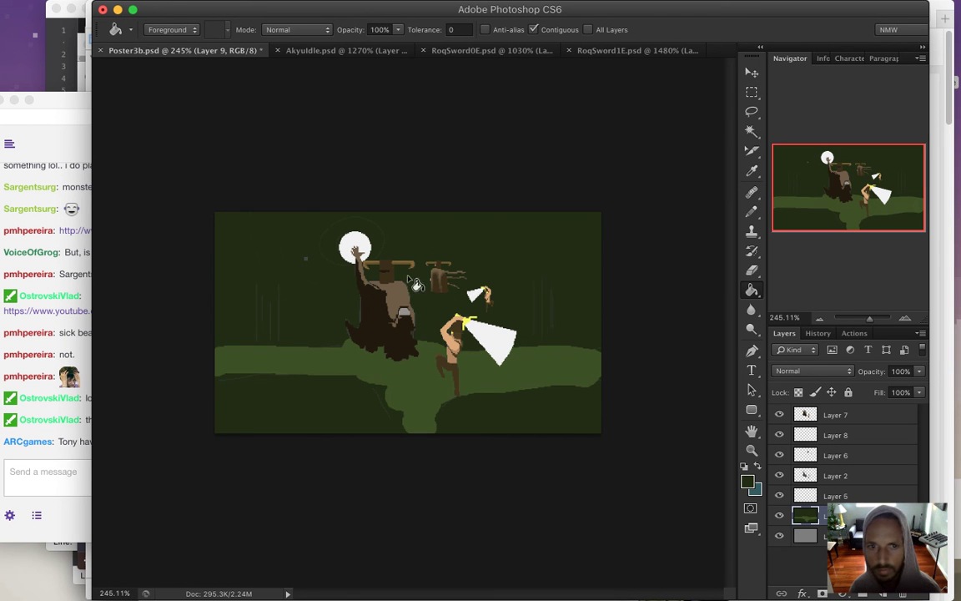
Open the Hue/Saturation adjustment for the painted green background layer.
{"action": "left_click", "coordinate": [188, 9]}
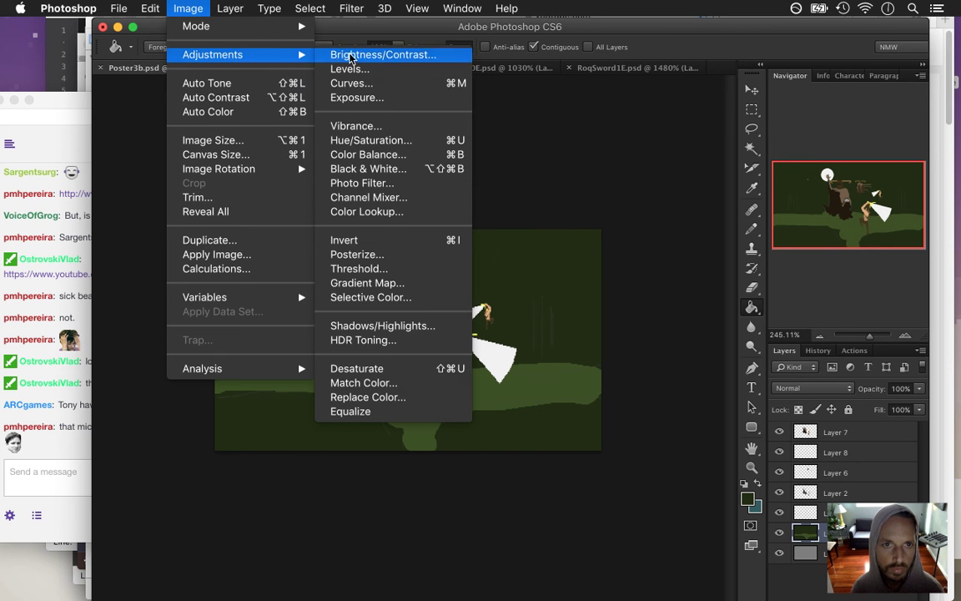
{"action": "left_click", "coordinate": [586, 314]}
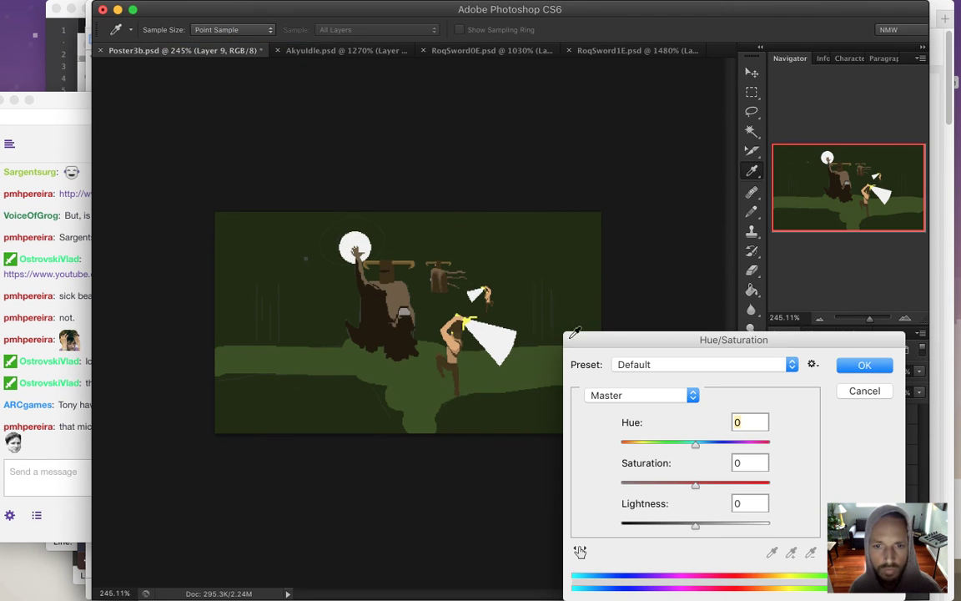
Read the newest Twitch chat message about the microphone and speaker sound quality, then return to the Hue/Saturation dialog.
{"action": "left_click", "coordinate": [38, 484]}
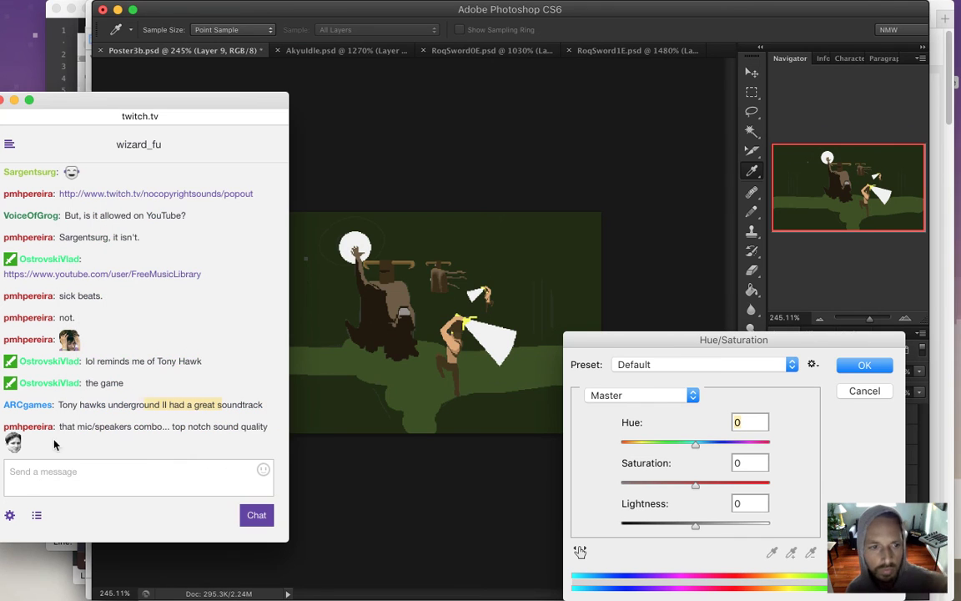
{"action": "left_click", "coordinate": [131, 426]}
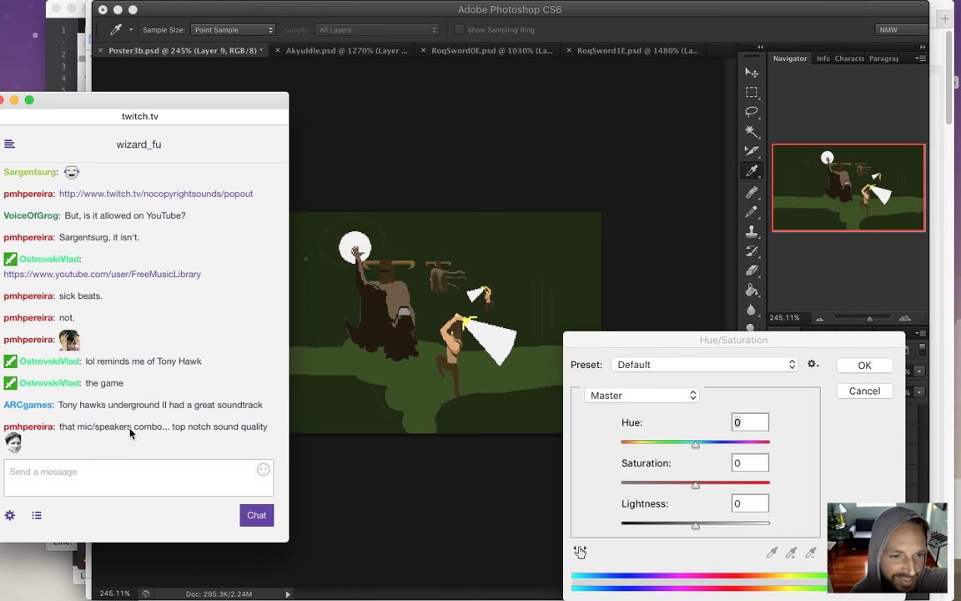
{"action": "left_click_drag", "start_coordinate": [119, 426], "coordinate": [210, 459]}
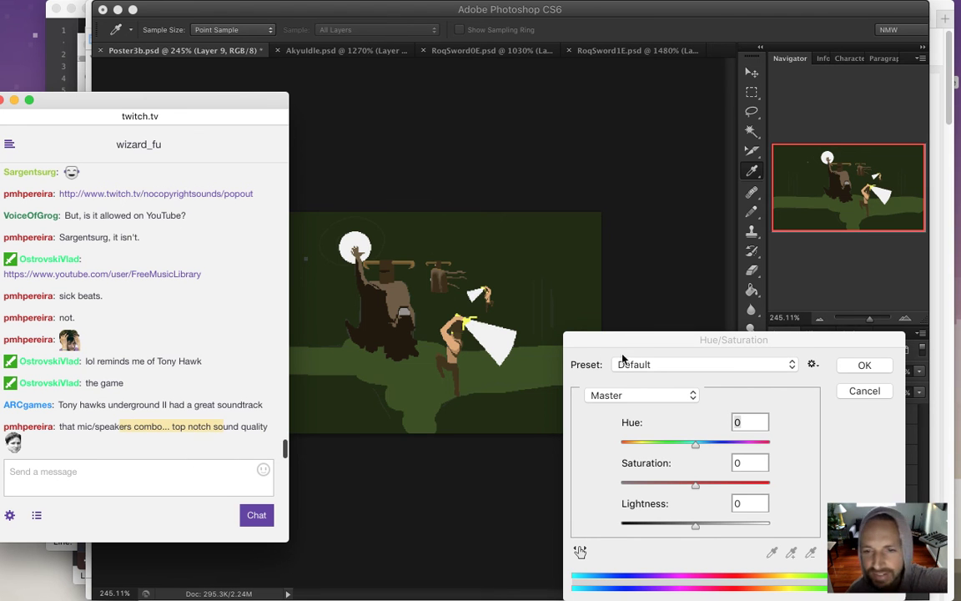
{"action": "left_click_drag", "start_coordinate": [628, 347], "coordinate": [626, 351]}
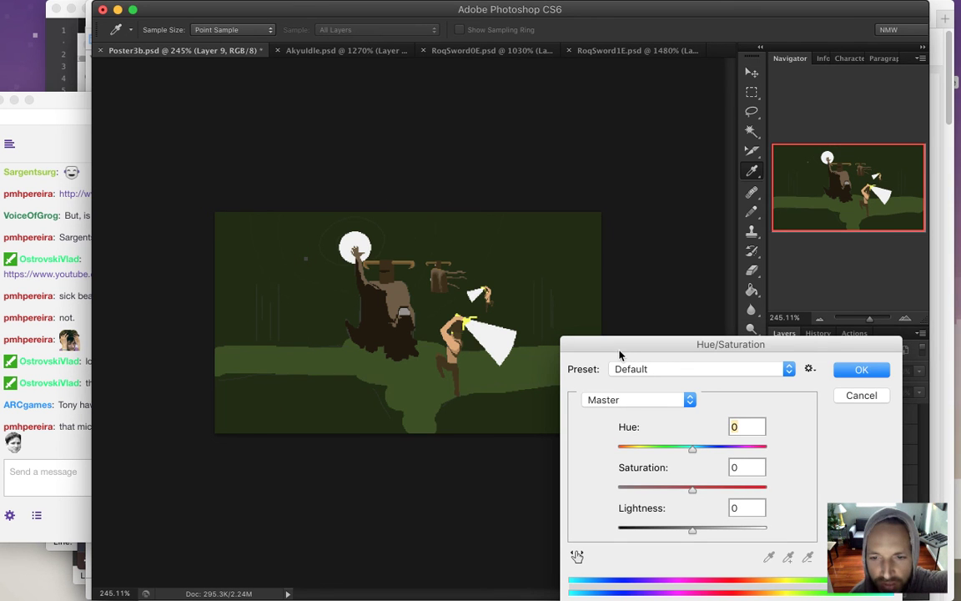
Shift the green background layer's hue to +62, saturation to -28 and lightness to +7, and apply the adjustment.
{"action": "left_click_drag", "start_coordinate": [696, 349], "coordinate": [711, 309]}
{"action": "left_click_drag", "start_coordinate": [709, 448], "coordinate": [749, 414]}
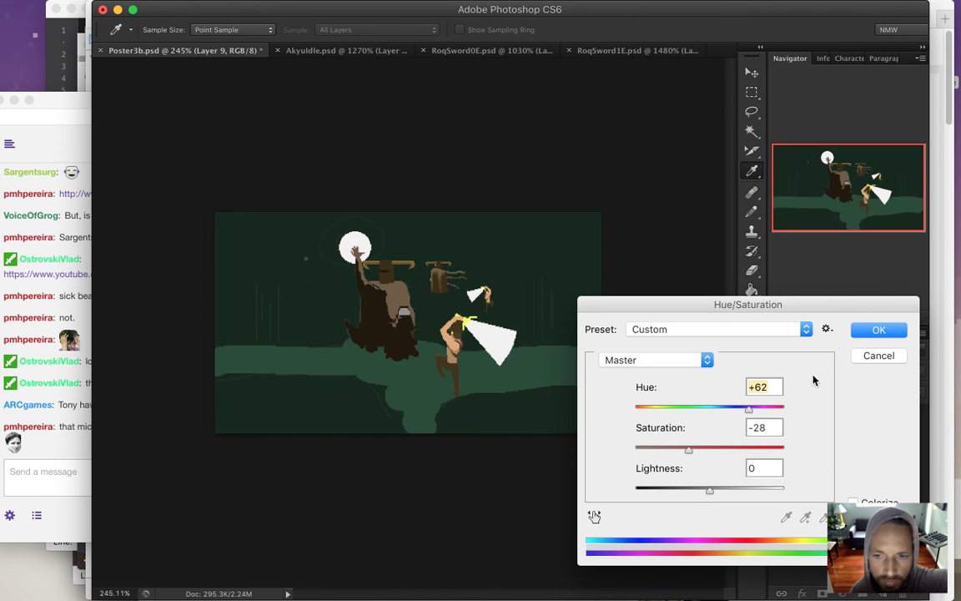
{"action": "left_click_drag", "start_coordinate": [710, 490], "coordinate": [715, 492]}
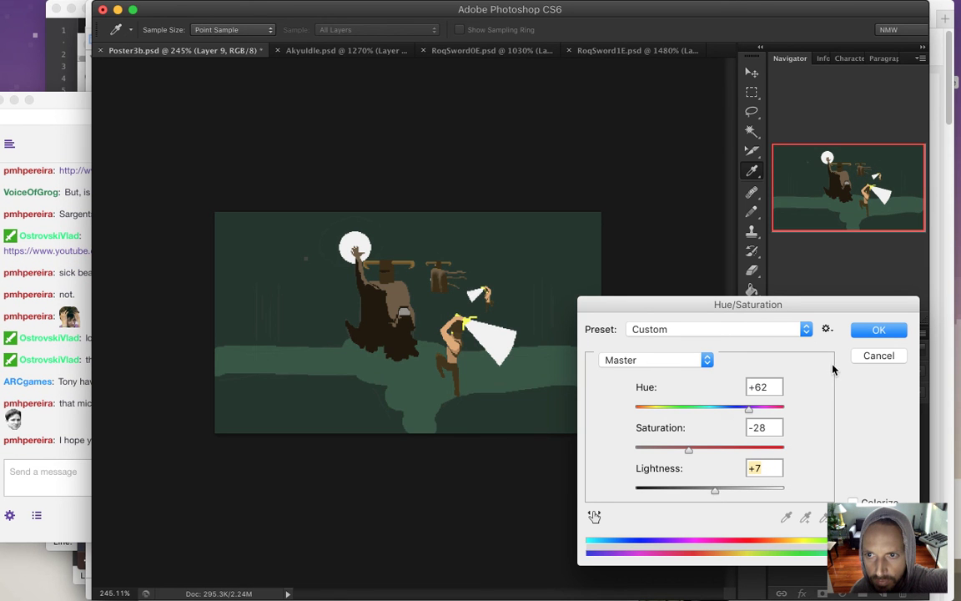
{"action": "left_click_drag", "start_coordinate": [715, 492], "coordinate": [715, 494]}
{"action": "left_click", "coordinate": [876, 330]}
{"action": "key", "text": "g"}
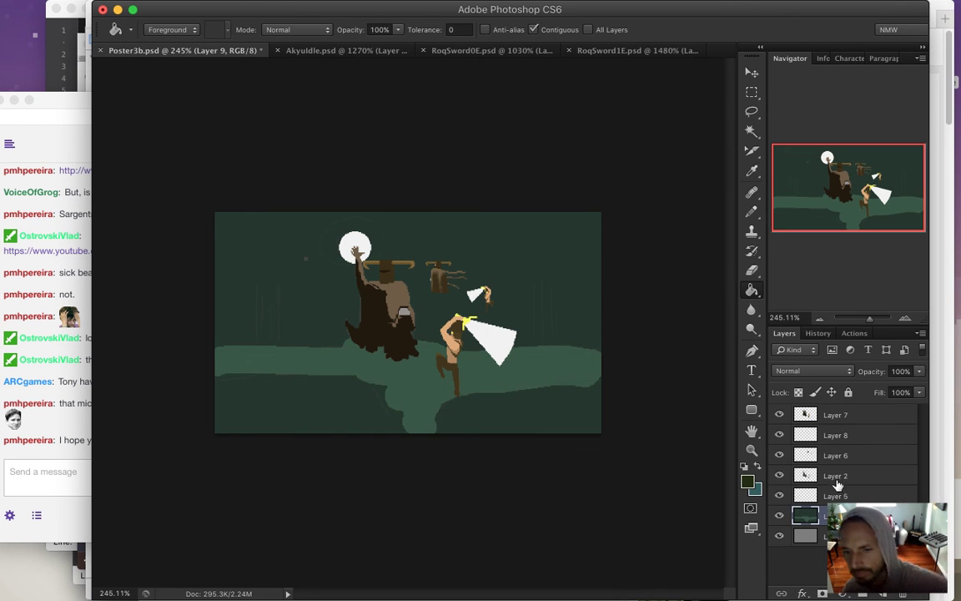
Find the layer holding the small duplicate figures by toggling layer visibility, and delete both figures from Layer 6.
{"action": "left_click", "coordinate": [813, 493]}
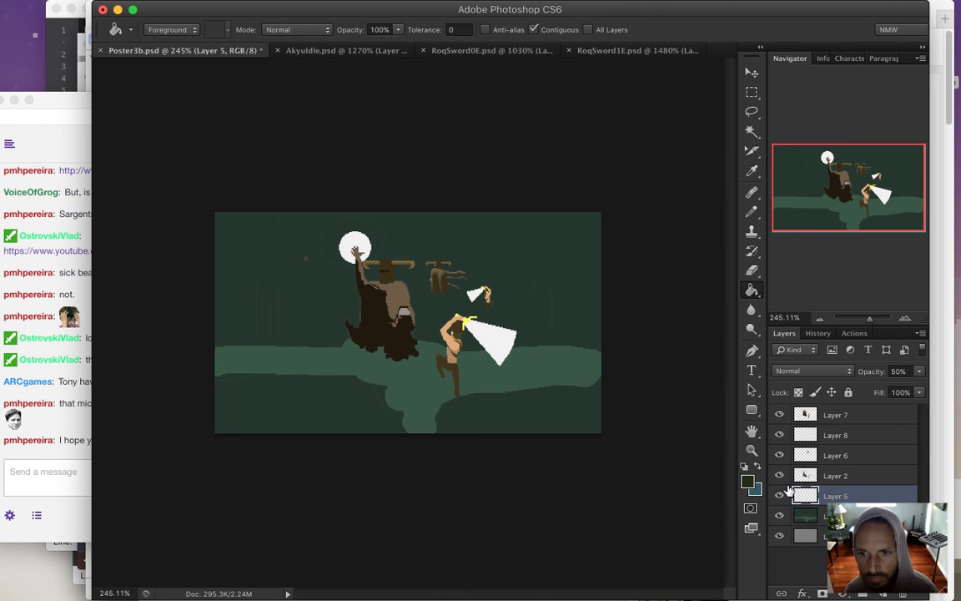
{"action": "left_click", "coordinate": [779, 415]}
{"action": "left_click", "coordinate": [780, 414]}
{"action": "left_click", "coordinate": [779, 435]}
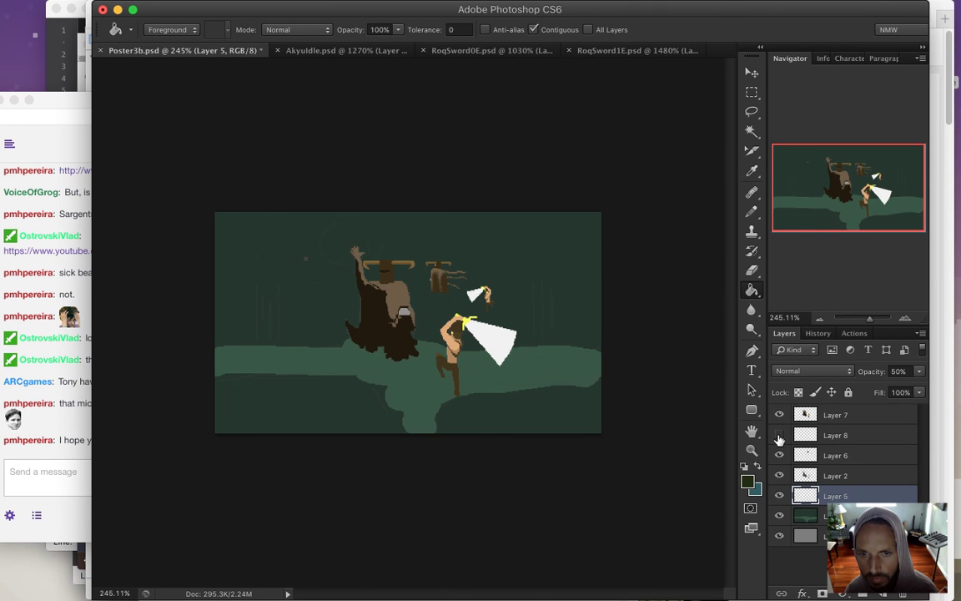
{"action": "left_click", "coordinate": [780, 434]}
{"action": "left_click", "coordinate": [779, 455]}
{"action": "left_click", "coordinate": [780, 455]}
{"action": "left_click", "coordinate": [827, 455]}
{"action": "key", "text": "m"}
{"action": "left_click_drag", "start_coordinate": [418, 254], "coordinate": [534, 327]}
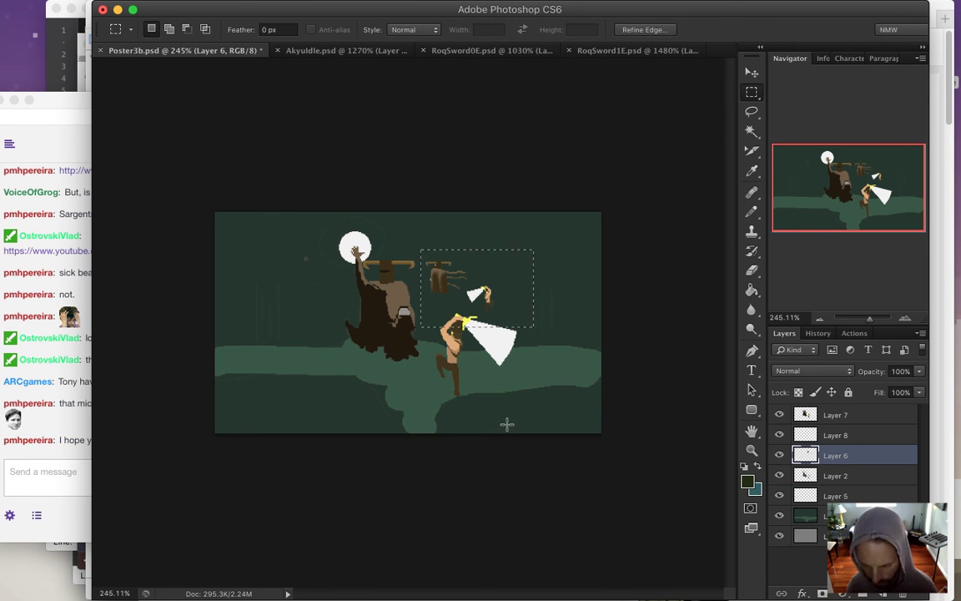
{"action": "key", "text": "Delete"}
{"action": "left_click", "coordinate": [558, 266]}
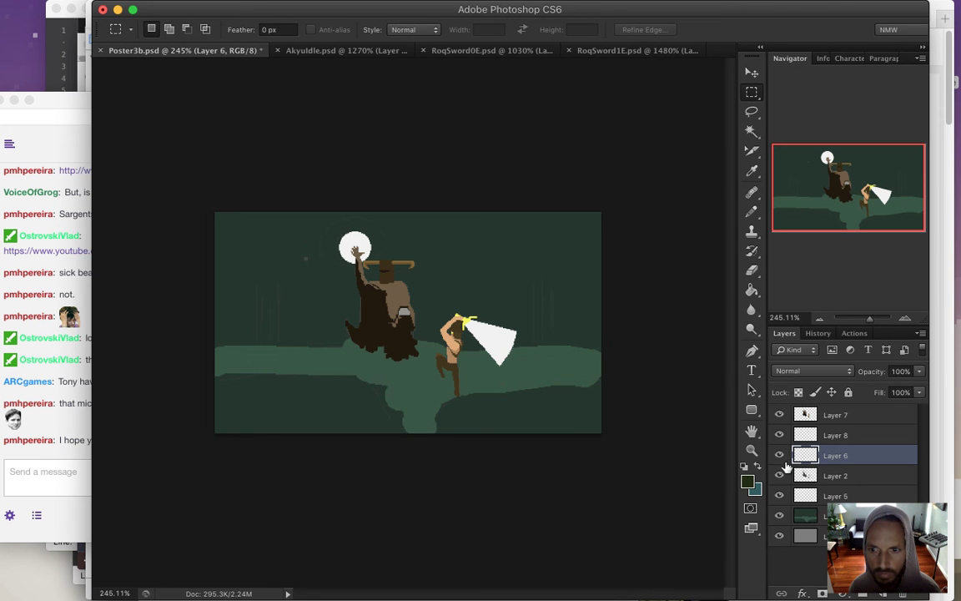
Merge Layer 6 and Layer 5 into one layer beneath Layer 2, hide the merged layer and save the file.
{"action": "left_click", "coordinate": [834, 477]}
{"action": "key", "text": "alt+bracketright"}
{"action": "key", "text": "alt+bracketright"}
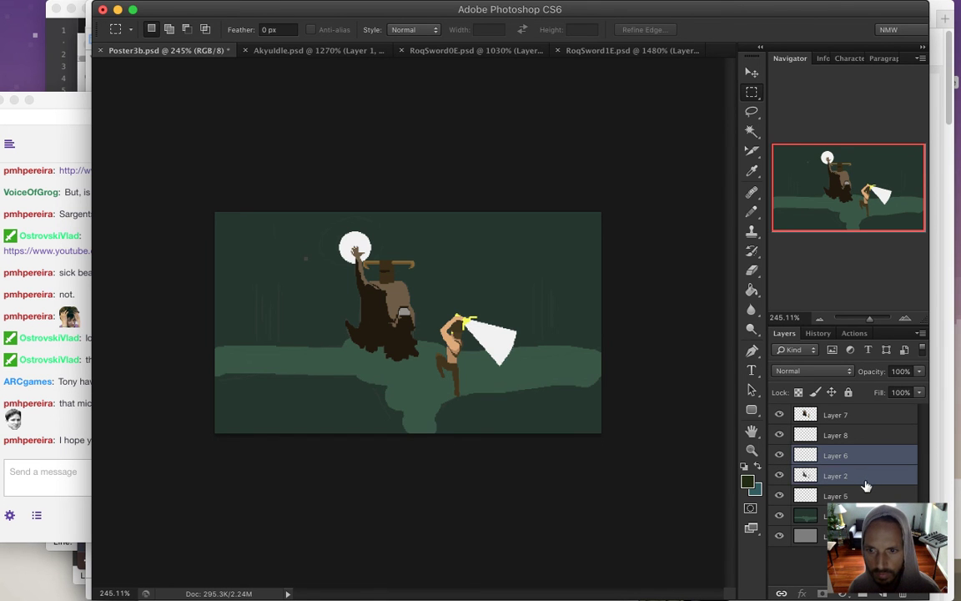
{"action": "left_click", "coordinate": [806, 455]}
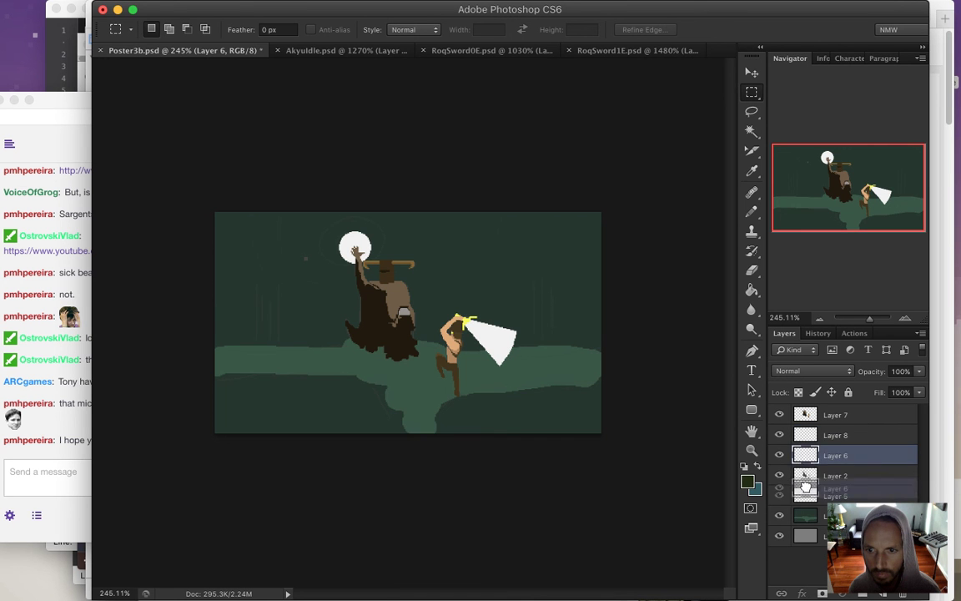
{"action": "left_click_drag", "start_coordinate": [805, 454], "coordinate": [780, 492]}
{"action": "left_click", "coordinate": [779, 497]}
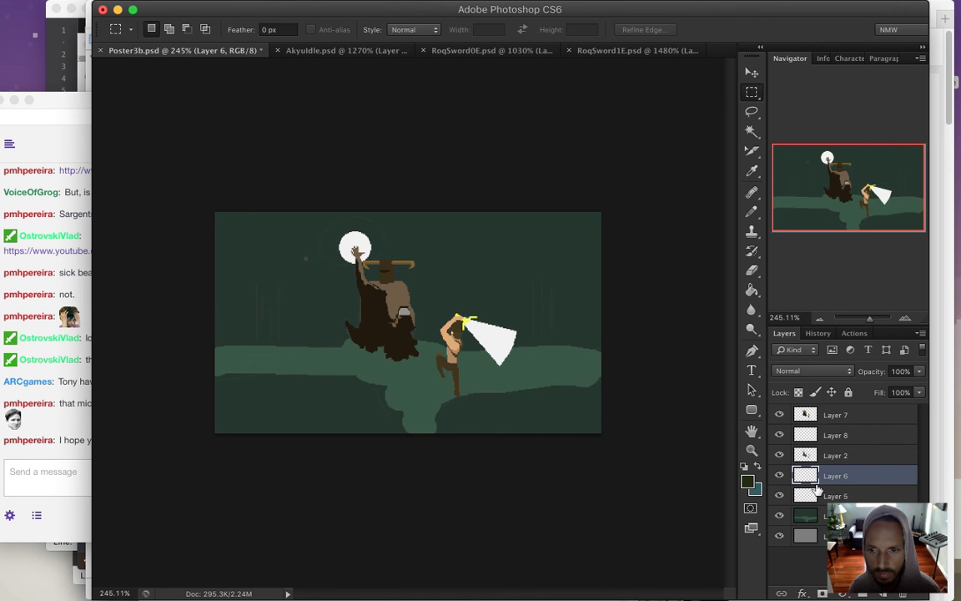
{"action": "left_click", "coordinate": [877, 497], "text": "shift"}
{"action": "right_click", "coordinate": [876, 492]}
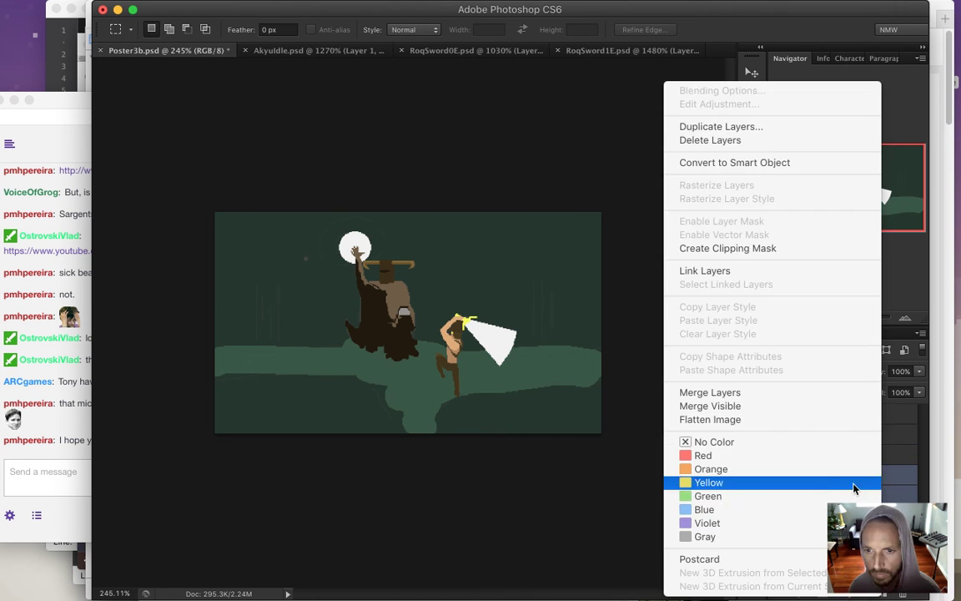
{"action": "left_click", "coordinate": [773, 394]}
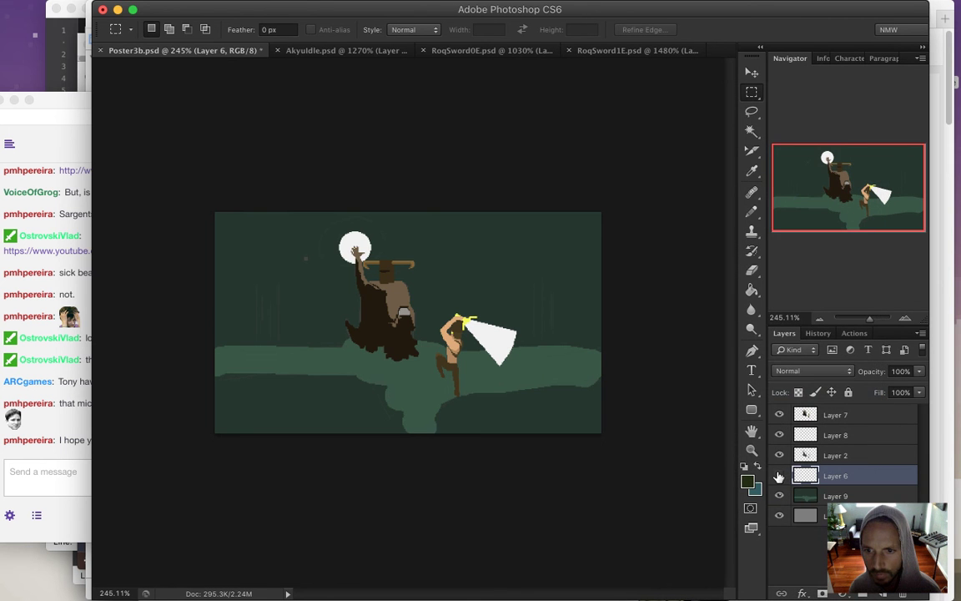
{"action": "key", "text": "super+s"}
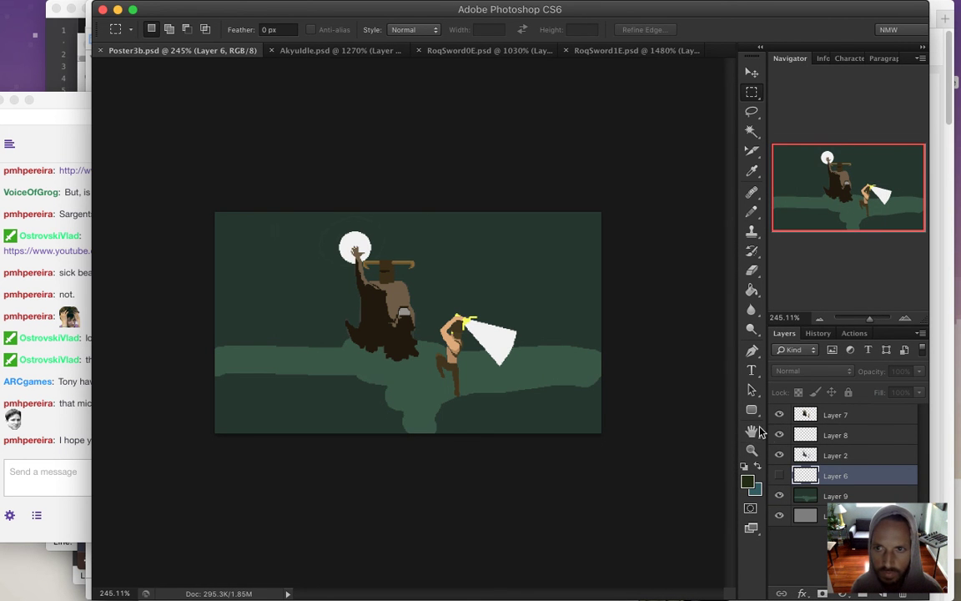
Read the newest message in the Twitch chat window, then return to Poster3b.psd in Photoshop.
{"action": "left_click", "coordinate": [75, 413]}
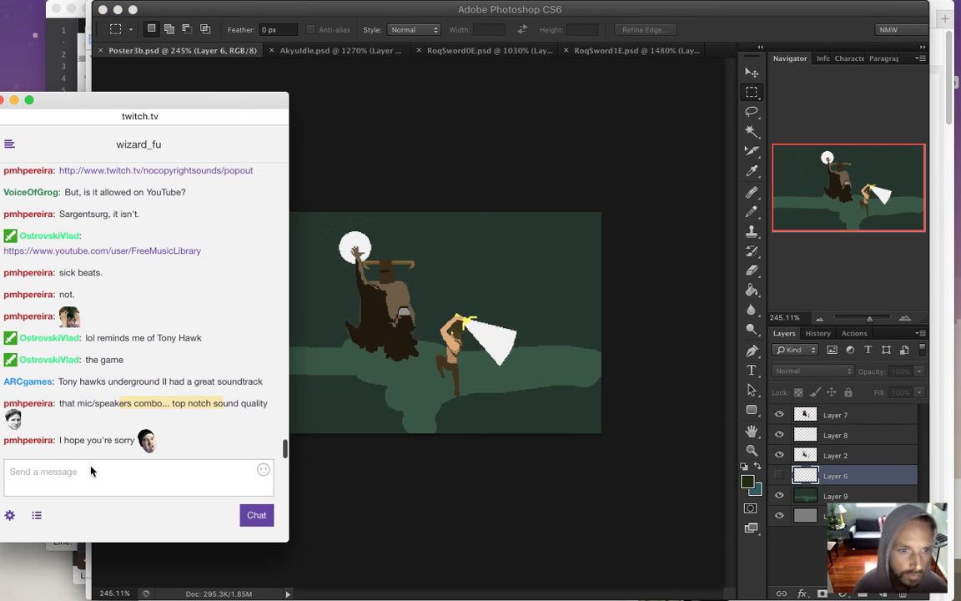
{"action": "left_click", "coordinate": [92, 444]}
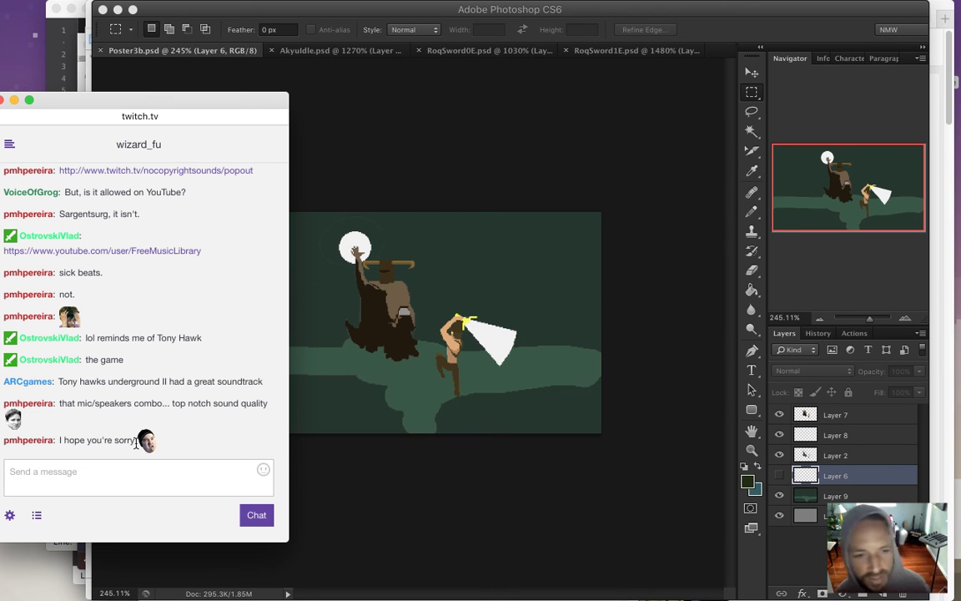
{"action": "left_click", "coordinate": [409, 508]}
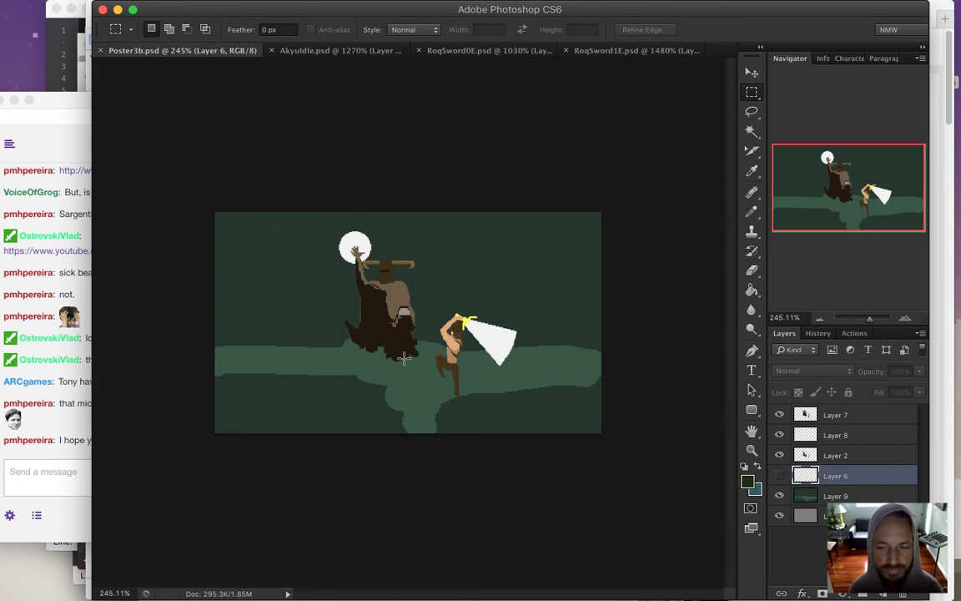
Hide Layer 2 to remove its leftover sketch lines from view, and save the file.
{"action": "left_click", "coordinate": [361, 348]}
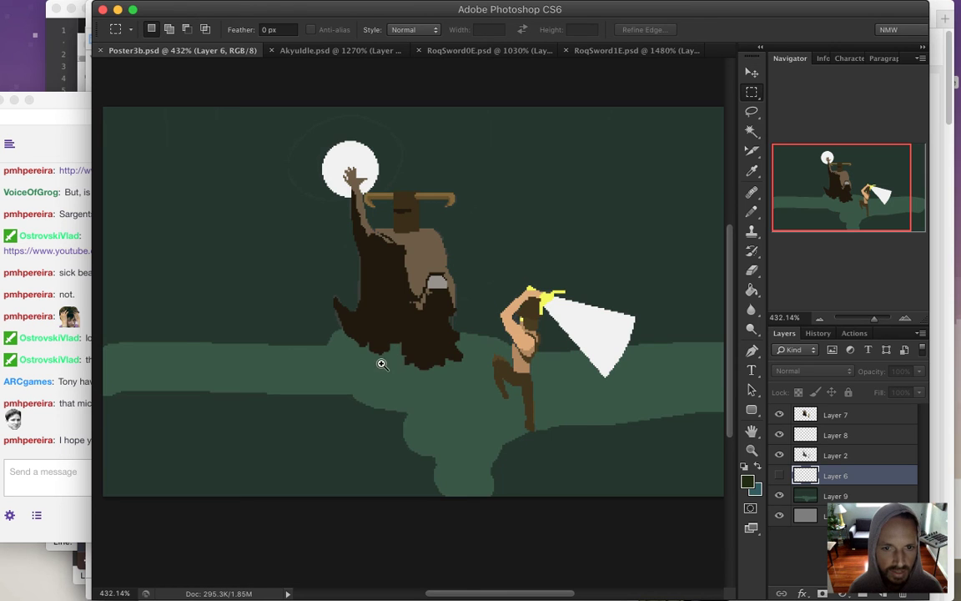
{"action": "left_click", "coordinate": [377, 352]}
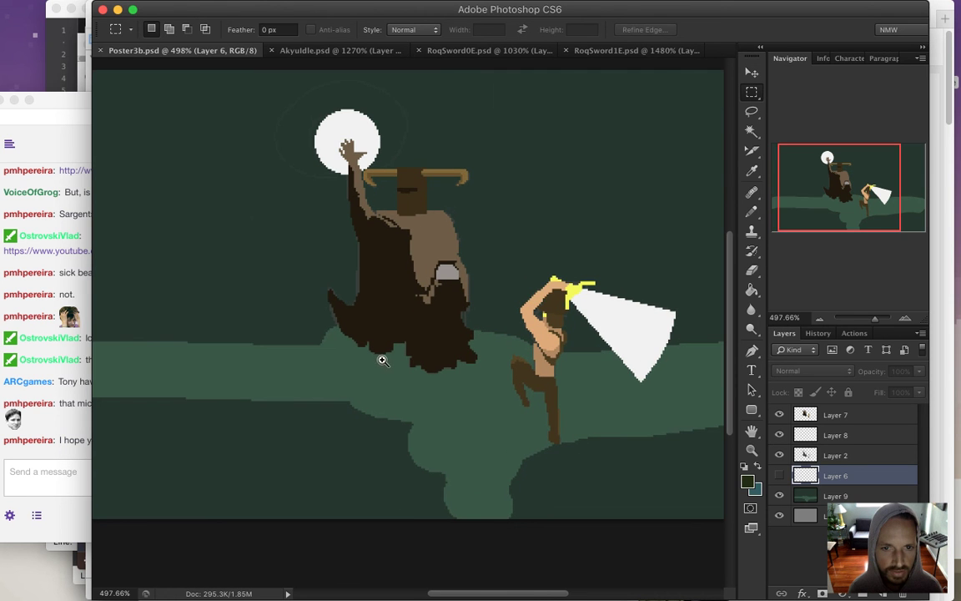
{"action": "left_click", "coordinate": [780, 456]}
{"action": "left_click", "coordinate": [779, 456]}
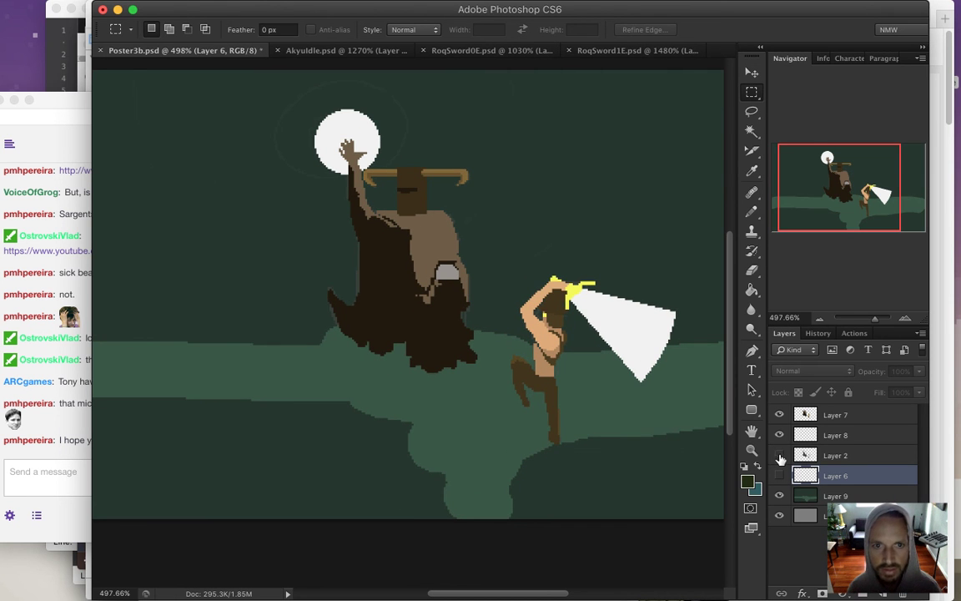
{"action": "left_click", "coordinate": [527, 404], "text": "alt"}
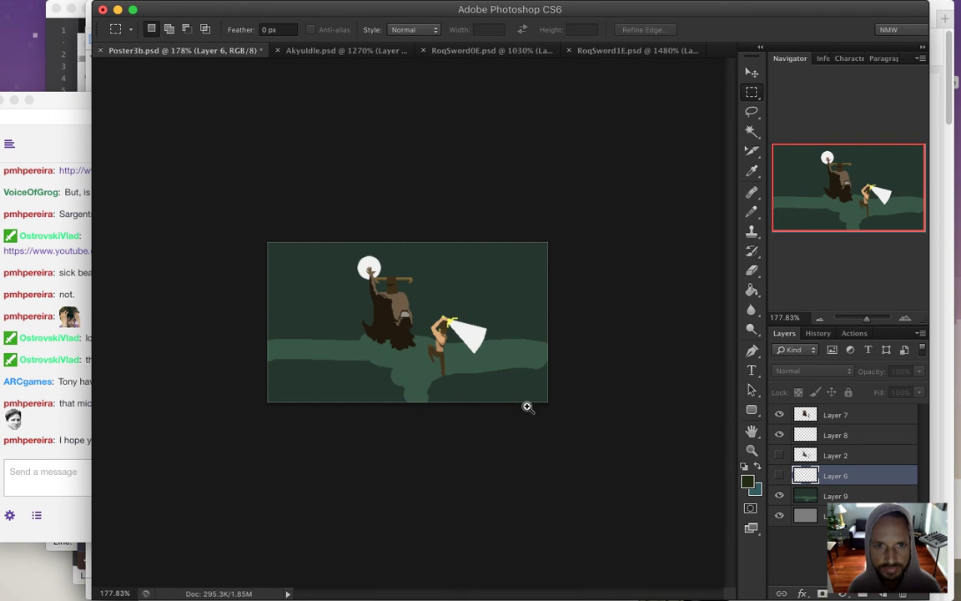
{"action": "left_click", "coordinate": [498, 369]}
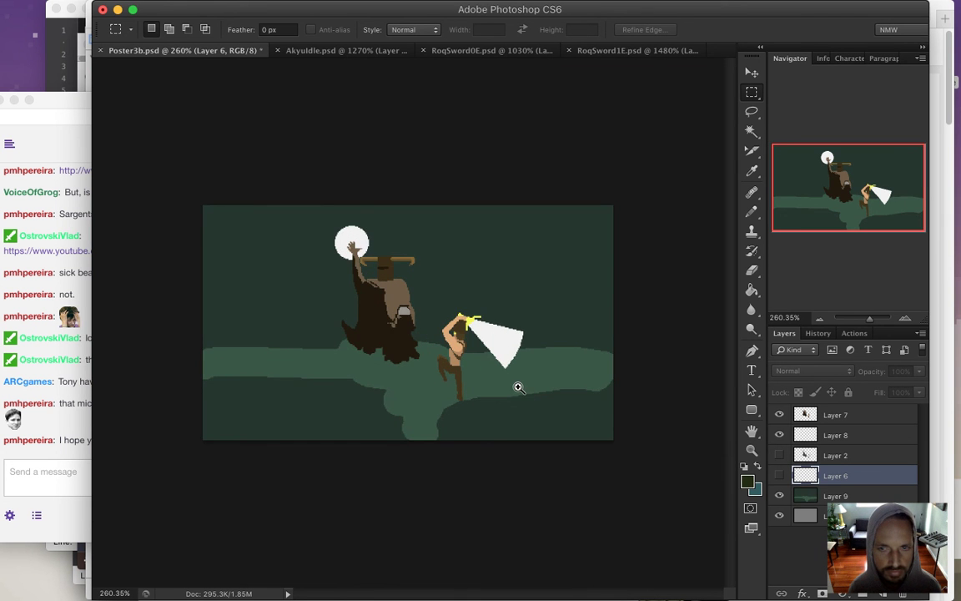
{"action": "left_click_drag", "start_coordinate": [518, 386], "coordinate": [526, 400]}
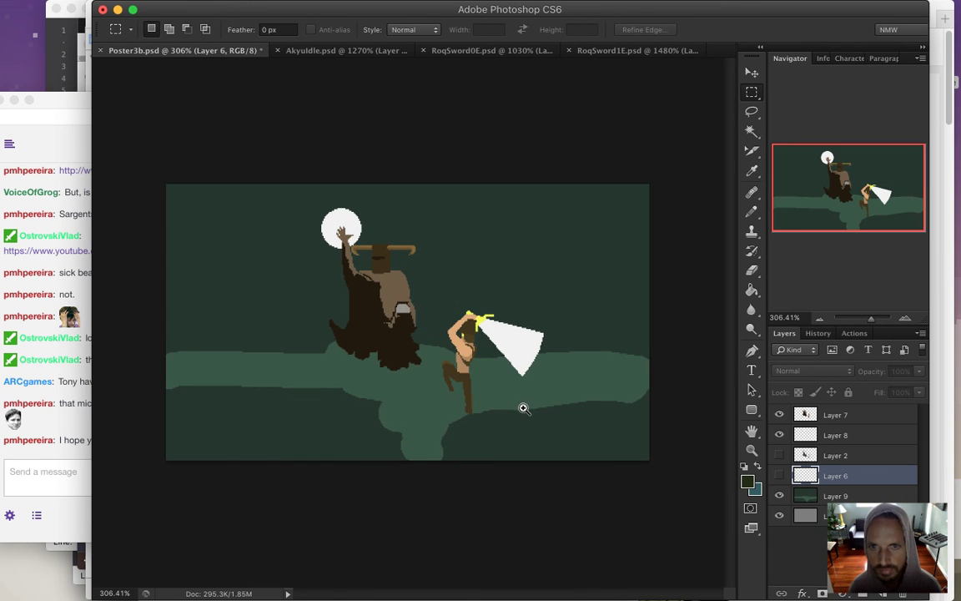
{"action": "key", "text": "super+s"}
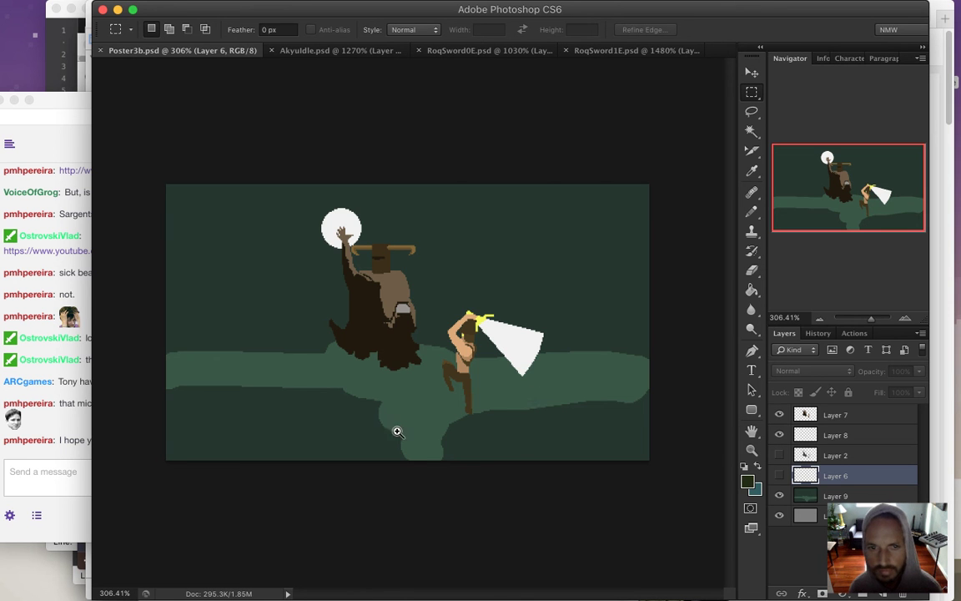
Select Layer 9, sample the lighter green of the ground band and reduce the Pencil size to 1 px.
{"action": "left_click_drag", "start_coordinate": [400, 429], "coordinate": [429, 461]}
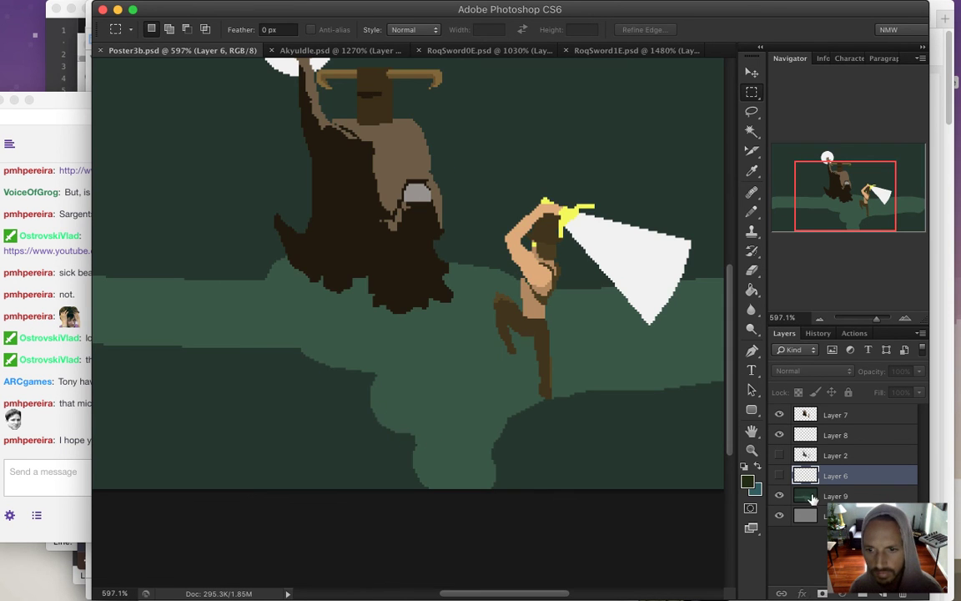
{"action": "left_click", "coordinate": [835, 495]}
{"action": "key", "text": "i"}
{"action": "left_click", "coordinate": [320, 310]}
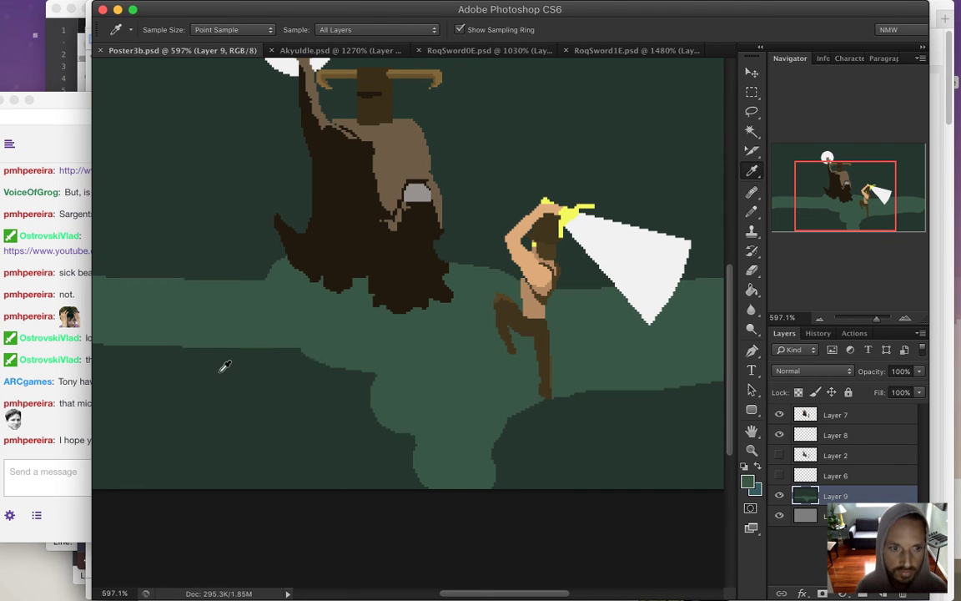
{"action": "key", "text": "b"}
{"action": "key", "text": "bracketleft"}
{"action": "key", "text": "bracketleft"}
{"action": "key", "text": "bracketleft"}
{"action": "key", "text": "bracketleft"}
{"action": "key", "text": "bracketleft"}
{"action": "key", "text": "bracketleft"}
{"action": "key", "text": "bracketleft"}
{"action": "key", "text": "bracketleft"}
{"action": "key", "text": "bracketleft"}
{"action": "key", "text": "bracketleft"}
{"action": "key", "text": "bracketleft"}
{"action": "key", "text": "bracketleft"}
{"action": "key", "text": "bracketleft"}
Pencil jagged 1 px horizontal grass strokes along the ground's lower-left edge and down the path's left side to the canvas edge.
{"action": "left_click", "coordinate": [286, 353]}
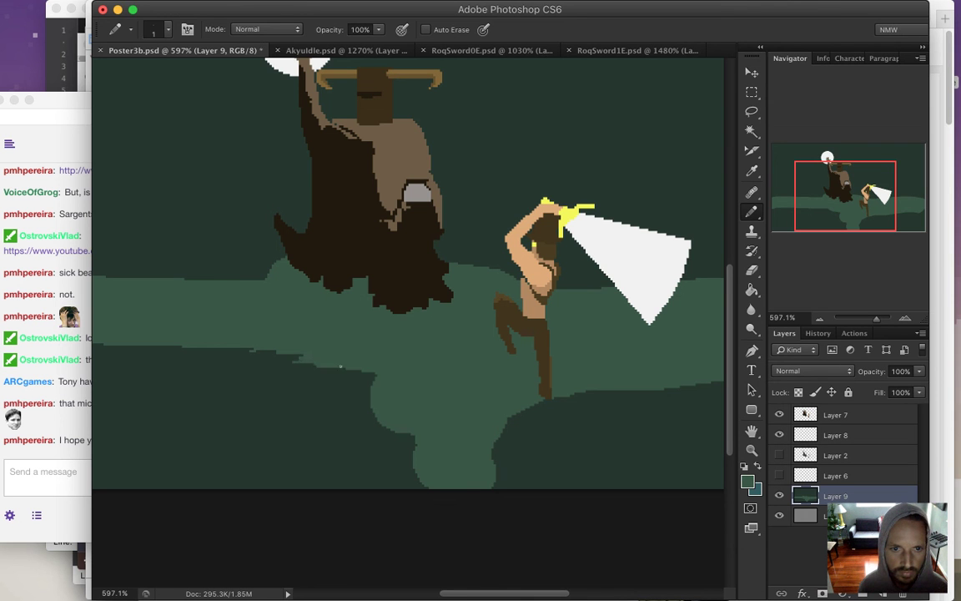
{"action": "left_click", "coordinate": [298, 394], "text": "shift"}
{"action": "key", "text": "ctrl+z"}
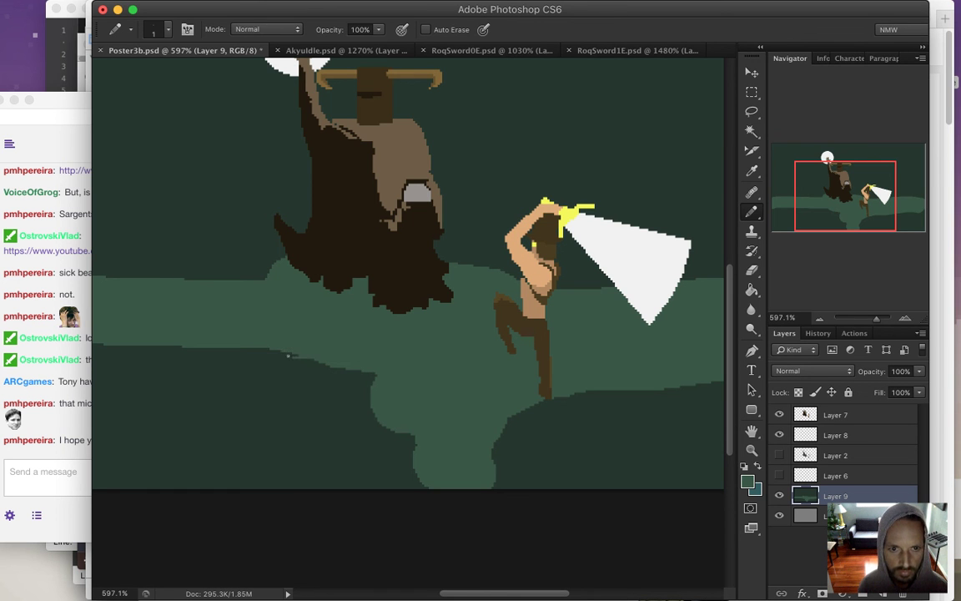
{"action": "left_click_drag", "start_coordinate": [300, 365], "coordinate": [339, 368]}
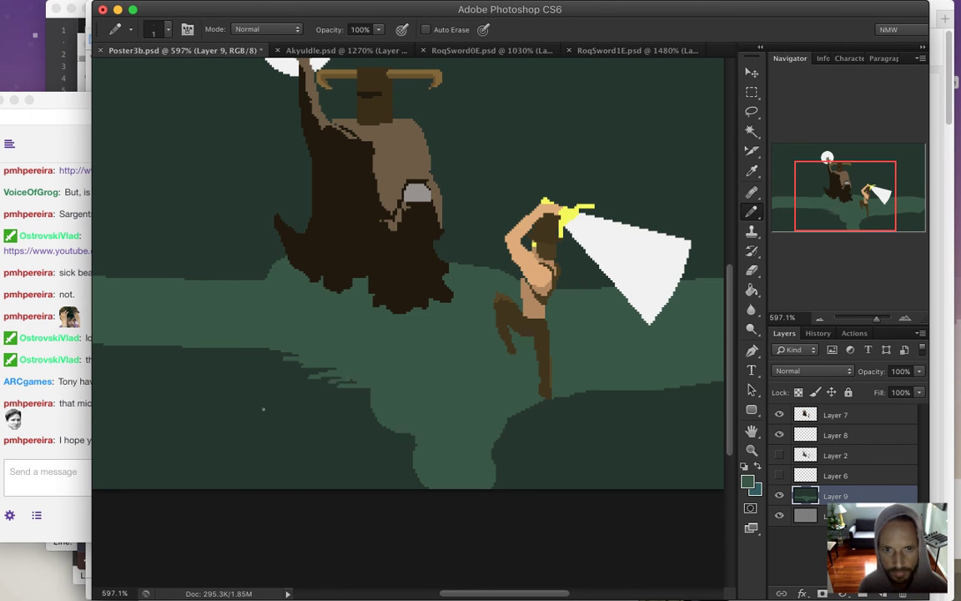
{"action": "mouse_move", "coordinate": [281, 357]}
{"action": "left_mouse_down"}
{"action": "mouse_move", "coordinate": [334, 362]}
{"action": "mouse_move", "coordinate": [355, 389]}
{"action": "left_mouse_up"}
{"action": "mouse_move", "coordinate": [385, 437]}
{"action": "left_mouse_down"}
{"action": "mouse_move", "coordinate": [433, 459]}
{"action": "mouse_move", "coordinate": [387, 474]}
{"action": "mouse_move", "coordinate": [421, 492]}
{"action": "left_mouse_up"}
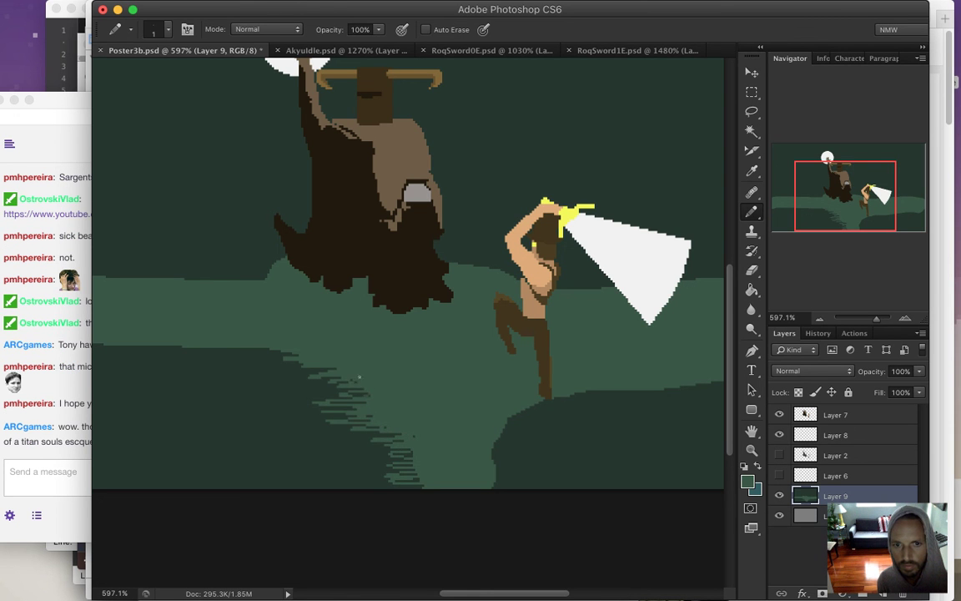
Read the Twitch chat message about the background colours, then return to Poster3b.psd in Photoshop.
{"action": "left_click", "coordinate": [25, 426]}
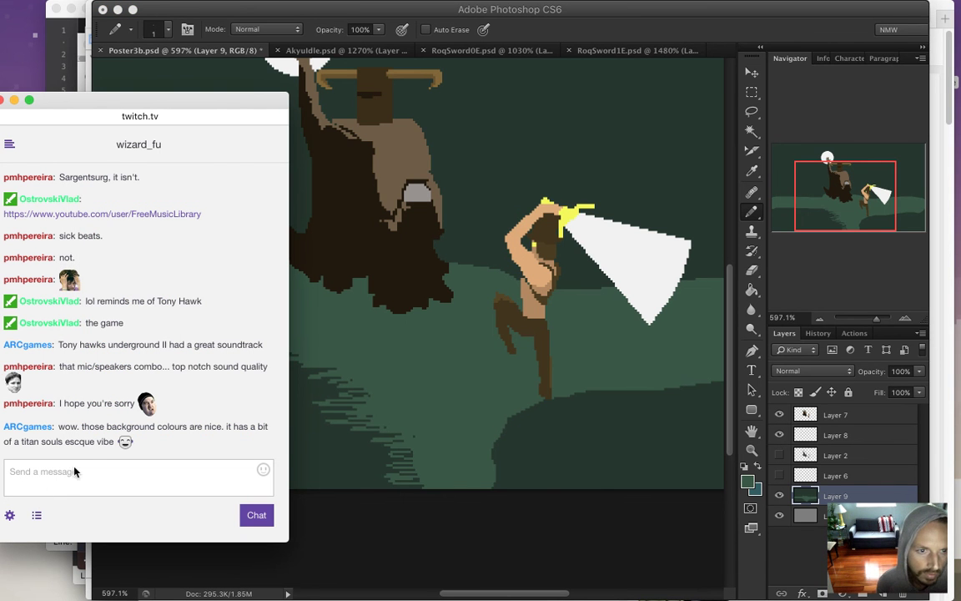
{"action": "left_click", "coordinate": [412, 563]}
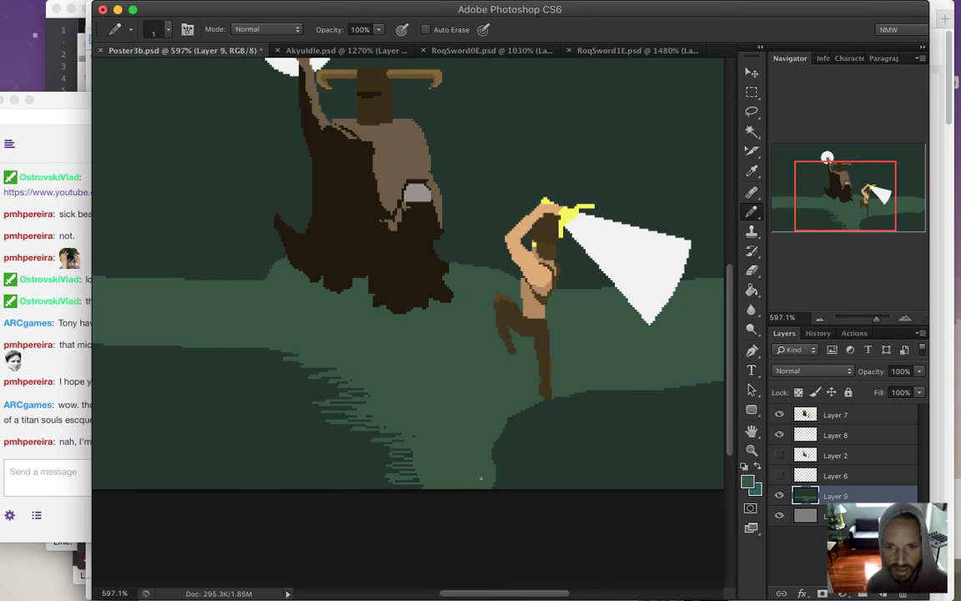
Pencil jagged grass strokes along the path's right side, and fill out the ground band's rounded right end to the canvas edge with a 2 px pencil.
{"action": "mouse_move", "coordinate": [514, 458]}
{"action": "left_mouse_down"}
{"action": "mouse_move", "coordinate": [534, 425]}
{"action": "mouse_move", "coordinate": [508, 423]}
{"action": "mouse_move", "coordinate": [533, 411]}
{"action": "mouse_move", "coordinate": [530, 404]}
{"action": "mouse_move", "coordinate": [596, 397]}
{"action": "left_mouse_up"}
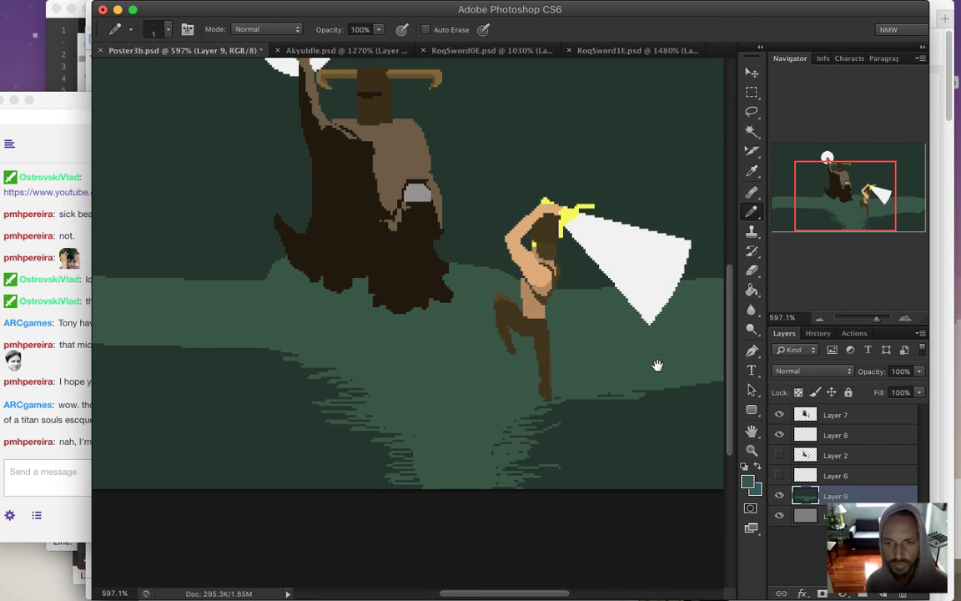
{"action": "scroll", "coordinate": [406, 399], "scroll_direction": "right", "scroll_amount": 10}
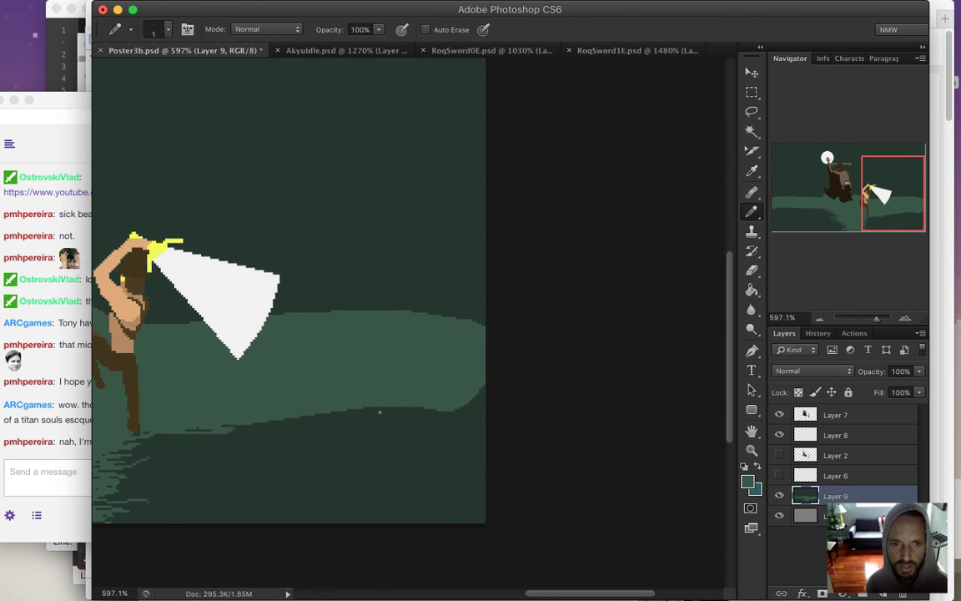
{"action": "key", "text": "bracketright"}
{"action": "left_click_drag", "start_coordinate": [466, 412], "coordinate": [495, 386]}
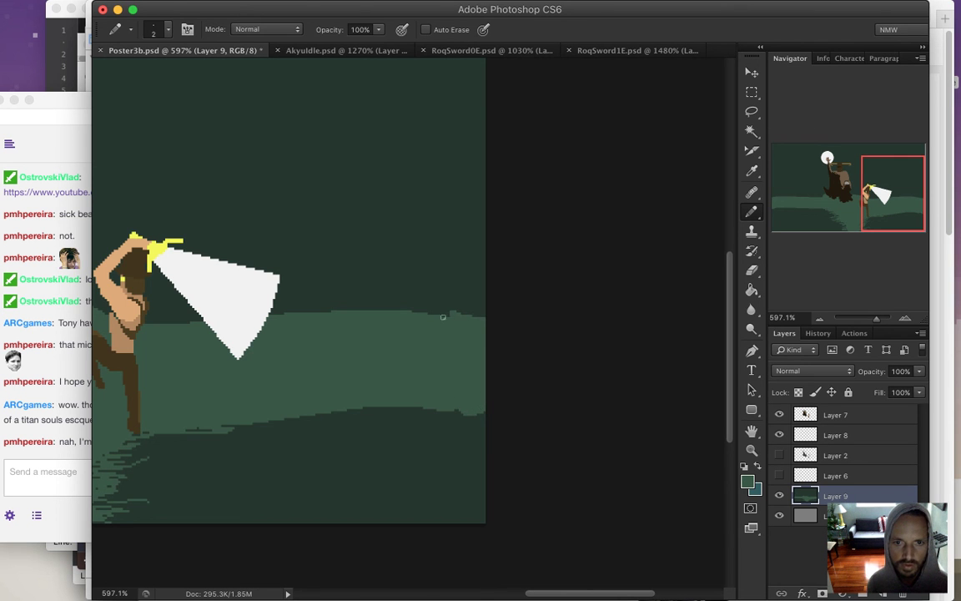
{"action": "left_click_drag", "start_coordinate": [443, 313], "coordinate": [491, 313]}
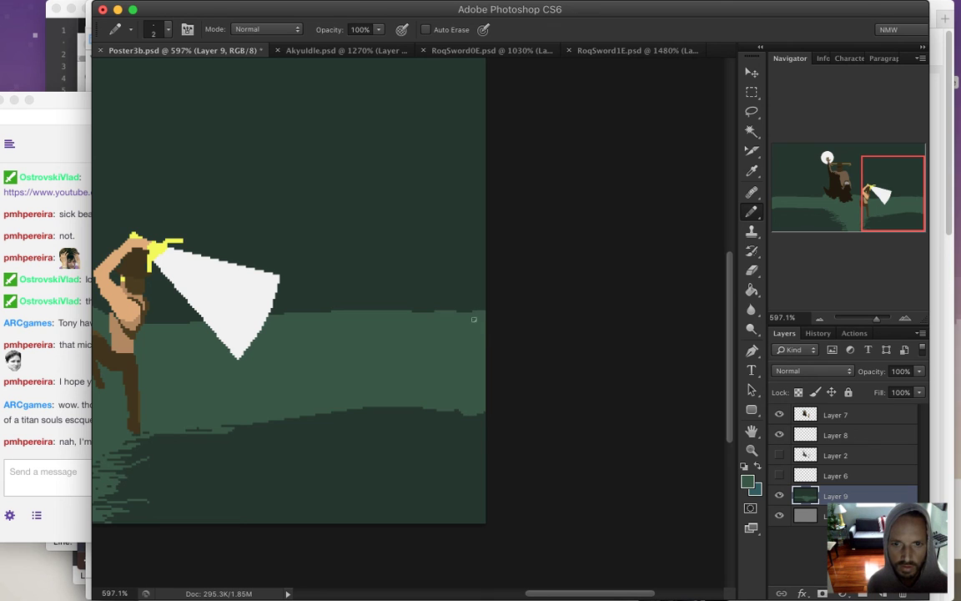
Pencil a flatter lower edge across the right part of the ground band and fill the enclosed dark area with the lighter green.
{"action": "left_click_drag", "start_coordinate": [232, 424], "coordinate": [337, 426]}
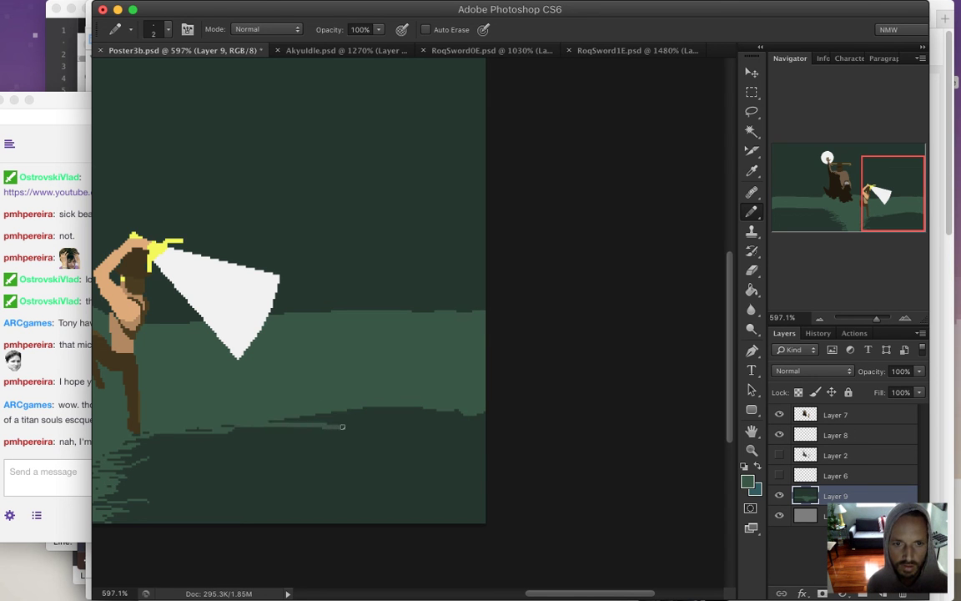
{"action": "key", "text": "g"}
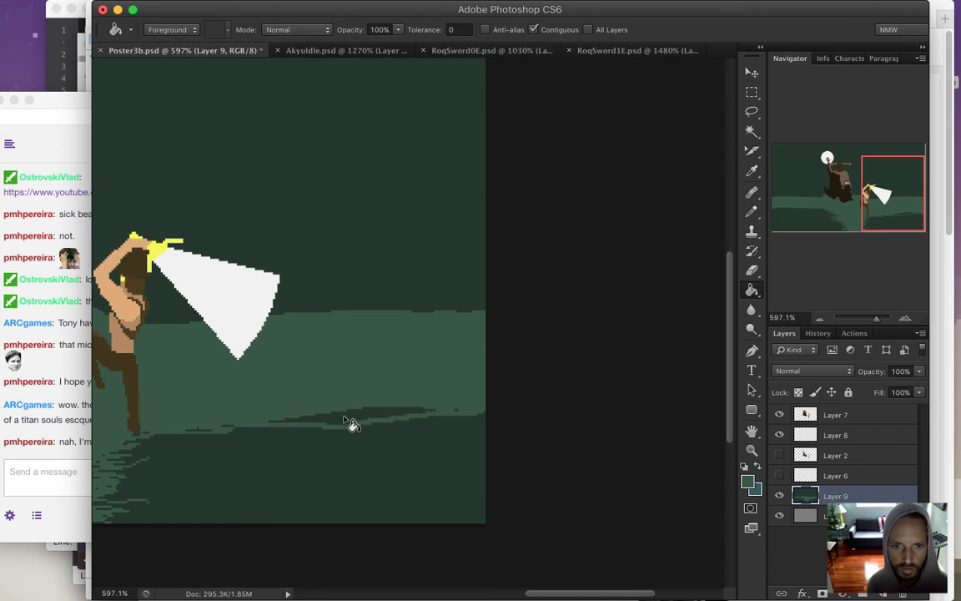
{"action": "left_click", "coordinate": [349, 420]}
Pencil jagged 1 px grass strokes in the lighter green along the ground's upper edge between the cloaked figure and the woman.
{"action": "left_click_drag", "start_coordinate": [243, 376], "coordinate": [509, 382]}
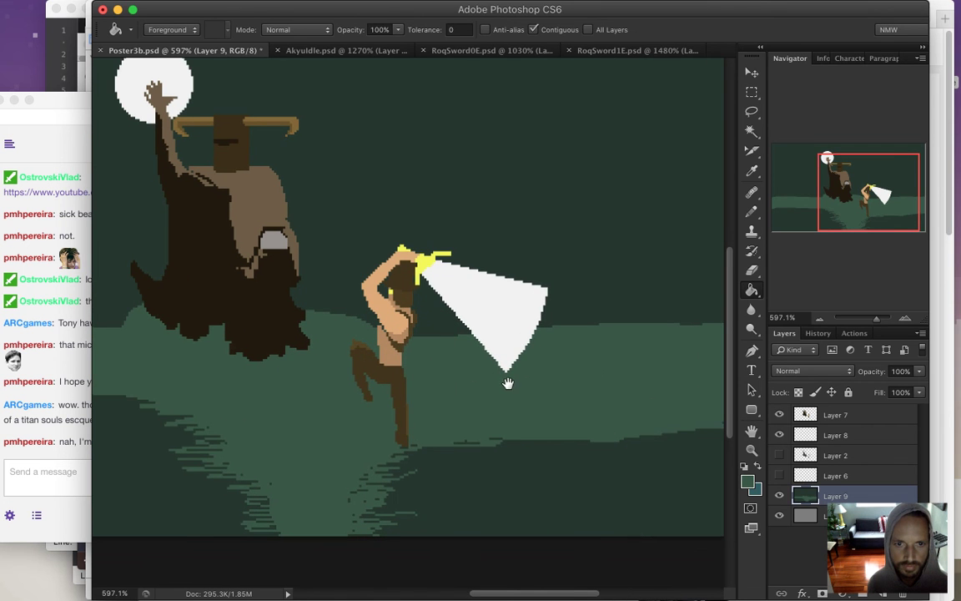
{"action": "key", "text": "b"}
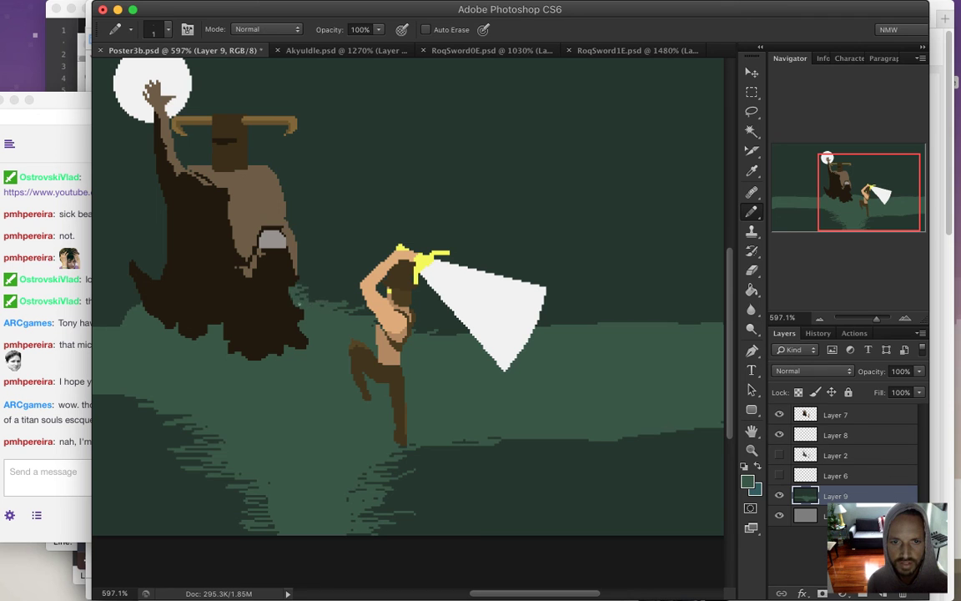
{"action": "mouse_move", "coordinate": [266, 262]}
{"action": "left_mouse_down"}
{"action": "mouse_move", "coordinate": [314, 259]}
{"action": "mouse_move", "coordinate": [312, 267]}
{"action": "mouse_move", "coordinate": [267, 252]}
{"action": "left_mouse_up"}
{"action": "left_click_drag", "start_coordinate": [284, 248], "coordinate": [270, 249]}
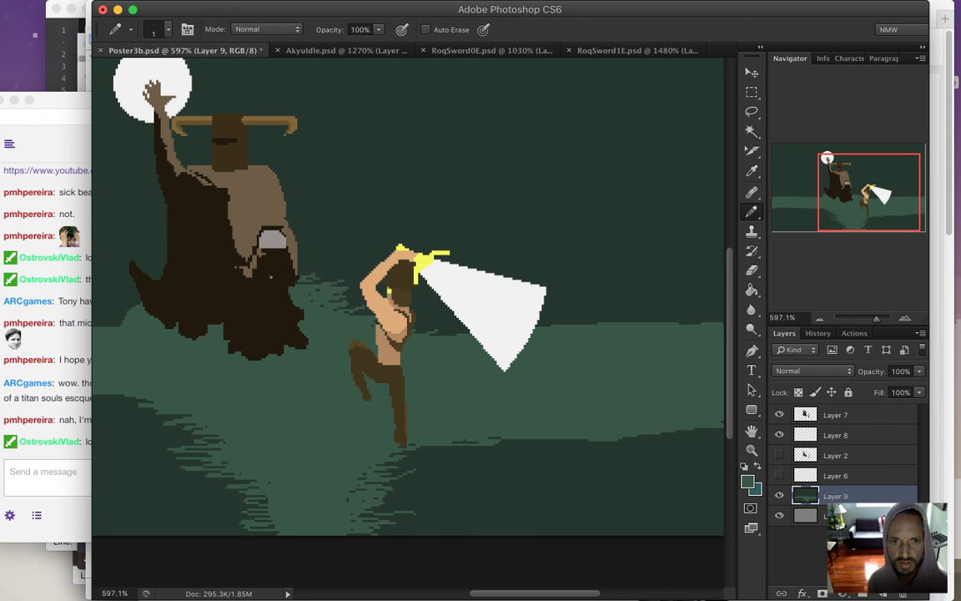
Read the latest Twitch chat messages about the music and sound, then return to Poster3b.psd in Photoshop.
{"action": "left_click", "coordinate": [42, 384]}
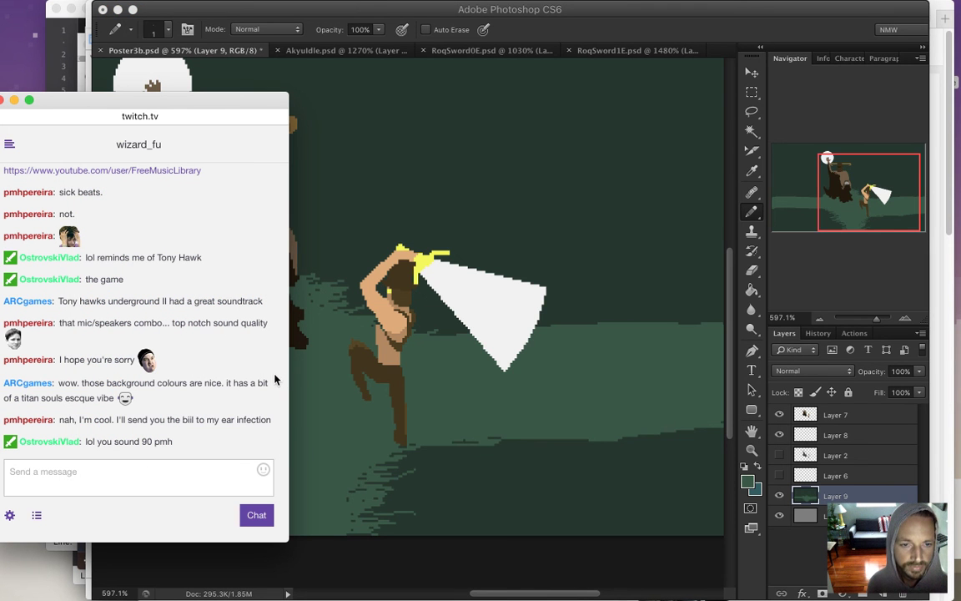
{"action": "left_click_drag", "start_coordinate": [152, 422], "coordinate": [219, 434]}
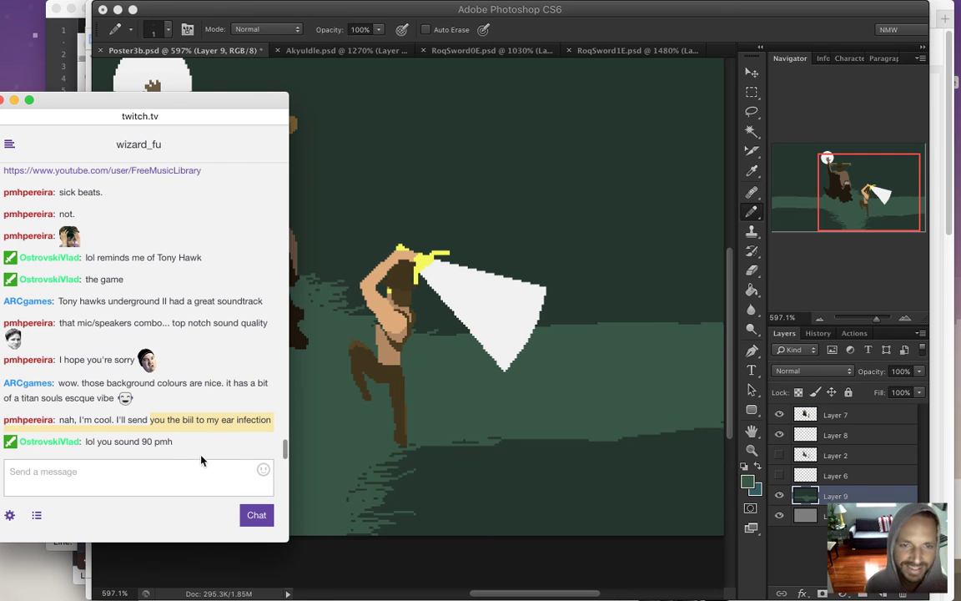
{"action": "key", "text": "super+Tab"}
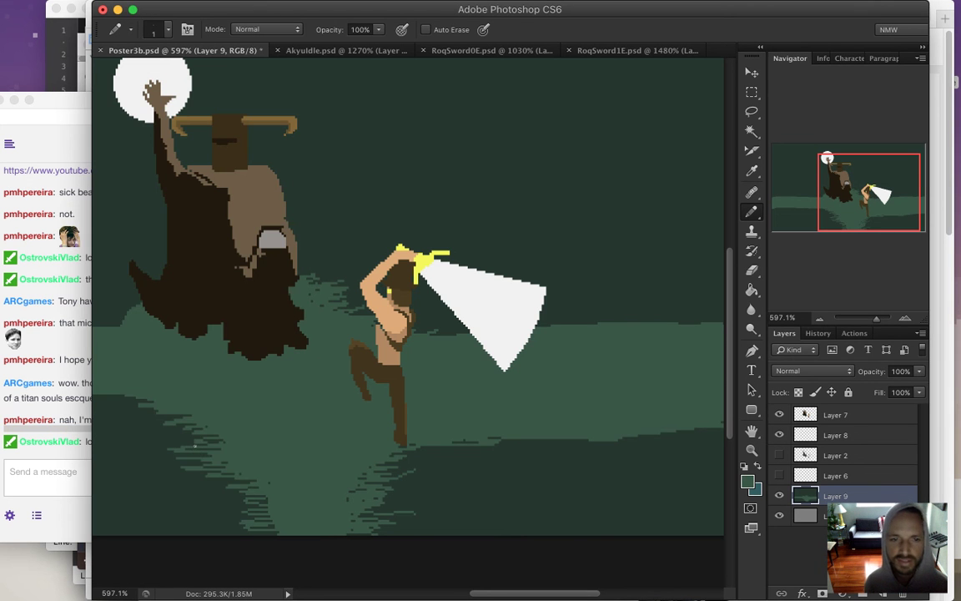
Switch to the YouTube page in Safari and pause the playing Aldnoah Zero soundtrack video.
{"action": "left_click", "coordinate": [60, 109]}
{"action": "key", "text": "super+Tab"}
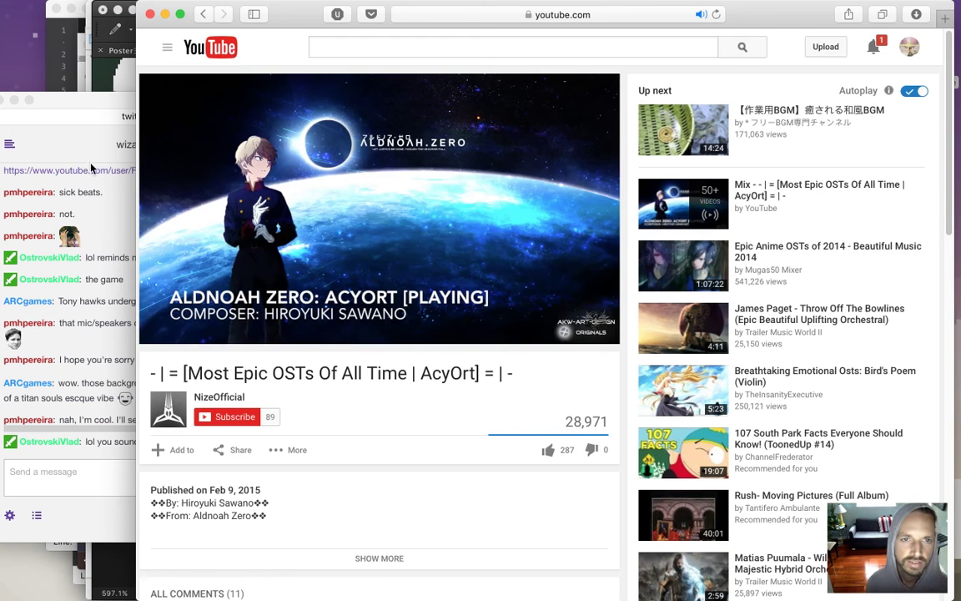
{"action": "mouse_move", "coordinate": [361, 198]}
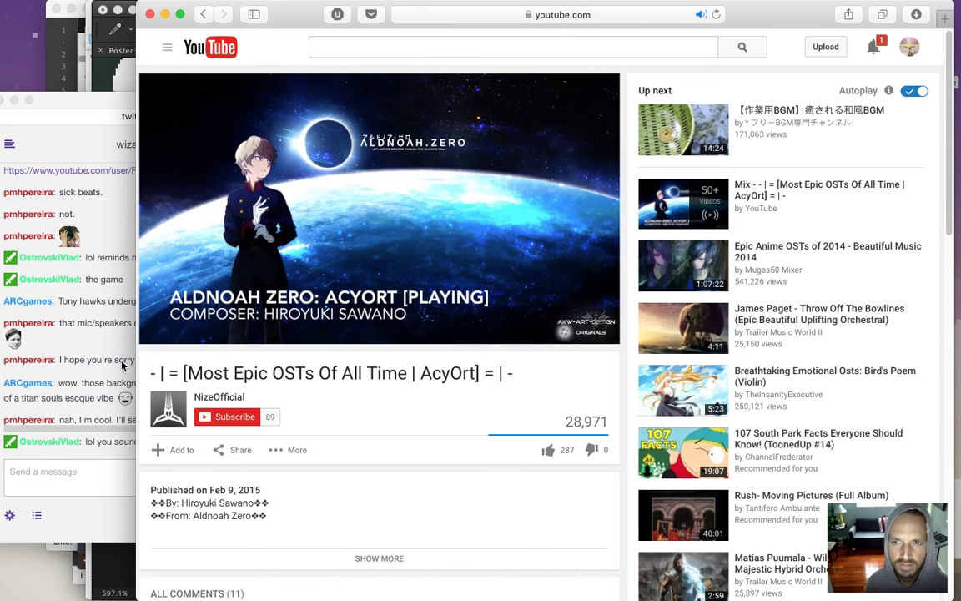
{"action": "left_click", "coordinate": [163, 332]}
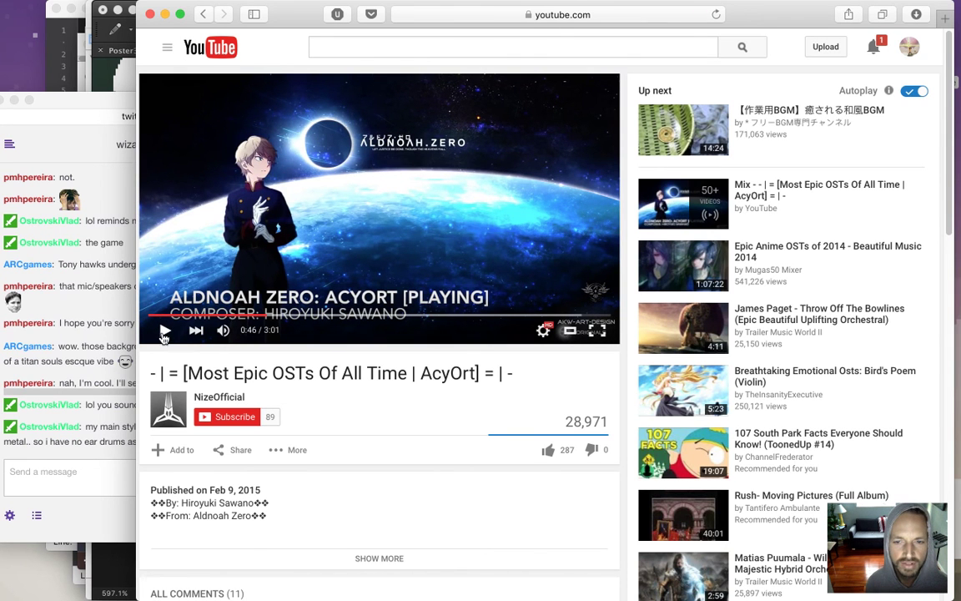